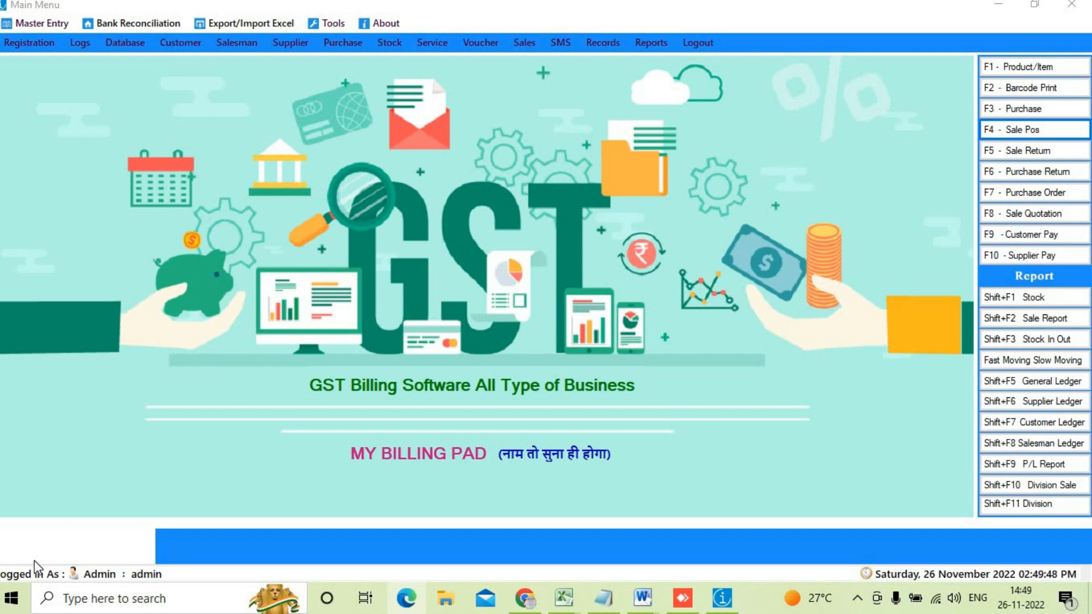
Step: Open a blank Product Entry form with code P-0060 and barcode 0060
{"action": "left_click", "coordinate": [1022, 65]}
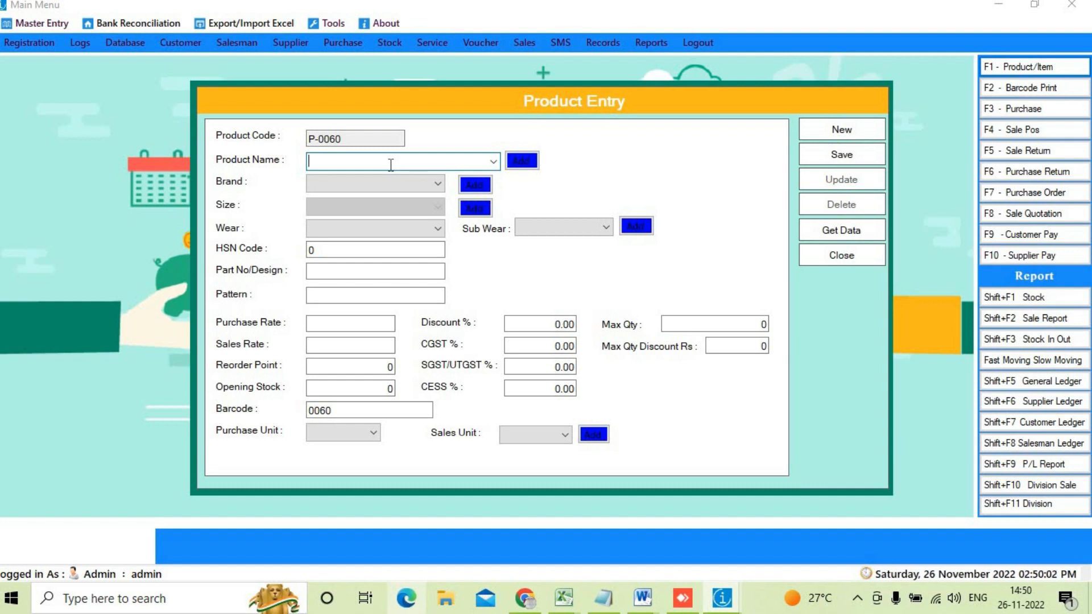
Step: Enter 'xyz' as the product name, glancing at the Brand list without choosing one
{"action": "type", "text": "xyz"}
{"action": "left_click_drag", "start_coordinate": [346, 164], "coordinate": [269, 166]}
{"action": "left_click", "coordinate": [352, 188]}
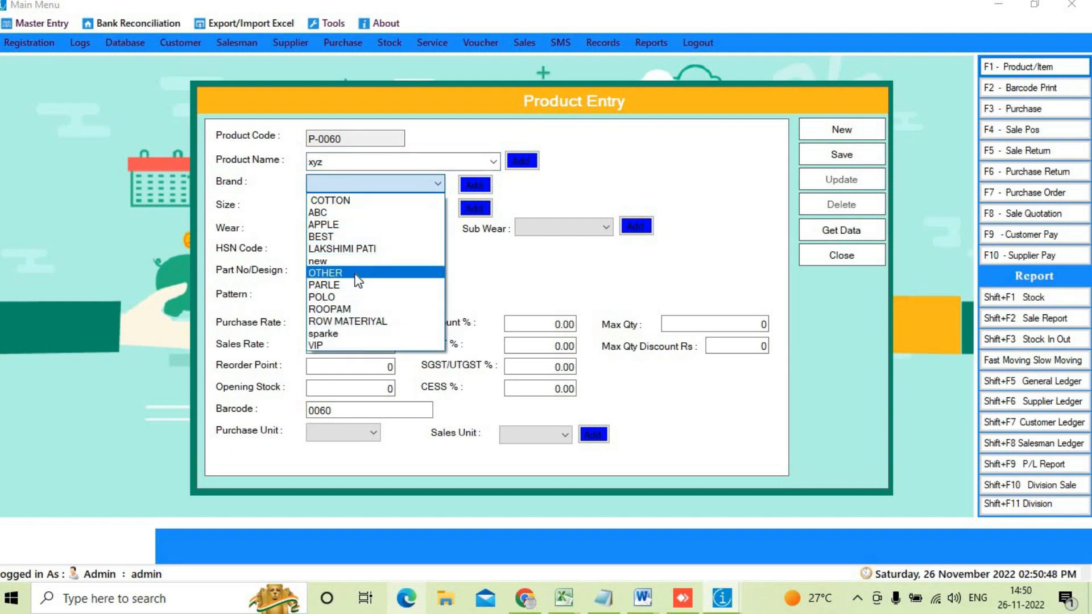
{"action": "left_click", "coordinate": [534, 194]}
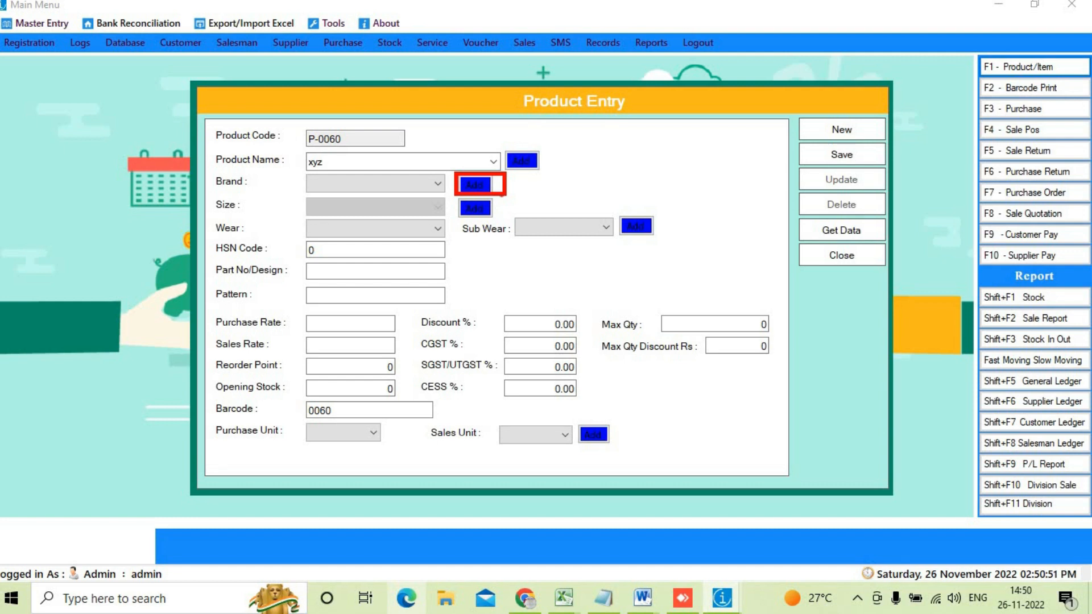
{"action": "mouse_move", "coordinate": [389, 193]}
{"action": "left_mouse_down"}
{"action": "mouse_move", "coordinate": [440, 181]}
{"action": "mouse_move", "coordinate": [444, 163]}
{"action": "mouse_move", "coordinate": [478, 220]}
{"action": "left_mouse_up"}
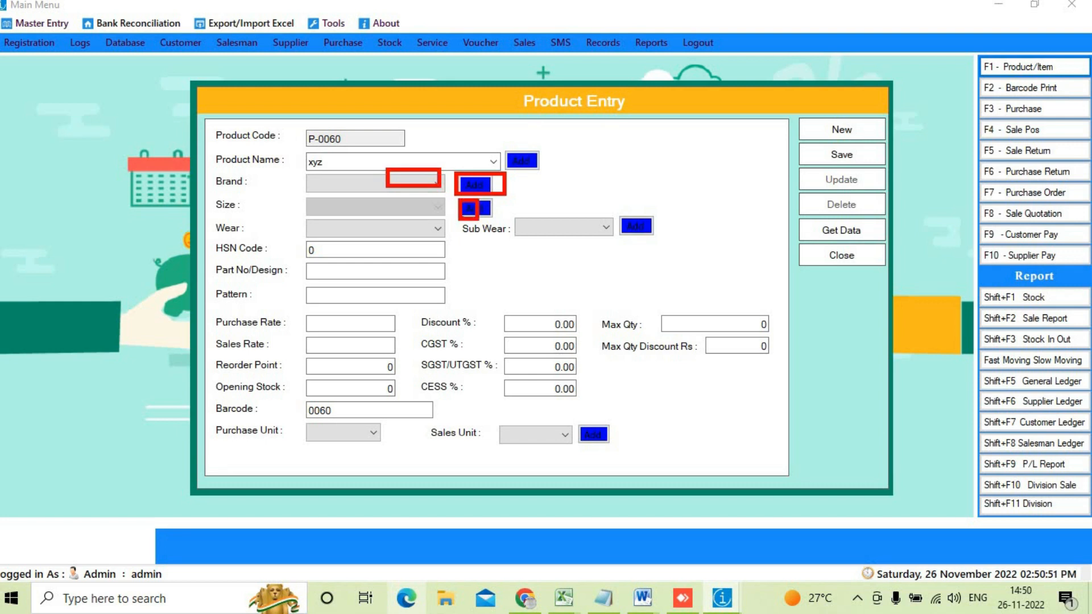
{"action": "left_click_drag", "start_coordinate": [412, 197], "coordinate": [436, 207]}
{"action": "left_click_drag", "start_coordinate": [618, 218], "coordinate": [667, 245]}
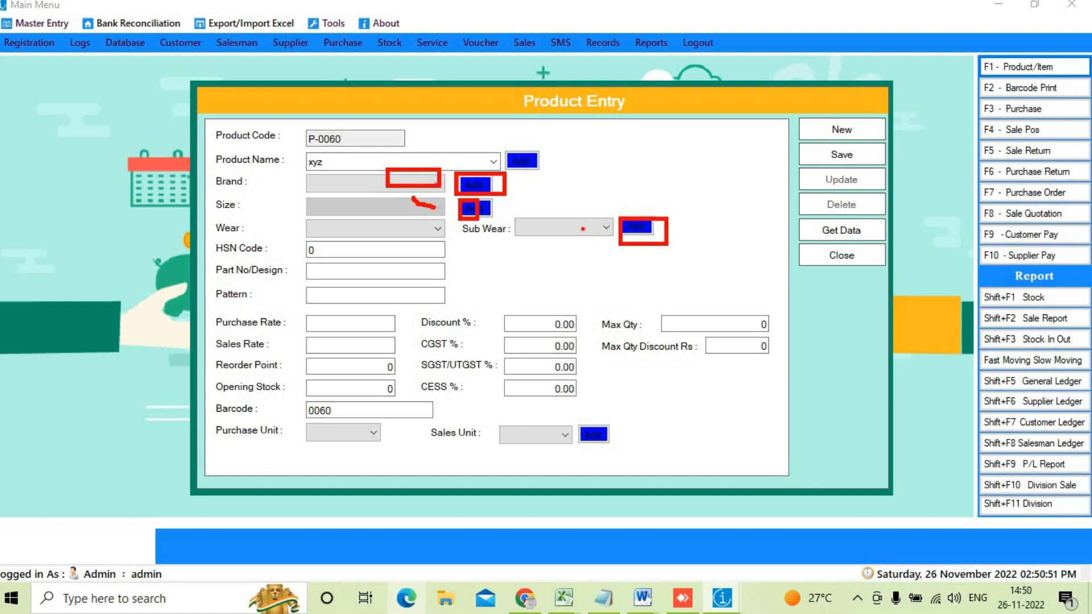
{"action": "left_click_drag", "start_coordinate": [563, 209], "coordinate": [612, 268]}
{"action": "left_click_drag", "start_coordinate": [590, 417], "coordinate": [622, 482]}
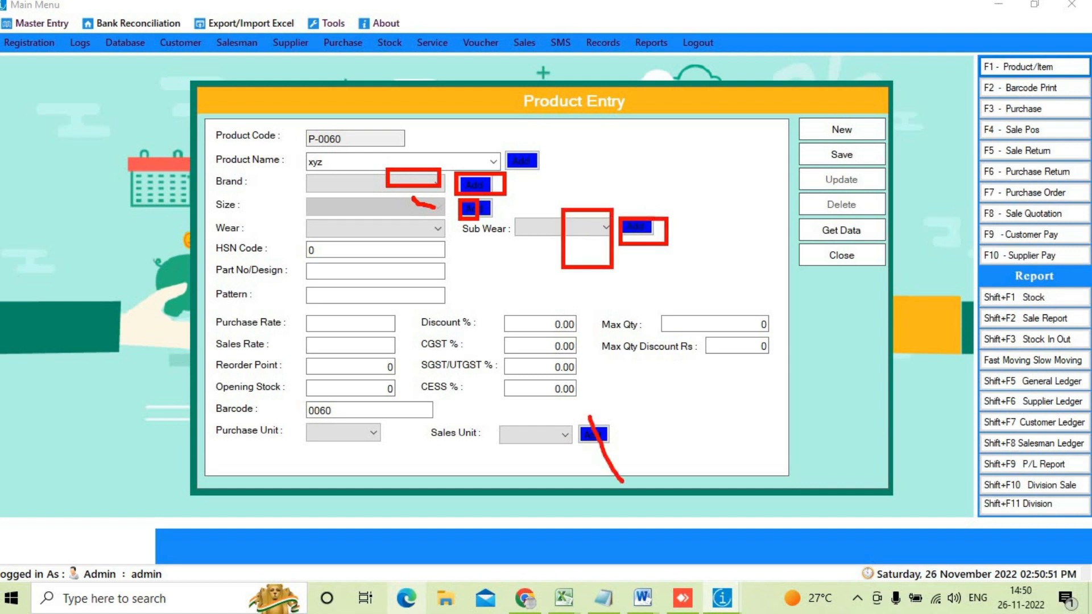
{"action": "left_click_drag", "start_coordinate": [594, 402], "coordinate": [641, 462]}
{"action": "left_click_drag", "start_coordinate": [508, 416], "coordinate": [556, 458]}
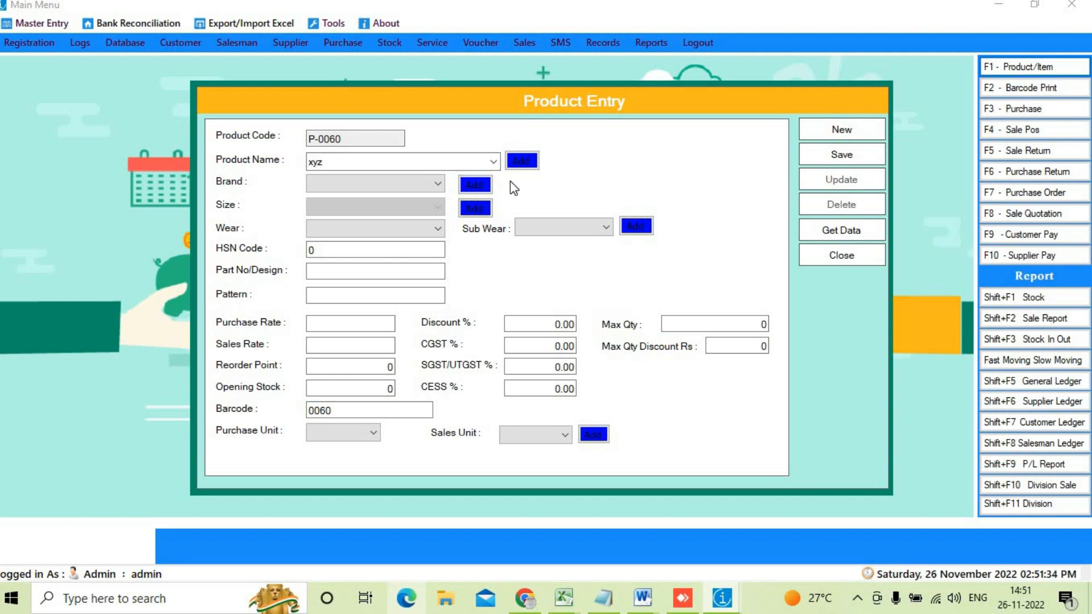
Step: Choose POLO as the brand and XL as the size for product xyz
{"action": "left_click", "coordinate": [385, 182]}
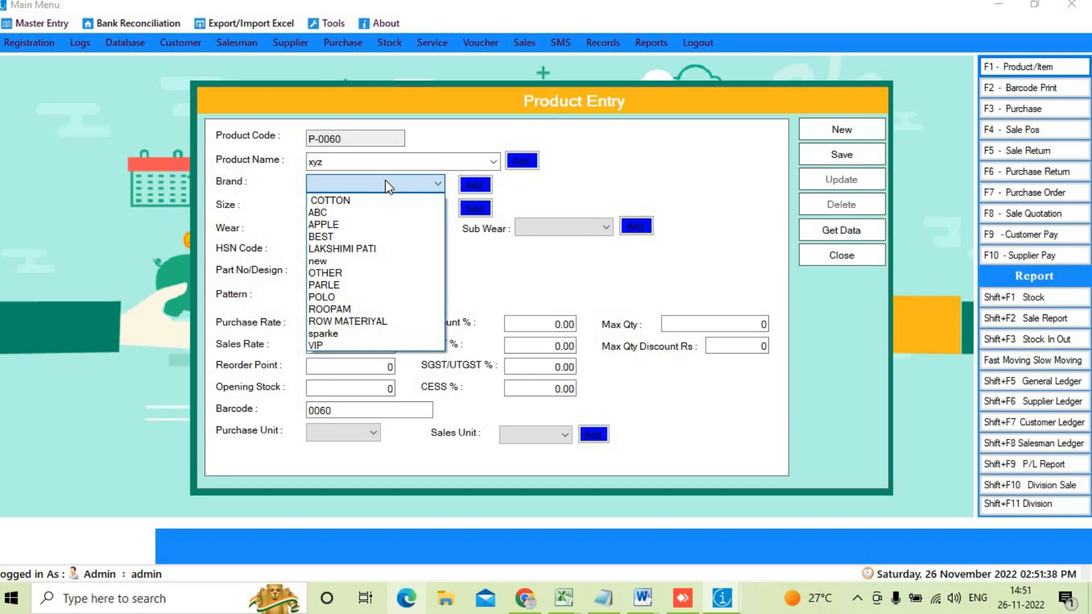
{"action": "left_click", "coordinate": [367, 297]}
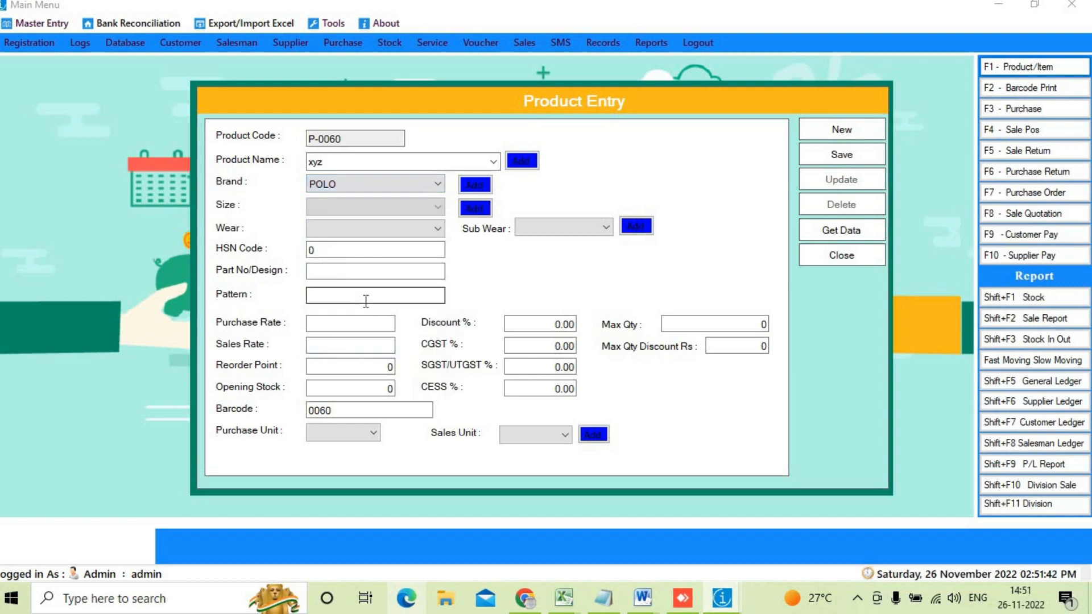
{"action": "left_click", "coordinate": [369, 204]}
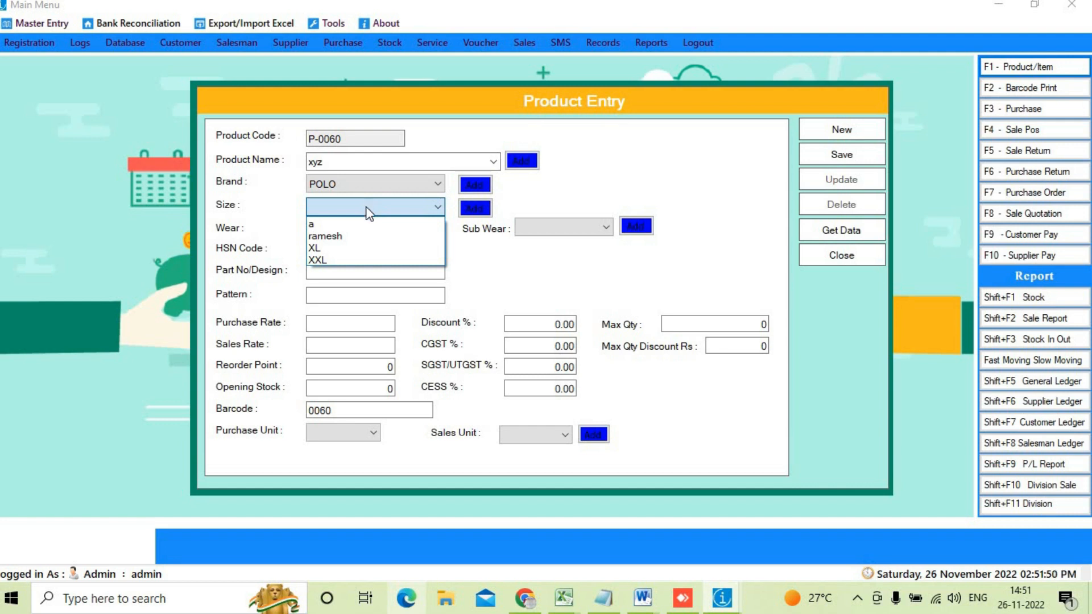
{"action": "left_click", "coordinate": [336, 248]}
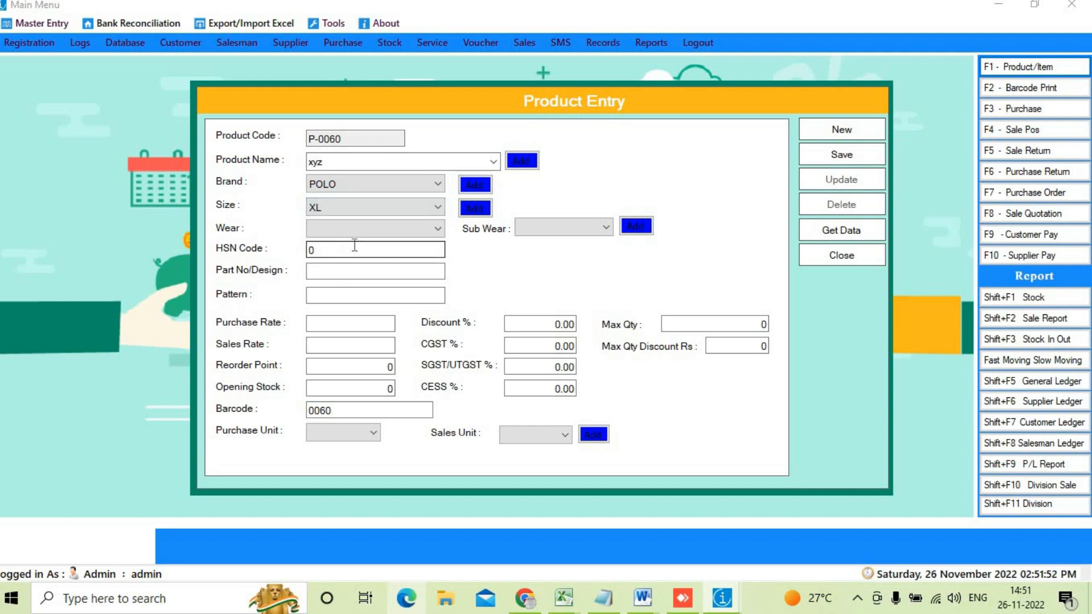
{"action": "left_click", "coordinate": [379, 231]}
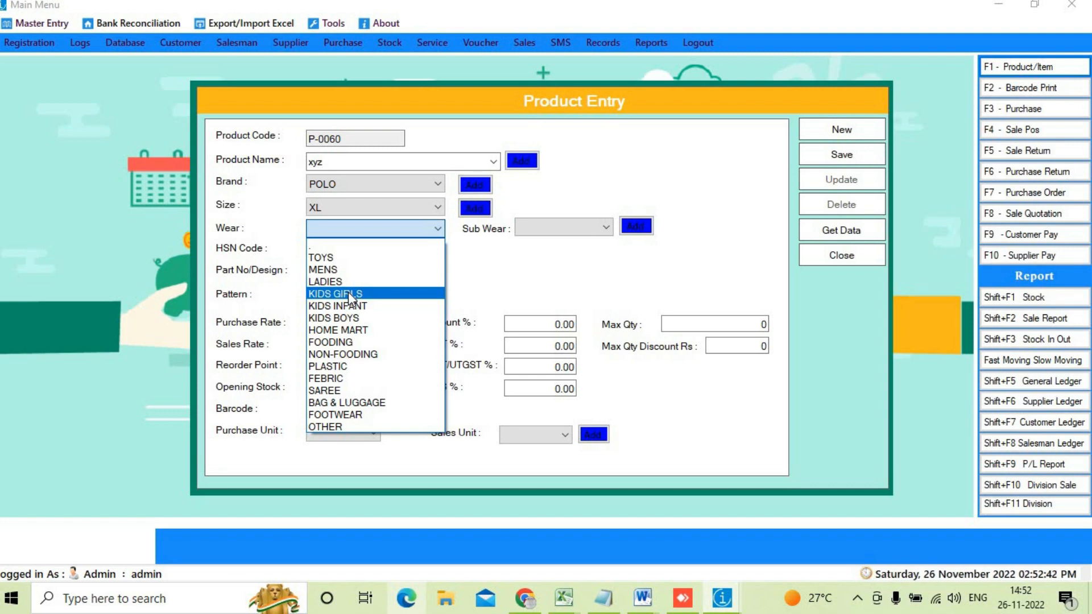
Step: Set the Wear category to MENS and the Sub Wear to OTHER
{"action": "left_click", "coordinate": [400, 159]}
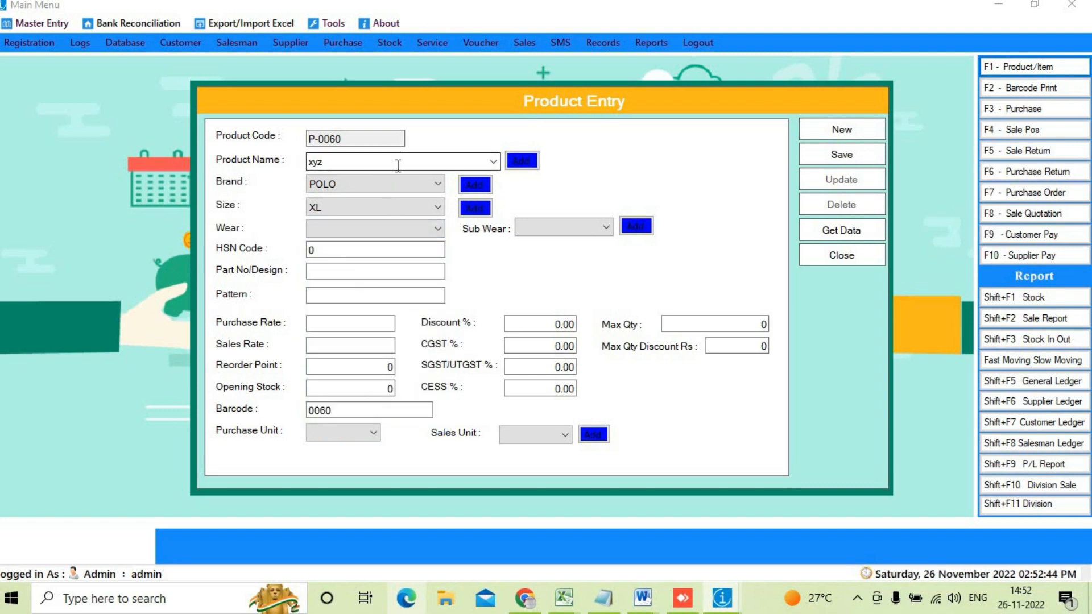
{"action": "left_click", "coordinate": [376, 232]}
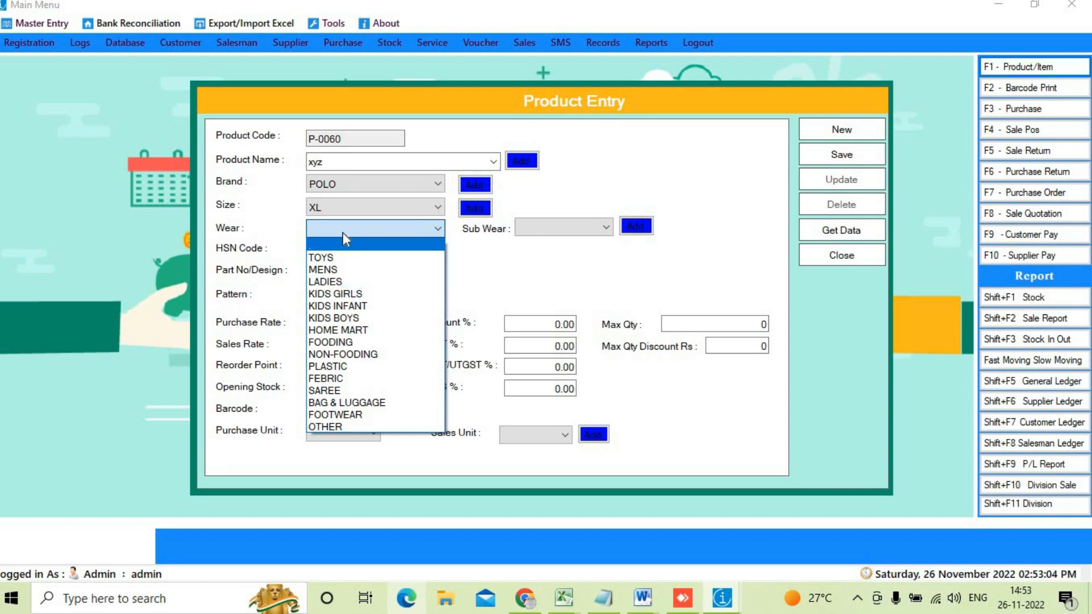
{"action": "left_click", "coordinate": [330, 270]}
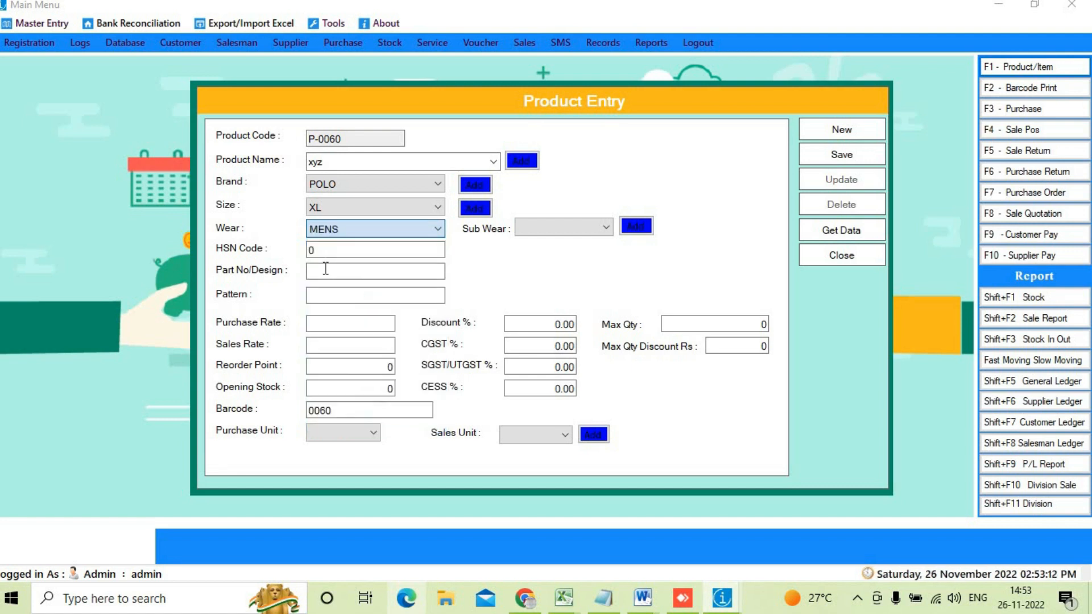
{"action": "left_click", "coordinate": [547, 227]}
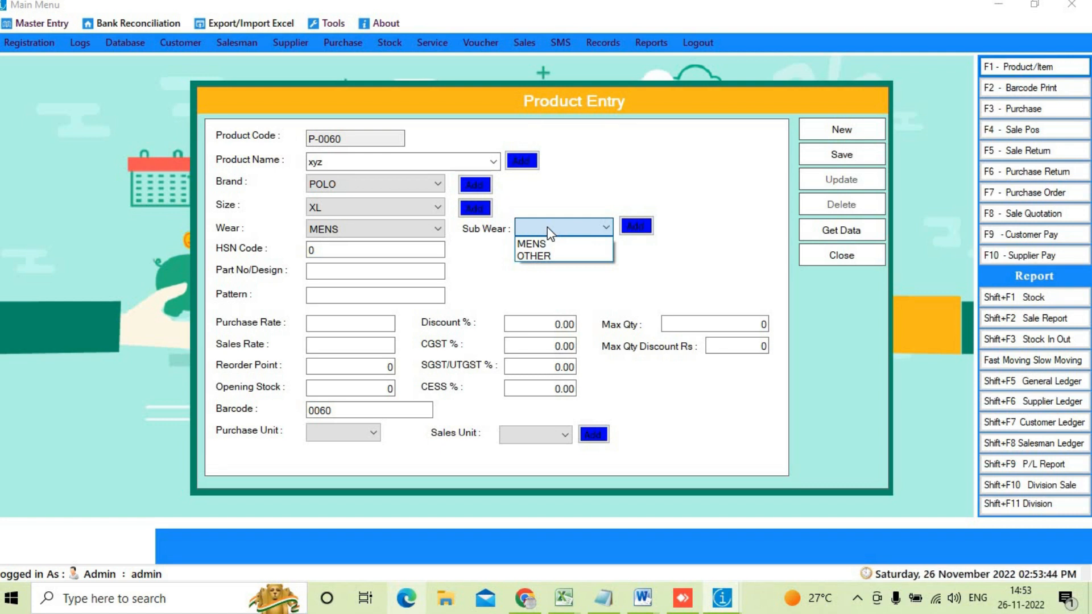
{"action": "left_click", "coordinate": [547, 226]}
{"action": "left_click", "coordinate": [547, 227]}
{"action": "left_click", "coordinate": [545, 256]}
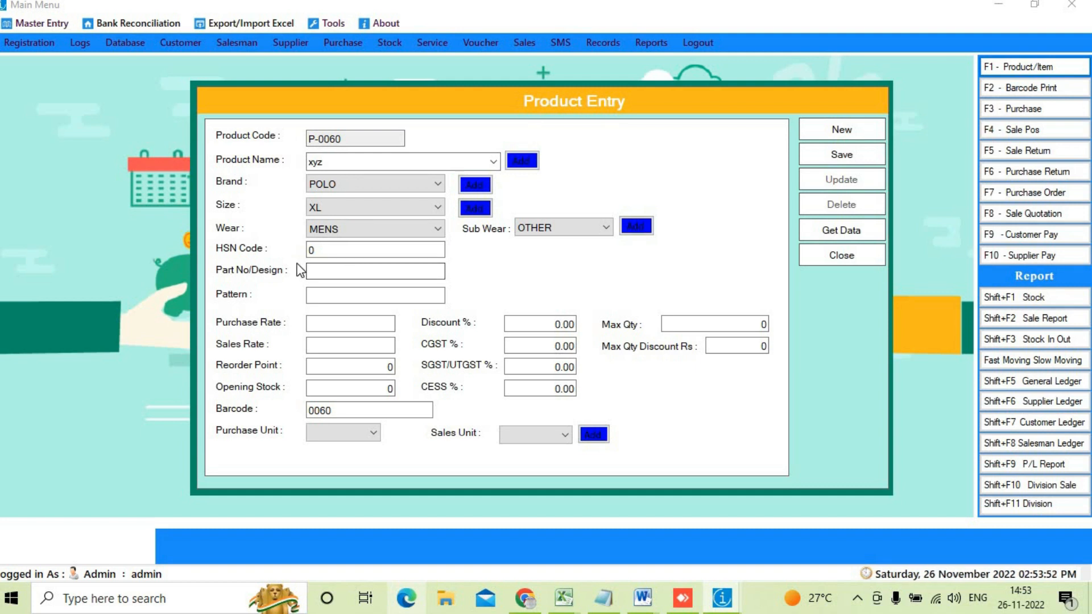
{"action": "mouse_move", "coordinate": [261, 238]}
{"action": "left_mouse_down"}
{"action": "mouse_move", "coordinate": [335, 259]}
{"action": "mouse_move", "coordinate": [402, 253]}
{"action": "mouse_move", "coordinate": [265, 238]}
{"action": "left_mouse_up"}
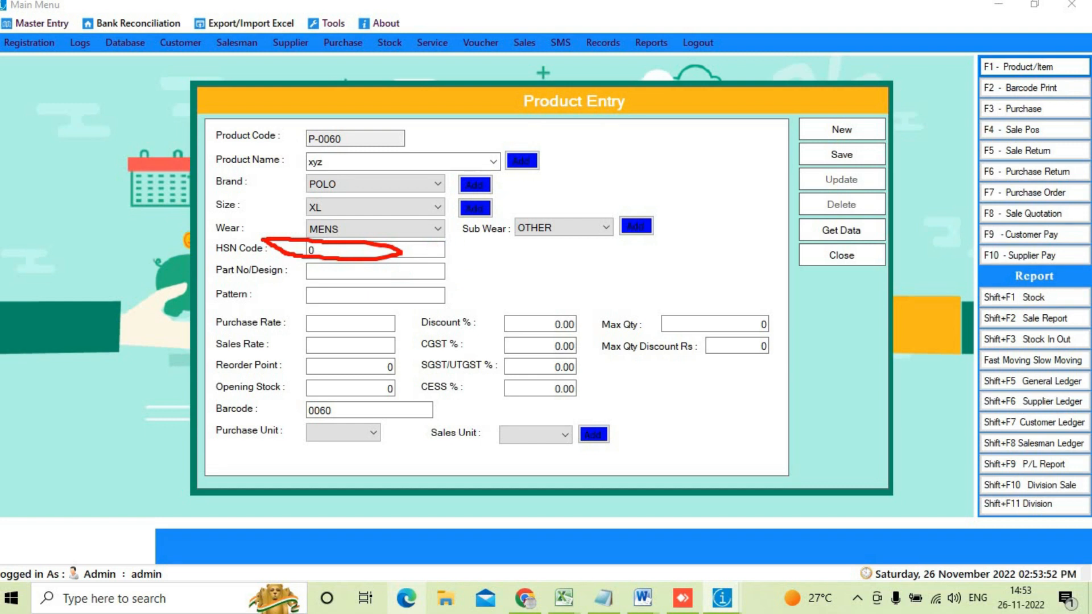
{"action": "key", "text": "Escape"}
{"action": "left_click", "coordinate": [322, 254]}
{"action": "double_click", "coordinate": [322, 255]}
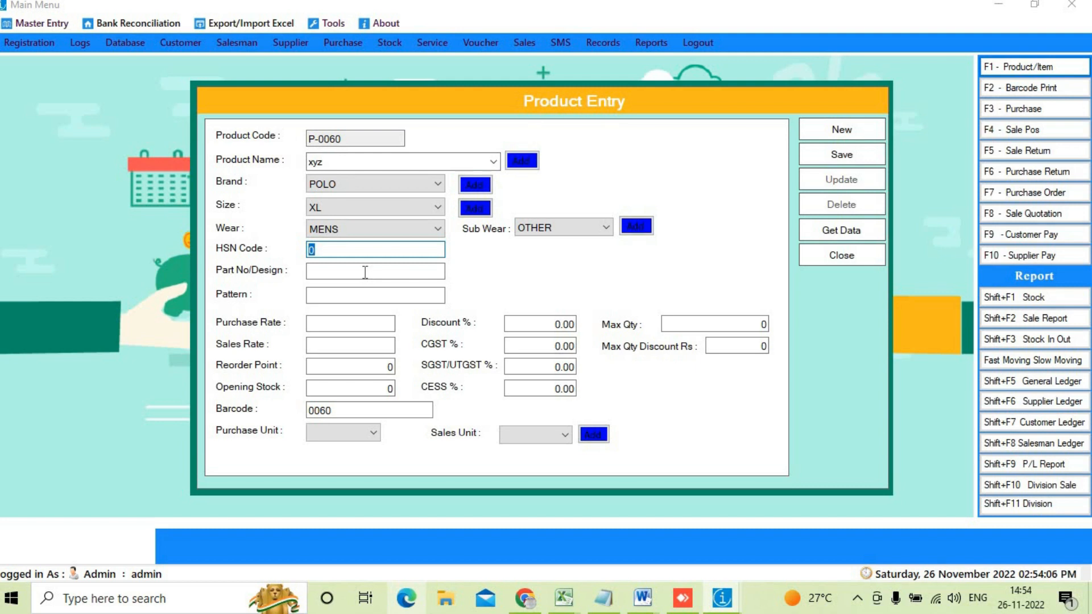
{"action": "left_click", "coordinate": [360, 272]}
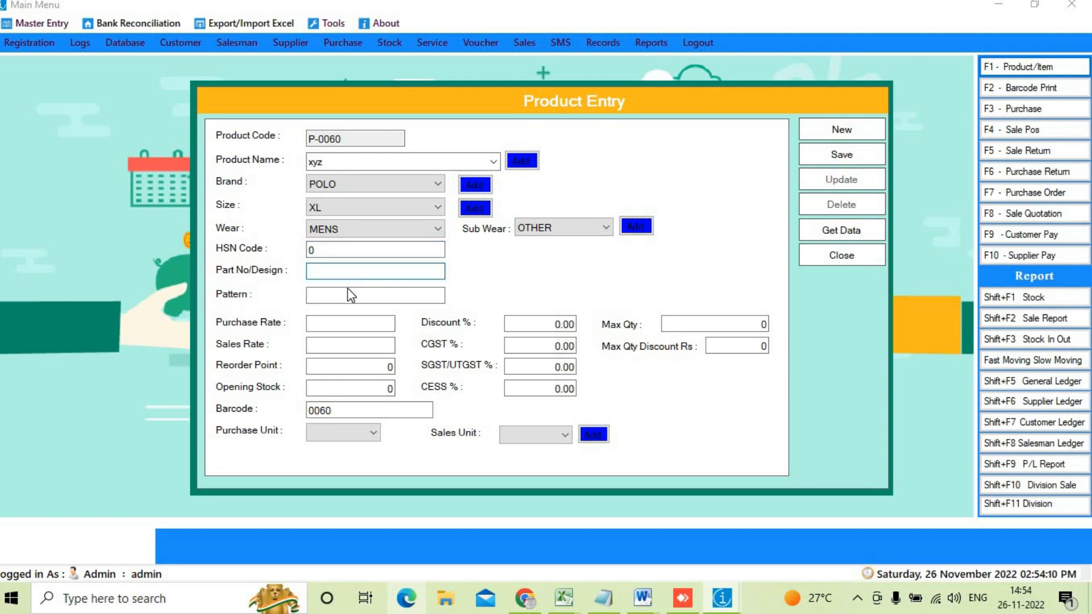
{"action": "left_click", "coordinate": [347, 295]}
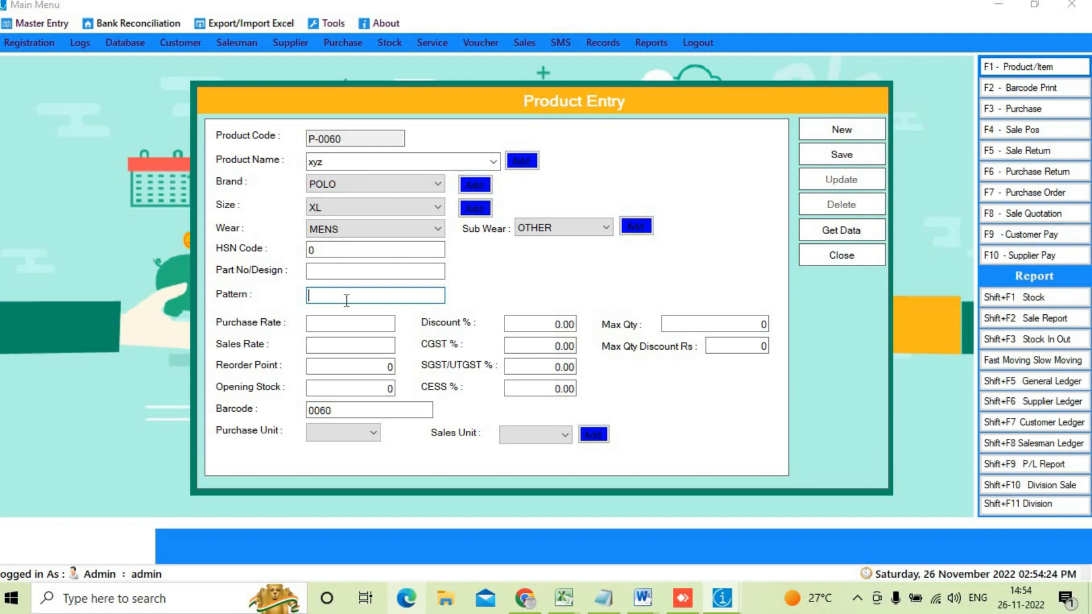
Step: Enter purchase rate 500, sales rate 750, reorder point 10 and opening stock 10
{"action": "left_click", "coordinate": [367, 323]}
{"action": "type", "text": "500"}
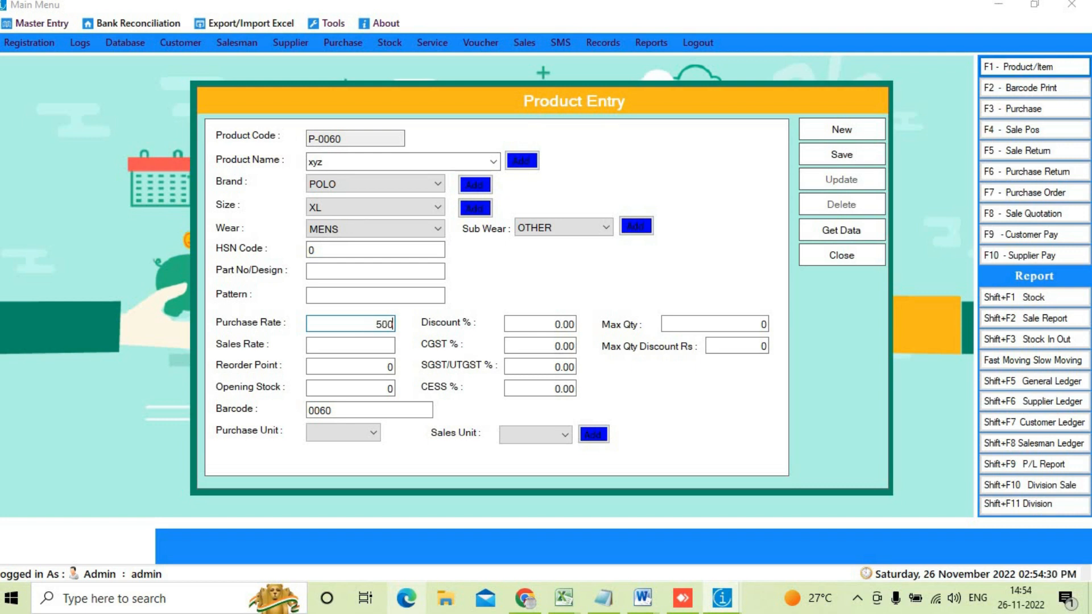
{"action": "left_click", "coordinate": [350, 345]}
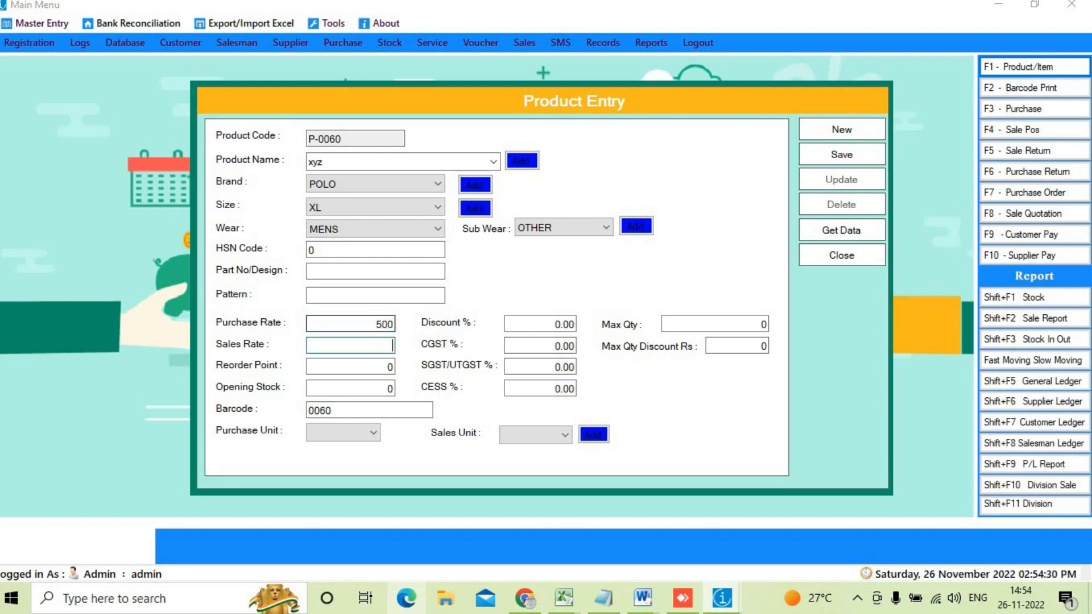
{"action": "type", "text": "750"}
{"action": "key", "text": "Tab"}
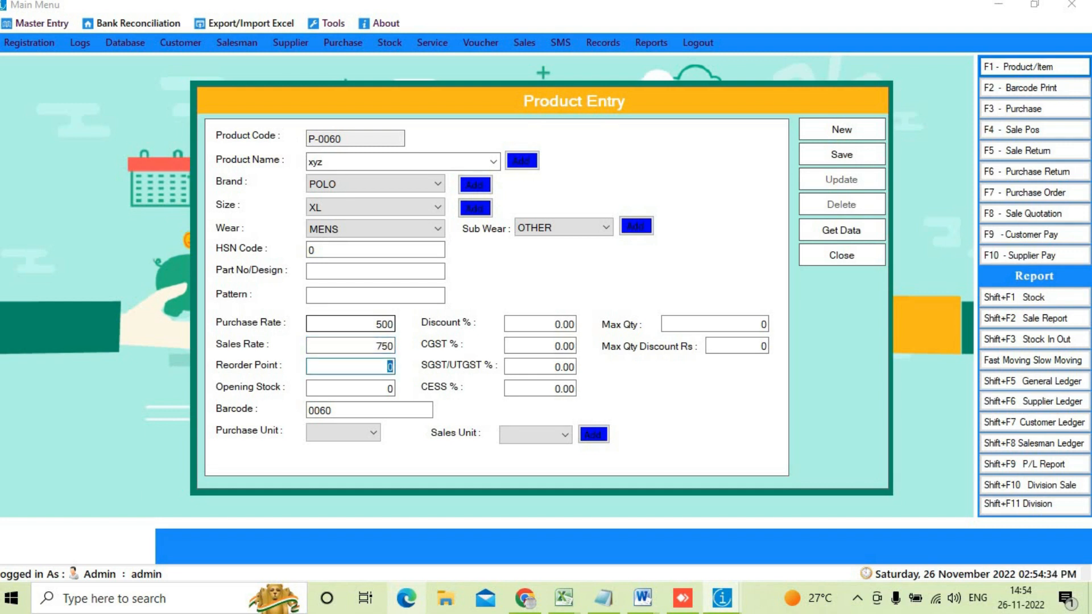
{"action": "type", "text": "10"}
{"action": "key", "text": "Tab"}
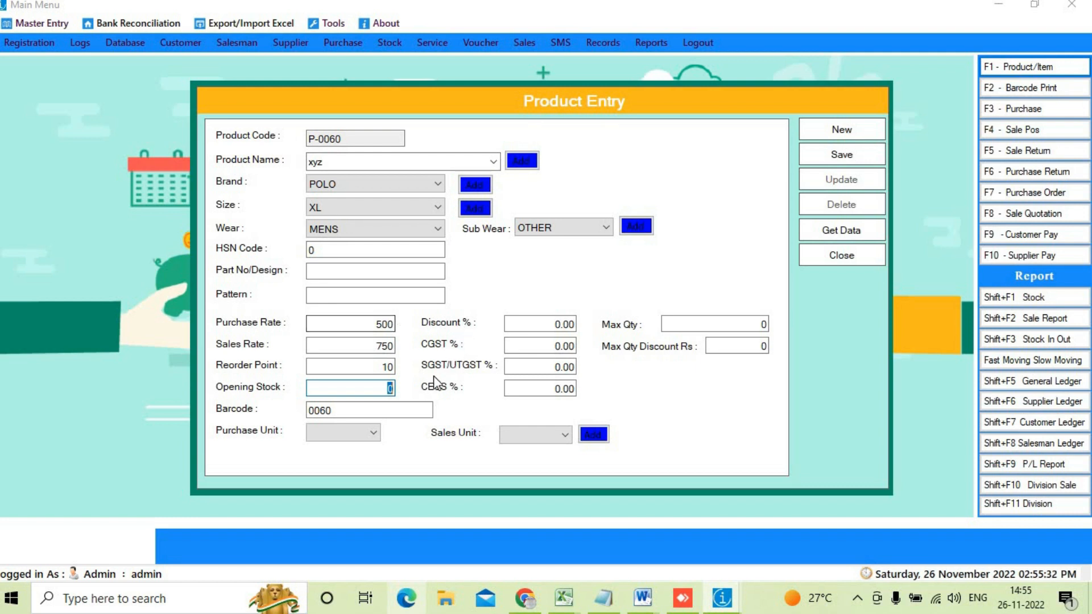
{"action": "type", "text": "10"}
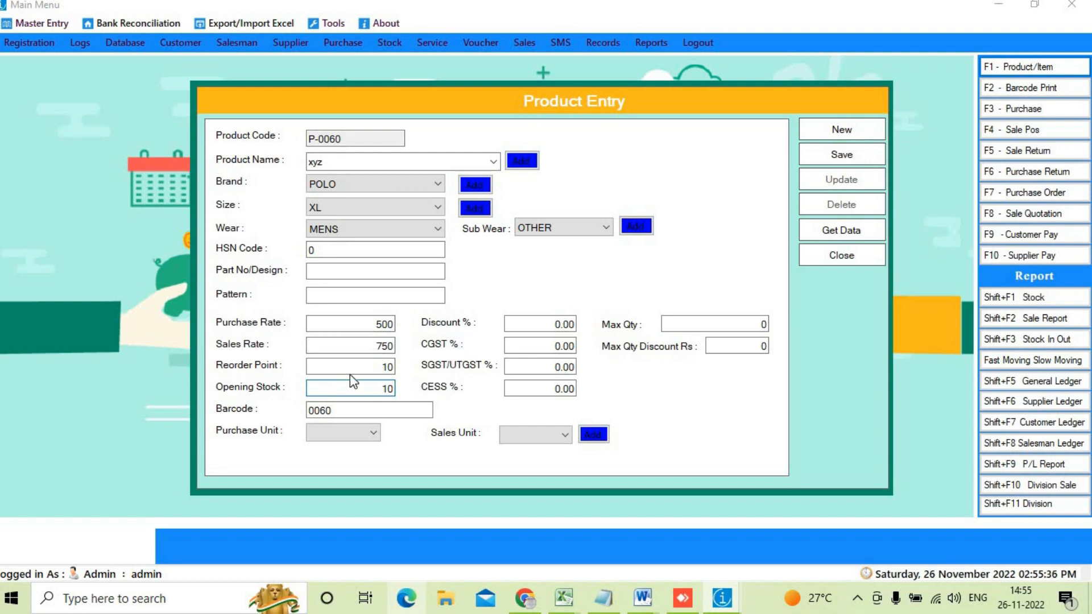
{"action": "key", "text": "Tab"}
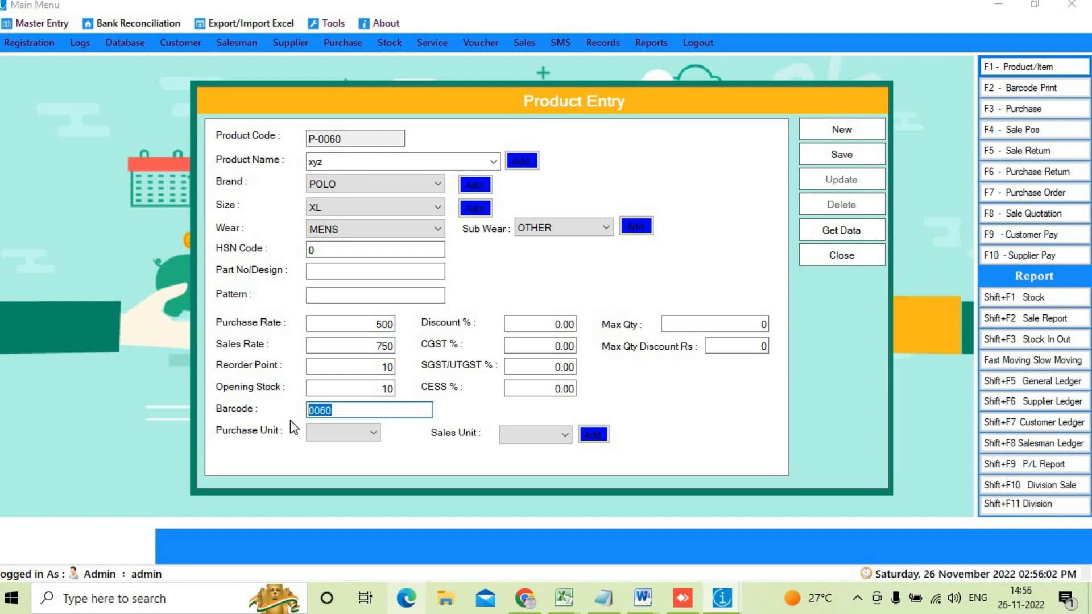
Step: Edit the pre-filled barcode so it reads 0061 instead of 0060
{"action": "key", "text": "End"}
{"action": "key", "text": "BackSpace"}
{"action": "type", "text": "1"}
Step: Set both the purchase unit and the sales unit to PIC
{"action": "left_click", "coordinate": [356, 432]}
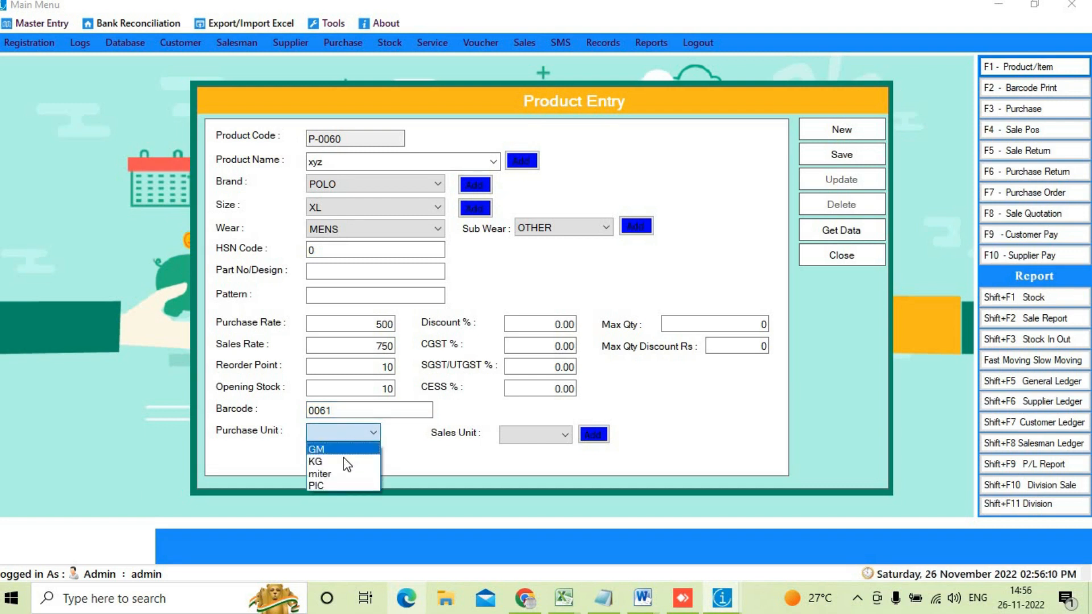
{"action": "left_click", "coordinate": [329, 487]}
{"action": "left_click", "coordinate": [520, 438]}
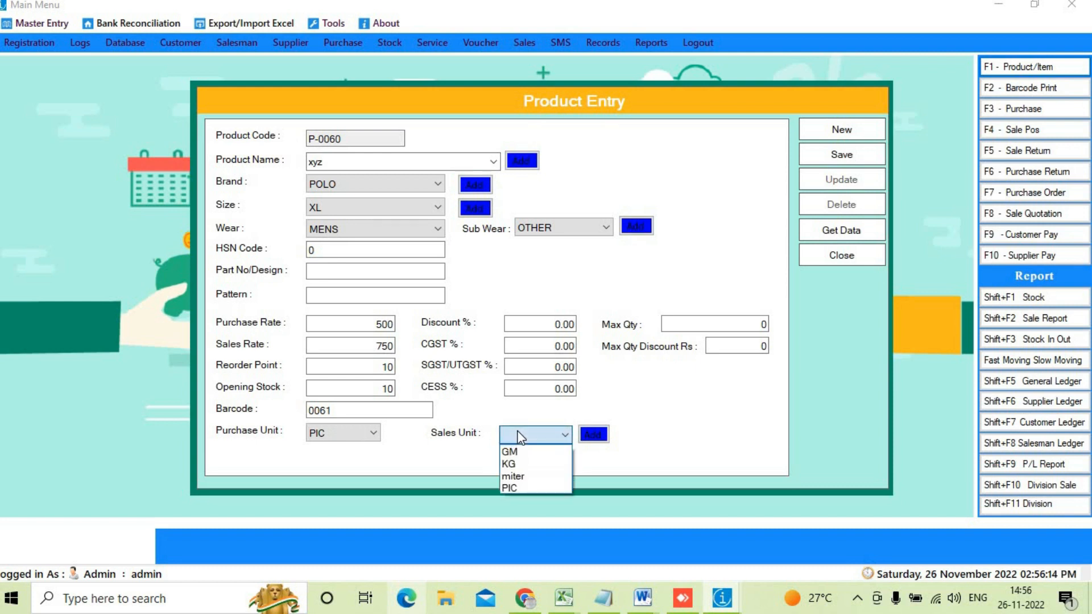
{"action": "left_click", "coordinate": [511, 487]}
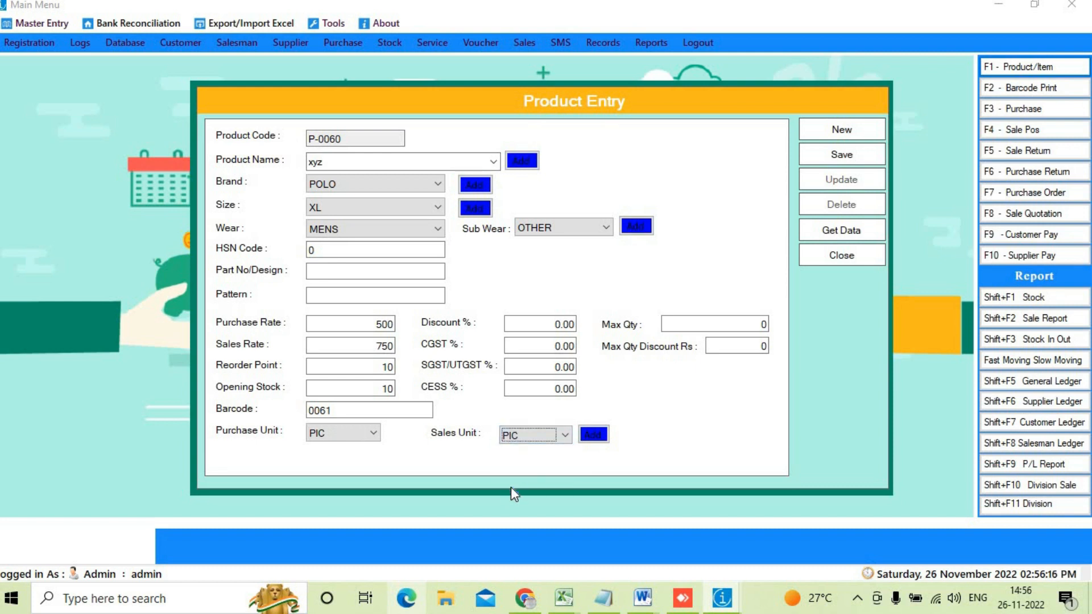
{"action": "left_click", "coordinate": [545, 324]}
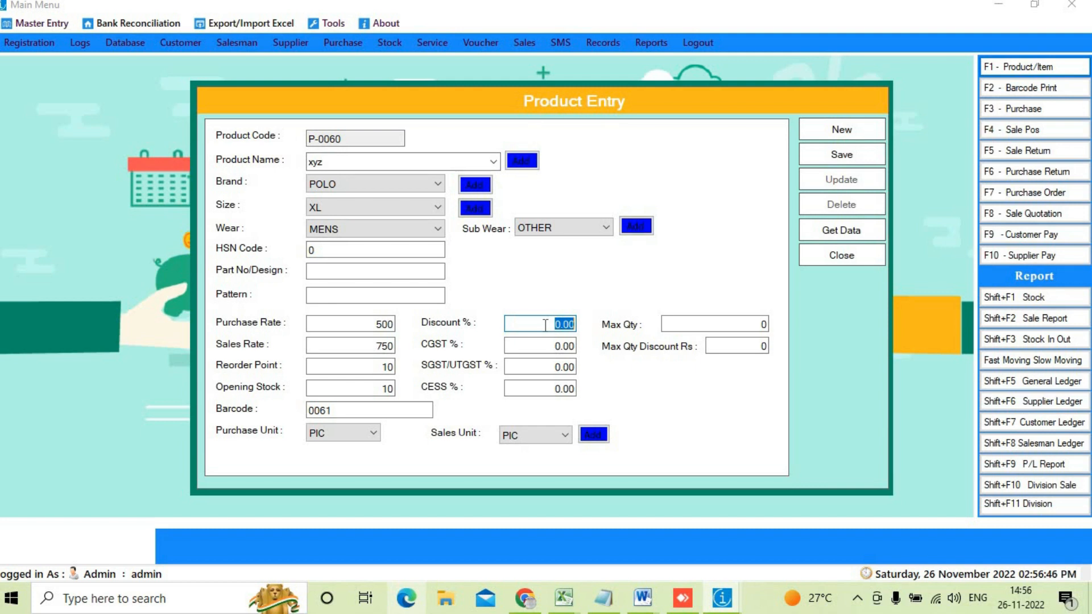
Step: Enter 2.5 for CGST % and 2.5 for SGST/UTGST %
{"action": "left_click", "coordinate": [547, 346]}
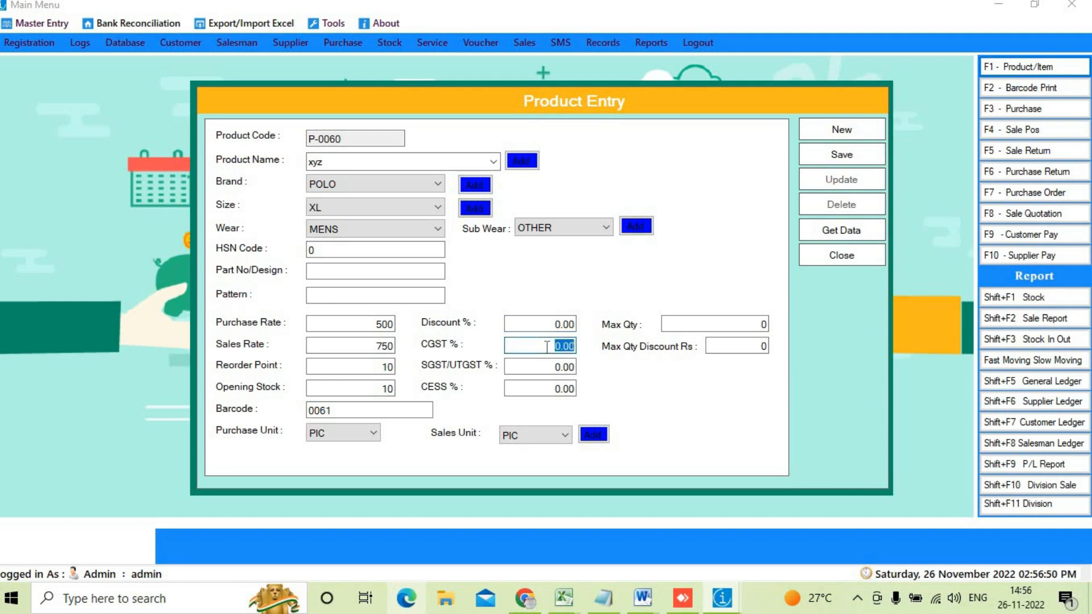
{"action": "type", "text": "2.5"}
{"action": "key", "text": "Tab"}
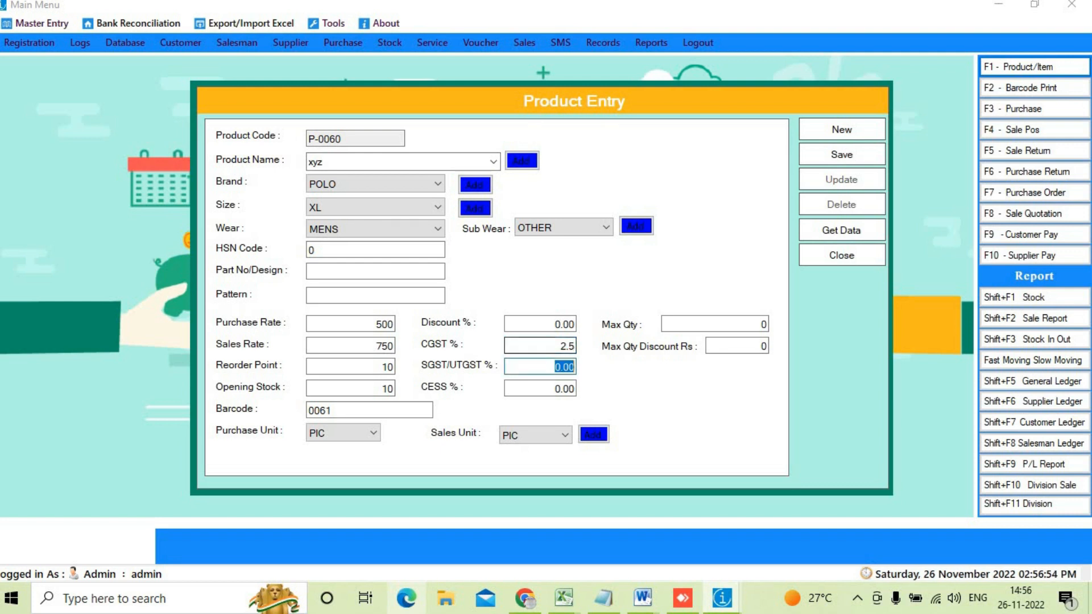
{"action": "type", "text": "2.5"}
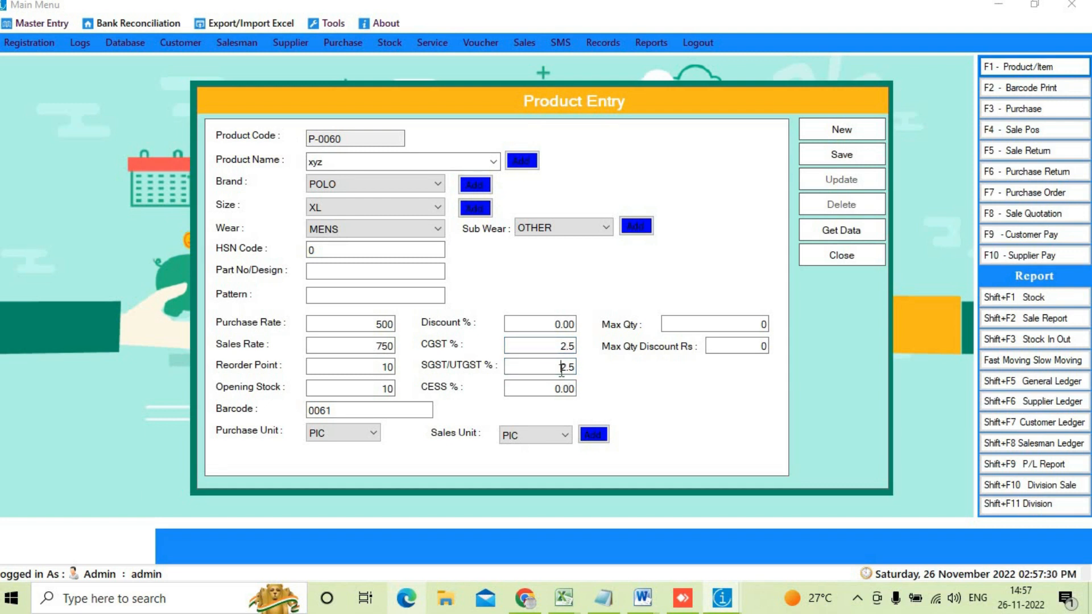
Step: Try a Max Qty of 6 with discount 1, then reset both values to 0
{"action": "left_click", "coordinate": [714, 327]}
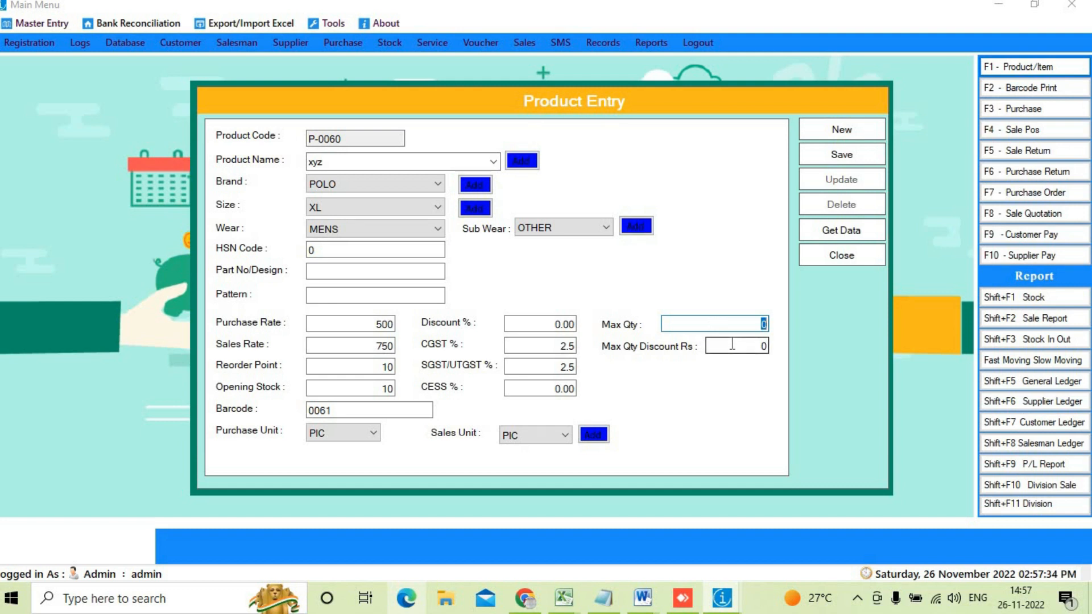
{"action": "left_click", "coordinate": [758, 347]}
{"action": "double_click", "coordinate": [758, 347]}
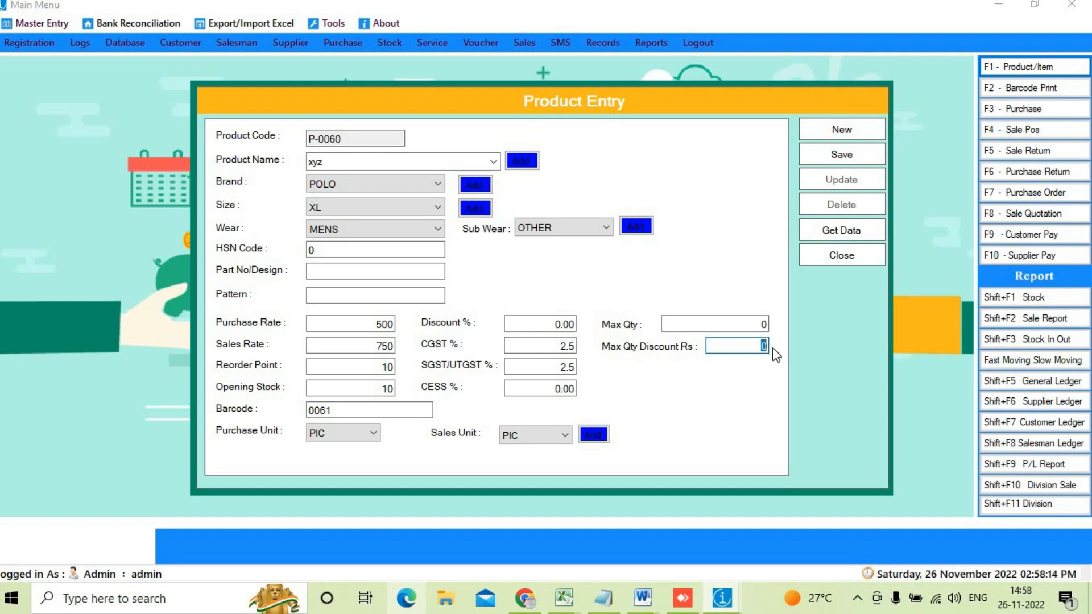
{"action": "left_click", "coordinate": [739, 323]}
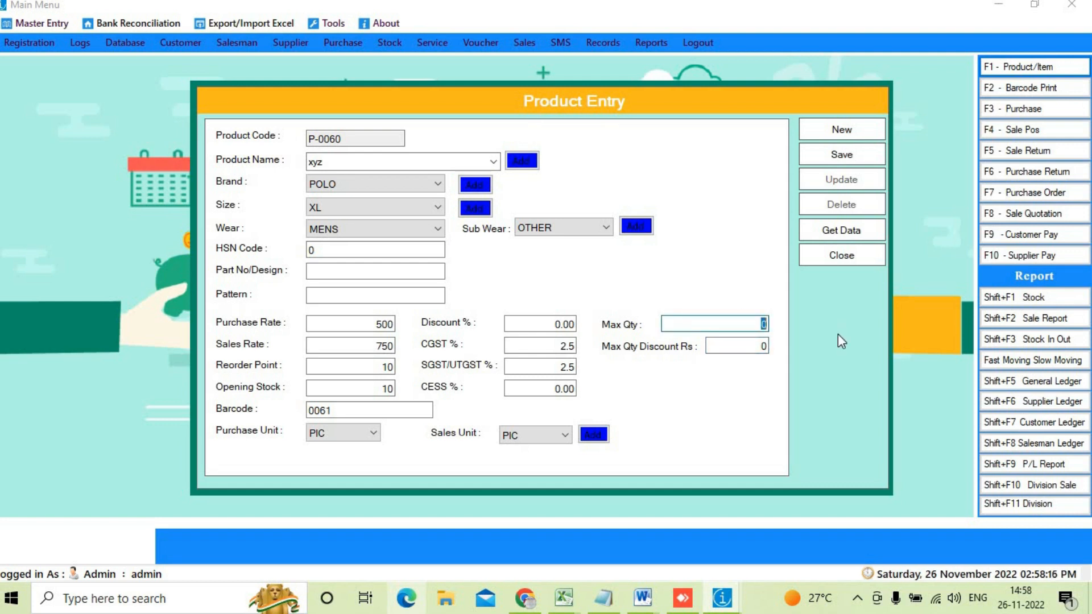
{"action": "type", "text": "6"}
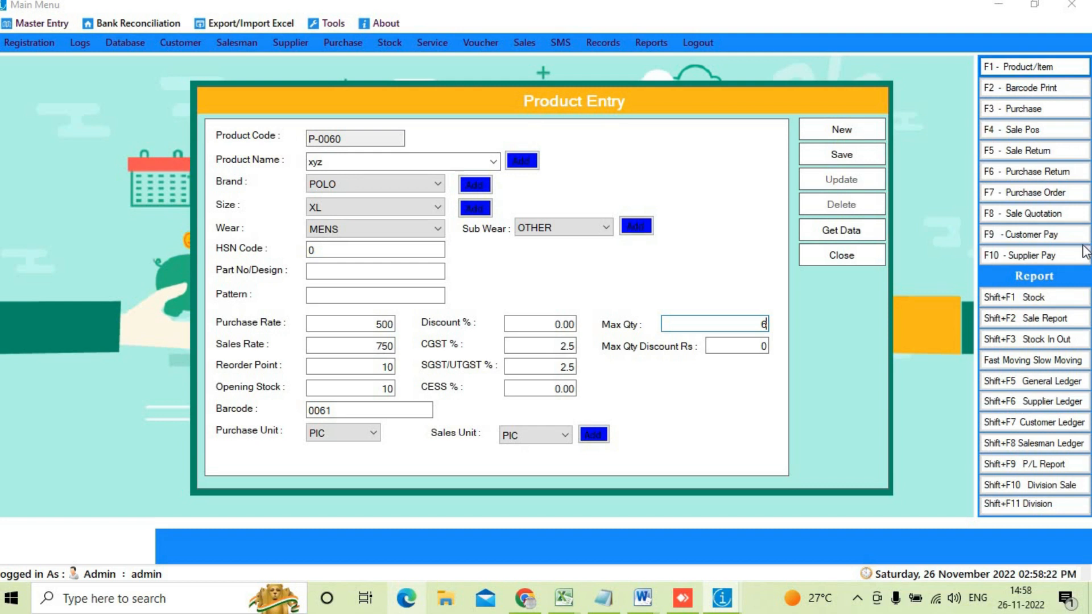
{"action": "left_click", "coordinate": [760, 339]}
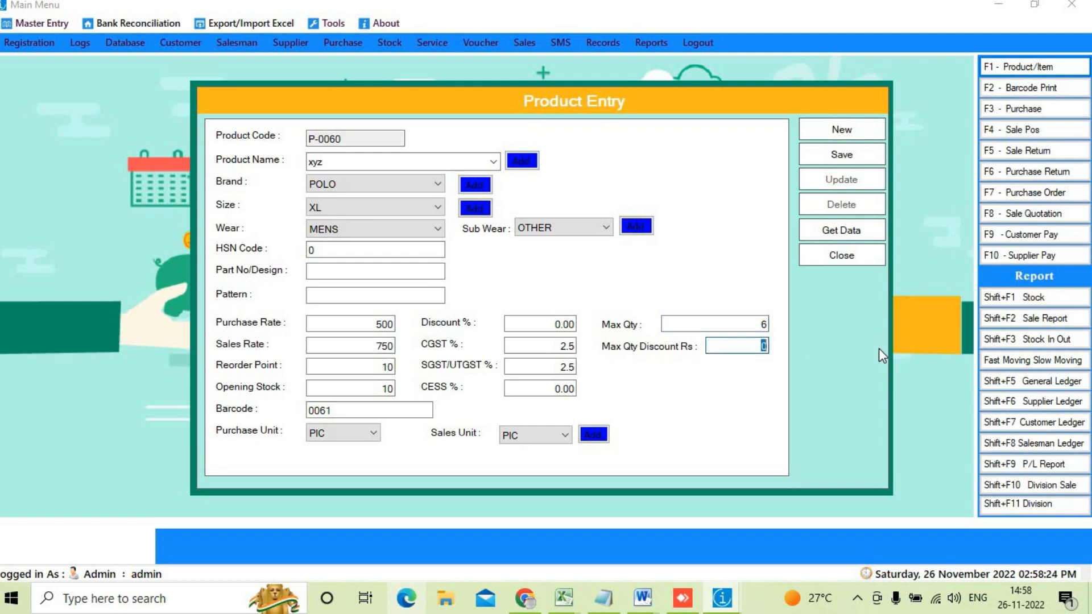
{"action": "key", "text": "BackSpace"}
{"action": "type", "text": "1"}
{"action": "key", "text": "shift+Tab"}
{"action": "type", "text": "0"}
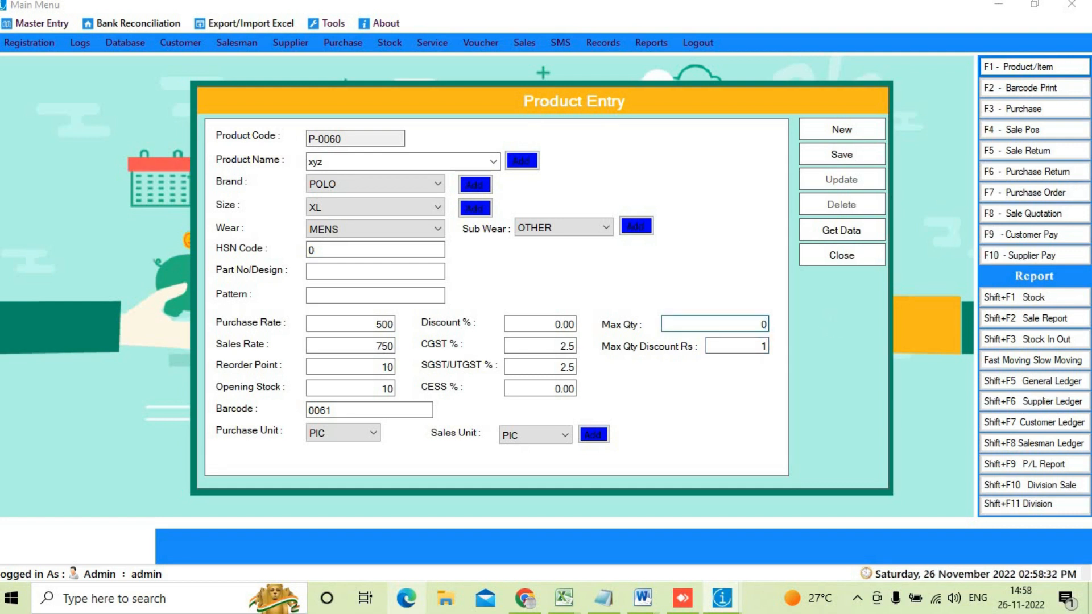
{"action": "key", "text": "Tab"}
{"action": "type", "text": "0"}
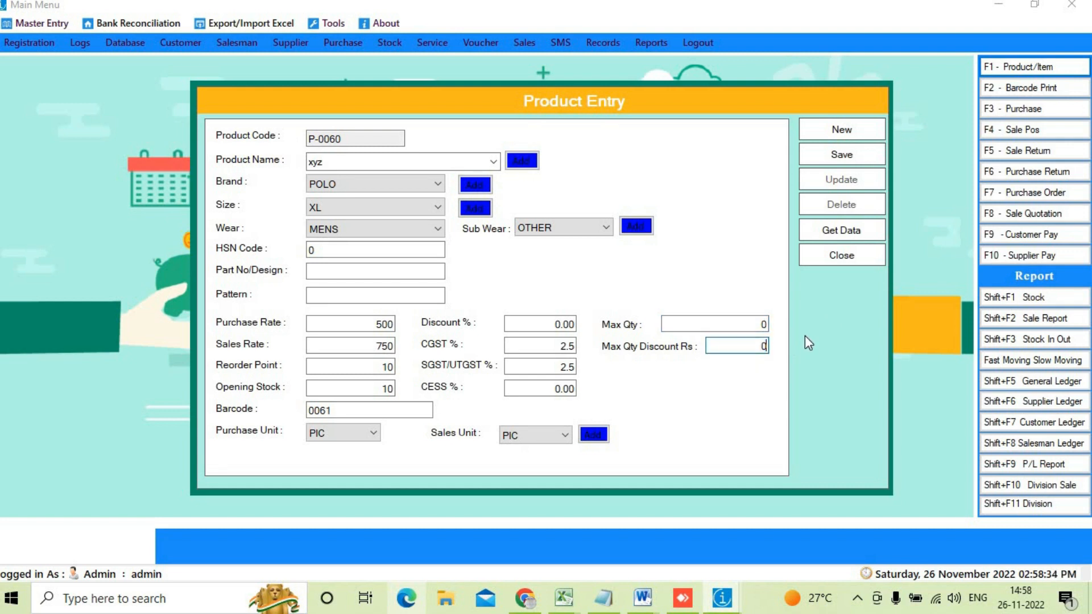
Step: Save product xyz as P-0060, confirm, and clear the form to new entry P-0061
{"action": "left_click", "coordinate": [843, 155]}
{"action": "left_click", "coordinate": [585, 355]}
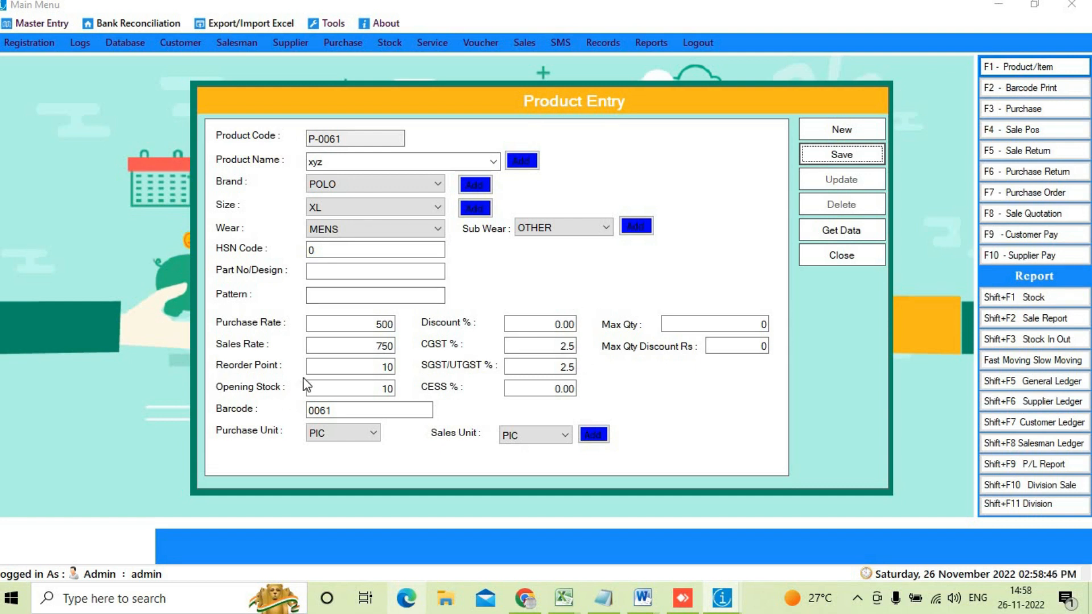
{"action": "left_click", "coordinate": [351, 371]}
{"action": "key", "text": "Tab"}
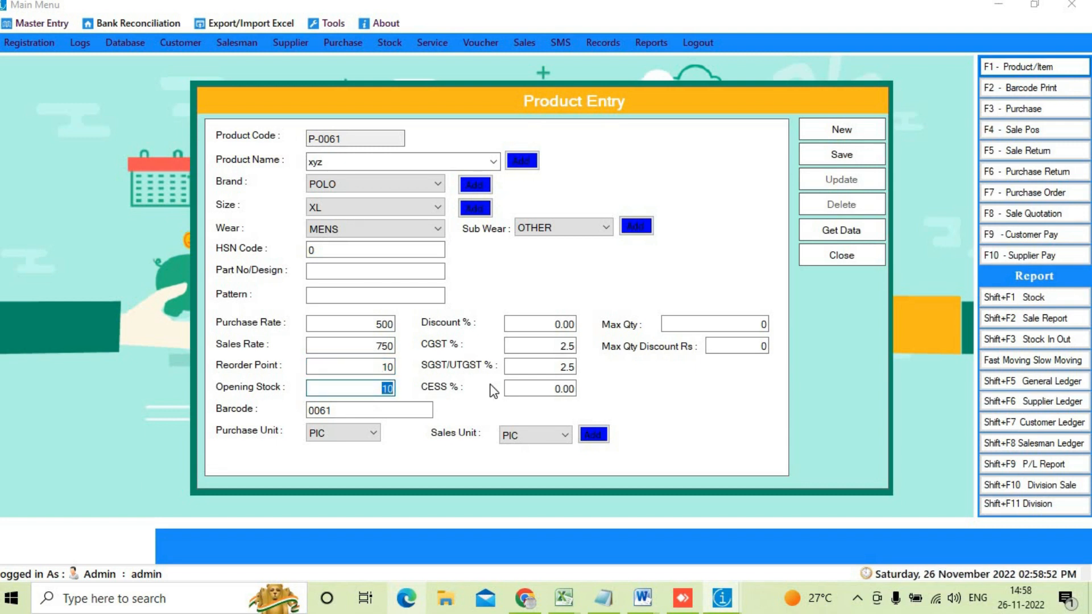
{"action": "left_click", "coordinate": [840, 129]}
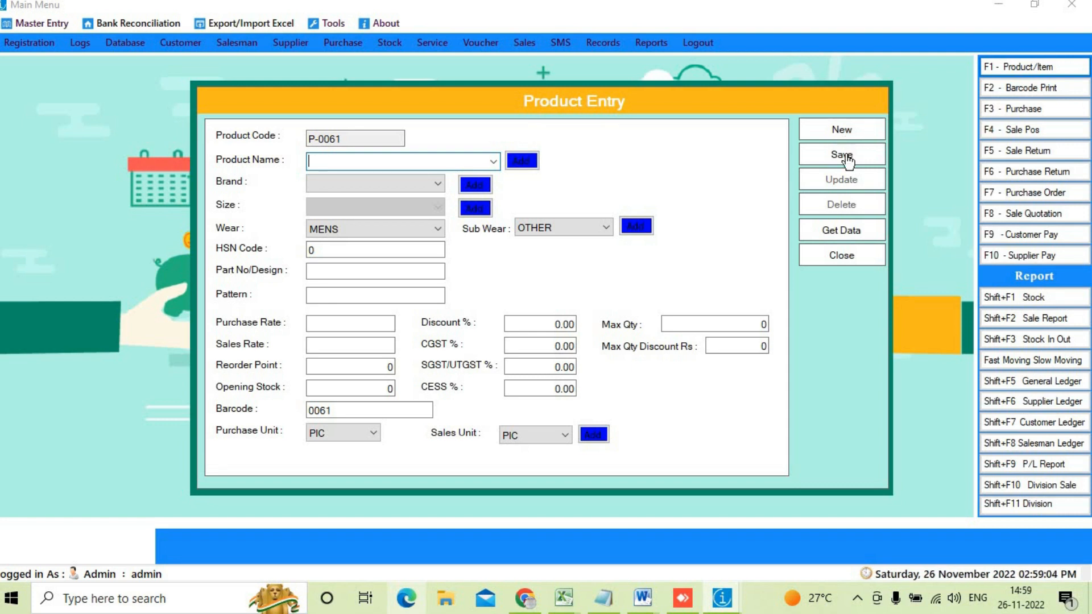
Step: Search the saved products by name for 'xyz' and reload P-0060 into the entry form
{"action": "left_click", "coordinate": [851, 230]}
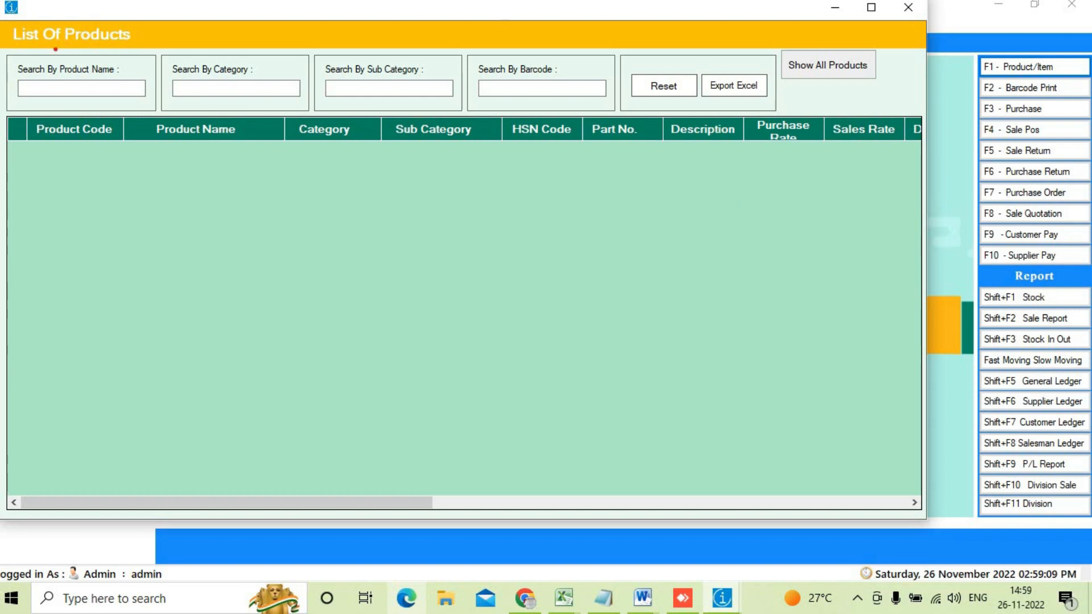
{"action": "left_click_drag", "start_coordinate": [49, 75], "coordinate": [150, 111]}
{"action": "mouse_move", "coordinate": [188, 79]}
{"action": "left_mouse_down"}
{"action": "mouse_move", "coordinate": [223, 100]}
{"action": "mouse_move", "coordinate": [270, 96]}
{"action": "mouse_move", "coordinate": [189, 77]}
{"action": "left_mouse_up"}
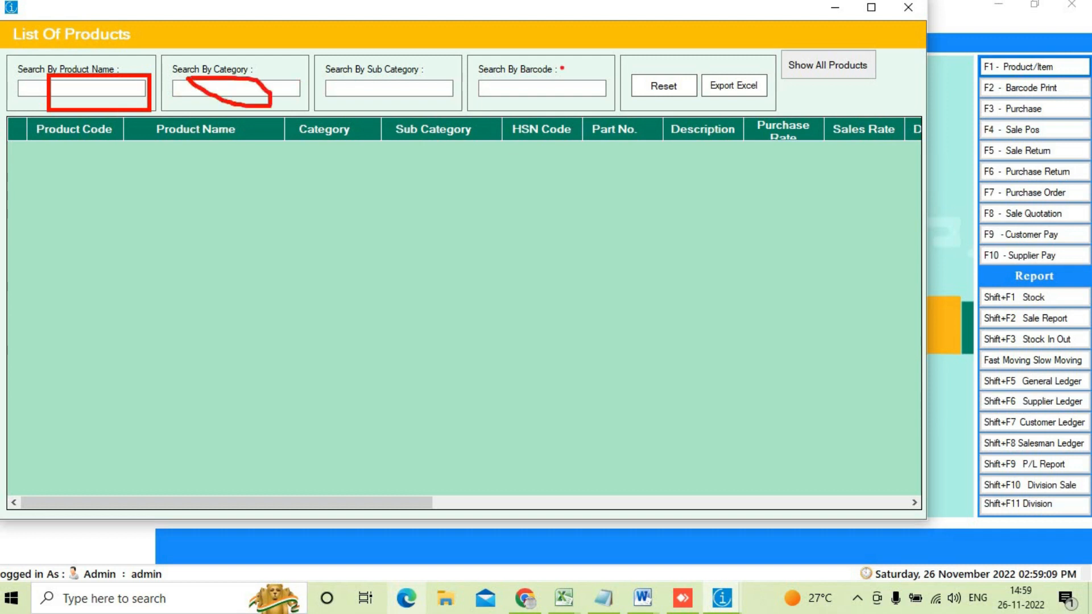
{"action": "mouse_move", "coordinate": [513, 71]}
{"action": "left_mouse_down"}
{"action": "mouse_move", "coordinate": [563, 114]}
{"action": "mouse_move", "coordinate": [512, 71]}
{"action": "left_mouse_up"}
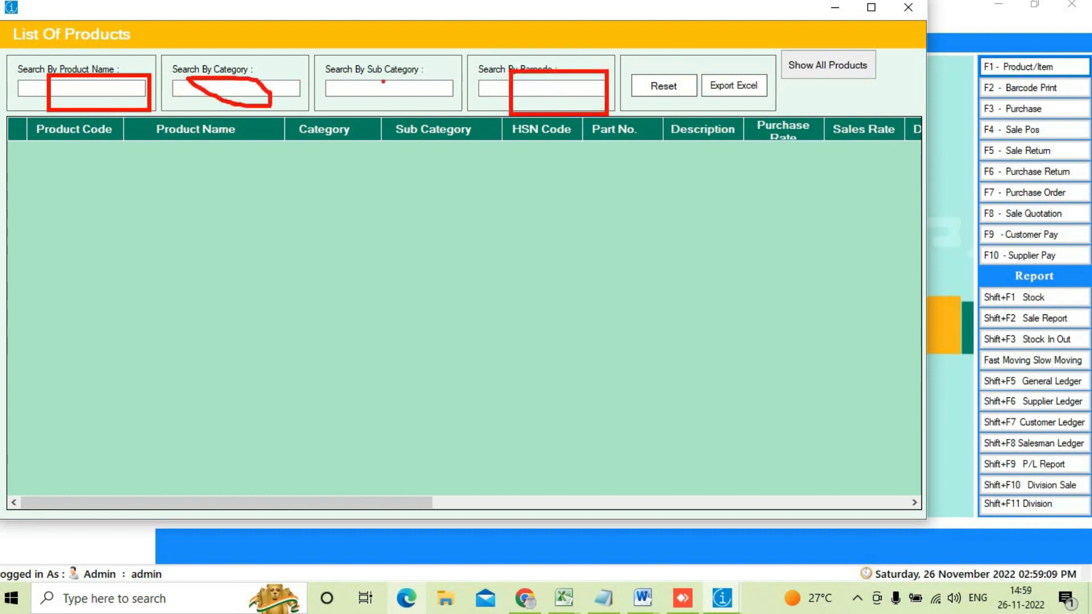
{"action": "mouse_move", "coordinate": [369, 67]}
{"action": "left_mouse_down"}
{"action": "mouse_move", "coordinate": [424, 119]}
{"action": "mouse_move", "coordinate": [394, 73]}
{"action": "left_mouse_up"}
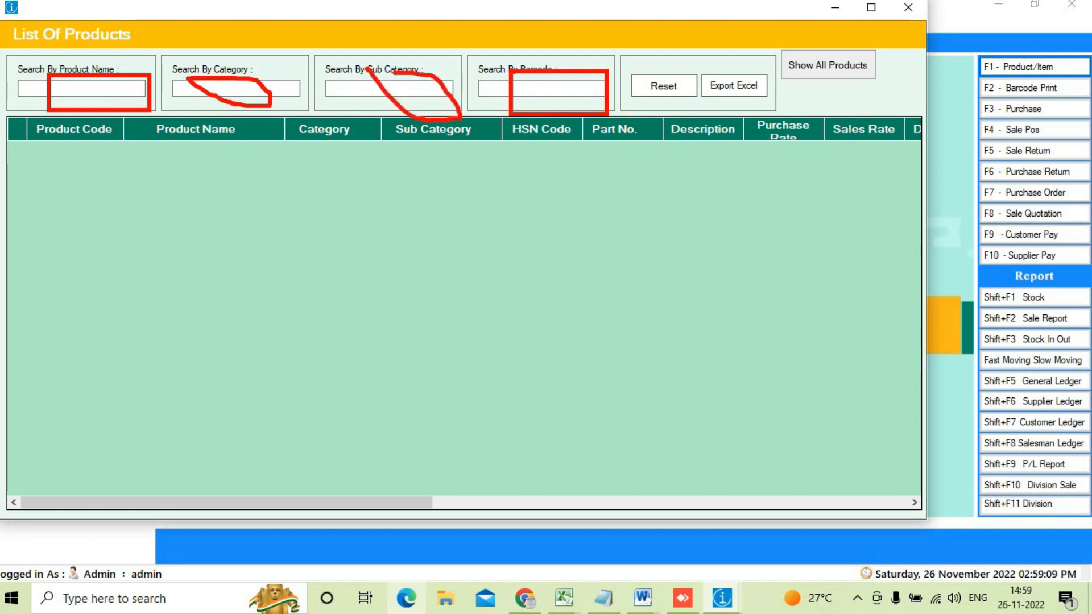
{"action": "key", "text": "Escape"}
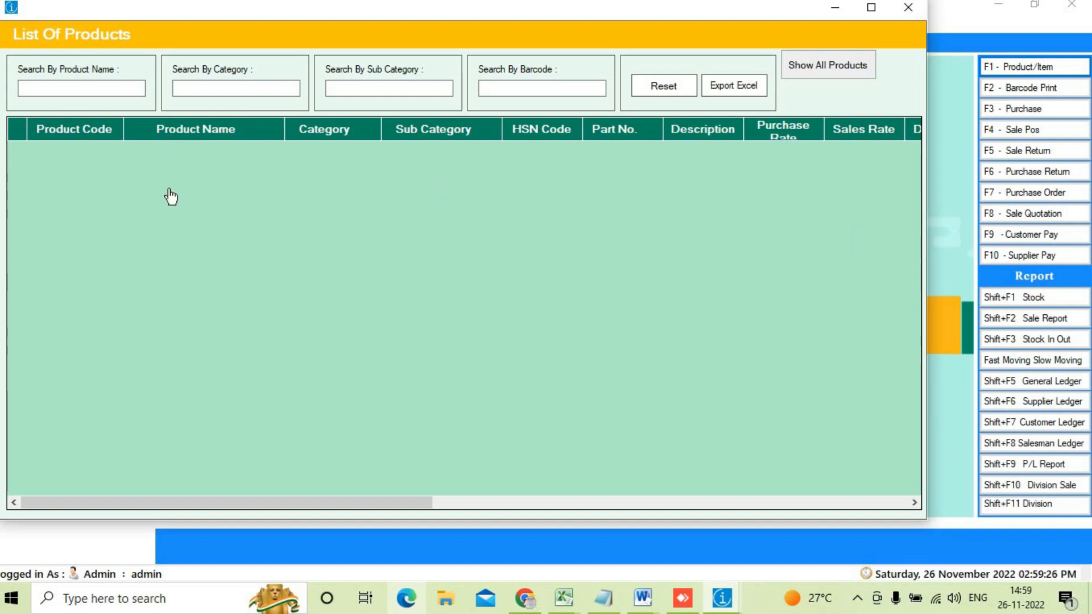
{"action": "left_click", "coordinate": [65, 91]}
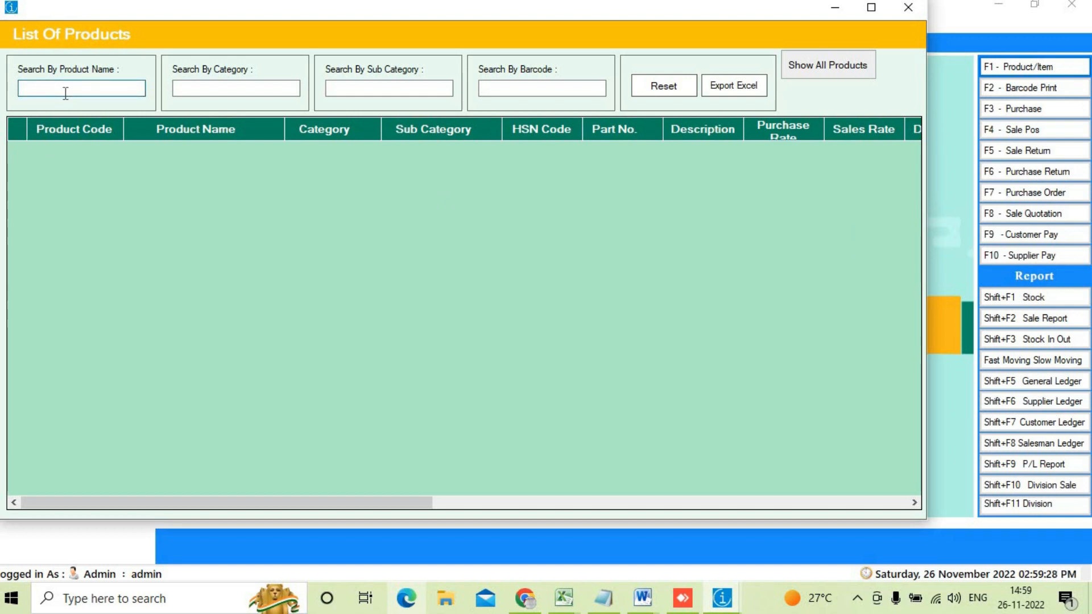
{"action": "type", "text": "xyz"}
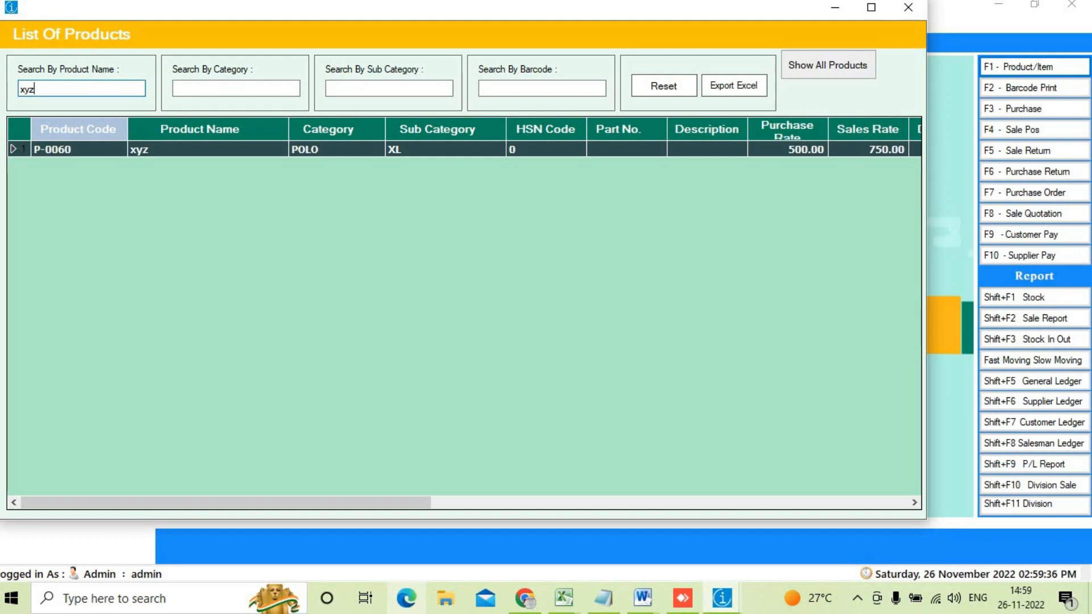
{"action": "double_click", "coordinate": [102, 151]}
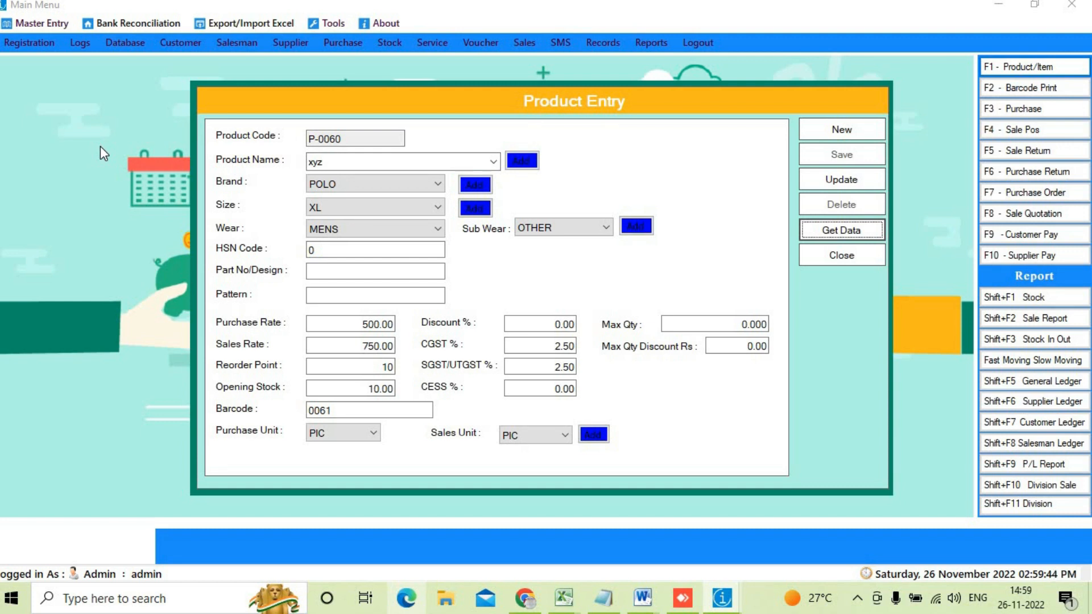
Step: Save part number 1234 on product P-0060, then clear the form to blank entry P-0061
{"action": "left_click", "coordinate": [387, 276]}
{"action": "type", "text": "1234"}
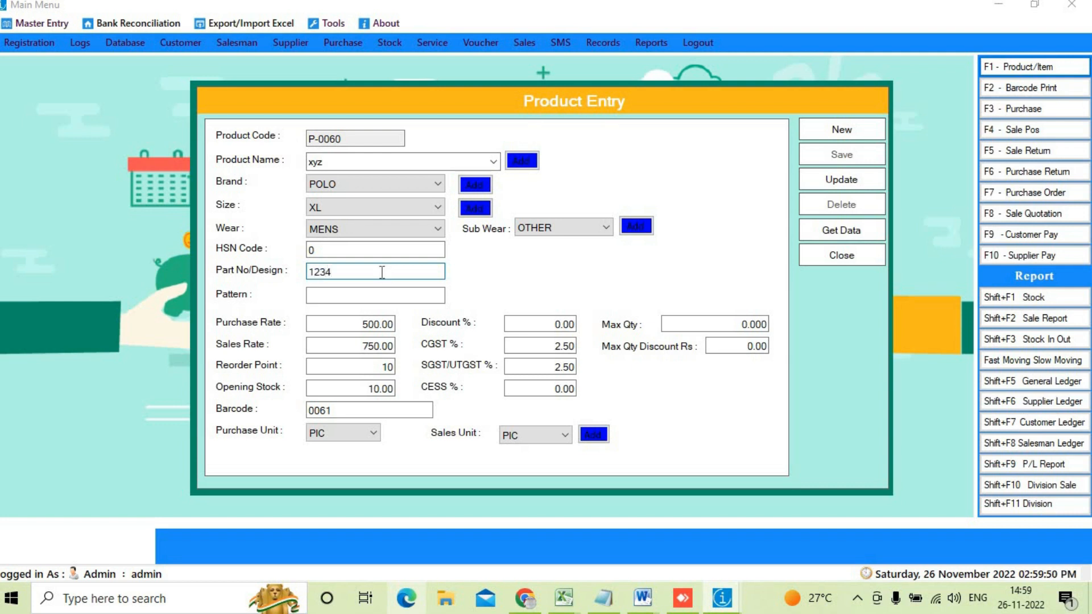
{"action": "left_click", "coordinate": [361, 294]}
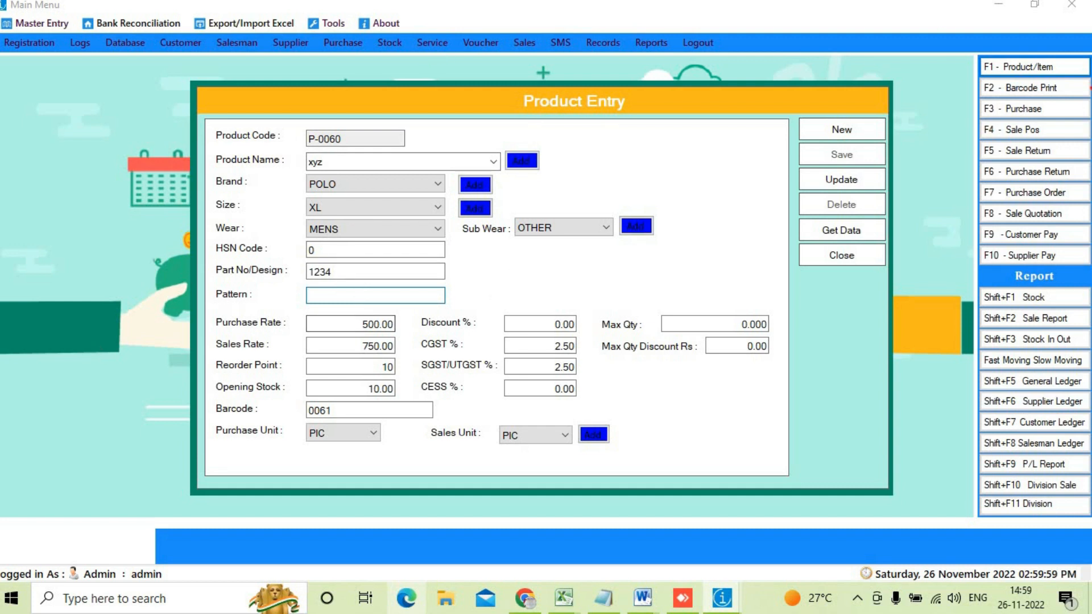
{"action": "mouse_move", "coordinate": [811, 166]}
{"action": "left_mouse_down"}
{"action": "mouse_move", "coordinate": [833, 201]}
{"action": "mouse_move", "coordinate": [856, 166]}
{"action": "mouse_move", "coordinate": [797, 168]}
{"action": "left_mouse_up"}
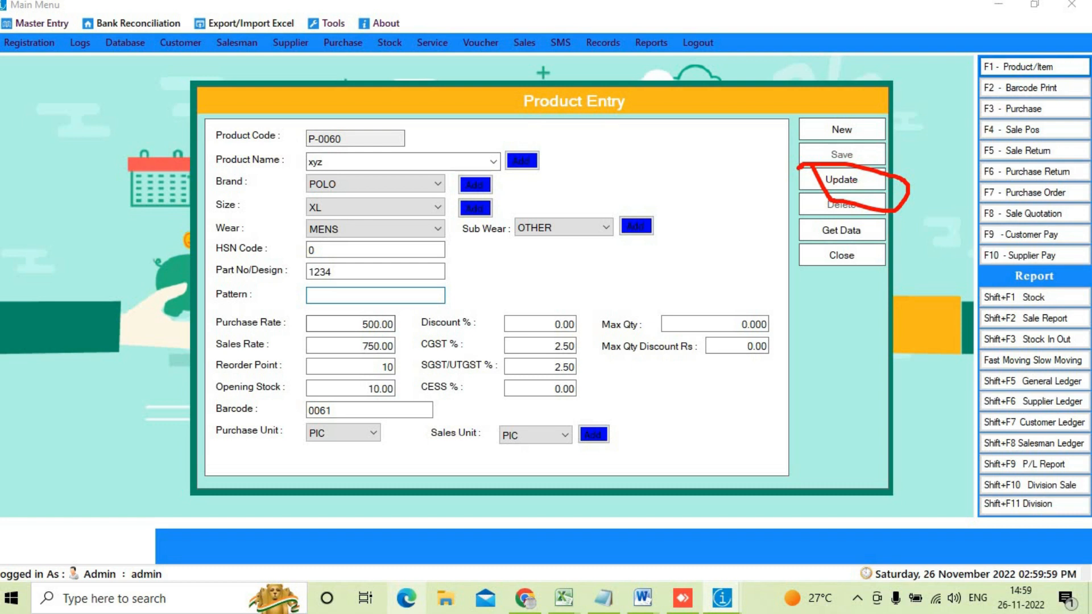
{"action": "key", "text": "Escape"}
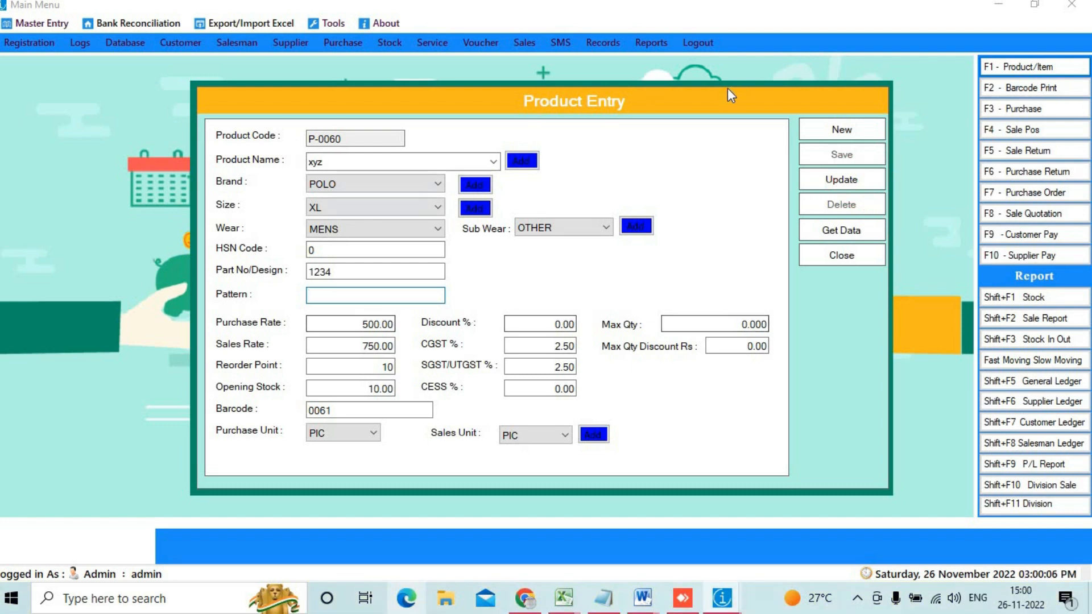
{"action": "left_click", "coordinate": [848, 181]}
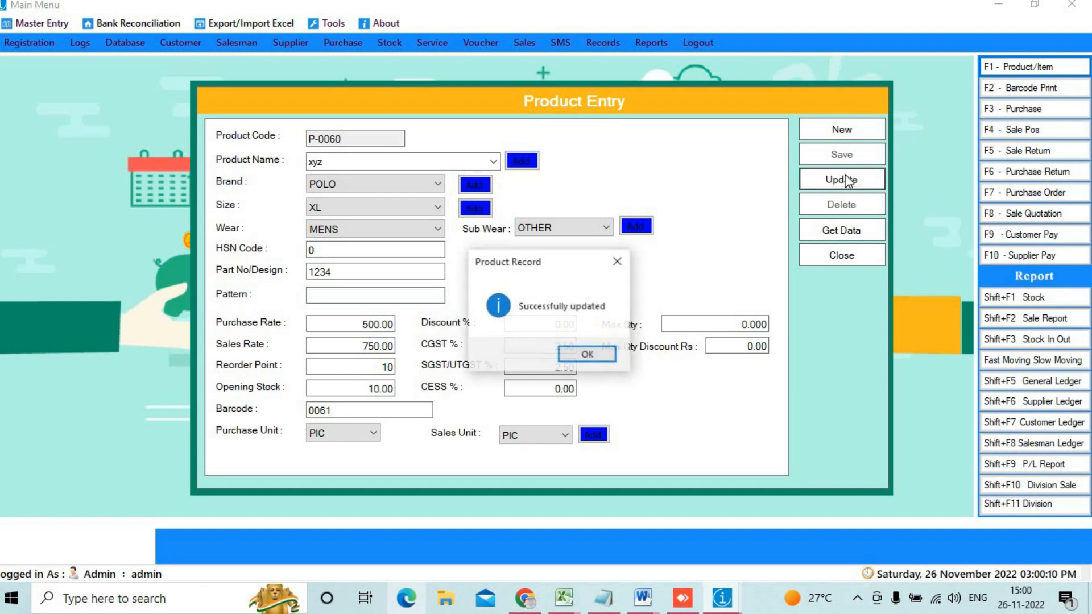
{"action": "left_click", "coordinate": [603, 354]}
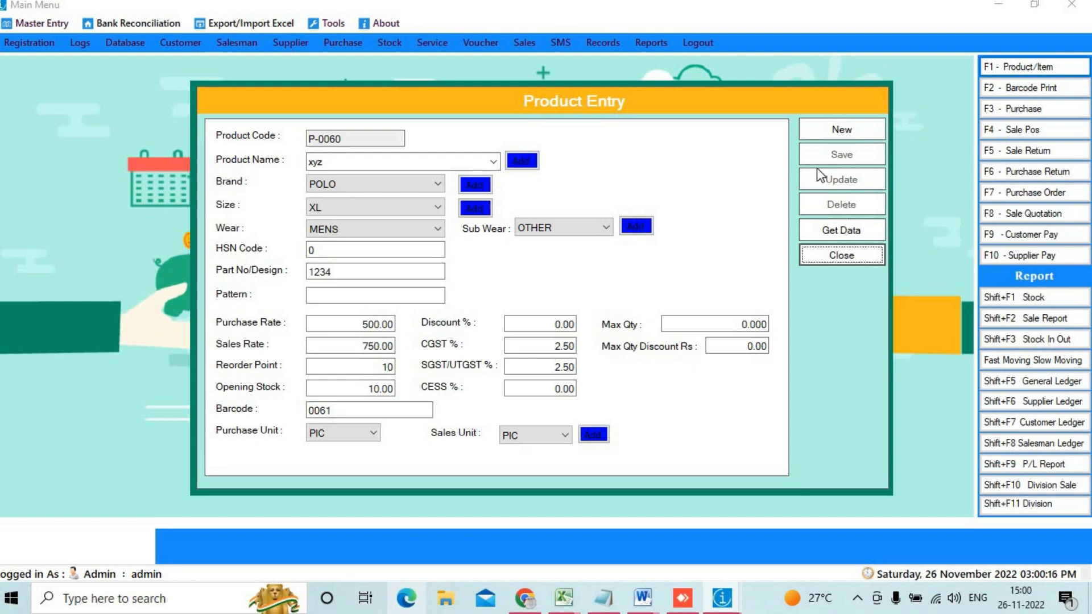
{"action": "left_click", "coordinate": [835, 130]}
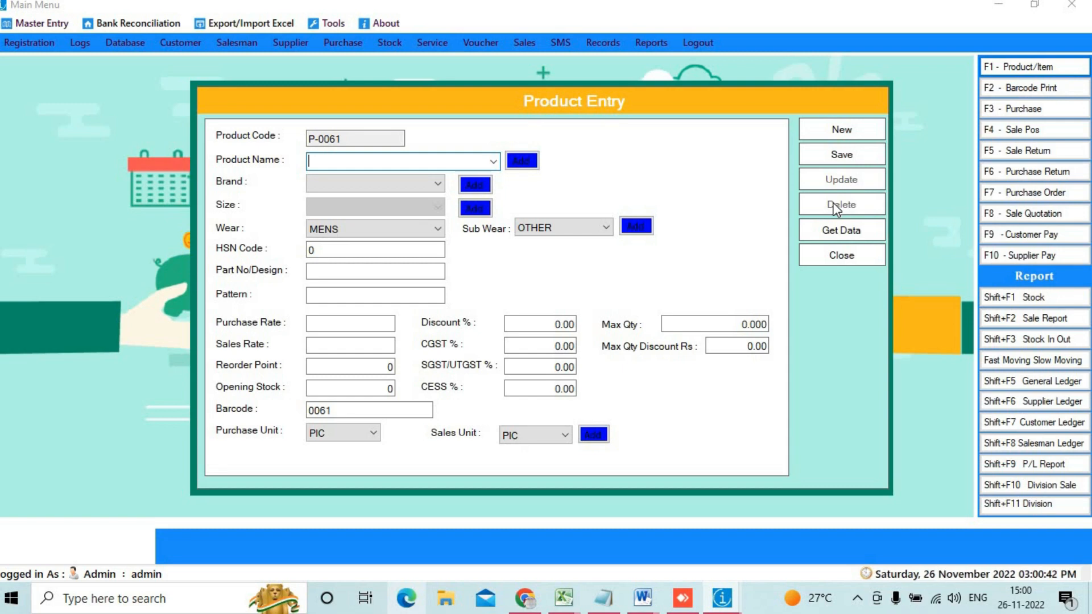
Step: Search the product list by name for 'xyz' and open record P-0060 for editing
{"action": "left_click", "coordinate": [836, 232]}
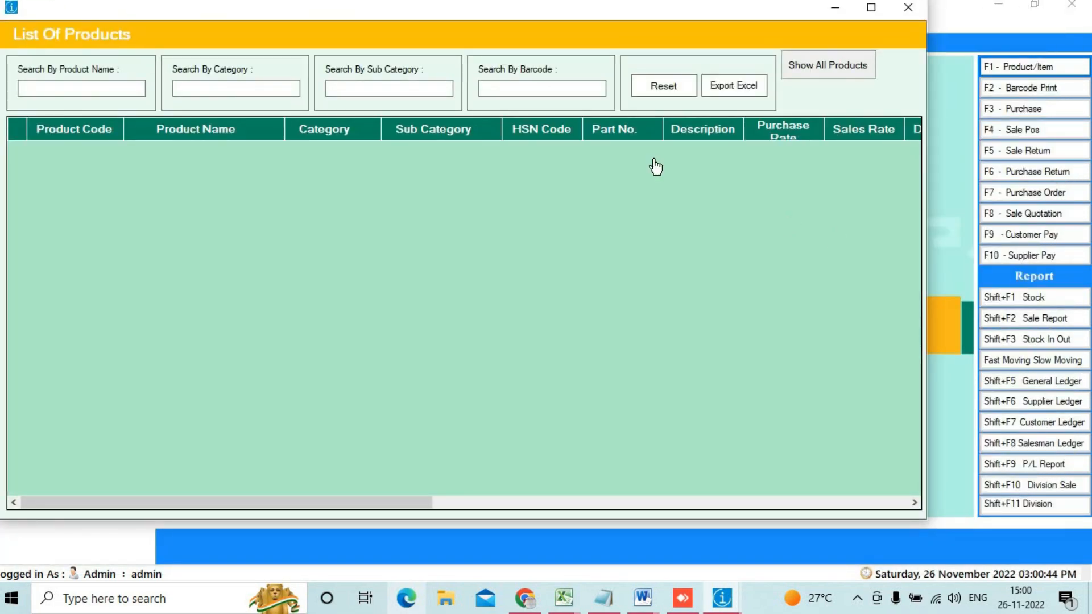
{"action": "left_click", "coordinate": [538, 90]}
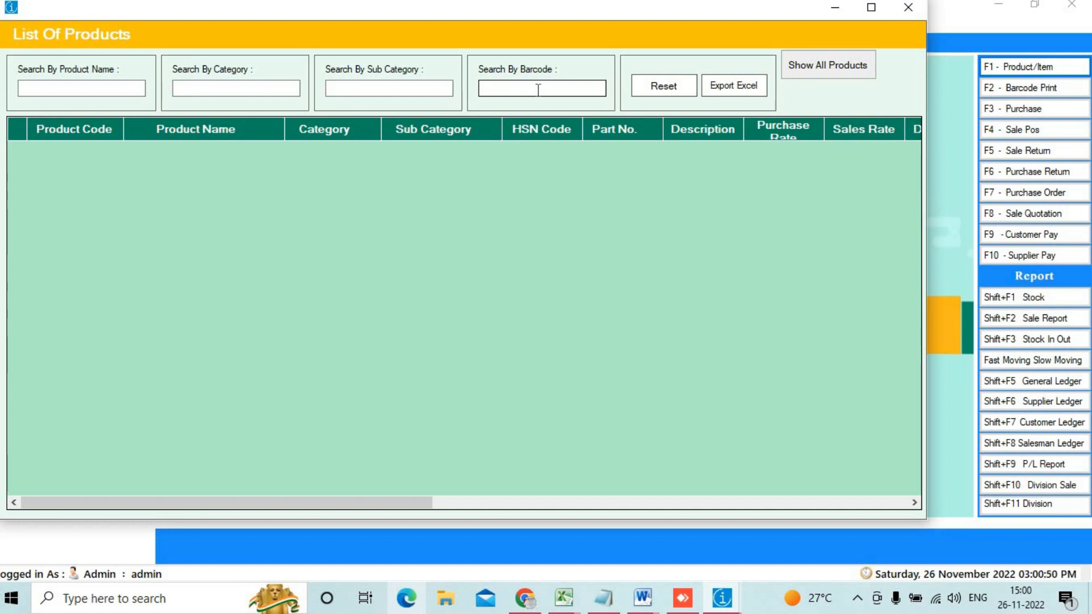
{"action": "left_click", "coordinate": [538, 90]}
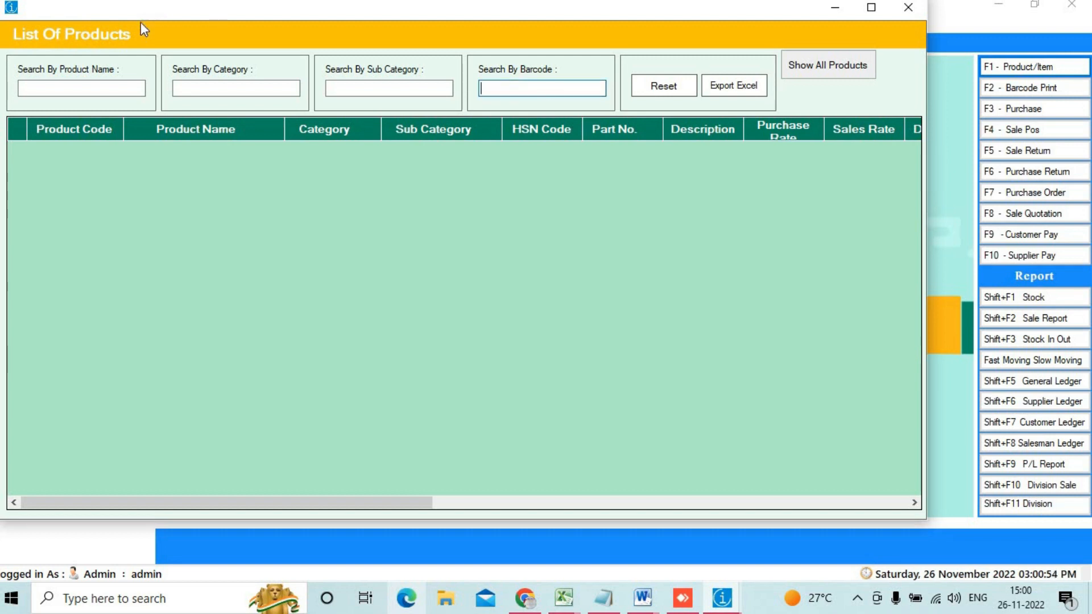
{"action": "left_click", "coordinate": [111, 89]}
{"action": "type", "text": "xyz"}
{"action": "double_click", "coordinate": [139, 149]}
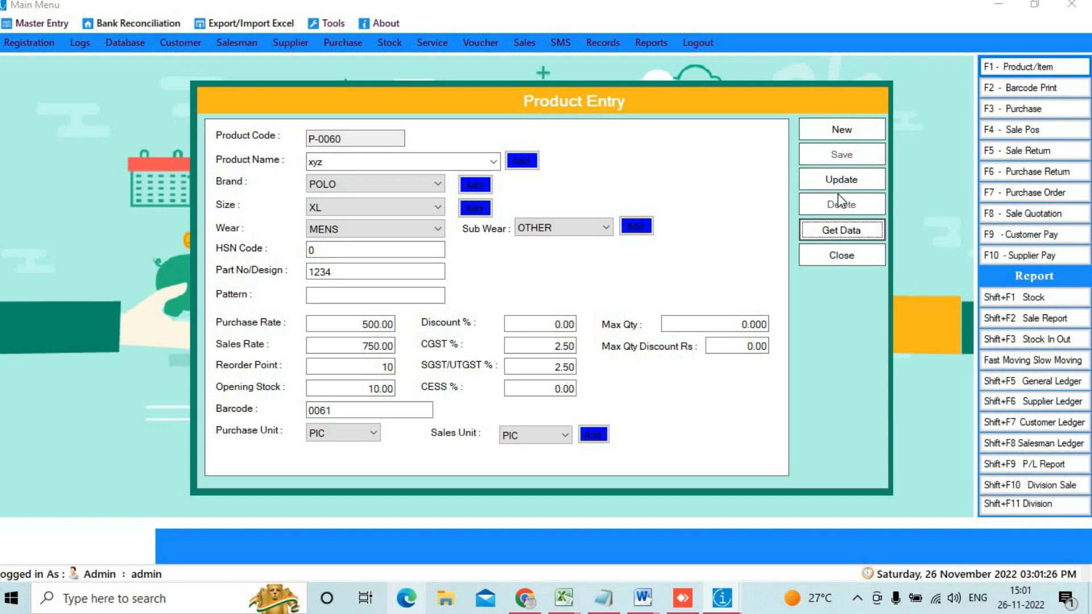
Step: Close the P-0060 xyz Product Entry form to get back to the Main Menu
{"action": "mouse_move", "coordinate": [808, 194]}
{"action": "left_mouse_down"}
{"action": "mouse_move", "coordinate": [859, 227]}
{"action": "mouse_move", "coordinate": [886, 220]}
{"action": "left_mouse_up"}
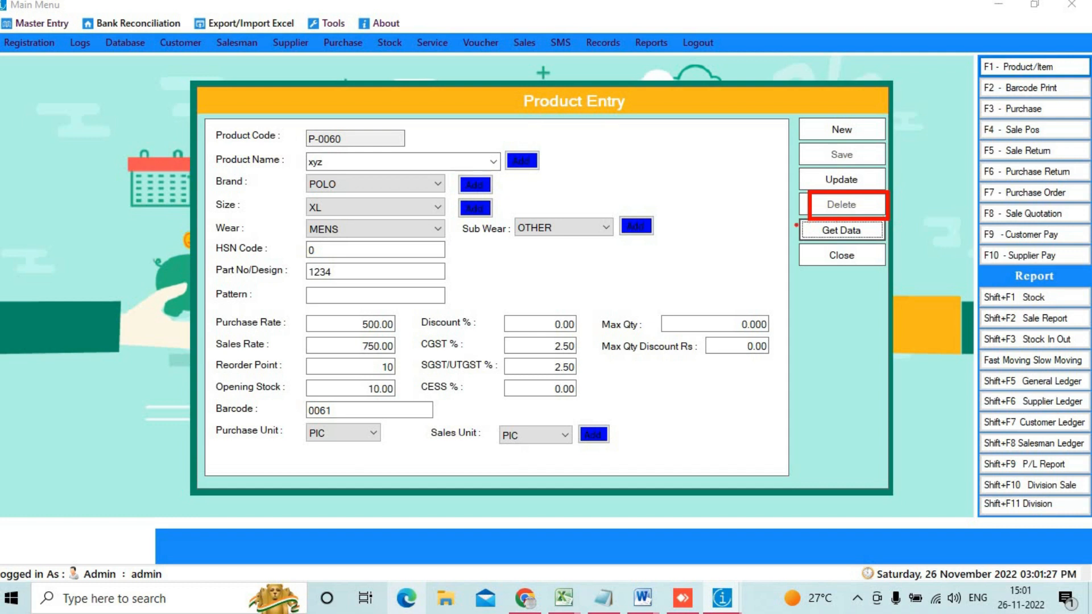
{"action": "mouse_move", "coordinate": [809, 222]}
{"action": "left_mouse_down"}
{"action": "mouse_move", "coordinate": [829, 242]}
{"action": "mouse_move", "coordinate": [888, 242]}
{"action": "left_mouse_up"}
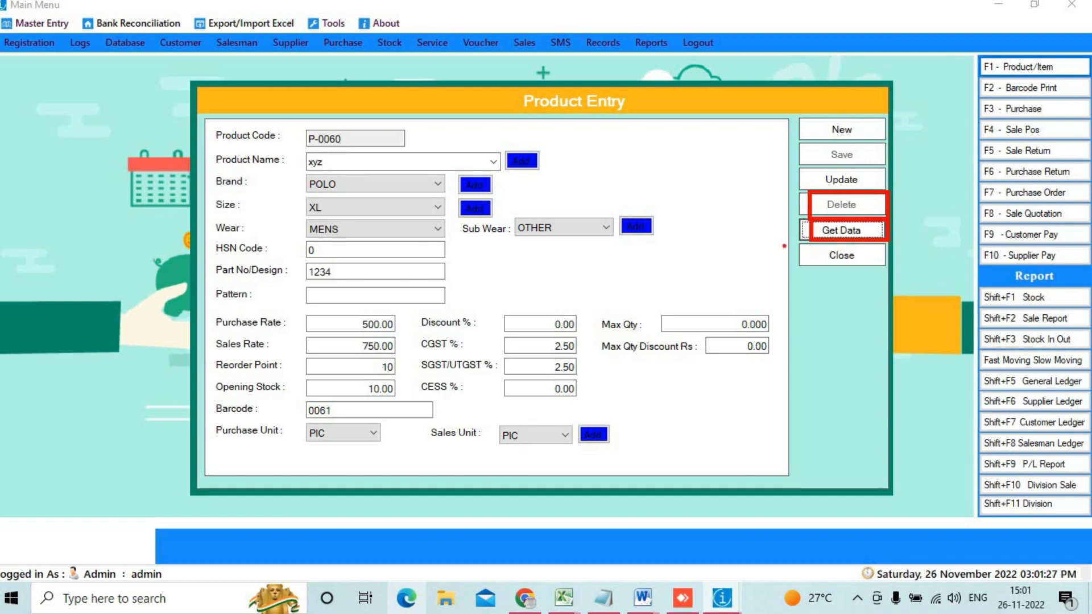
{"action": "left_click_drag", "start_coordinate": [800, 244], "coordinate": [847, 273]}
{"action": "key", "text": "Escape"}
{"action": "left_click", "coordinate": [831, 257]}
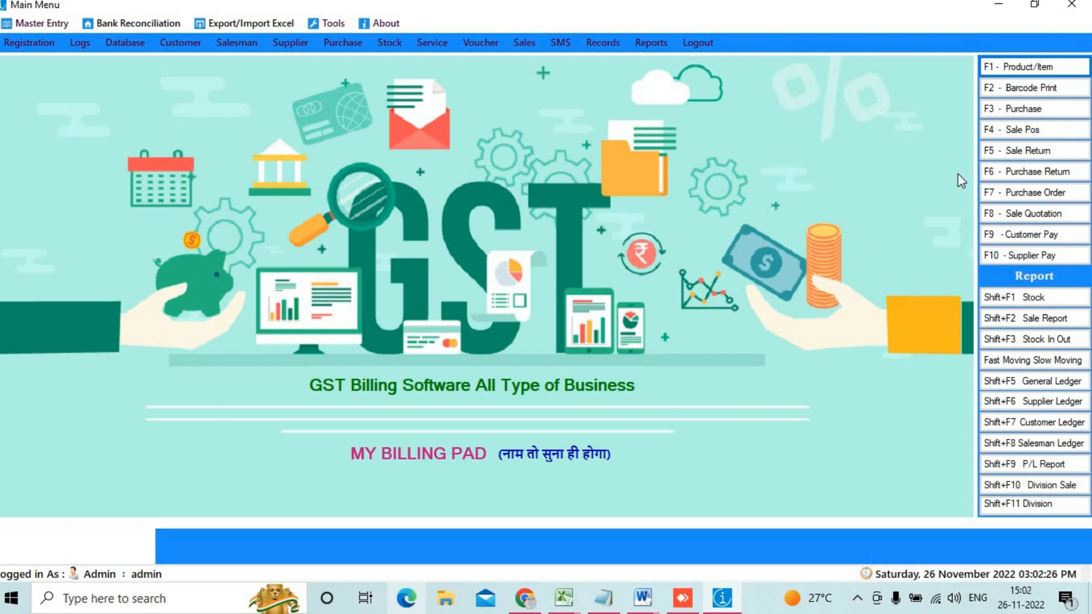
Step: Find xyz in Barcode Print and generate its opening-stock label preview (XL, Rs. 750.00)
{"action": "left_click", "coordinate": [1039, 86]}
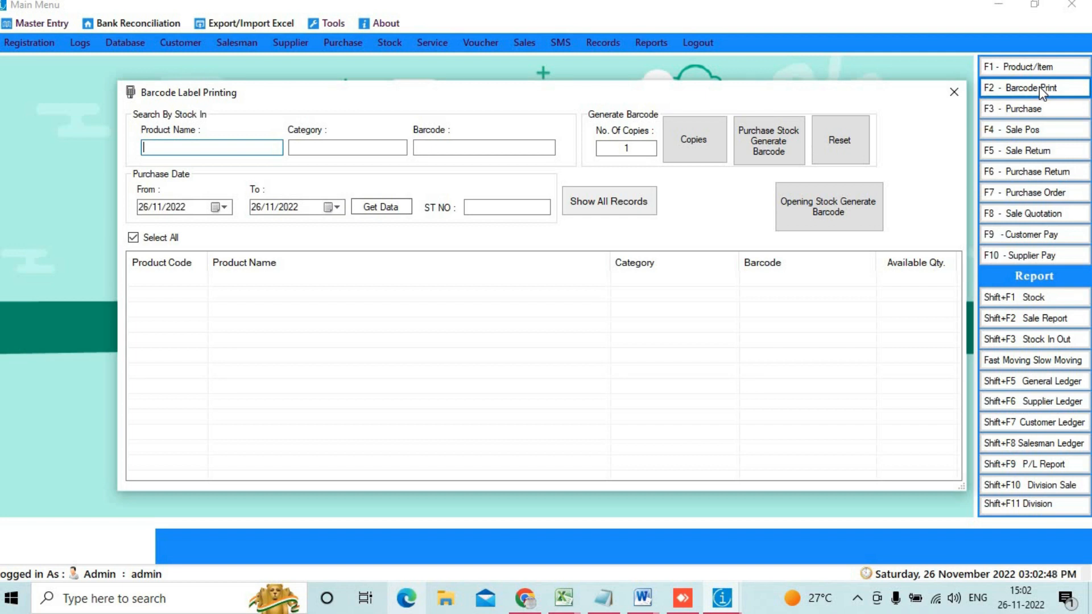
{"action": "type", "text": "xyz"}
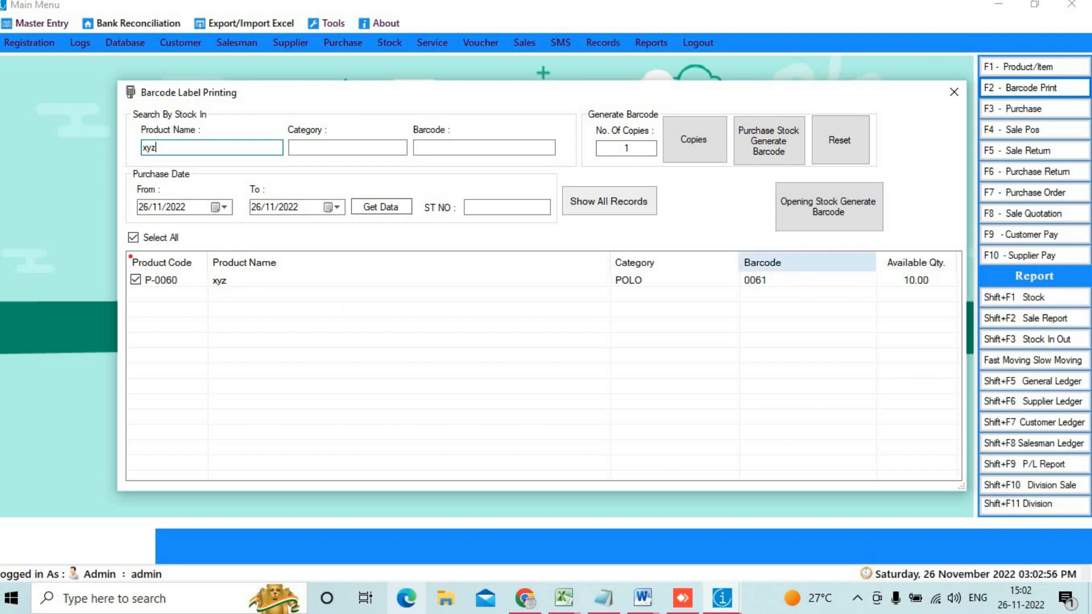
{"action": "mouse_move", "coordinate": [125, 254]}
{"action": "left_mouse_down"}
{"action": "mouse_move", "coordinate": [205, 287]}
{"action": "mouse_move", "coordinate": [377, 272]}
{"action": "mouse_move", "coordinate": [211, 246]}
{"action": "left_mouse_up"}
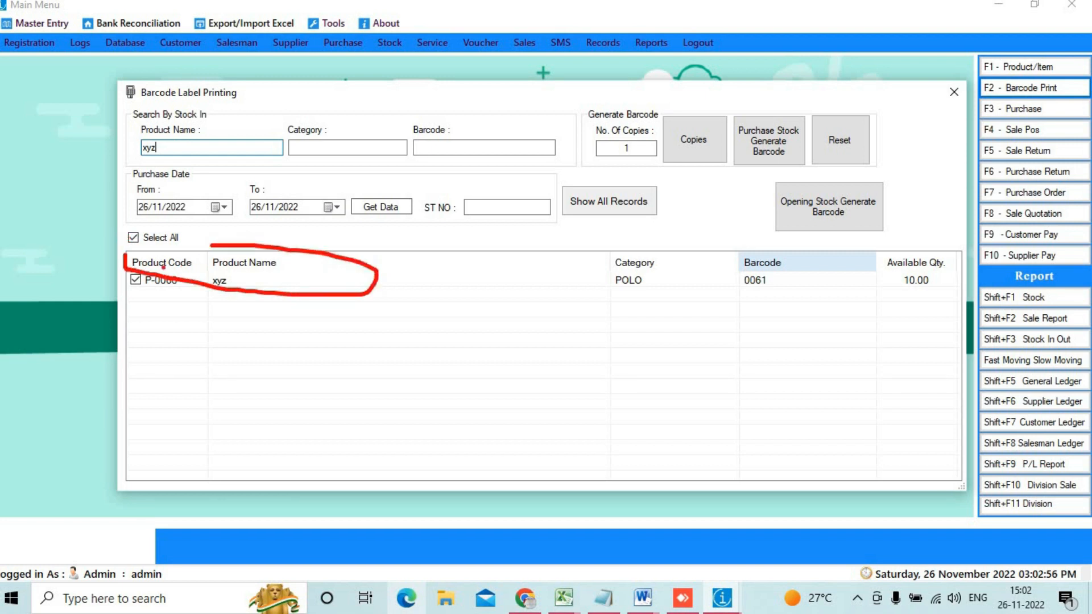
{"action": "mouse_move", "coordinate": [134, 259]}
{"action": "left_mouse_down"}
{"action": "mouse_move", "coordinate": [144, 344]}
{"action": "mouse_move", "coordinate": [251, 413]}
{"action": "mouse_move", "coordinate": [484, 460]}
{"action": "mouse_move", "coordinate": [776, 474]}
{"action": "left_mouse_up"}
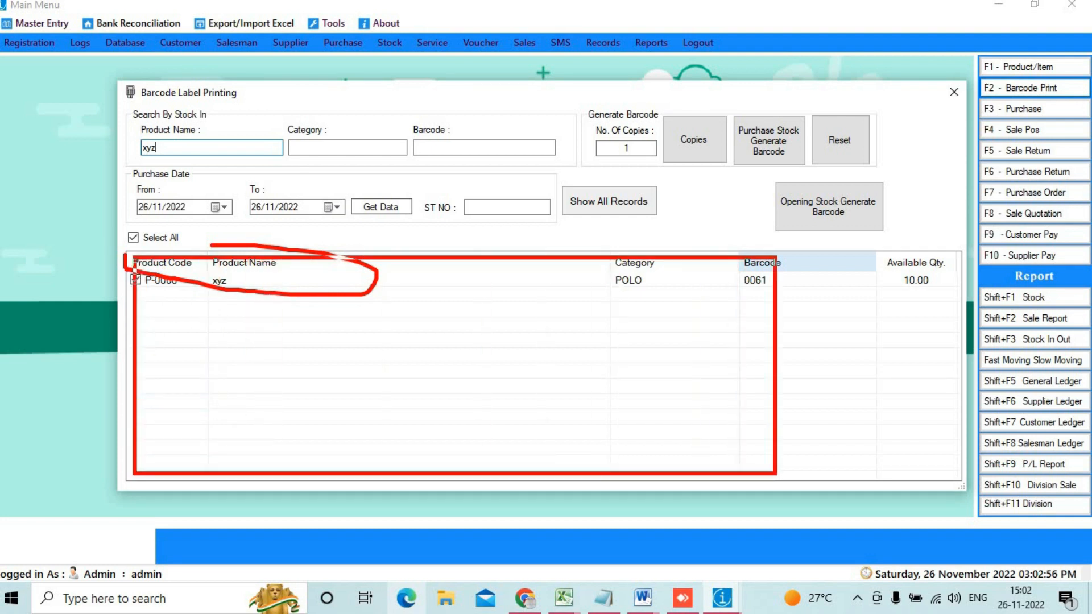
{"action": "key", "text": "Escape"}
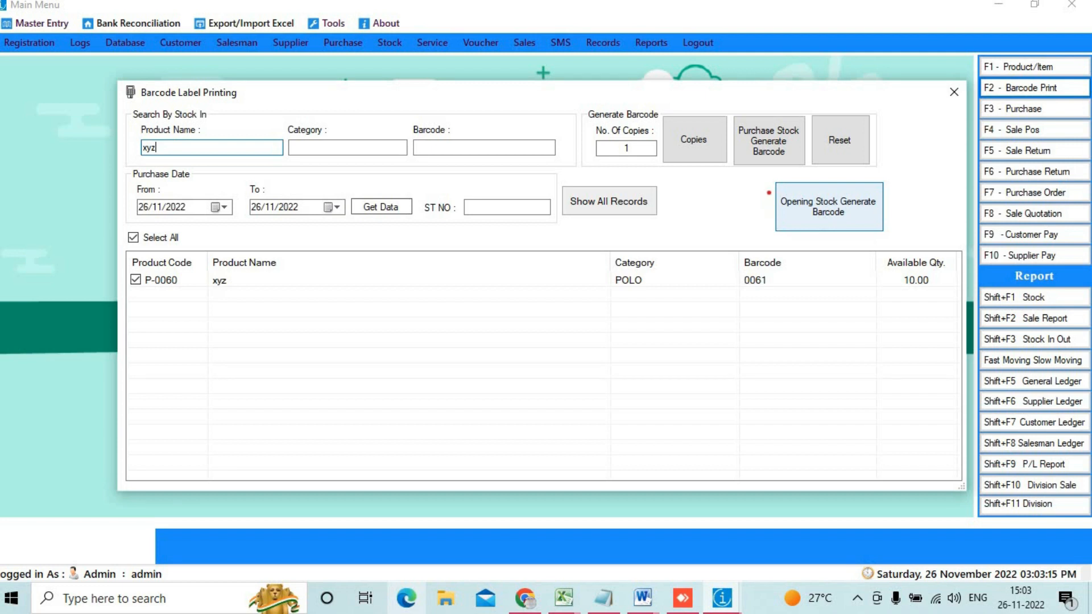
{"action": "left_click_drag", "start_coordinate": [787, 181], "coordinate": [872, 226]}
{"action": "key", "text": "Escape"}
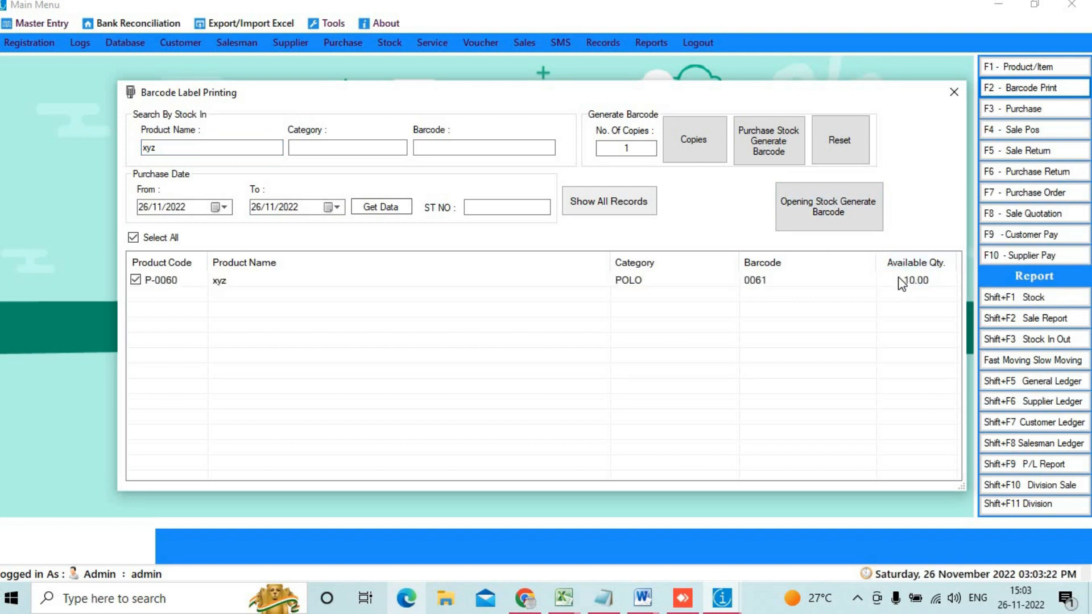
{"action": "left_click", "coordinate": [854, 222]}
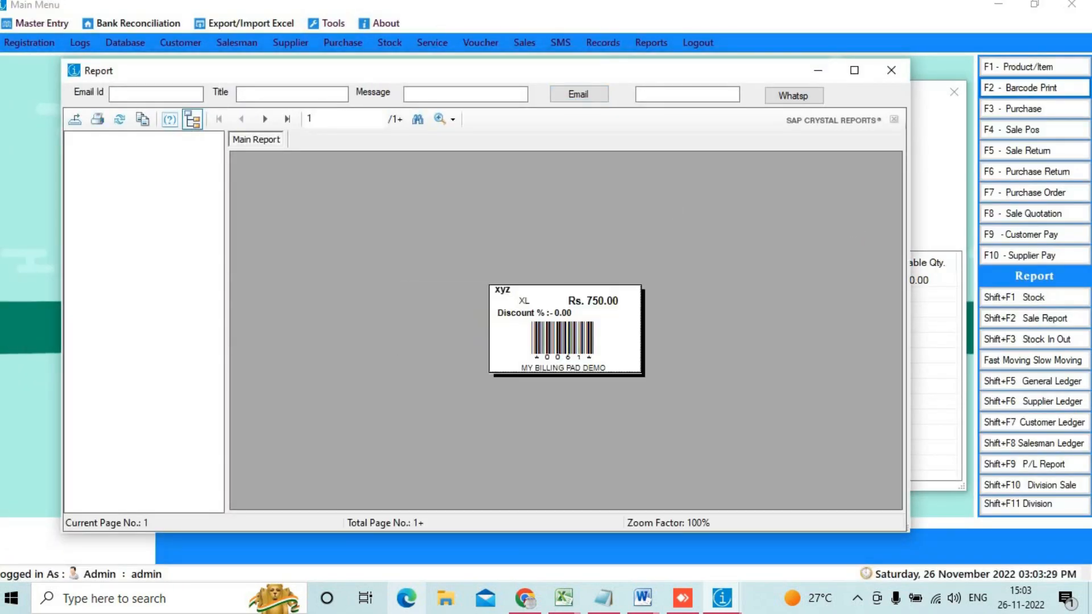
Step: View the maximized label preview at 300%, confirm it reaches page 10, then close it
{"action": "left_click", "coordinate": [854, 71]}
{"action": "left_click", "coordinate": [379, 49]}
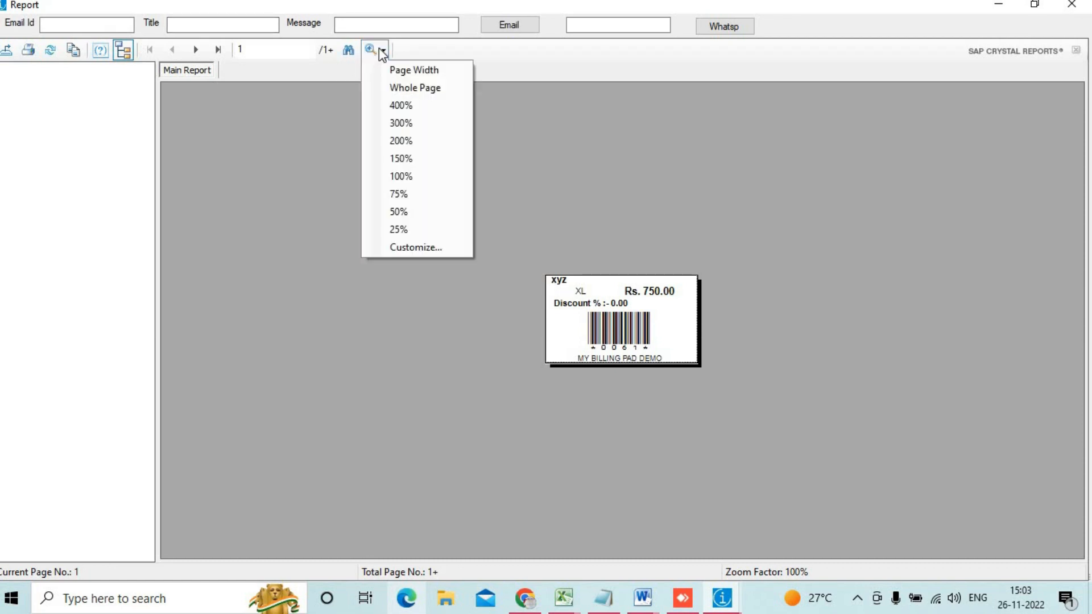
{"action": "left_click", "coordinate": [432, 123]}
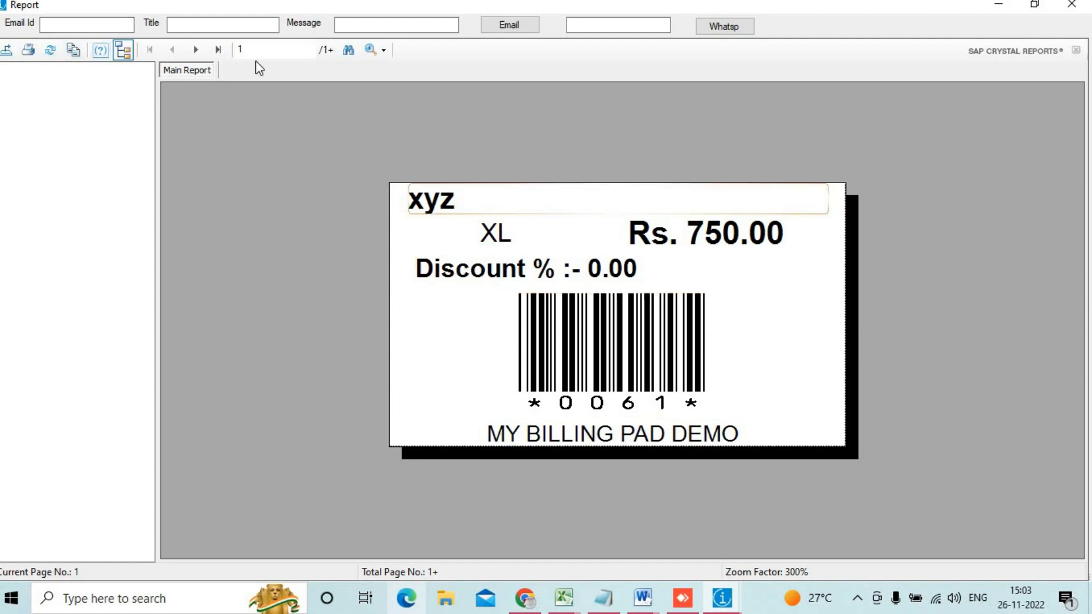
{"action": "left_click", "coordinate": [216, 50]}
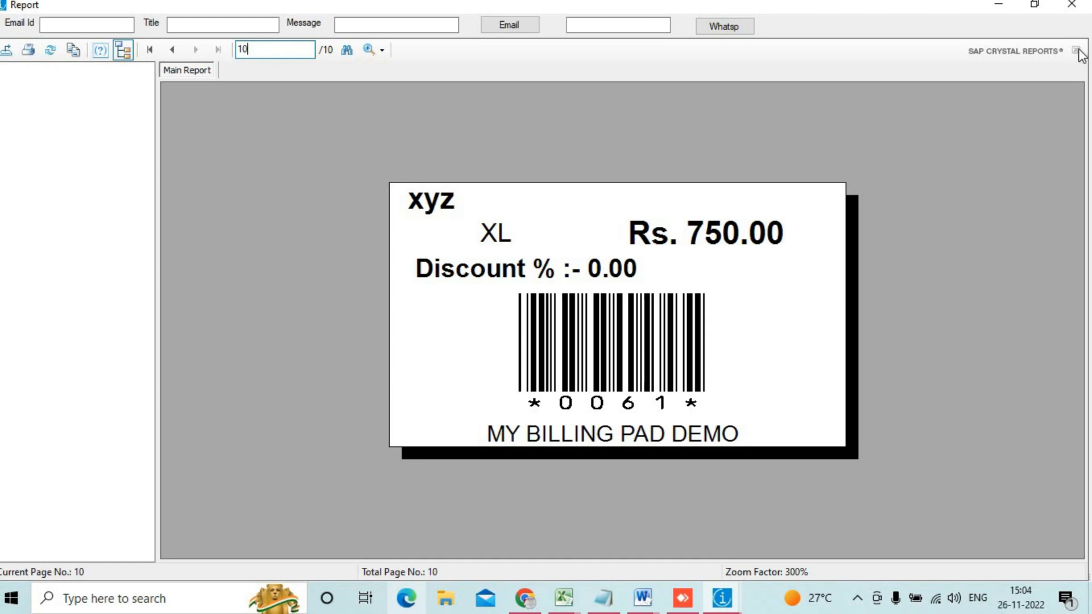
{"action": "left_click", "coordinate": [1068, 8]}
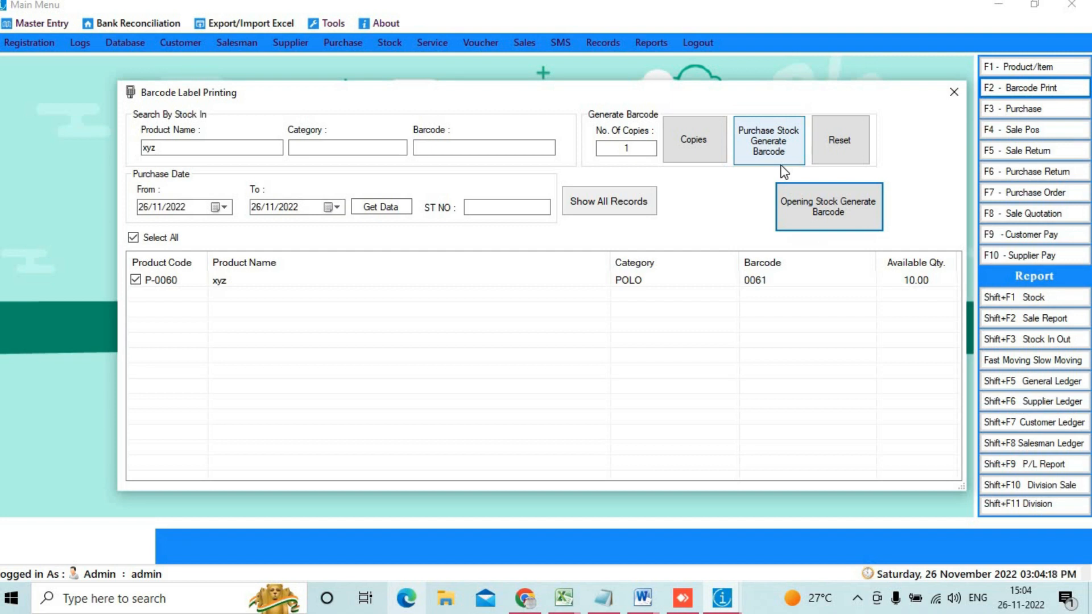
Step: Set the number of label copies to 2 and generate the copies preview
{"action": "double_click", "coordinate": [655, 150]}
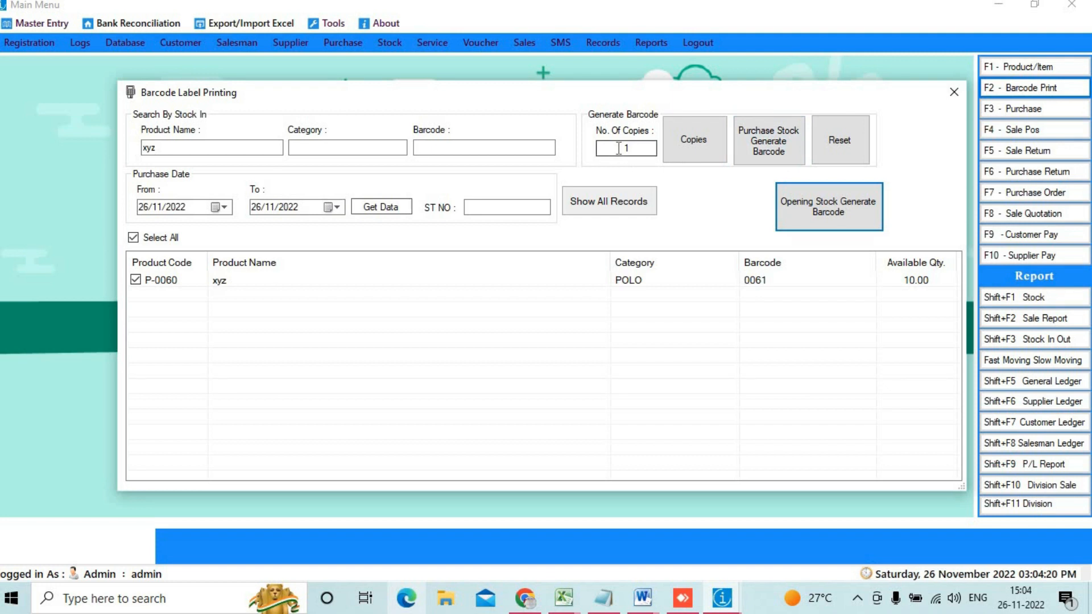
{"action": "type", "text": "2"}
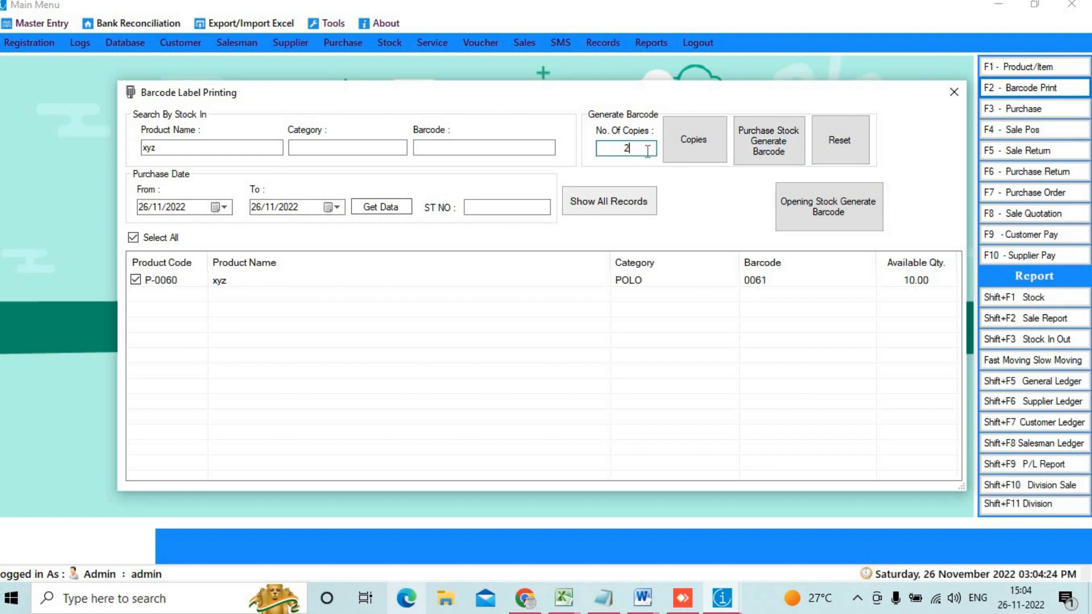
{"action": "left_click", "coordinate": [688, 153]}
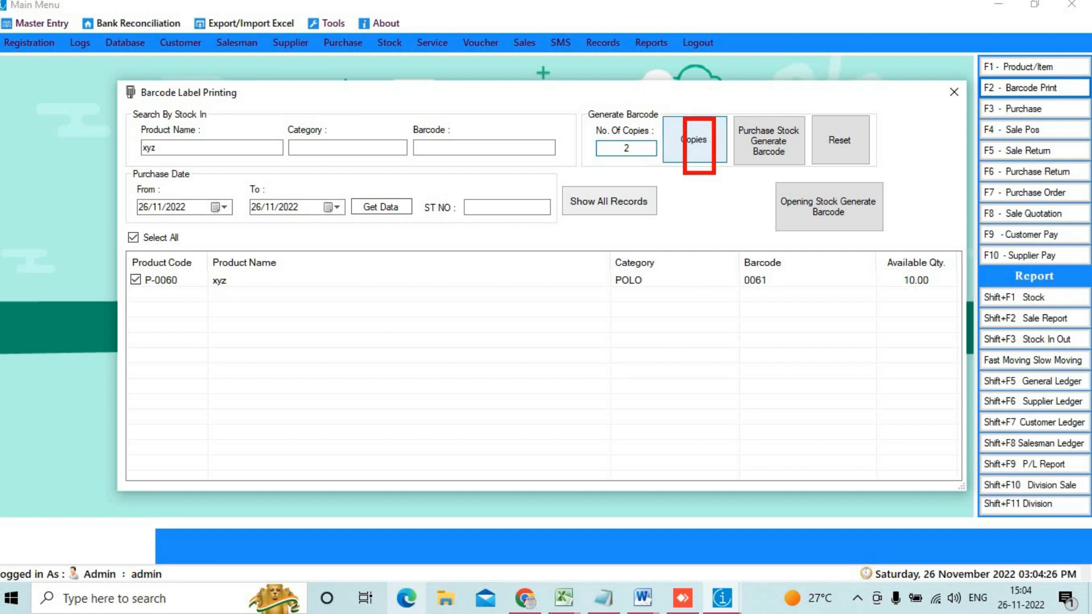
{"action": "left_click", "coordinate": [694, 141]}
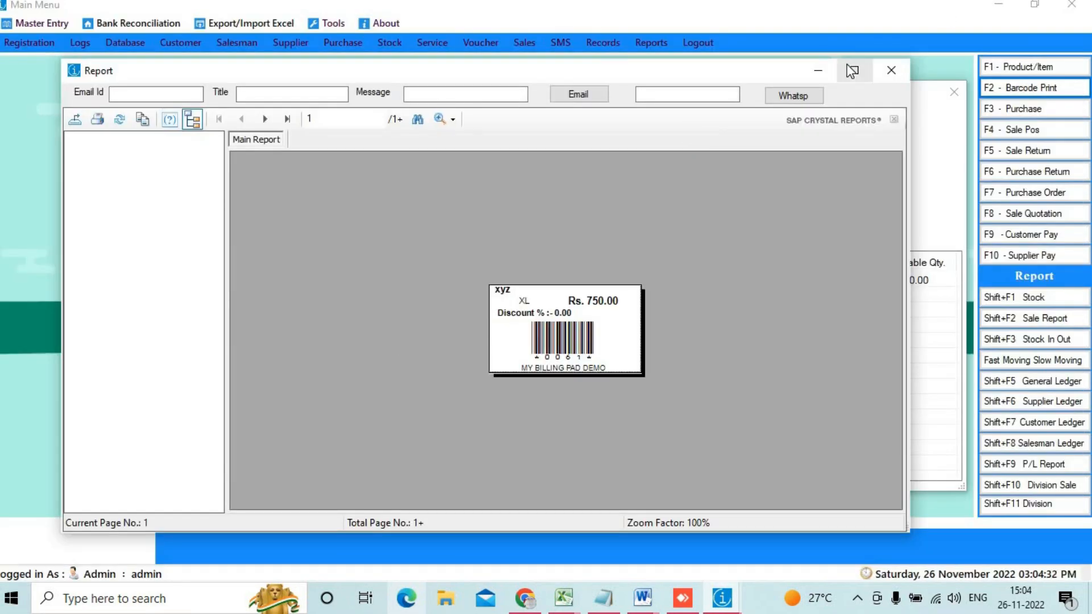
Step: Check the maximized 300% preview ends at page 2, then close it
{"action": "left_click", "coordinate": [851, 70]}
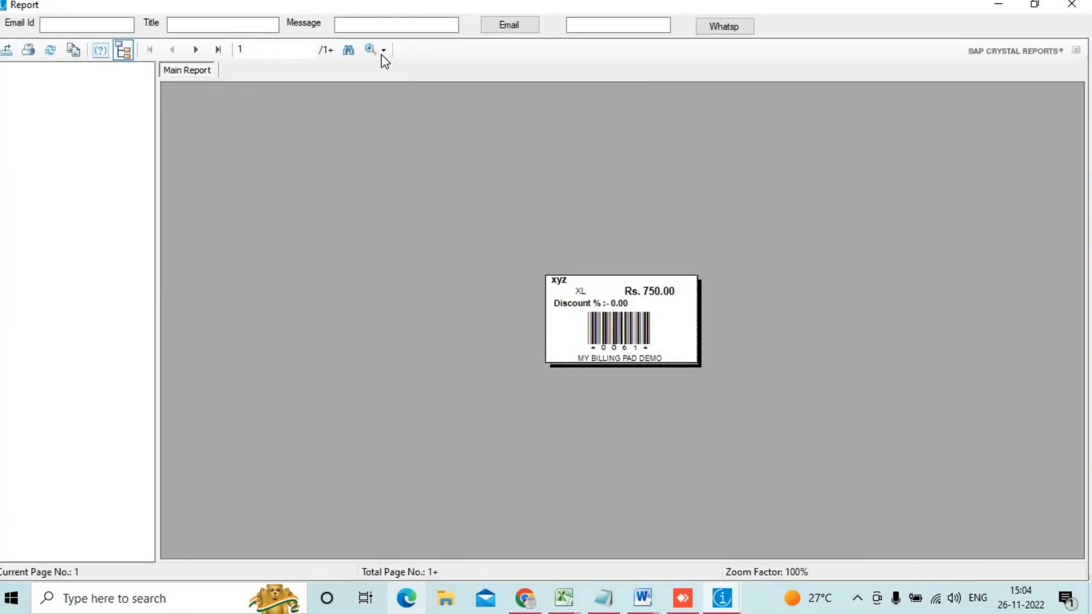
{"action": "left_click", "coordinate": [383, 50]}
{"action": "left_click", "coordinate": [401, 121]}
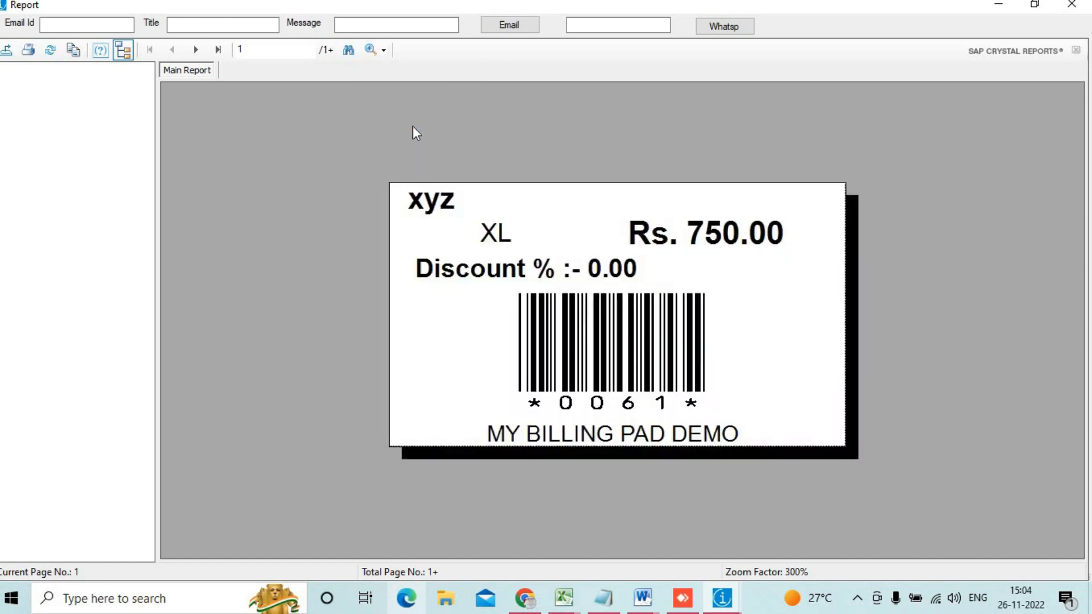
{"action": "left_click", "coordinate": [221, 51]}
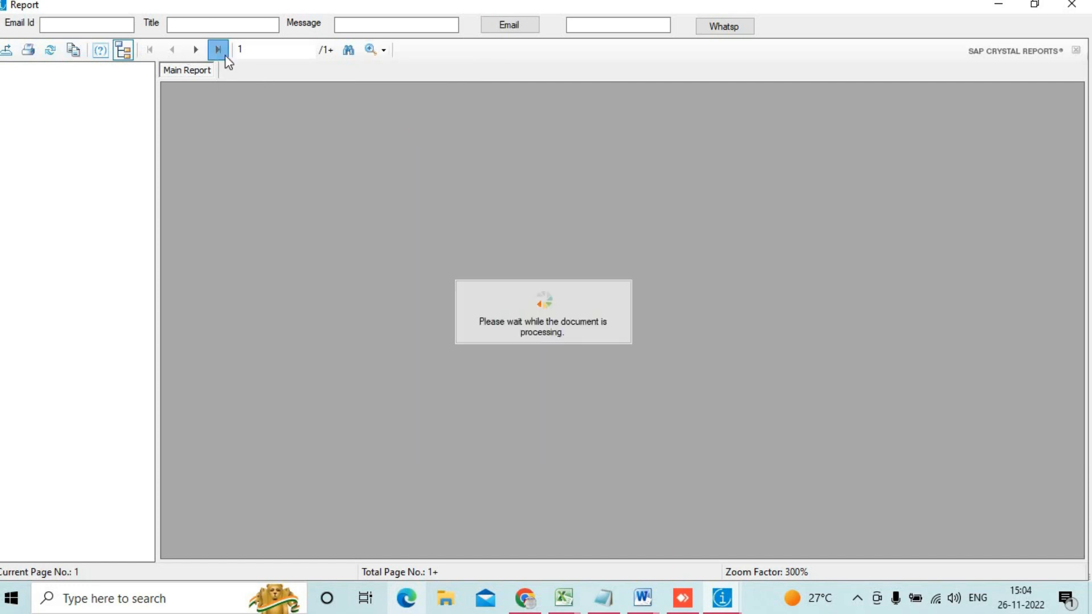
{"action": "left_click", "coordinate": [231, 52]}
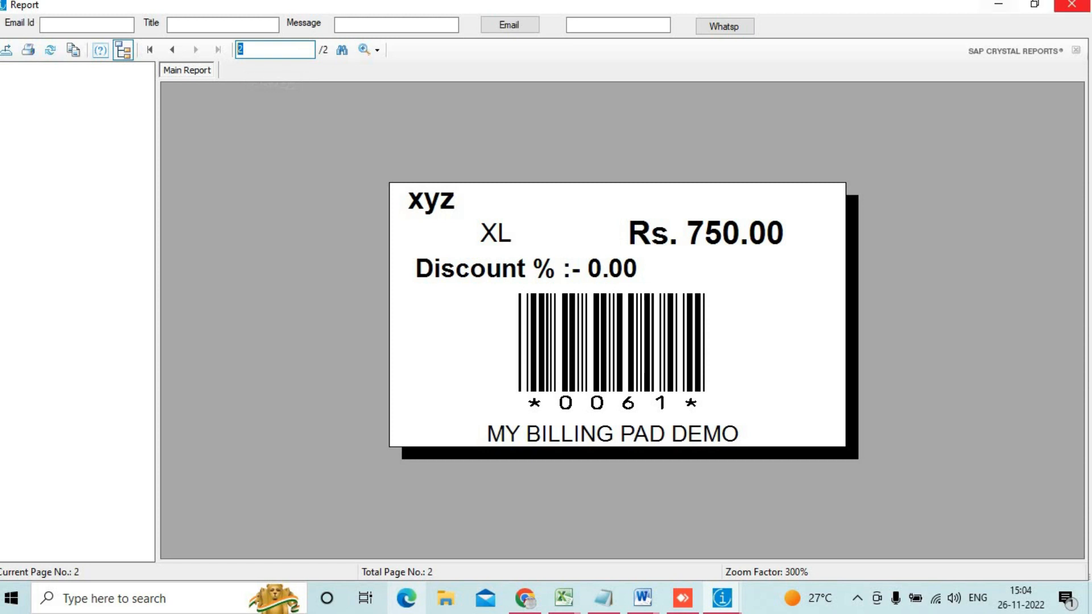
{"action": "left_click", "coordinate": [1071, 5]}
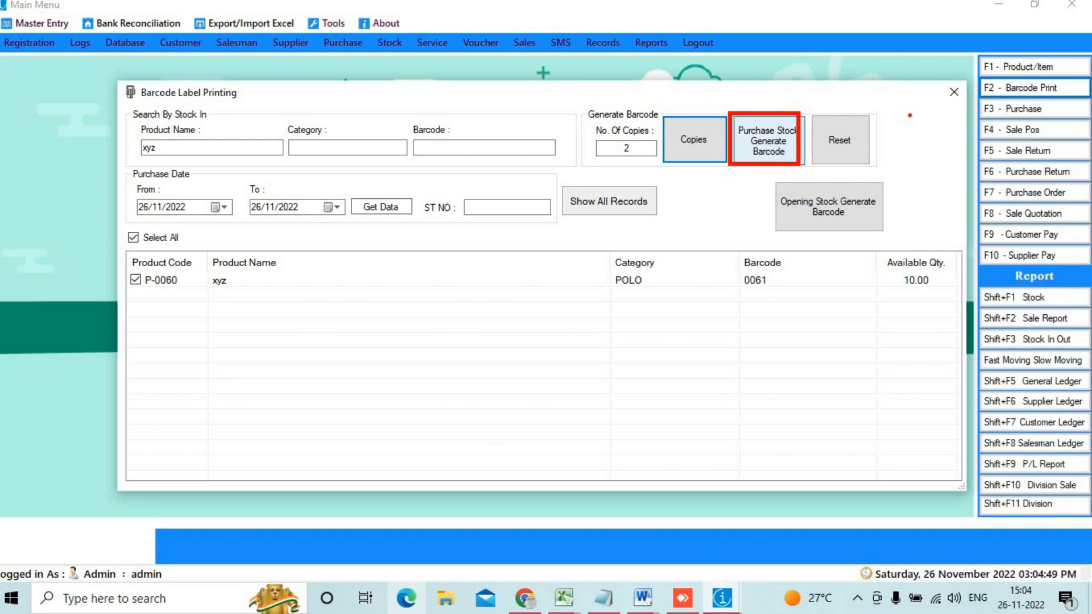
Step: Start new purchase entry ST-0013, keeping invoice date 26/11/2022
{"action": "left_click", "coordinate": [953, 92]}
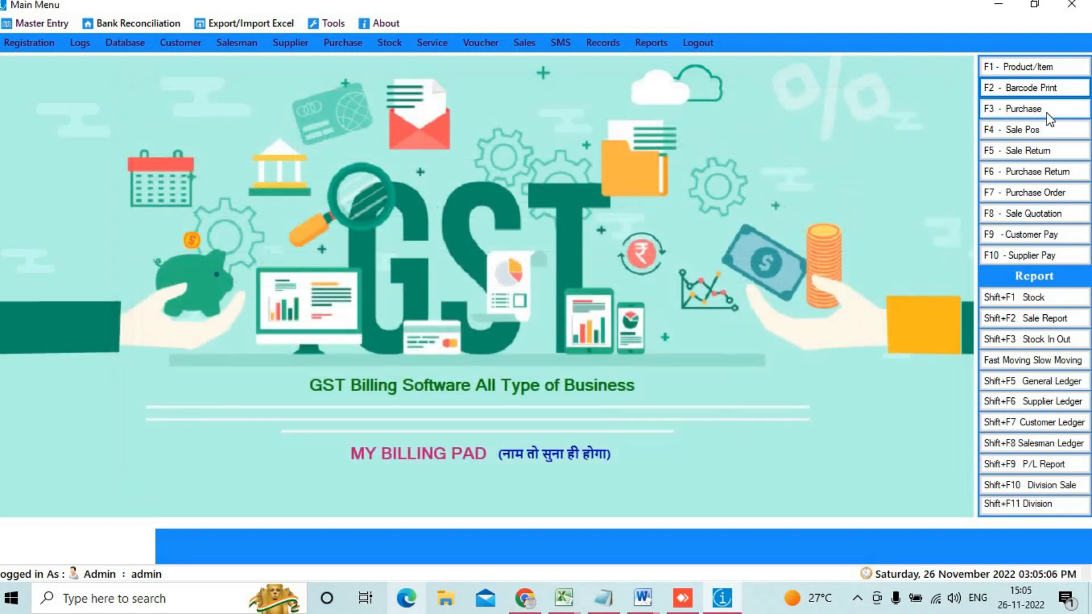
{"action": "left_click", "coordinate": [1049, 114]}
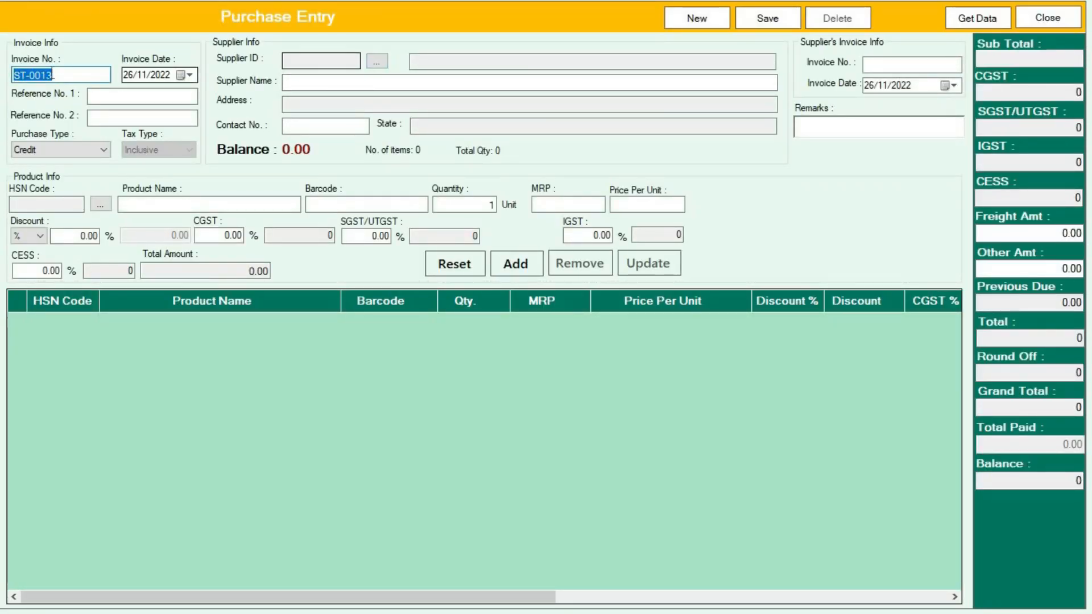
{"action": "left_click", "coordinate": [66, 75]}
{"action": "left_click_drag", "start_coordinate": [54, 74], "coordinate": [11, 76]}
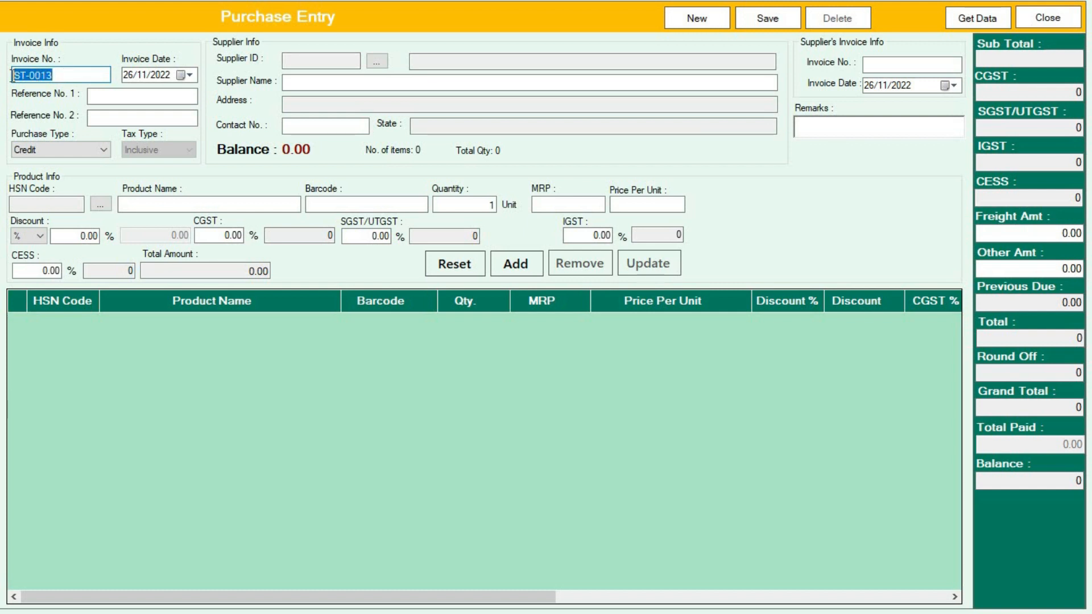
{"action": "left_click", "coordinate": [187, 76]}
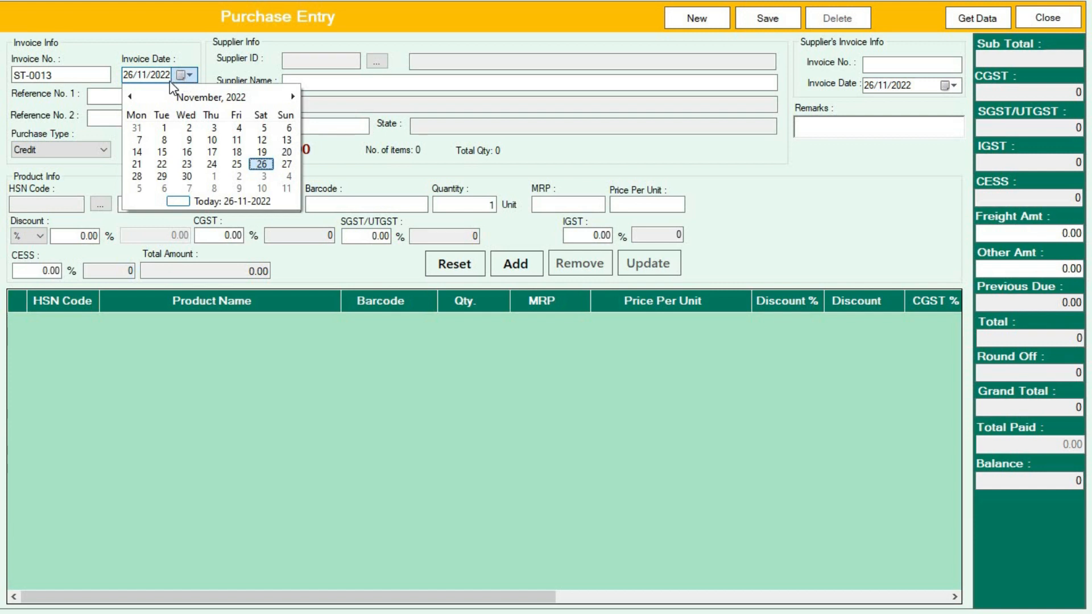
{"action": "left_click", "coordinate": [349, 68]}
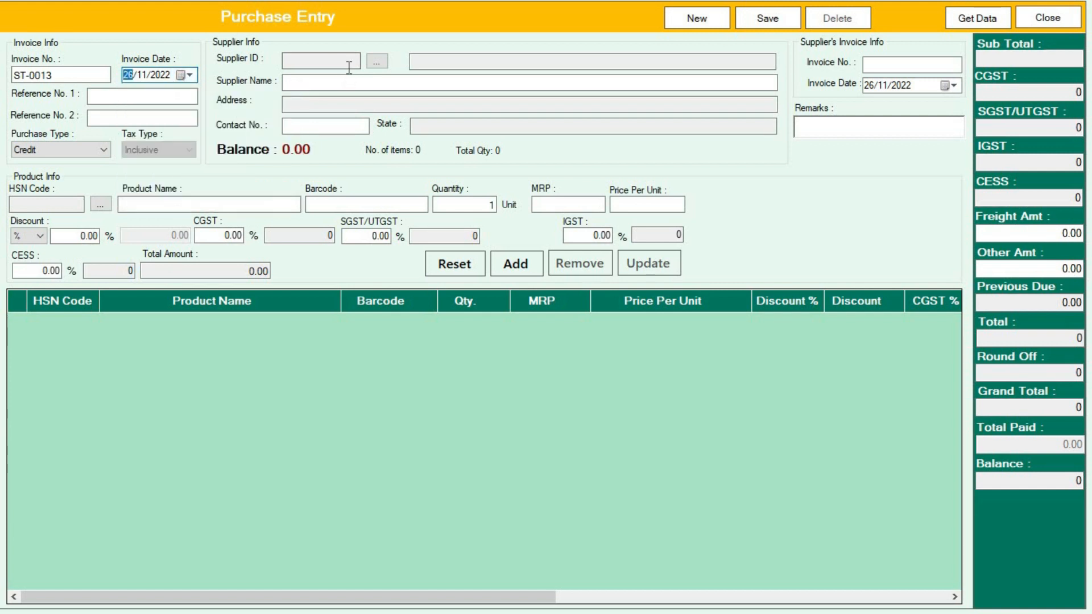
Step: Pass through Reference No. 1 and 2 and bring up the List Of Suppliers
{"action": "left_click", "coordinate": [162, 97]}
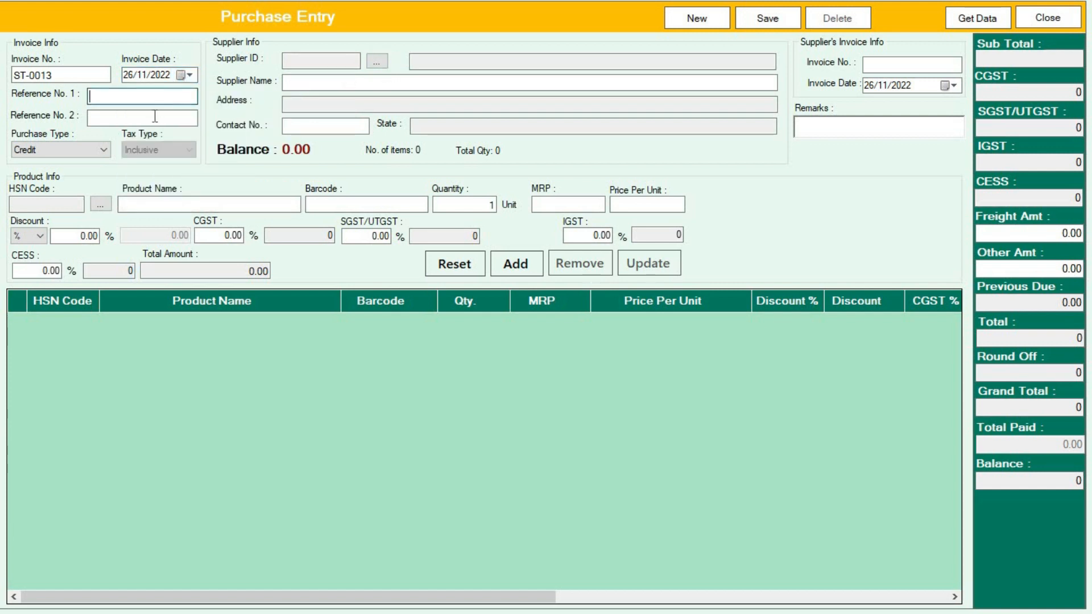
{"action": "left_click", "coordinate": [157, 116]}
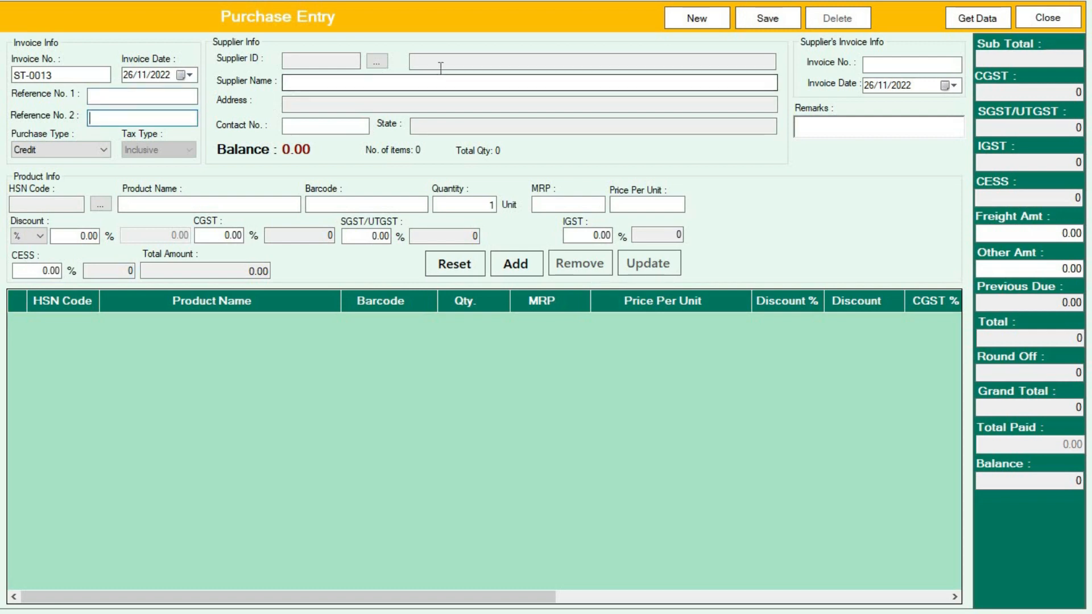
{"action": "left_click", "coordinate": [377, 62]}
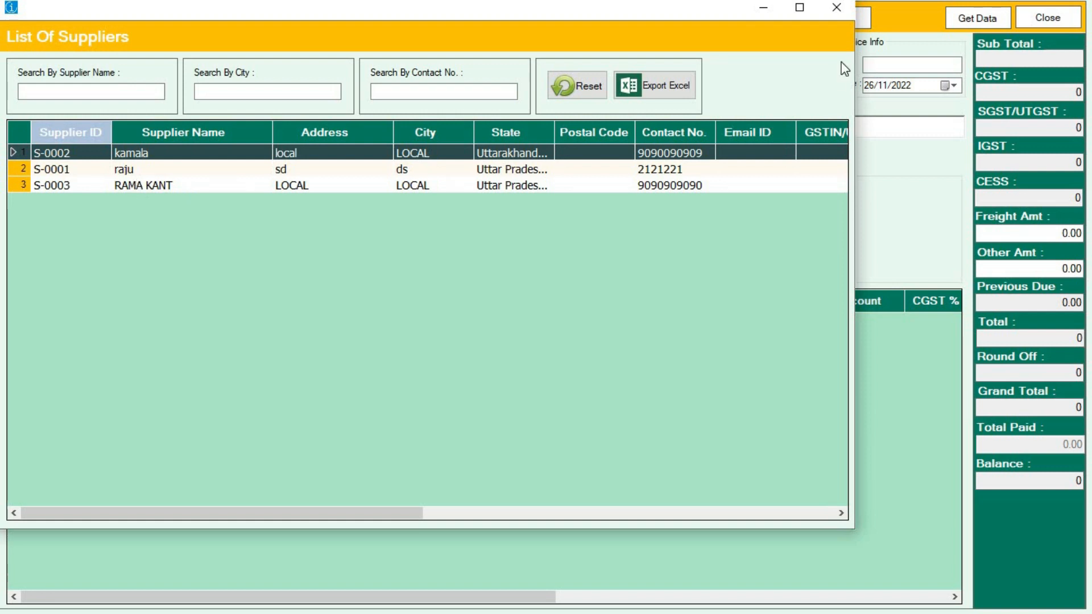
Step: Enter the supplier's contact number and look up matching suppliers
{"action": "left_click", "coordinate": [836, 7]}
{"action": "left_click", "coordinate": [334, 126]}
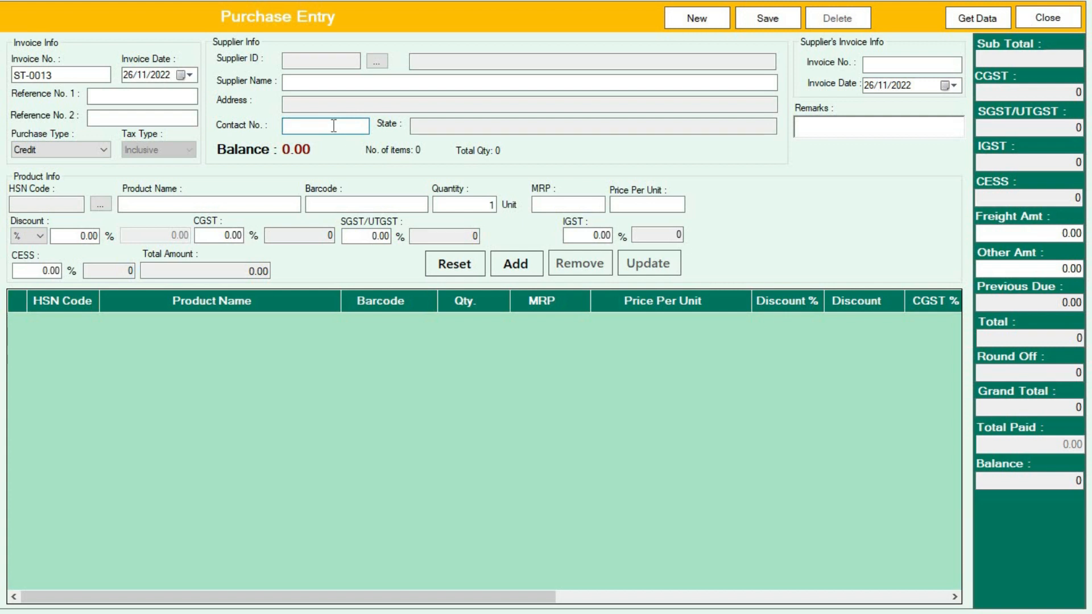
{"action": "type", "text": "9090909090"}
{"action": "double_click", "coordinate": [296, 123]}
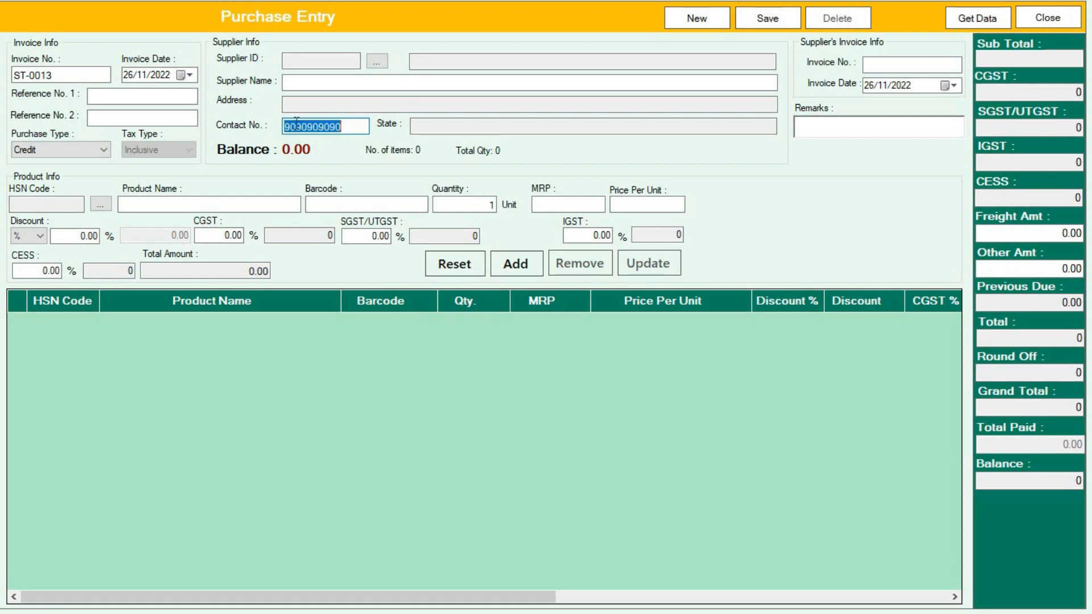
{"action": "left_click", "coordinate": [337, 125]}
{"action": "key", "text": "Return"}
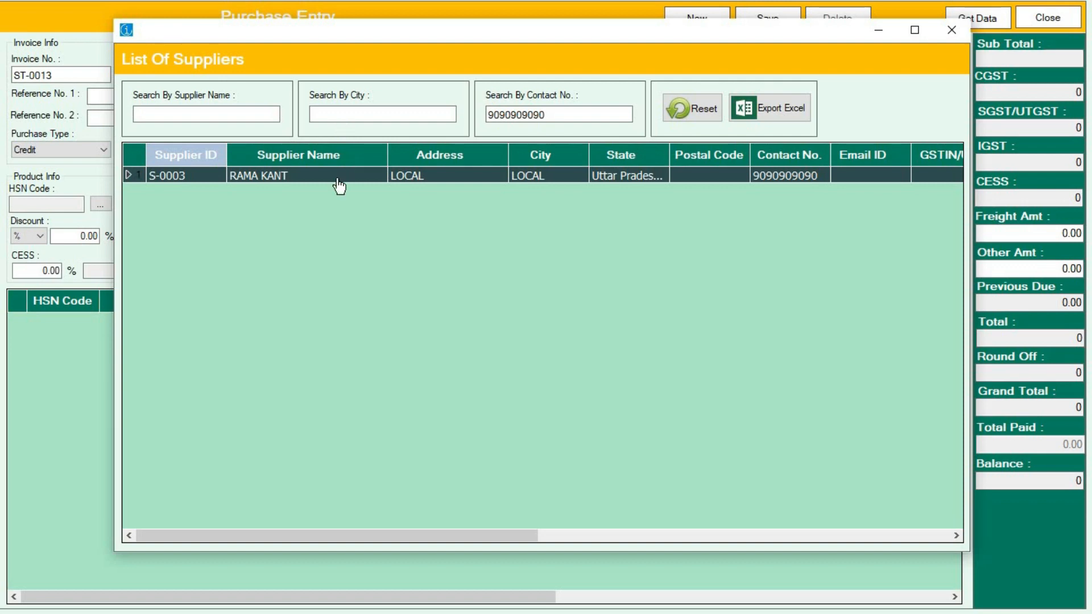
{"action": "left_click", "coordinate": [951, 29]}
Step: Correct the contact number's last digits and search again, triggering the add-new-supplier prompt
{"action": "left_click", "coordinate": [363, 122]}
{"action": "key", "text": "BackSpace"}
{"action": "key", "text": "BackSpace"}
{"action": "type", "text": "80"}
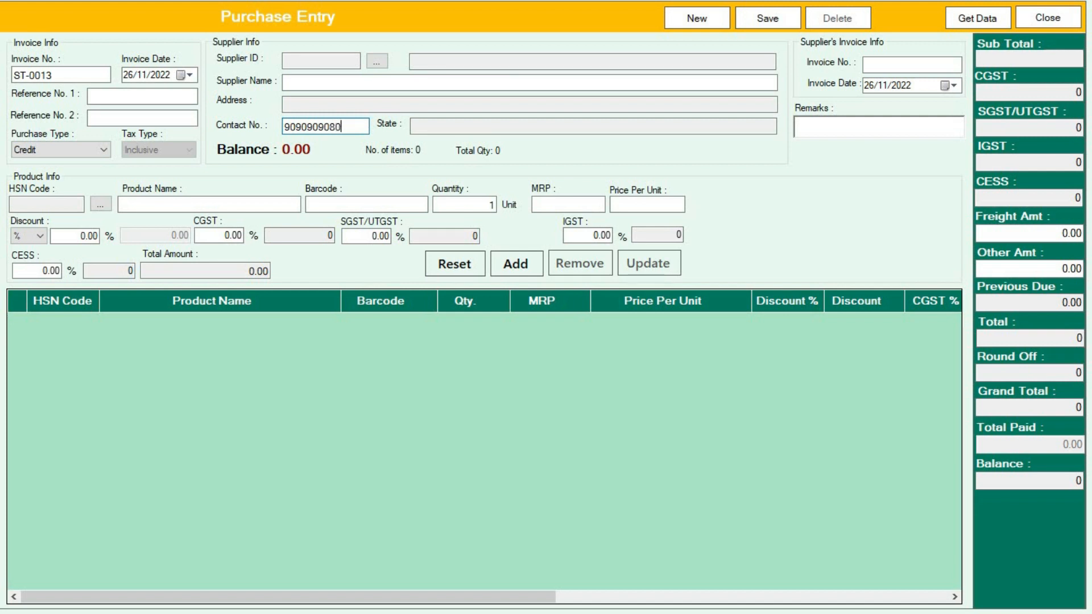
{"action": "key", "text": "ctrl+a"}
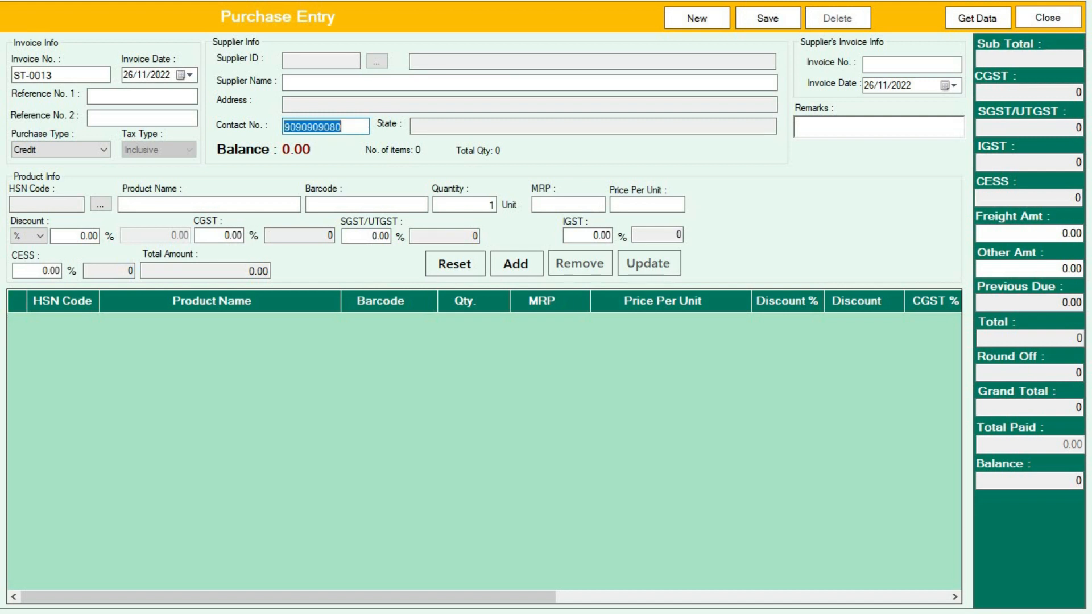
{"action": "left_click", "coordinate": [356, 125]}
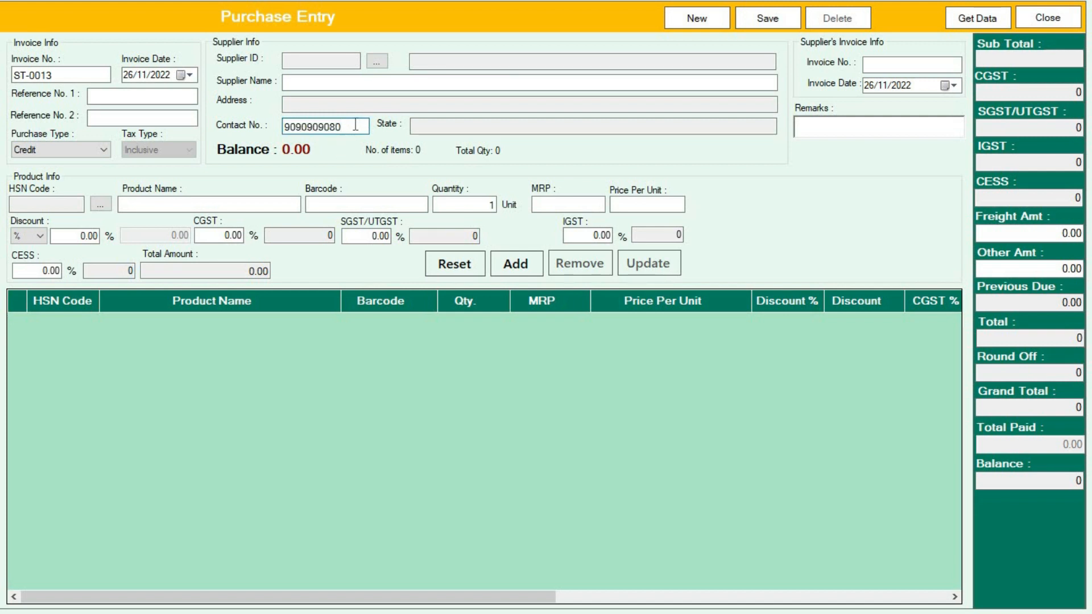
{"action": "key", "text": "Return"}
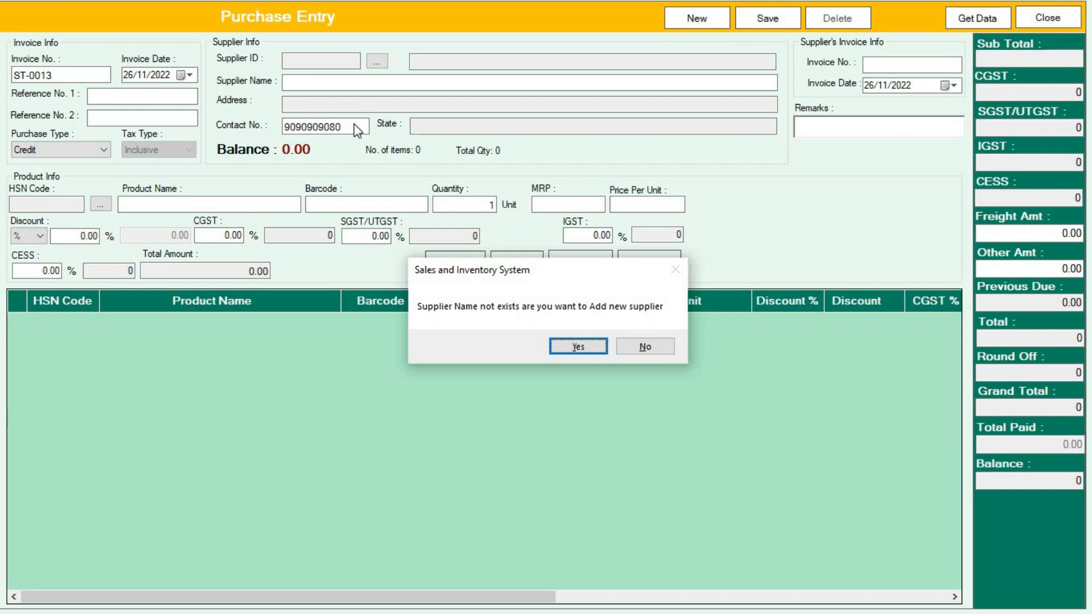
Step: Add a new supplier with the supplier's name, address 'local', city 'local', state Uttar Pradesh [09]
{"action": "key", "text": "Return"}
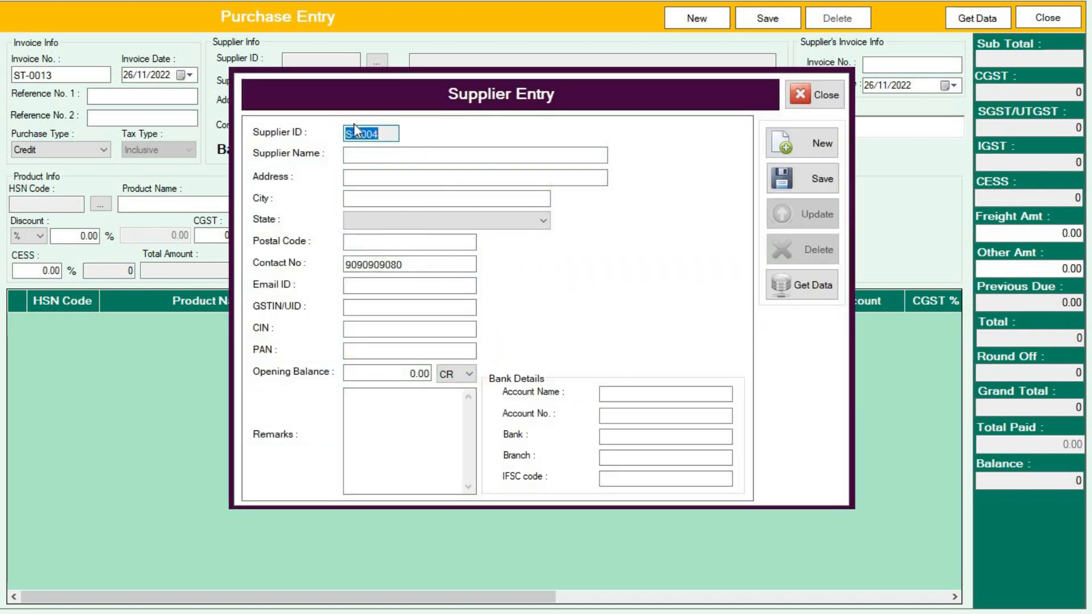
{"action": "left_click", "coordinate": [406, 161]}
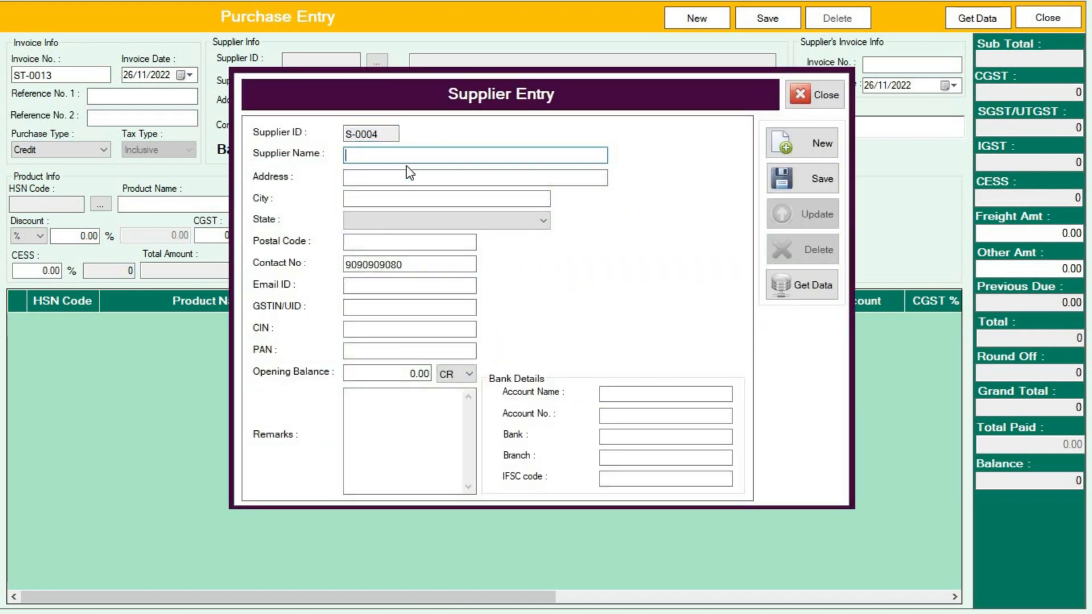
{"action": "key", "text": "Tab"}
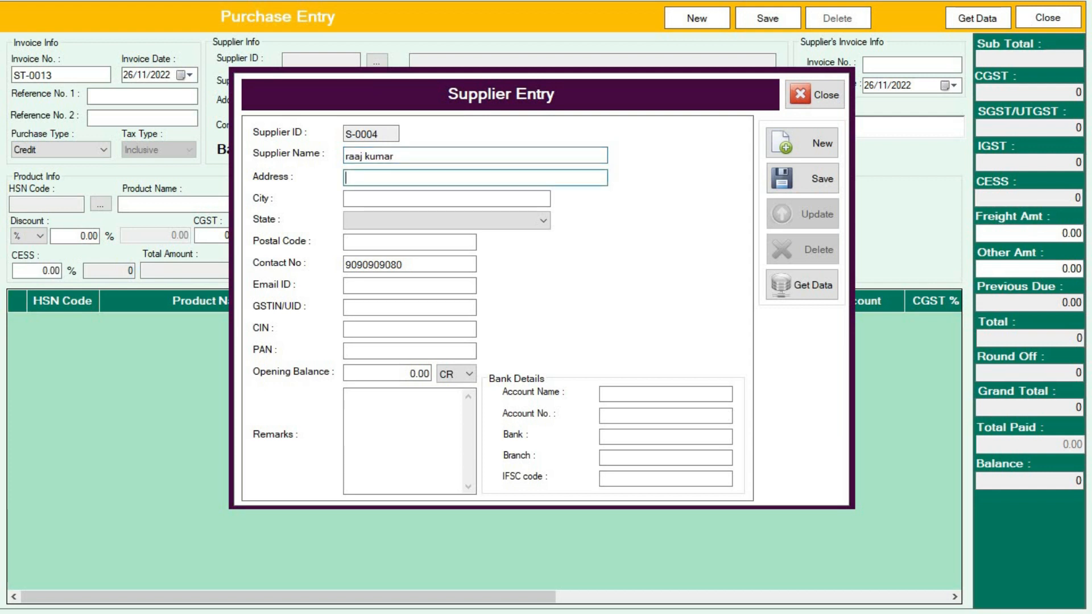
{"action": "type", "text": "local"}
{"action": "key", "text": "Tab"}
{"action": "type", "text": "local"}
{"action": "key", "text": "Tab"}
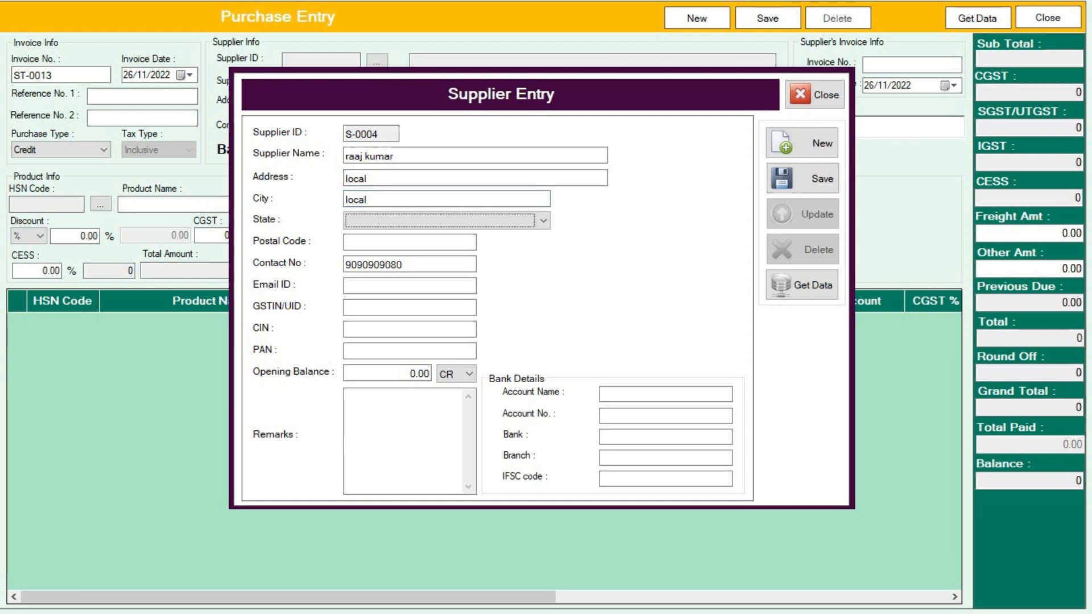
{"action": "key", "text": "Down"}
{"action": "key", "text": "Down"}
{"action": "key", "text": "Down"}
{"action": "key", "text": "alt+Down"}
{"action": "key", "text": "Down"}
{"action": "key", "text": "Down"}
{"action": "key", "text": "Down"}
{"action": "key", "text": "Down"}
{"action": "key", "text": "Down"}
{"action": "key", "text": "Down"}
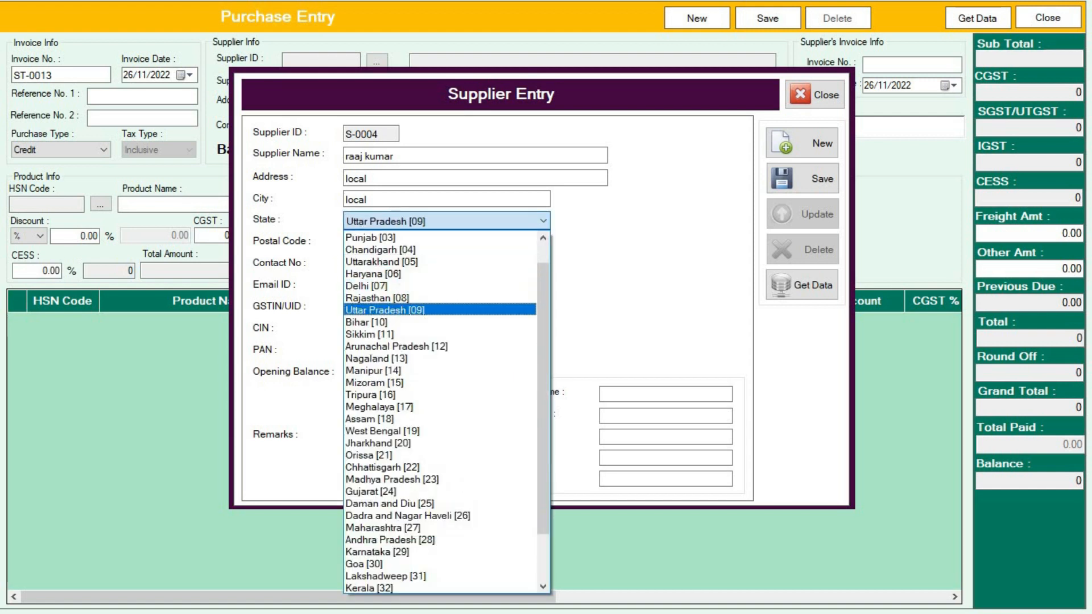
{"action": "key", "text": "Tab"}
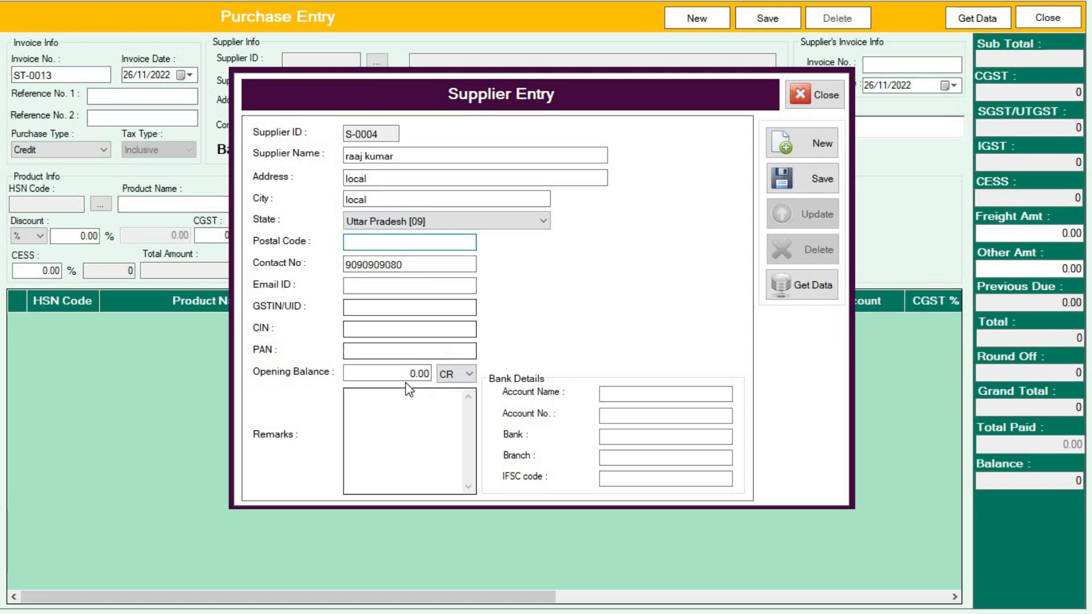
Step: Keep the opening balance as CR, save supplier S-0004 and close the form
{"action": "left_click", "coordinate": [450, 375]}
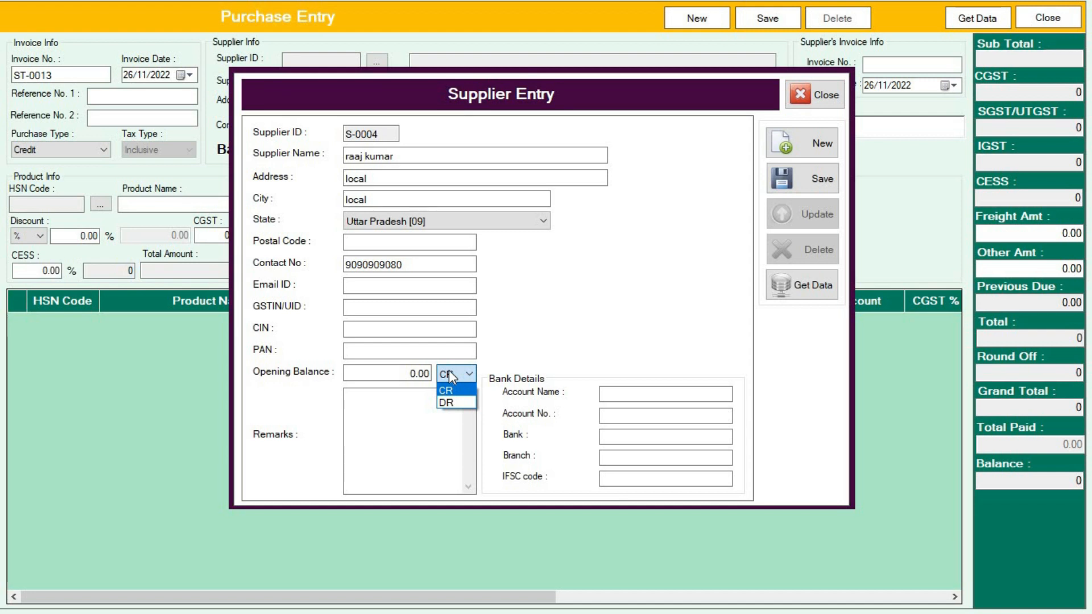
{"action": "left_click", "coordinate": [407, 373]}
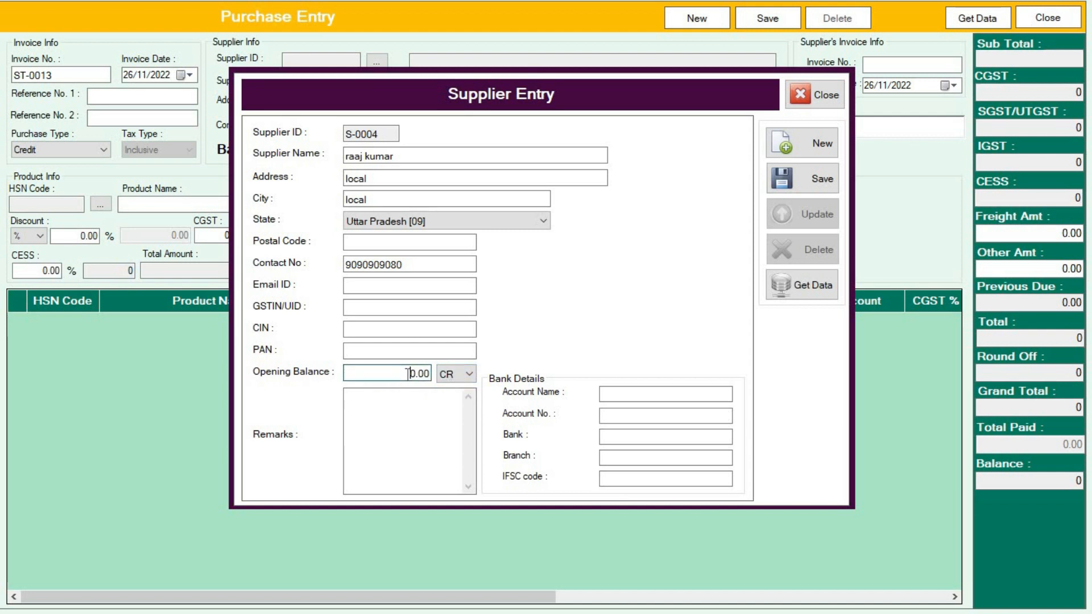
{"action": "left_click", "coordinate": [814, 187]}
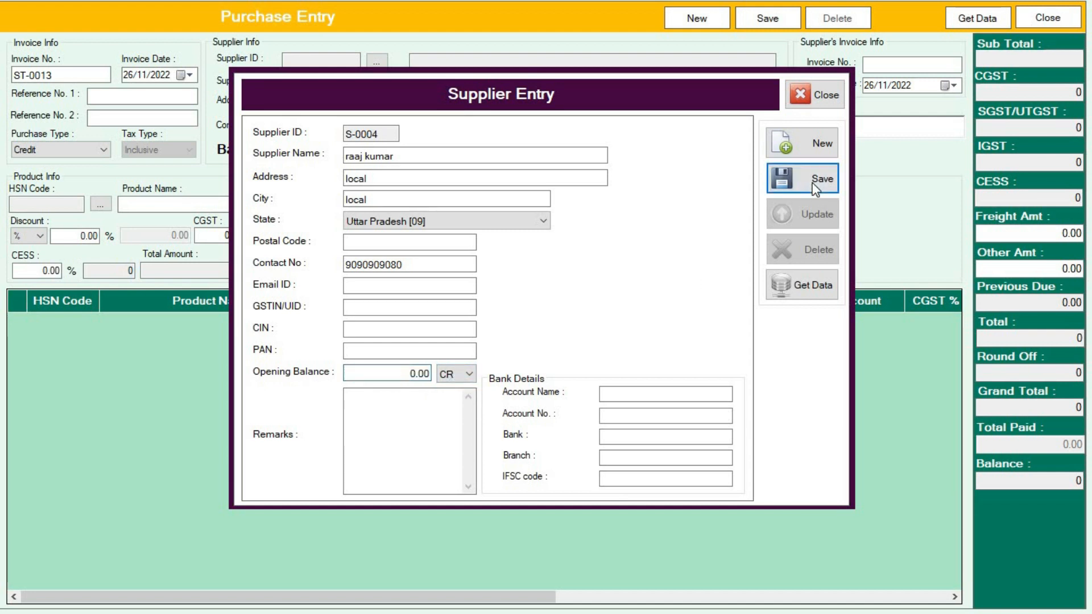
{"action": "left_click", "coordinate": [583, 349]}
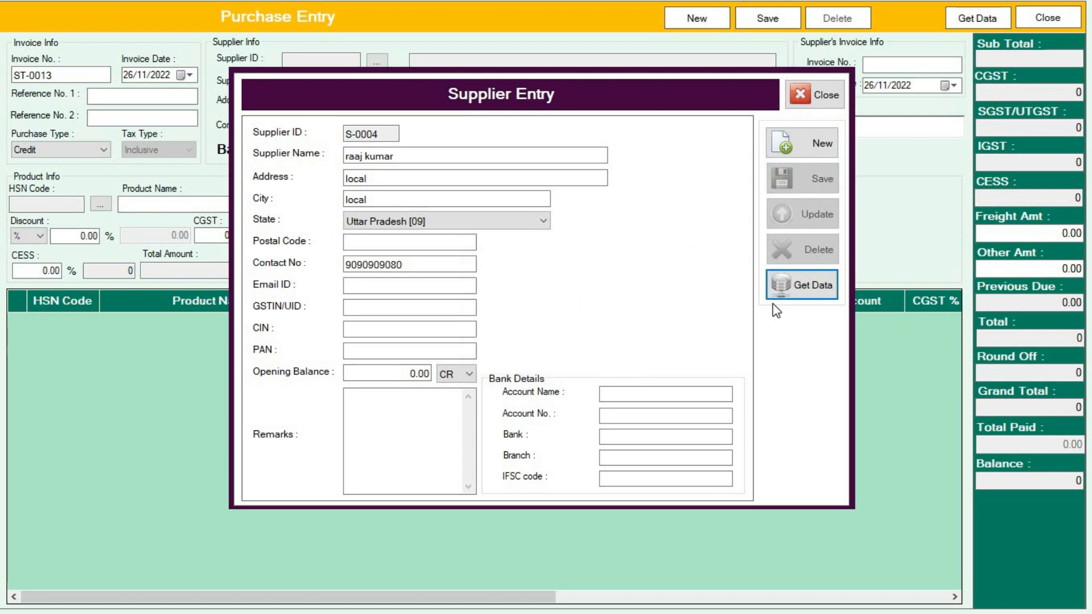
{"action": "left_click", "coordinate": [827, 93]}
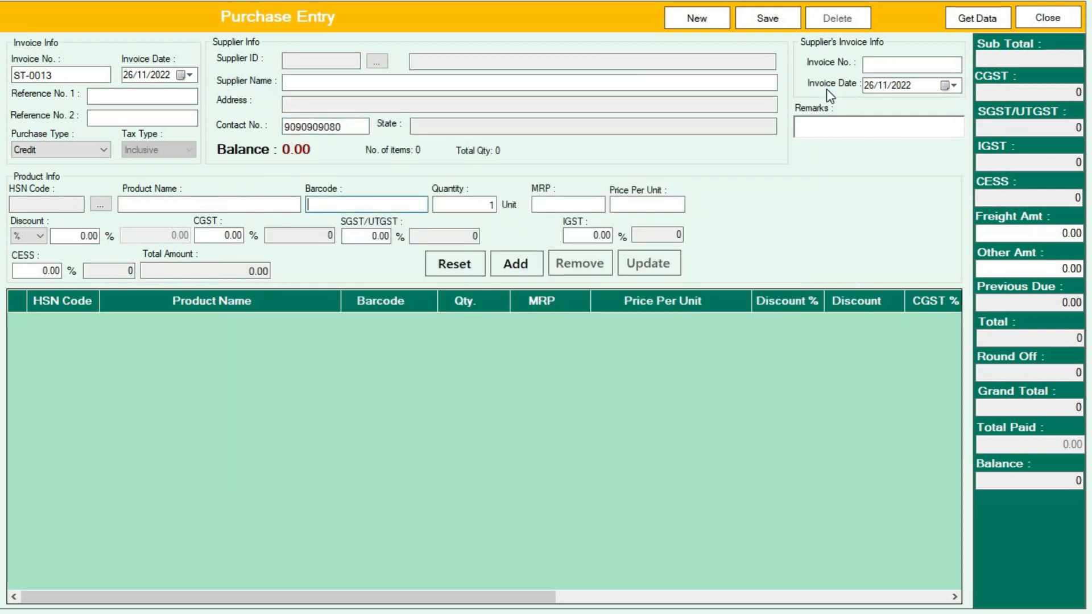
Step: Load supplier S-0004 into purchase ST-0013 (0 CR, Credit, supplier invoice date 26/11/2022)
{"action": "double_click", "coordinate": [355, 126]}
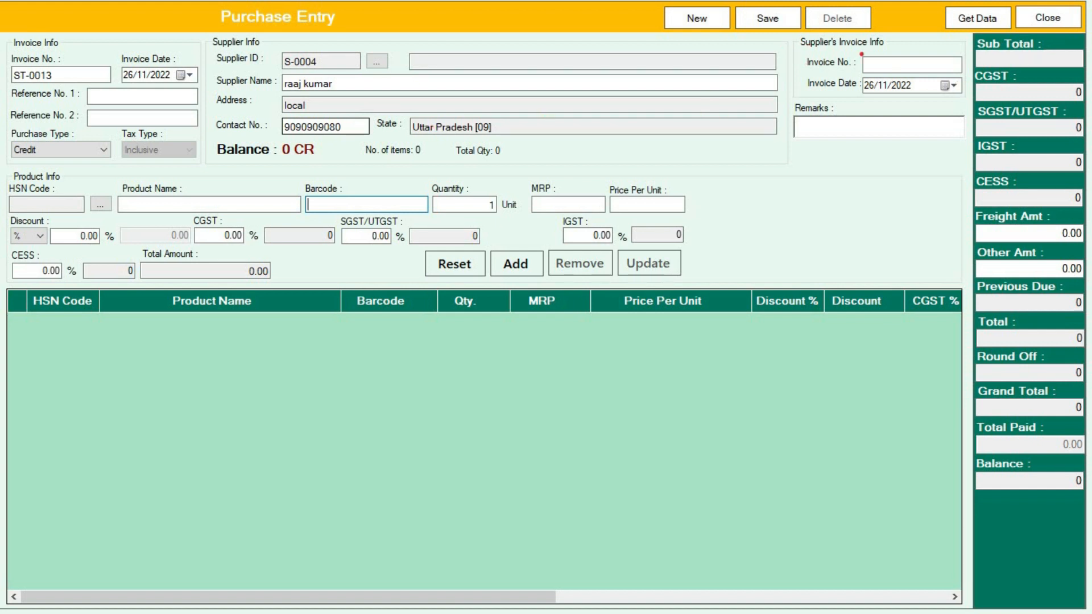
{"action": "mouse_move", "coordinate": [800, 55]}
{"action": "left_mouse_down"}
{"action": "mouse_move", "coordinate": [823, 73]}
{"action": "mouse_move", "coordinate": [944, 60]}
{"action": "mouse_move", "coordinate": [803, 55]}
{"action": "left_mouse_up"}
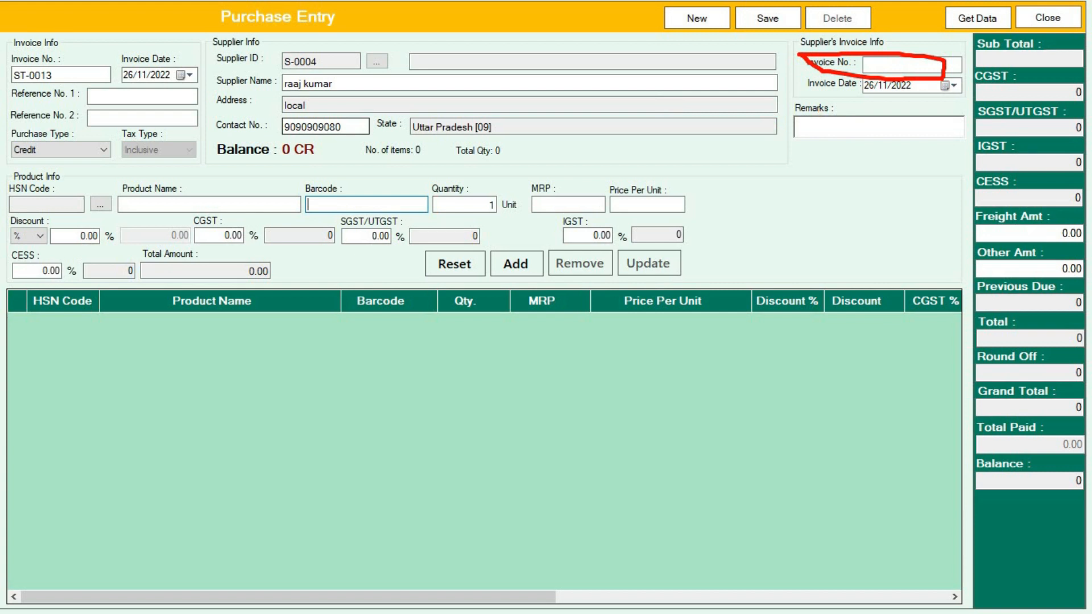
{"action": "left_click", "coordinate": [882, 85]}
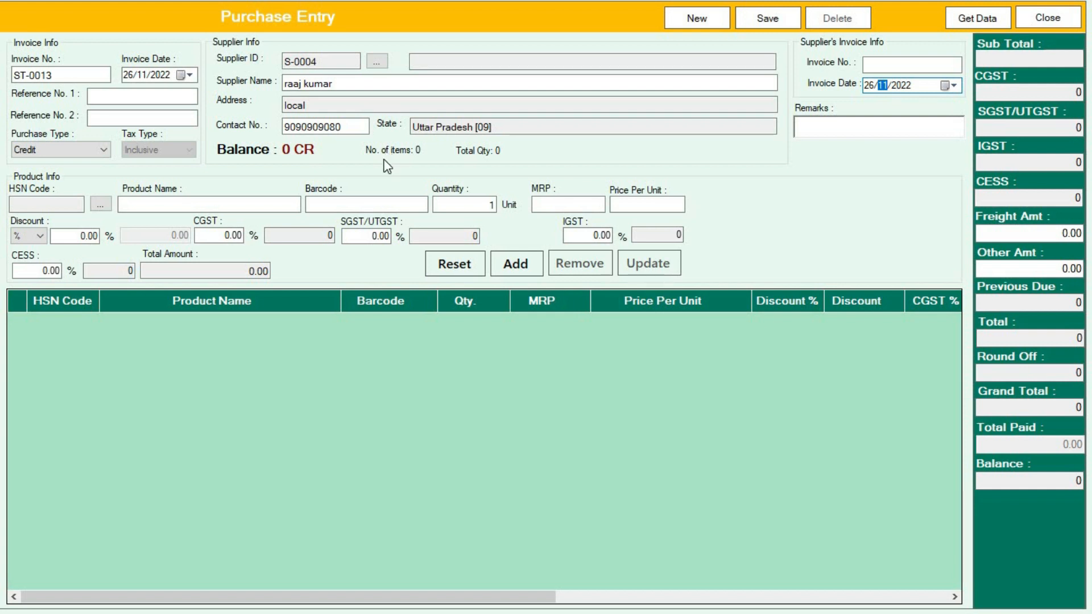
{"action": "left_click", "coordinate": [336, 205]}
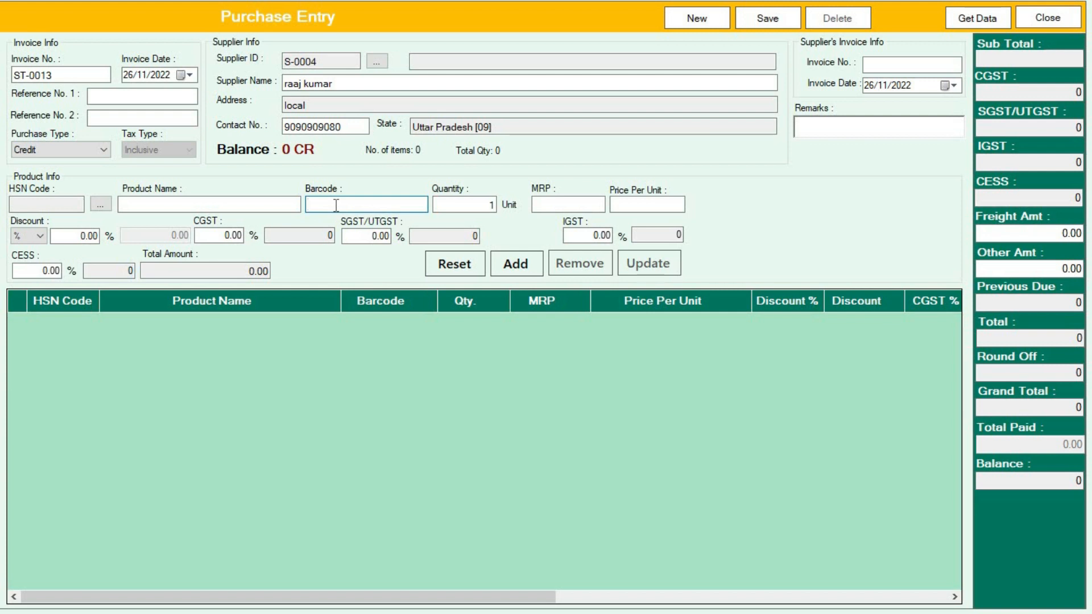
Step: Load item xyz by barcode 0061 and enter quantity 20
{"action": "type", "text": "000"}
{"action": "key", "text": "BackSpace"}
{"action": "type", "text": "61"}
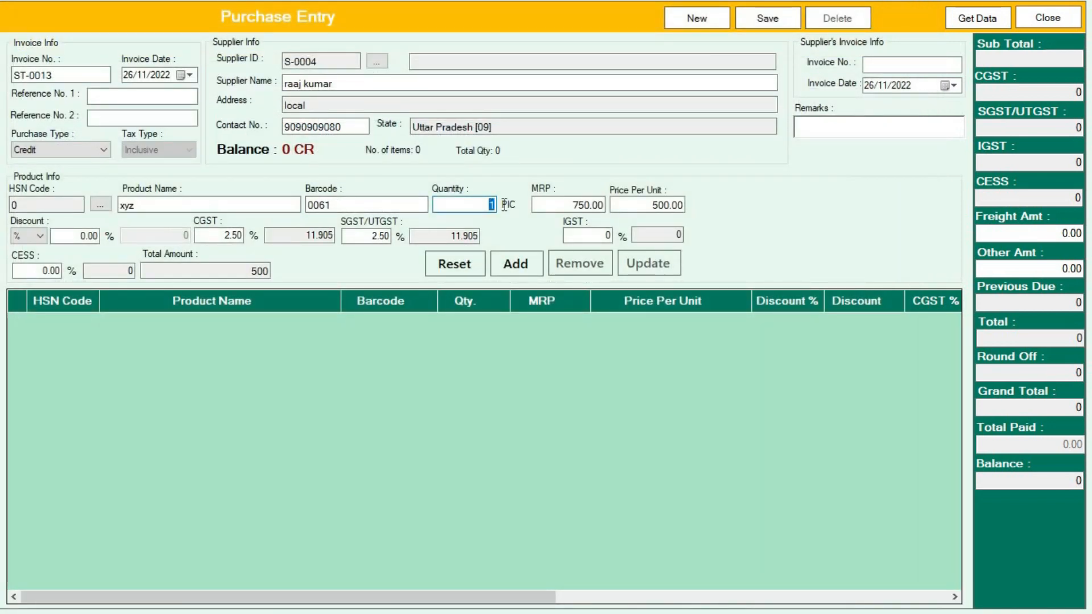
{"action": "type", "text": "20"}
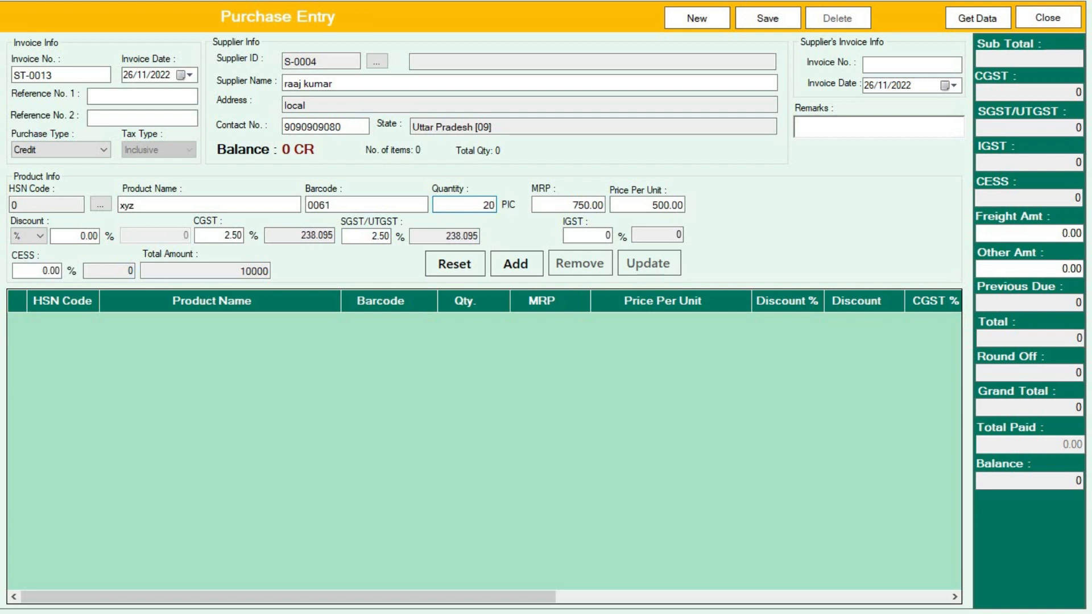
{"action": "left_click", "coordinate": [560, 205]}
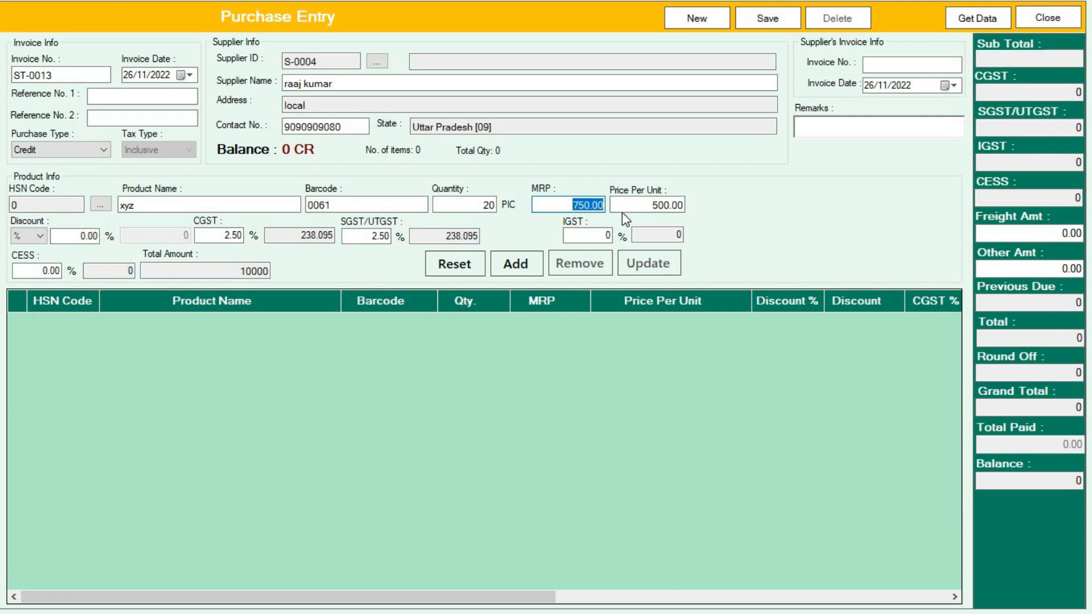
Step: Verify the 500.00 unit price, discount and 2.50 CGST, then add xyz for a 10000 total
{"action": "left_click", "coordinate": [660, 208]}
{"action": "double_click", "coordinate": [635, 210]}
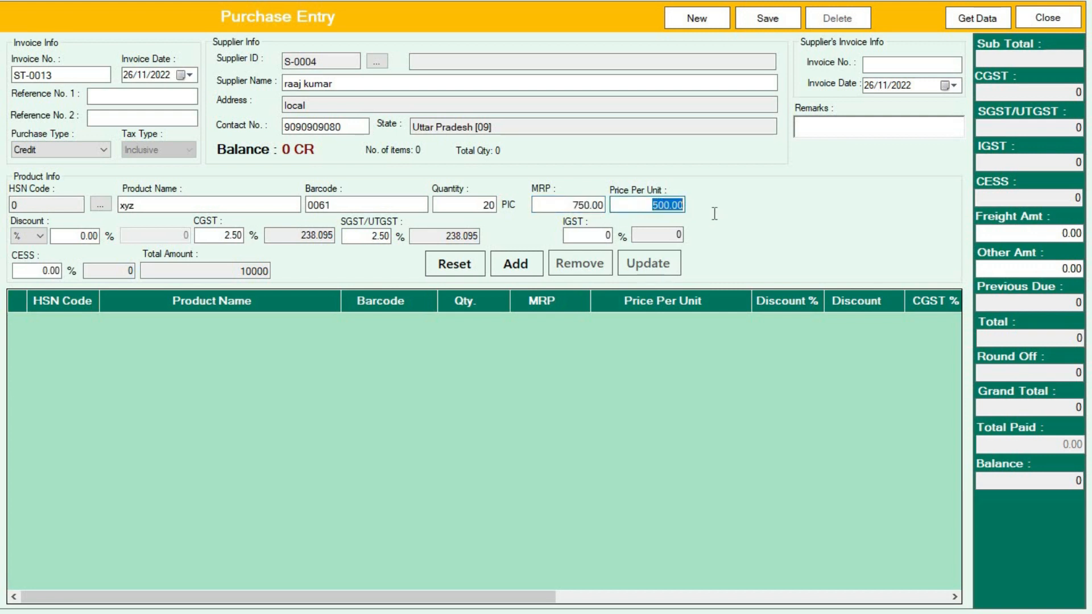
{"action": "left_click", "coordinate": [653, 208]}
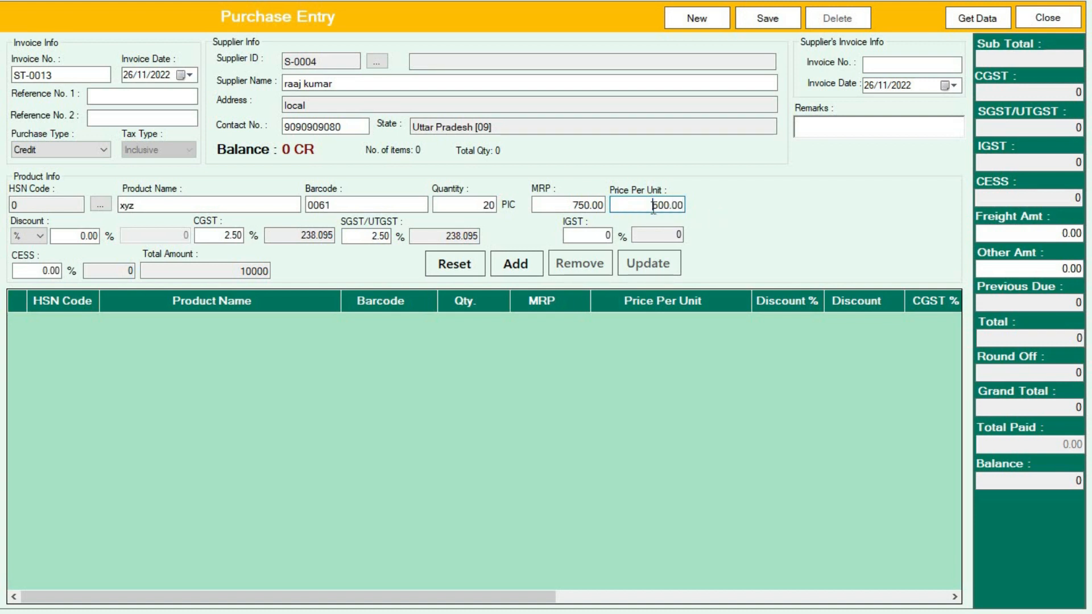
{"action": "double_click", "coordinate": [82, 237]}
{"action": "double_click", "coordinate": [225, 239]}
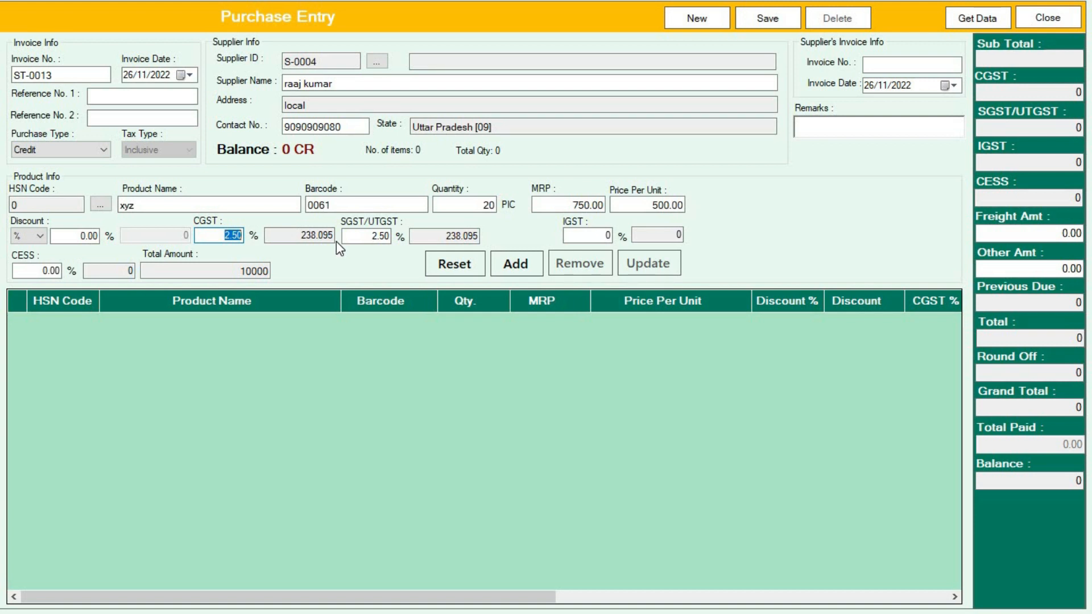
{"action": "left_click", "coordinate": [578, 235]}
{"action": "left_click_drag", "start_coordinate": [228, 268], "coordinate": [302, 266]}
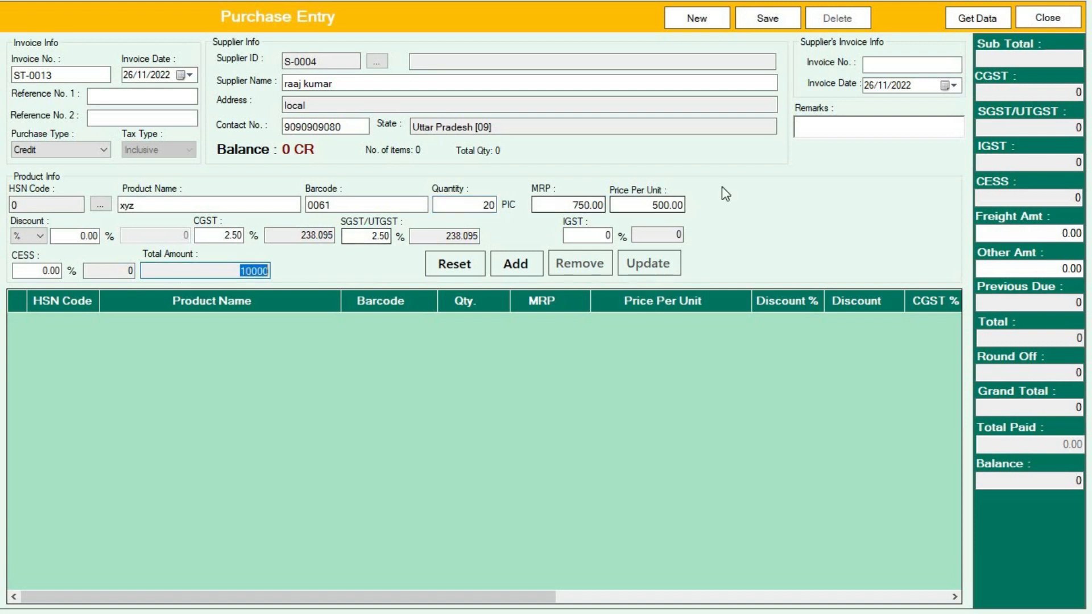
{"action": "left_click_drag", "start_coordinate": [652, 204], "coordinate": [761, 203]}
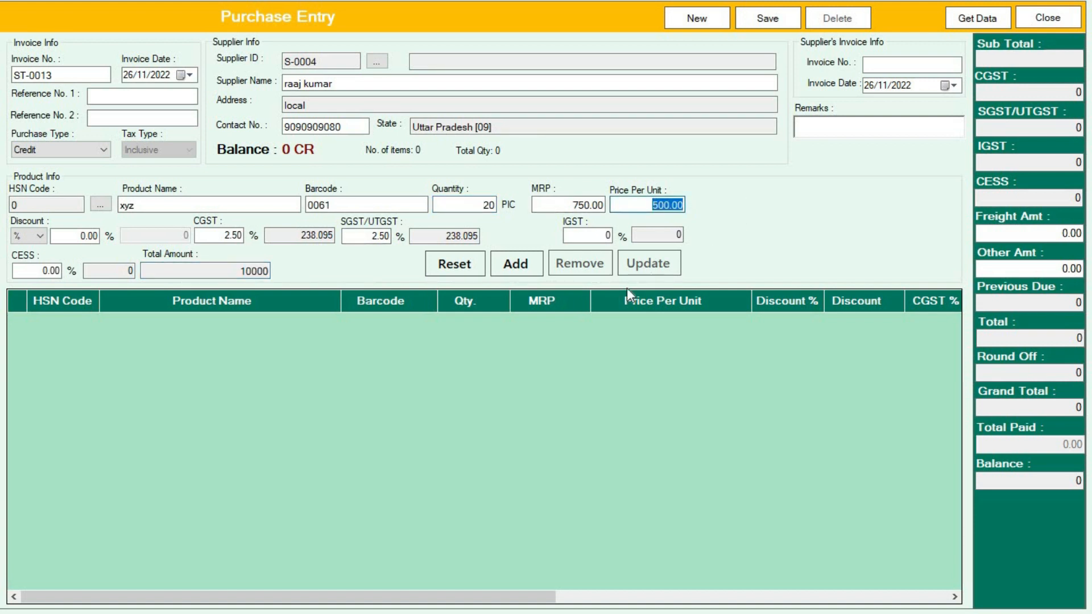
{"action": "left_click", "coordinate": [519, 275]}
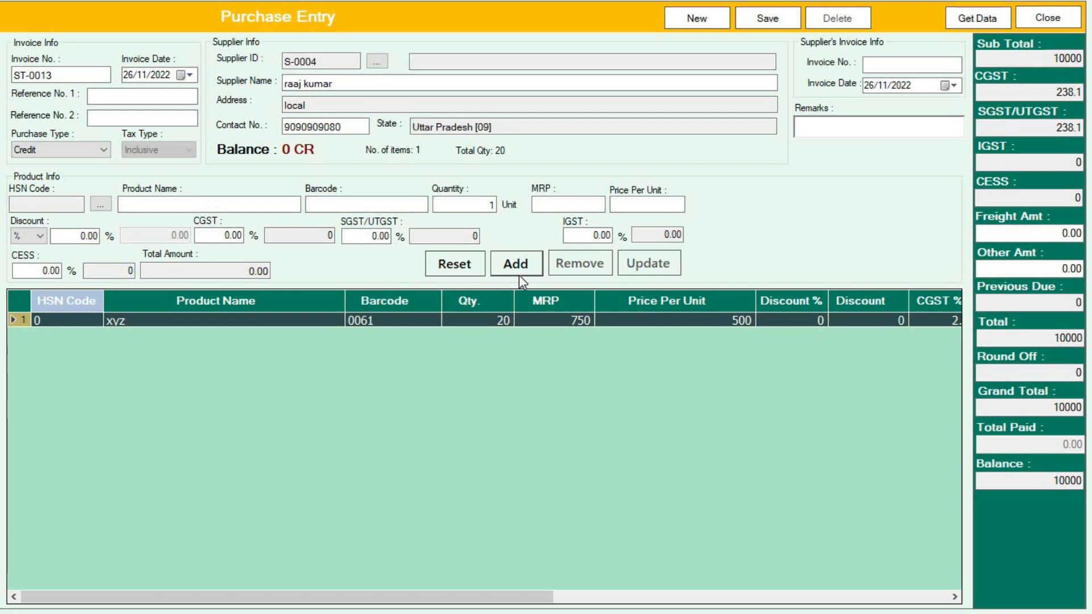
{"action": "left_click", "coordinate": [409, 206]}
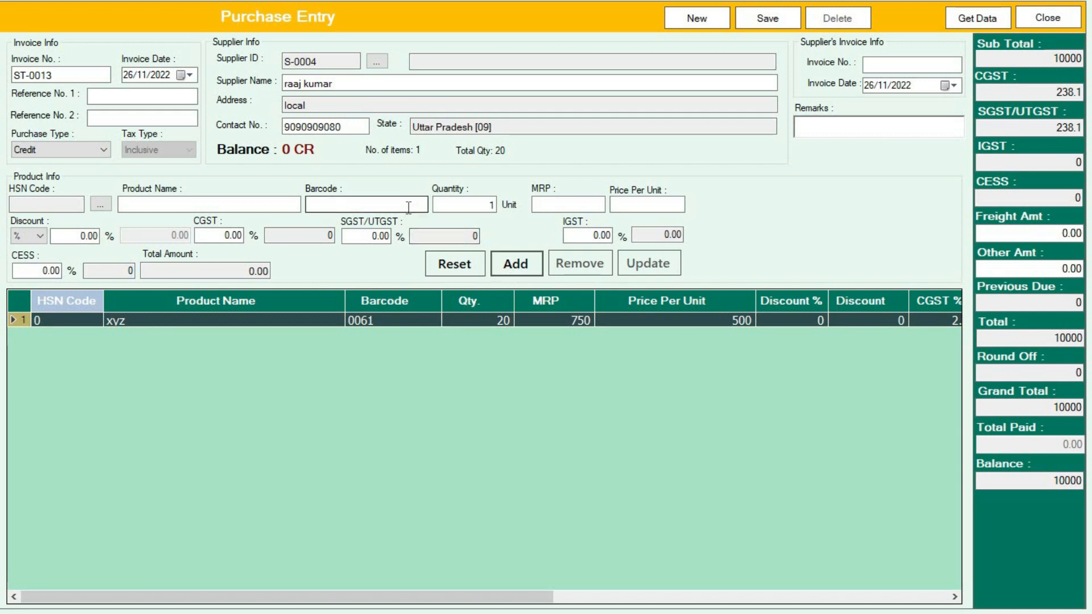
Step: Look up t shirt by barcode 0059 and add it to the purchase at 500
{"action": "type", "text": "00"}
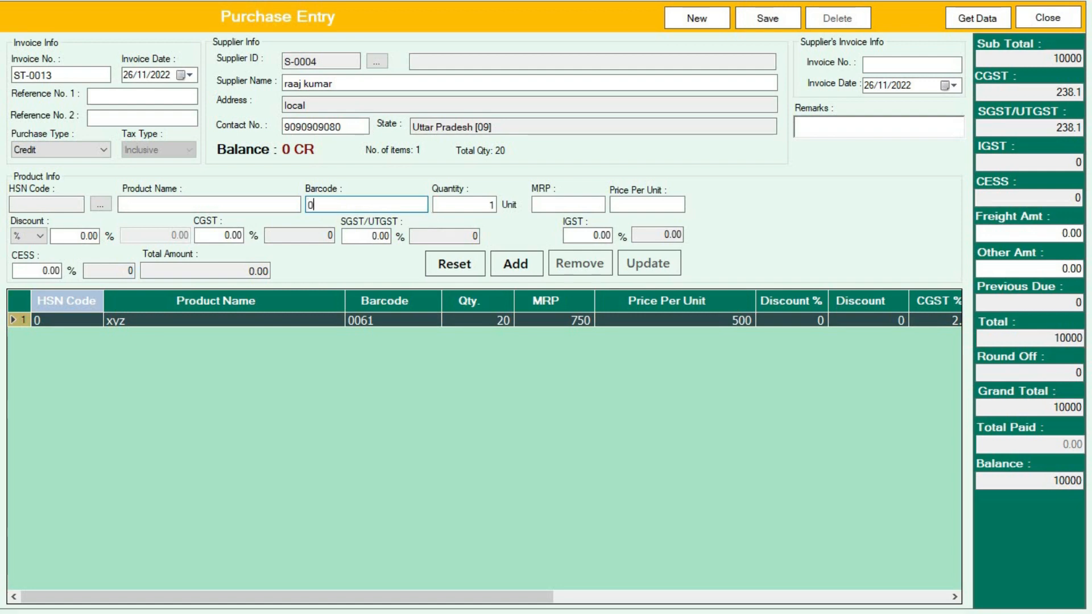
{"action": "type", "text": "59"}
{"action": "key", "text": "Return"}
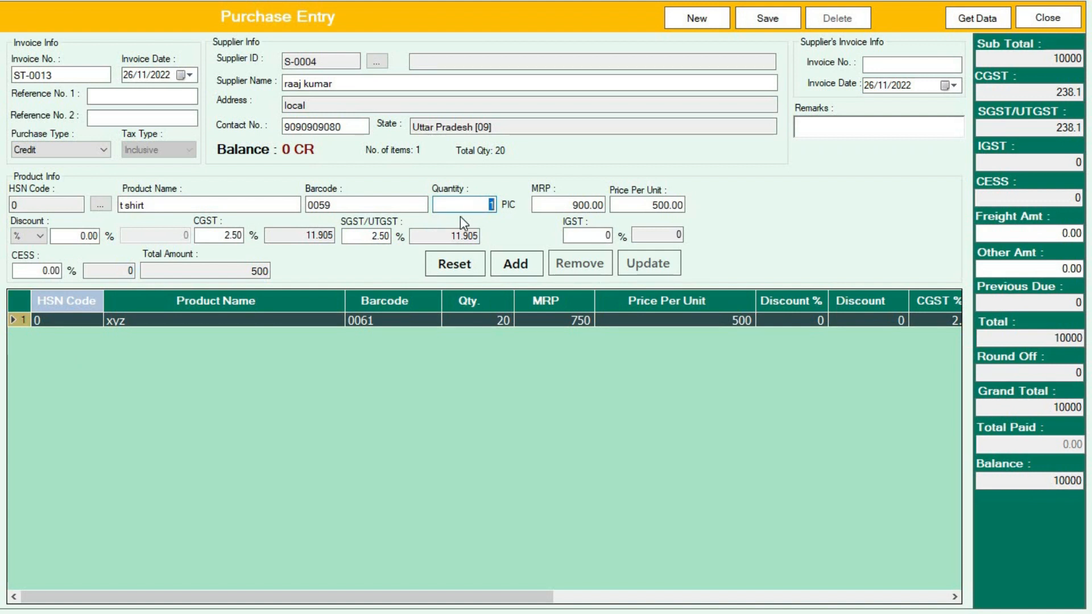
{"action": "left_click", "coordinate": [523, 265]}
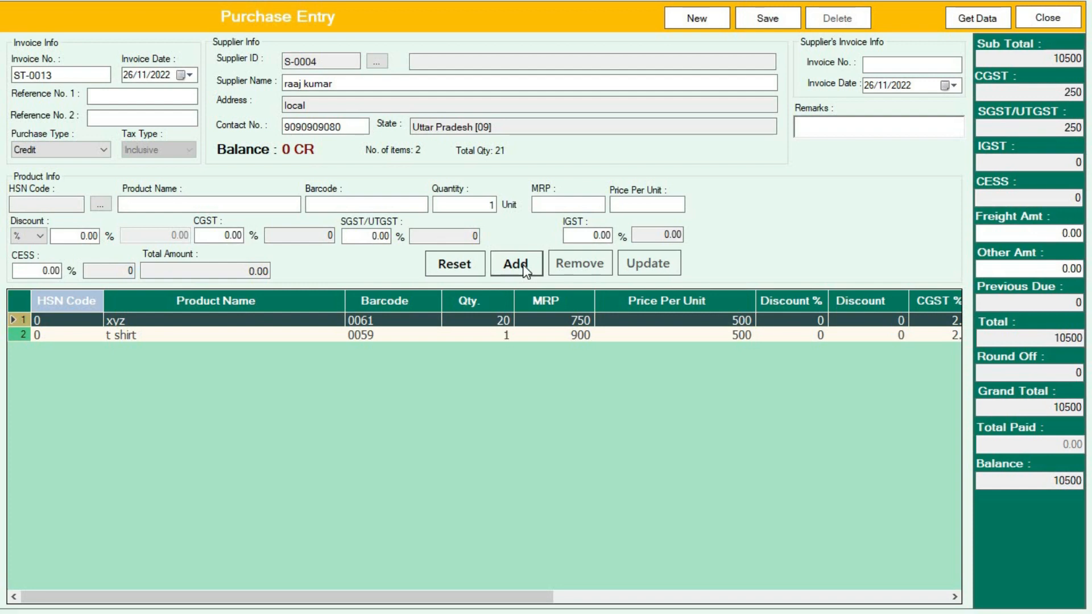
{"action": "left_click", "coordinate": [100, 204]}
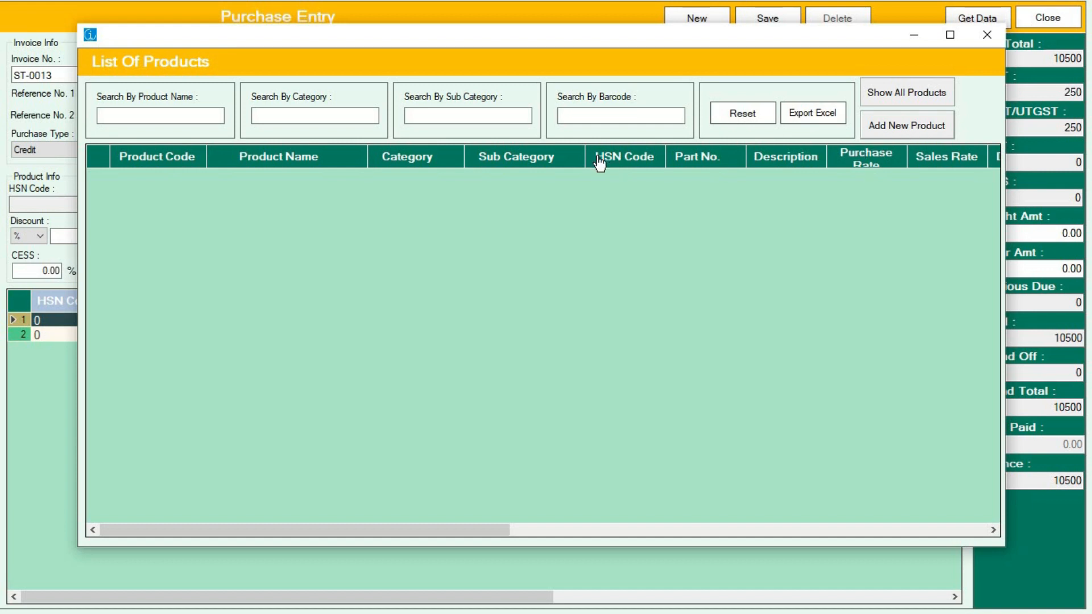
{"action": "left_click", "coordinate": [907, 125]}
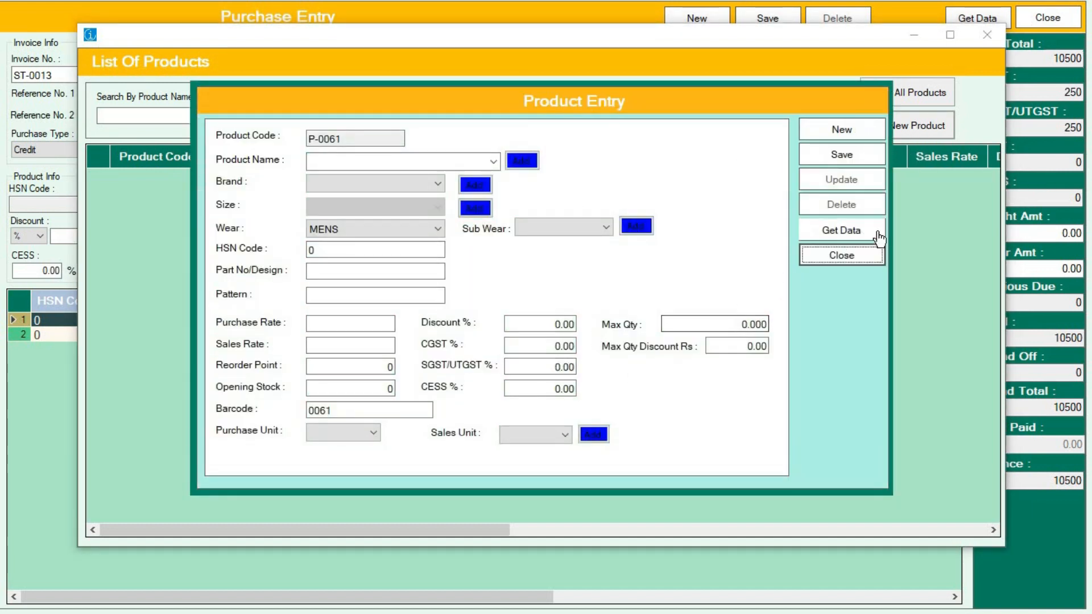
{"action": "left_click", "coordinate": [870, 254]}
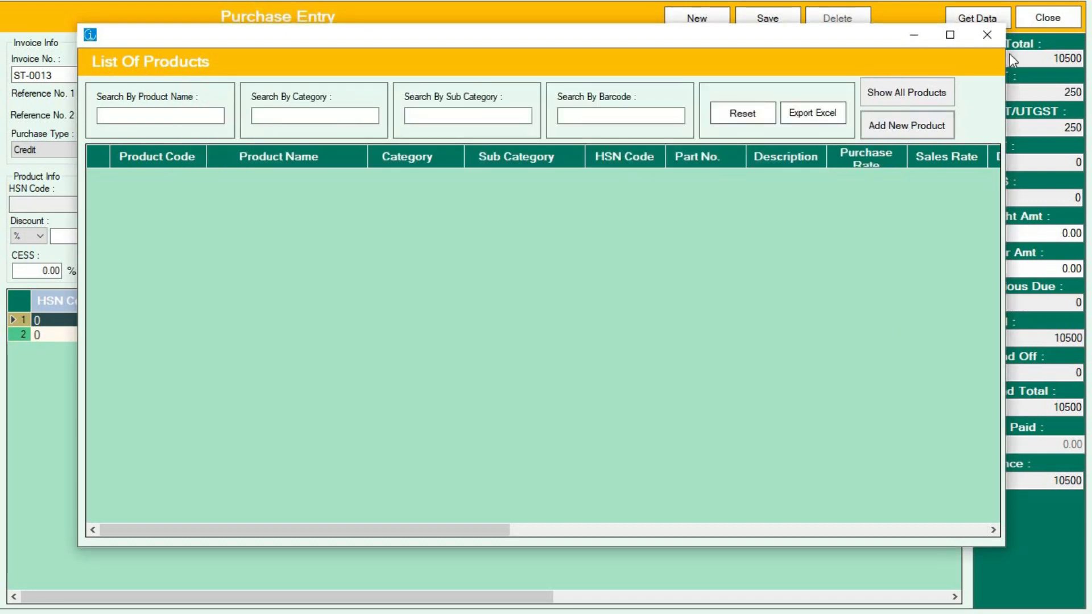
{"action": "left_click", "coordinate": [985, 35]}
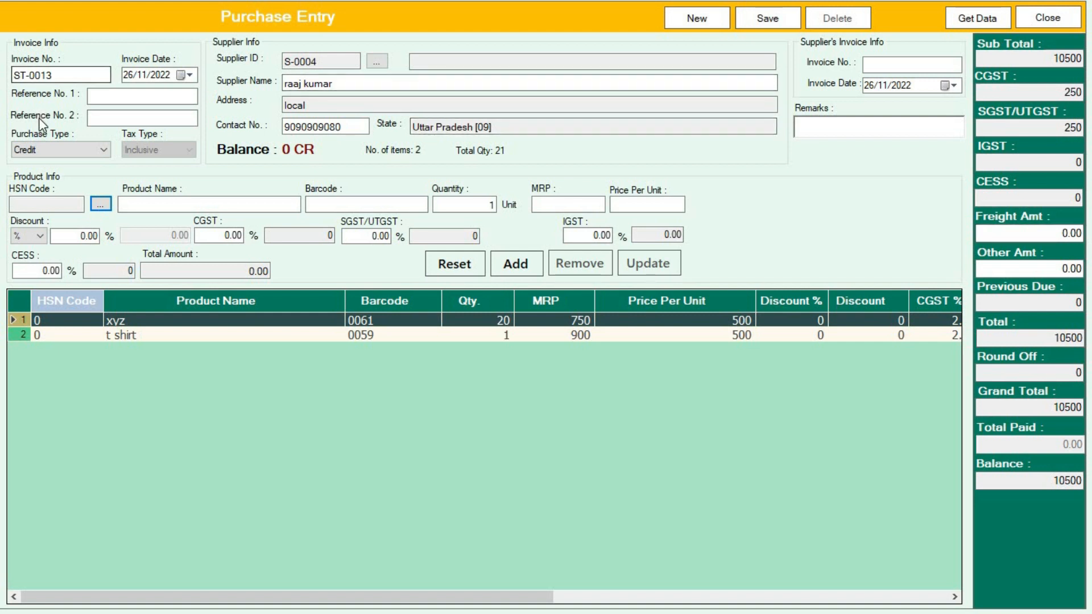
Step: Set the purchase type to Cash and attempt a save, dismissing the total-paid warning
{"action": "left_click", "coordinate": [55, 150]}
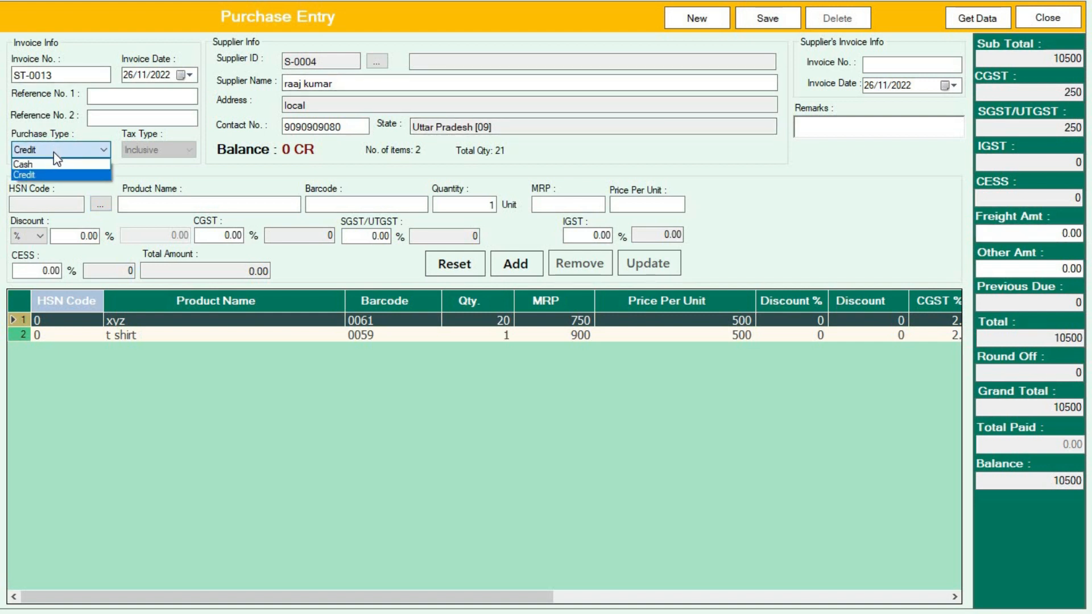
{"action": "left_click", "coordinate": [46, 164]}
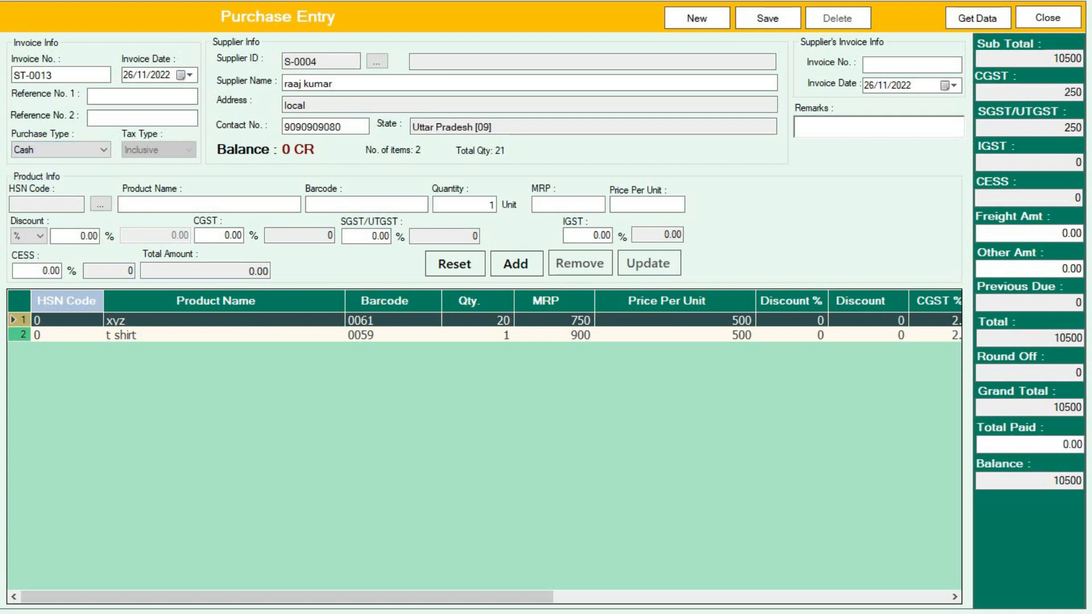
{"action": "left_click", "coordinate": [783, 19]}
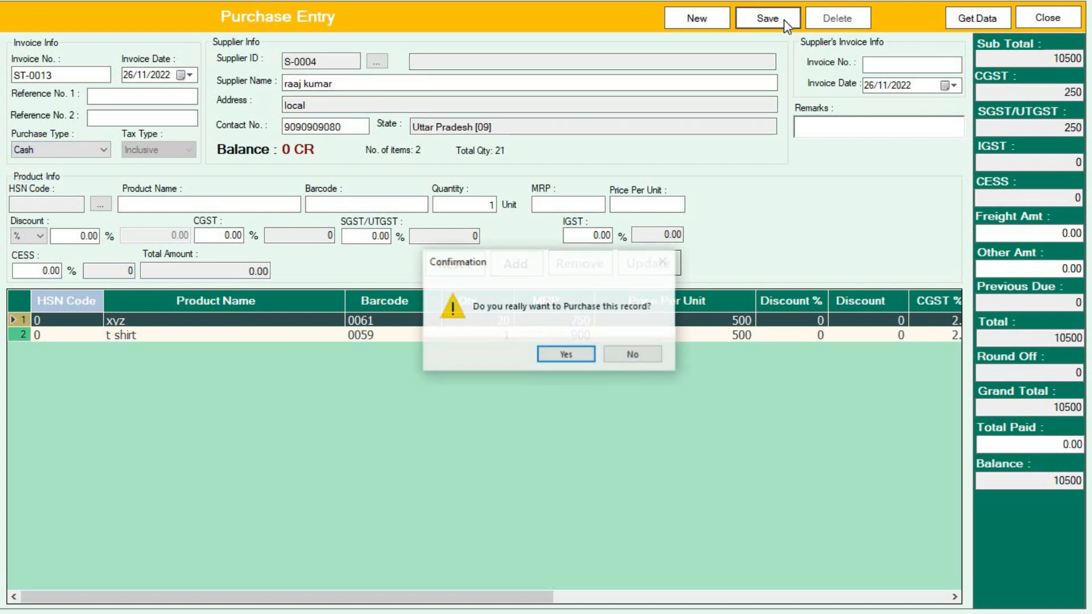
{"action": "key", "text": "Return"}
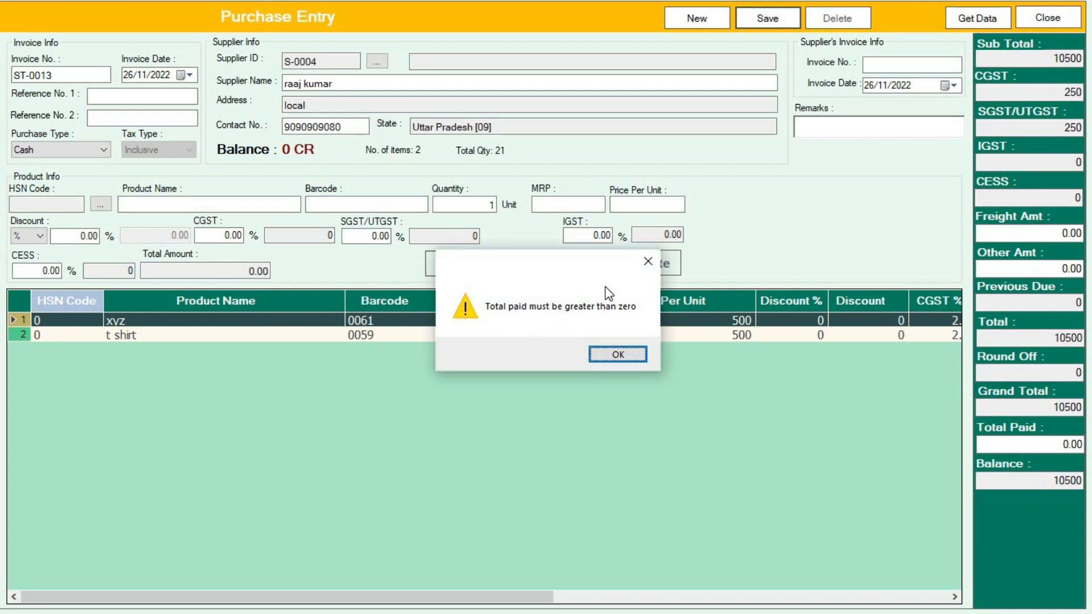
{"action": "key", "text": "Return"}
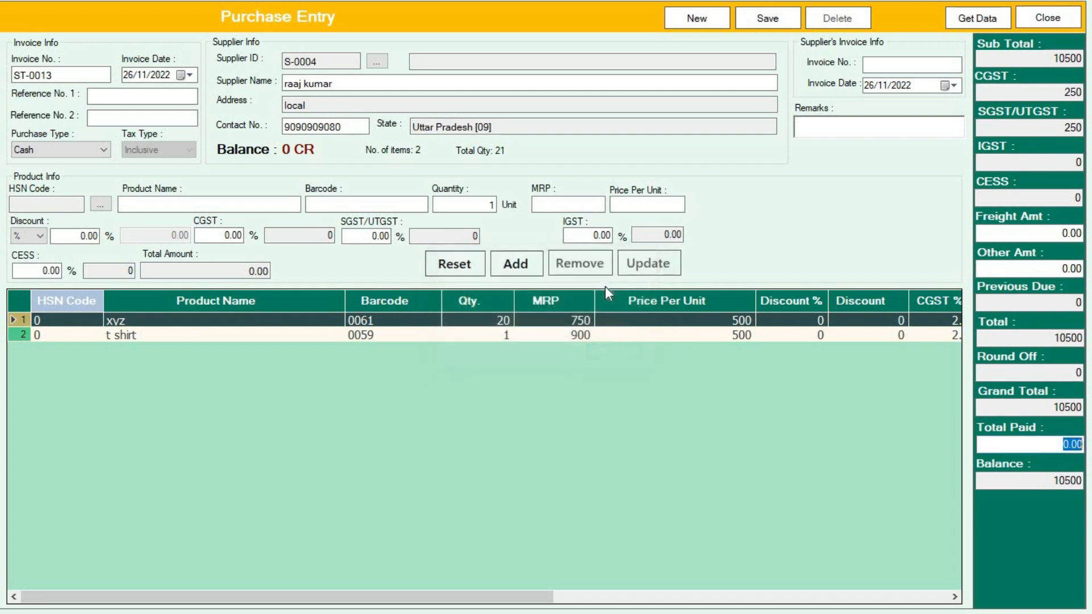
Step: Enter 10500 as Total Paid to match the sub total, leaving a 0 balance
{"action": "double_click", "coordinate": [1067, 59]}
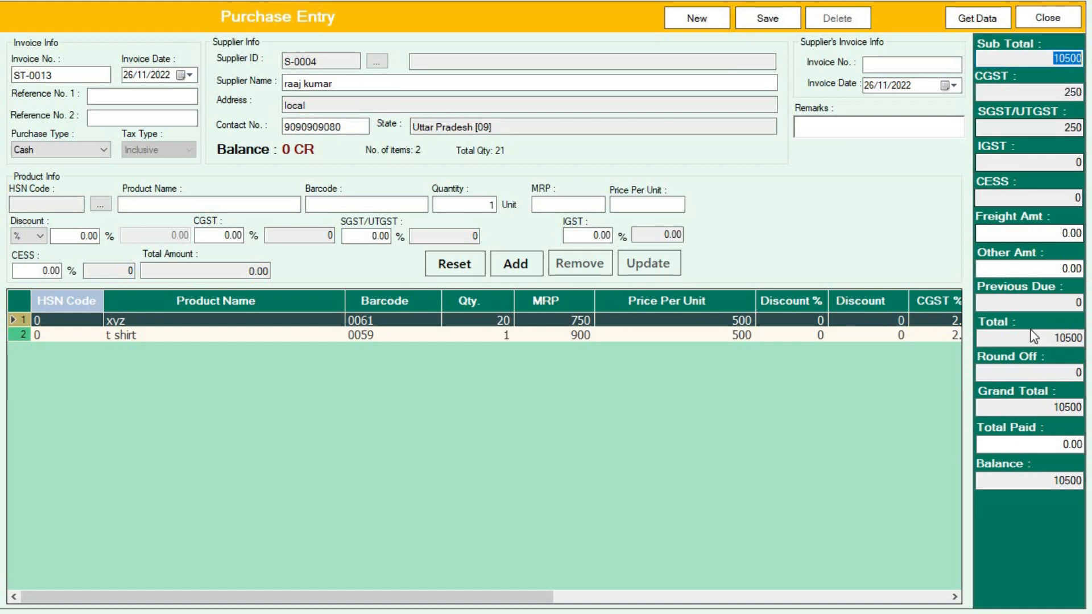
{"action": "left_click", "coordinate": [1087, 445]}
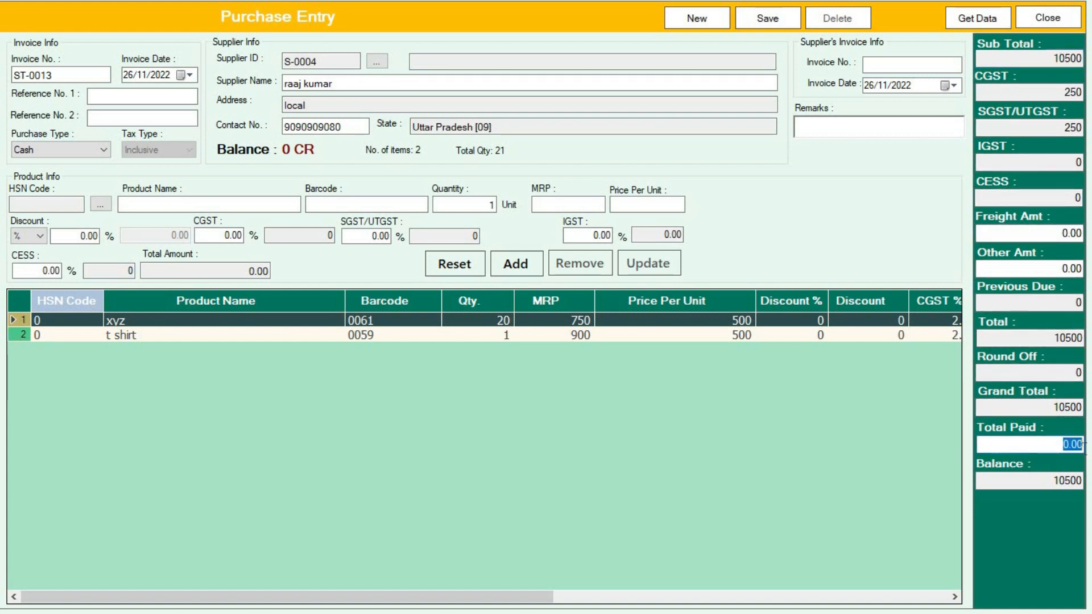
{"action": "type", "text": "10500"}
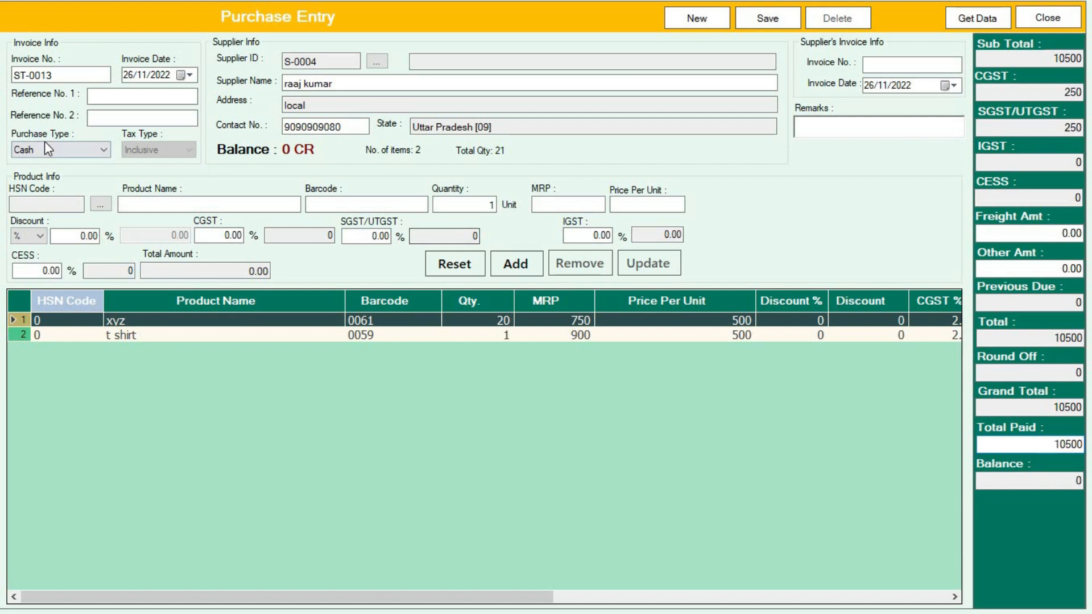
Step: Save purchase ST-0013 as Cash, confirming with Yes and acknowledging the success message
{"action": "left_click", "coordinate": [38, 150]}
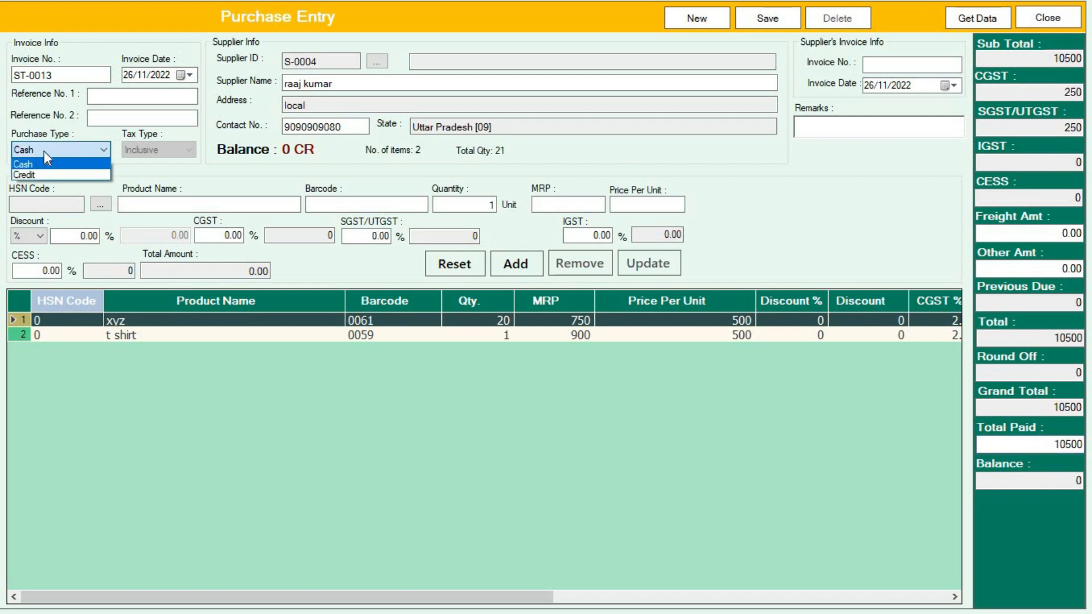
{"action": "left_click", "coordinate": [39, 155]}
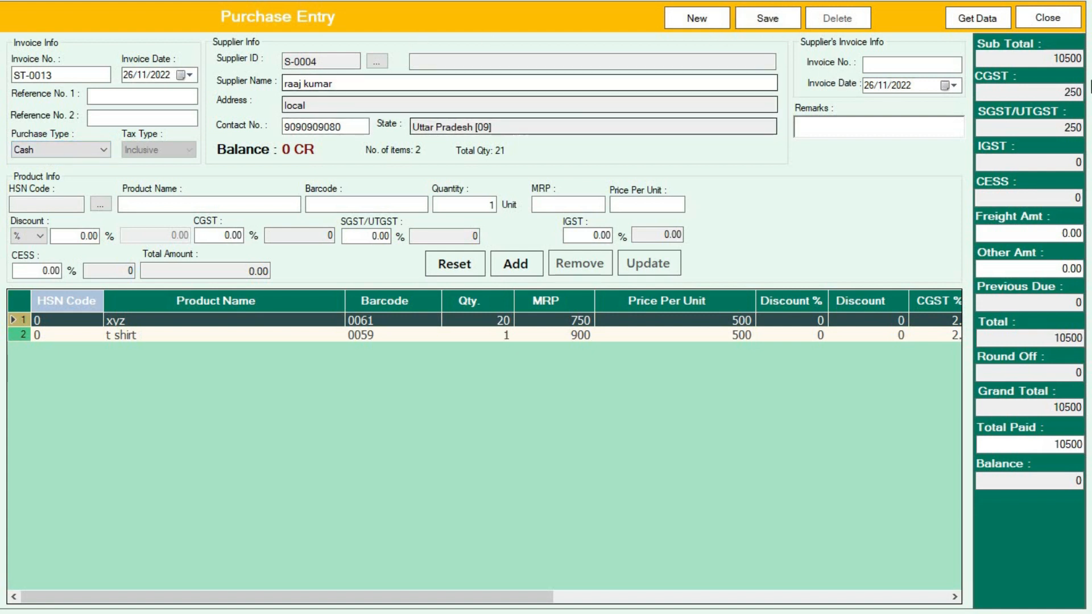
{"action": "left_click_drag", "start_coordinate": [61, 76], "coordinate": [13, 75]}
{"action": "key", "text": "ctrl+c"}
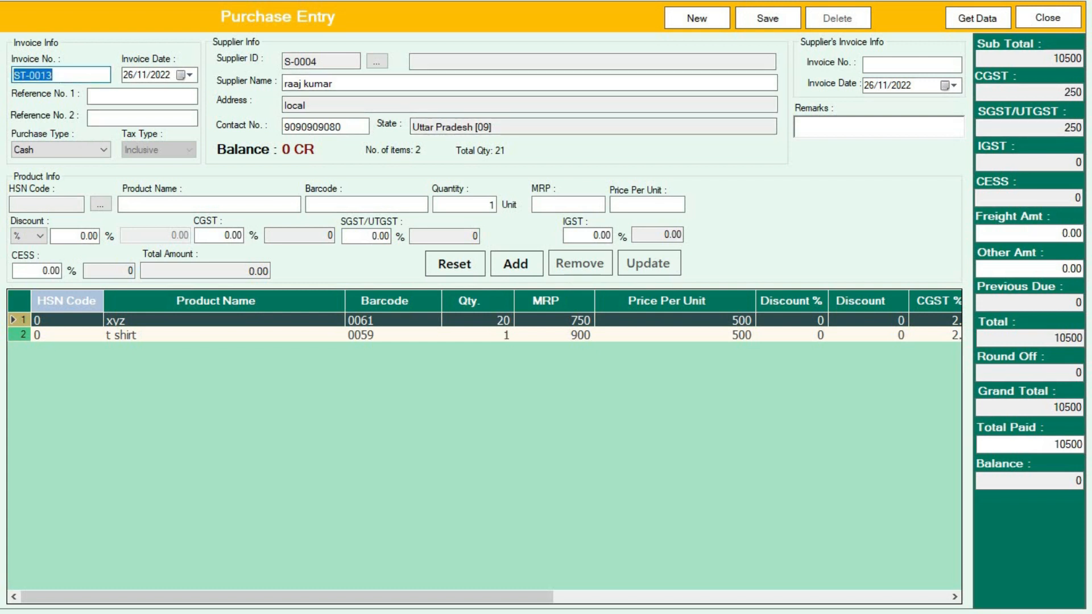
{"action": "left_click", "coordinate": [767, 19]}
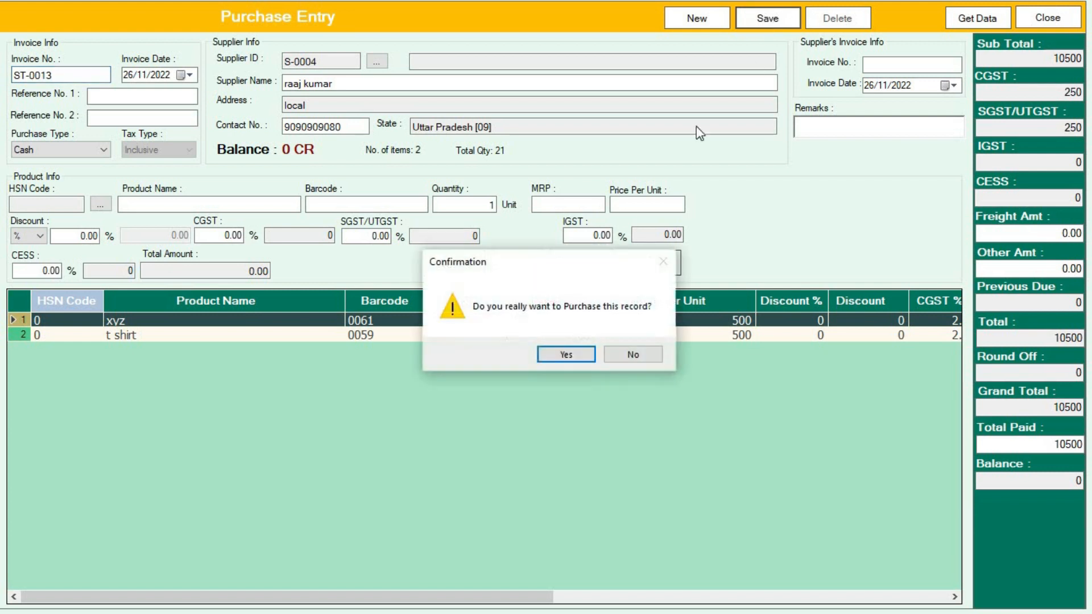
{"action": "left_click", "coordinate": [585, 356]}
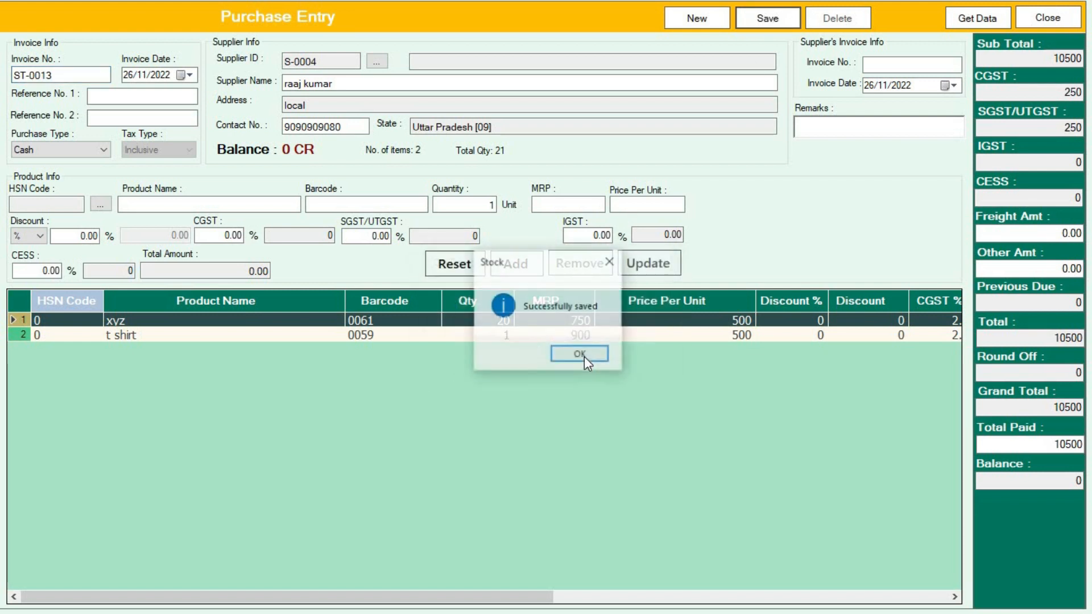
{"action": "left_click", "coordinate": [584, 356]}
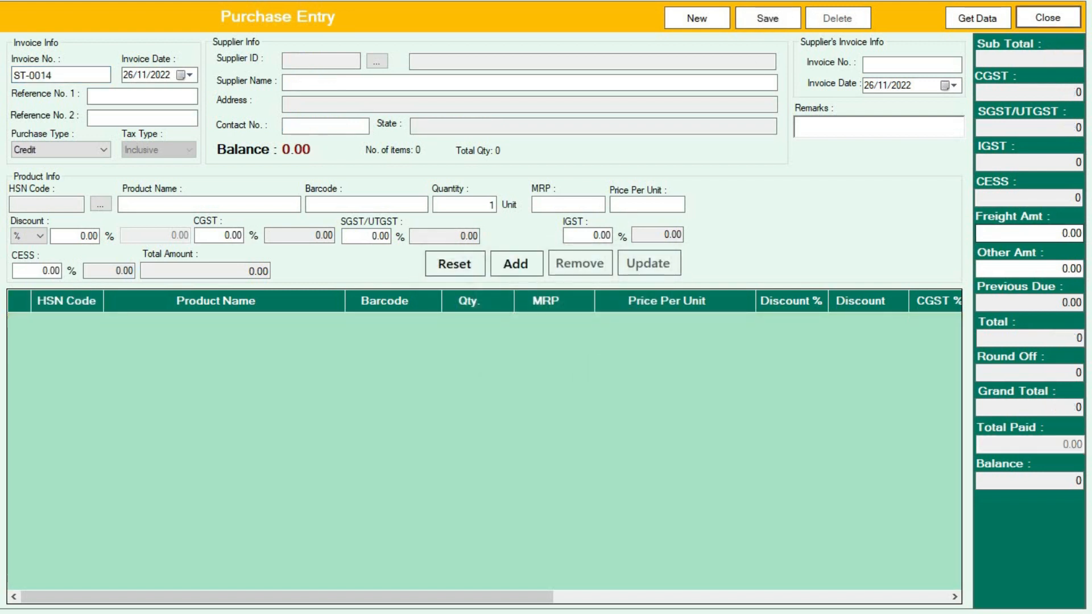
Step: Close Purchase Entry with confirmation and reopen Barcode Label Printing from the main menu
{"action": "left_click", "coordinate": [1059, 21]}
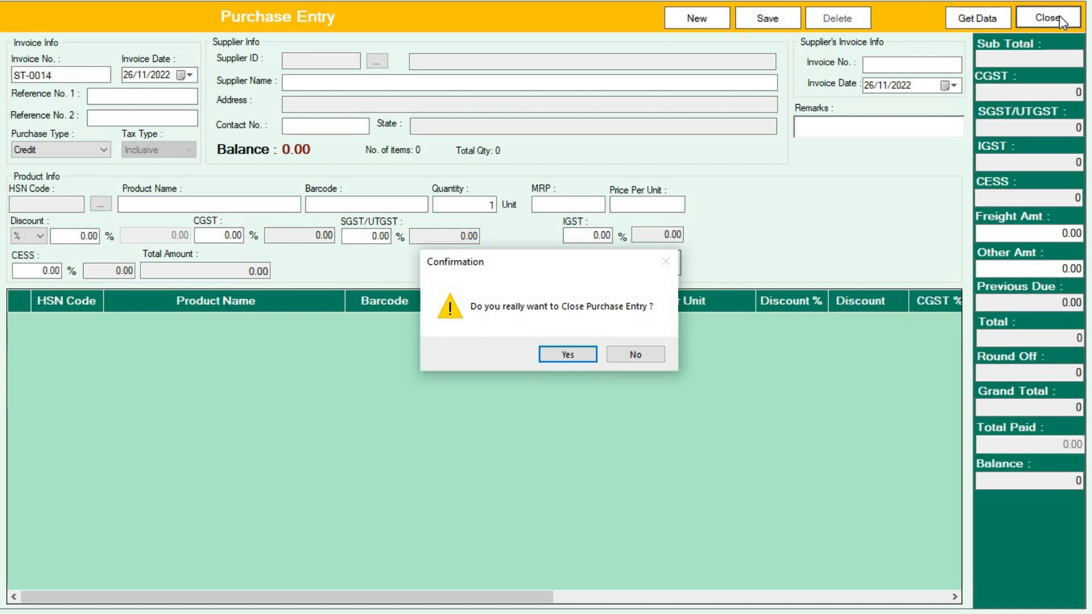
{"action": "key", "text": "Return"}
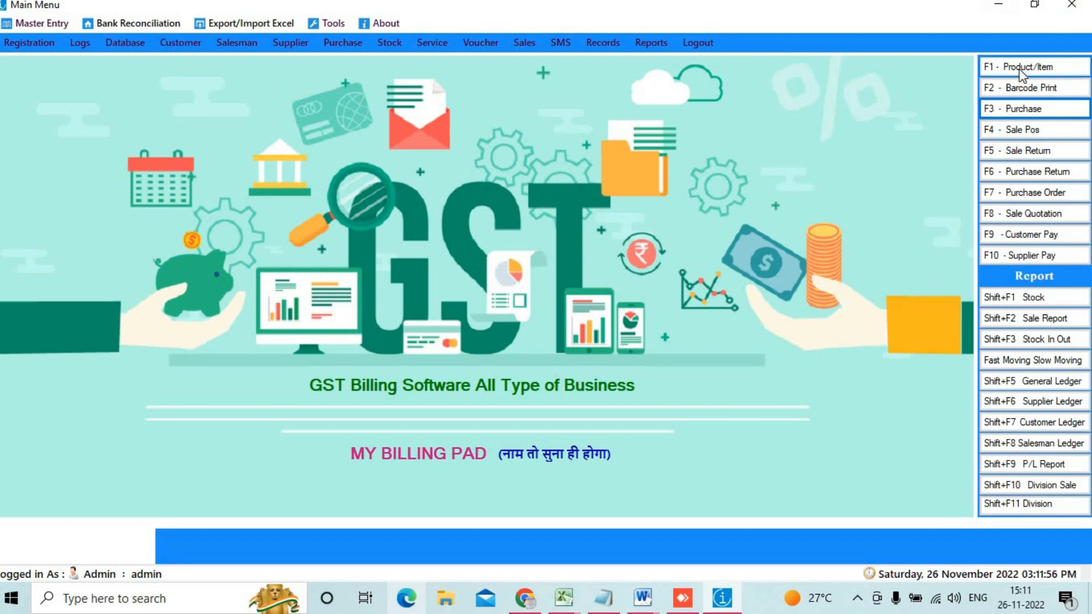
{"action": "left_click", "coordinate": [1018, 90]}
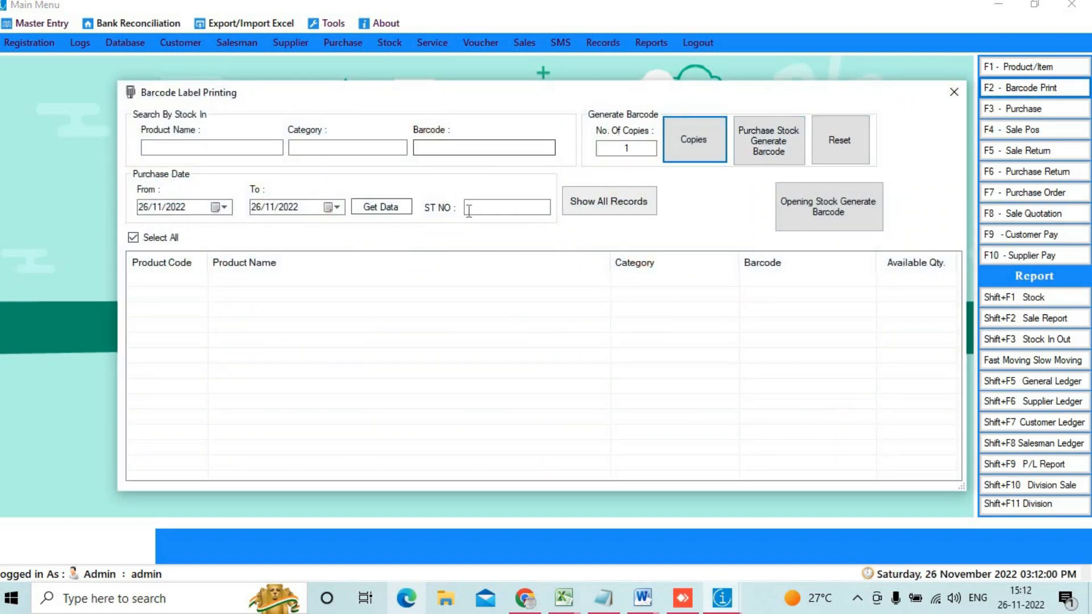
Step: Paste ST-0013 into the ST NO field to list t shirt and xyz
{"action": "mouse_move", "coordinate": [427, 193]}
{"action": "left_mouse_down"}
{"action": "mouse_move", "coordinate": [444, 224]}
{"action": "mouse_move", "coordinate": [489, 187]}
{"action": "mouse_move", "coordinate": [427, 196]}
{"action": "left_mouse_up"}
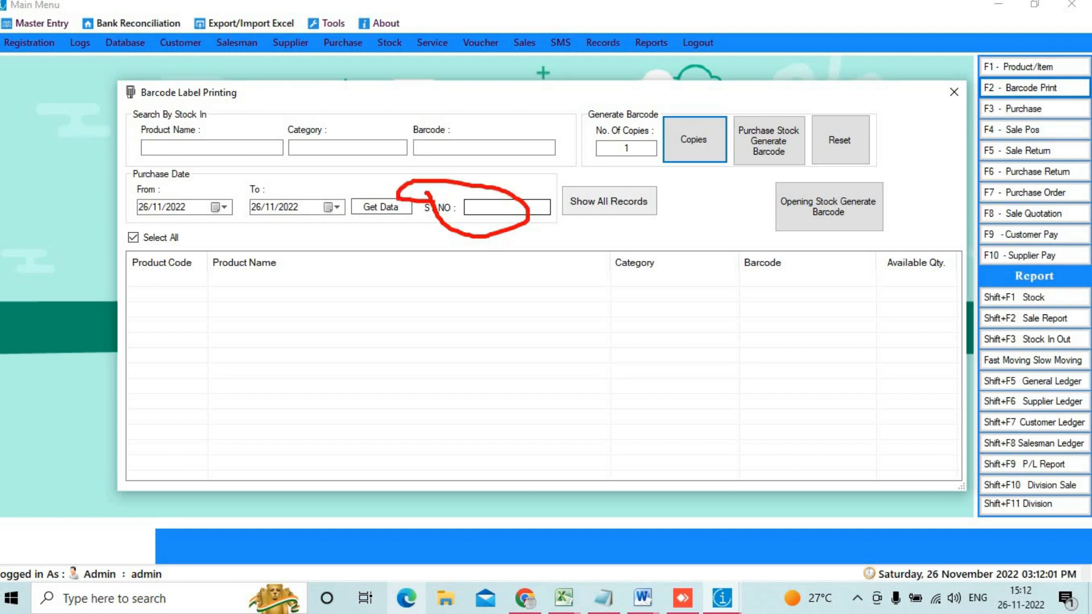
{"action": "left_click", "coordinate": [473, 206]}
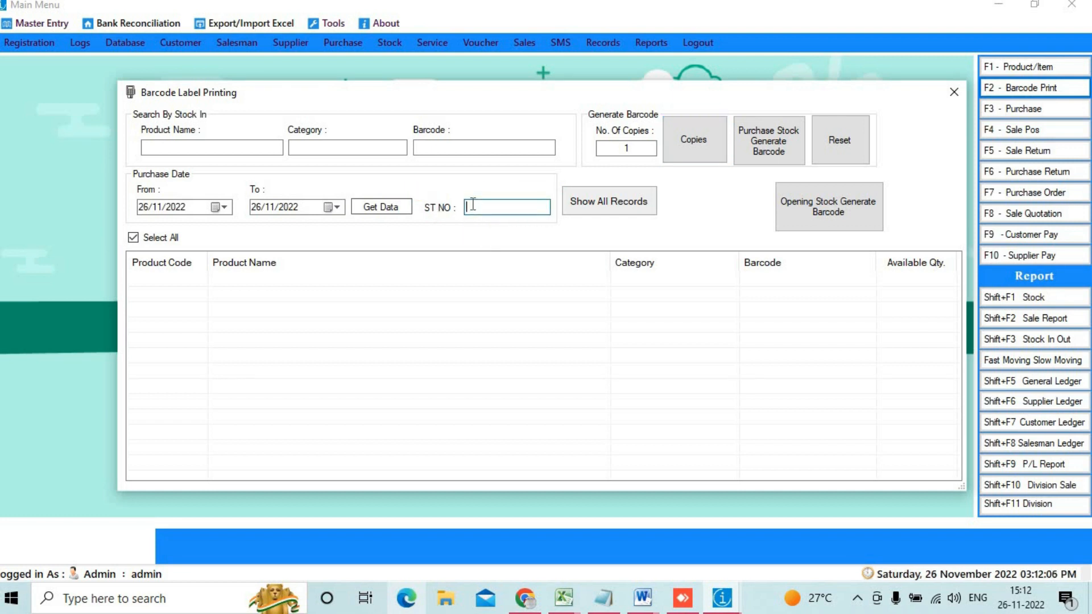
{"action": "key", "text": "ctrl+v"}
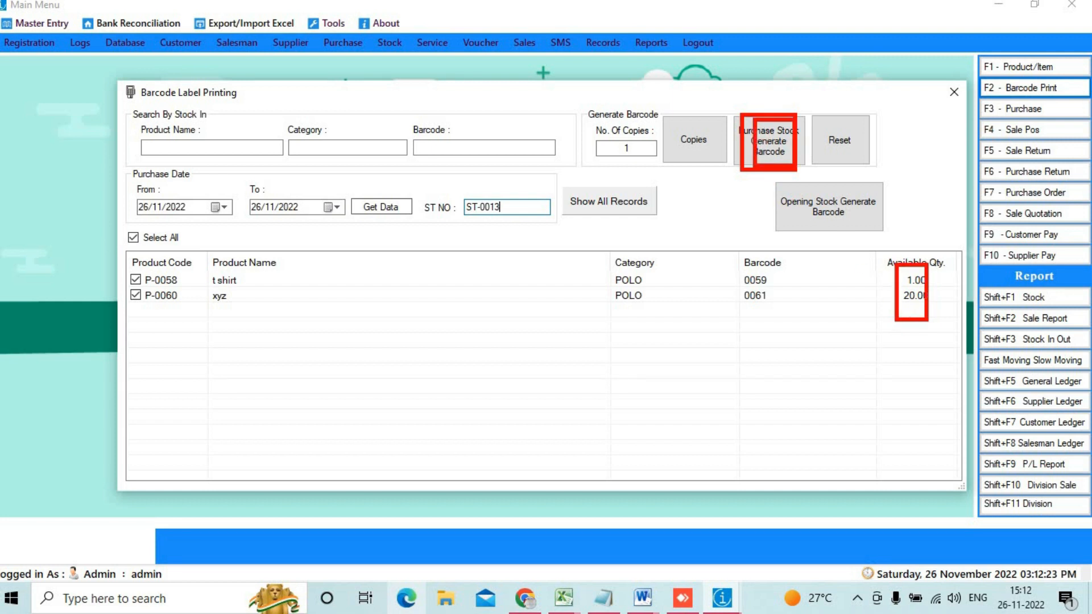
{"action": "left_click", "coordinate": [737, 155]}
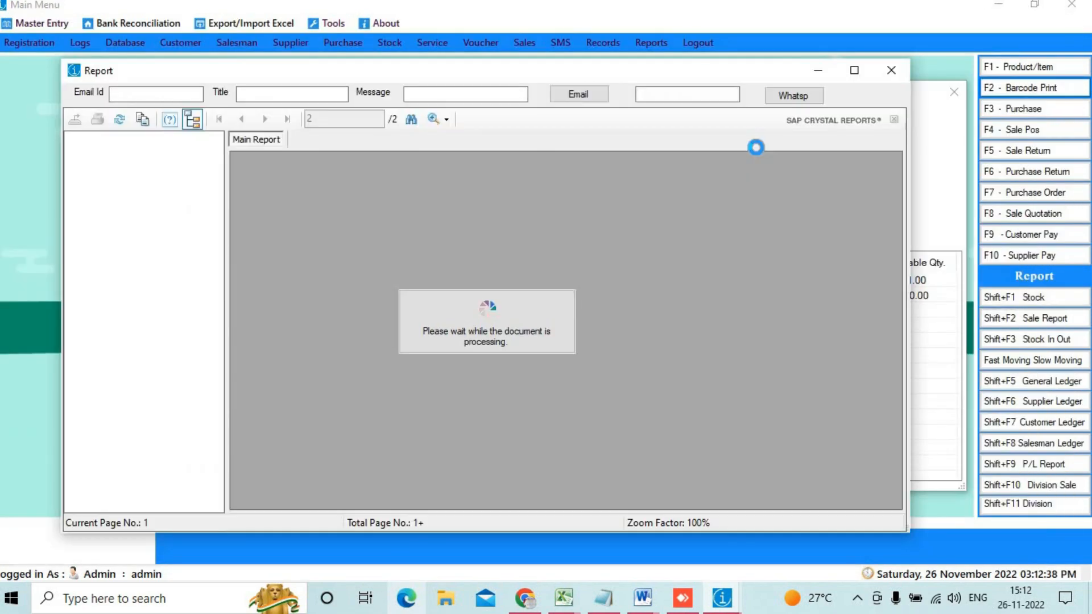
{"action": "left_click", "coordinate": [853, 70]}
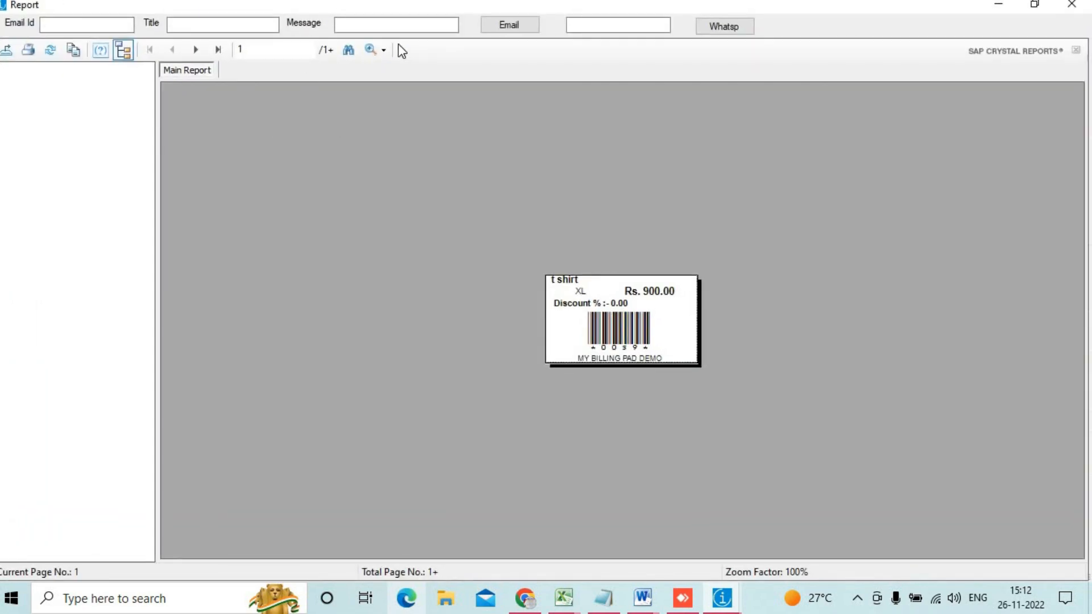
{"action": "left_click", "coordinate": [369, 51]}
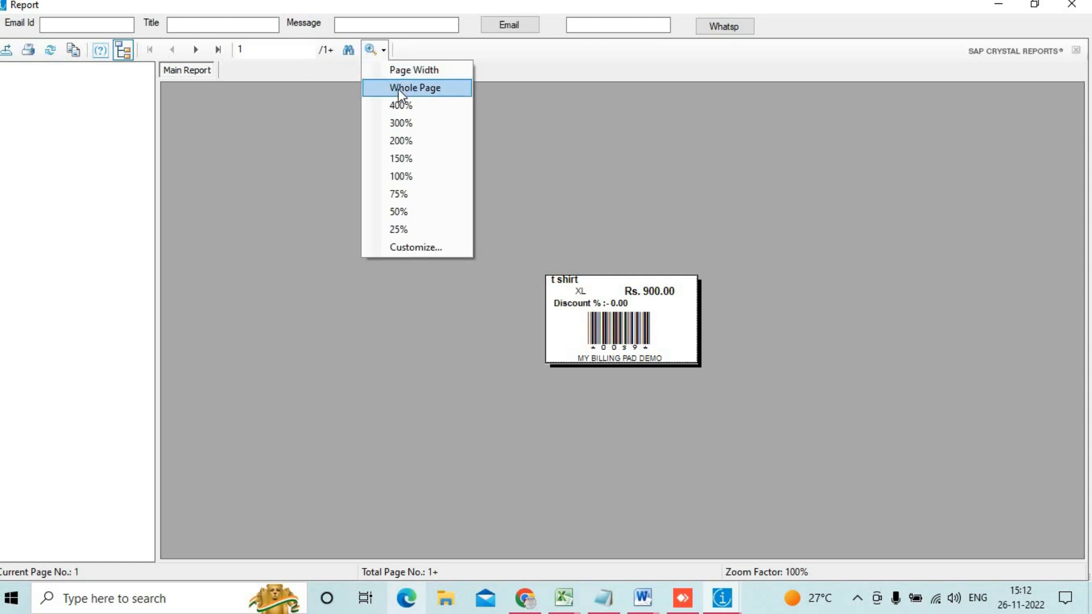
{"action": "left_click", "coordinate": [403, 125]}
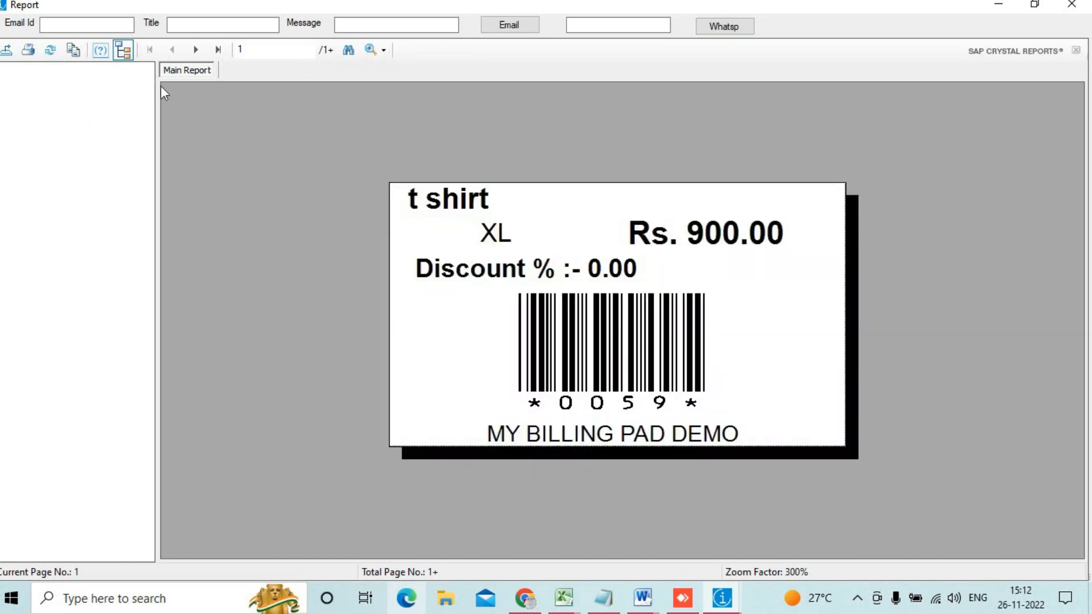
{"action": "left_click", "coordinate": [218, 50]}
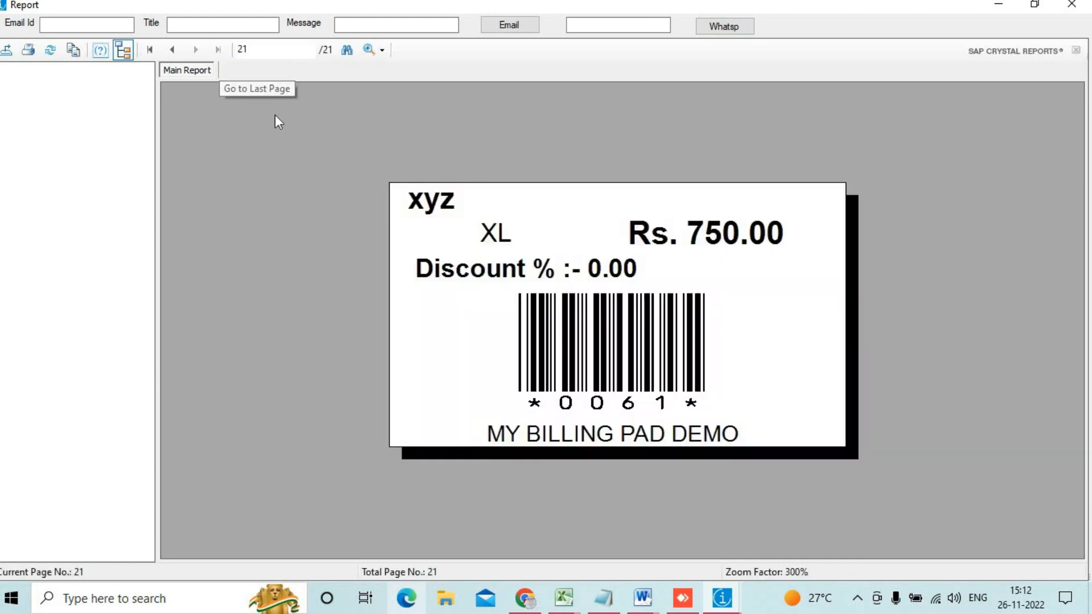
{"action": "left_click", "coordinate": [255, 50]}
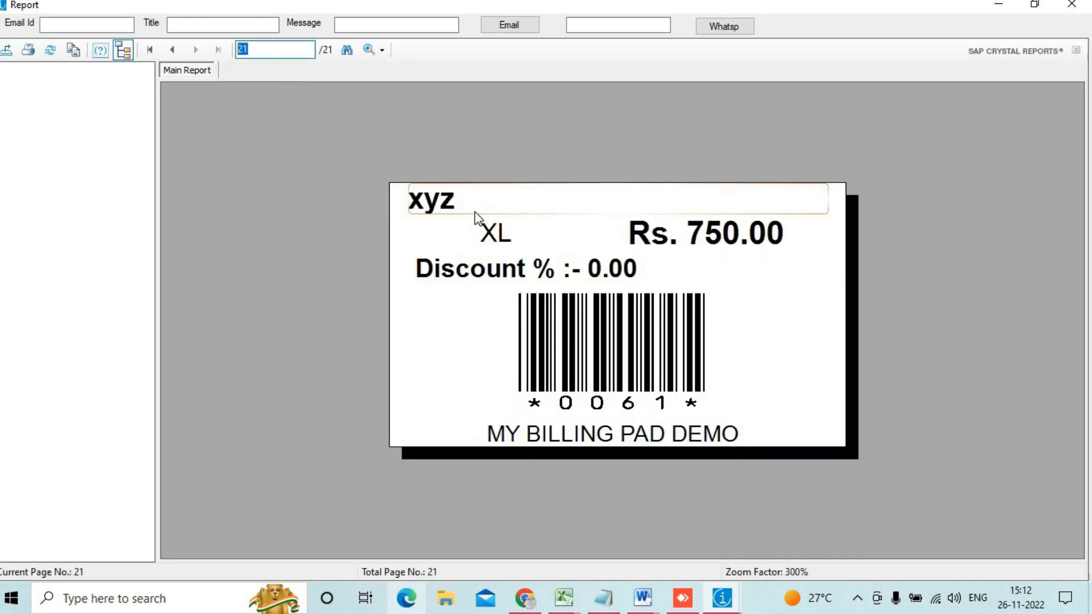
{"action": "left_click", "coordinate": [476, 214]}
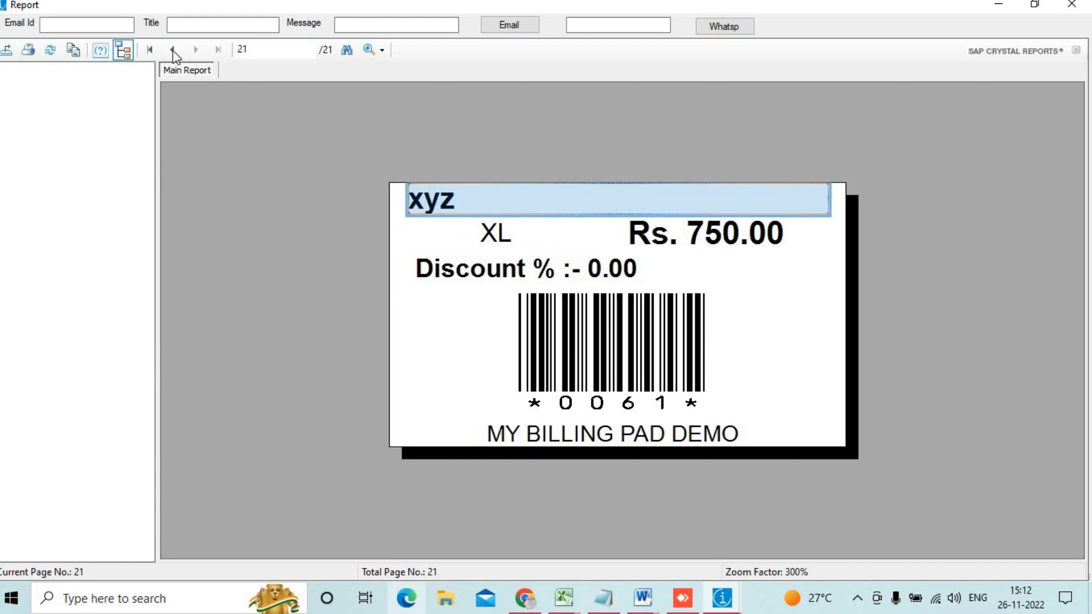
{"action": "left_click", "coordinate": [150, 50]}
{"action": "left_click", "coordinate": [541, 214]}
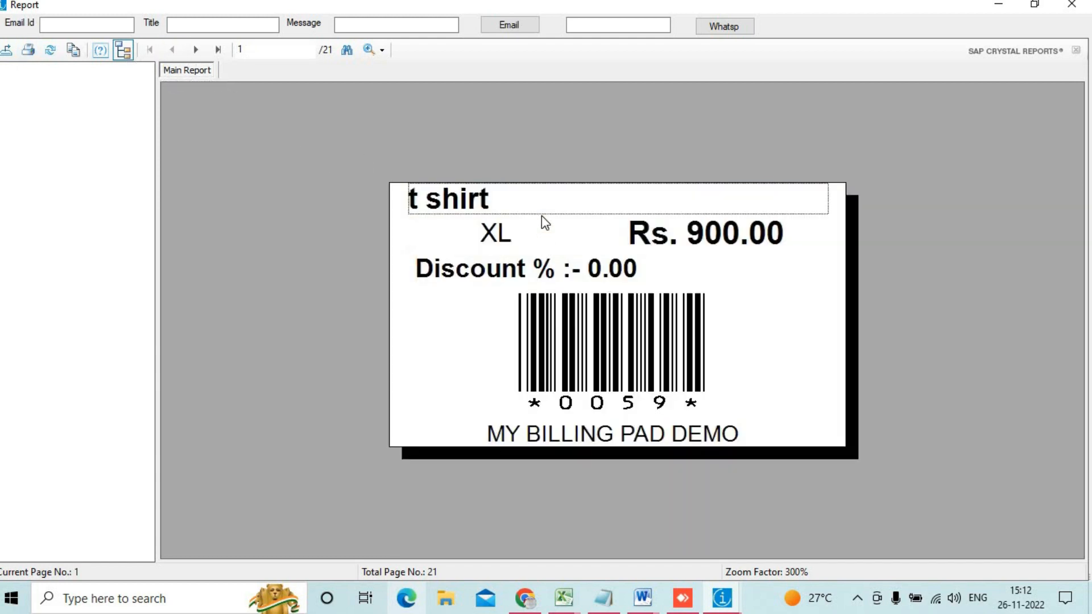
{"action": "left_click", "coordinate": [193, 50]}
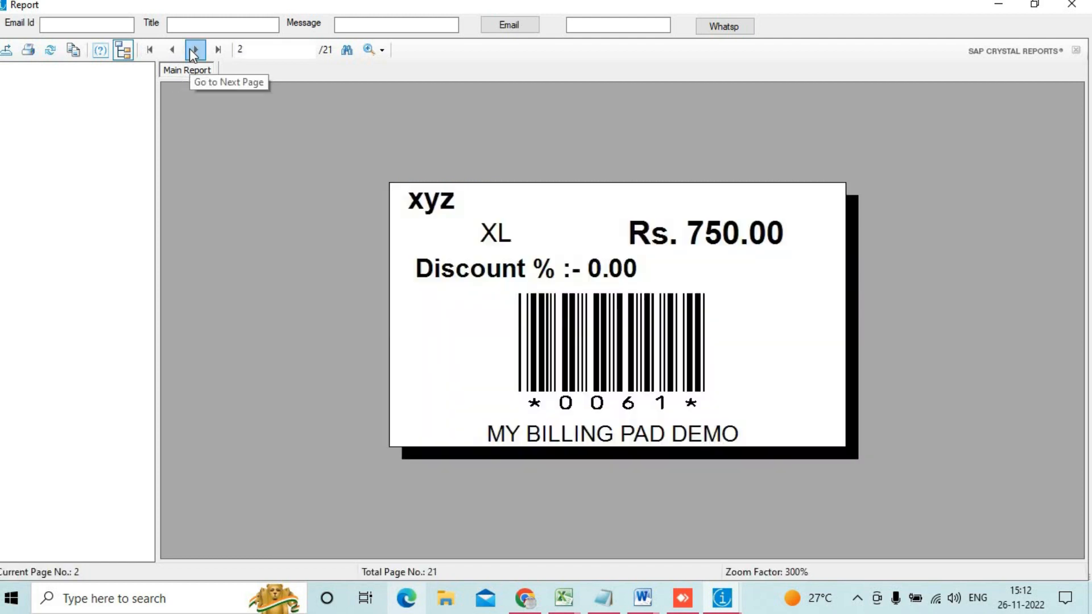
{"action": "left_click", "coordinate": [191, 50]}
{"action": "left_click", "coordinate": [191, 50]}
{"action": "left_click", "coordinate": [191, 51]}
{"action": "left_click", "coordinate": [191, 50]}
{"action": "left_click", "coordinate": [191, 50]}
{"action": "left_click", "coordinate": [191, 50]}
{"action": "left_click", "coordinate": [191, 50]}
{"action": "left_click", "coordinate": [191, 50]}
{"action": "left_click", "coordinate": [191, 50]}
{"action": "left_click", "coordinate": [191, 50]}
{"action": "left_click", "coordinate": [191, 50]}
{"action": "left_click", "coordinate": [191, 50]}
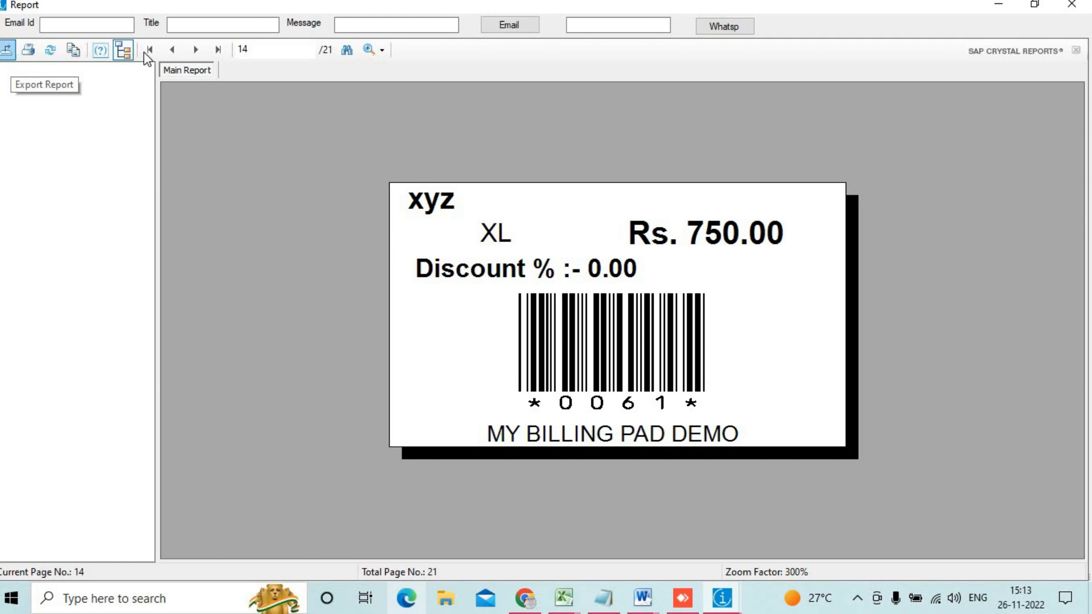
{"action": "left_click", "coordinate": [1071, 4]}
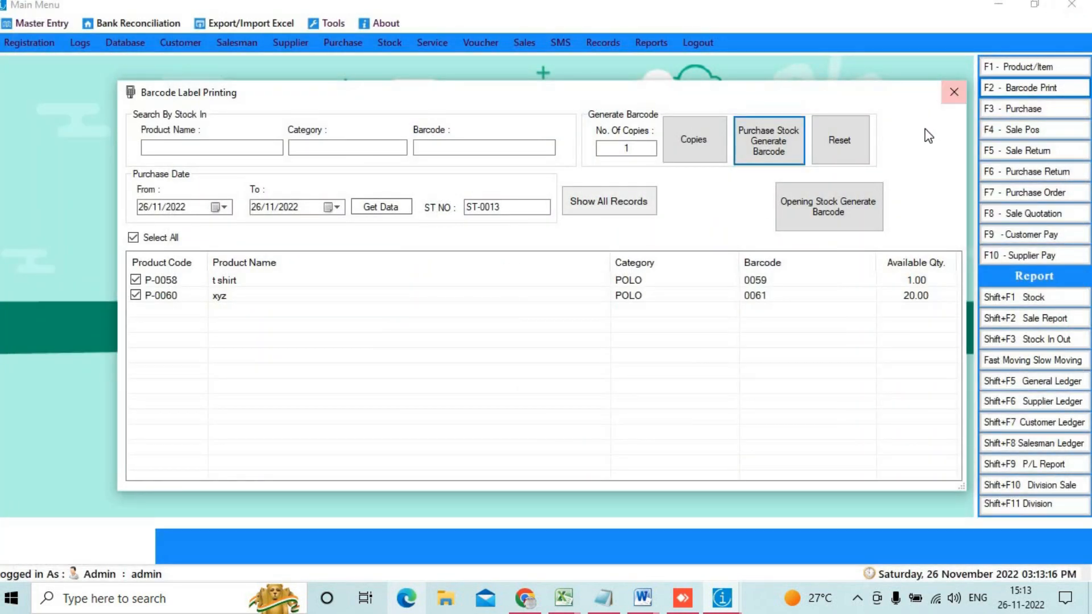
Step: Close Barcode Label Printing and open a maximized F4 Sale POS screen for customer CASH
{"action": "left_click", "coordinate": [953, 93]}
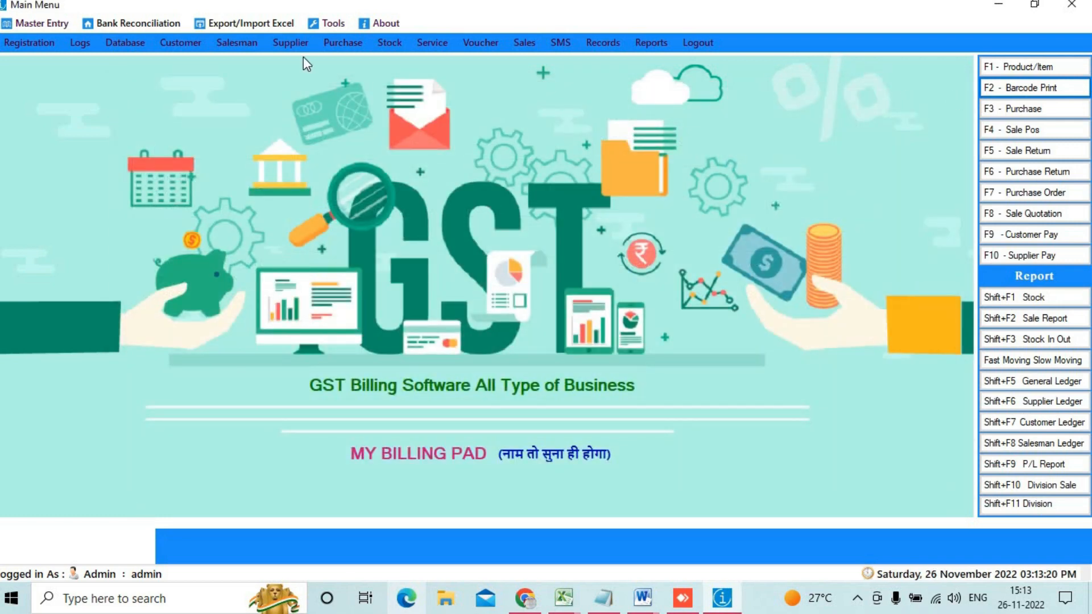
{"action": "left_click", "coordinate": [1050, 131]}
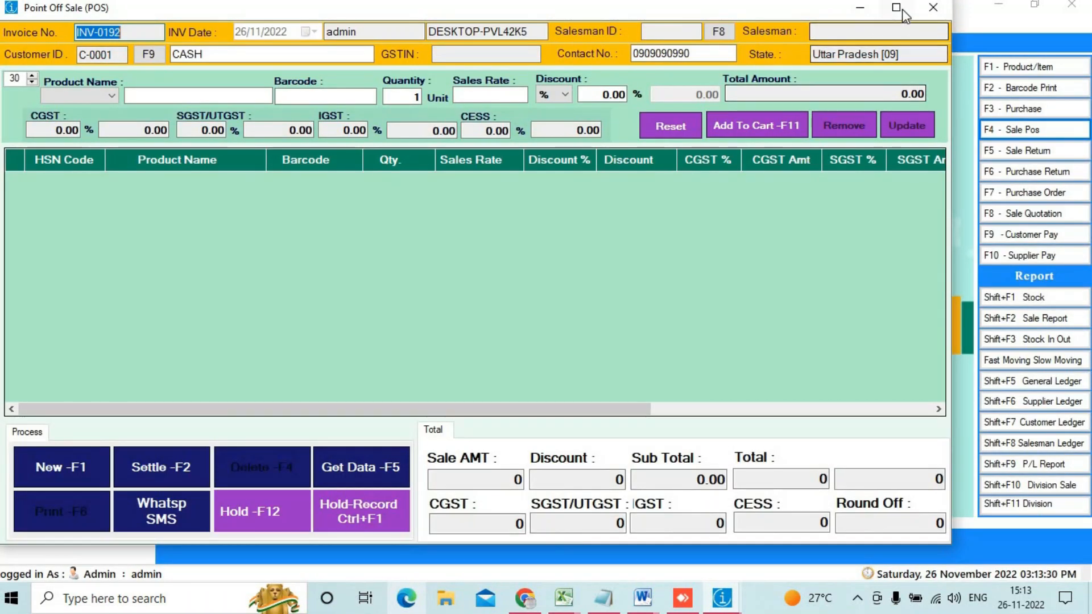
{"action": "left_click", "coordinate": [897, 8]}
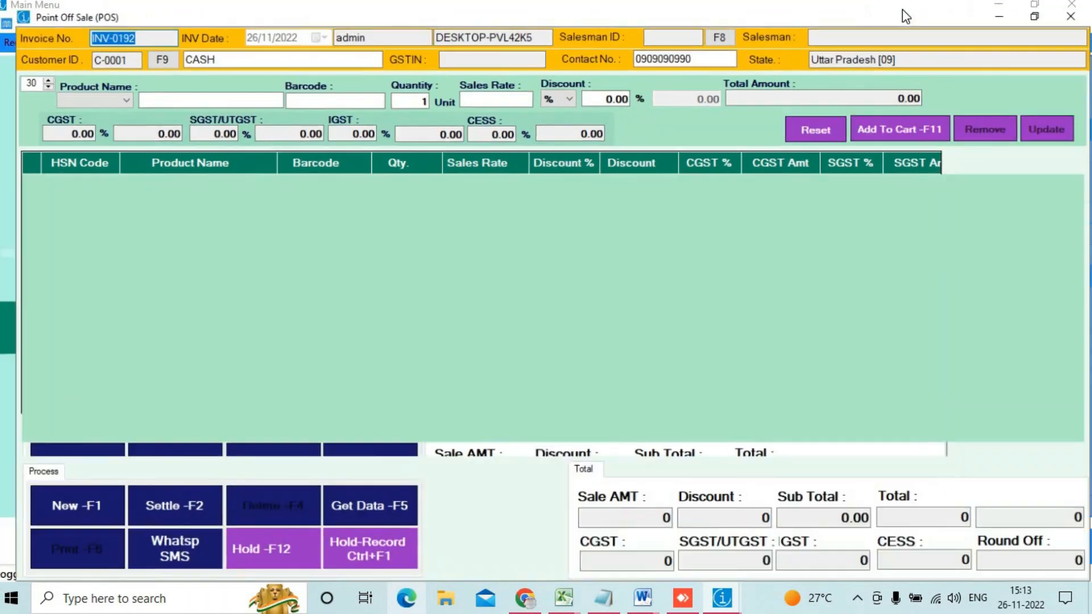
{"action": "left_click", "coordinate": [208, 45]}
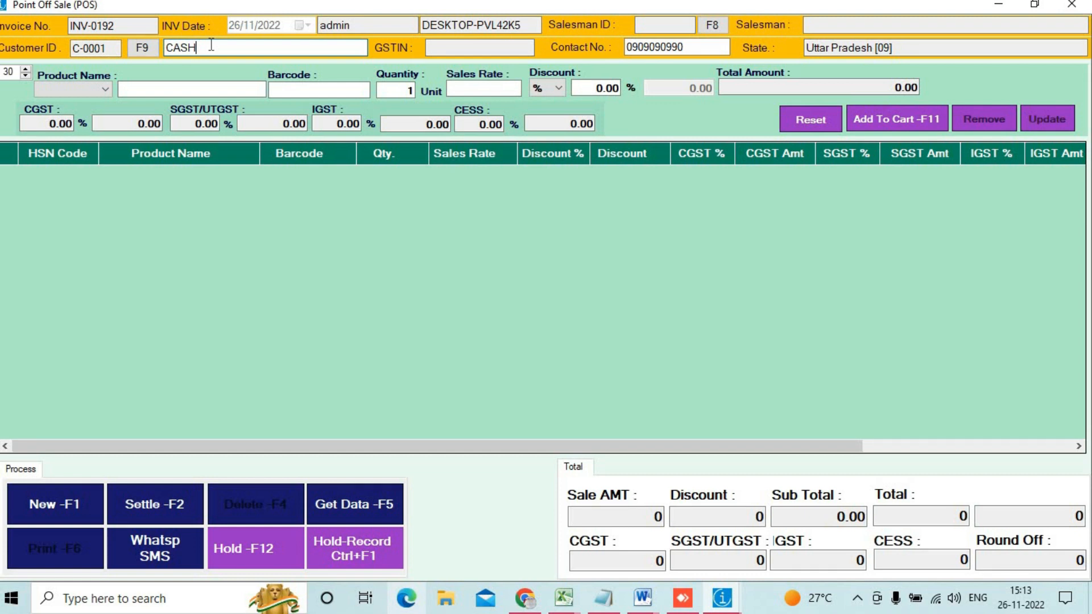
Step: Scan barcodes 0001, 0060 (accepting the offer) and 0059 into the cart
{"action": "left_click", "coordinate": [314, 91]}
{"action": "type", "text": "0001"}
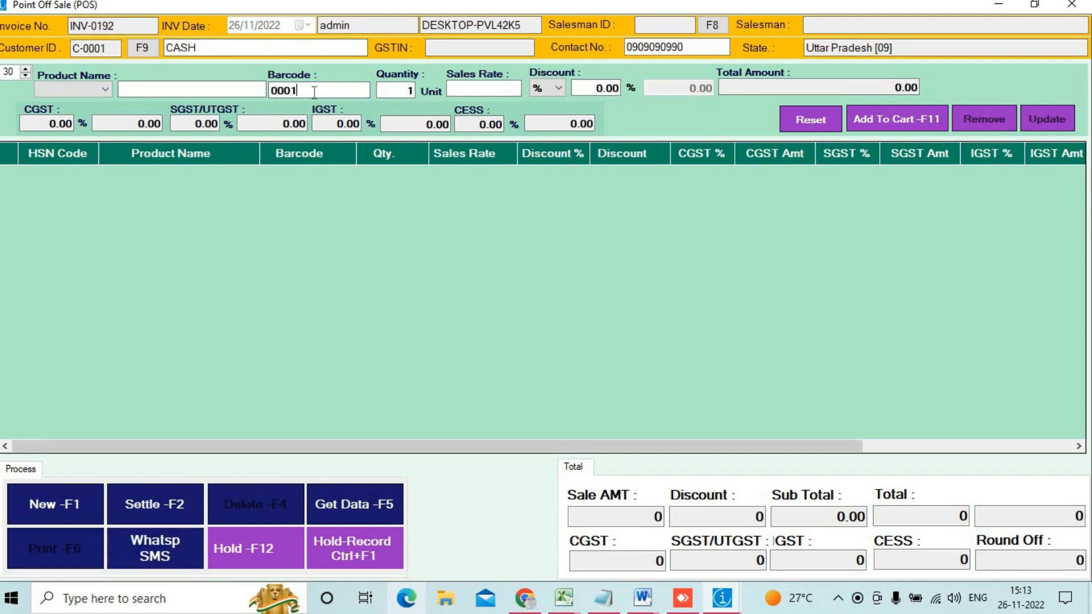
{"action": "key", "text": "Return"}
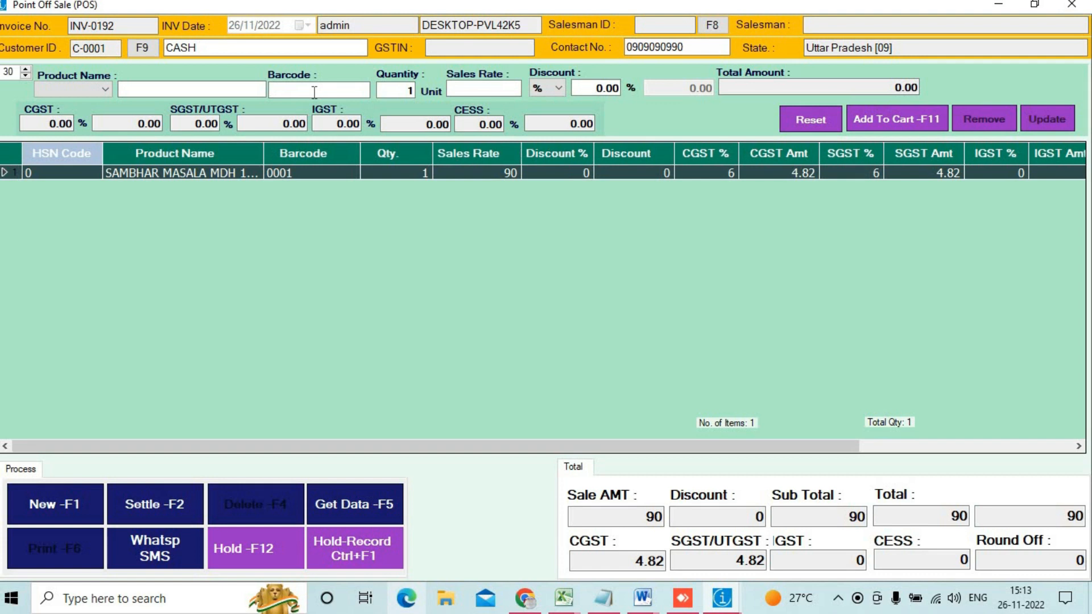
{"action": "type", "text": "0060"}
{"action": "key", "text": "Return"}
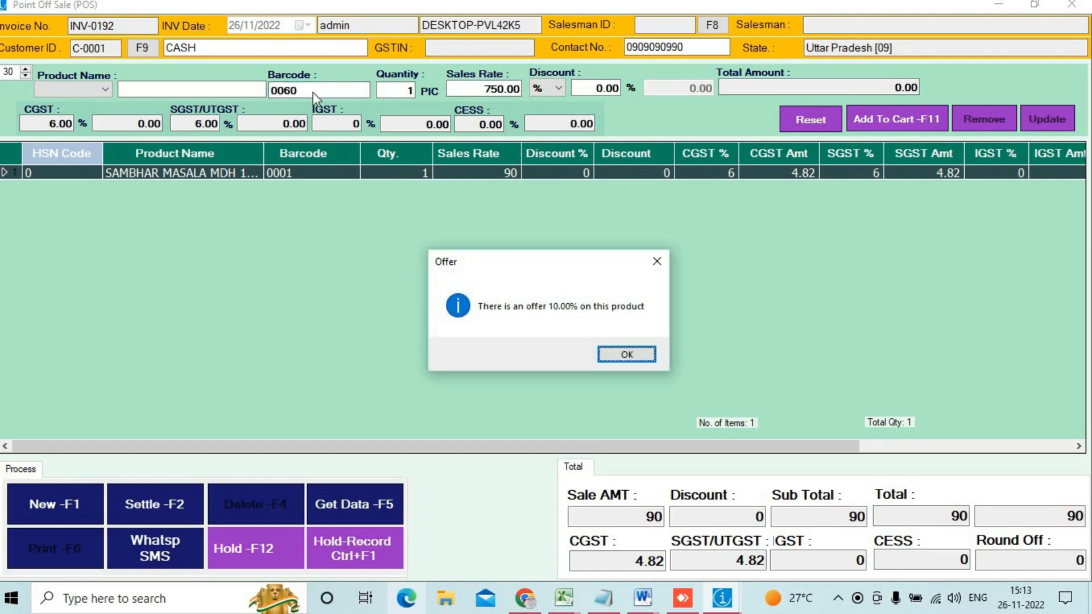
{"action": "key", "text": "Return"}
{"action": "type", "text": "006"}
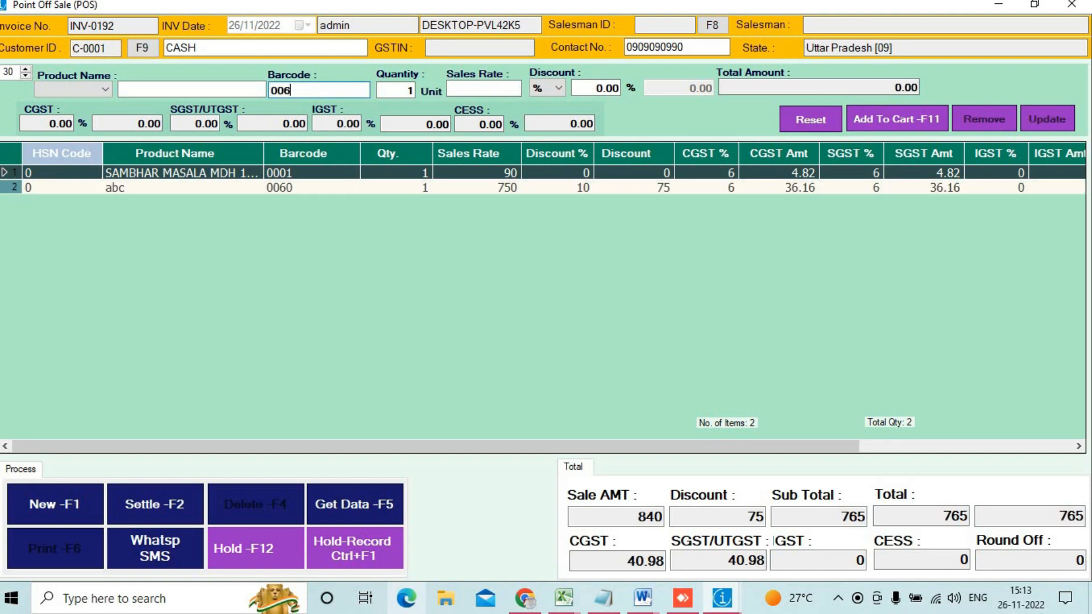
{"action": "key", "text": "BackSpace"}
{"action": "type", "text": "59"}
{"action": "key", "text": "Return"}
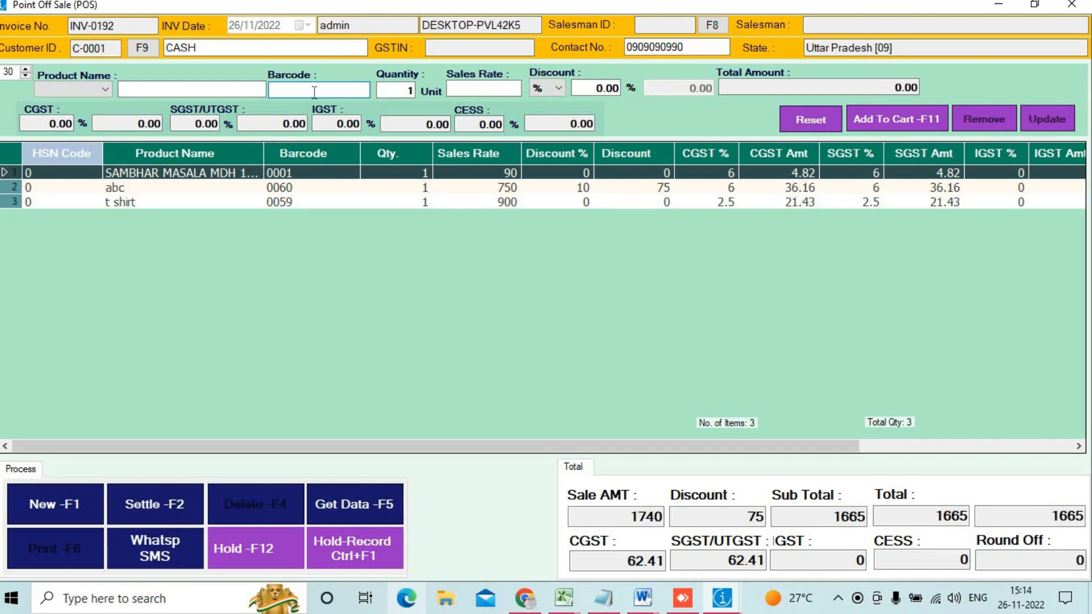
Step: Settle INV-0192 with 2000 cash paid, save without printing, and start a new invoice INV-0193
{"action": "left_click", "coordinate": [157, 515]}
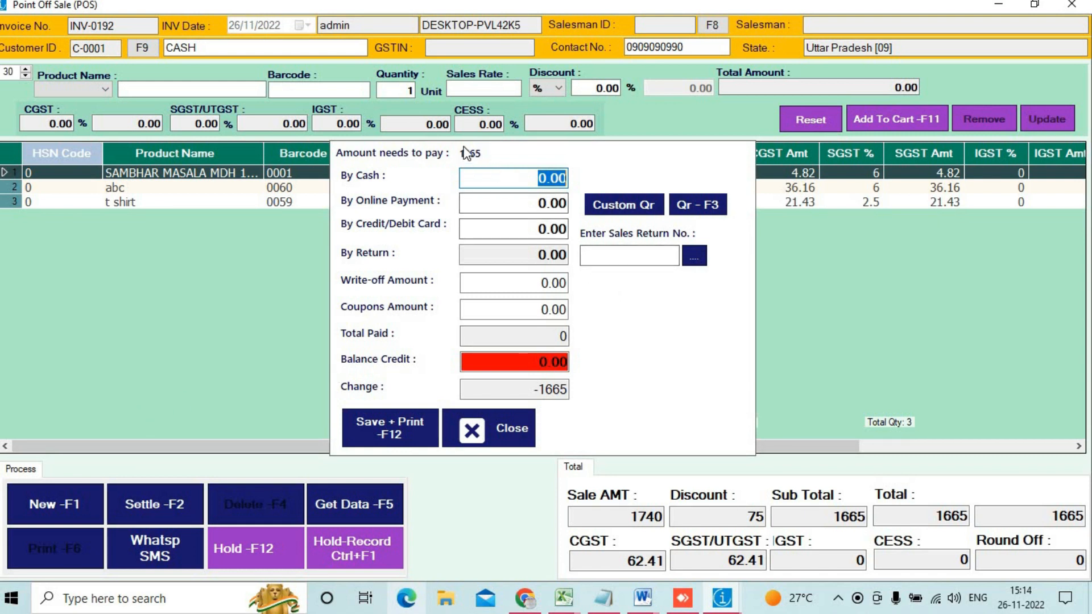
{"action": "left_click_drag", "start_coordinate": [451, 147], "coordinate": [515, 167]}
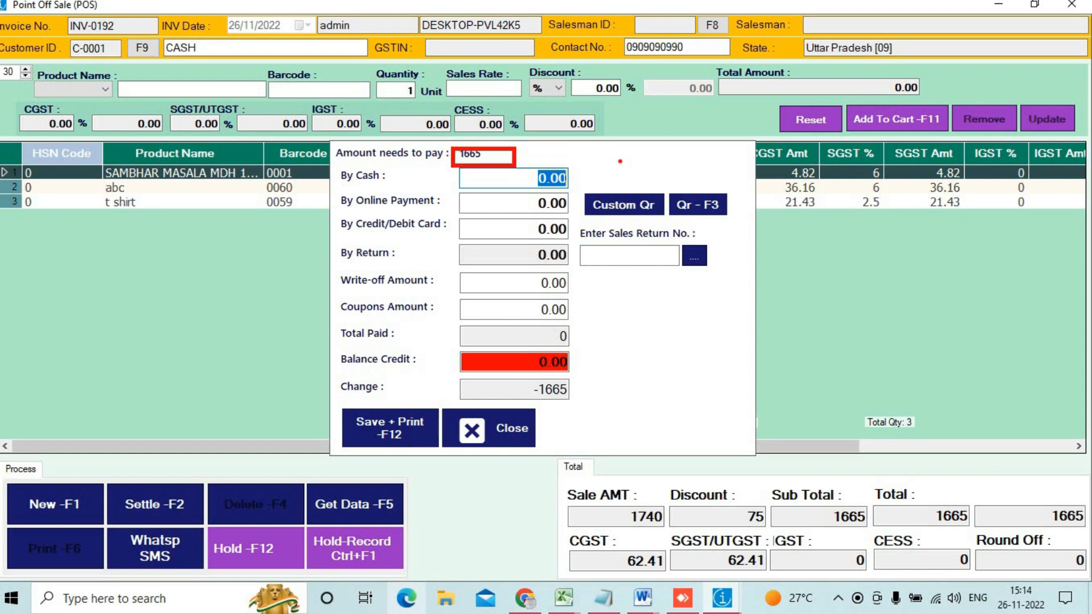
{"action": "key", "text": "Escape"}
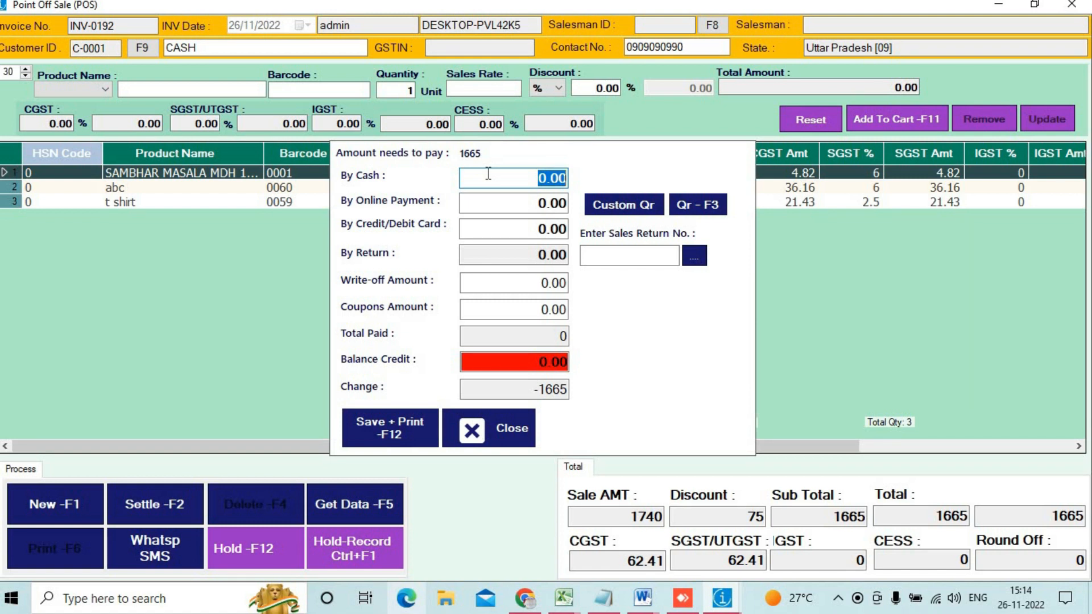
{"action": "type", "text": "2000"}
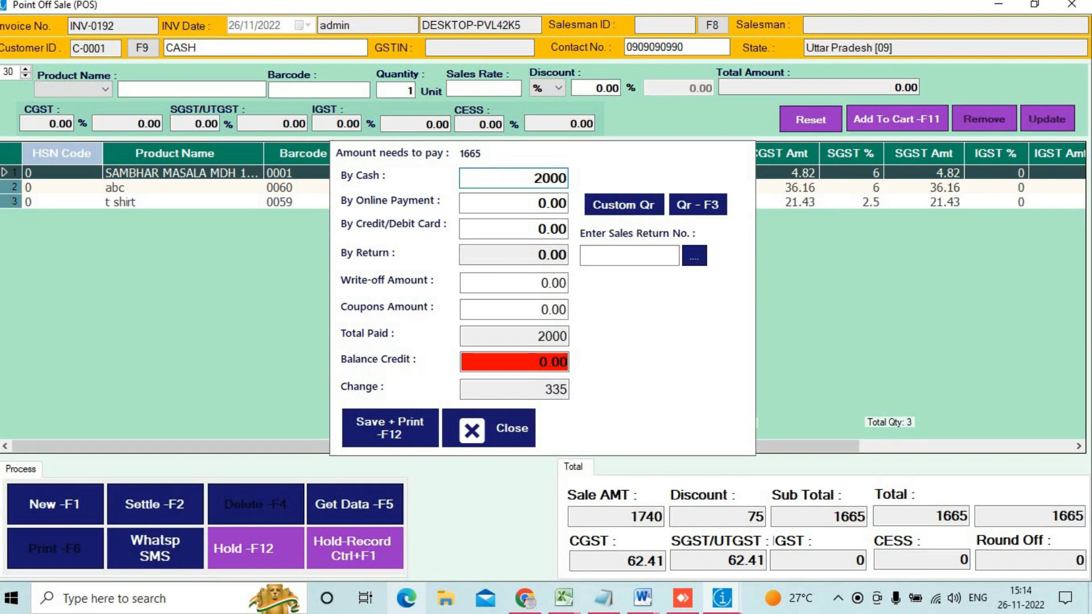
{"action": "left_click", "coordinate": [359, 440]}
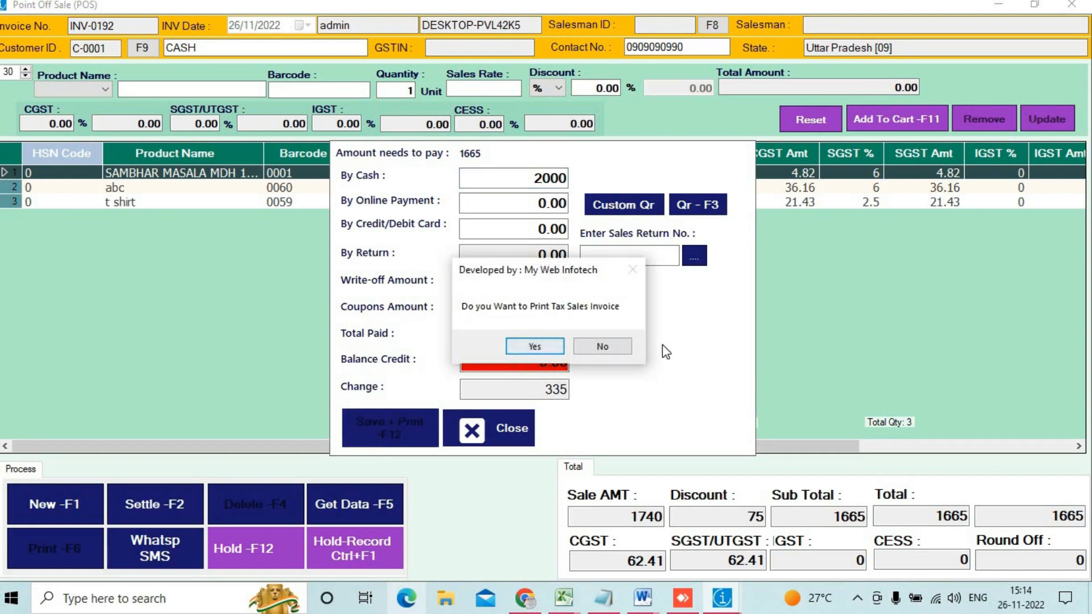
{"action": "left_click", "coordinate": [621, 348]}
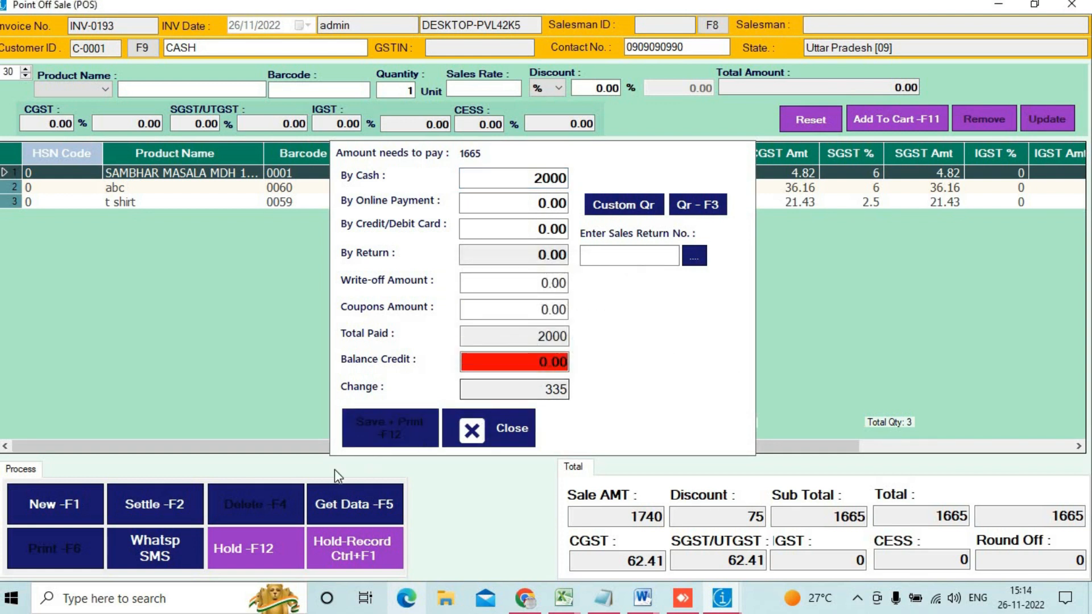
{"action": "left_click", "coordinate": [42, 510]}
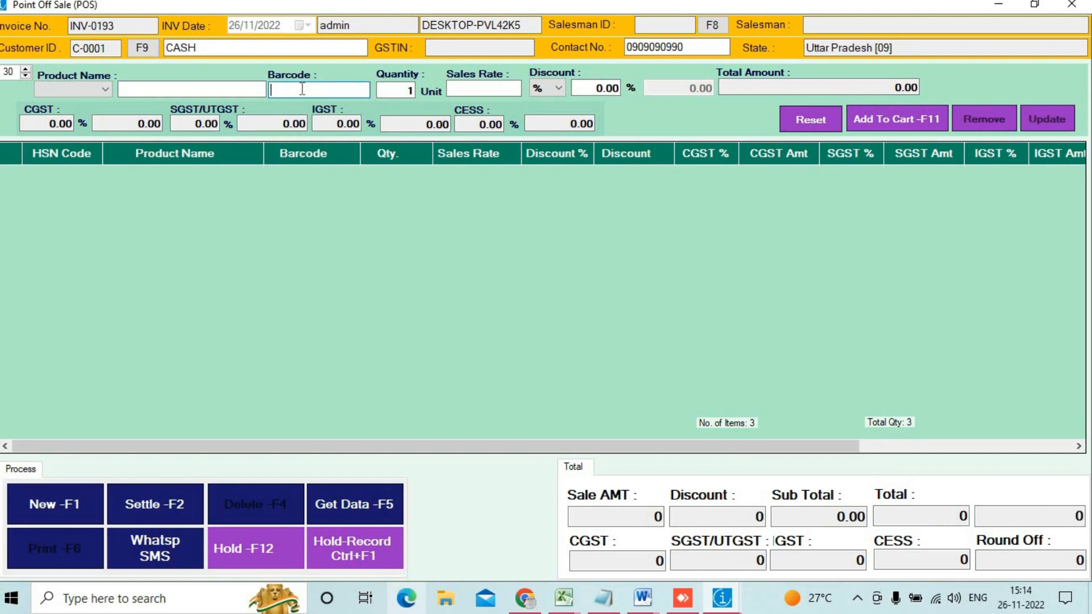
Step: Scan barcodes 0001 and 0002 to add SAMBHAR MASALA and CHHOLA MASALA
{"action": "type", "text": "0001"}
{"action": "key", "text": "Return"}
{"action": "type", "text": "0002"}
{"action": "key", "text": "Return"}
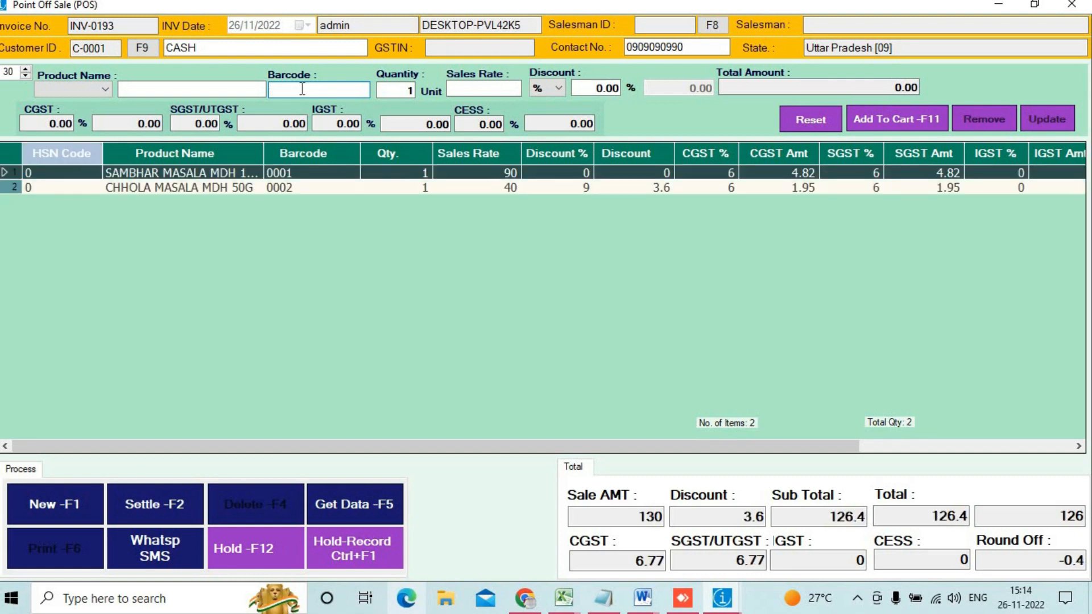
Step: Settle the 126 bill as an online QR payment
{"action": "left_click", "coordinate": [152, 507]}
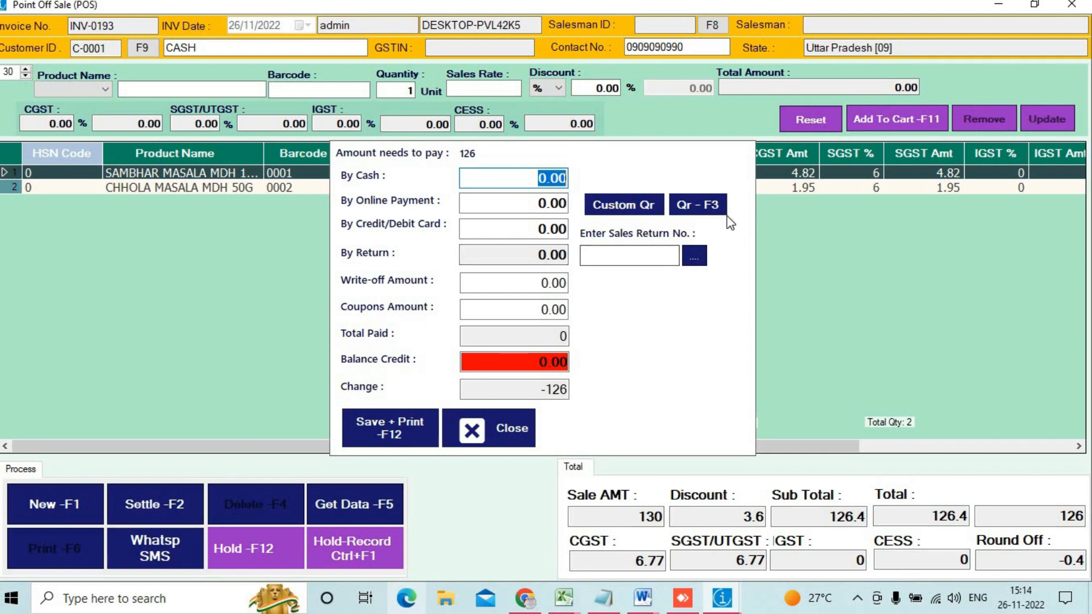
{"action": "left_click", "coordinate": [703, 212]}
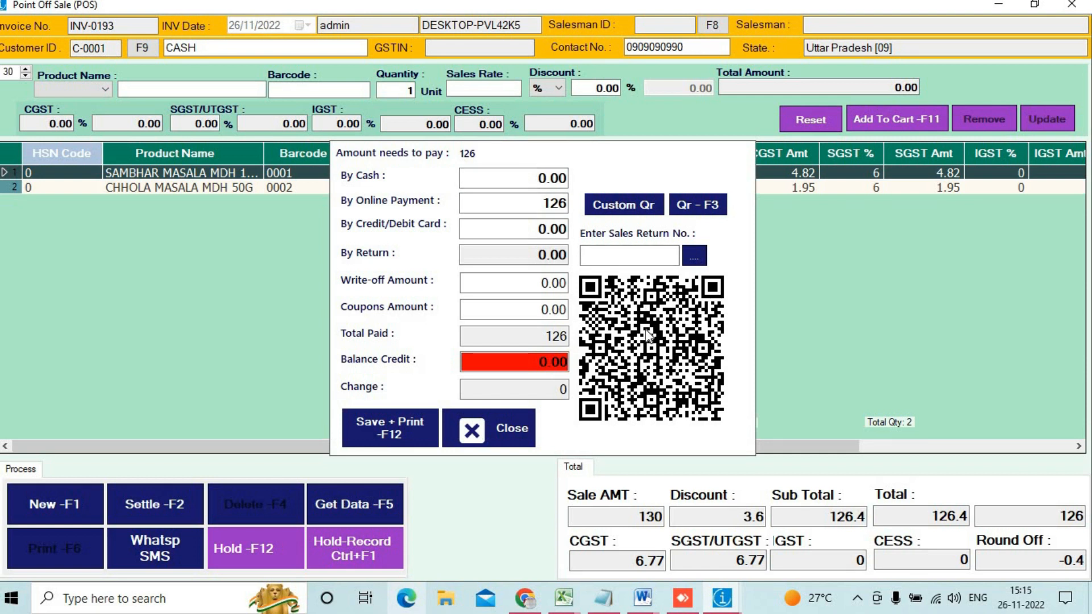
{"action": "left_click_drag", "start_coordinate": [613, 293], "coordinate": [692, 378]}
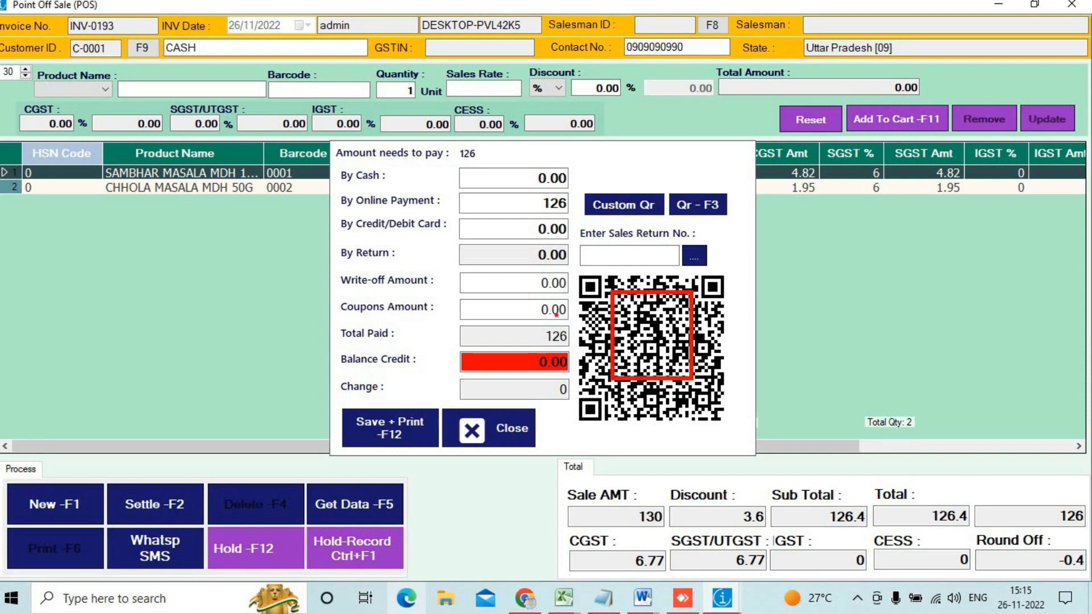
{"action": "key", "text": "Escape"}
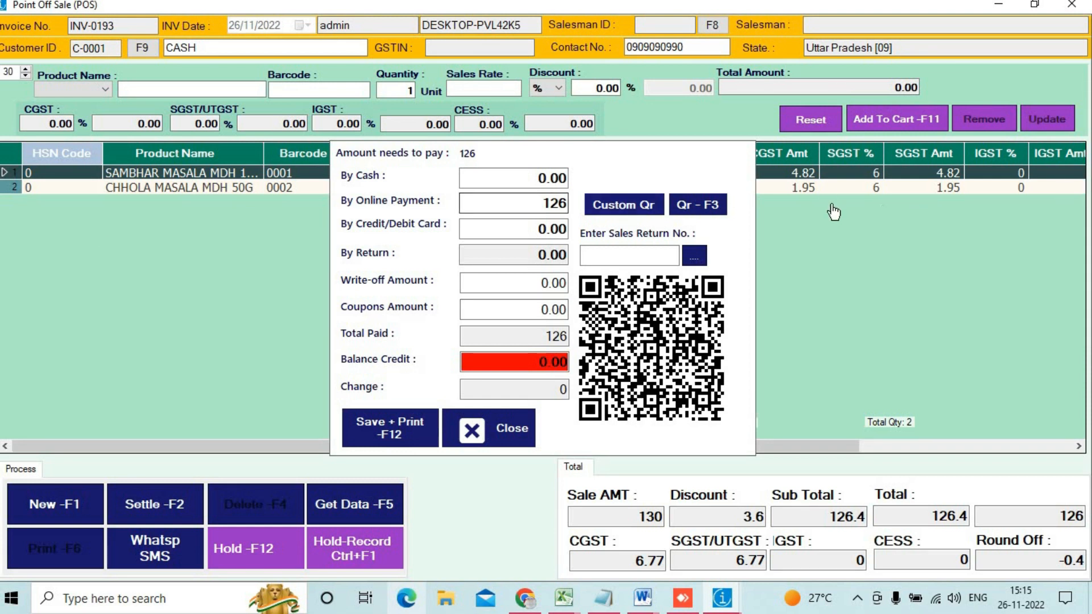
Step: Clear the cash amount, keep 126 online payment, and save and print INV-0193
{"action": "left_click", "coordinate": [551, 180]}
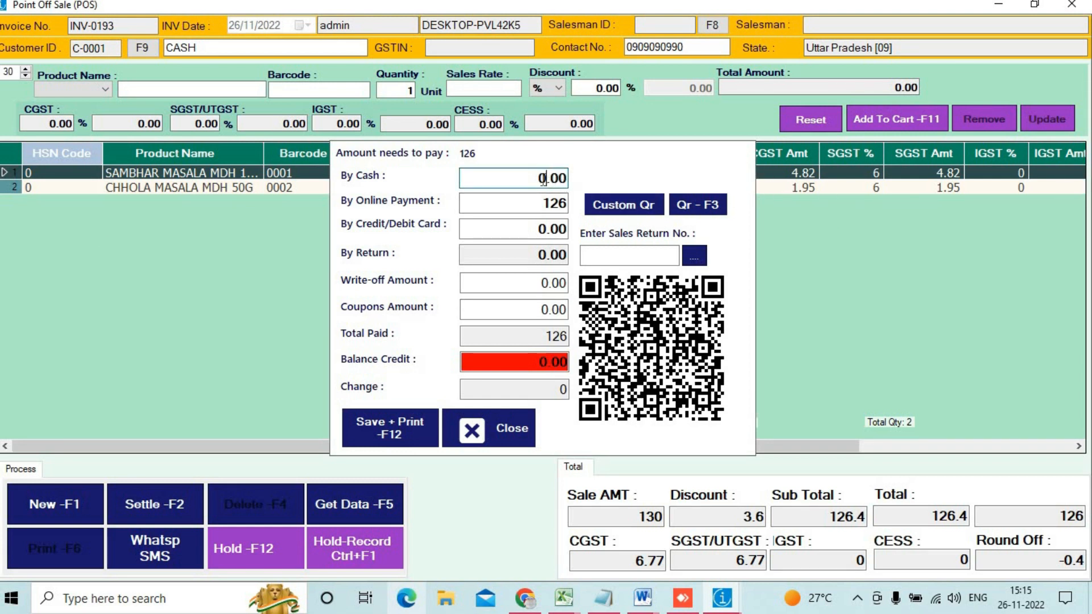
{"action": "left_click_drag", "start_coordinate": [538, 179], "coordinate": [586, 185]}
{"action": "type", "text": "2"}
{"action": "key", "text": "BackSpace"}
{"action": "left_click", "coordinate": [512, 203]}
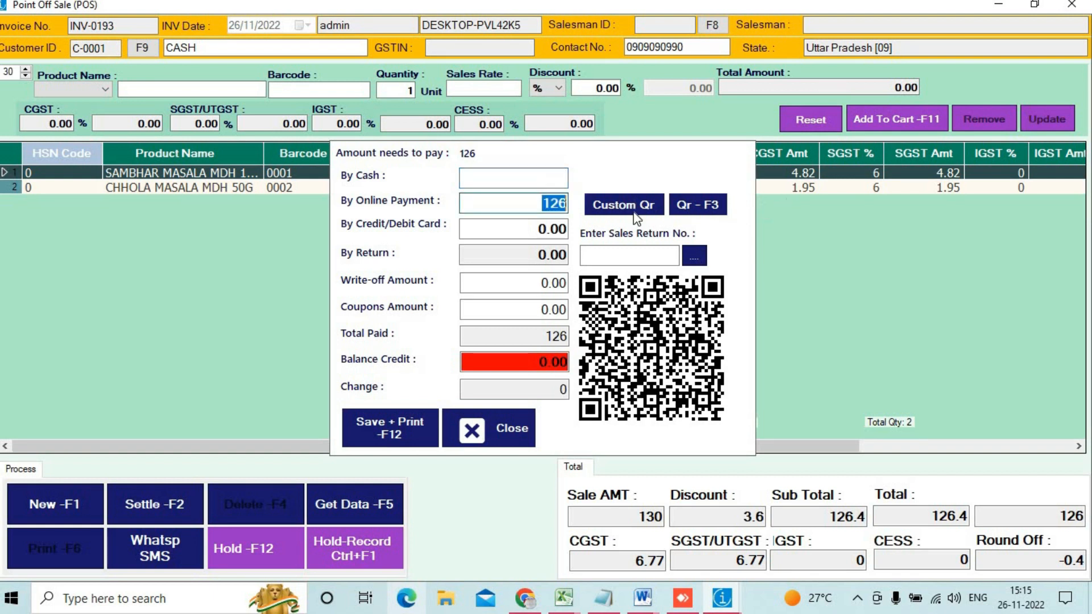
{"action": "left_click", "coordinate": [397, 441]}
{"action": "left_click", "coordinate": [396, 442]}
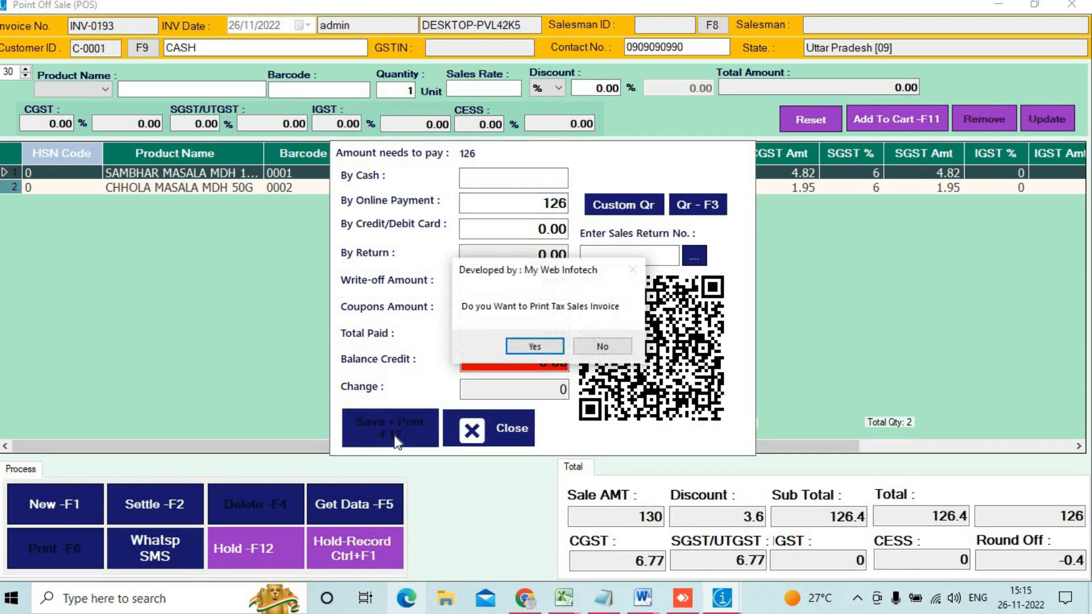
{"action": "key", "text": "Return"}
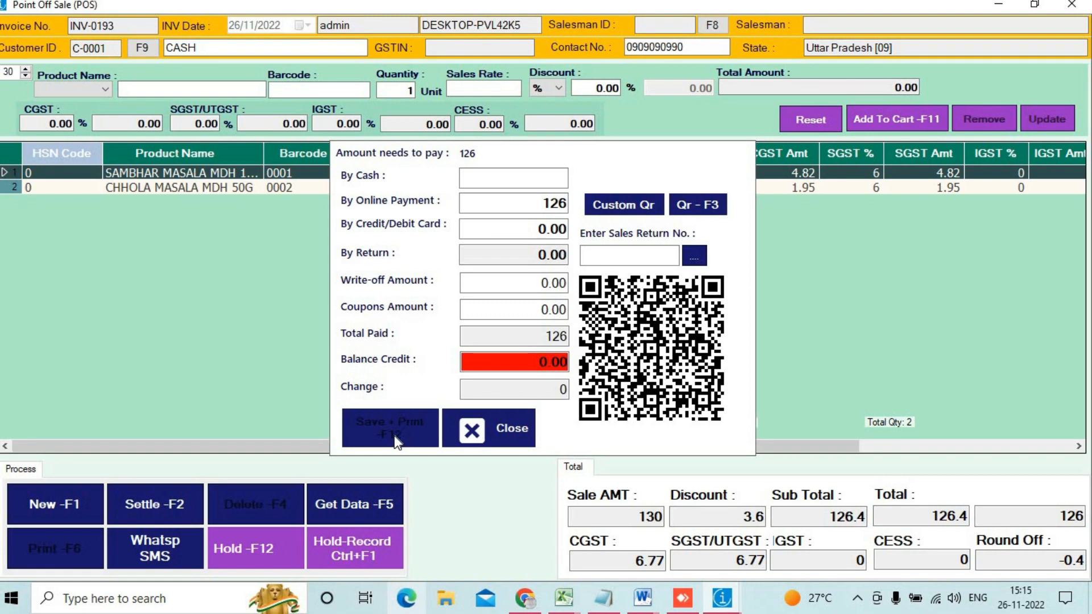
Step: Save the invoice PDF as '34', close the Point Of Sale window and minimise the main menu
{"action": "left_click", "coordinate": [475, 432]}
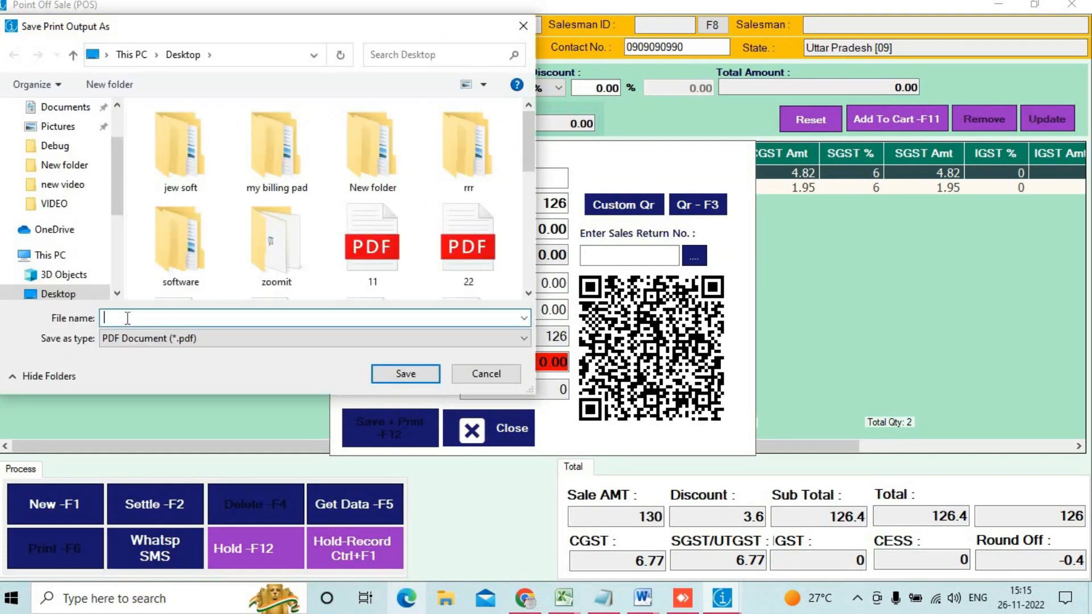
{"action": "type", "text": "34"}
{"action": "key", "text": "Return"}
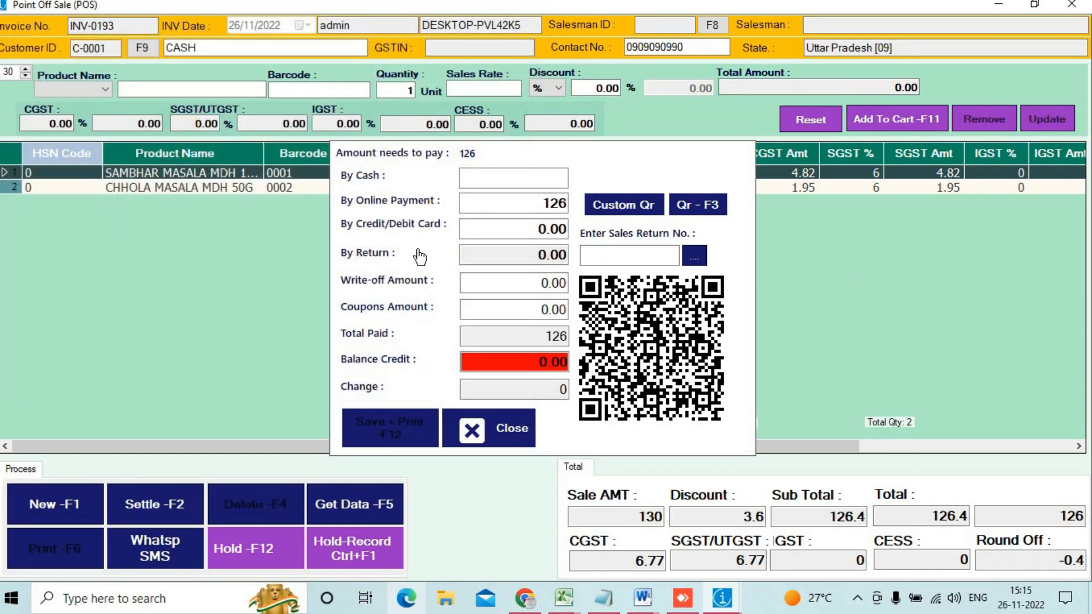
{"action": "left_click", "coordinate": [1070, 10]}
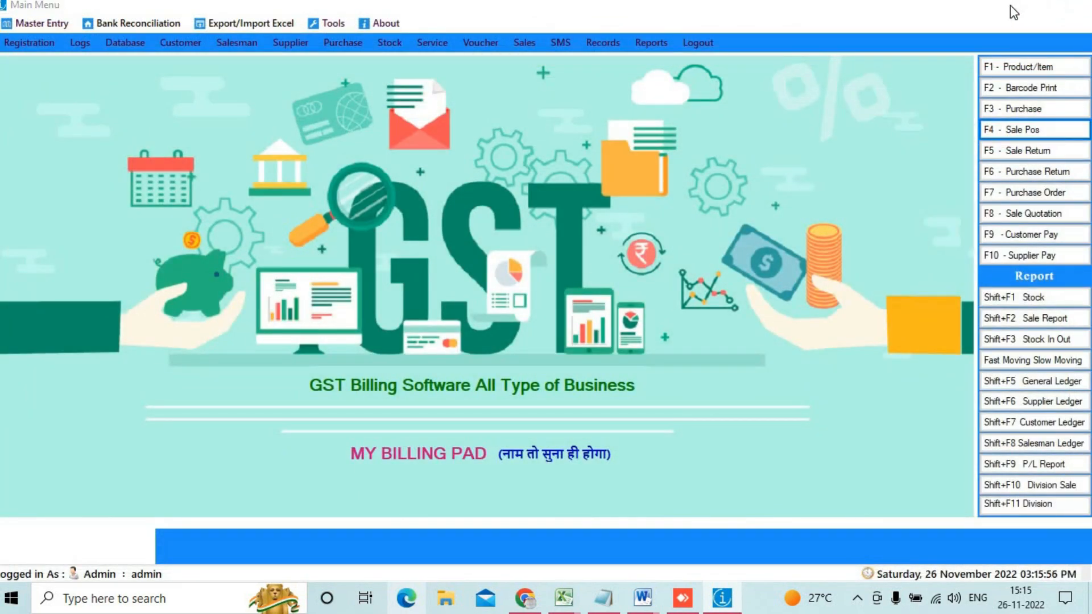
{"action": "left_click", "coordinate": [999, 5]}
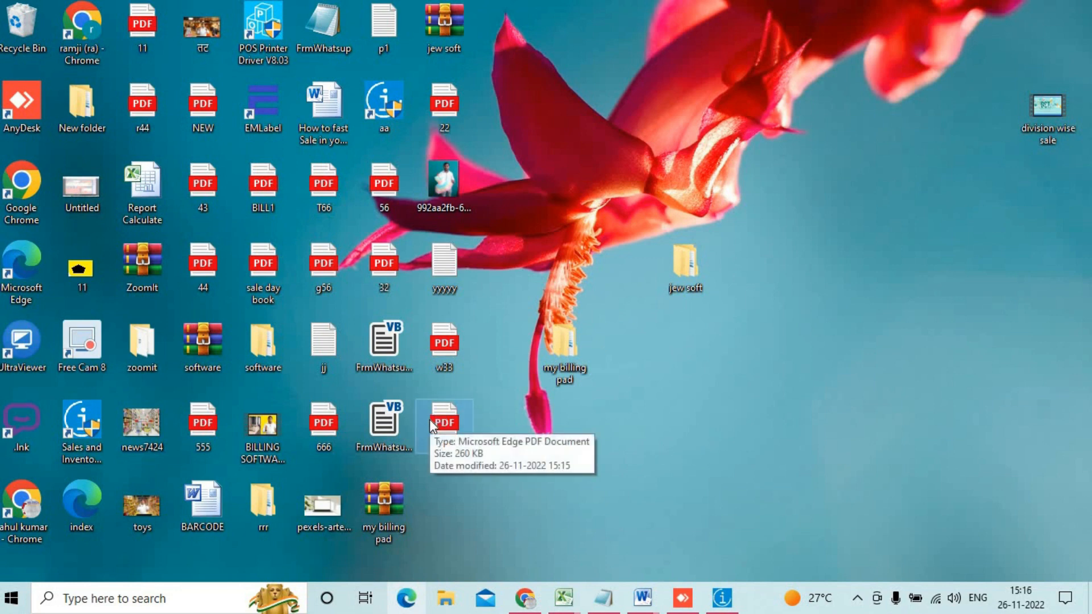
Step: Open 34.pdf from the desktop in Edge and maximize the window
{"action": "double_click", "coordinate": [430, 423]}
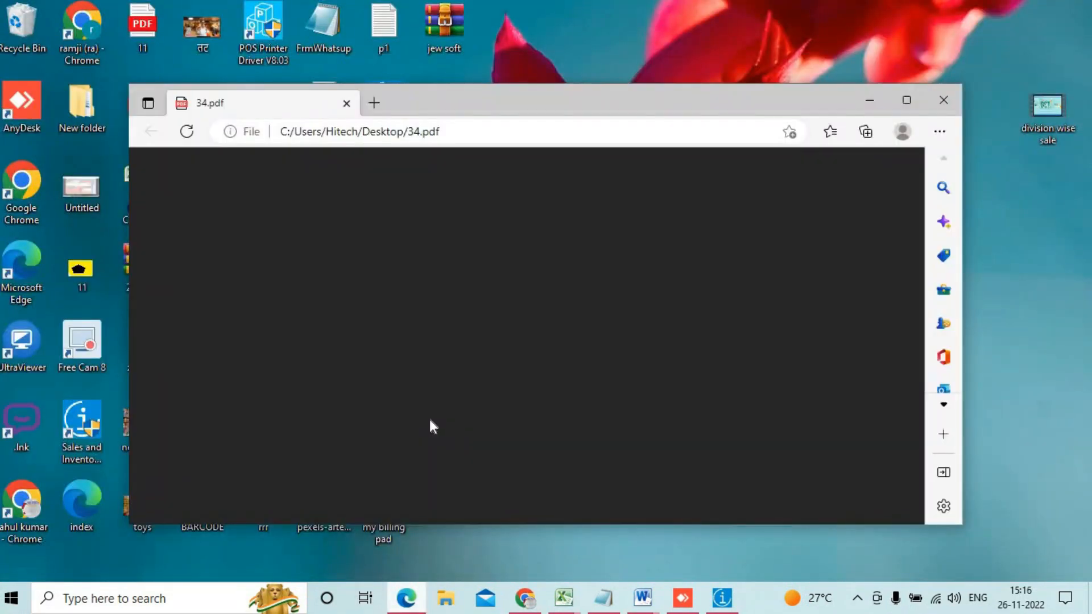
{"action": "left_click", "coordinate": [902, 105]}
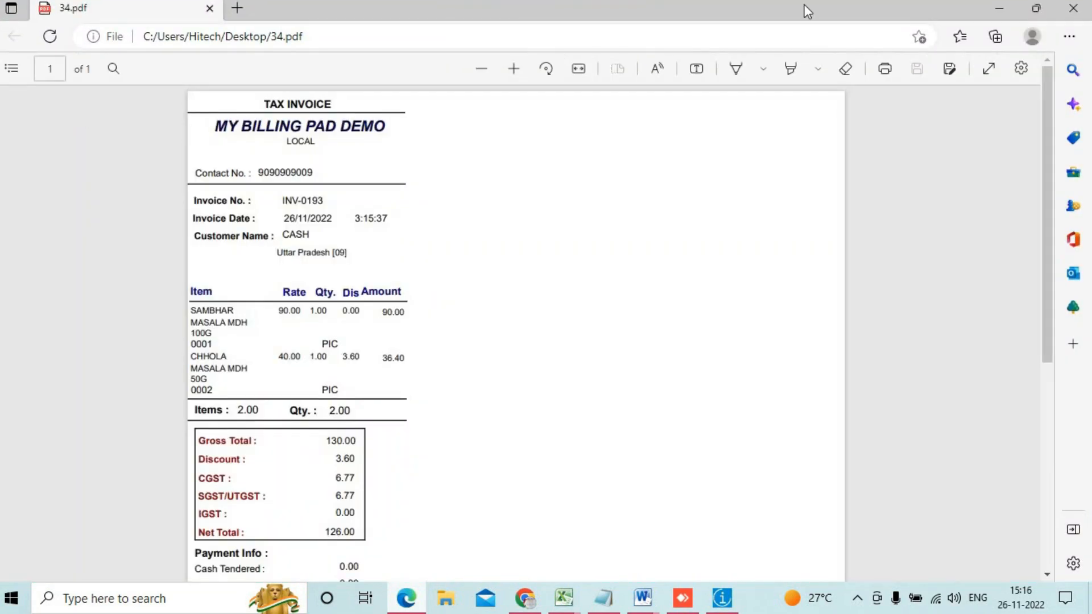
Step: Set the Highlight tool to green with a thicker stroke and highlight the TAX INVOICE heading
{"action": "left_click", "coordinate": [792, 70]}
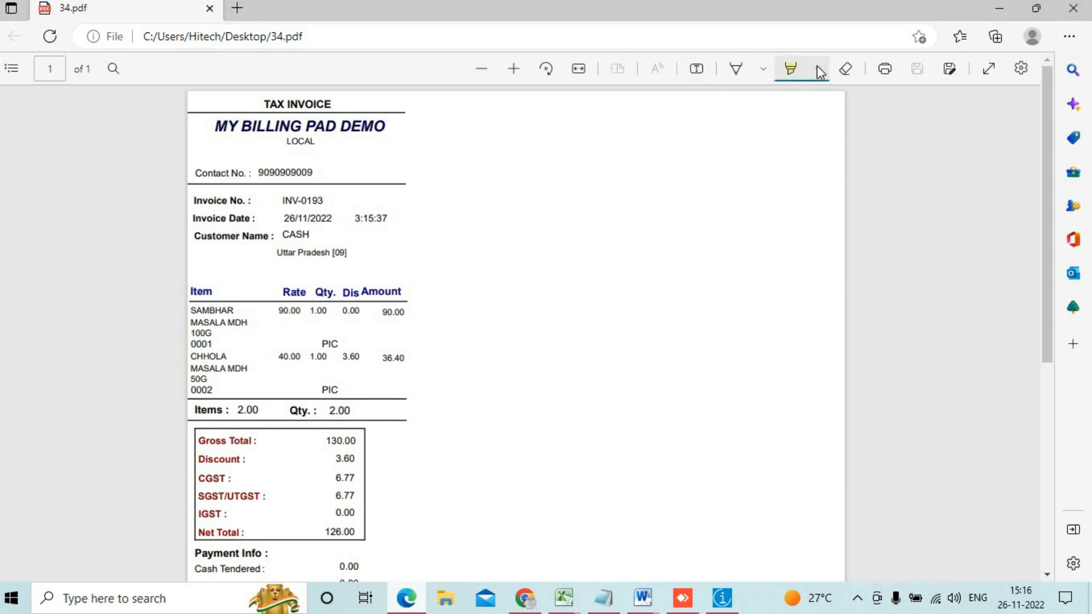
{"action": "left_click", "coordinate": [817, 68]}
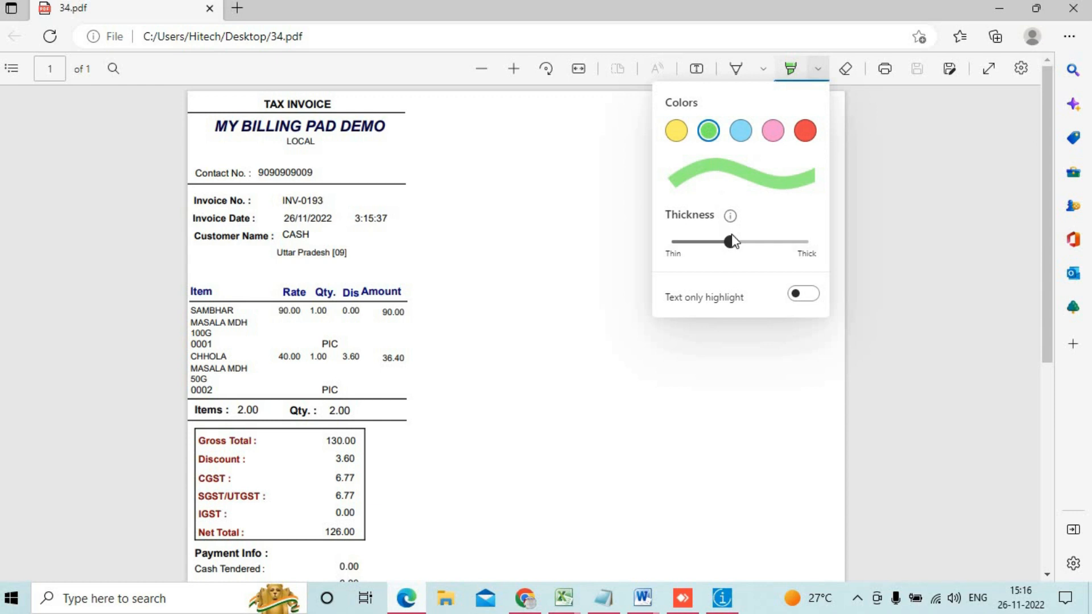
{"action": "left_click_drag", "start_coordinate": [730, 243], "coordinate": [760, 245]}
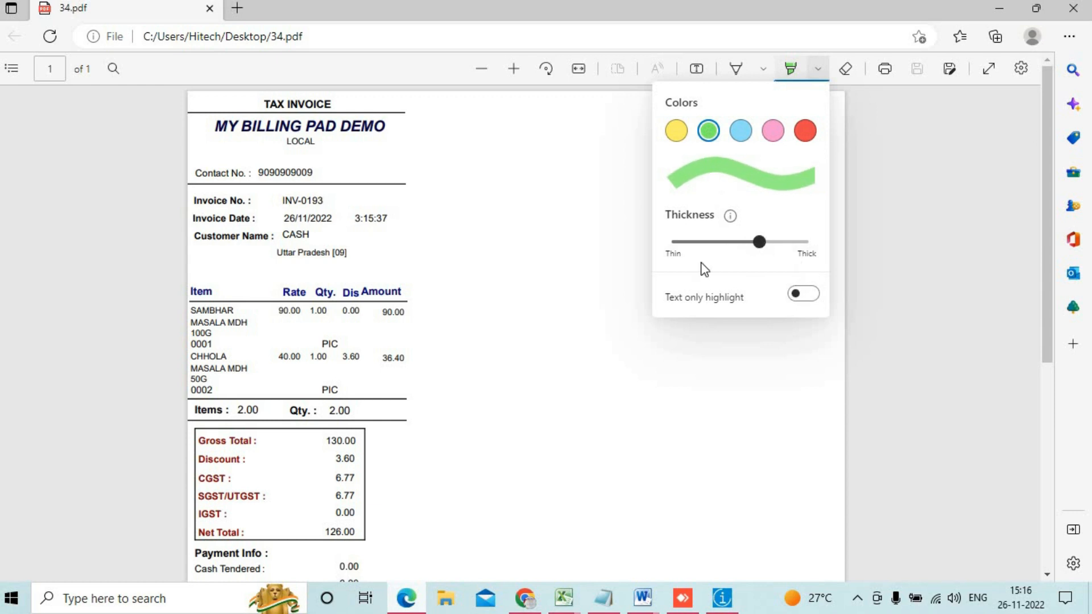
{"action": "left_click_drag", "start_coordinate": [264, 104], "coordinate": [343, 104]}
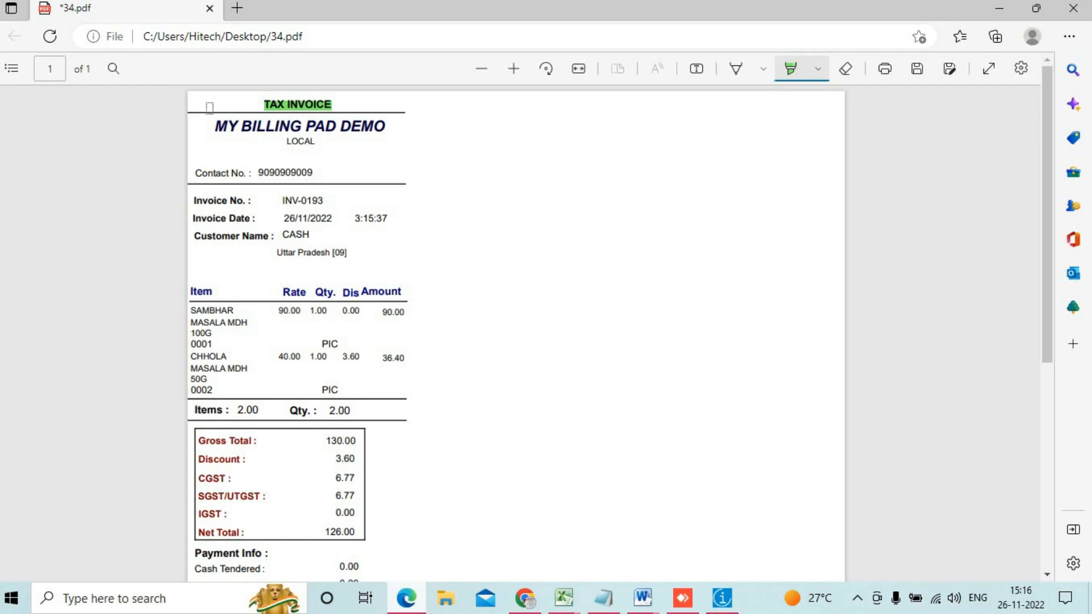
Step: Highlight MY BILLING PAD DEMO, LOCAL, the contact, invoice number, date lines, and CASH in green
{"action": "left_click_drag", "start_coordinate": [206, 124], "coordinate": [389, 126]}
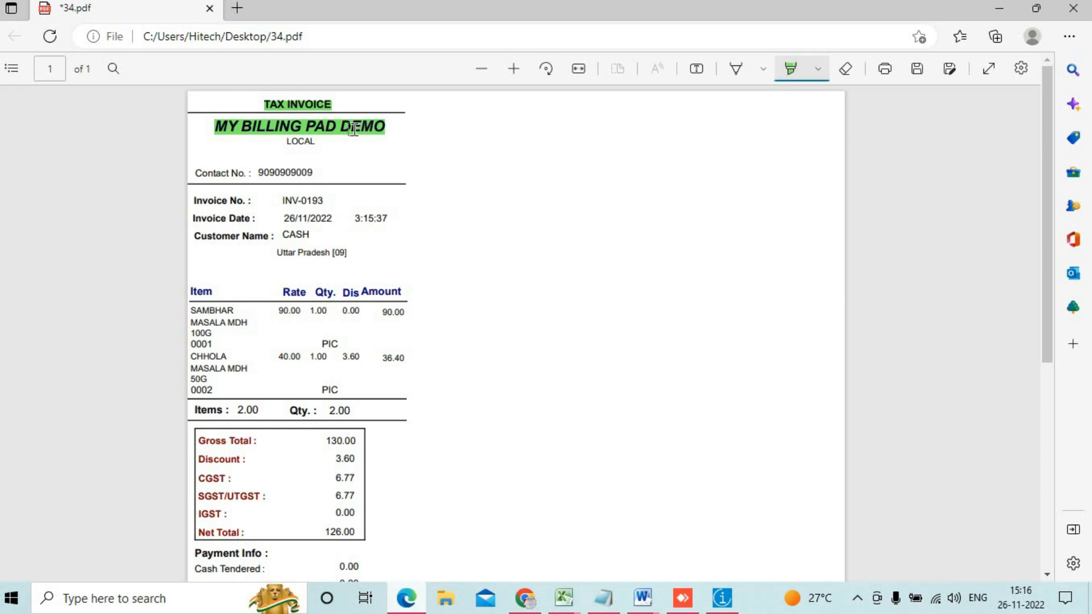
{"action": "left_click_drag", "start_coordinate": [286, 140], "coordinate": [336, 143]}
{"action": "left_click_drag", "start_coordinate": [195, 173], "coordinate": [324, 169]}
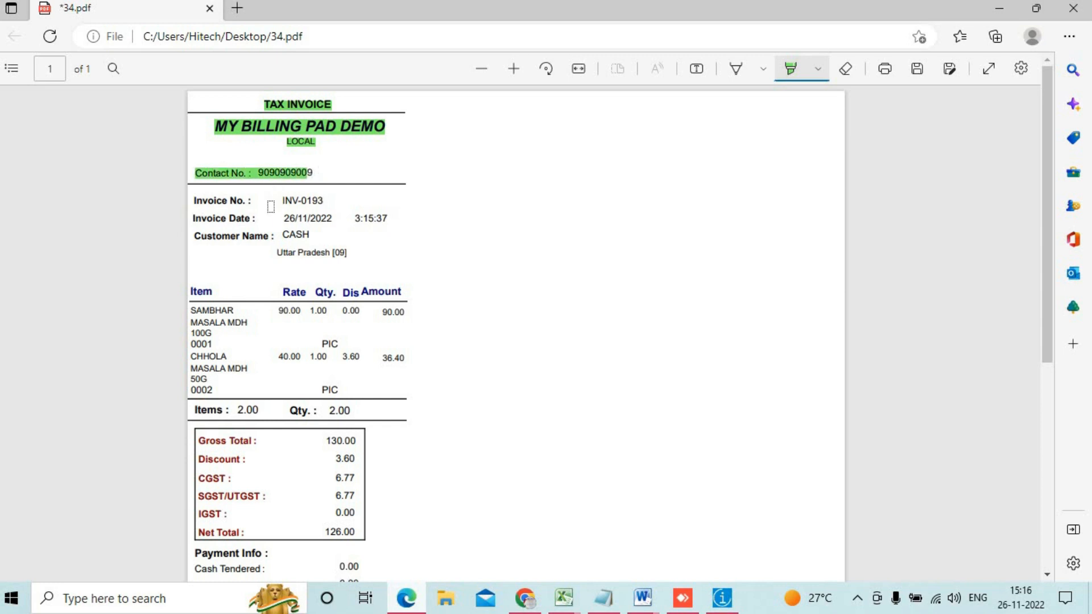
{"action": "mouse_move", "coordinate": [190, 200]}
{"action": "left_mouse_down"}
{"action": "mouse_move", "coordinate": [349, 195]}
{"action": "mouse_move", "coordinate": [340, 203]}
{"action": "left_mouse_up"}
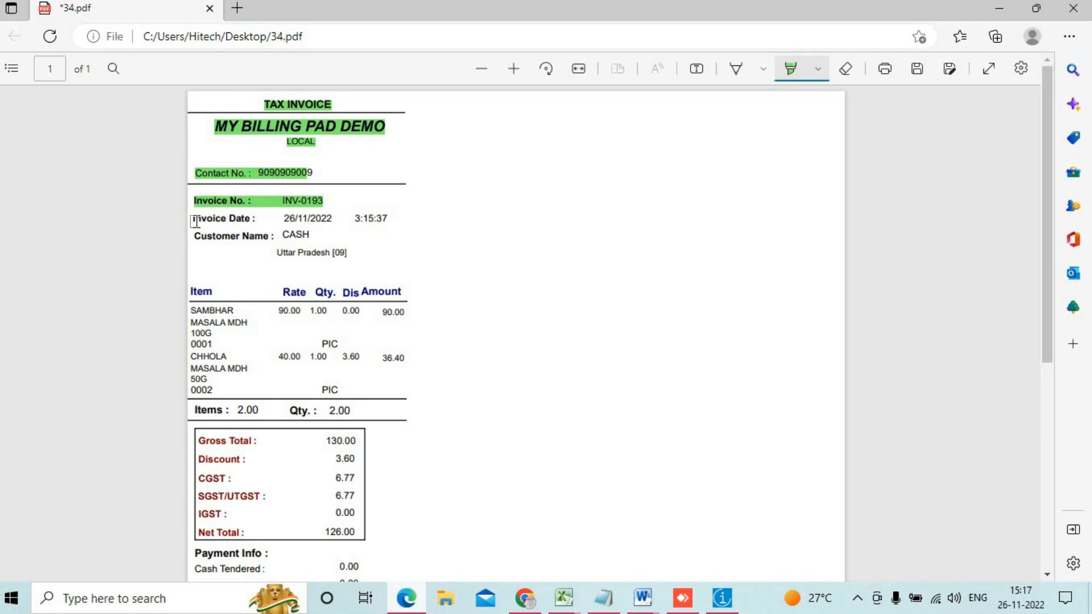
{"action": "left_click_drag", "start_coordinate": [197, 219], "coordinate": [414, 210]}
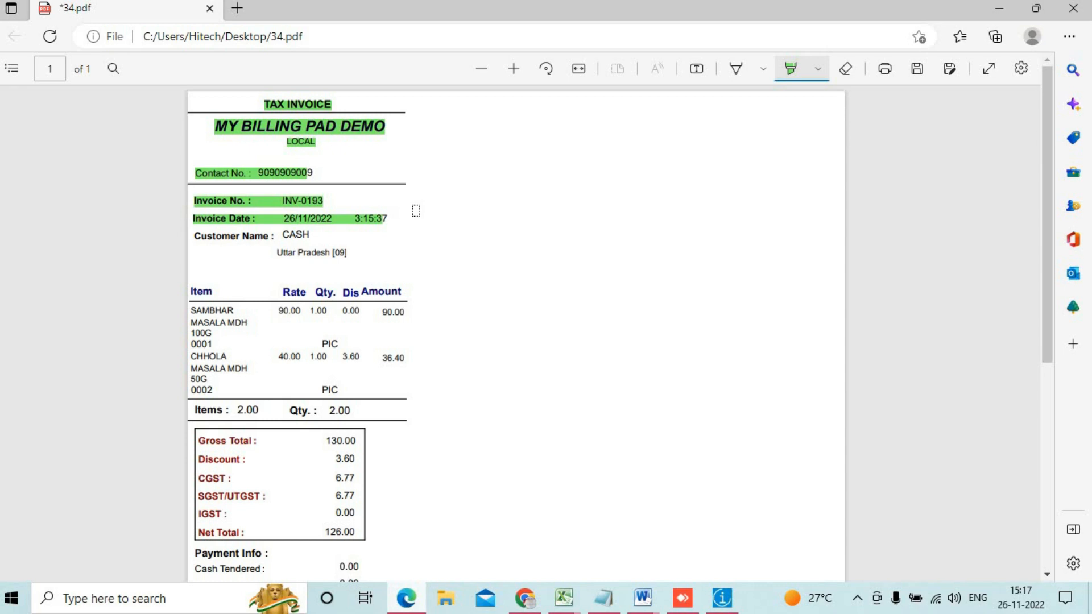
{"action": "mouse_move", "coordinate": [314, 237]}
{"action": "left_mouse_down"}
{"action": "mouse_move", "coordinate": [332, 254]}
{"action": "mouse_move", "coordinate": [277, 255]}
{"action": "left_mouse_up"}
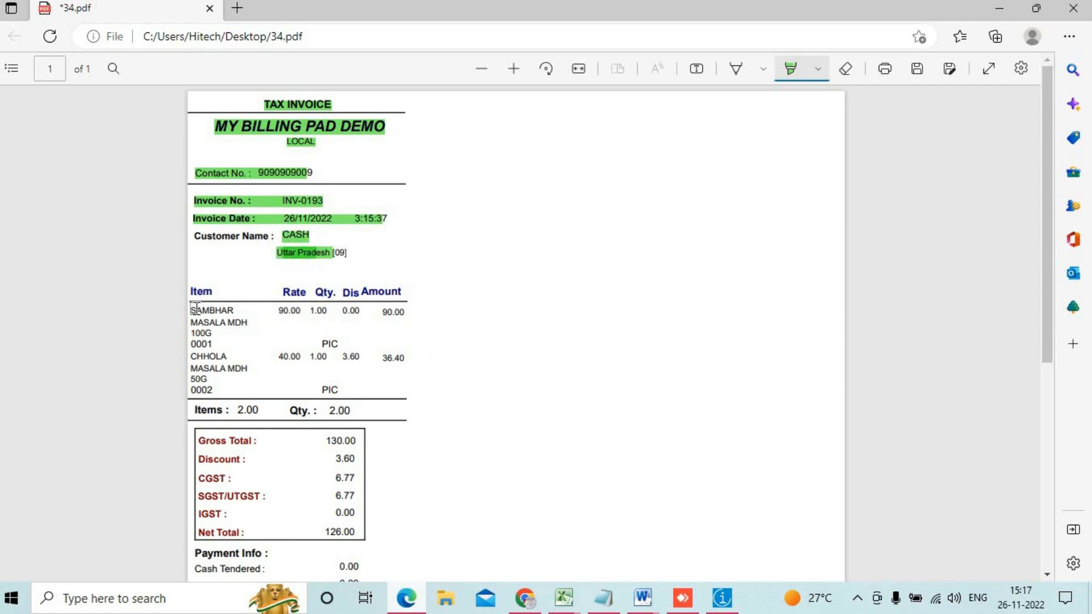
Step: Highlight the SAMBHAR MASALA and CHHOLA item rows, then the Items 2.00 and Qty. 2.00 totals
{"action": "mouse_move", "coordinate": [193, 311]}
{"action": "left_mouse_down"}
{"action": "mouse_move", "coordinate": [263, 319]}
{"action": "mouse_move", "coordinate": [237, 320]}
{"action": "mouse_move", "coordinate": [254, 321]}
{"action": "mouse_move", "coordinate": [351, 309]}
{"action": "left_mouse_up"}
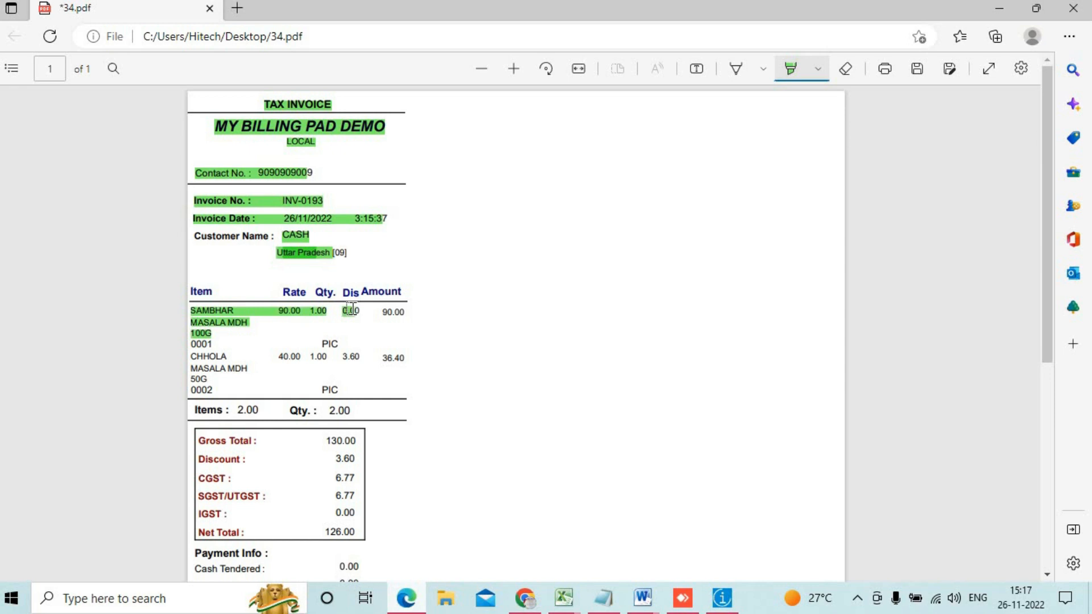
{"action": "left_click_drag", "start_coordinate": [351, 309], "coordinate": [415, 310]}
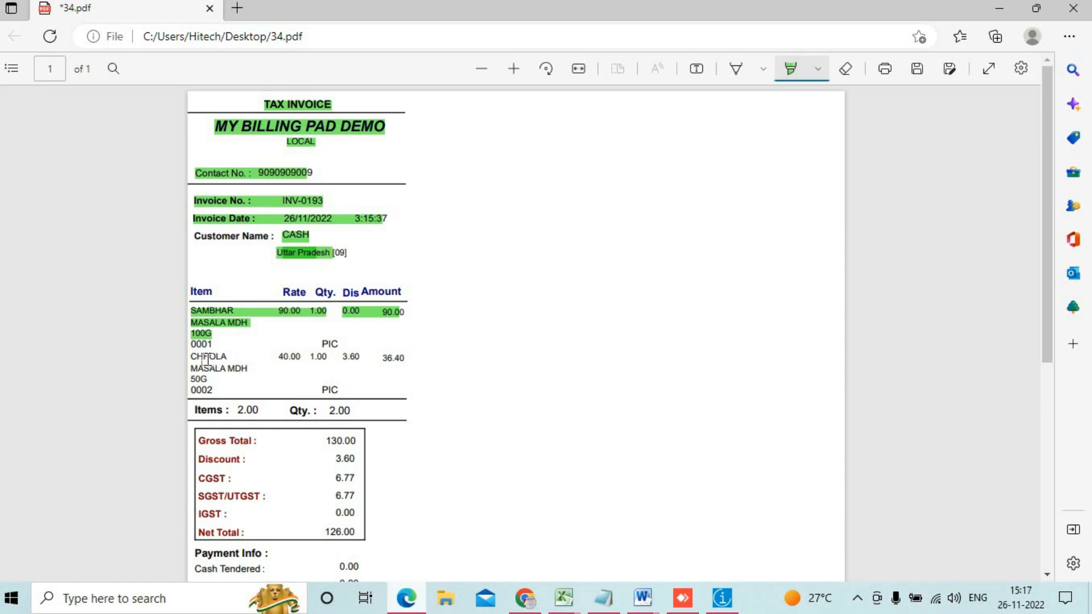
{"action": "left_click_drag", "start_coordinate": [198, 364], "coordinate": [335, 361]}
{"action": "left_click", "coordinate": [332, 359]}
{"action": "left_click_drag", "start_coordinate": [347, 359], "coordinate": [360, 359]}
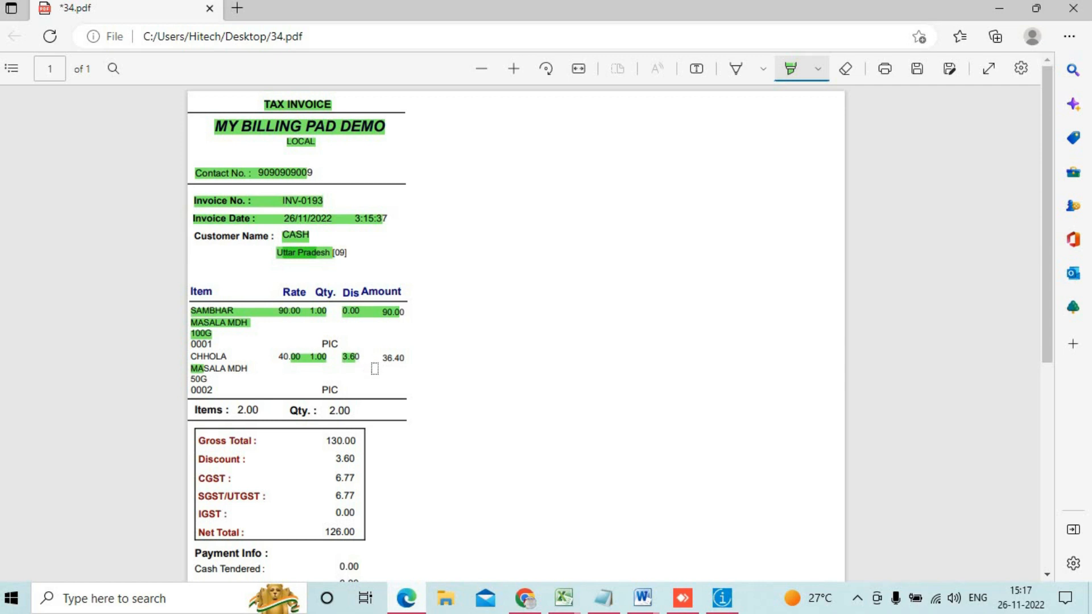
{"action": "left_click_drag", "start_coordinate": [382, 359], "coordinate": [400, 360]}
{"action": "scroll", "coordinate": [391, 367], "scroll_direction": "down", "scroll_amount": 3}
{"action": "left_click_drag", "start_coordinate": [190, 251], "coordinate": [351, 253]}
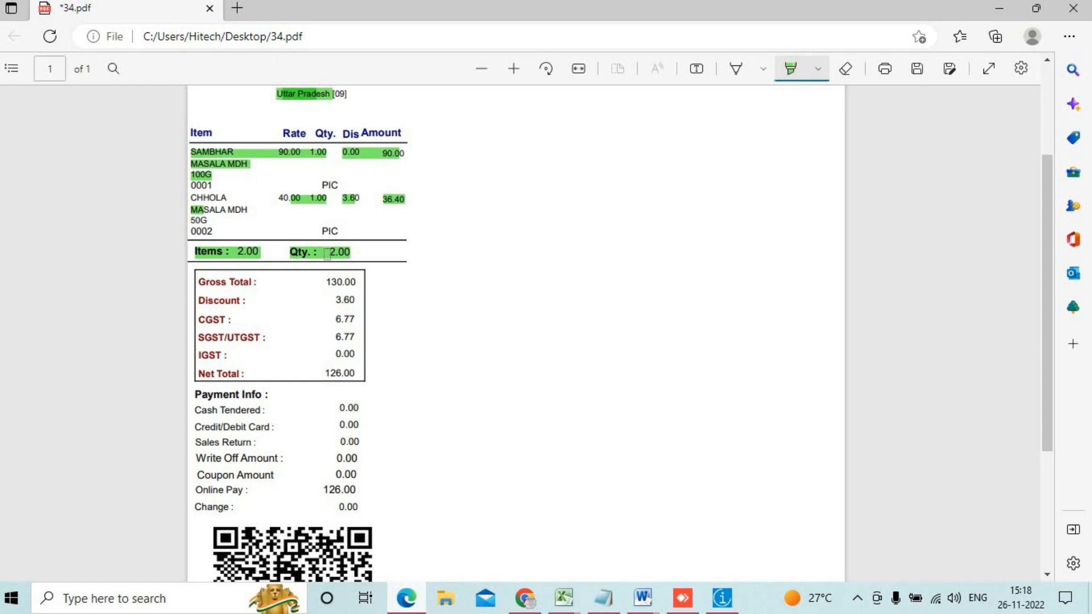
Step: Highlight the total labels, discount 3.60, CGST 6.77, SGST 6.77 and IGST rows in green
{"action": "left_click_drag", "start_coordinate": [199, 282], "coordinate": [358, 278]}
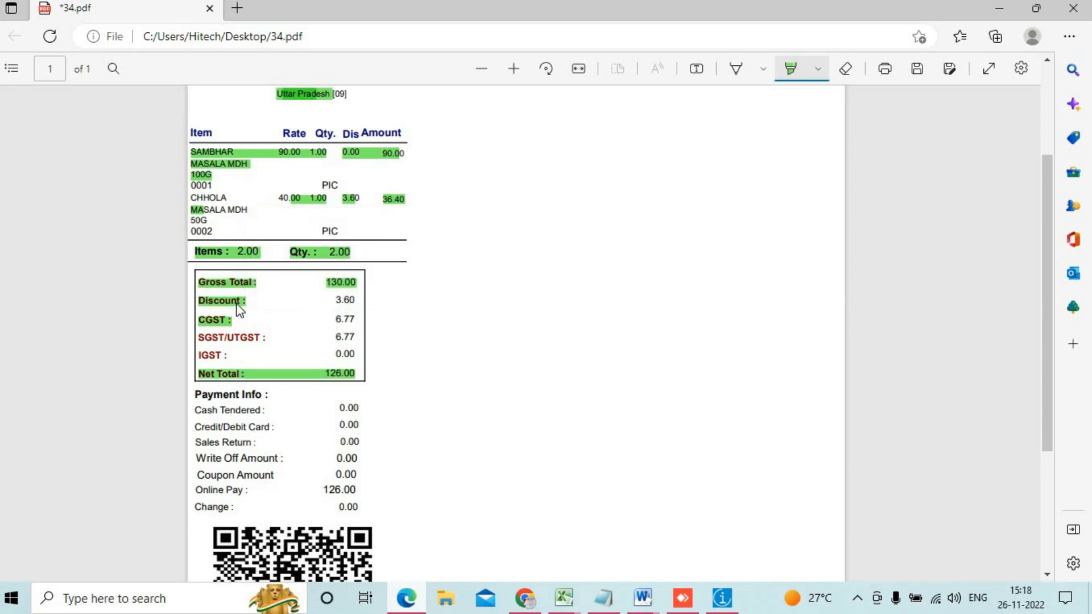
{"action": "left_click_drag", "start_coordinate": [258, 299], "coordinate": [408, 300]}
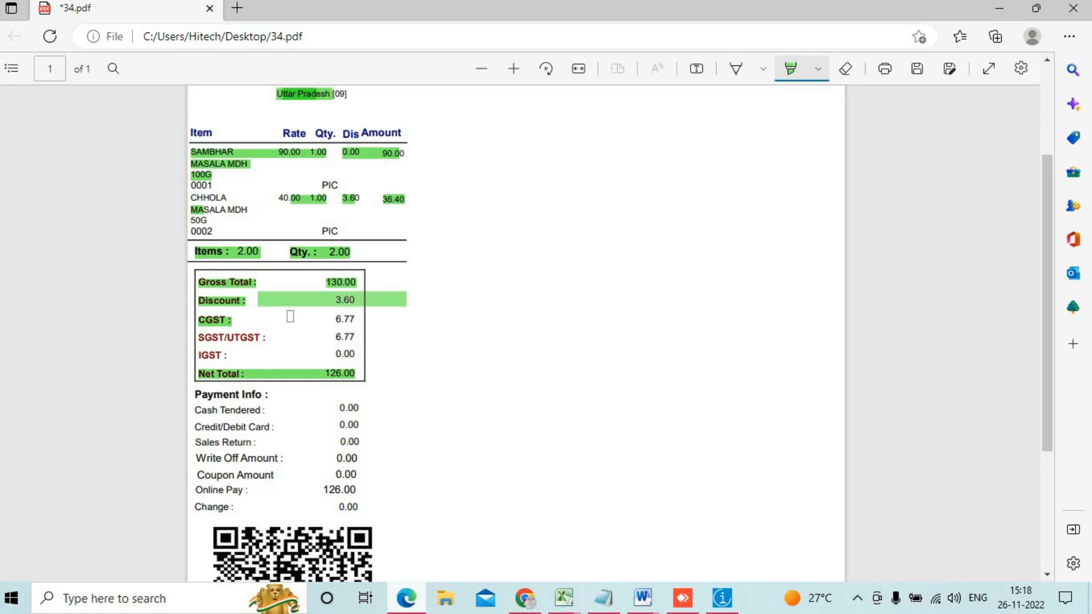
{"action": "left_click_drag", "start_coordinate": [290, 316], "coordinate": [384, 317]}
{"action": "left_click_drag", "start_coordinate": [308, 332], "coordinate": [405, 328]}
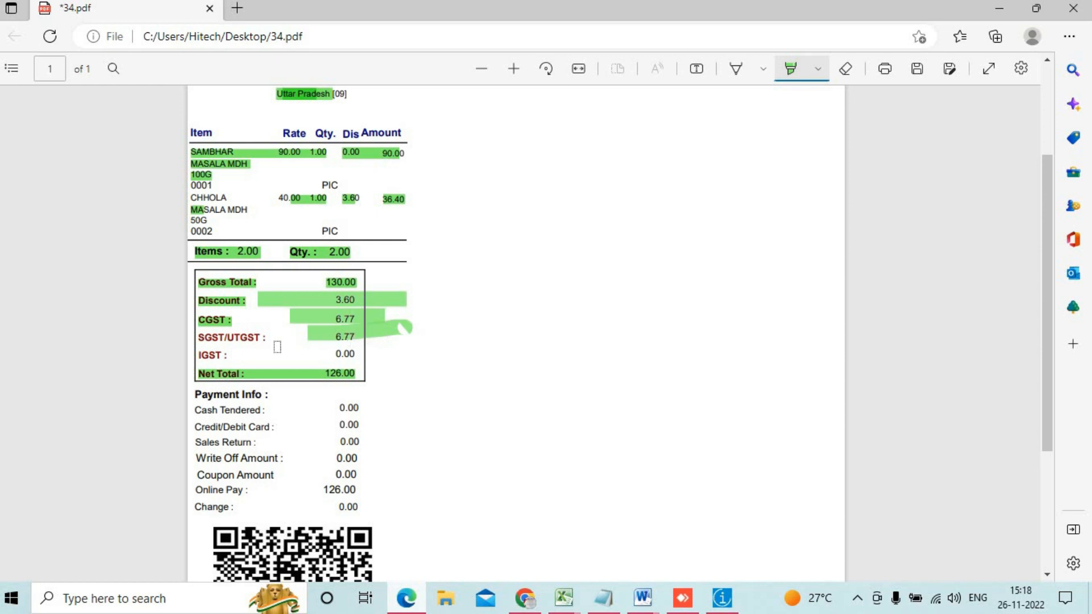
{"action": "left_click_drag", "start_coordinate": [260, 355], "coordinate": [466, 360]}
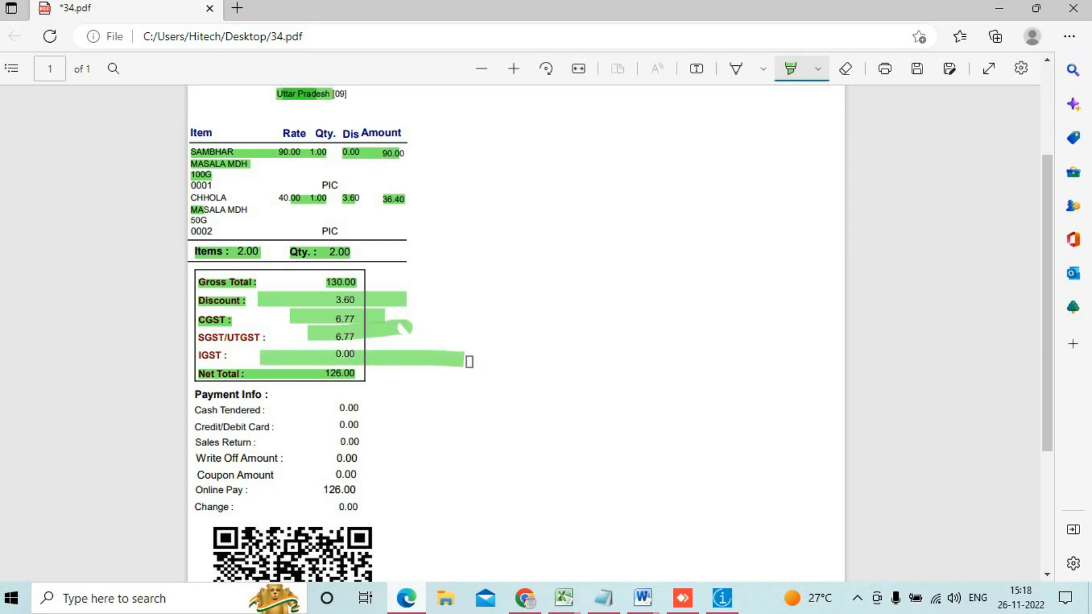
Step: Mark the Online Pay 126.00, QR code and terms, then close the PDF without saving
{"action": "scroll", "coordinate": [251, 401], "scroll_direction": "down", "scroll_amount": 4}
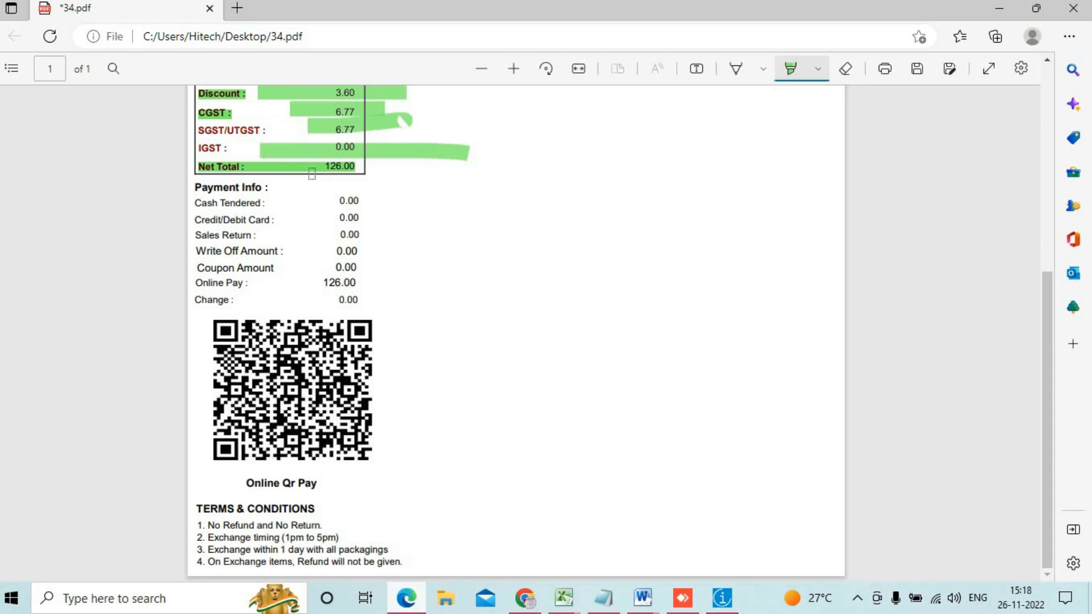
{"action": "left_click_drag", "start_coordinate": [315, 285], "coordinate": [356, 283]}
{"action": "left_click_drag", "start_coordinate": [218, 326], "coordinate": [409, 424]}
{"action": "mouse_move", "coordinate": [328, 340]}
{"action": "left_mouse_down"}
{"action": "mouse_move", "coordinate": [364, 449]}
{"action": "mouse_move", "coordinate": [544, 277]}
{"action": "left_mouse_up"}
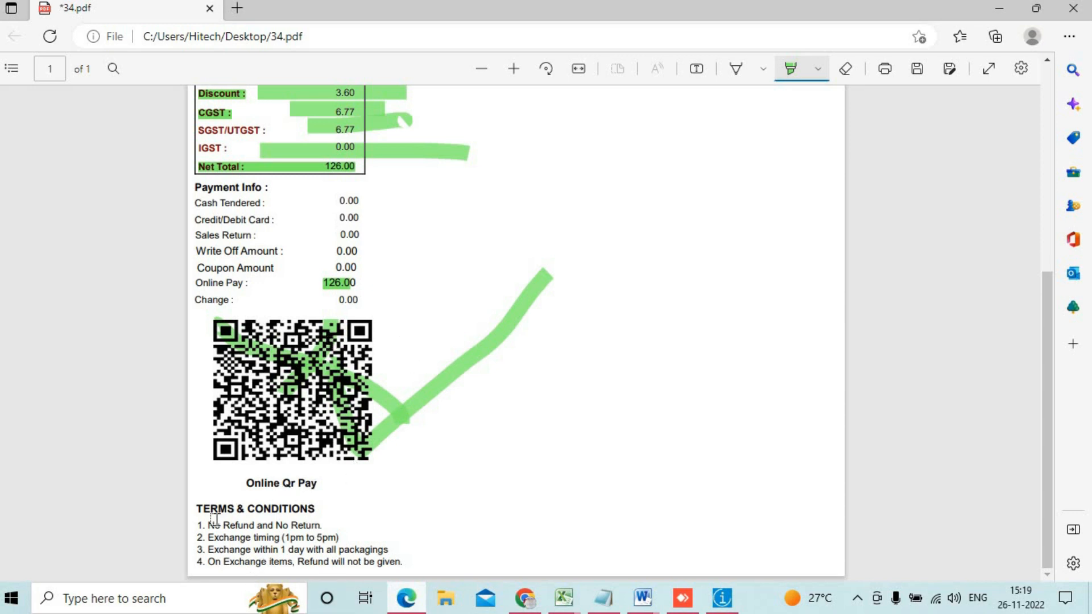
{"action": "mouse_move", "coordinate": [191, 509]}
{"action": "left_mouse_down"}
{"action": "mouse_move", "coordinate": [329, 553]}
{"action": "mouse_move", "coordinate": [415, 562]}
{"action": "left_mouse_up"}
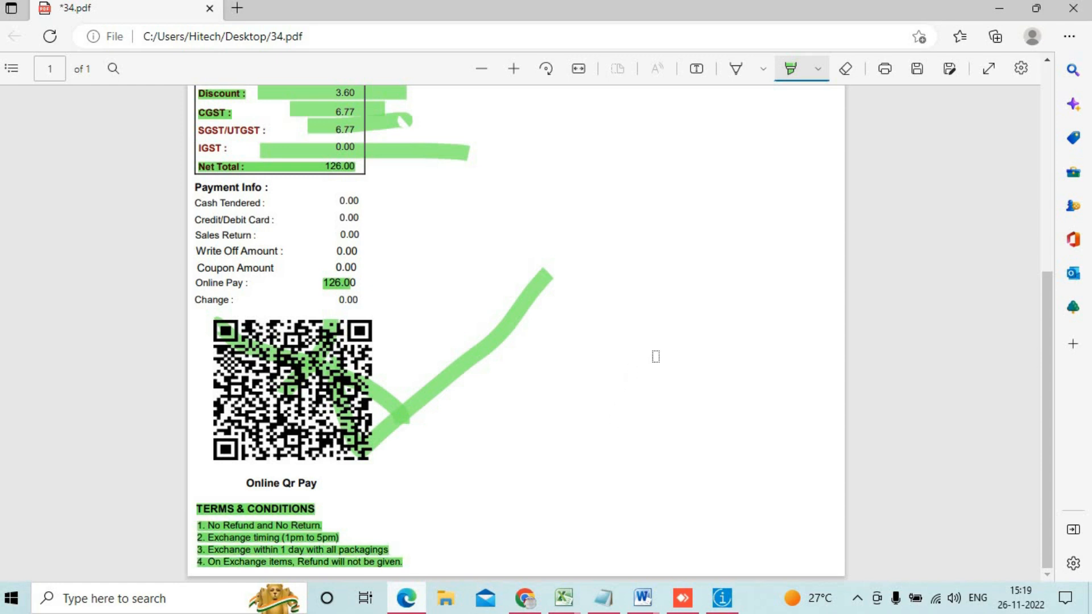
{"action": "left_click", "coordinate": [1066, 20]}
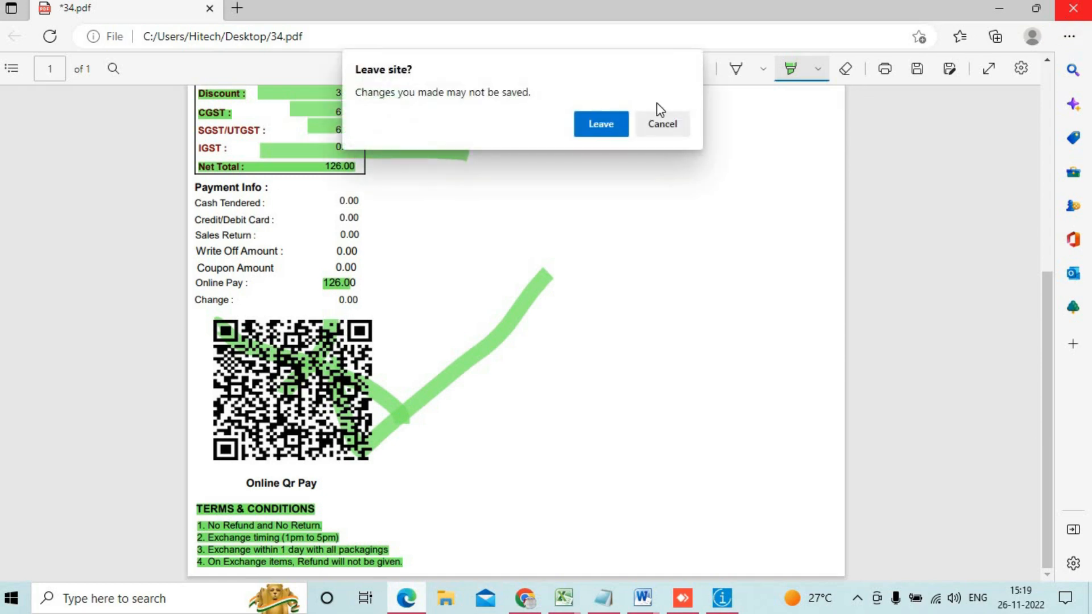
{"action": "left_click", "coordinate": [597, 126]}
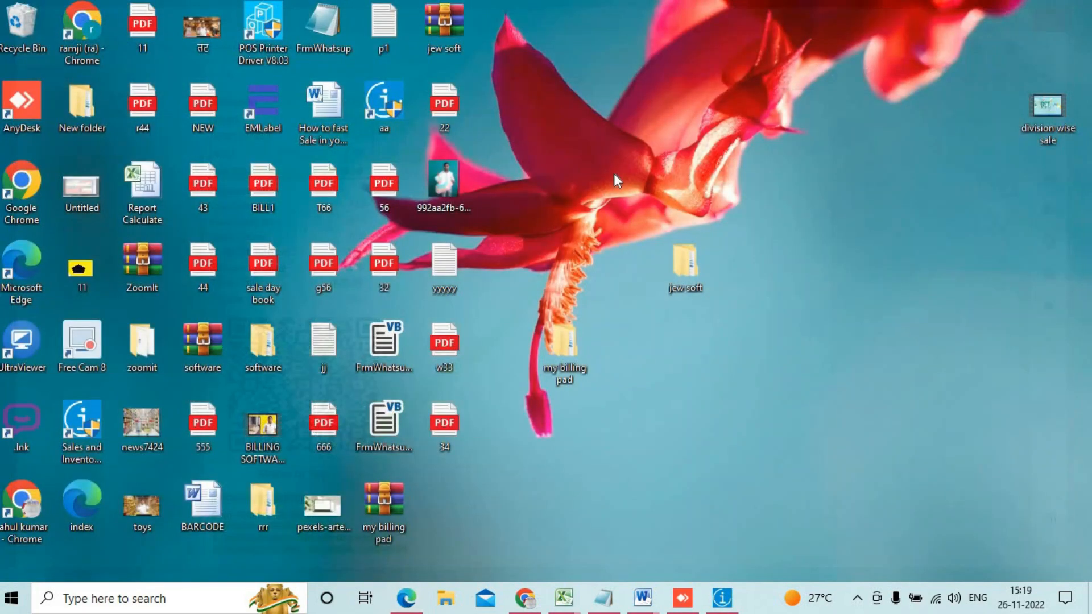
Step: Bring My Billing Pad back and open a maximized Point of Sale bill INV-0194
{"action": "left_click", "coordinate": [725, 600]}
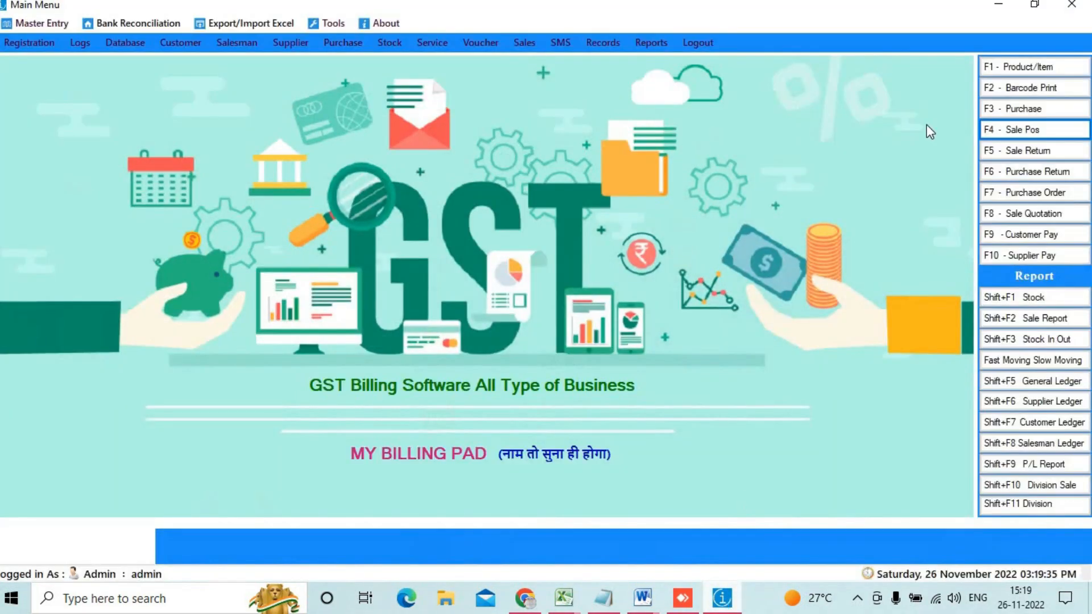
{"action": "left_click", "coordinate": [1011, 121]}
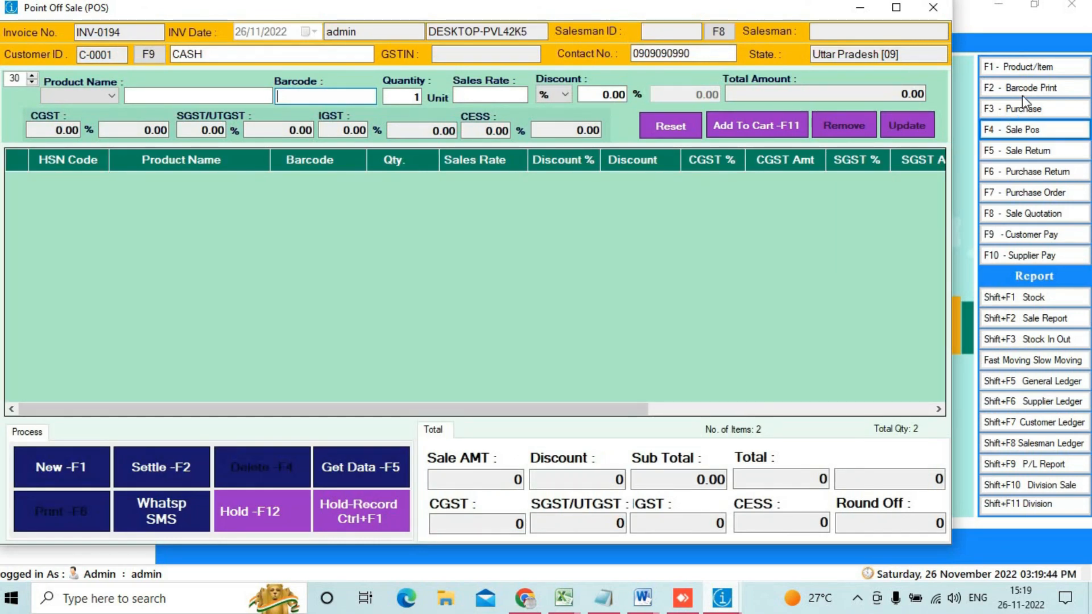
{"action": "left_click", "coordinate": [896, 8]}
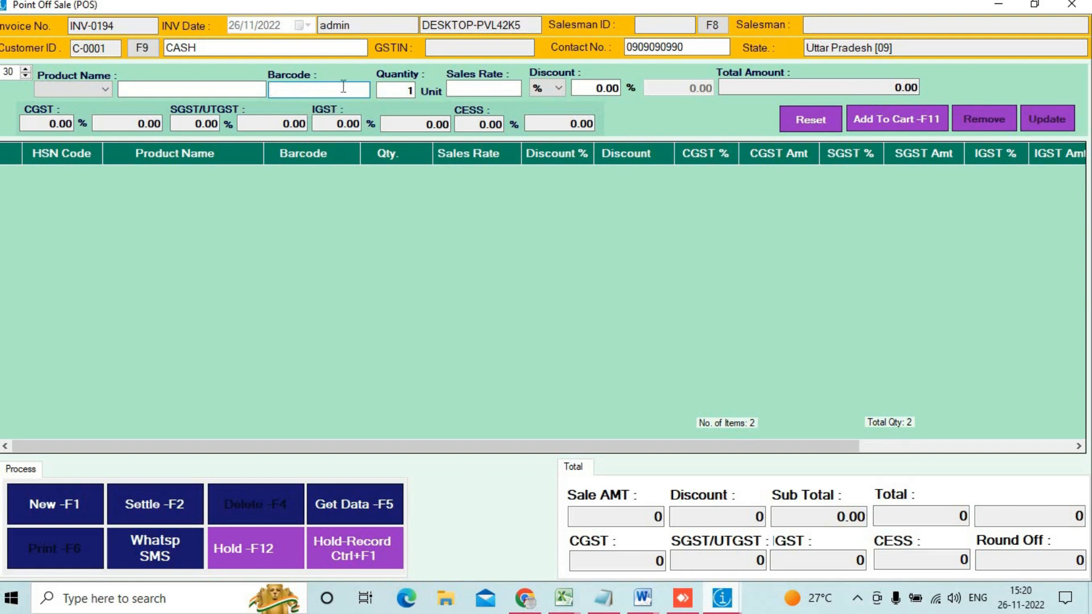
Step: Add the barcode 0001 item to the bill with a 2% discount
{"action": "type", "text": "0001"}
{"action": "key", "text": "Return"}
{"action": "left_click", "coordinate": [264, 173]}
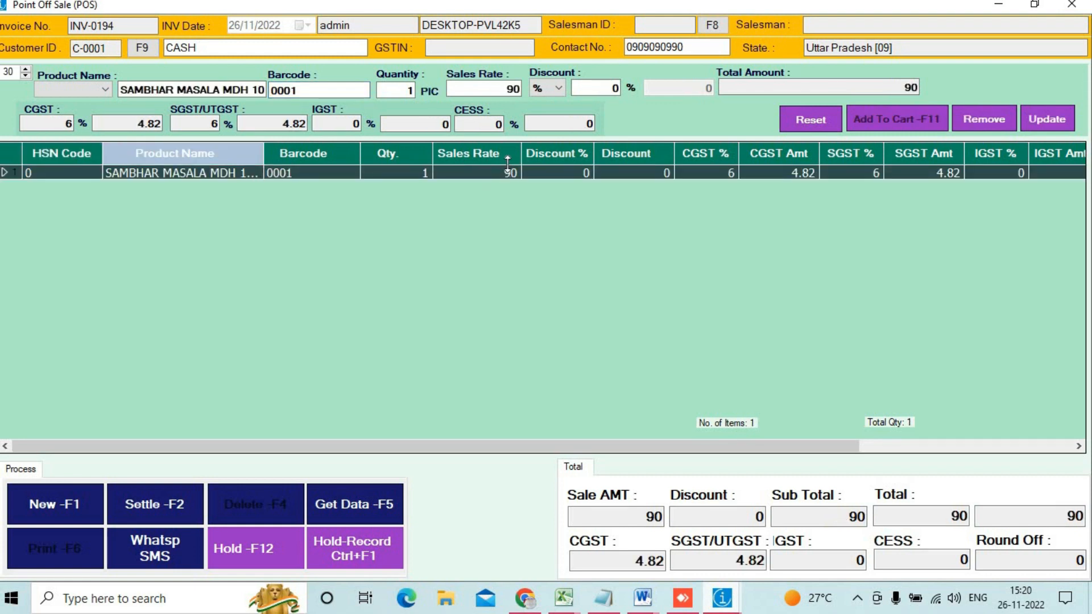
{"action": "left_click", "coordinate": [591, 83]}
{"action": "key", "text": "BackSpace"}
{"action": "type", "text": "2"}
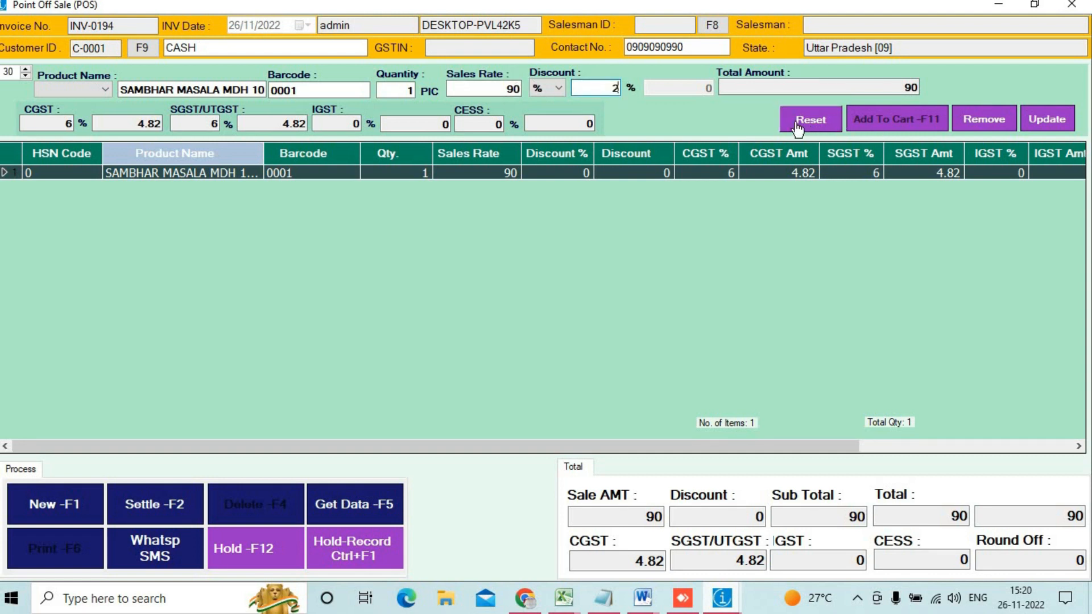
{"action": "key", "text": "Tab"}
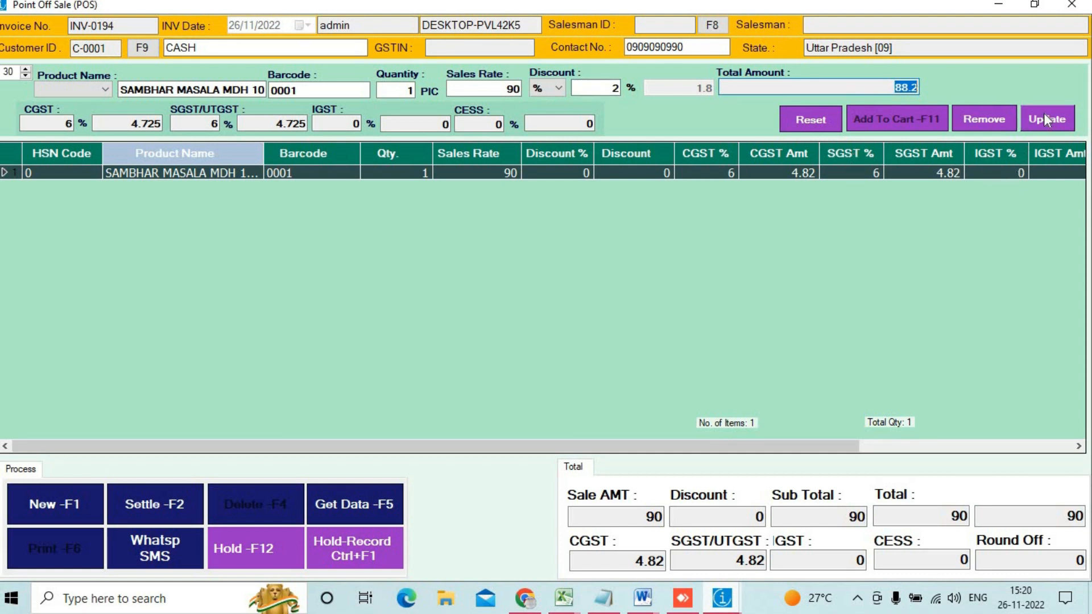
{"action": "left_click", "coordinate": [1045, 120]}
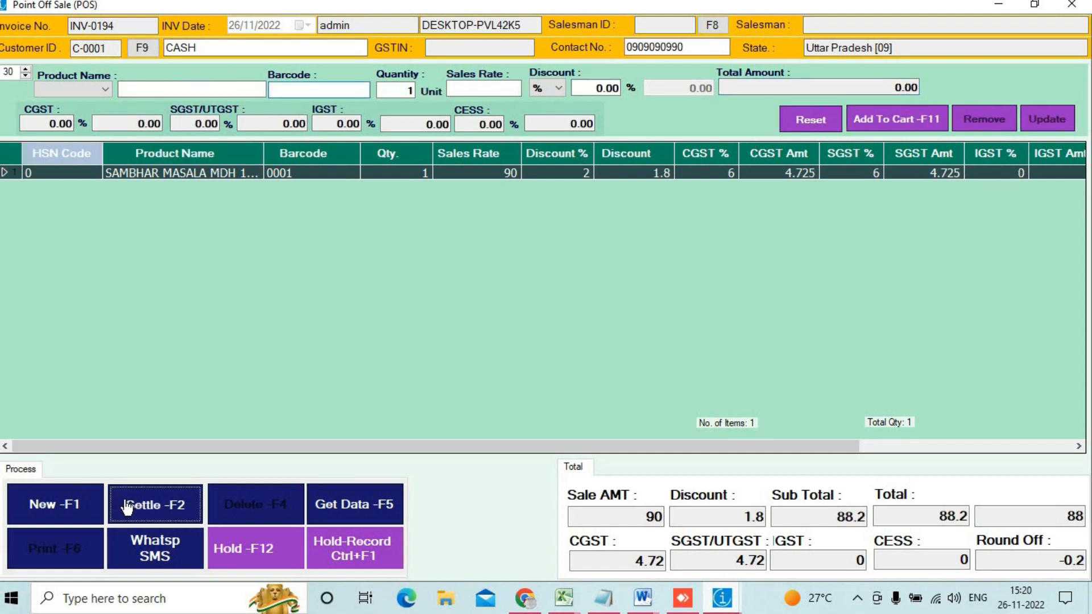
Step: Settle the 88 bill as 85 cash plus 3 write-off and save it without printing
{"action": "left_click", "coordinate": [128, 506]}
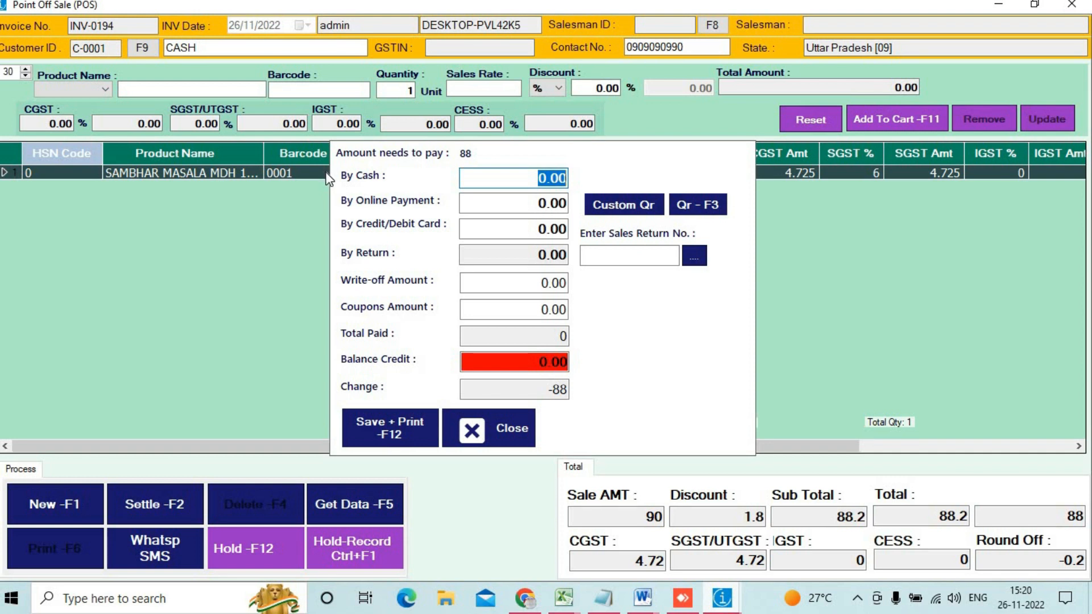
{"action": "left_click", "coordinate": [326, 174]}
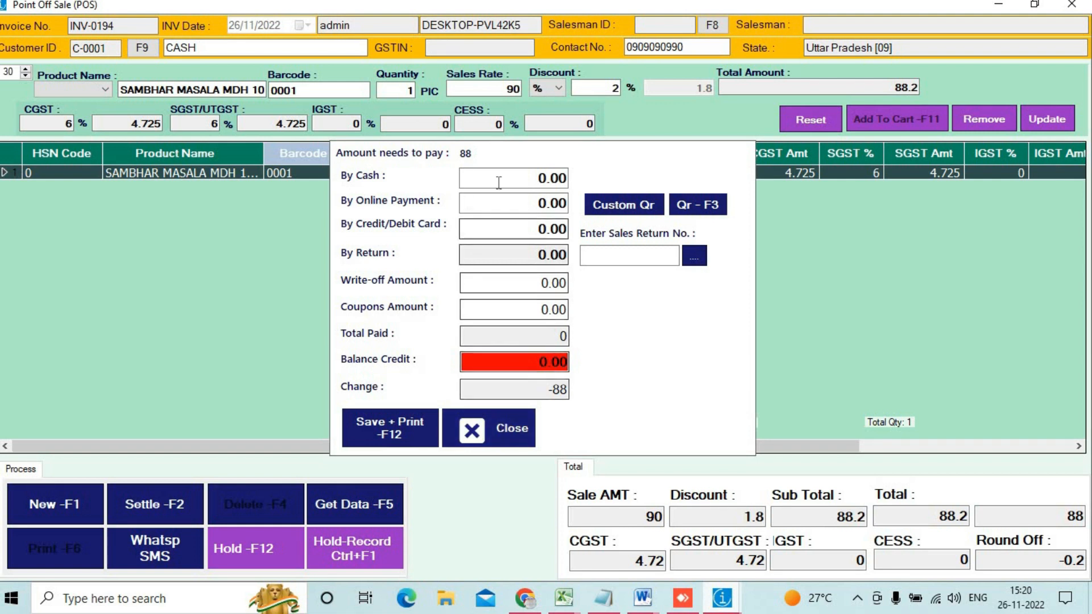
{"action": "left_click", "coordinate": [519, 180]}
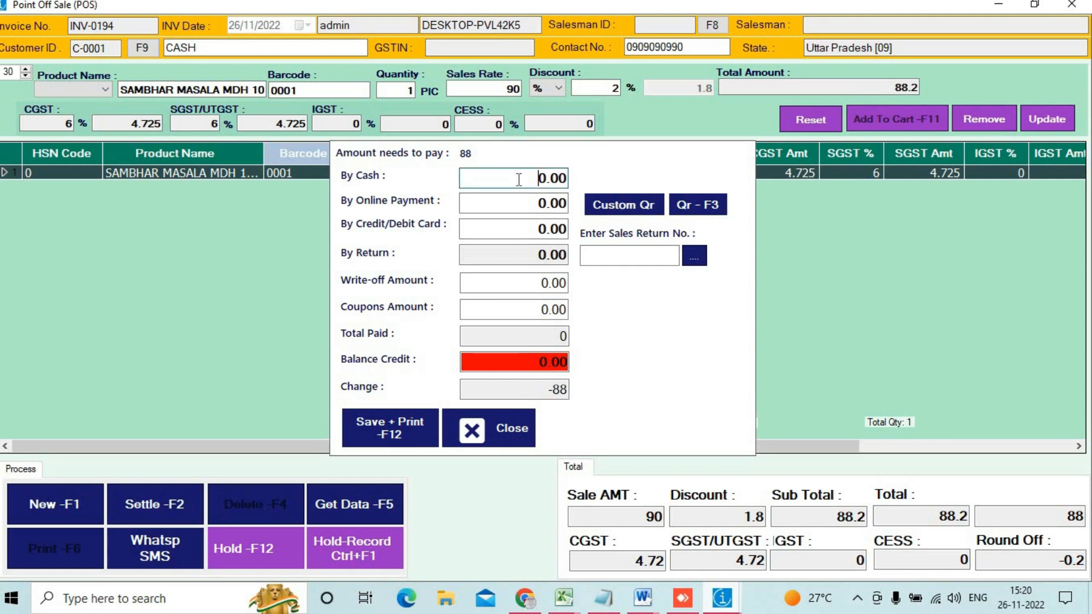
{"action": "left_click_drag", "start_coordinate": [518, 180], "coordinate": [580, 186]}
{"action": "type", "text": "85"}
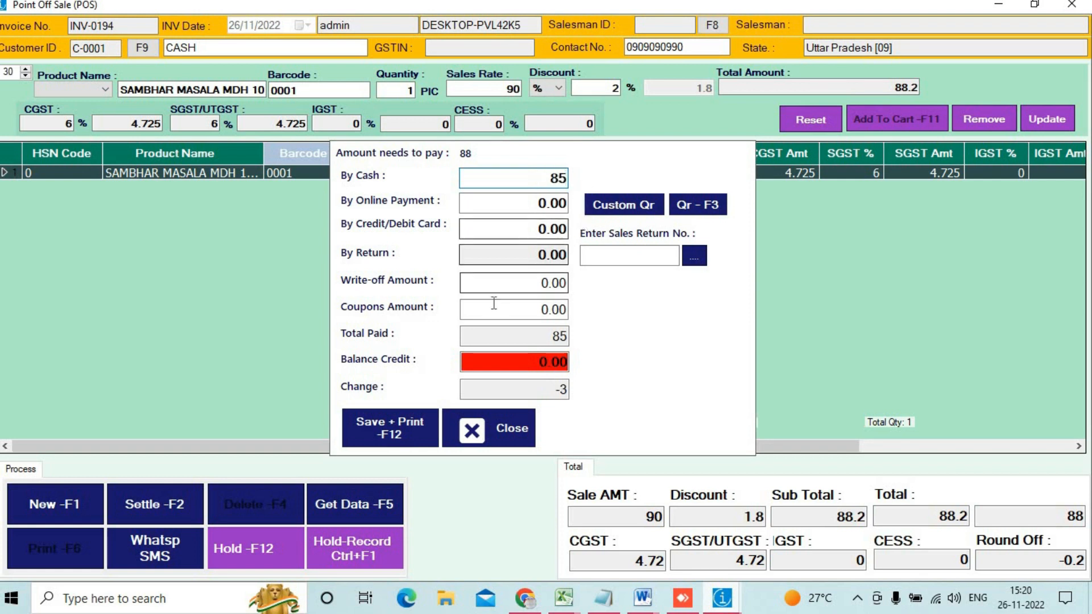
{"action": "left_click", "coordinate": [504, 283]}
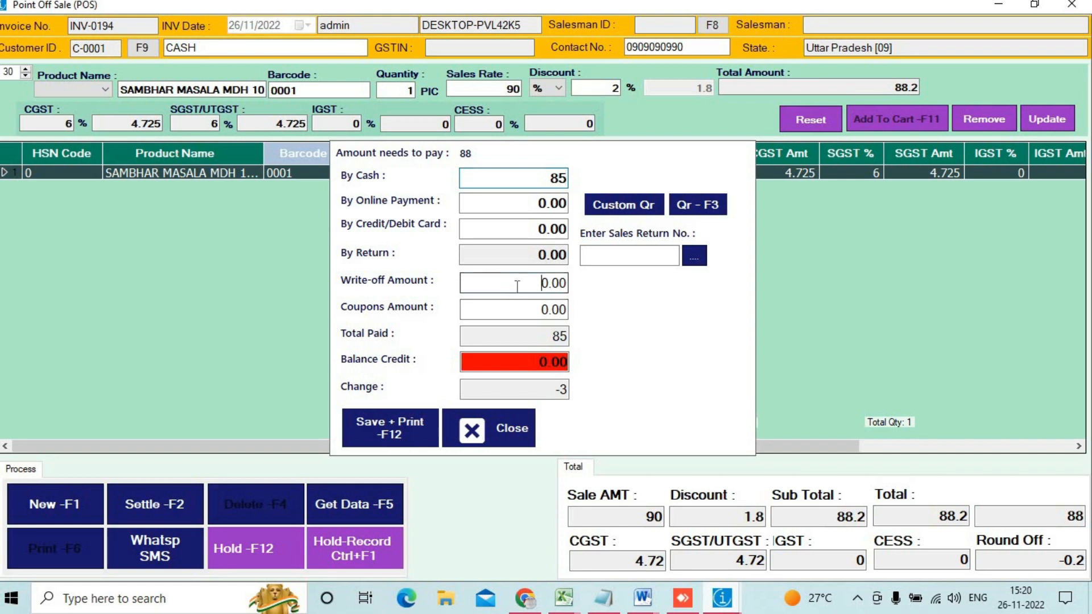
{"action": "type", "text": "3"}
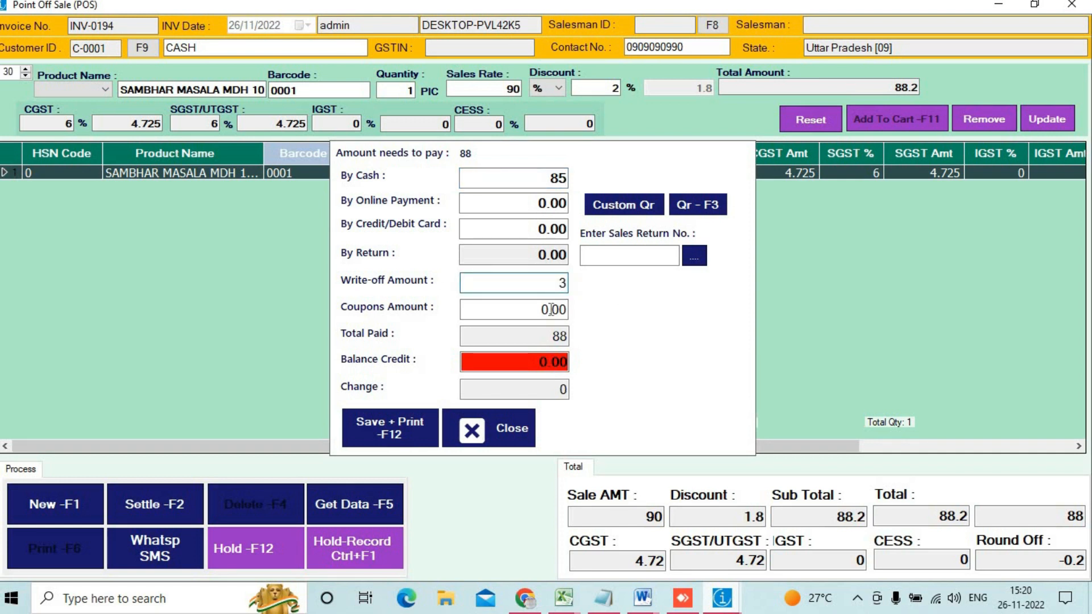
{"action": "left_click", "coordinate": [415, 437]}
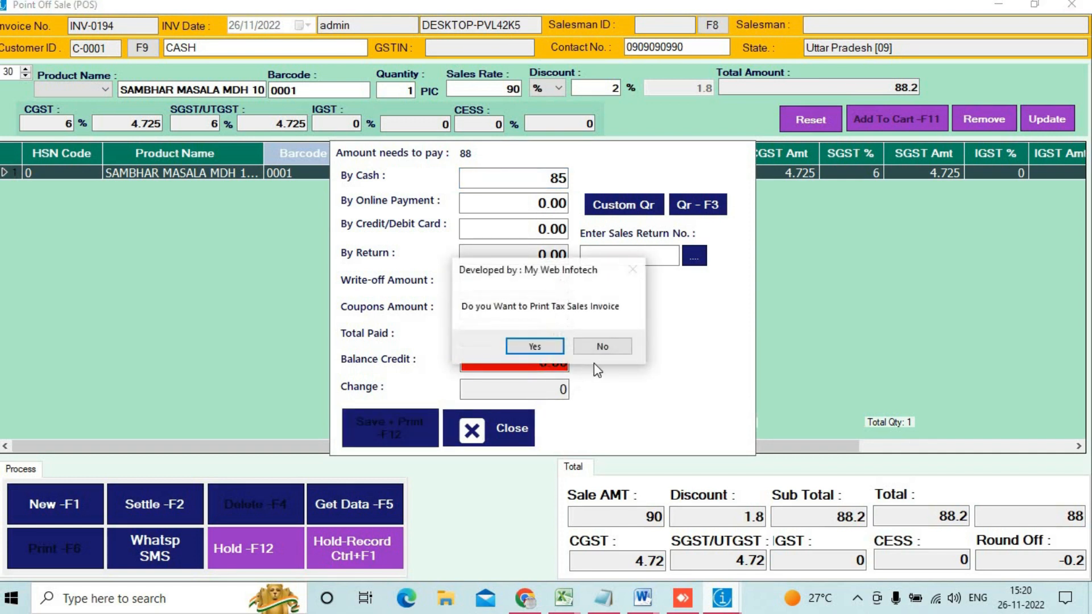
{"action": "left_click", "coordinate": [517, 426]}
{"action": "left_click", "coordinate": [588, 352]}
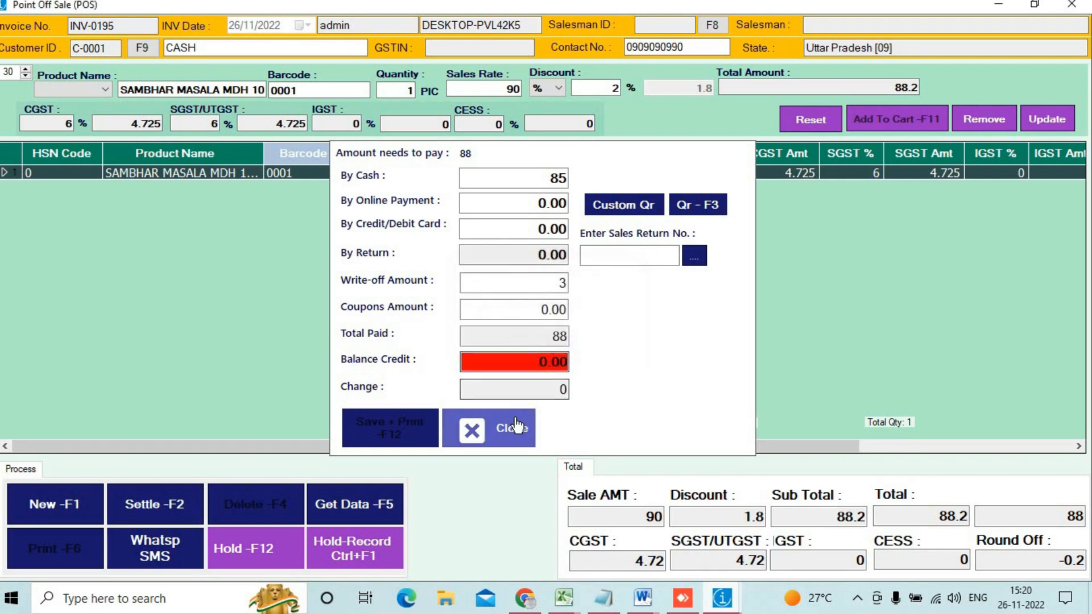
{"action": "left_click", "coordinate": [514, 419]}
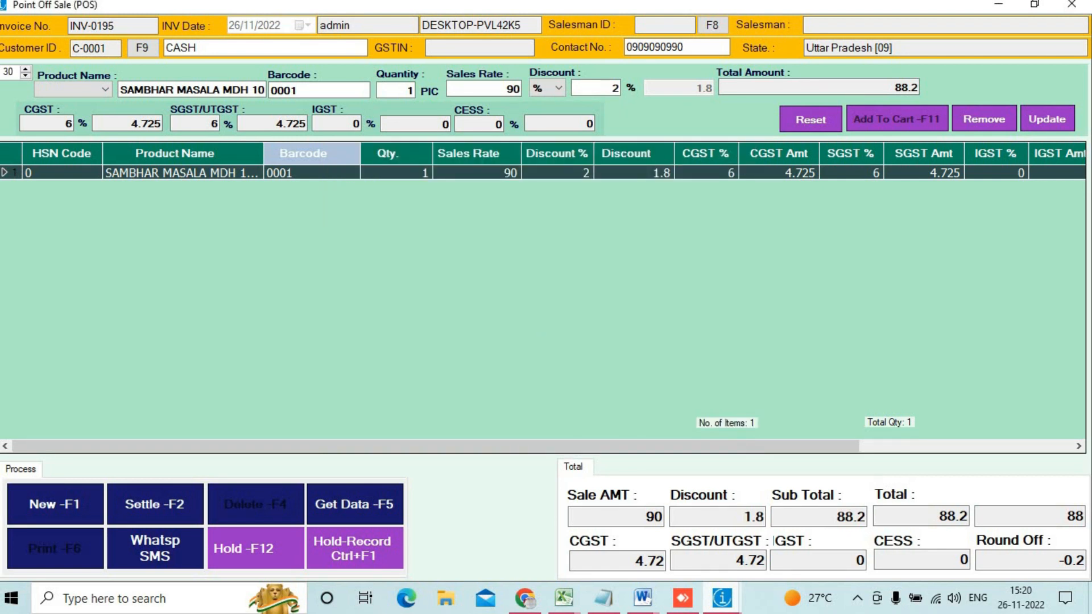
Step: Clear the form to a blank INV-0195 and close the Point of Sale window
{"action": "left_click", "coordinate": [55, 518]}
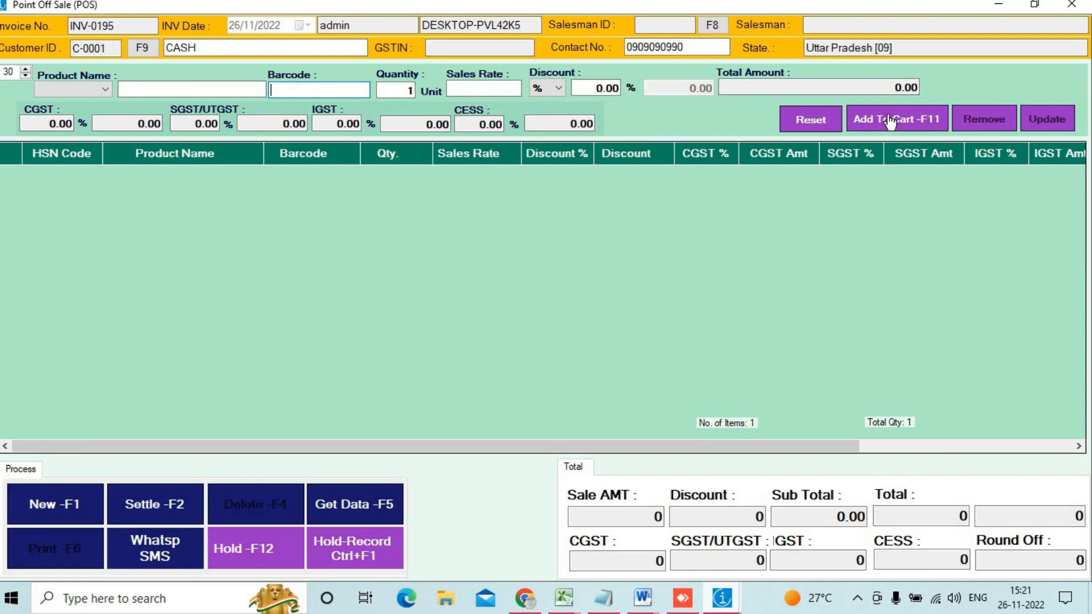
{"action": "left_click", "coordinate": [1071, 5]}
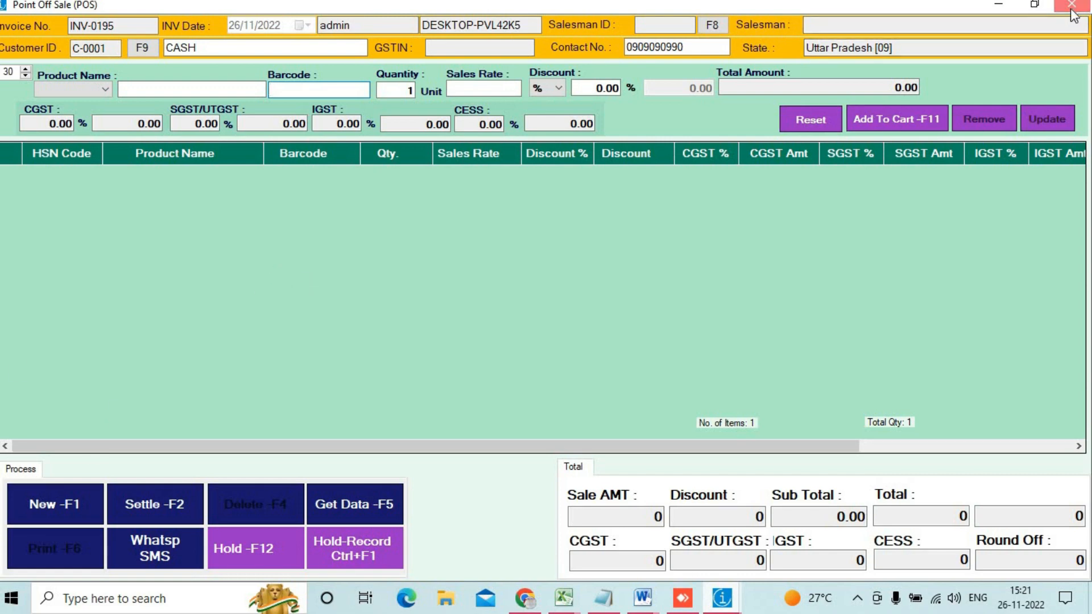
Step: Delete the existing product offer records in List of Offers
{"action": "left_click", "coordinate": [34, 26]}
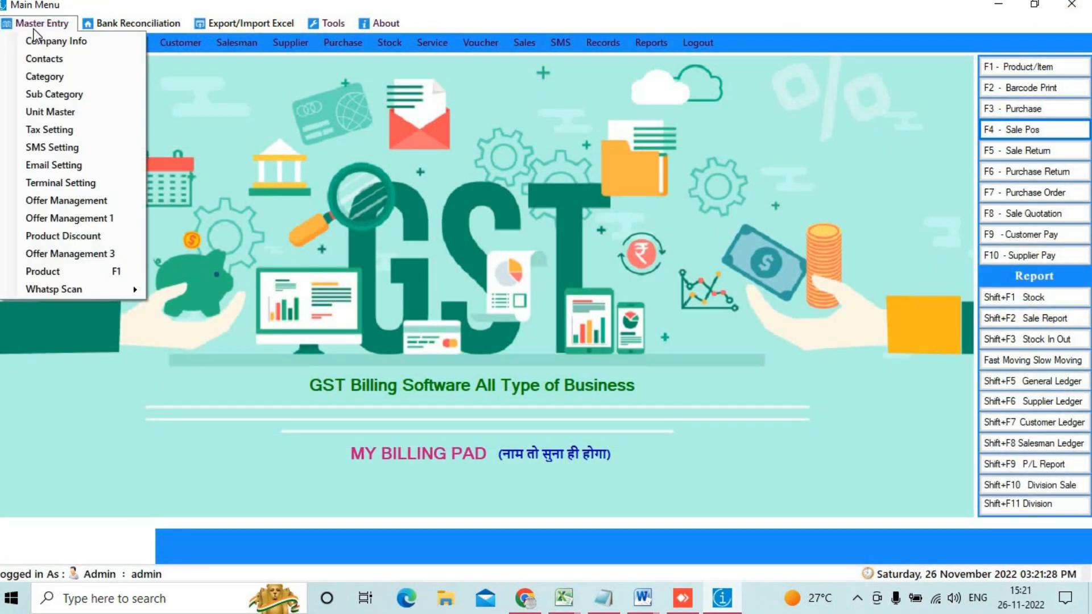
{"action": "left_click", "coordinate": [84, 248]}
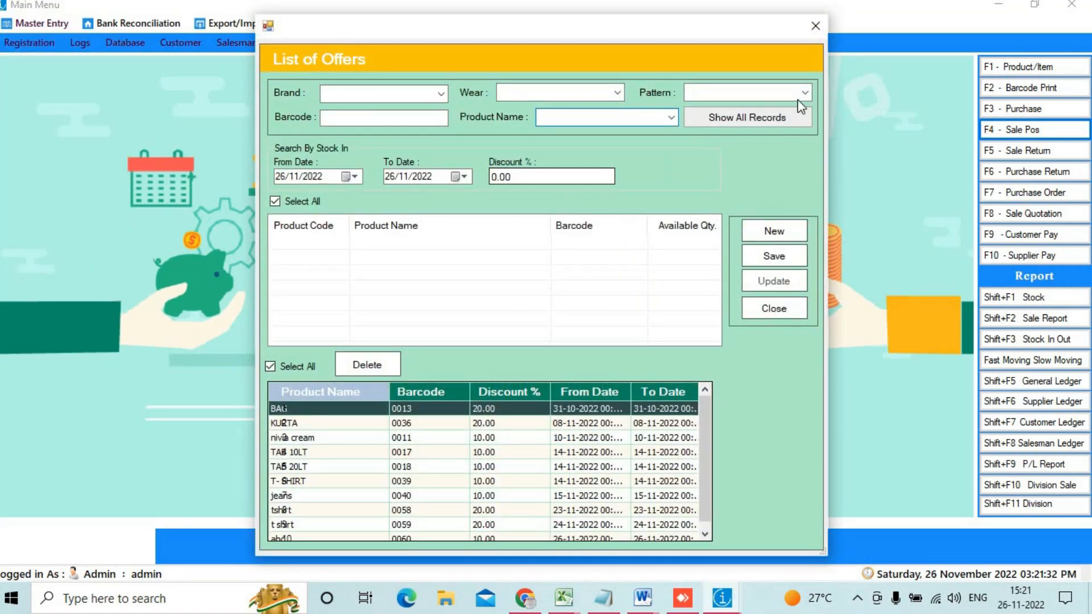
{"action": "left_click", "coordinate": [751, 132]}
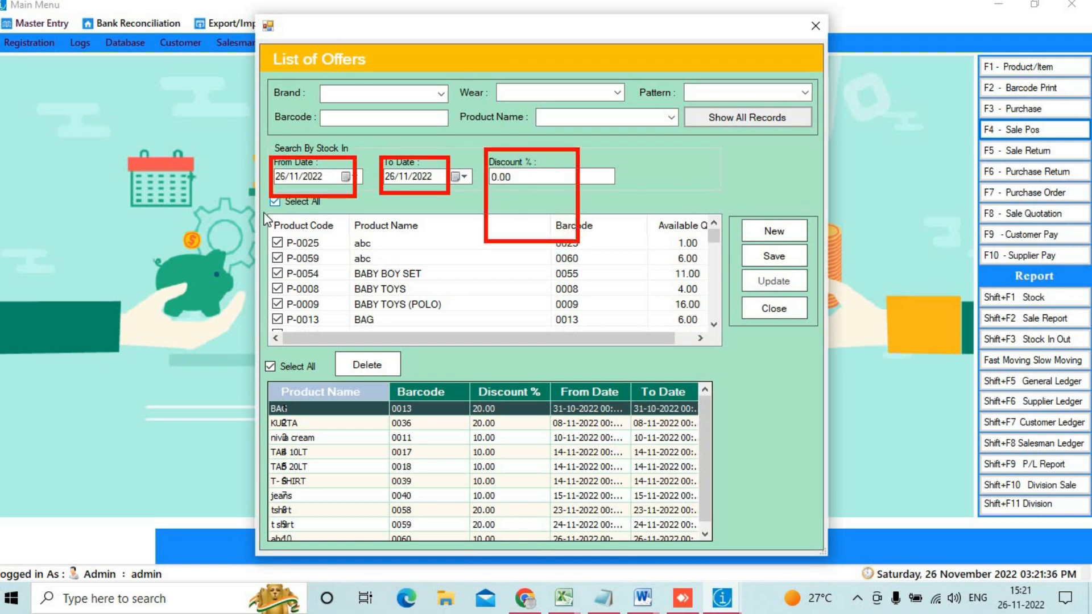
{"action": "left_click", "coordinate": [369, 365]}
{"action": "left_click", "coordinate": [557, 356]}
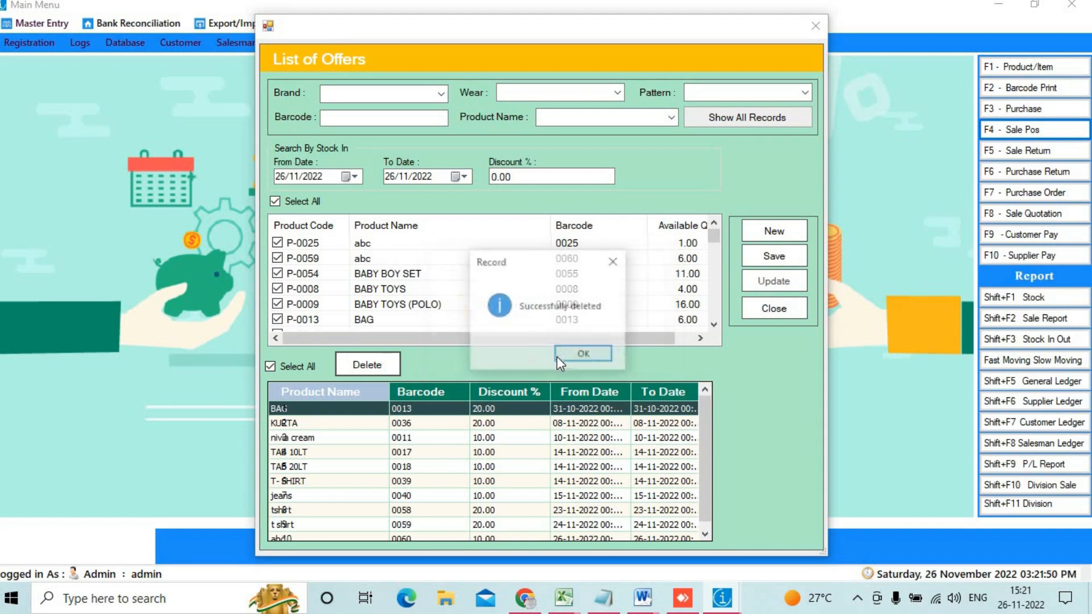
{"action": "left_click", "coordinate": [573, 357]}
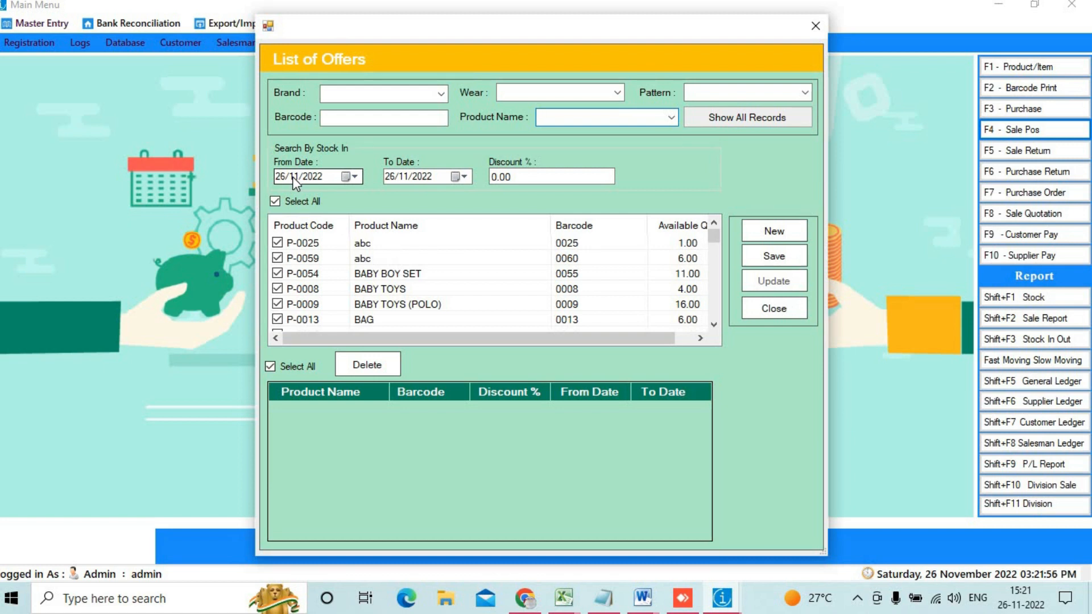
Step: Save a 5% discount offer on all products for 26/11/2022
{"action": "left_click", "coordinate": [529, 177]}
{"action": "double_click", "coordinate": [529, 177]}
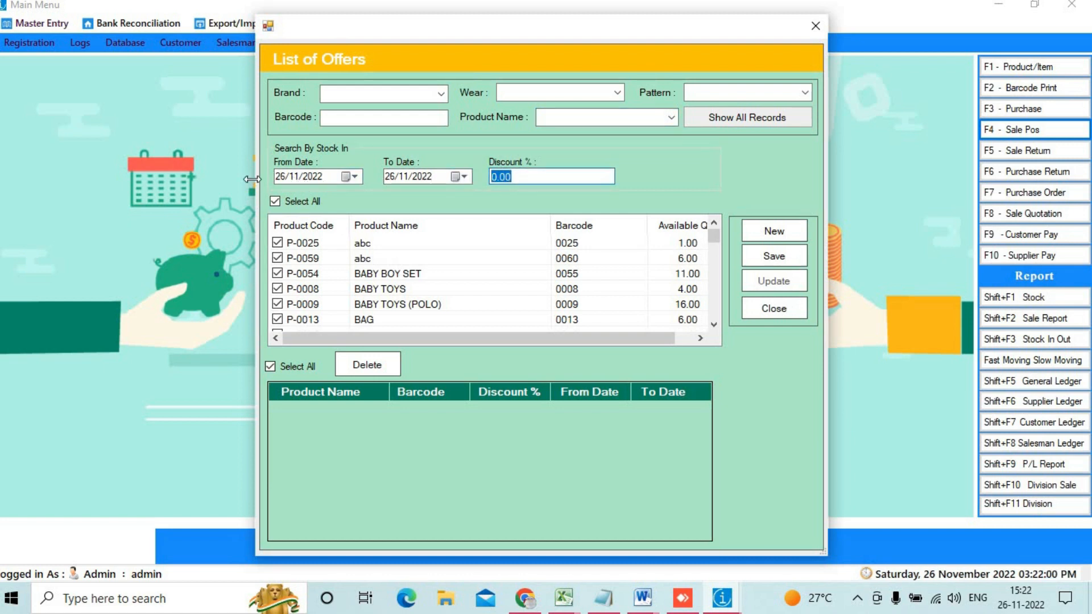
{"action": "type", "text": "5"}
{"action": "left_click", "coordinate": [753, 257]}
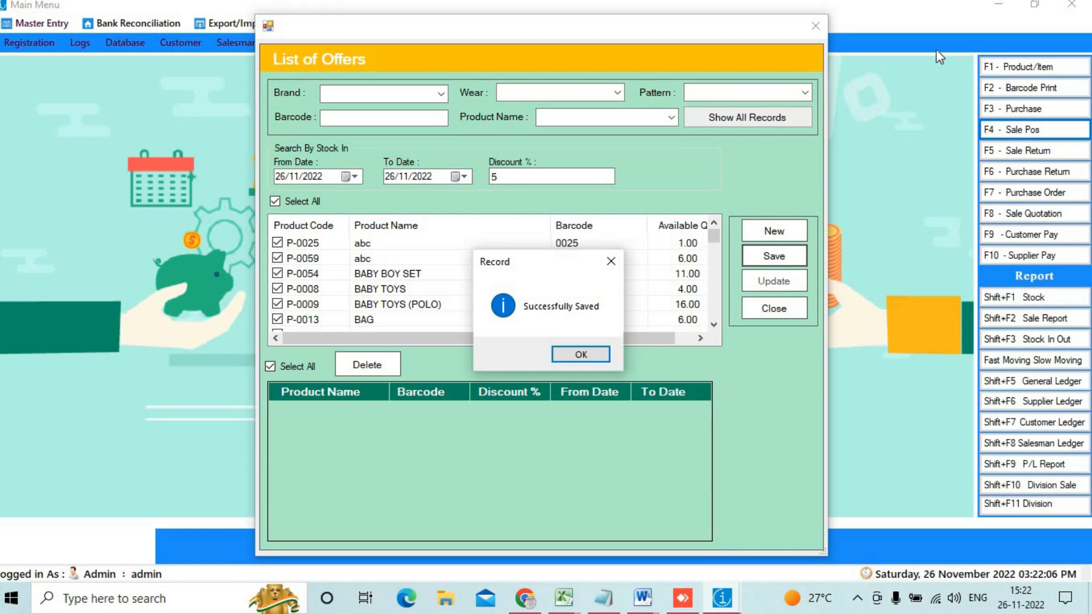
{"action": "key", "text": "Return"}
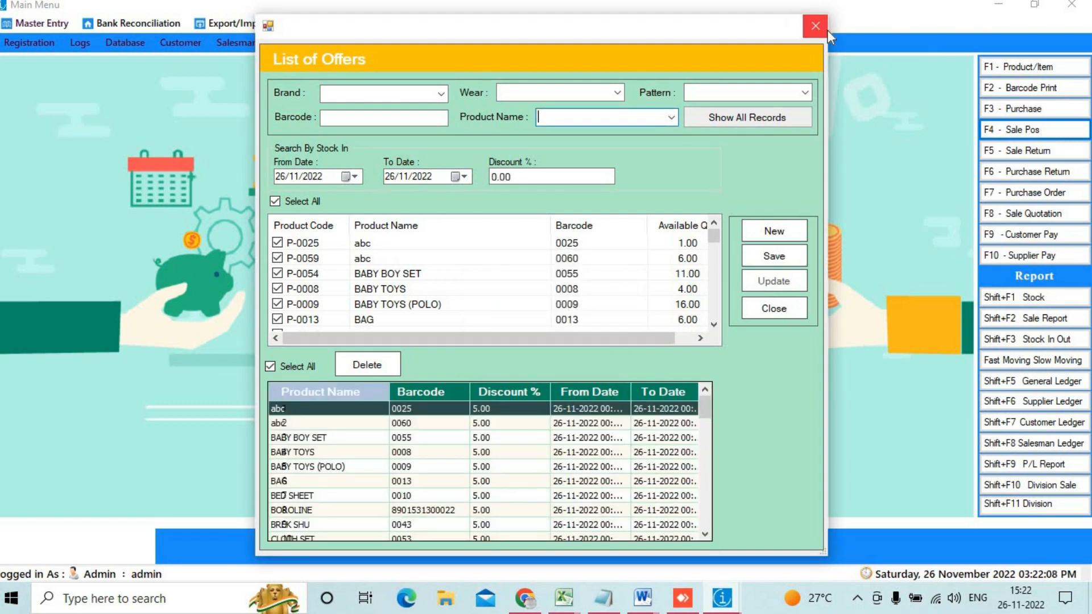
{"action": "left_click", "coordinate": [827, 30]}
{"action": "left_click", "coordinate": [1016, 131]}
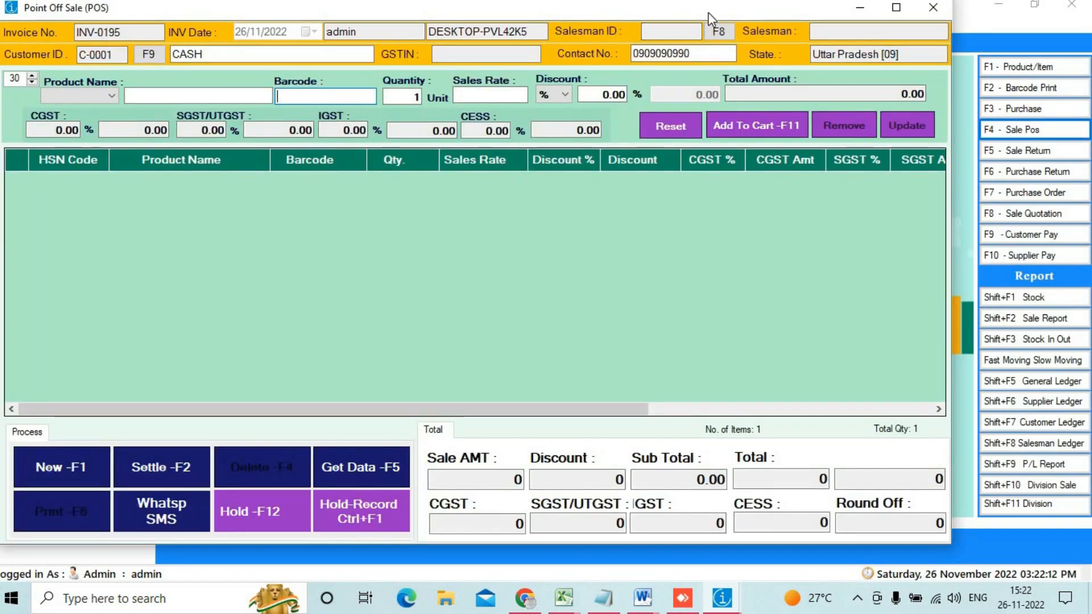
Step: Add abc (barcode 0060) and t shirt (0059) at their 5% offers, totalling 1568
{"action": "double_click", "coordinate": [707, 12]}
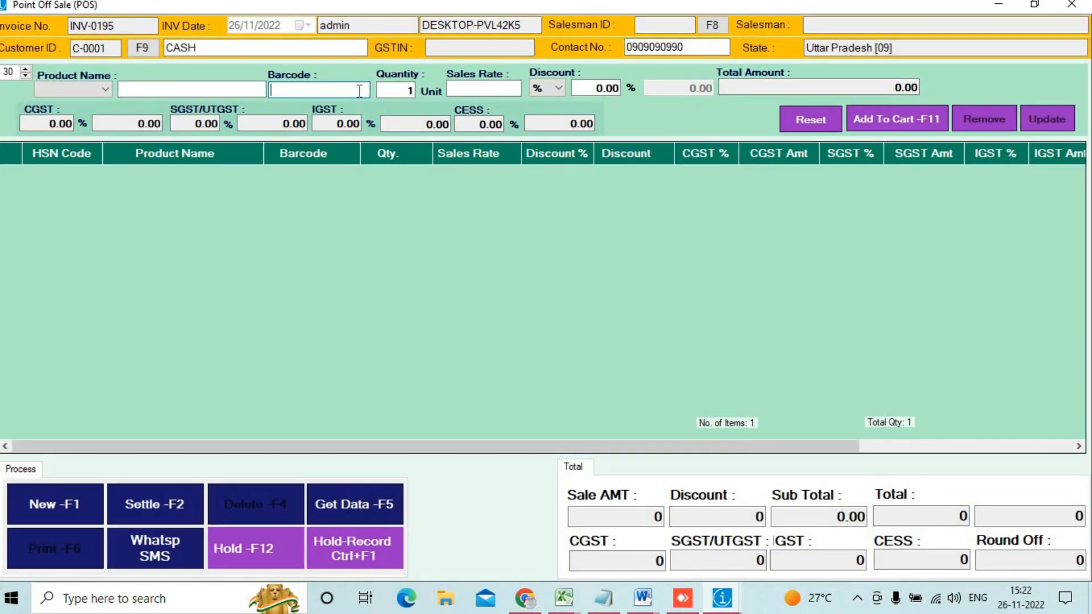
{"action": "type", "text": "0060"}
{"action": "key", "text": "Return"}
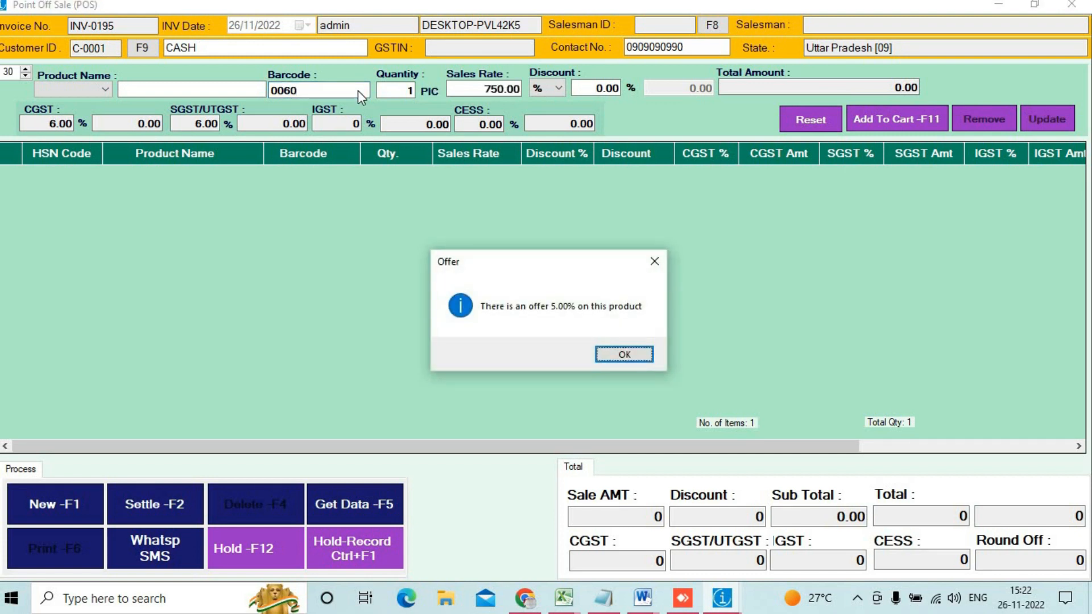
{"action": "key", "text": "Return"}
{"action": "type", "text": "00"}
{"action": "type", "text": "44"}
{"action": "key", "text": "BackSpace"}
{"action": "key", "text": "BackSpace"}
{"action": "key", "text": "BackSpace"}
{"action": "key", "text": "BackSpace"}
{"action": "type", "text": "0059"}
{"action": "key", "text": "Return"}
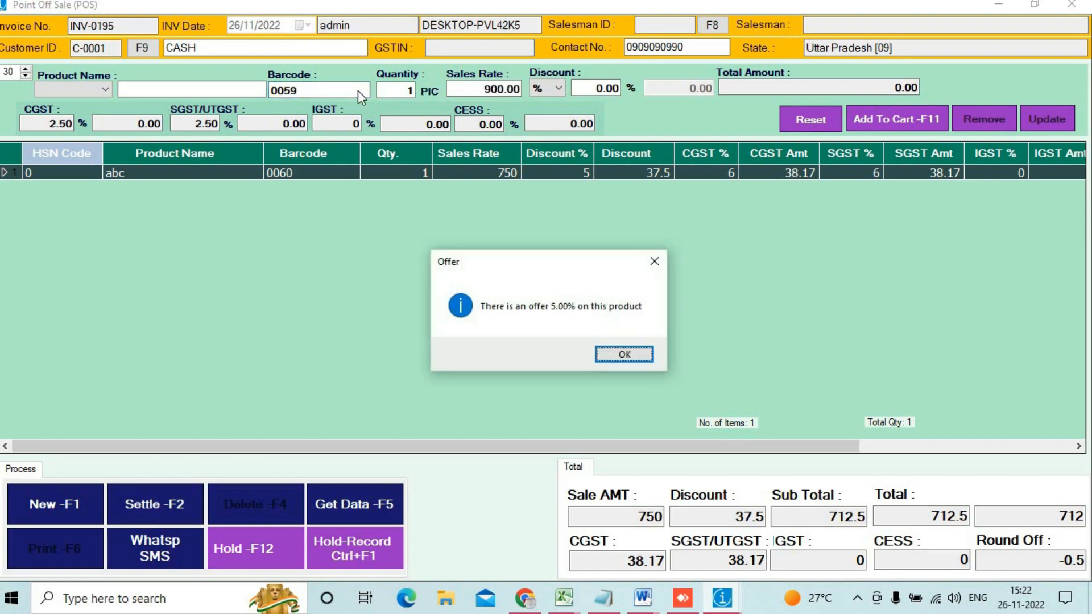
{"action": "key", "text": "Return"}
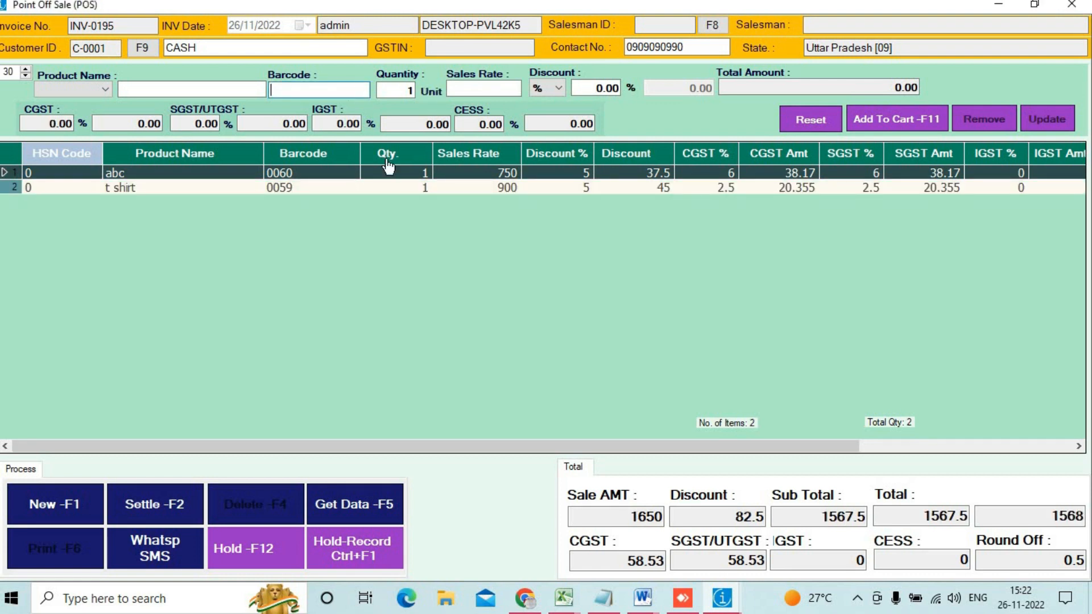
Step: Pay the 1568 bill with 1600 cash, save and print it, and cancel the output file
{"action": "left_click", "coordinate": [177, 516]}
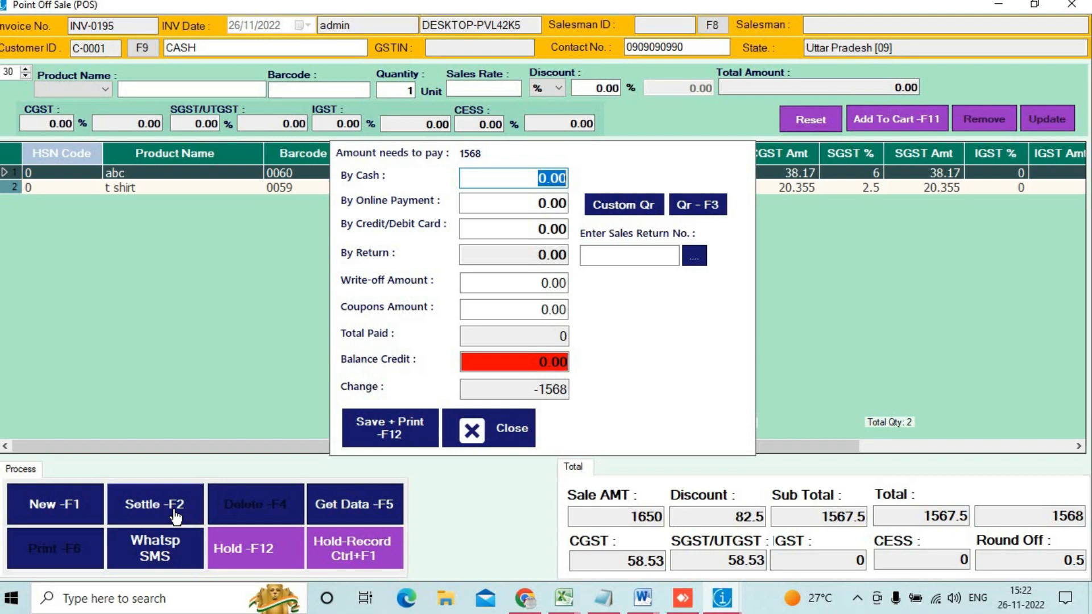
{"action": "type", "text": "100"}
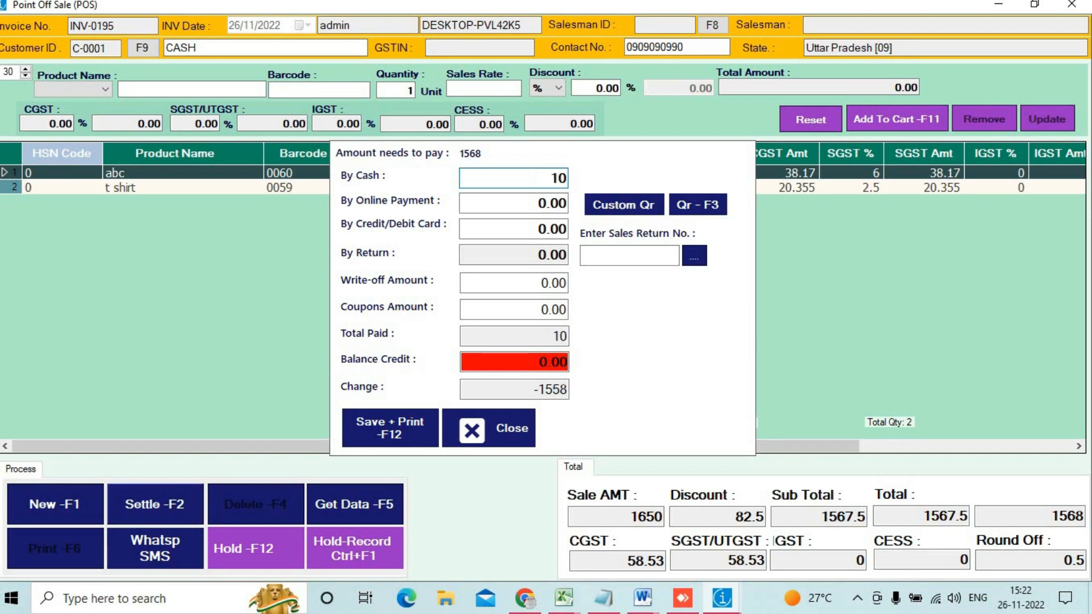
{"action": "key", "text": "BackSpace"}
{"action": "key", "text": "BackSpace"}
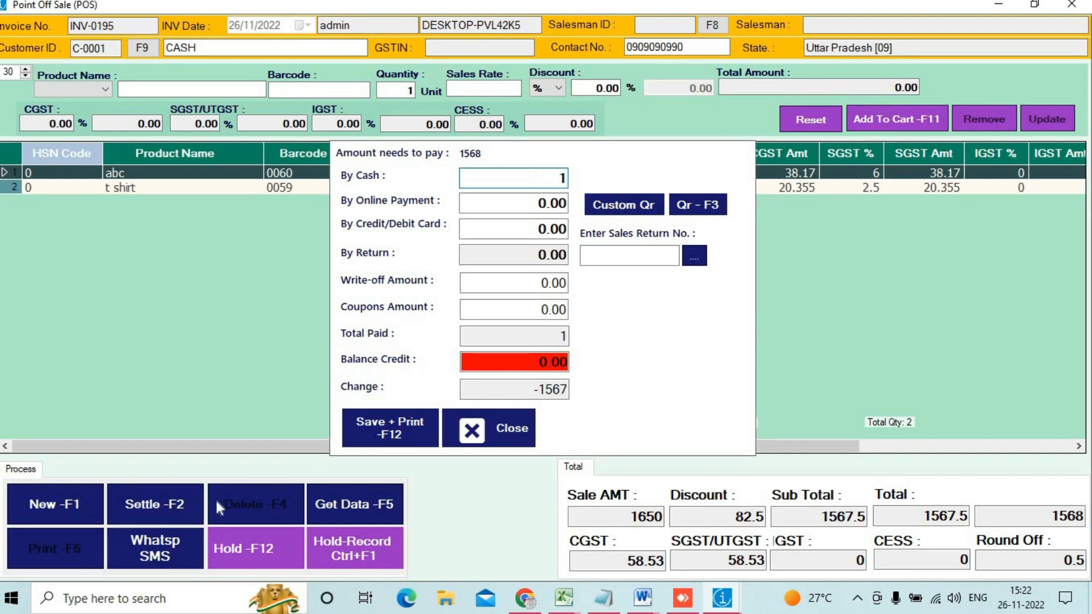
{"action": "type", "text": "600"}
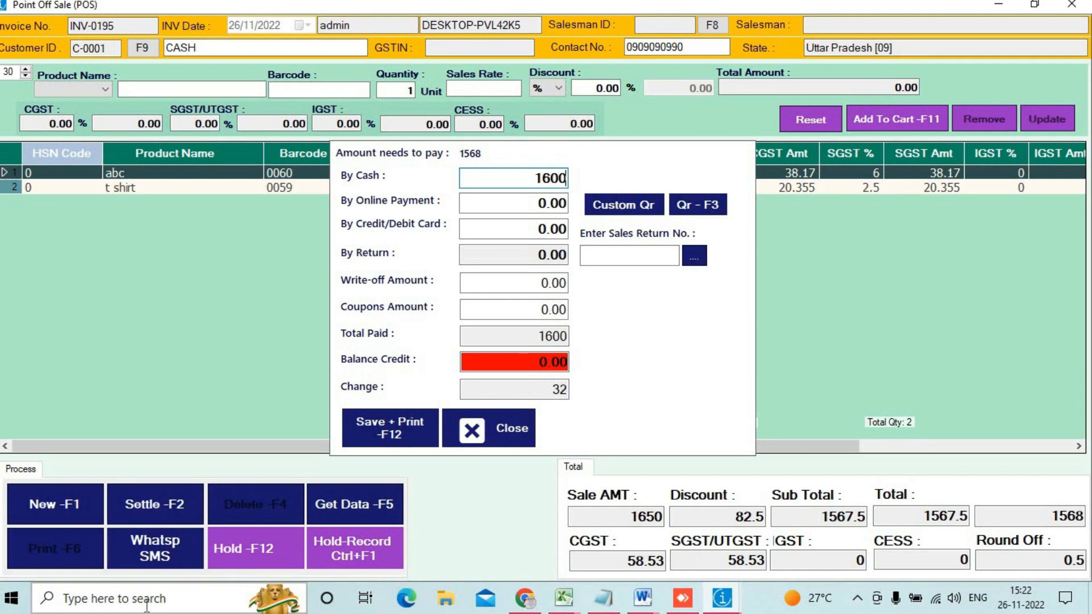
{"action": "left_click", "coordinate": [396, 445]}
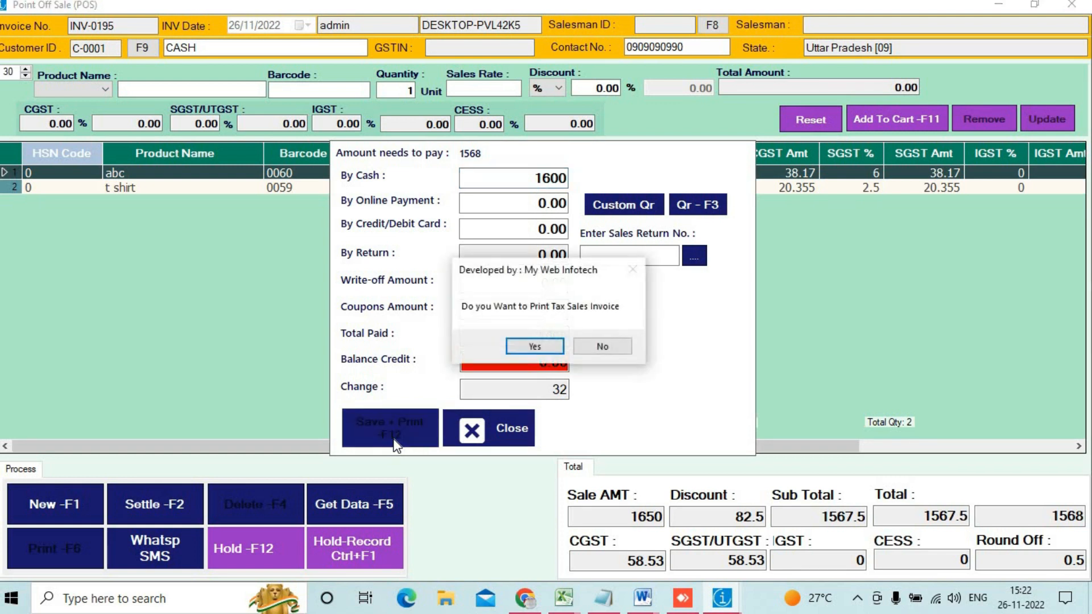
{"action": "key", "text": "Return"}
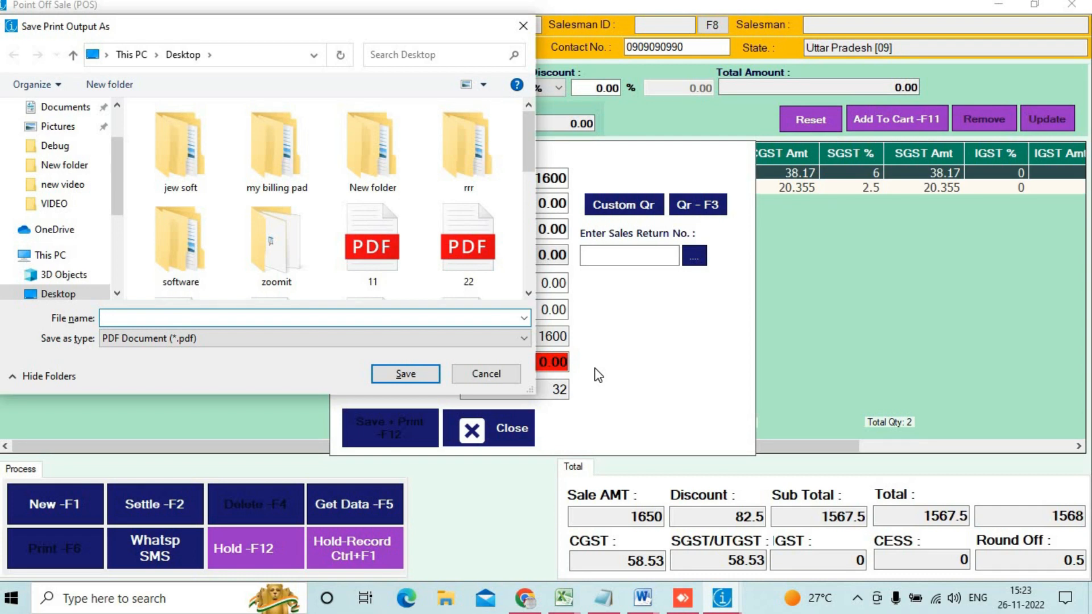
{"action": "left_click", "coordinate": [486, 374]}
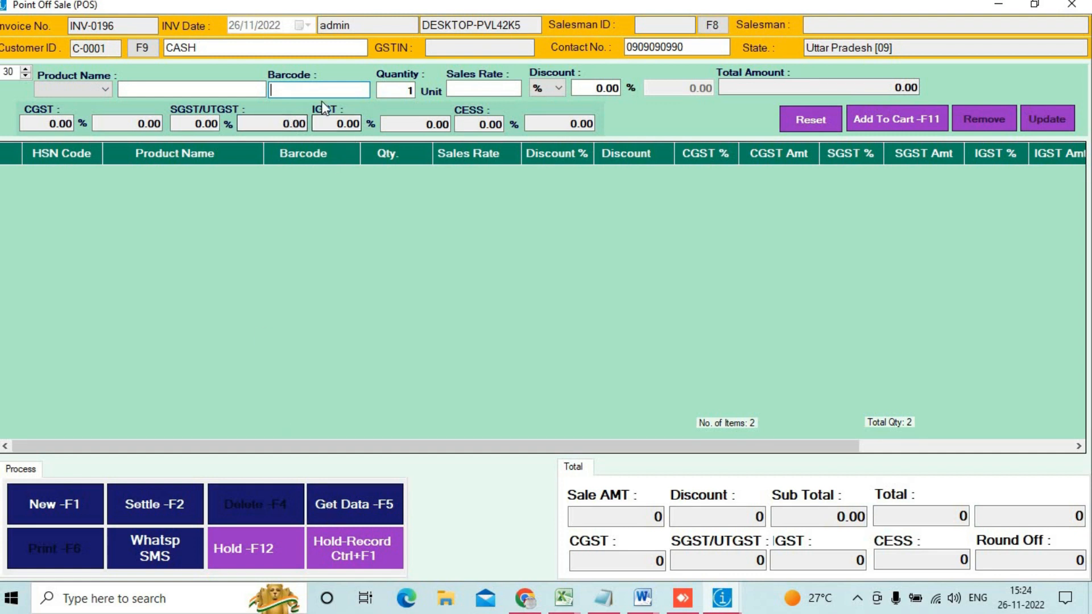
Step: Add barcodes 0001 and 0007 to the bill and put the 260 bill on hold
{"action": "type", "text": "0001"}
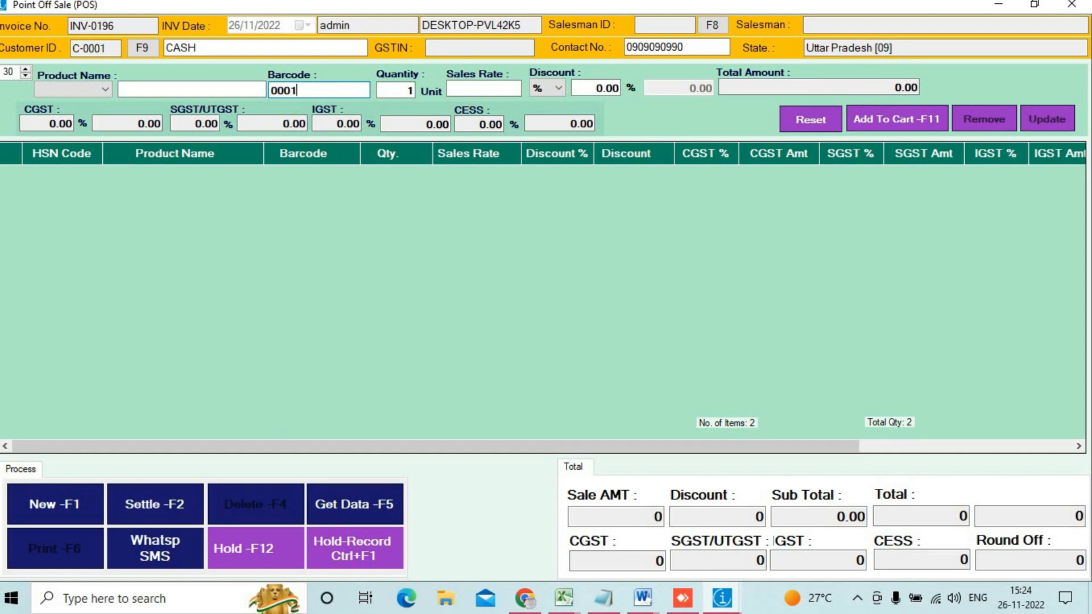
{"action": "key", "text": "Return"}
{"action": "key", "text": "Return"}
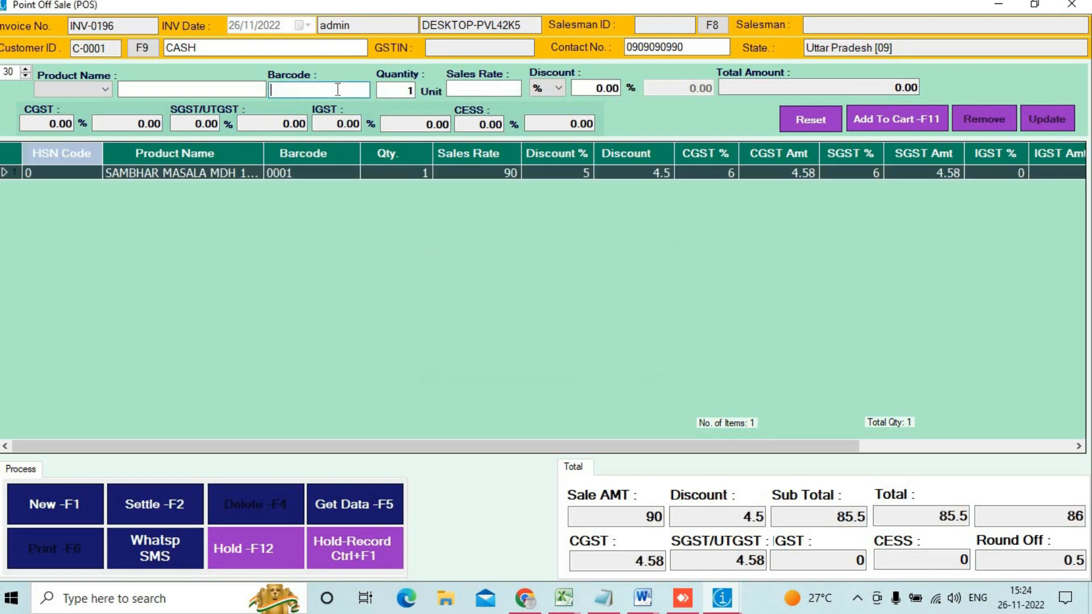
{"action": "type", "text": "0007"}
{"action": "key", "text": "Return"}
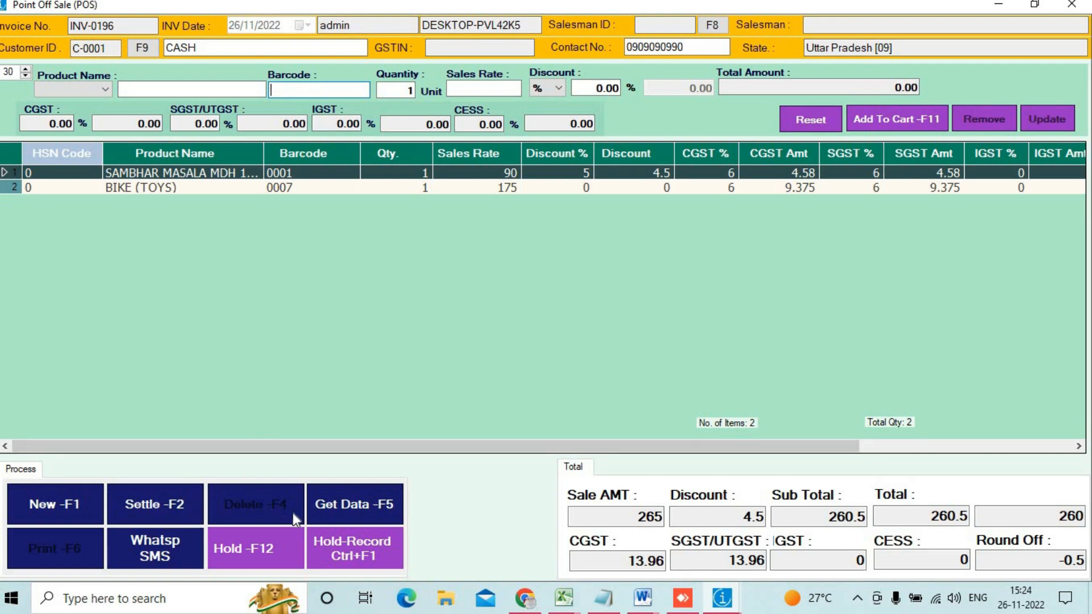
{"action": "left_click", "coordinate": [258, 550]}
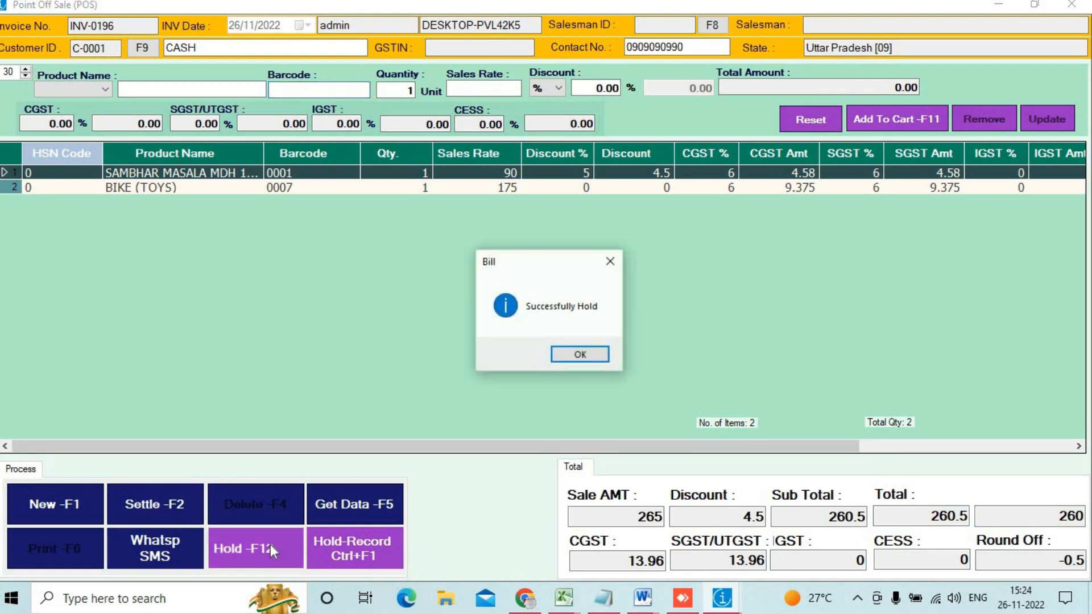
{"action": "left_click", "coordinate": [588, 357]}
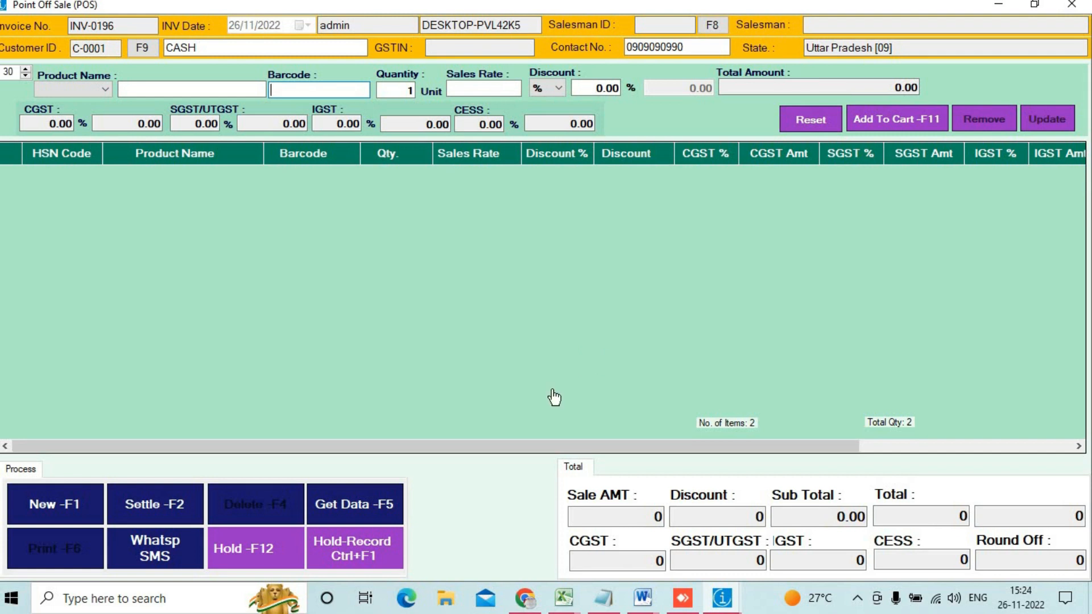
Step: Recall the held 260.00 bill from the Hold Bills list into the cart
{"action": "left_click", "coordinate": [348, 551]}
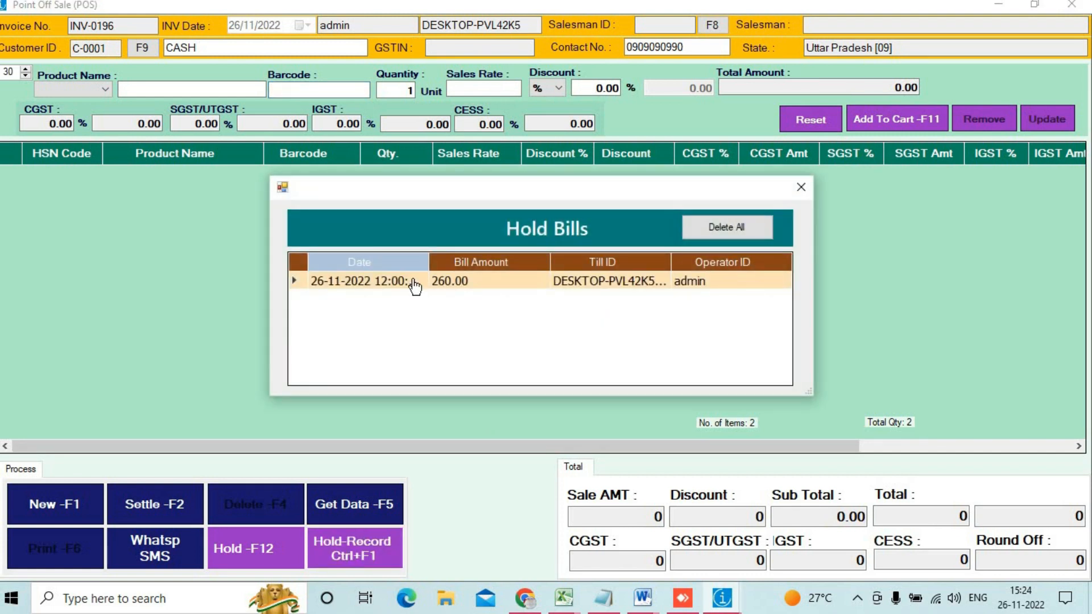
{"action": "left_click", "coordinate": [799, 187]}
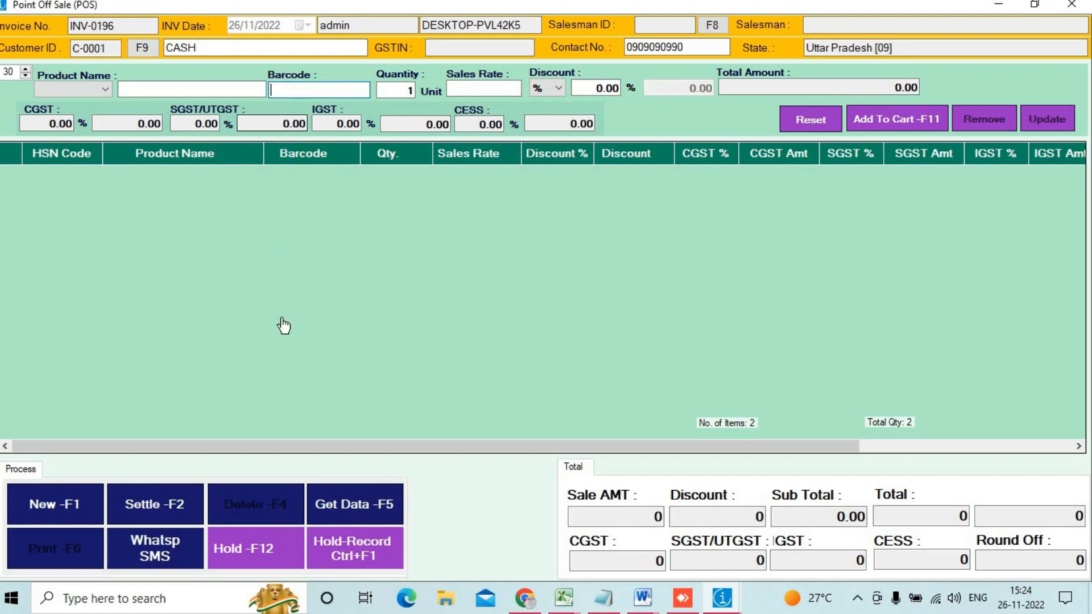
{"action": "left_click", "coordinate": [373, 540]}
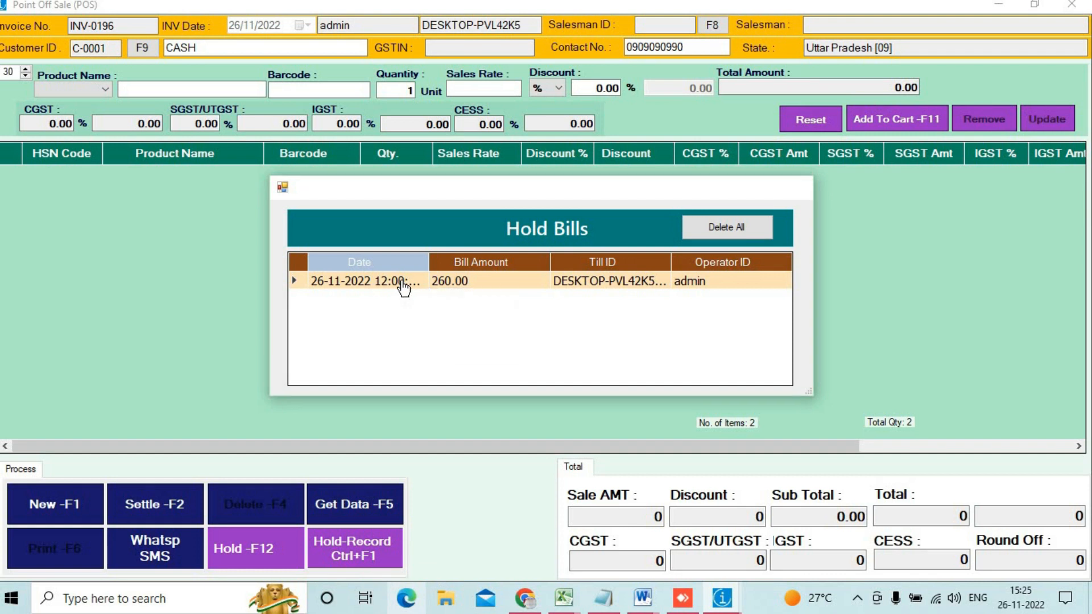
{"action": "double_click", "coordinate": [403, 284]}
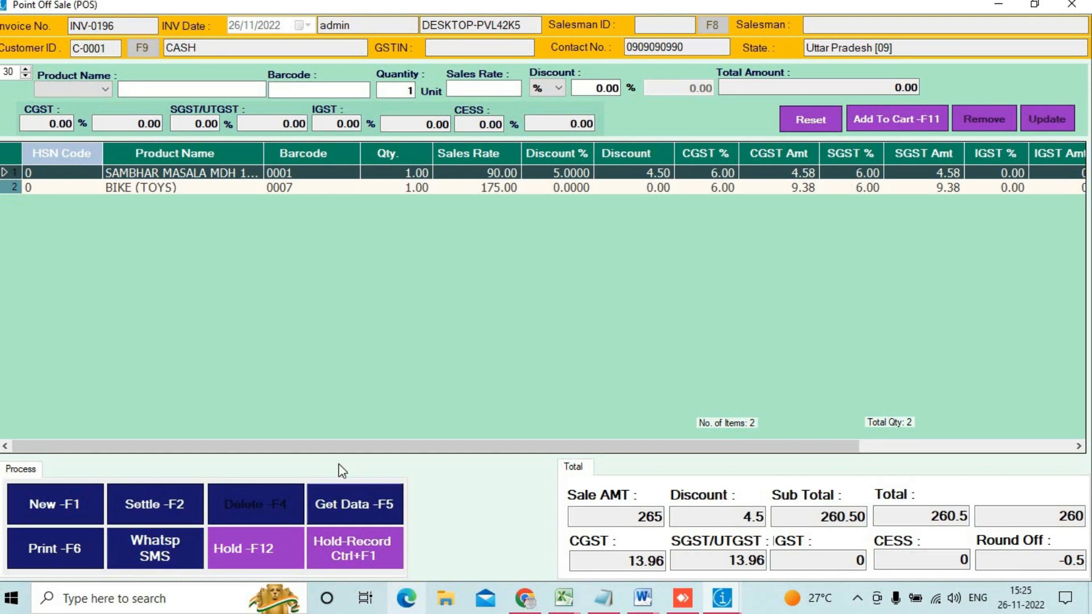
Step: Add SAREE (barcode 0005) to reach 1760, then close the payment panel unpaid
{"action": "left_click", "coordinate": [311, 90]}
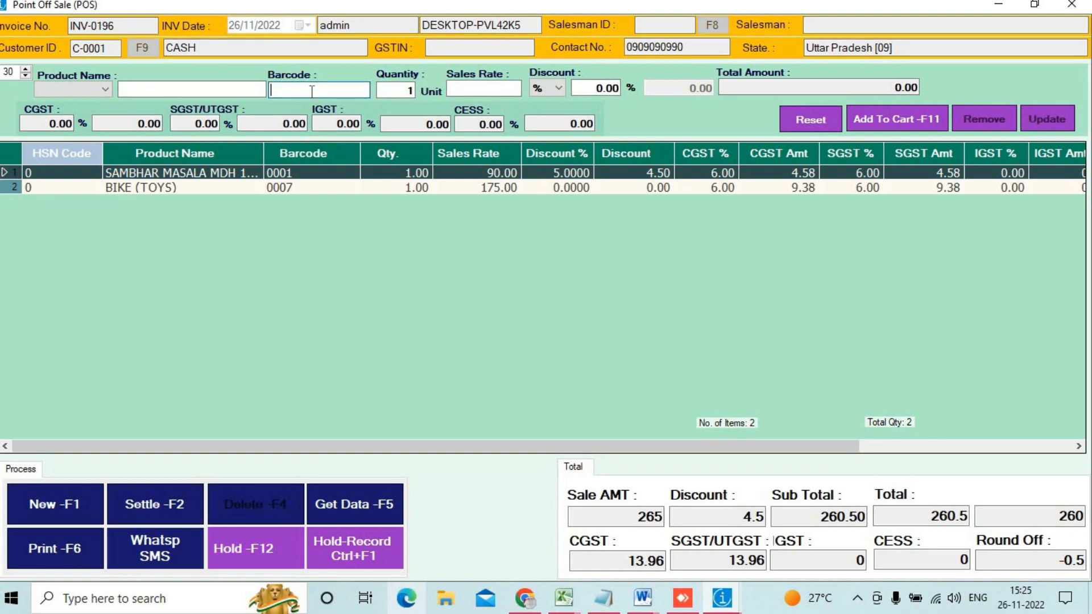
{"action": "type", "text": "0005"}
{"action": "key", "text": "Return"}
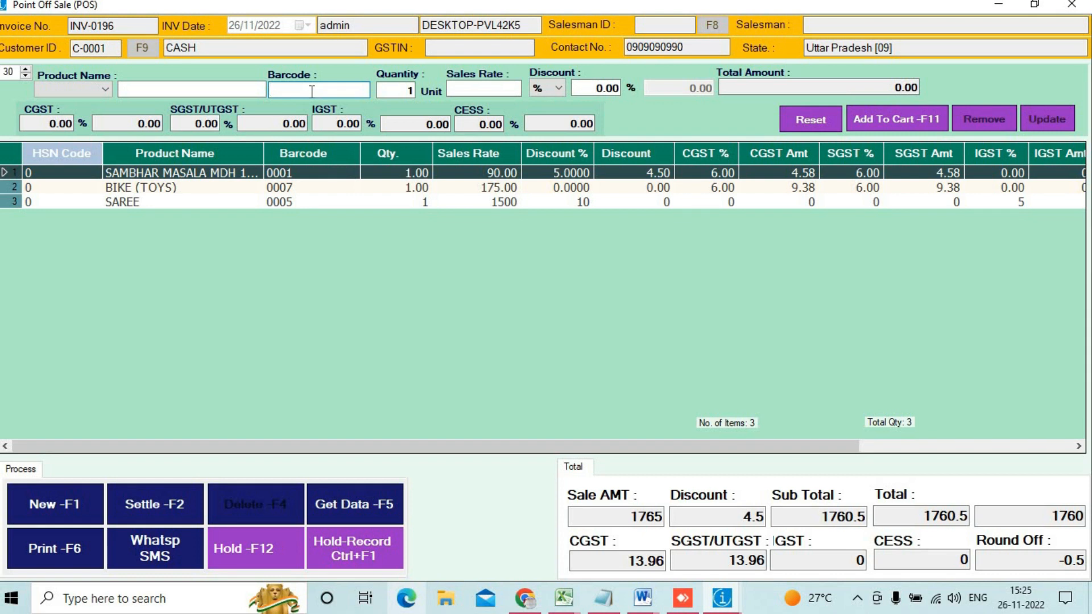
{"action": "left_click", "coordinate": [173, 520]}
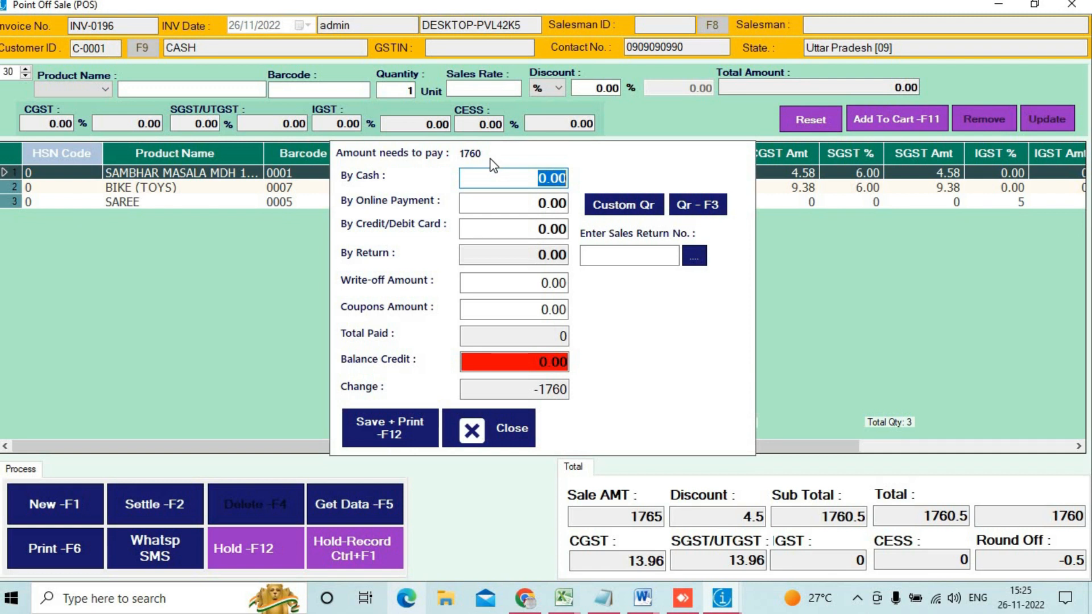
{"action": "left_click_drag", "start_coordinate": [501, 178], "coordinate": [569, 178]}
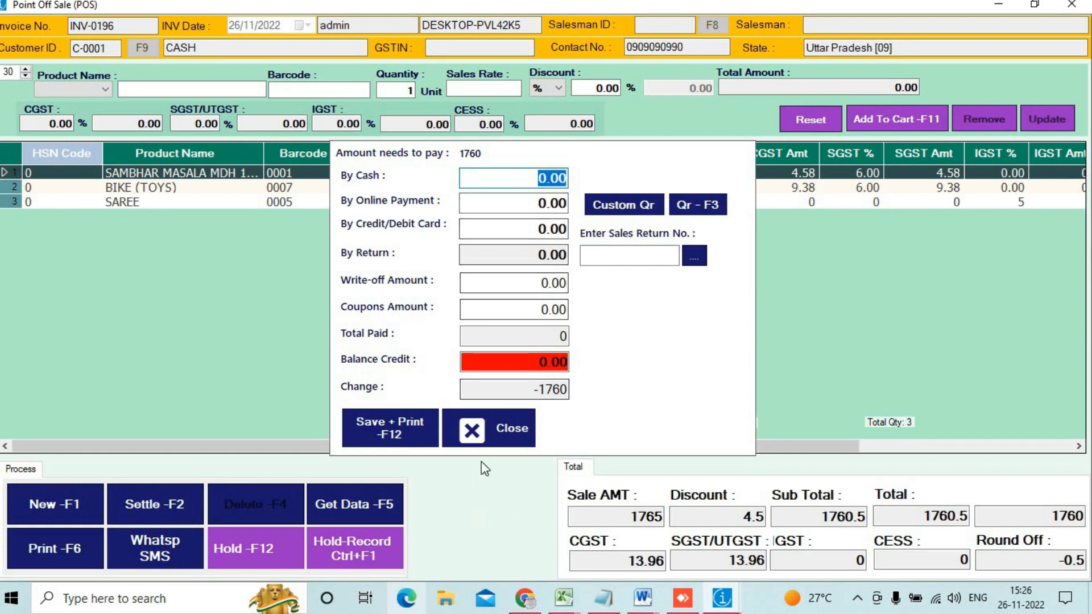
{"action": "left_click", "coordinate": [504, 429]}
{"action": "left_click", "coordinate": [72, 504]}
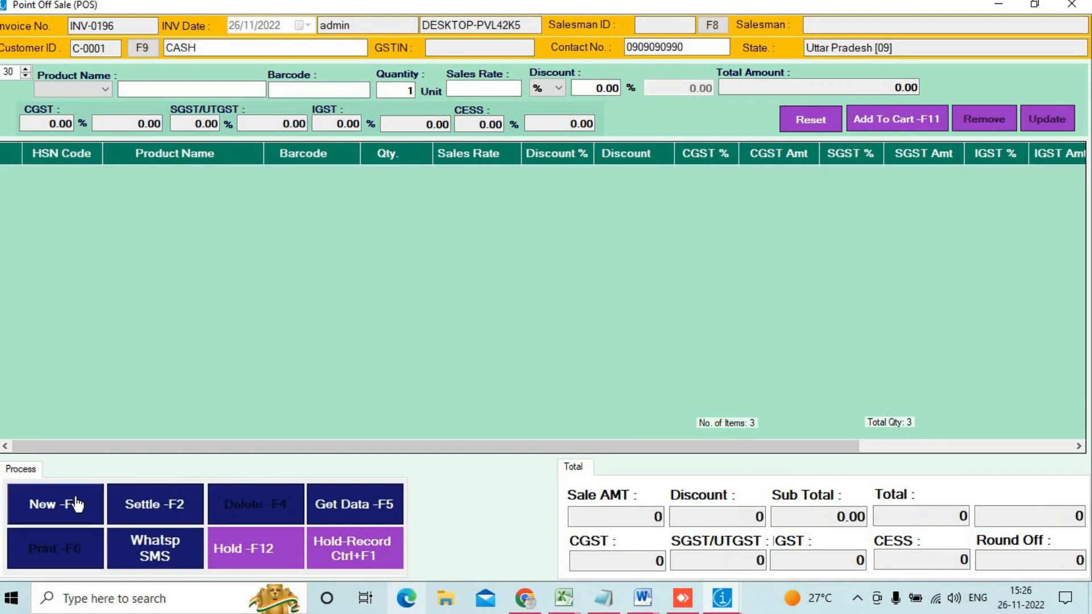
{"action": "double_click", "coordinate": [673, 47]}
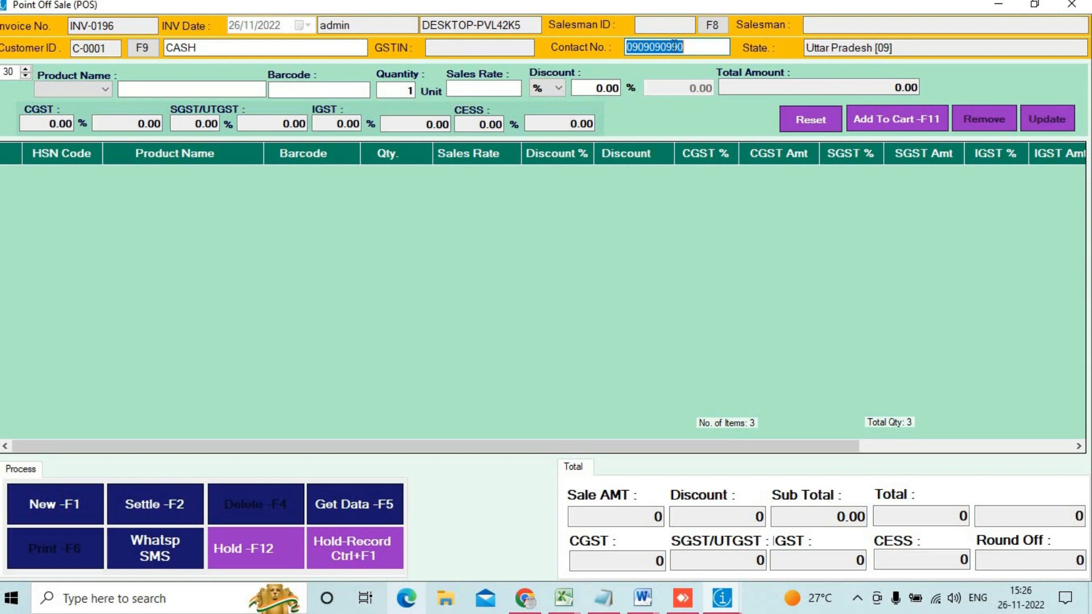
Step: Search the customer list by a contact number and close it without choosing anyone
{"action": "type", "text": "ST-001"}
{"action": "type", "text": "3"}
{"action": "key", "text": "BackSpace"}
{"action": "key", "text": "BackSpace"}
{"action": "key", "text": "BackSpace"}
{"action": "key", "text": "BackSpace"}
{"action": "key", "text": "BackSpace"}
{"action": "key", "text": "BackSpace"}
{"action": "key", "text": "BackSpace"}
{"action": "type", "text": "8080808080"}
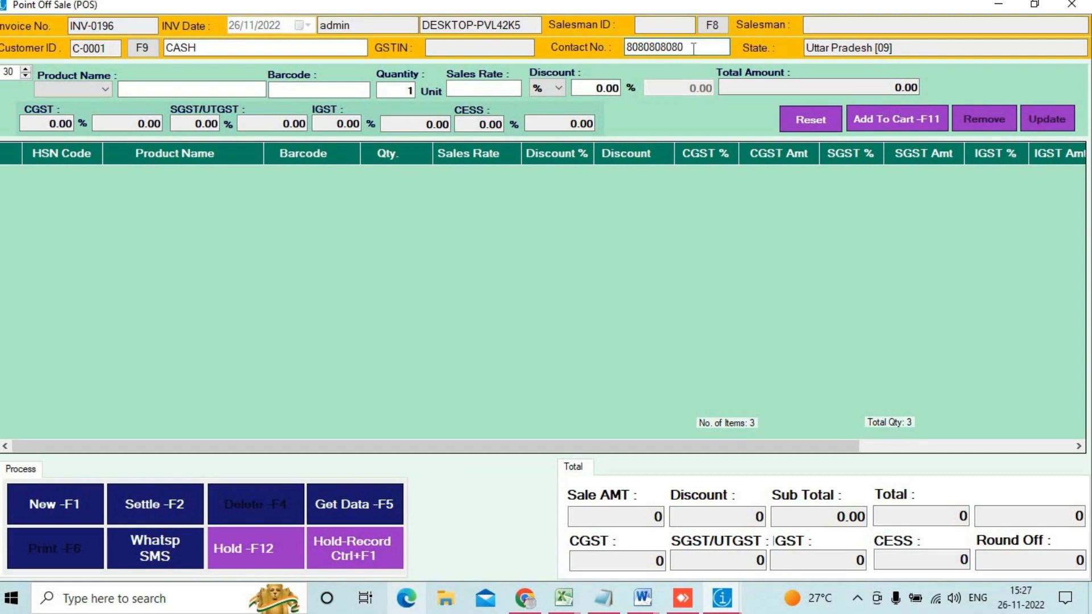
{"action": "double_click", "coordinate": [696, 49]}
{"action": "key", "text": "ctrl+c"}
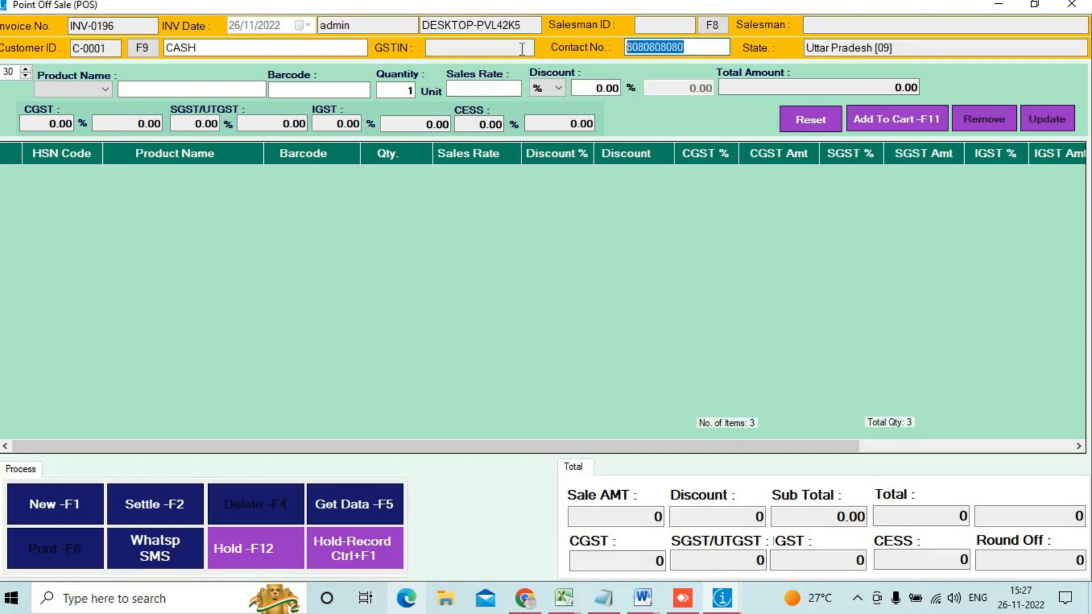
{"action": "left_click", "coordinate": [698, 50]}
{"action": "key", "text": "Return"}
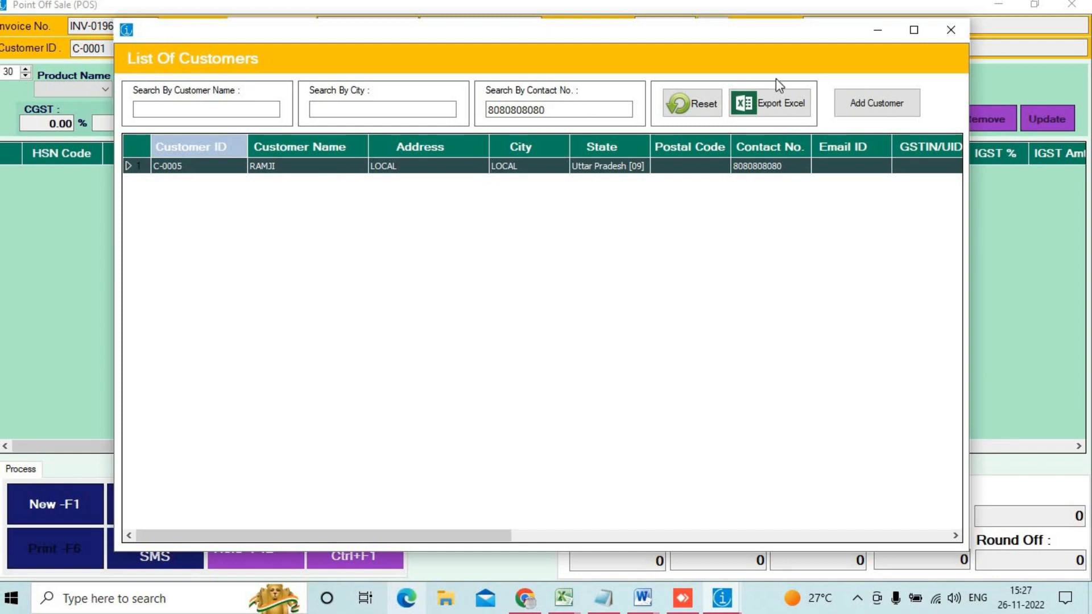
{"action": "left_click", "coordinate": [950, 30]}
Step: Change the number's last digit to 1 and open a new Customer Entry form for it
{"action": "left_click", "coordinate": [694, 47]}
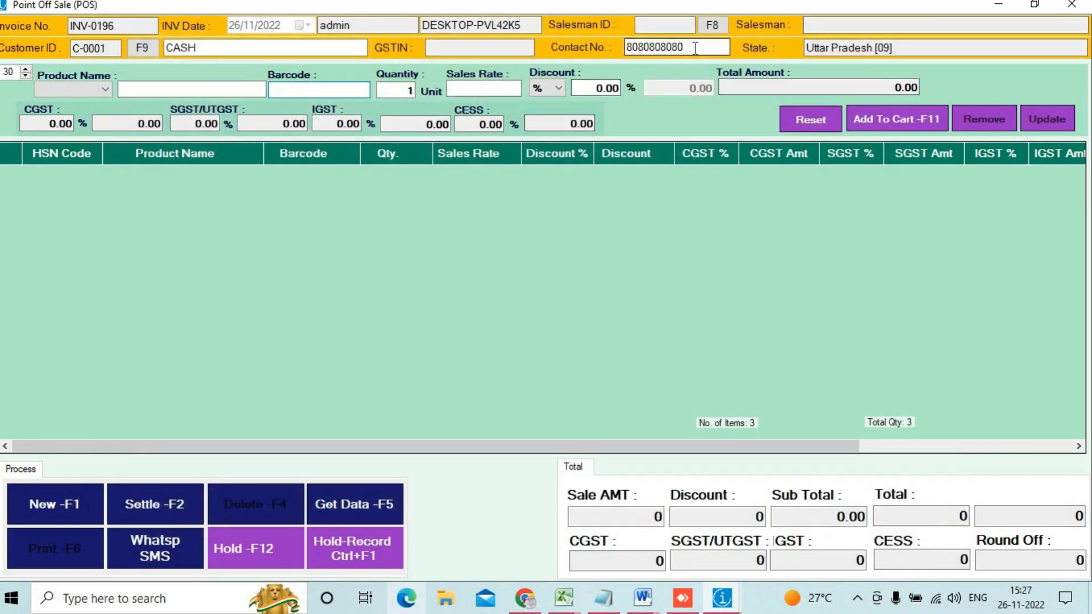
{"action": "key", "text": "BackSpace"}
{"action": "type", "text": "1"}
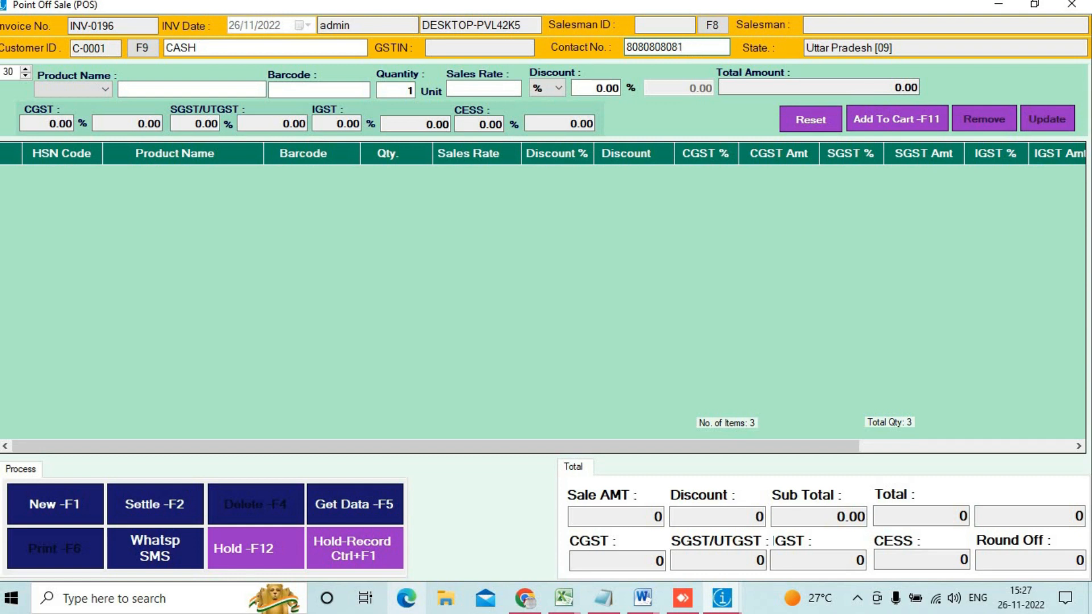
{"action": "key", "text": "Return"}
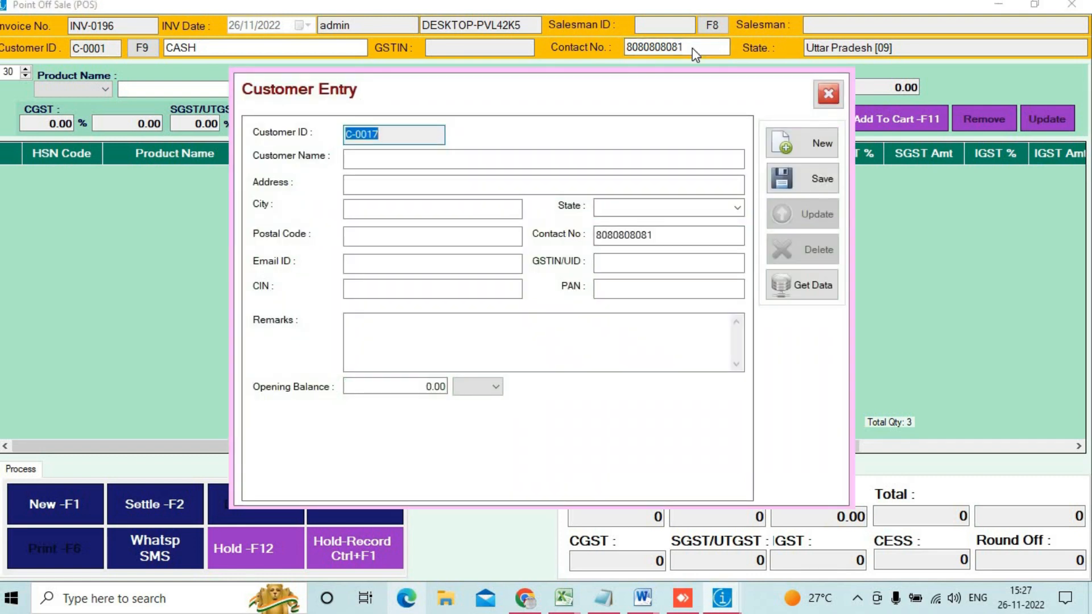
Step: Enter the new customer's name, address and city, and set the state to Uttar Pradesh
{"action": "left_click", "coordinate": [435, 159]}
{"action": "type", "text": "ramu"}
{"action": "key", "text": "Tab"}
{"action": "type", "text": "local"}
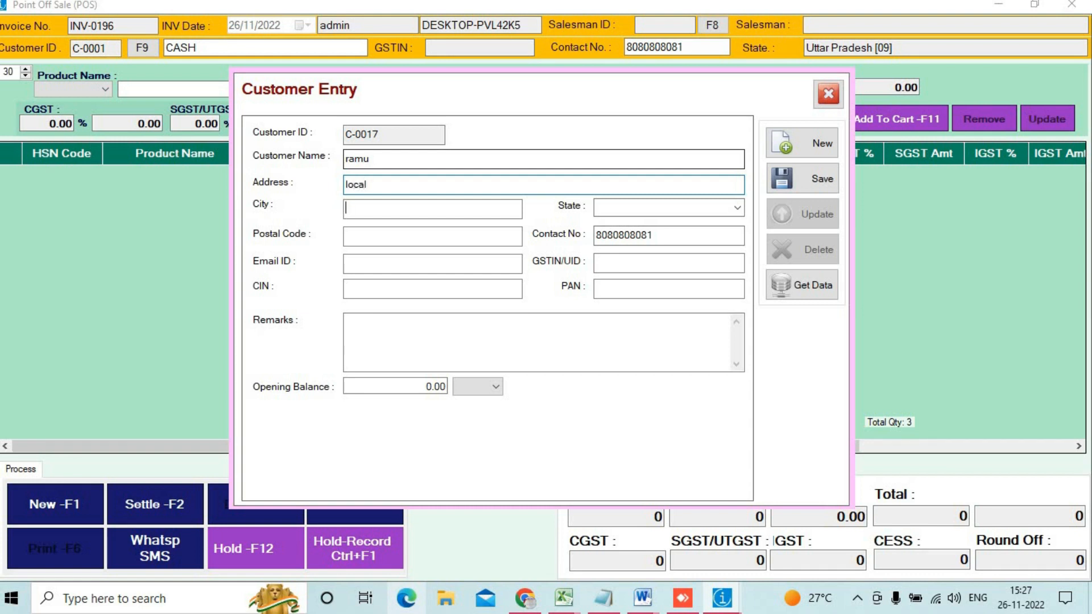
{"action": "key", "text": "Tab"}
{"action": "type", "text": "bhadohi"}
{"action": "key", "text": "Tab"}
{"action": "type", "text": "u"}
{"action": "key", "text": "Down"}
{"action": "key", "text": "Tab"}
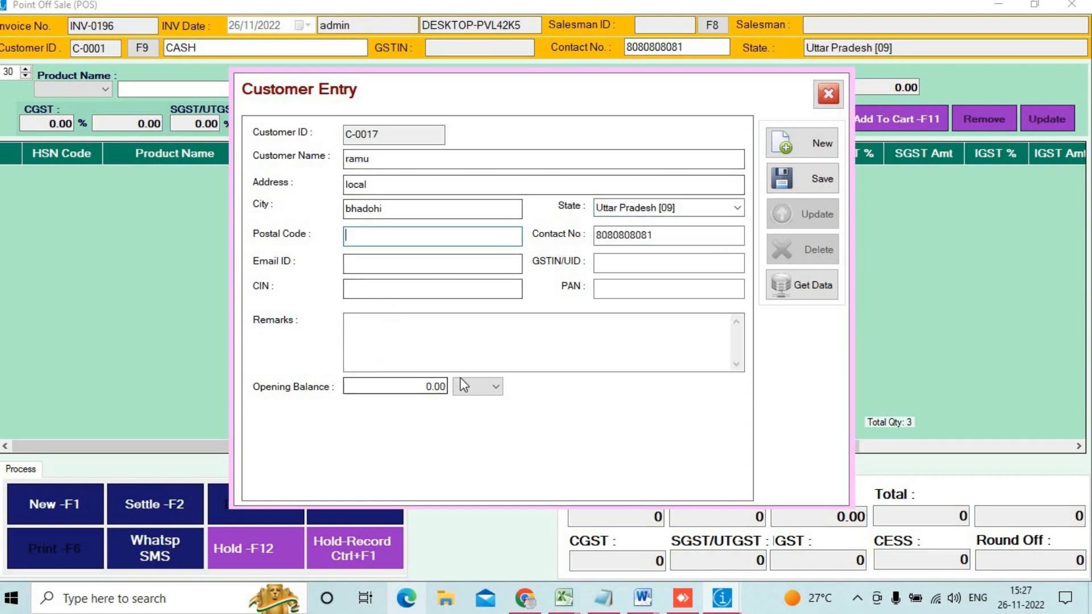
Step: Leave the opening balance type unset and save customer C-0017 to the bill
{"action": "left_click", "coordinate": [483, 386]}
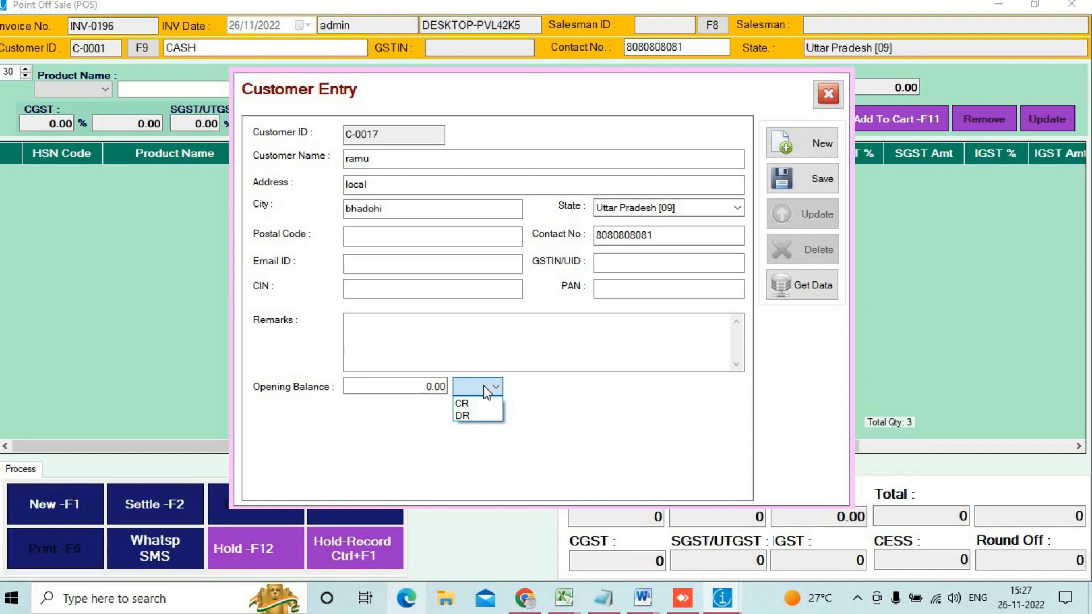
{"action": "left_click", "coordinate": [484, 386]}
{"action": "left_click", "coordinate": [787, 178]}
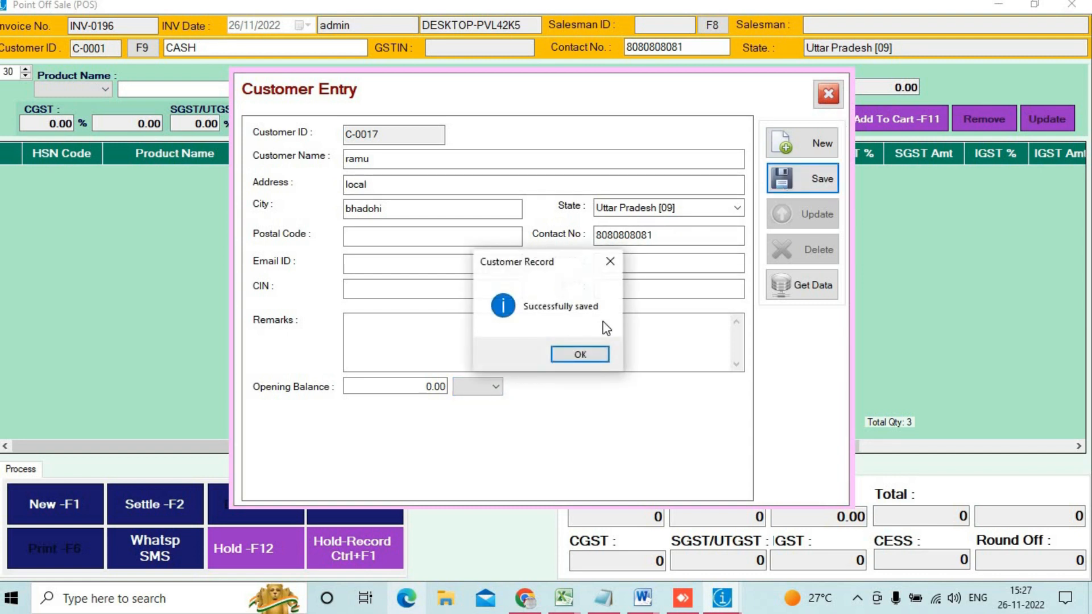
{"action": "left_click", "coordinate": [580, 354]}
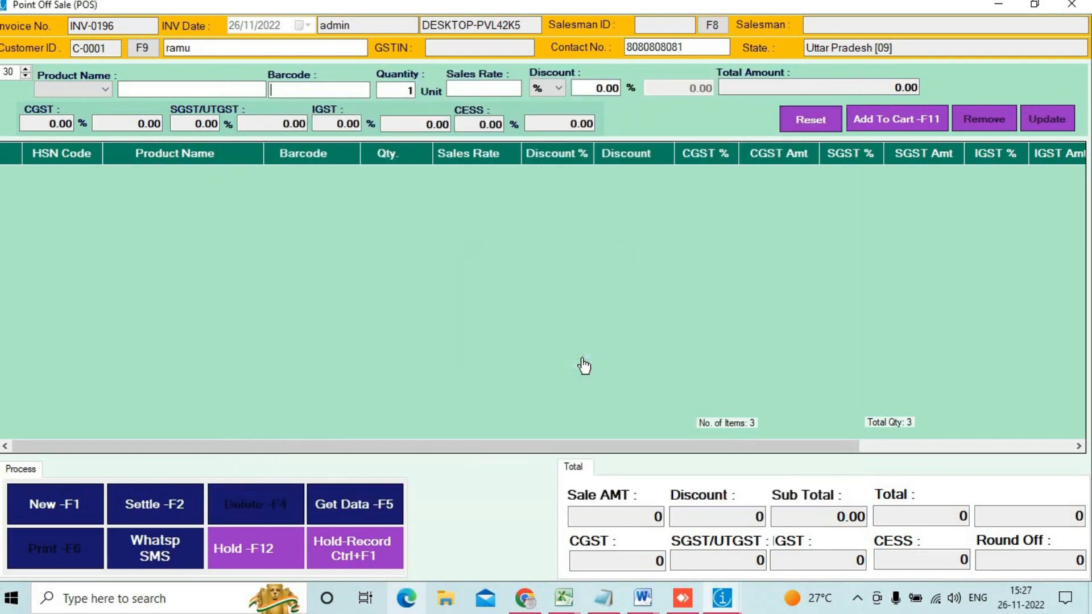
Step: Add barcodes 0009 (BABY TOYS (POLO)) and 0010 (BED SHEET) at the 5% offer, totalling 922
{"action": "left_click", "coordinate": [228, 48]}
{"action": "left_click", "coordinate": [314, 91]}
{"action": "type", "text": "000"}
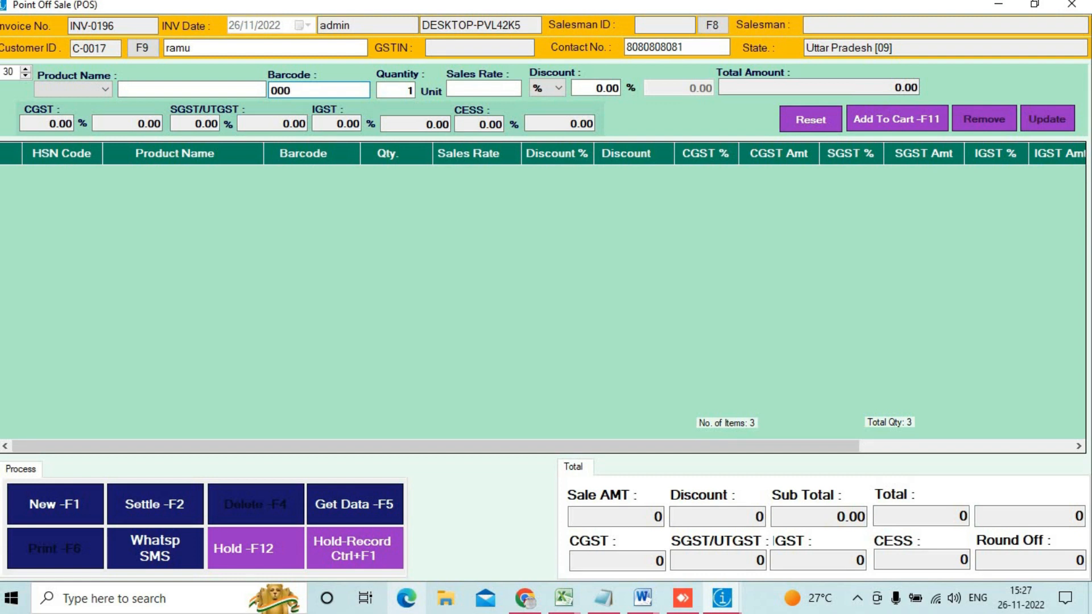
{"action": "type", "text": "9"}
{"action": "key", "text": "Return"}
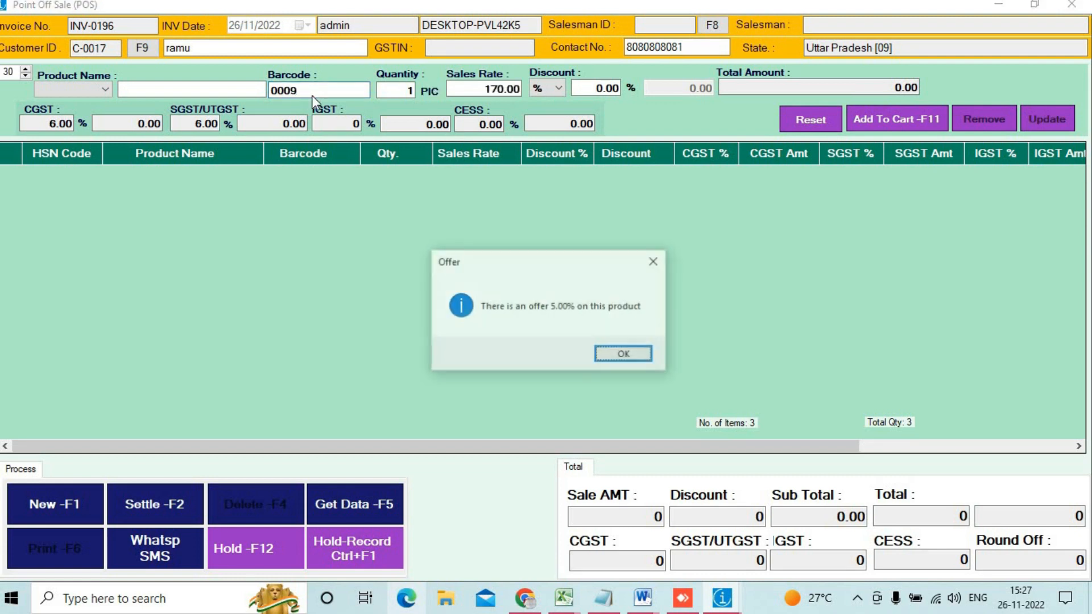
{"action": "key", "text": "Return"}
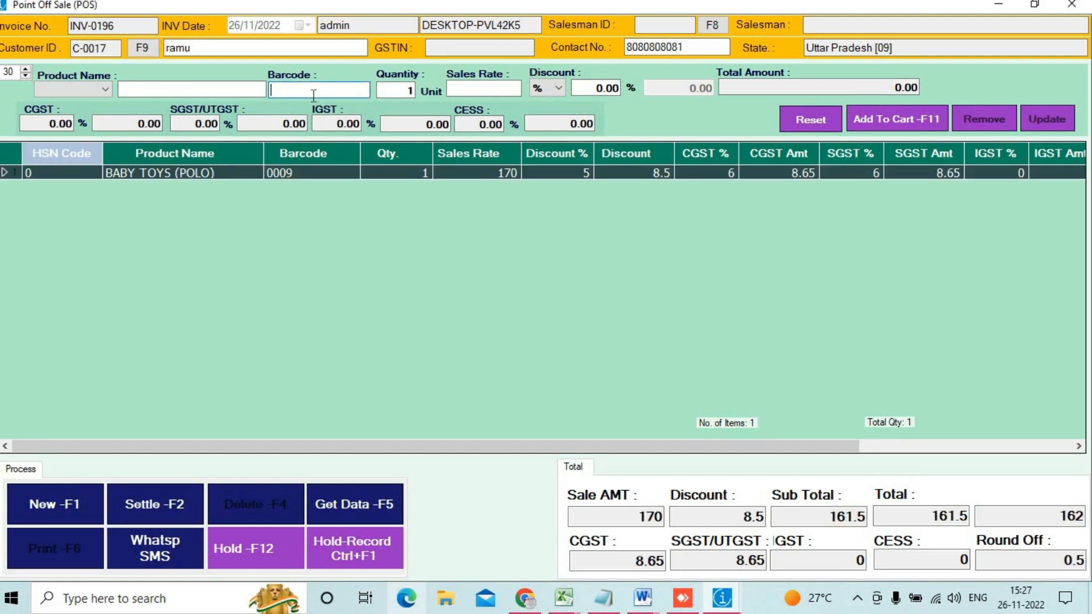
{"action": "type", "text": "0010"}
{"action": "key", "text": "Return"}
{"action": "key", "text": "Return"}
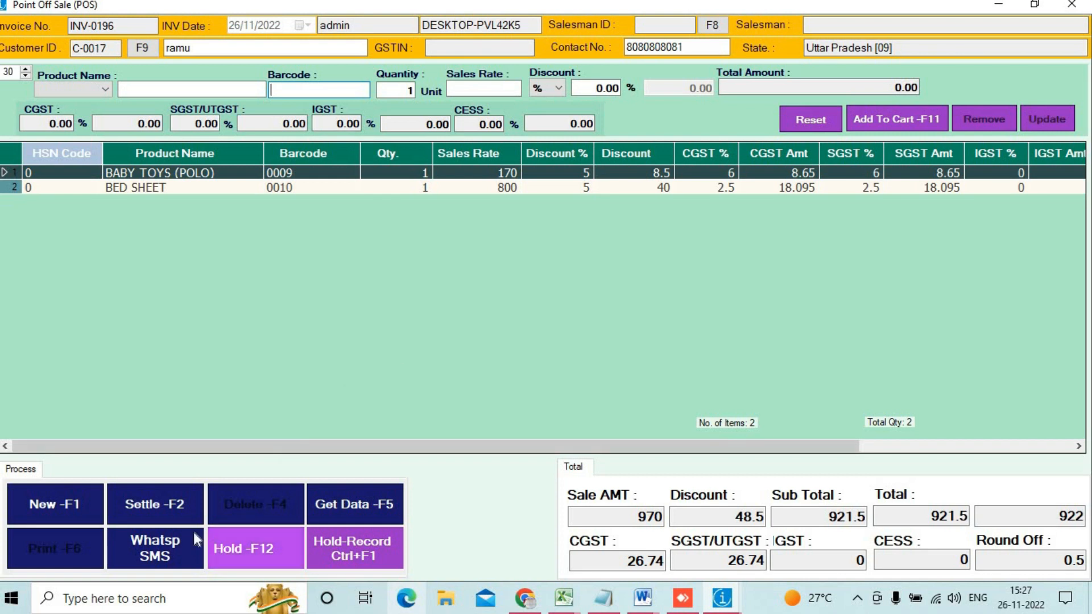
Step: Settle the bill with 422 in cash and 500 on credit, and save and print the tax invoice
{"action": "left_click", "coordinate": [144, 511]}
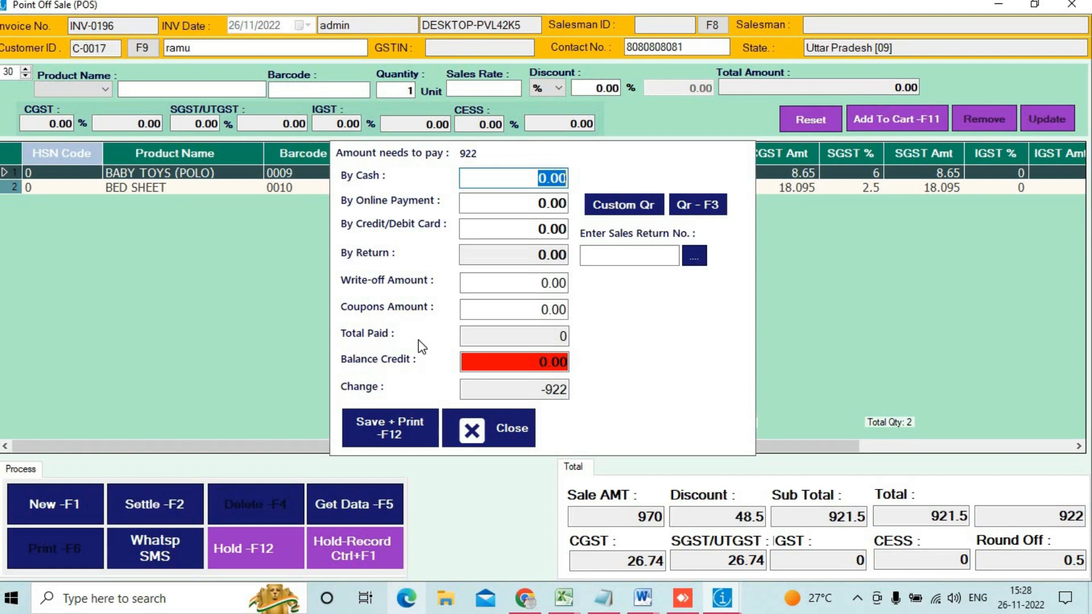
{"action": "type", "text": "422"}
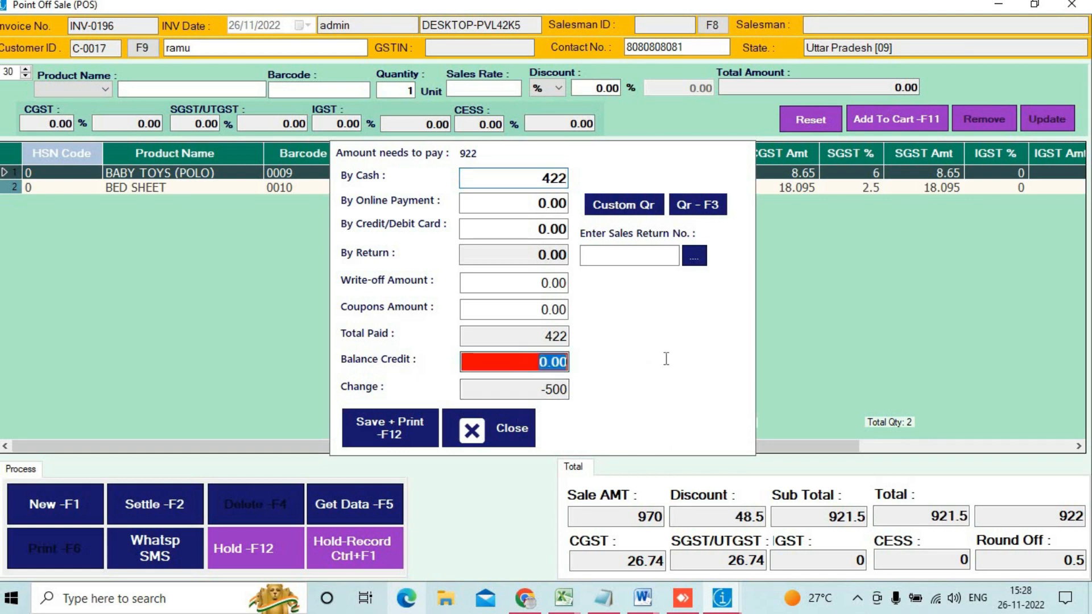
{"action": "type", "text": "500"}
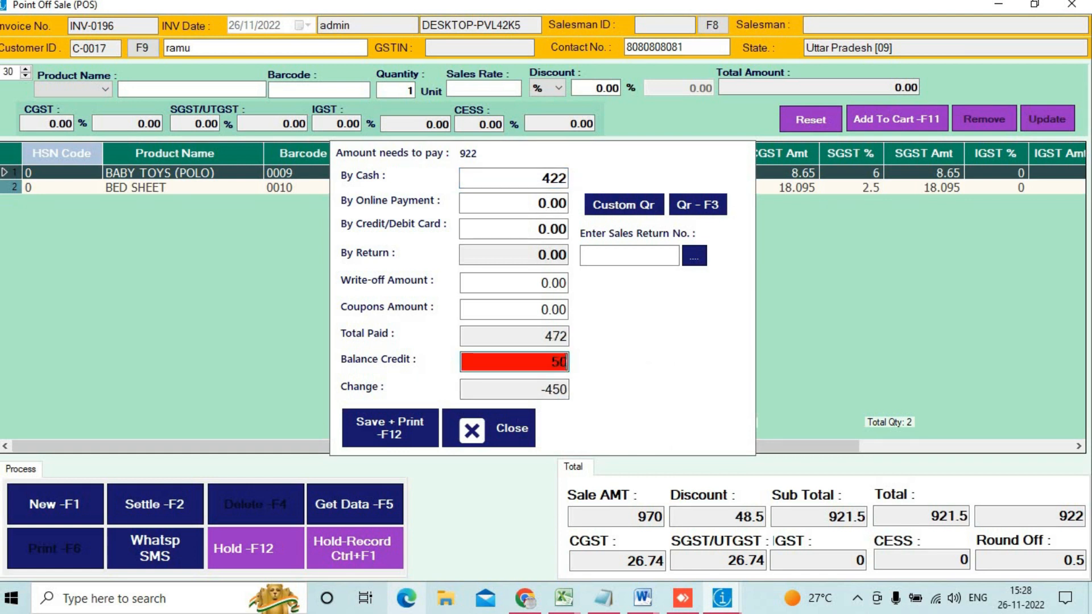
{"action": "left_click", "coordinate": [377, 426]}
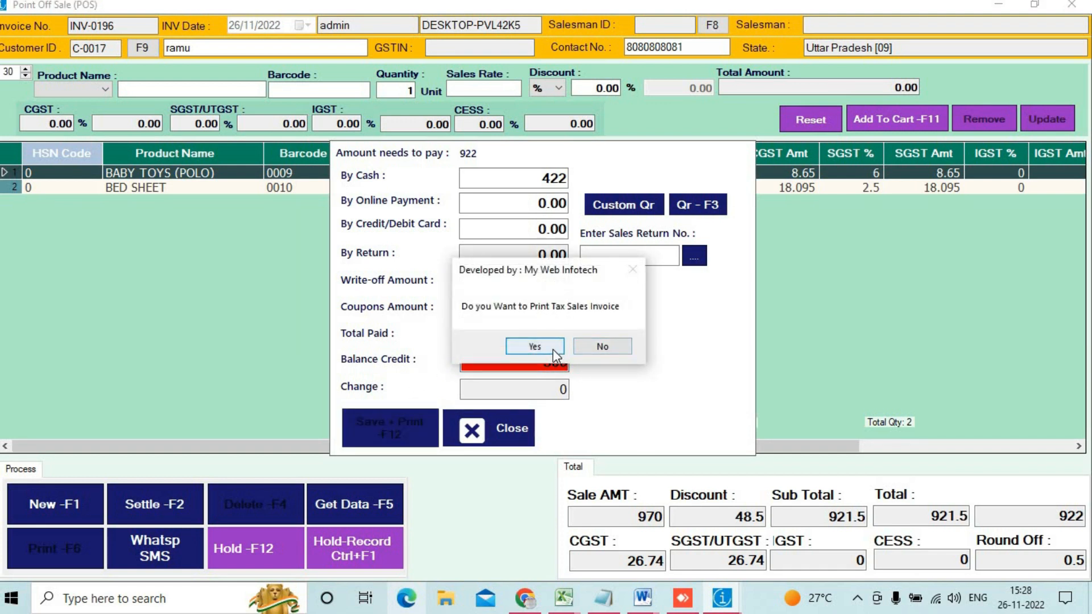
{"action": "left_click", "coordinate": [554, 349]}
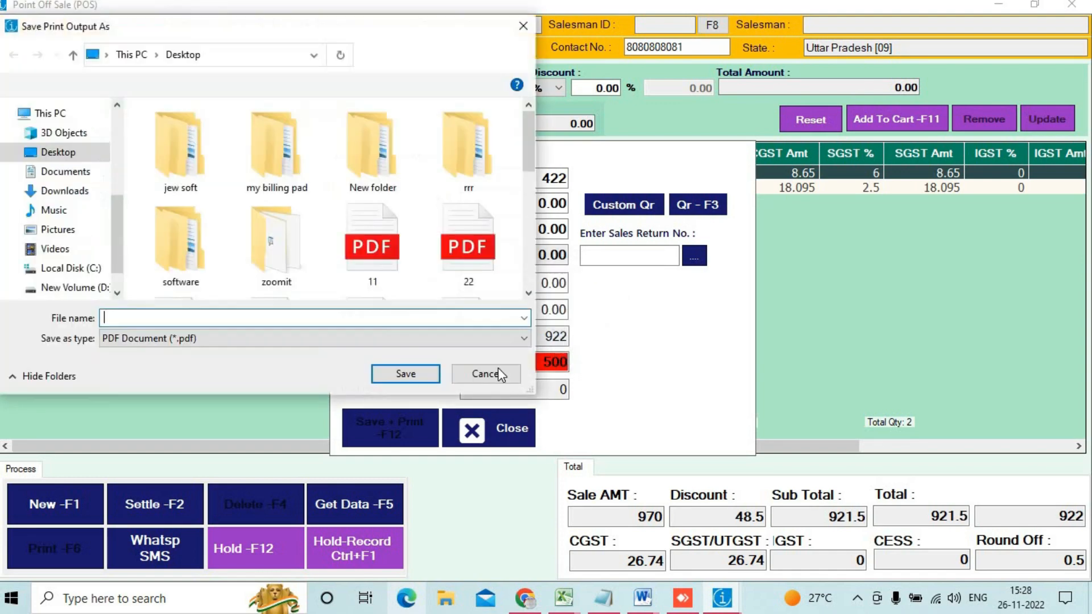
Step: Cancel the PDF save, reset the bill and close the point-of-sale screen
{"action": "left_click", "coordinate": [495, 374]}
{"action": "left_click", "coordinate": [498, 422]}
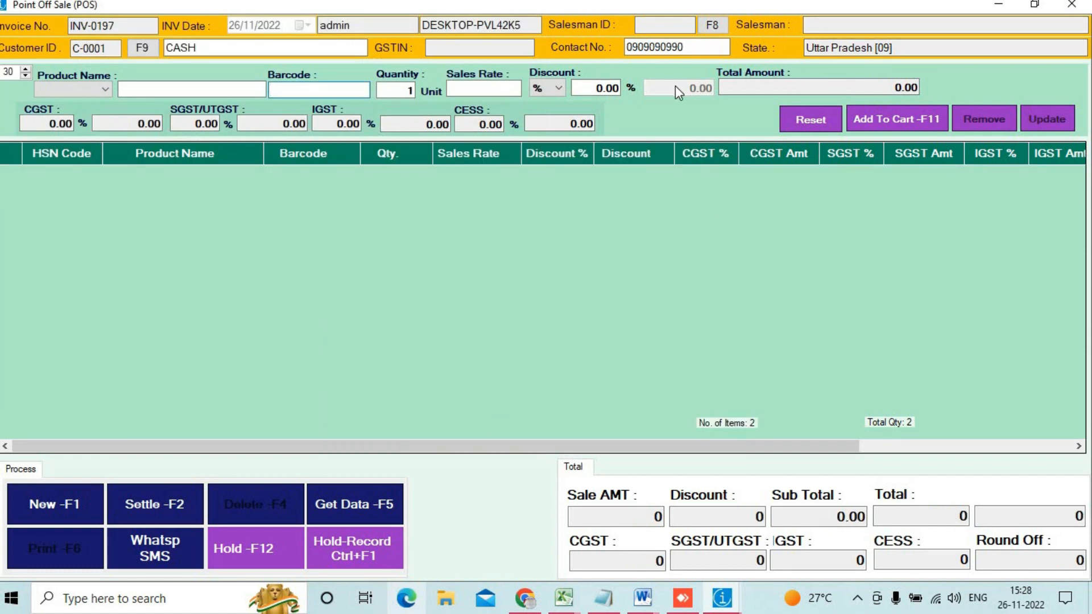
{"action": "left_click", "coordinate": [1071, 5]}
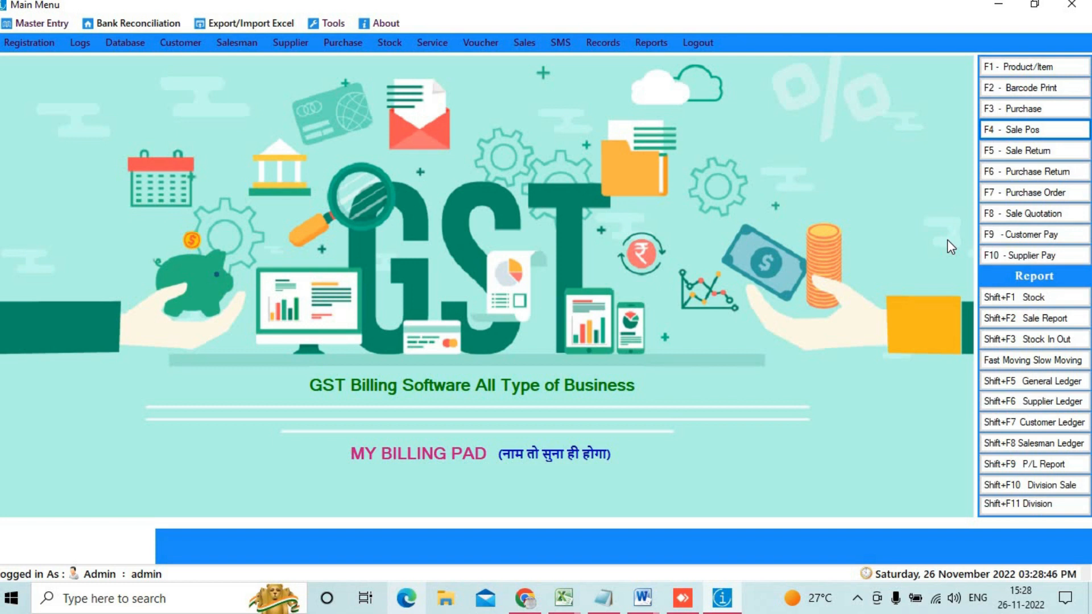
Step: Load customer C-0017, found by contact number, into Receipt Entry showing its 500 DR balance
{"action": "left_click", "coordinate": [1045, 237]}
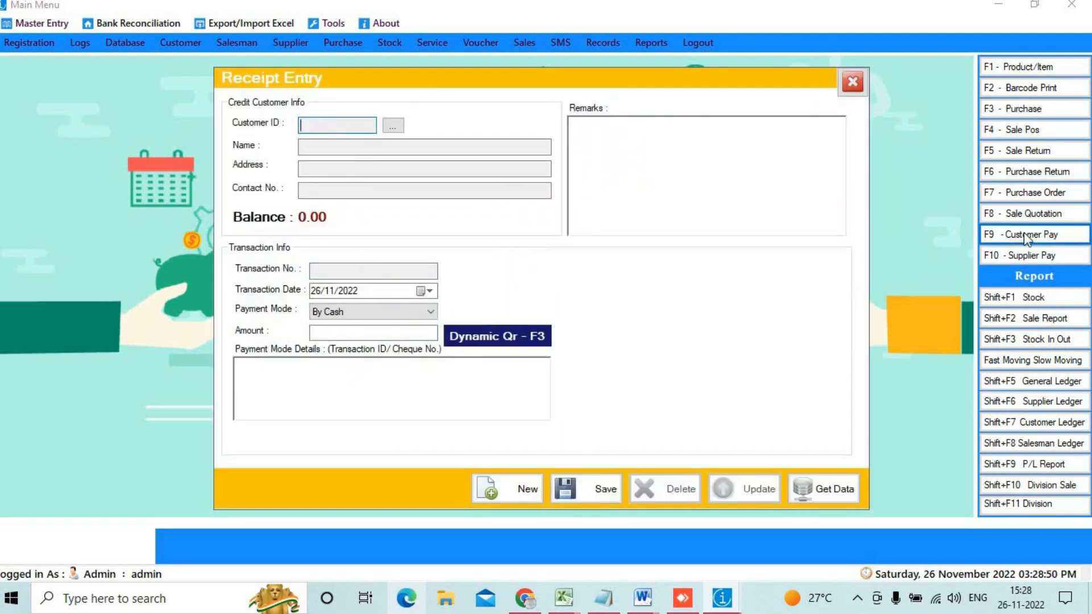
{"action": "left_click", "coordinate": [390, 126]}
{"action": "left_click", "coordinate": [521, 108]}
{"action": "key", "text": "ctrl+v"}
{"action": "key", "text": "BackSpace"}
{"action": "type", "text": "1"}
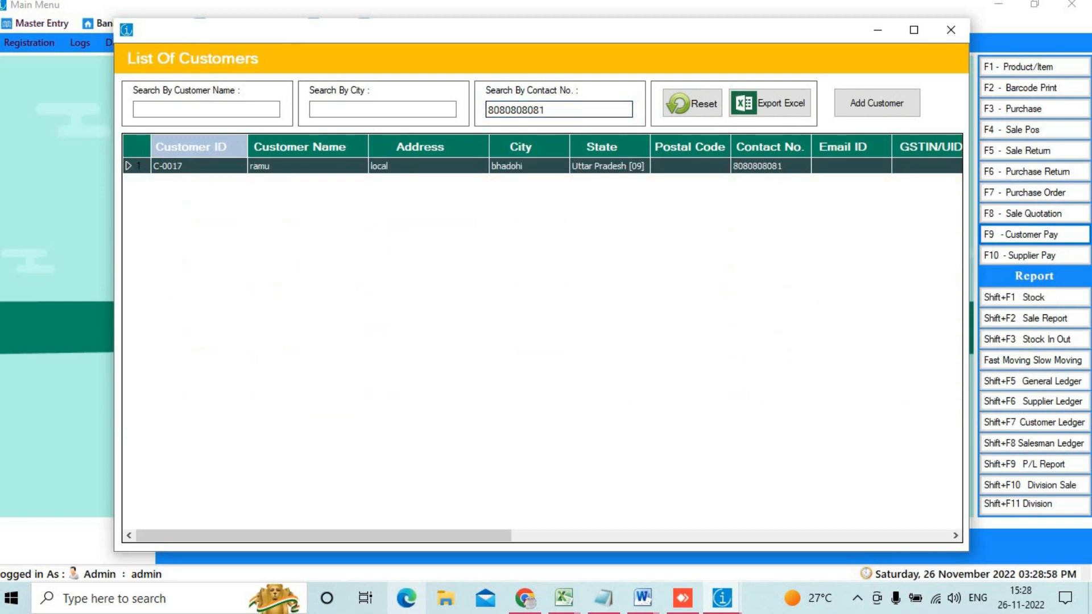
{"action": "double_click", "coordinate": [383, 166]}
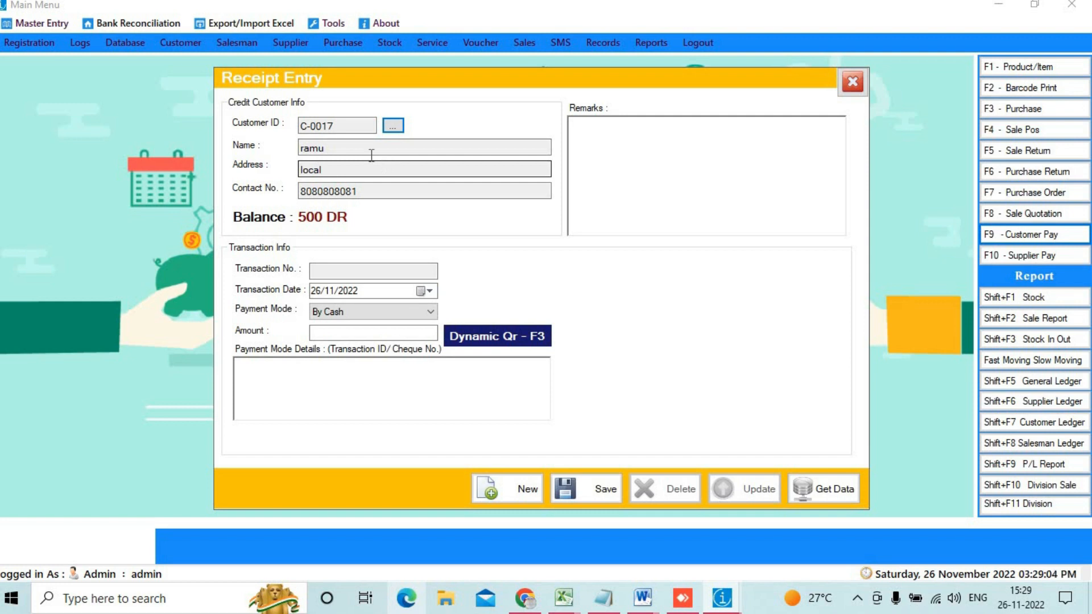
{"action": "left_click", "coordinate": [351, 330]}
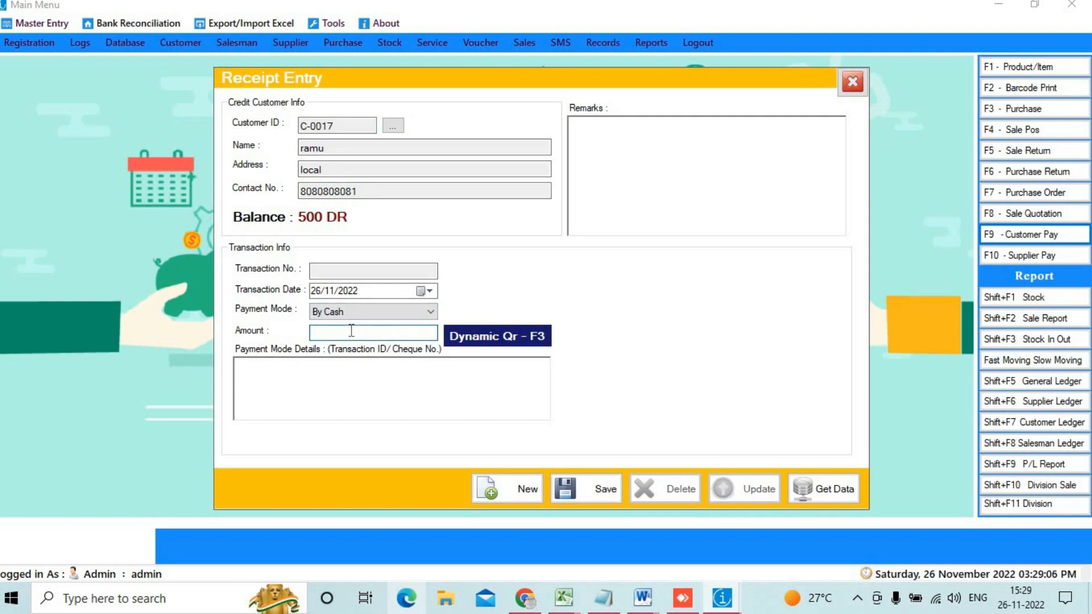
Step: Save a 100 cash receipt for the customer with a payment QR code
{"action": "type", "text": "100"}
{"action": "left_click", "coordinate": [488, 338]}
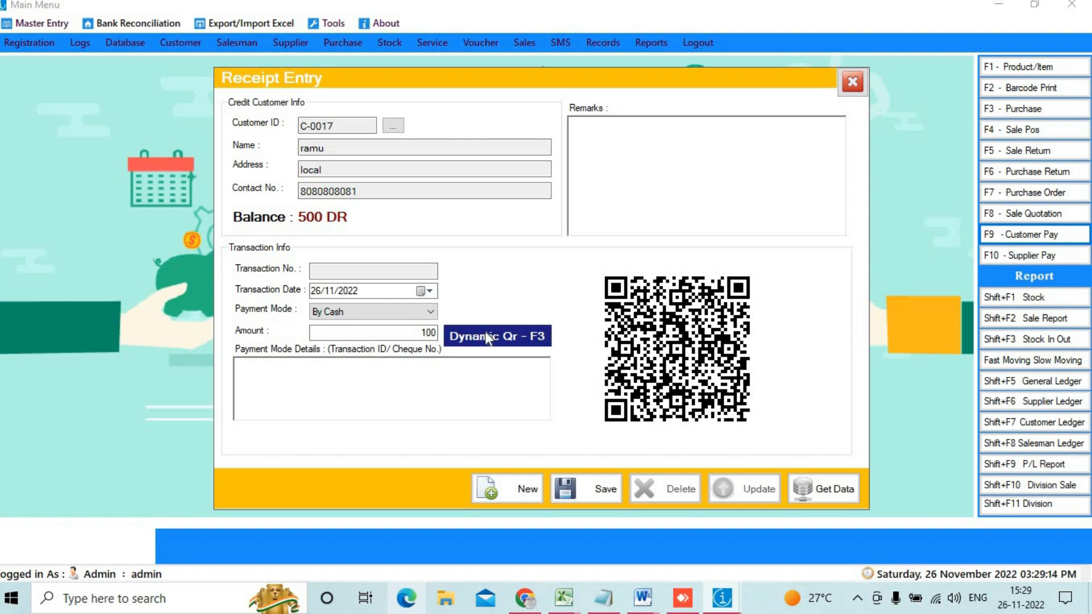
{"action": "left_click", "coordinate": [583, 498]}
{"action": "left_click", "coordinate": [576, 356]}
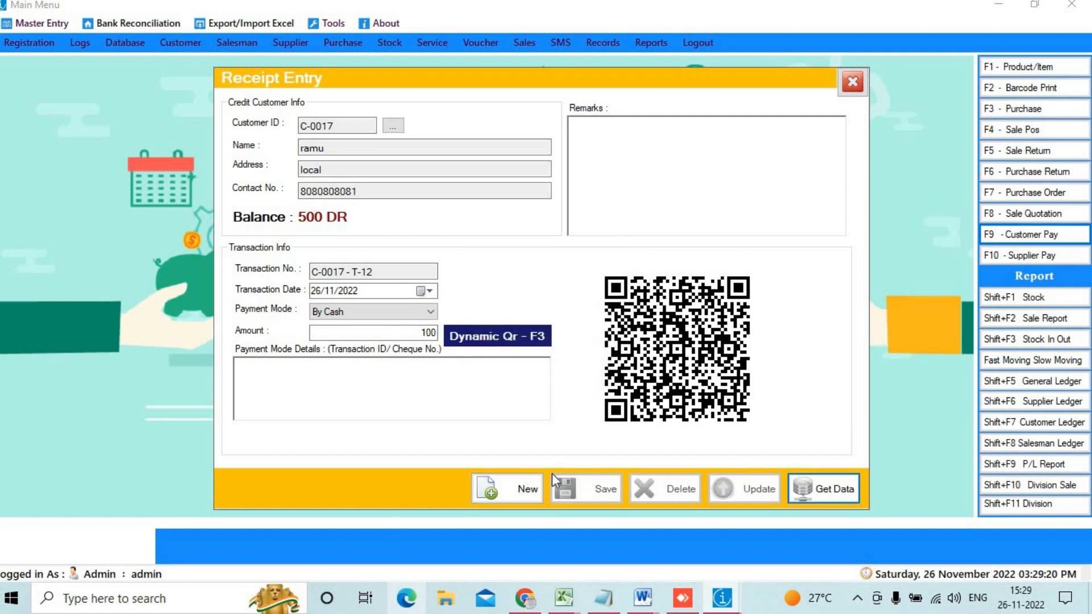
Step: Look up receipt C-0017 - T-12 among 26/11/2022 receipts, then close Receipt Entry
{"action": "left_click", "coordinate": [514, 488]}
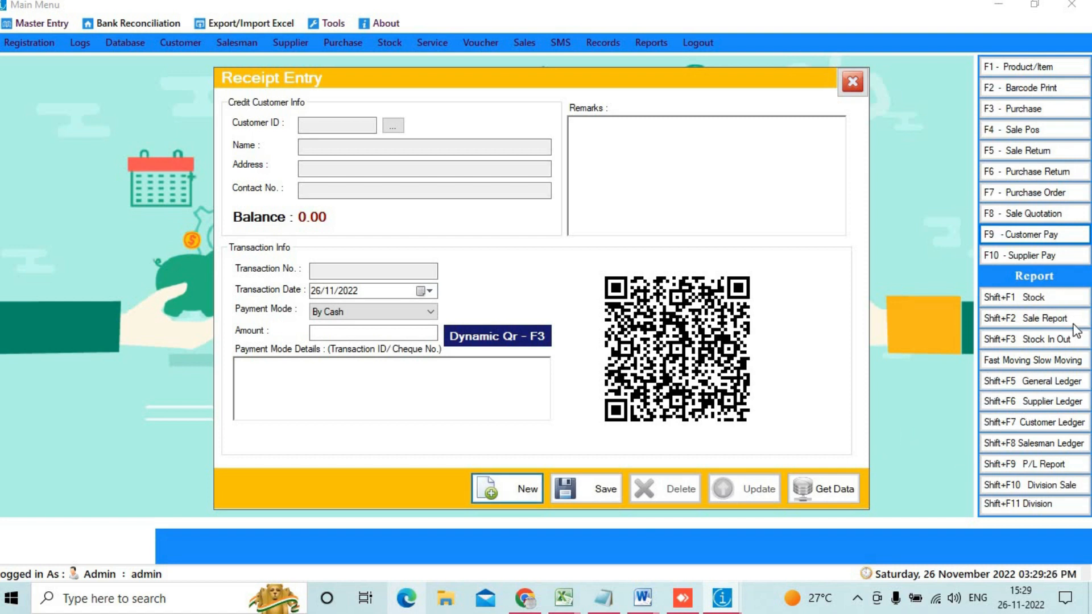
{"action": "left_click", "coordinate": [834, 500]}
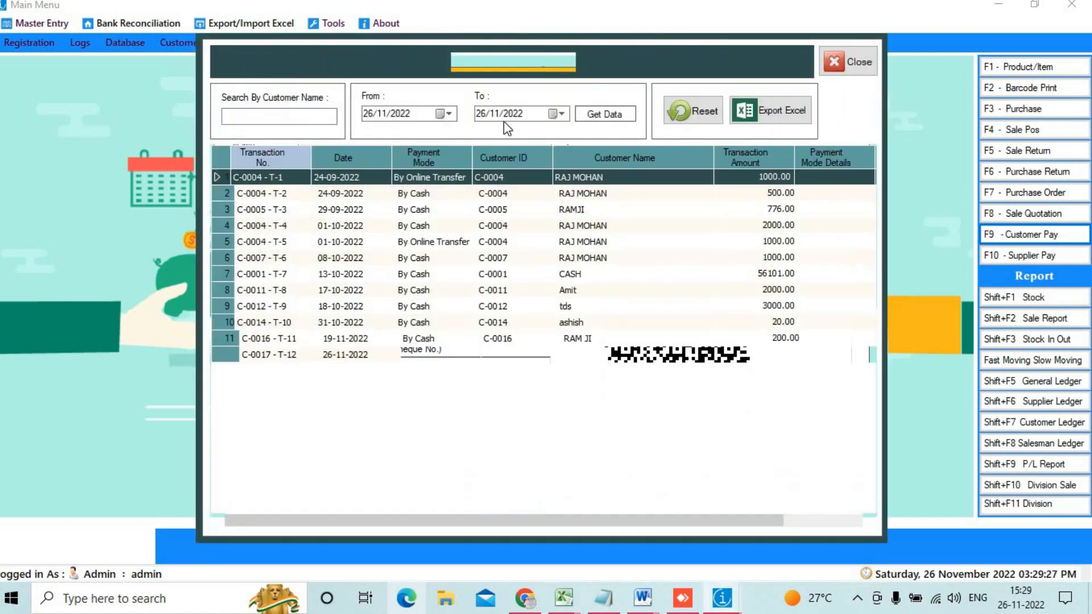
{"action": "left_click", "coordinate": [606, 111]}
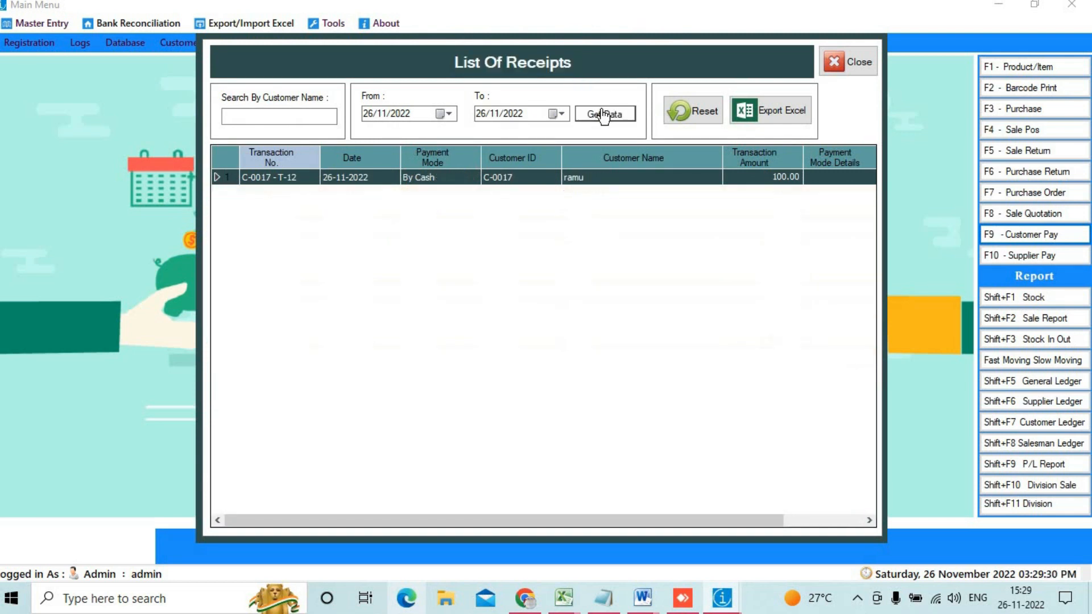
{"action": "double_click", "coordinate": [428, 180]}
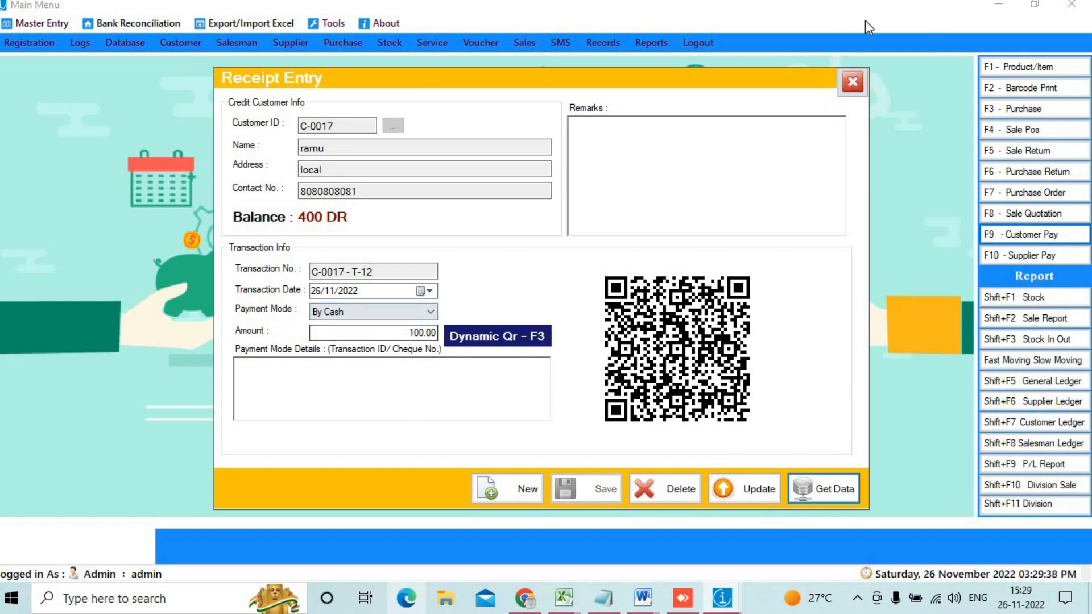
{"action": "left_click", "coordinate": [851, 83]}
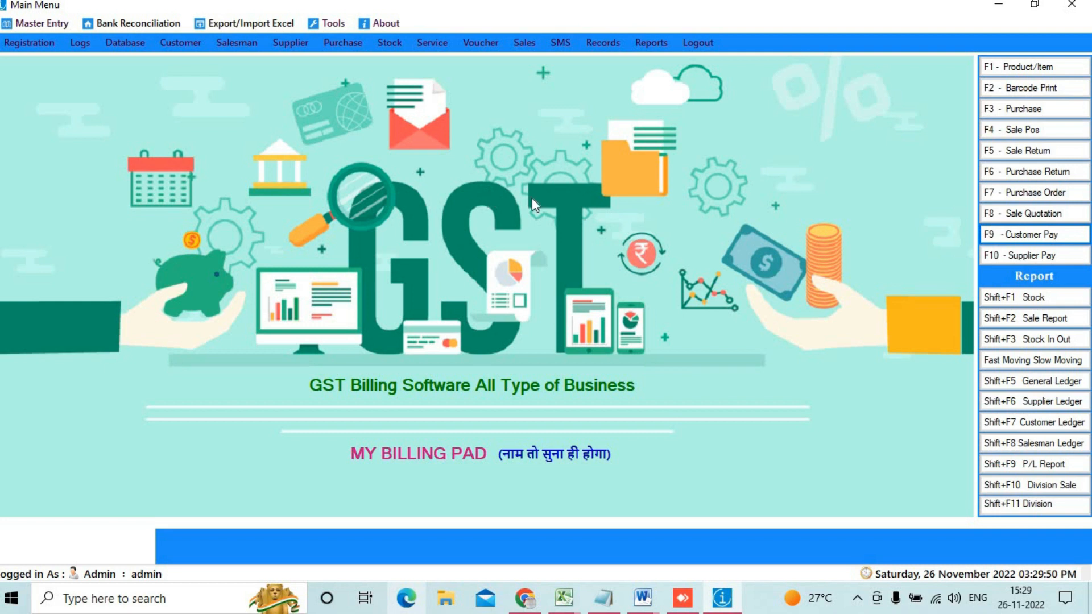
Step: Choose customer C-0017 by contact number in the Customer Ledger settings
{"action": "left_click", "coordinate": [1061, 426]}
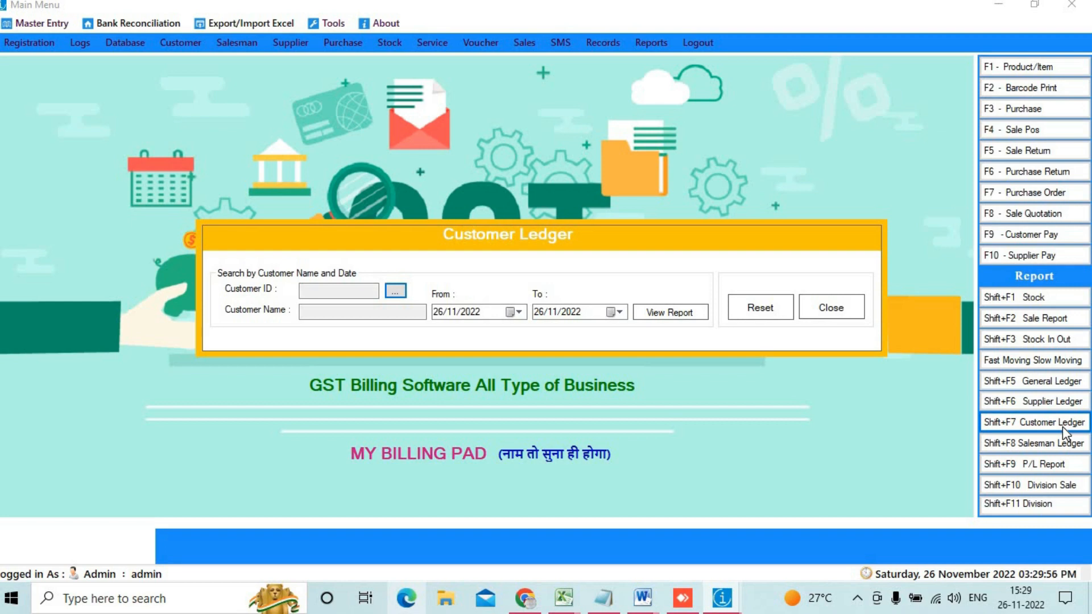
{"action": "left_click", "coordinate": [396, 291]}
{"action": "left_click", "coordinate": [568, 108]}
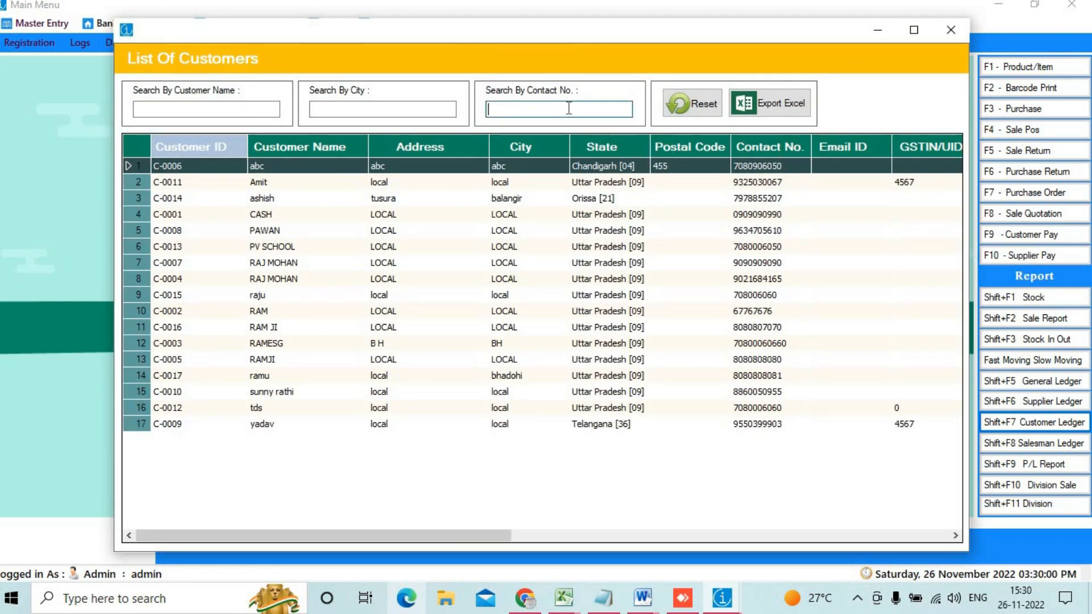
{"action": "type", "text": "8080808080"}
{"action": "key", "text": "BackSpace"}
{"action": "type", "text": "1"}
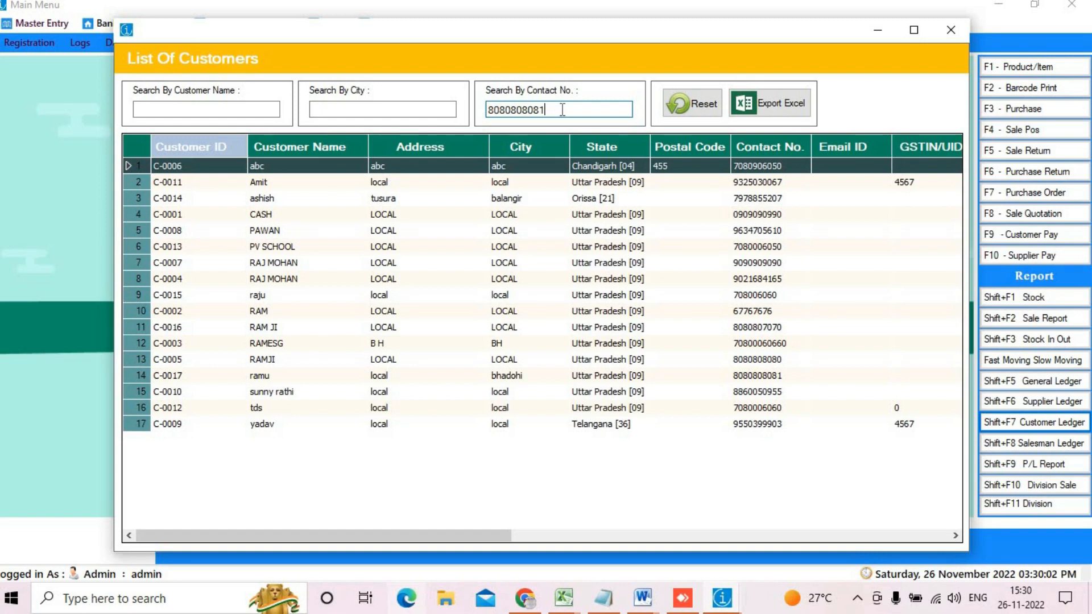
{"action": "key", "text": "Return"}
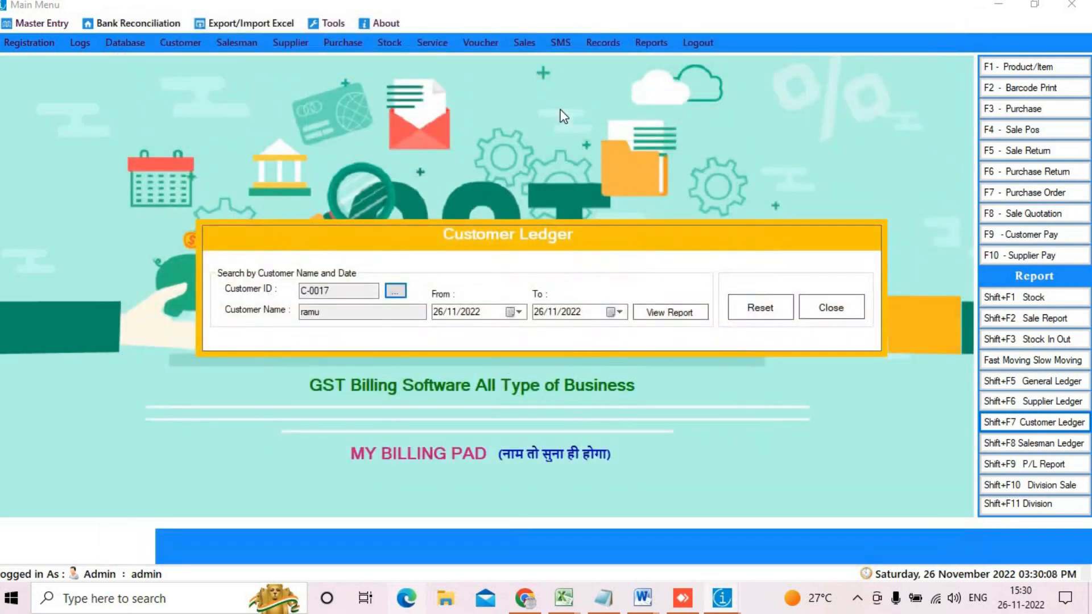
Step: Keep 26/11/2022 as the date range and generate the ledger report
{"action": "left_click", "coordinate": [373, 314]}
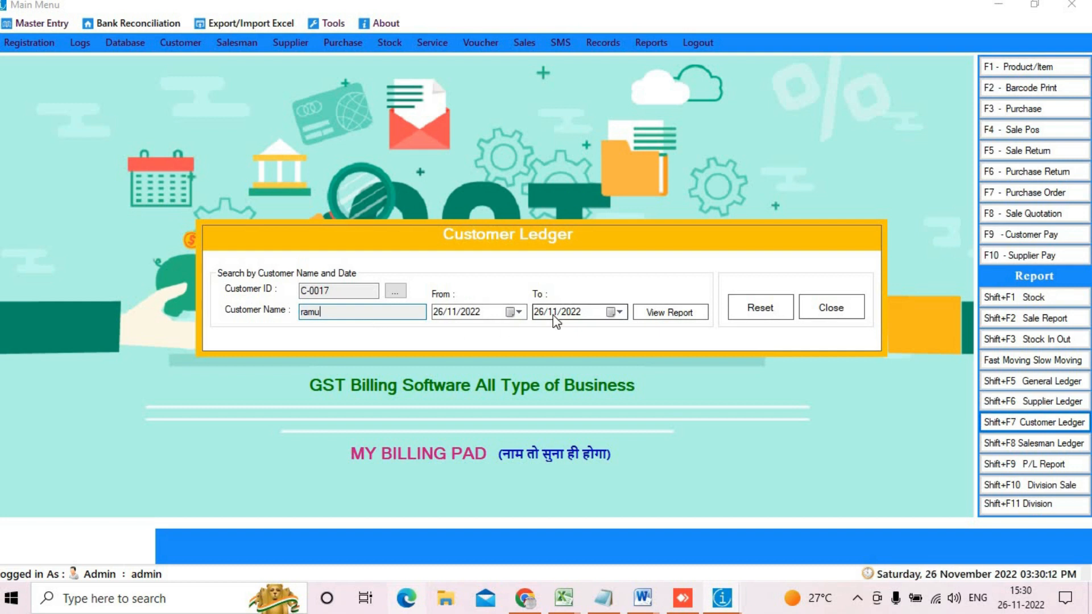
{"action": "left_click", "coordinate": [516, 314]}
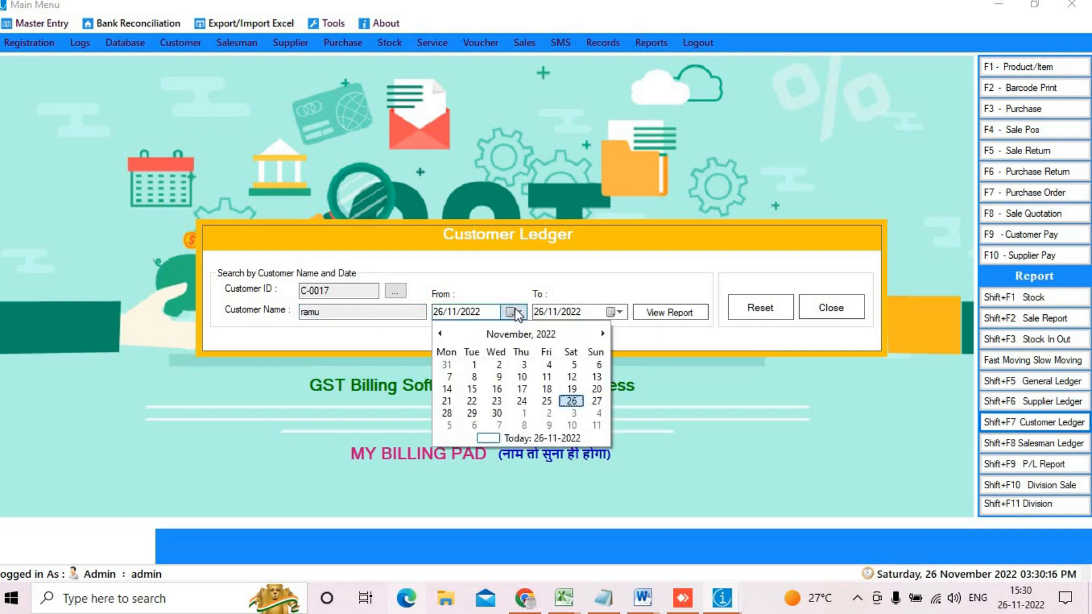
{"action": "left_click", "coordinate": [663, 312]}
{"action": "left_click", "coordinate": [663, 312]}
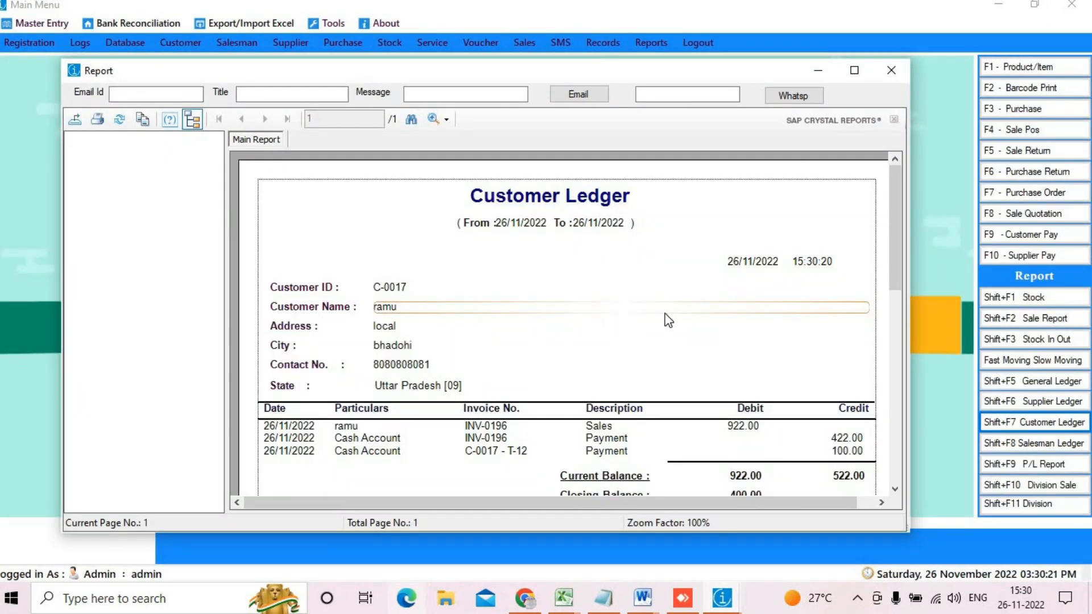
{"action": "left_click", "coordinate": [890, 70]}
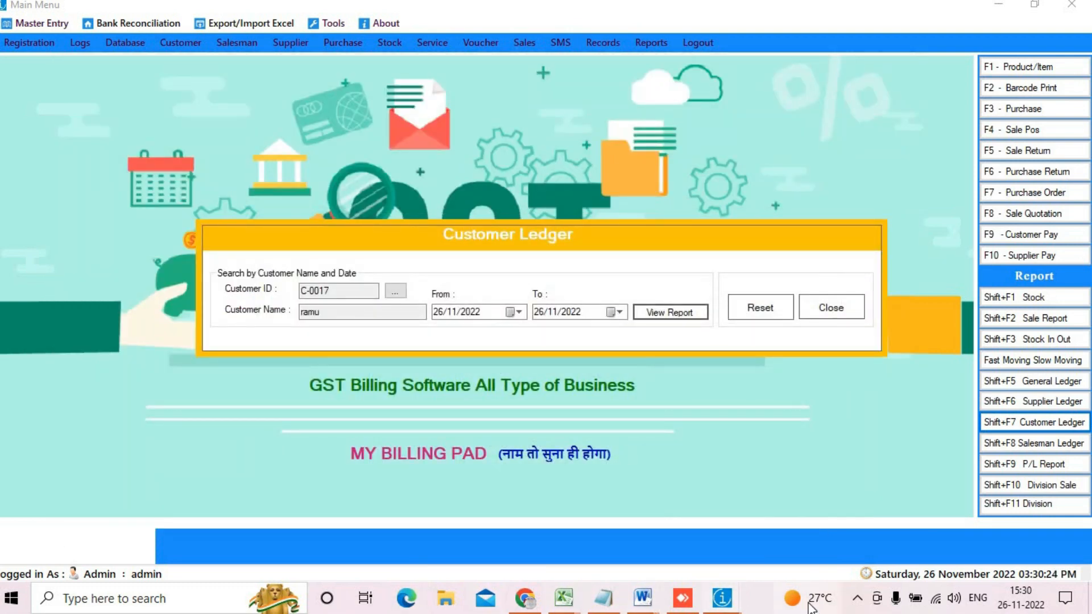
Step: Restore and maximize the ledger report, selecting its title and date range line
{"action": "mouse_move", "coordinate": [730, 607]}
{"action": "left_click", "coordinate": [896, 538]}
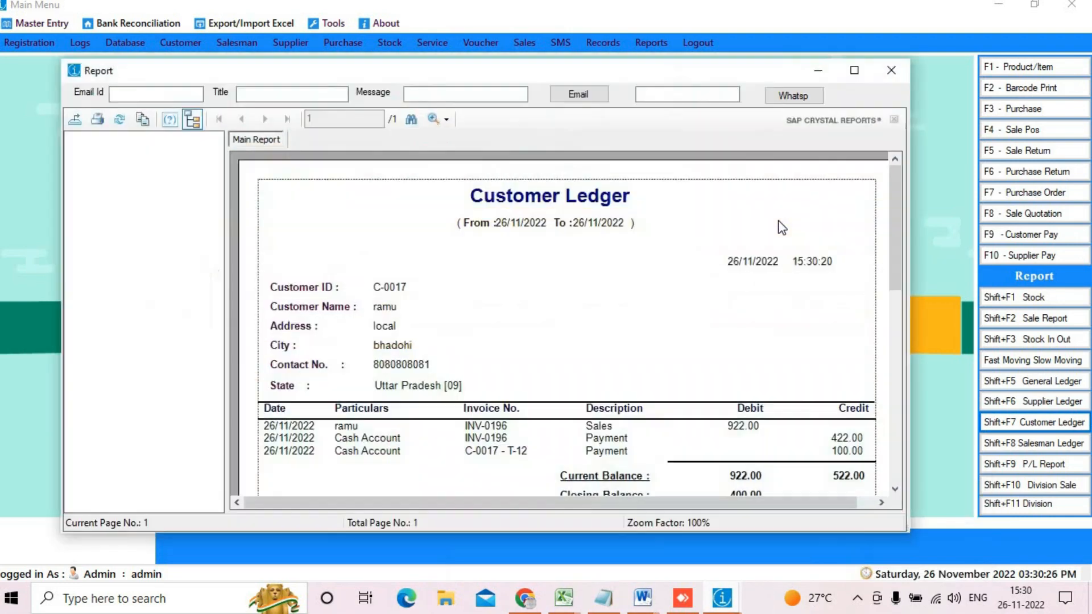
{"action": "left_click", "coordinate": [854, 70]}
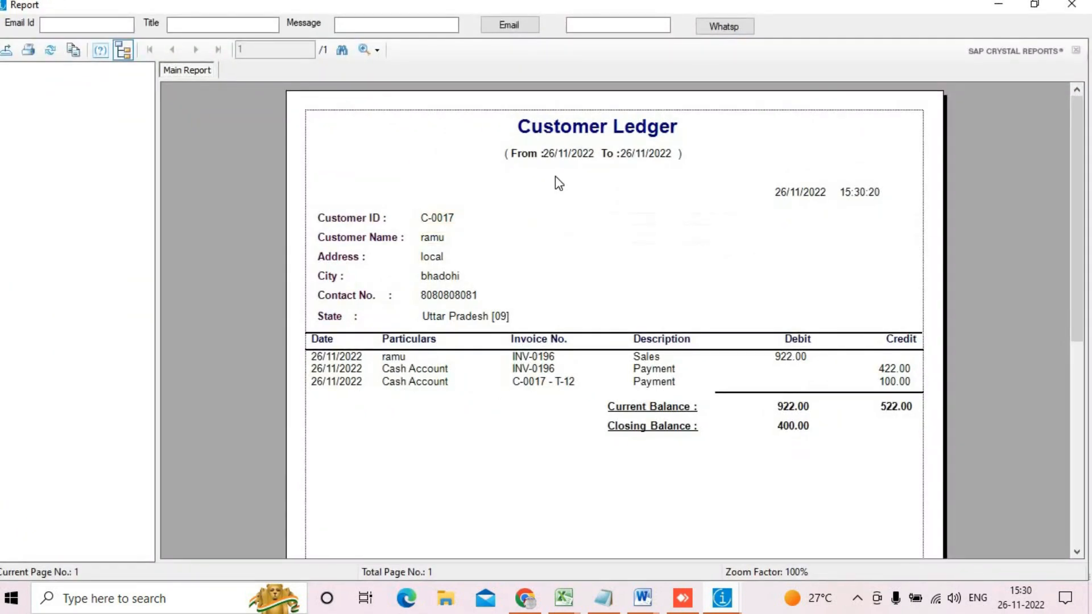
{"action": "left_click", "coordinate": [522, 132]}
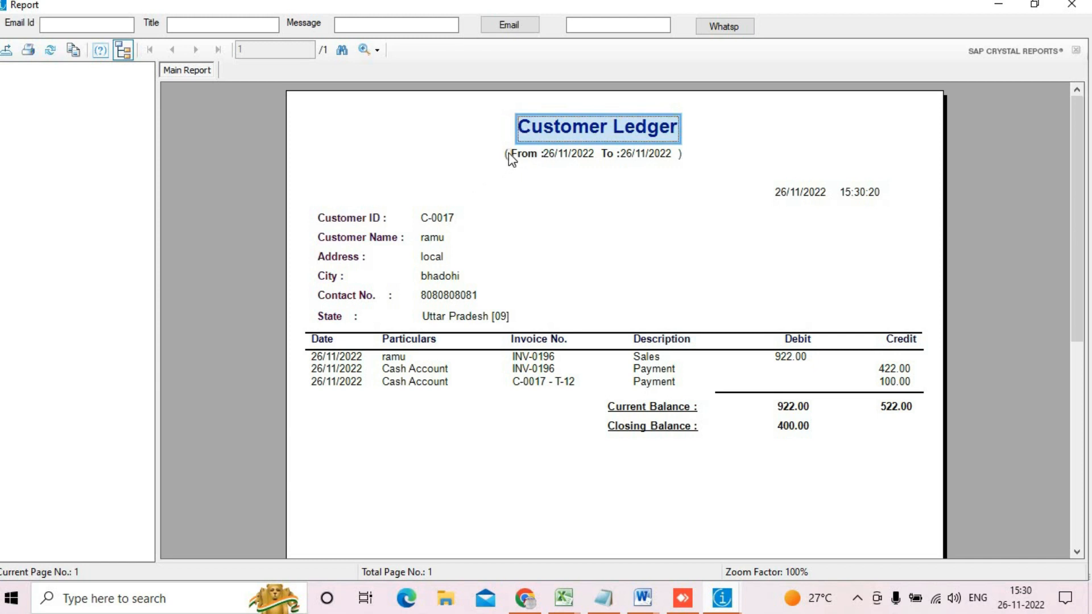
{"action": "left_click", "coordinate": [508, 153]}
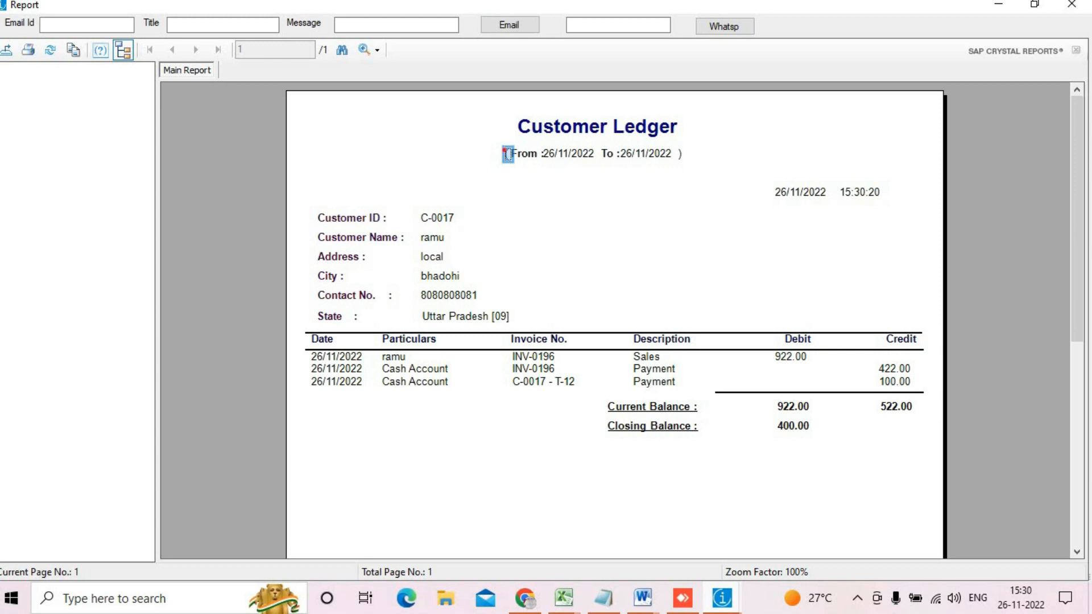
Step: Mark the 922.00 sale, 422.00 and 100.00 payments and 400.00 closing balance, then close the report
{"action": "mouse_move", "coordinate": [503, 149]}
{"action": "left_mouse_down"}
{"action": "mouse_move", "coordinate": [516, 174]}
{"action": "mouse_move", "coordinate": [715, 166]}
{"action": "mouse_move", "coordinate": [688, 167]}
{"action": "left_mouse_up"}
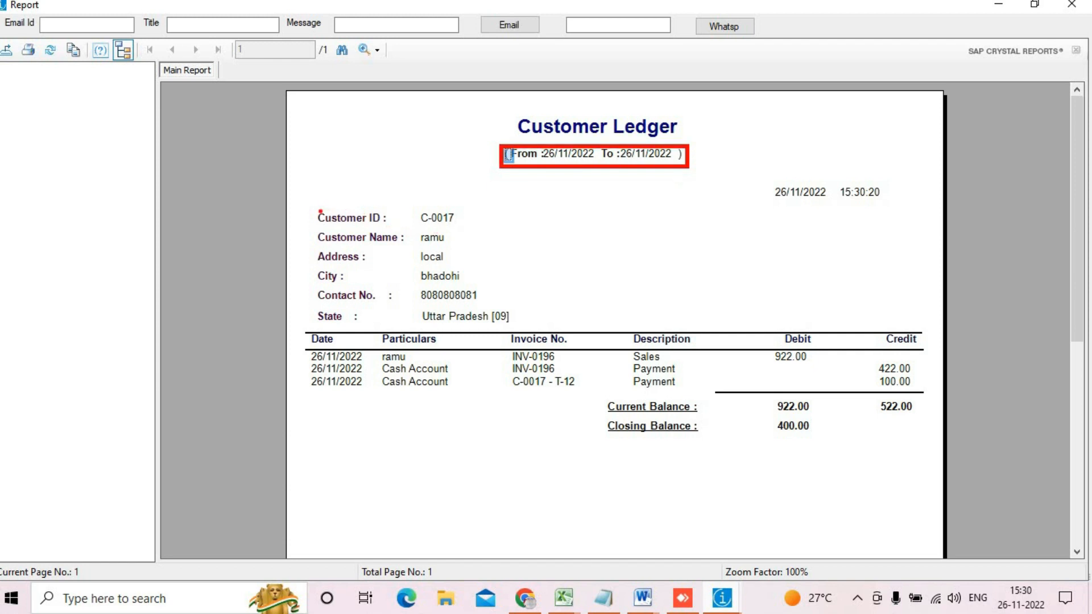
{"action": "left_click_drag", "start_coordinate": [320, 211], "coordinate": [521, 331]}
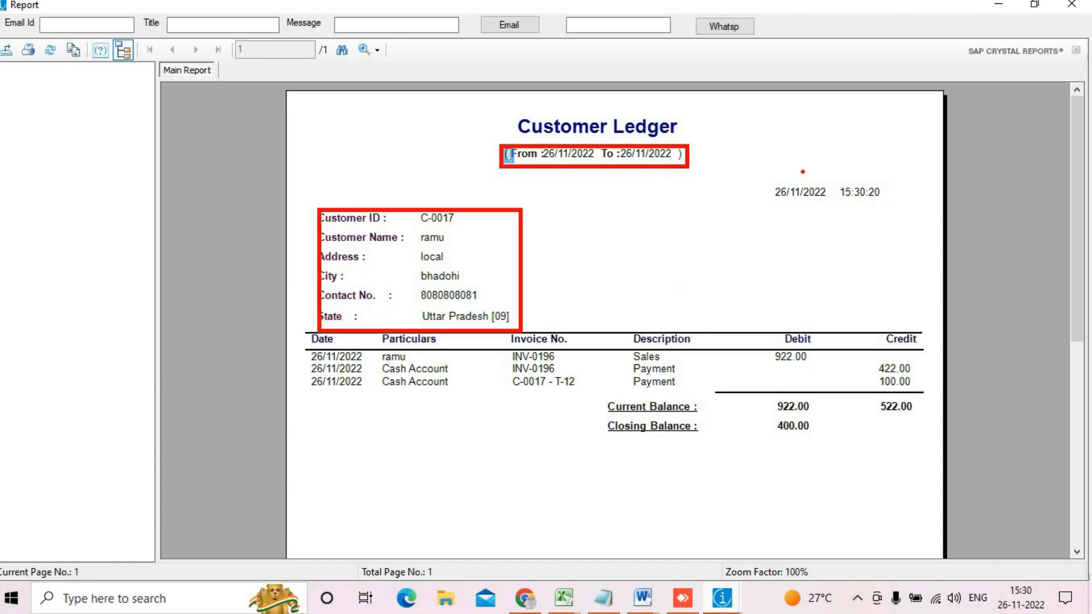
{"action": "mouse_move", "coordinate": [748, 174]}
{"action": "left_mouse_down"}
{"action": "mouse_move", "coordinate": [831, 225]}
{"action": "mouse_move", "coordinate": [923, 225]}
{"action": "left_mouse_up"}
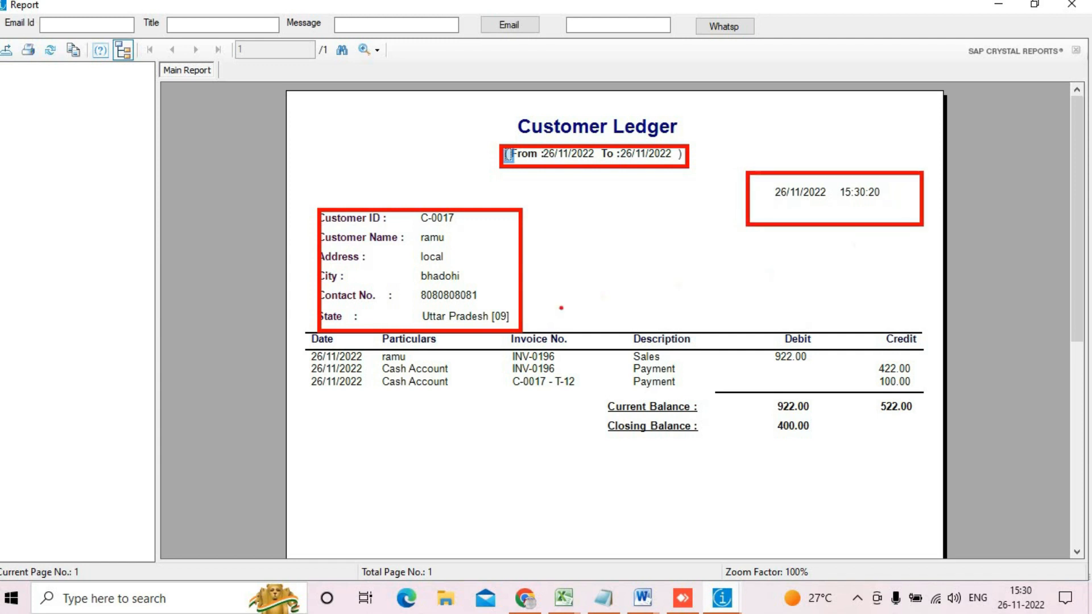
{"action": "left_click_drag", "start_coordinate": [295, 332], "coordinate": [370, 416]}
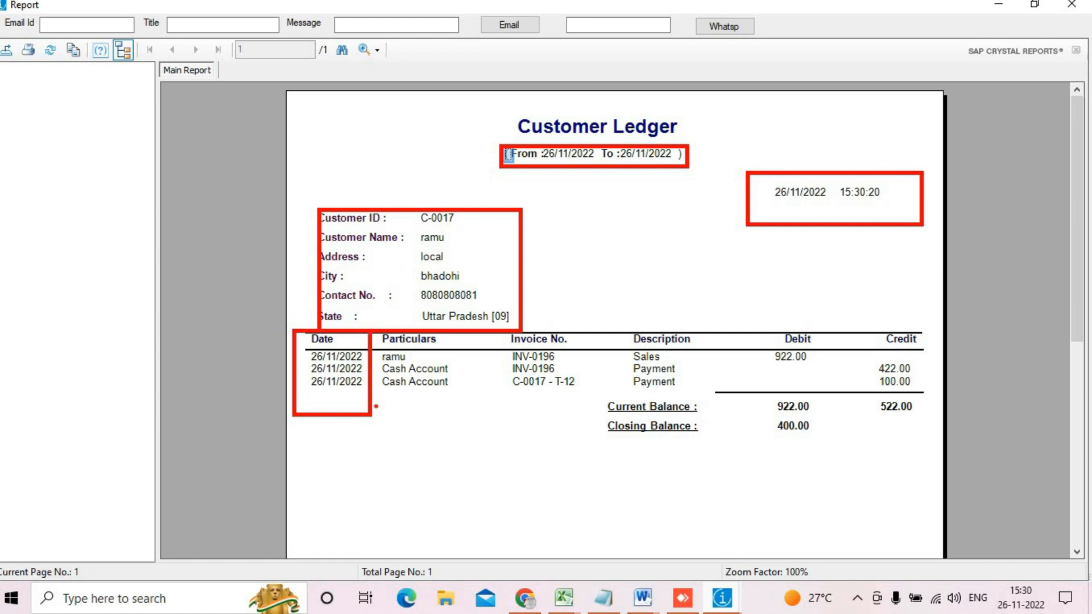
{"action": "left_click_drag", "start_coordinate": [376, 334], "coordinate": [441, 418]}
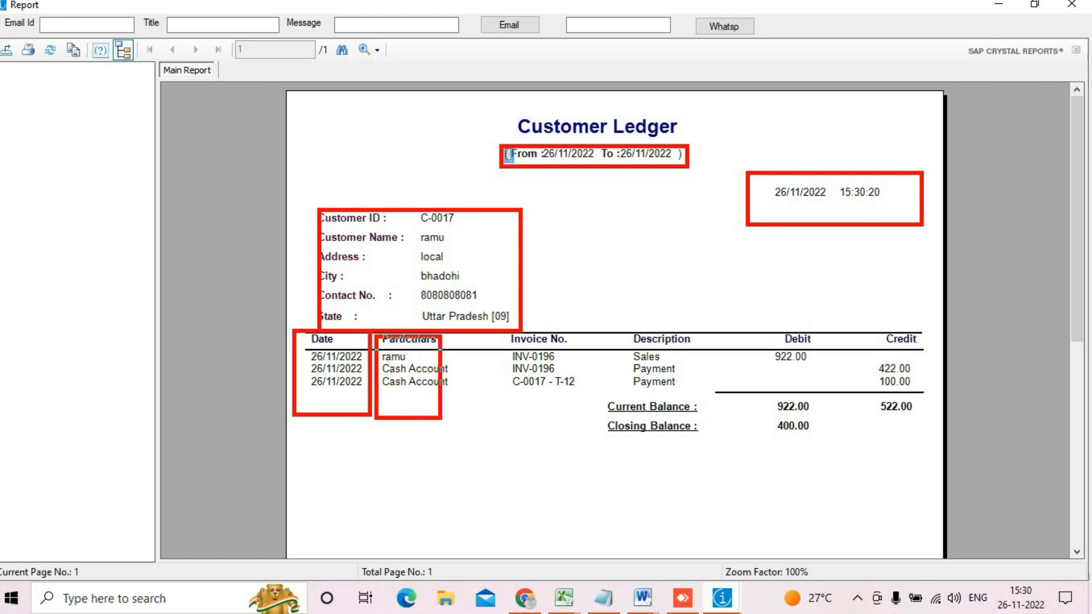
{"action": "mouse_move", "coordinate": [506, 332]}
{"action": "left_mouse_down"}
{"action": "mouse_move", "coordinate": [559, 403]}
{"action": "mouse_move", "coordinate": [643, 408]}
{"action": "mouse_move", "coordinate": [593, 398]}
{"action": "left_mouse_up"}
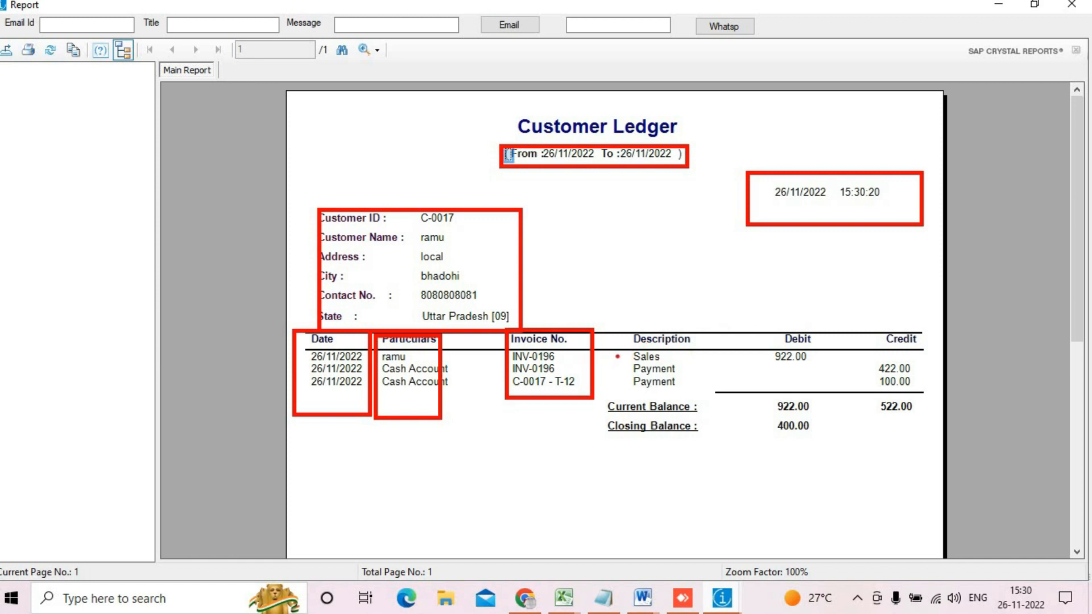
{"action": "mouse_move", "coordinate": [622, 348]}
{"action": "left_mouse_down"}
{"action": "mouse_move", "coordinate": [652, 365]}
{"action": "mouse_move", "coordinate": [817, 367]}
{"action": "left_mouse_up"}
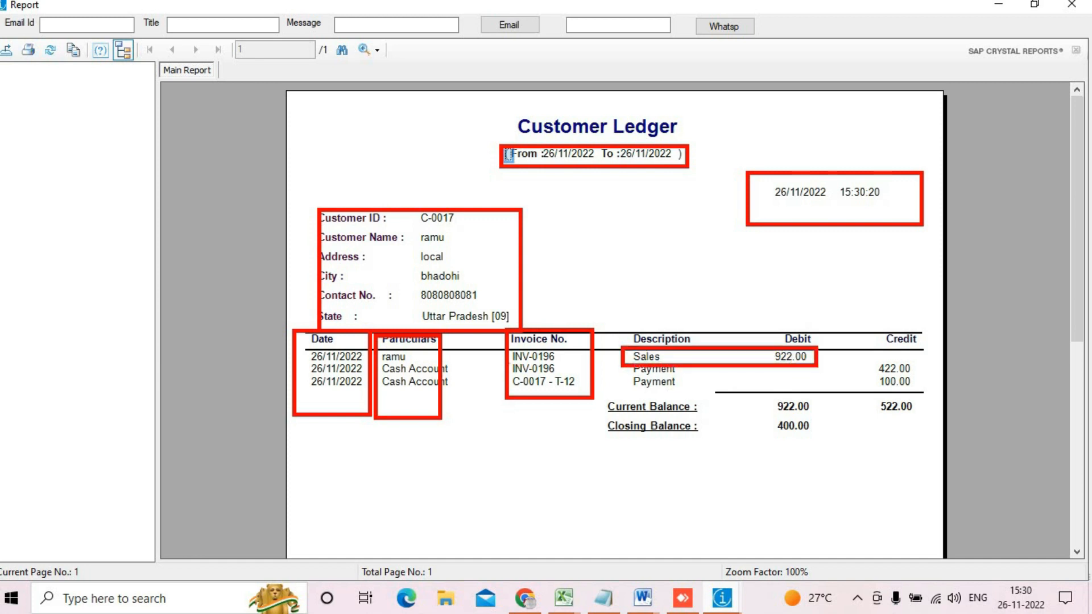
{"action": "mouse_move", "coordinate": [505, 361]}
{"action": "left_mouse_down"}
{"action": "mouse_move", "coordinate": [581, 378]}
{"action": "mouse_move", "coordinate": [875, 395]}
{"action": "mouse_move", "coordinate": [916, 381]}
{"action": "left_mouse_up"}
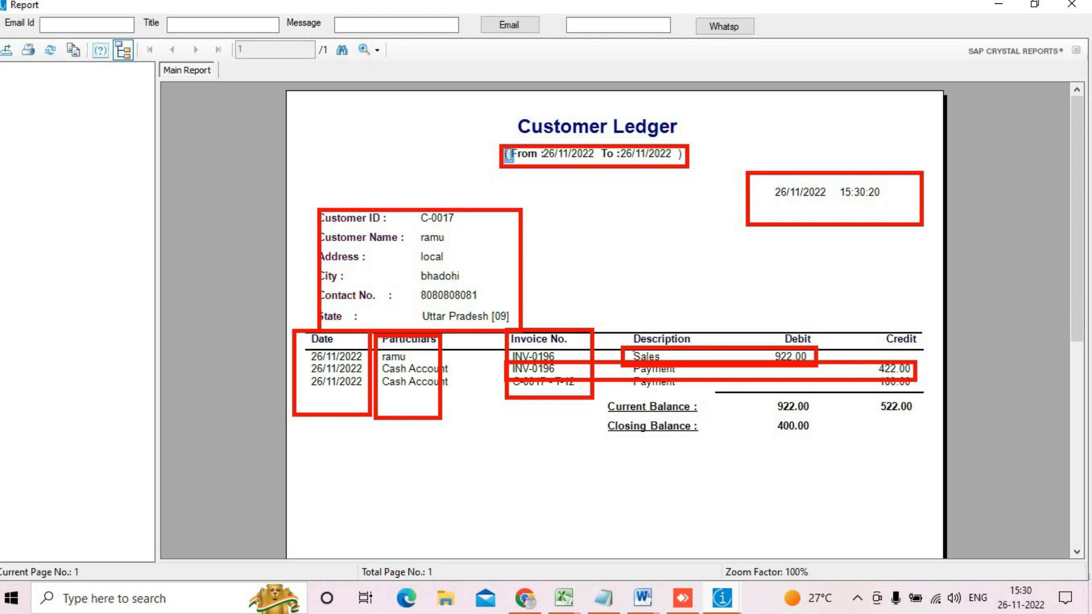
{"action": "left_click_drag", "start_coordinate": [631, 370], "coordinate": [916, 391]}
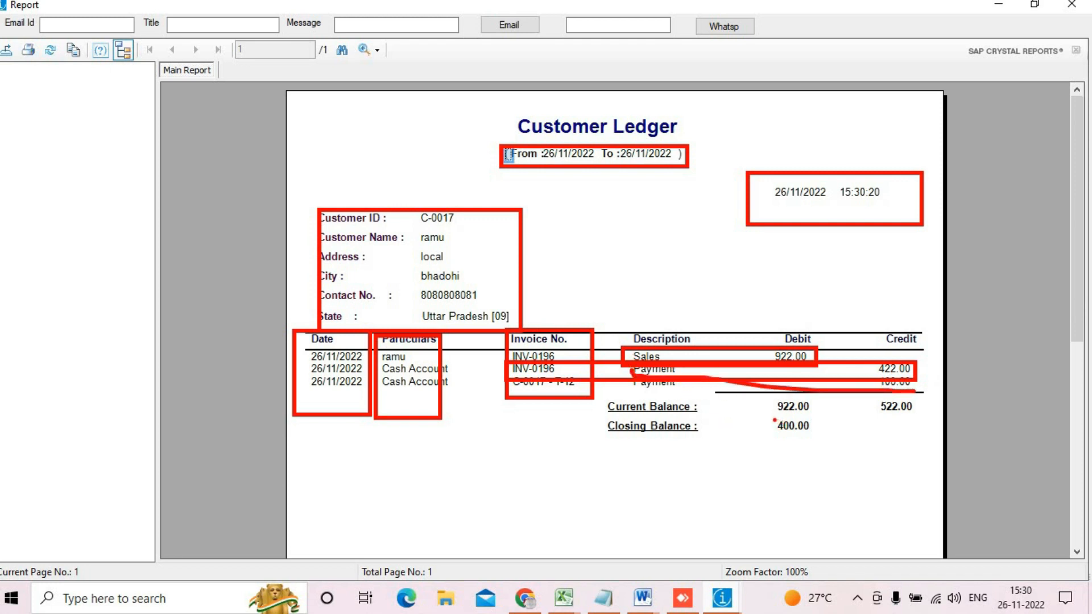
{"action": "mouse_move", "coordinate": [774, 392]}
{"action": "left_mouse_down"}
{"action": "mouse_move", "coordinate": [818, 425]}
{"action": "mouse_move", "coordinate": [936, 425]}
{"action": "left_mouse_up"}
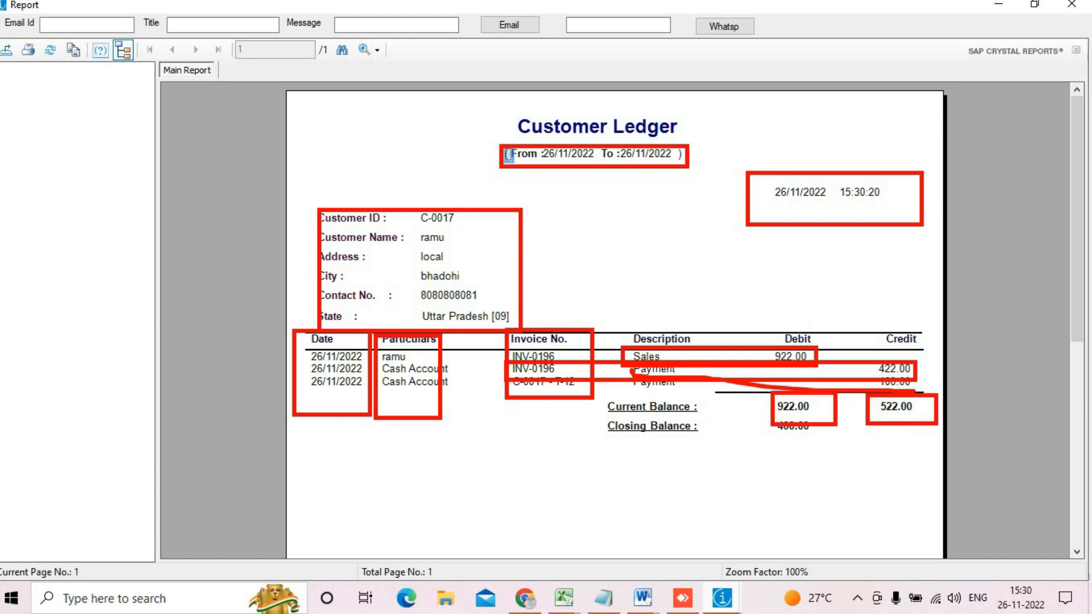
{"action": "left_click_drag", "start_coordinate": [753, 415], "coordinate": [839, 451]}
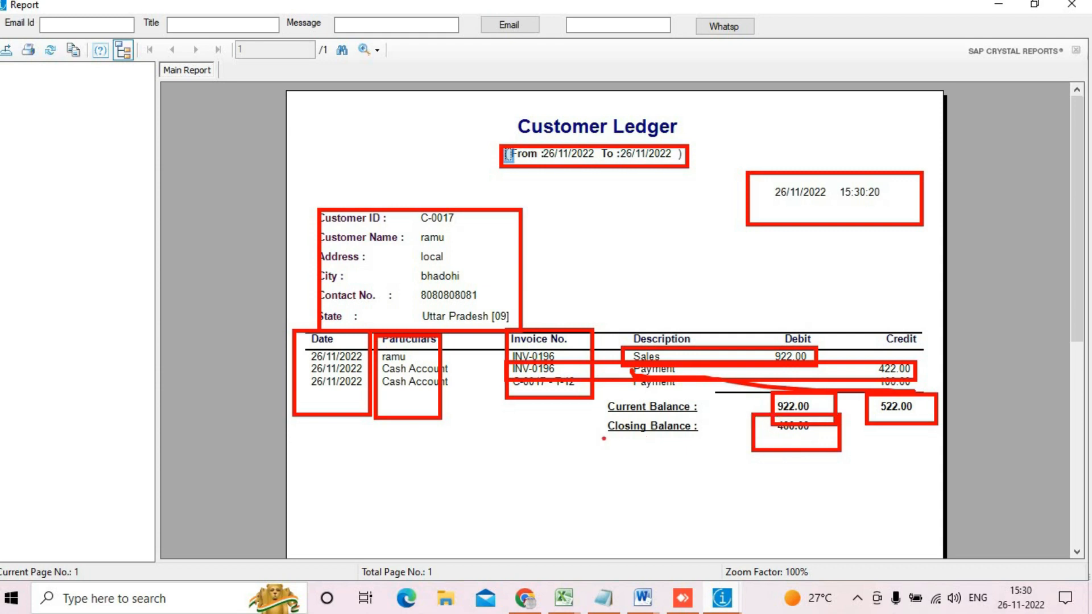
{"action": "key", "text": "Escape"}
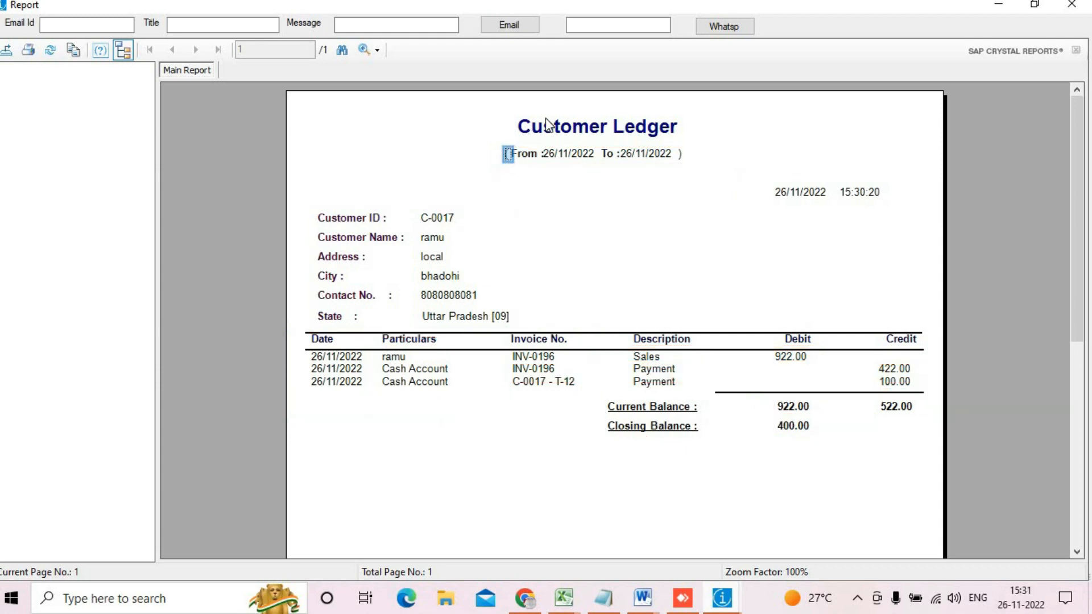
{"action": "left_click", "coordinate": [1071, 5]}
Step: Open a customer receipt and pick the customer owing 400 DR by contact number
{"action": "left_click", "coordinate": [829, 310]}
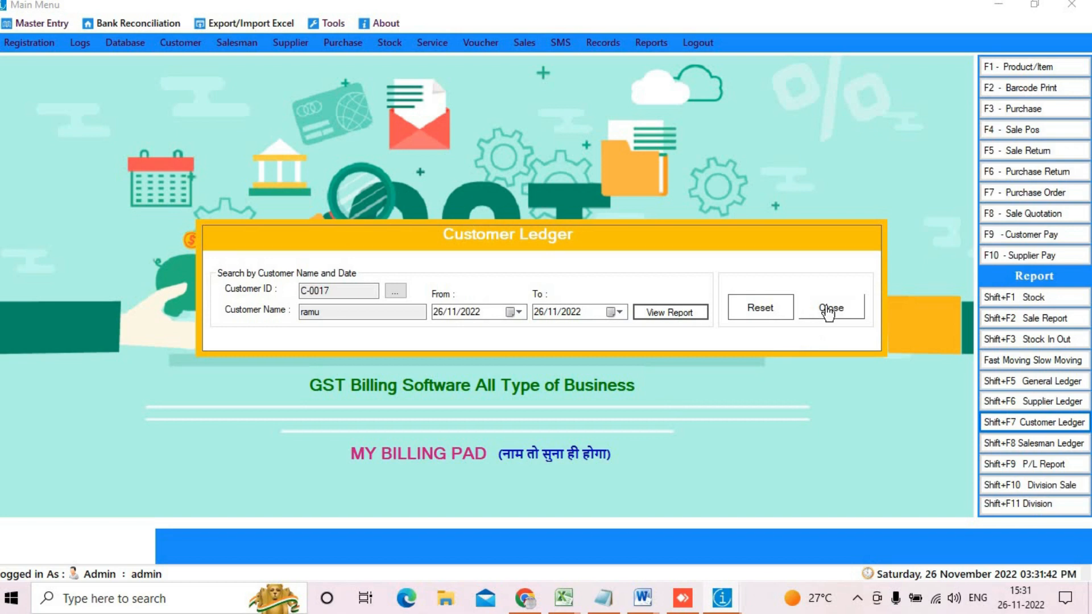
{"action": "left_click", "coordinate": [1036, 237]}
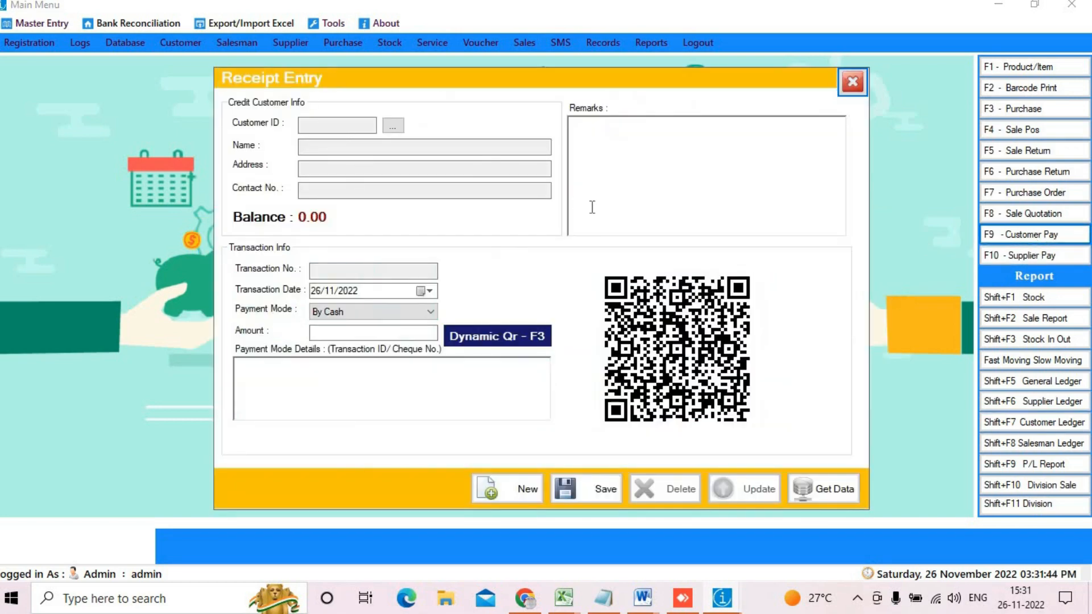
{"action": "left_click", "coordinate": [394, 125]}
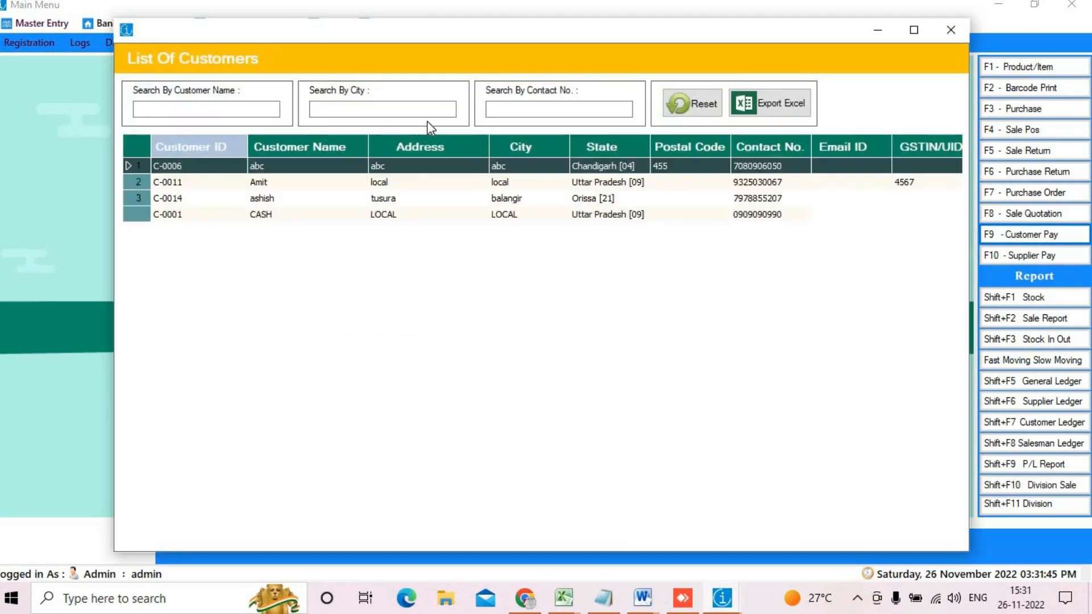
{"action": "left_click", "coordinate": [516, 112]}
{"action": "key", "text": "ctrl+v"}
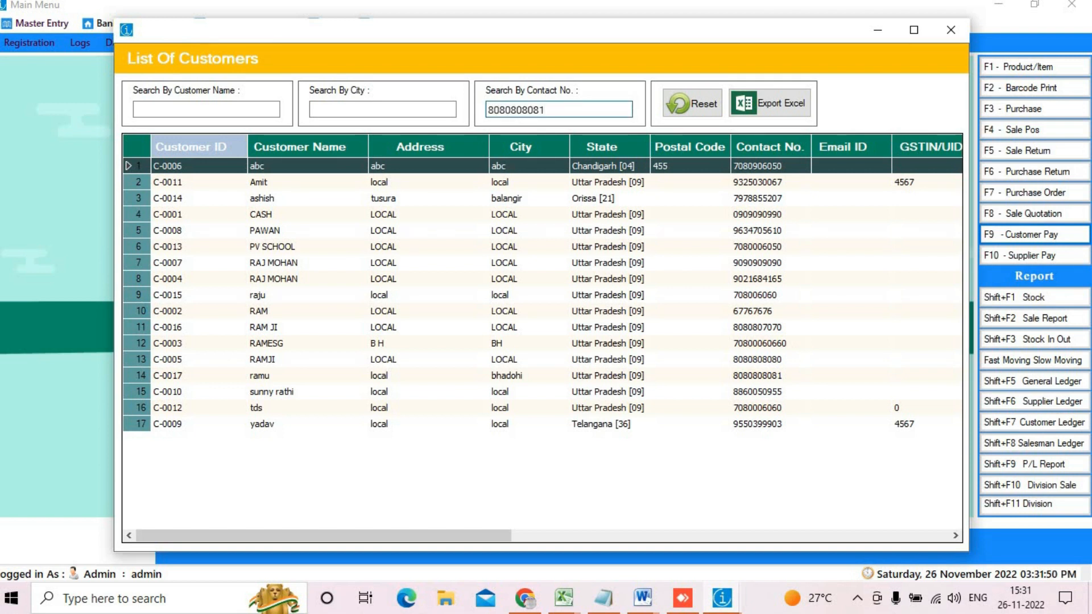
{"action": "key", "text": "Return"}
{"action": "left_click", "coordinate": [438, 167]}
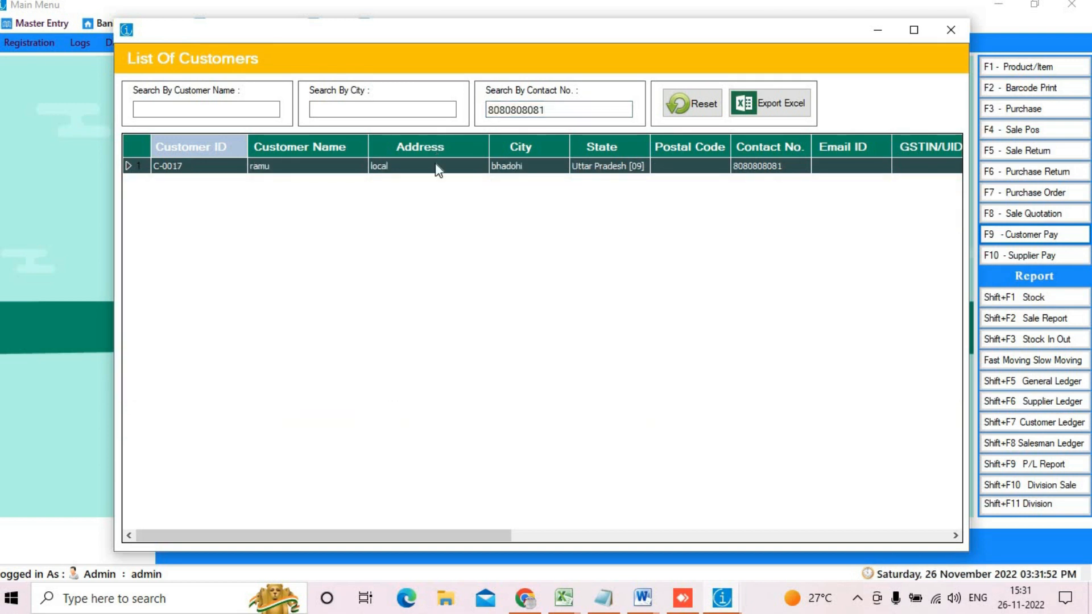
{"action": "double_click", "coordinate": [438, 166]}
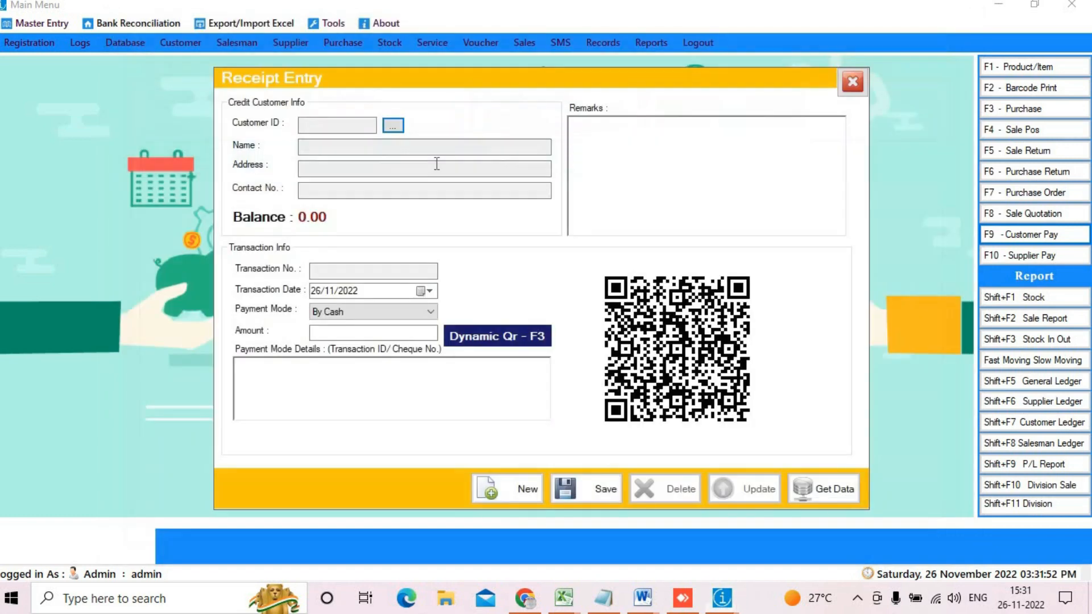
Step: Save a 300 cash receipt (C-0017 - T-13) and reopen a blank receipt form
{"action": "left_click", "coordinate": [380, 329]}
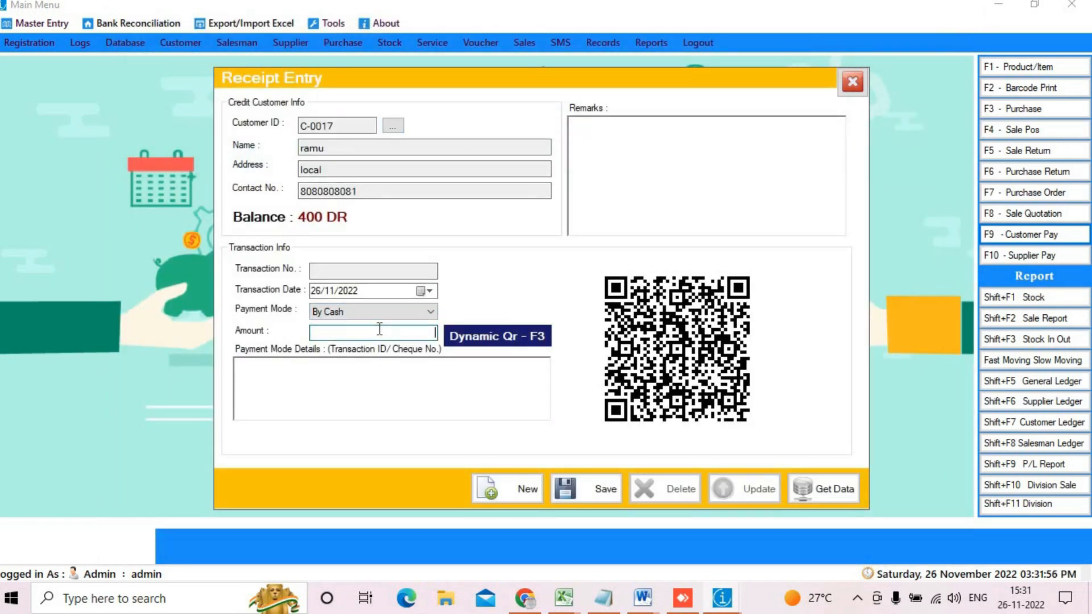
{"action": "type", "text": "300"}
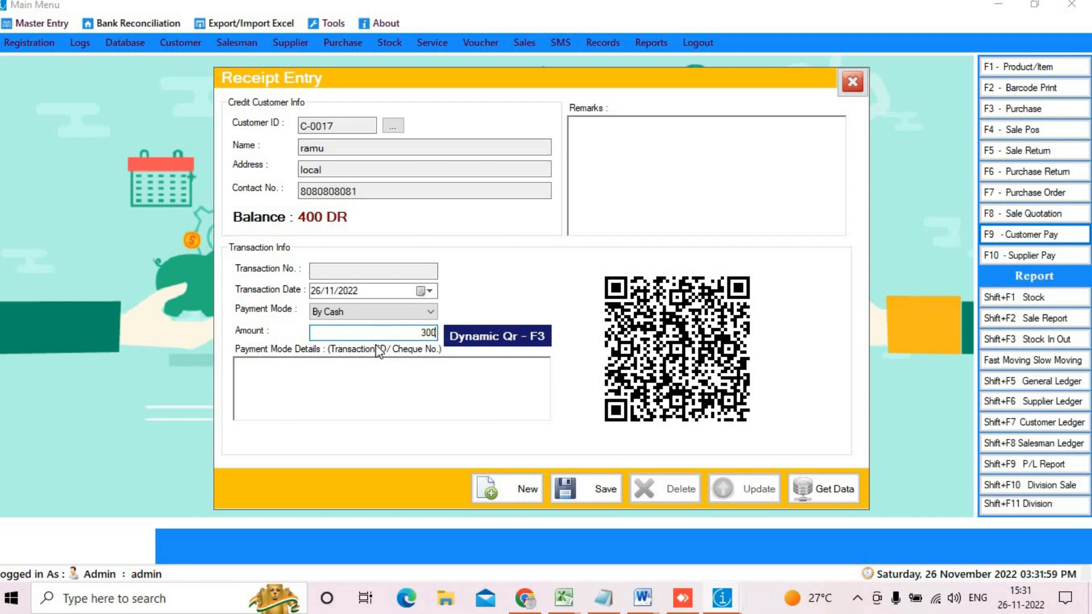
{"action": "left_click", "coordinate": [597, 480]}
{"action": "left_click", "coordinate": [588, 353]}
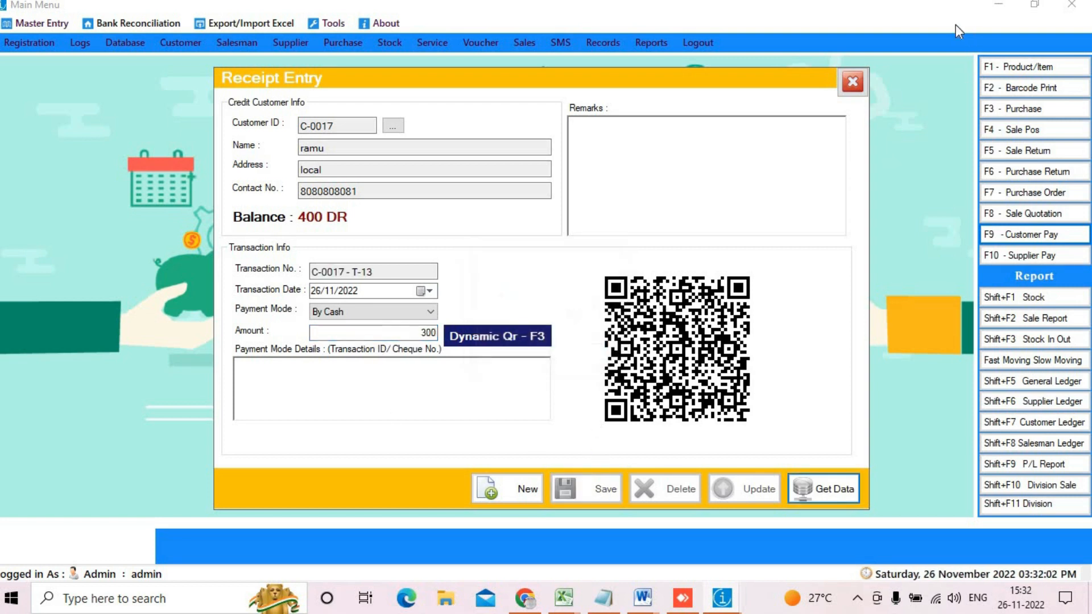
{"action": "left_click", "coordinate": [852, 82]}
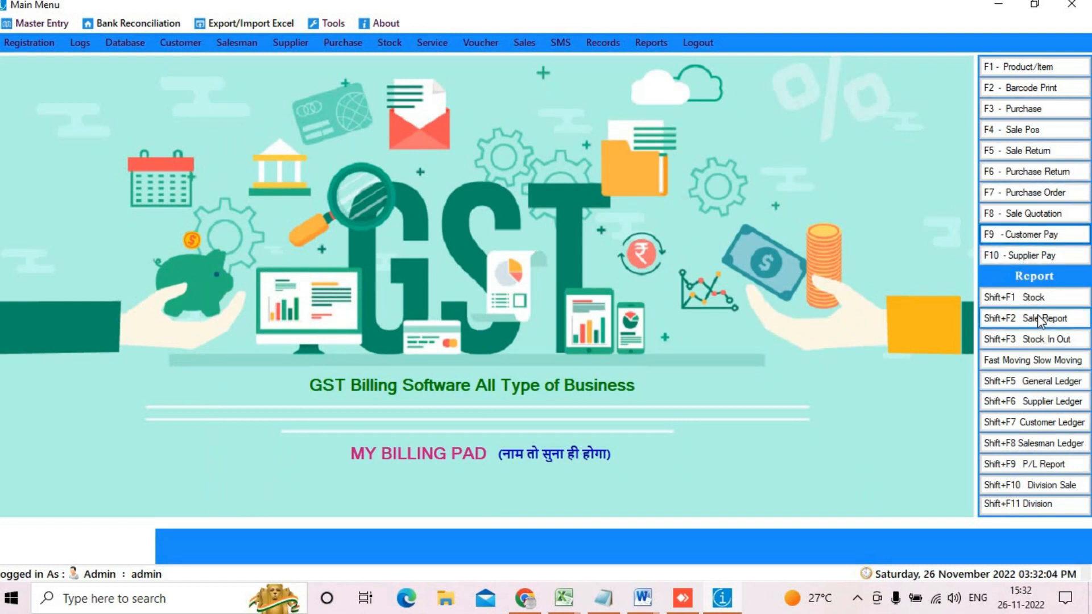
{"action": "left_click", "coordinate": [1035, 239]}
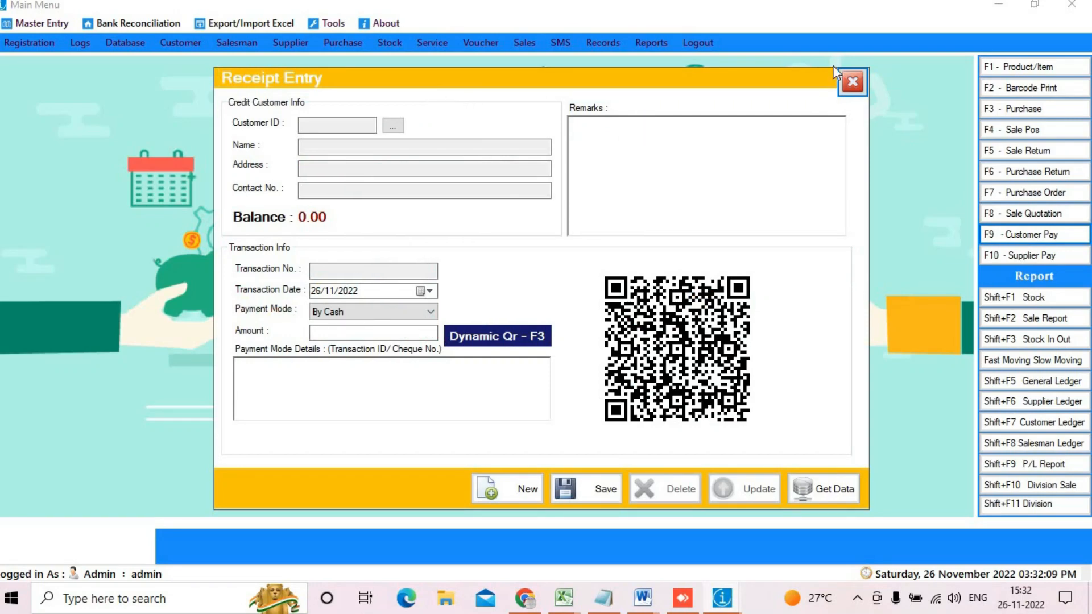
Step: Select the customer by contact number in the Customer Ledger settings
{"action": "left_click", "coordinate": [852, 81]}
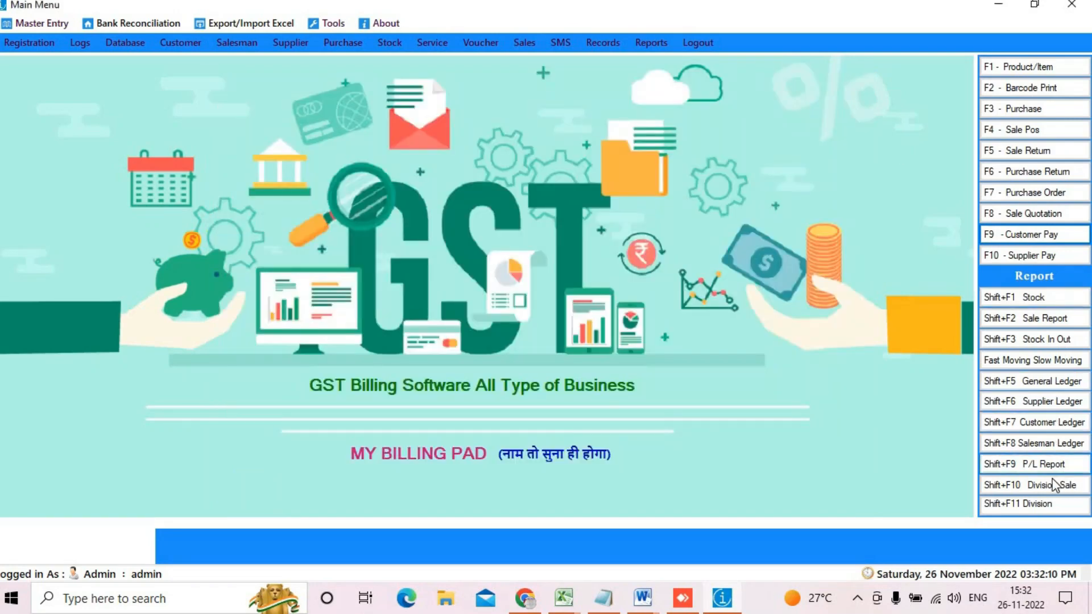
{"action": "left_click", "coordinate": [1043, 431]}
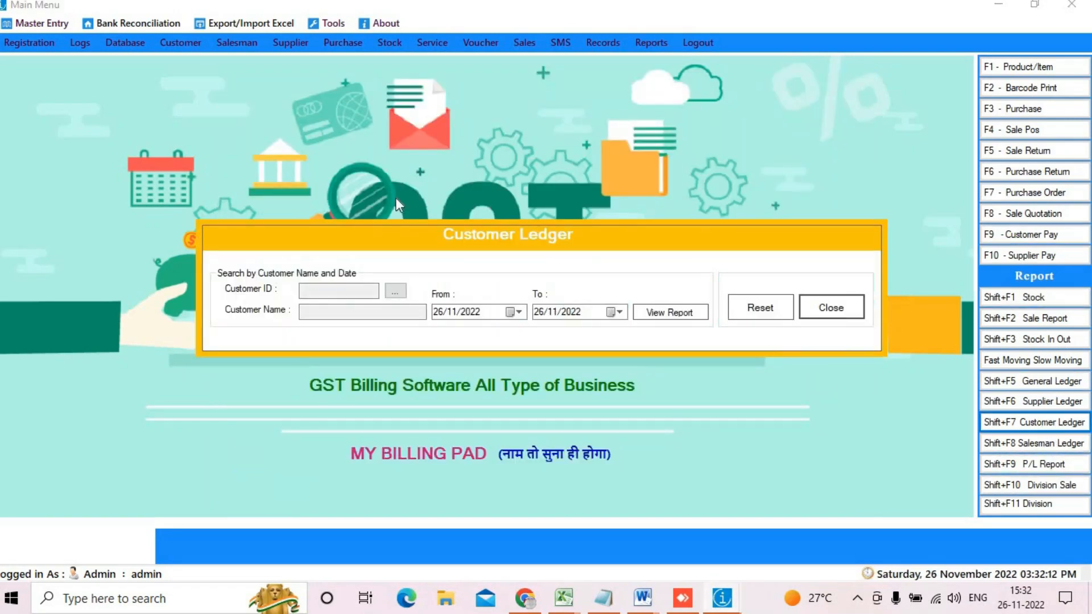
{"action": "left_click", "coordinate": [396, 290]}
{"action": "left_click", "coordinate": [569, 109]}
{"action": "key", "text": "ctrl+v"}
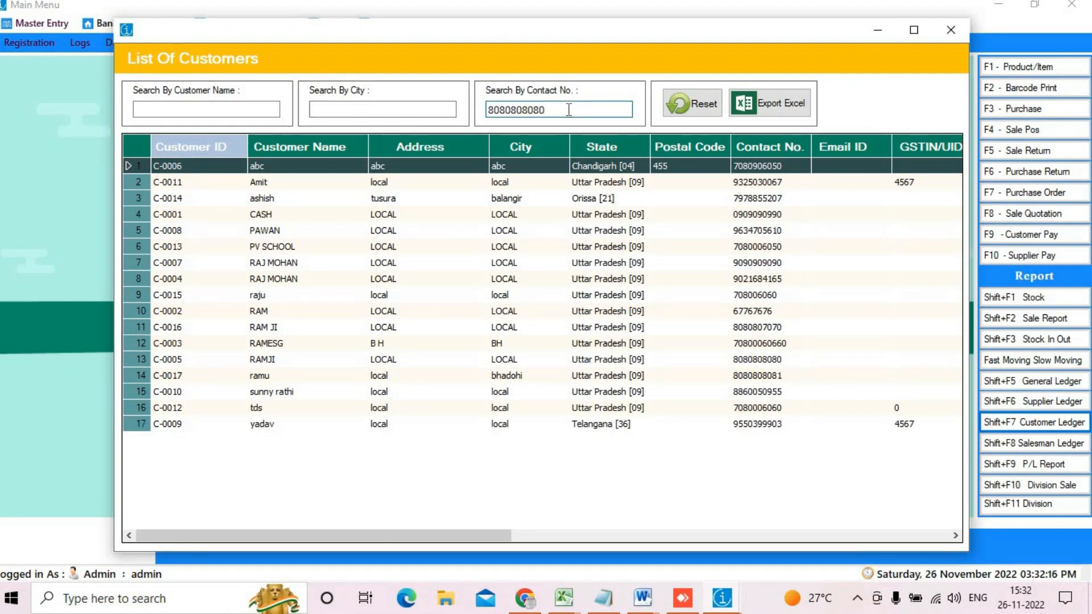
{"action": "key", "text": "BackSpace"}
{"action": "type", "text": "1"}
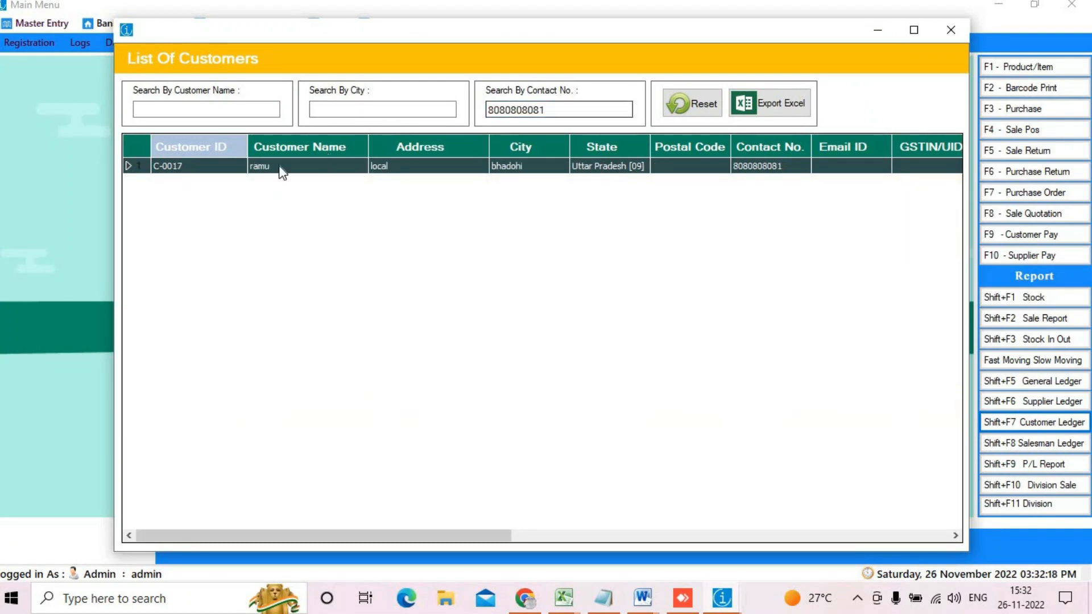
{"action": "double_click", "coordinate": [280, 166]}
Step: Generate the full-screen ledger, check the 922.00 balance and 100.00 closing balance, then close it
{"action": "left_click", "coordinate": [681, 318]}
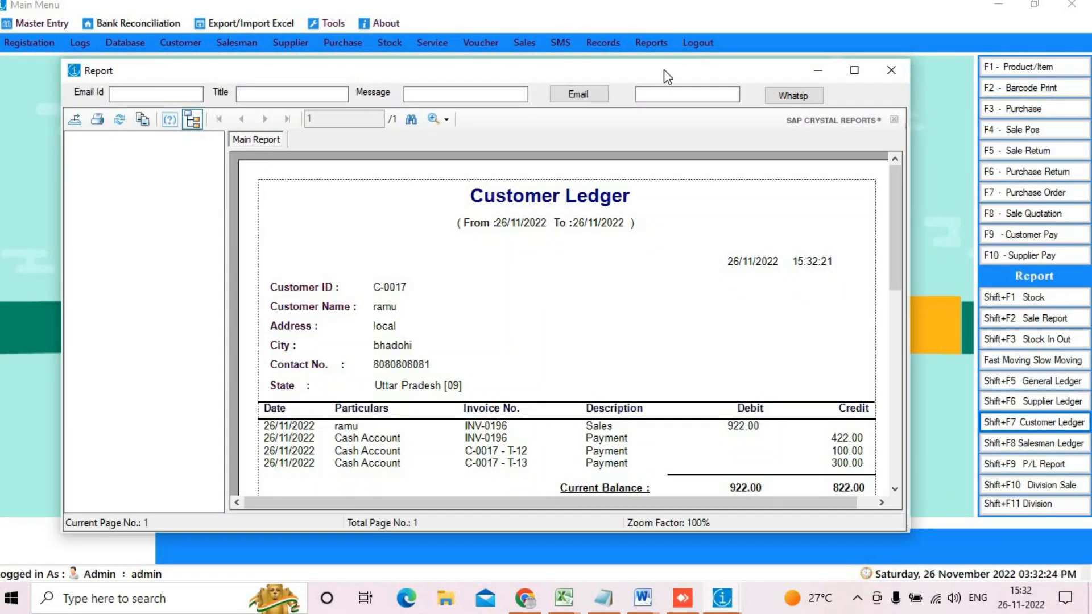
{"action": "double_click", "coordinate": [663, 69]}
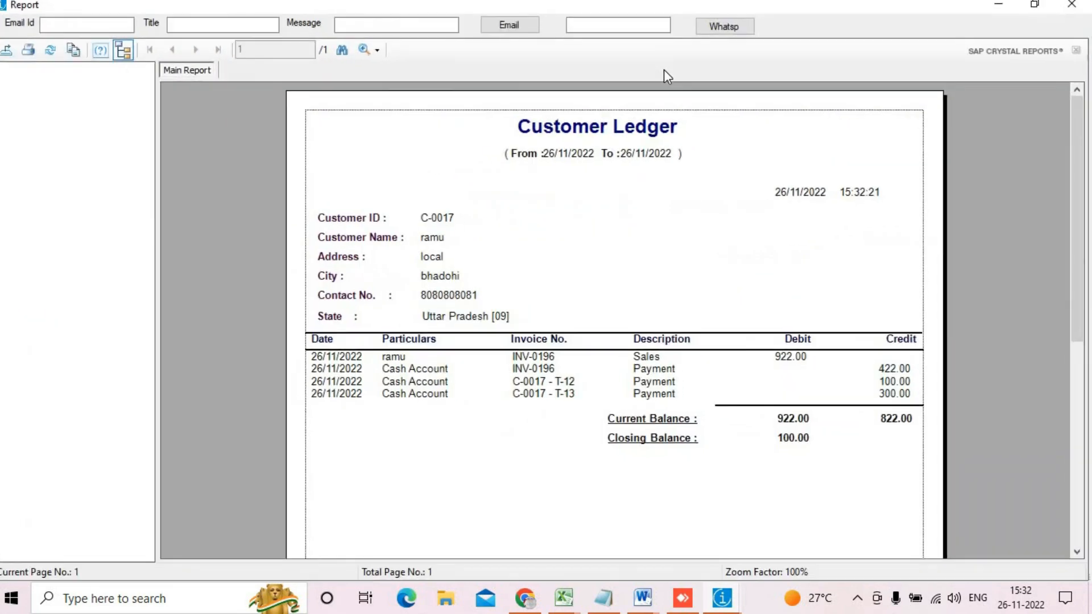
{"action": "scroll", "coordinate": [627, 178], "scroll_direction": "down", "scroll_amount": 5}
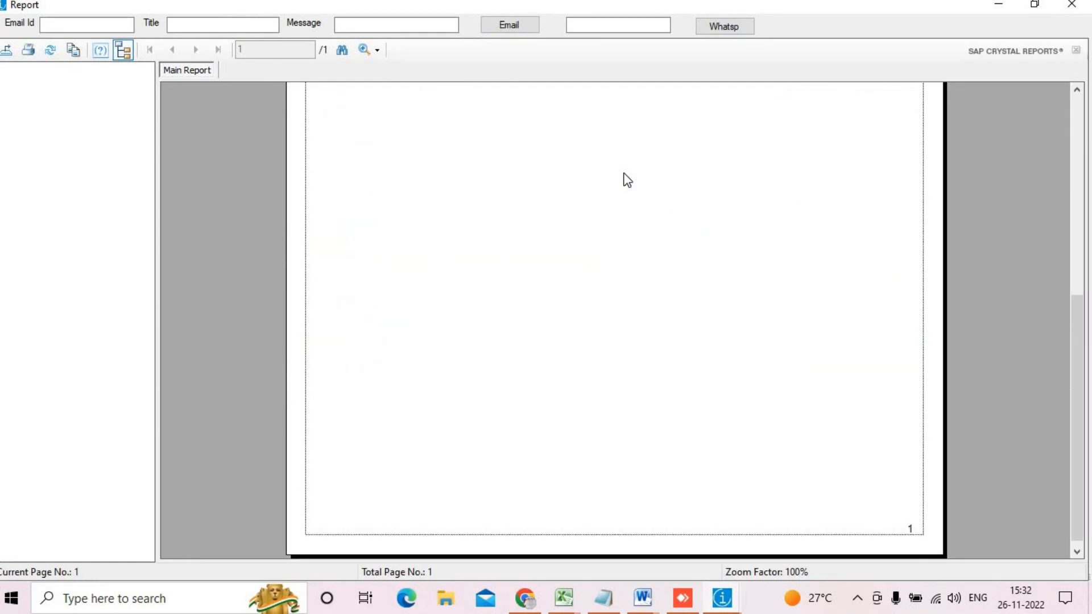
{"action": "scroll", "coordinate": [604, 183], "scroll_direction": "up", "scroll_amount": 5}
{"action": "left_click", "coordinate": [727, 421]}
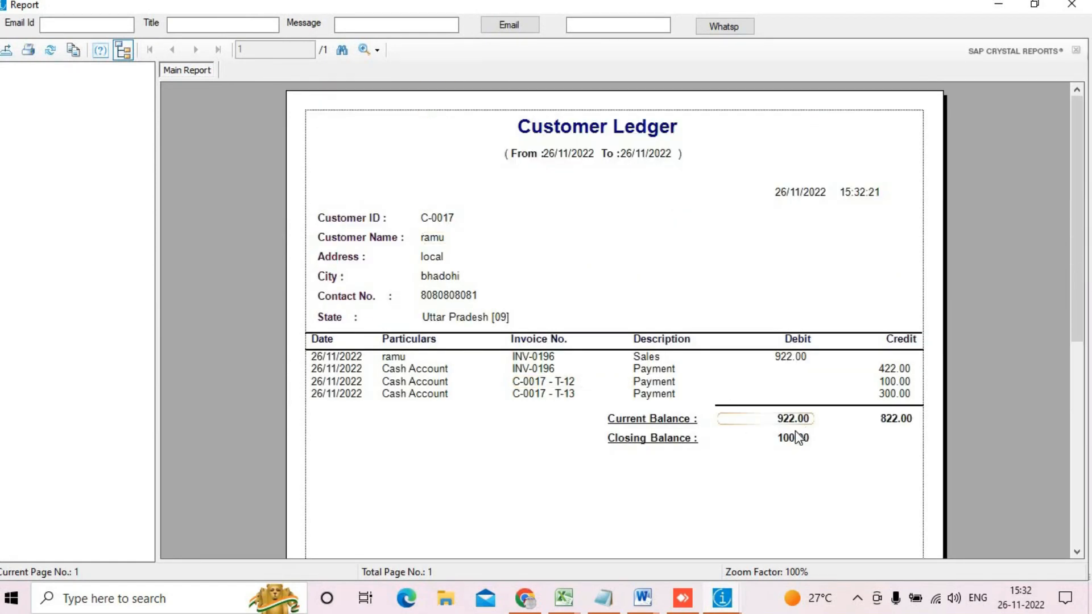
{"action": "left_click", "coordinate": [788, 443]}
{"action": "mouse_move", "coordinate": [772, 422]}
{"action": "left_mouse_down"}
{"action": "mouse_move", "coordinate": [850, 461]}
{"action": "mouse_move", "coordinate": [810, 437]}
{"action": "mouse_move", "coordinate": [749, 428]}
{"action": "left_mouse_up"}
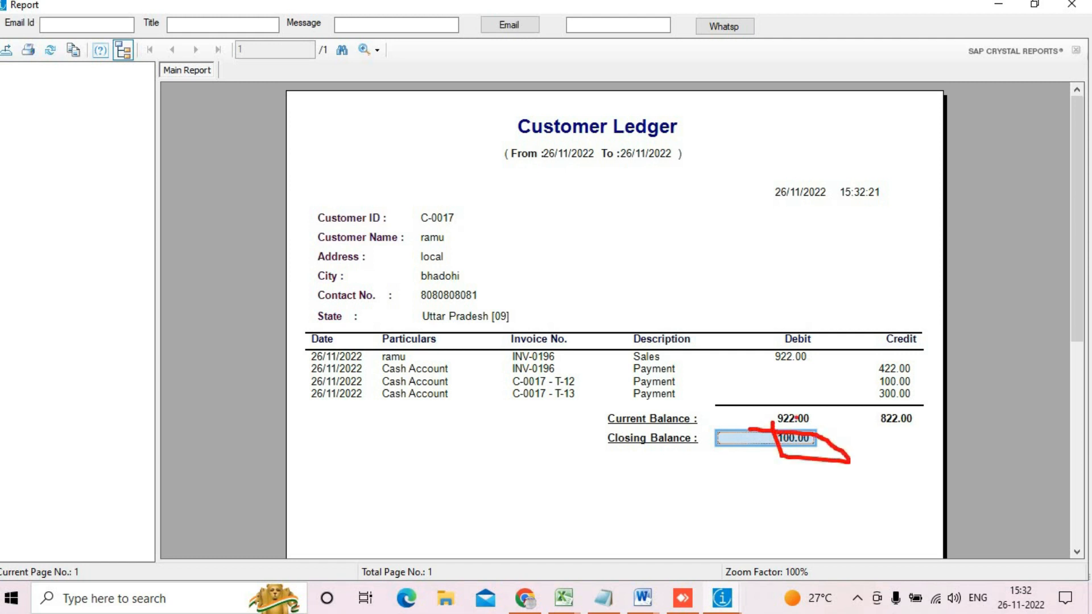
{"action": "mouse_move", "coordinate": [873, 389]}
{"action": "left_mouse_down"}
{"action": "mouse_move", "coordinate": [894, 408]}
{"action": "mouse_move", "coordinate": [922, 408]}
{"action": "left_mouse_up"}
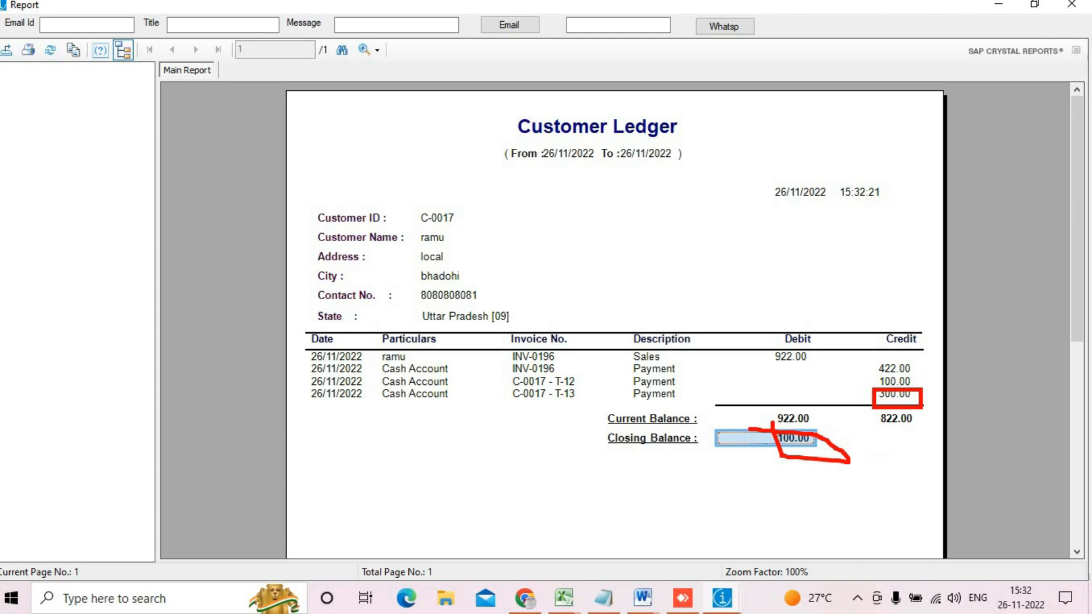
{"action": "left_click", "coordinate": [1071, 5]}
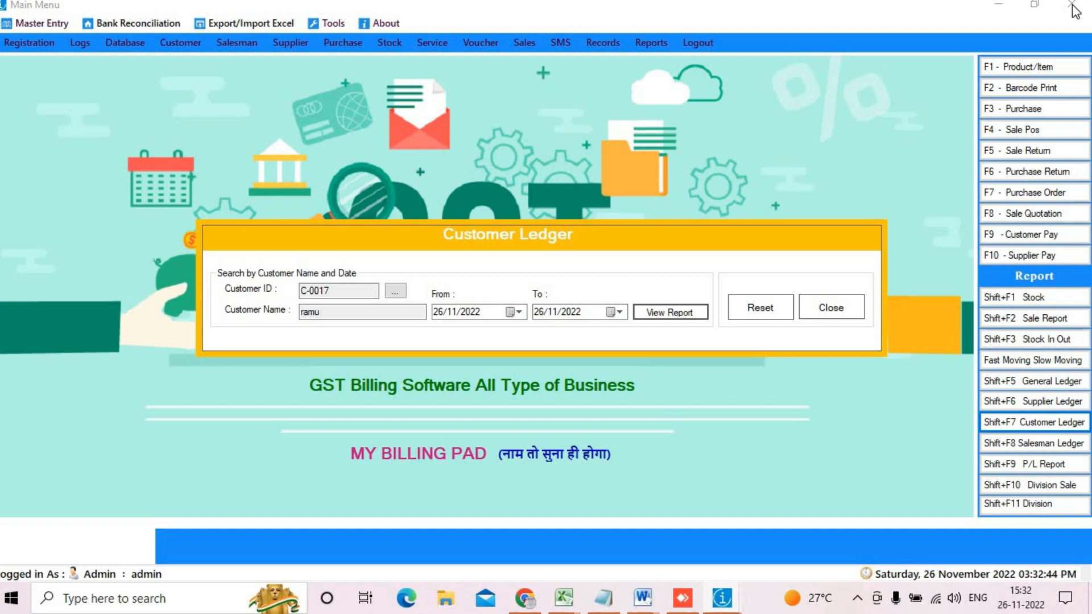
{"action": "left_click", "coordinate": [831, 307]}
Step: Pay supplier S-0003 (8319 CR balance) 7000 in cash, save, and close the payment form
{"action": "left_click", "coordinate": [997, 255]}
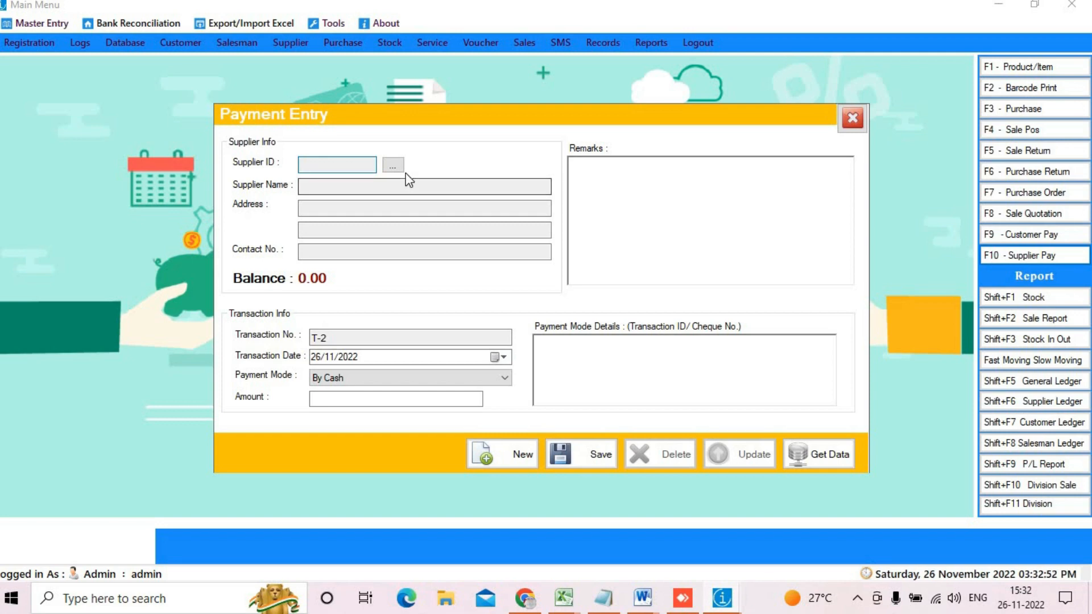
{"action": "left_click", "coordinate": [393, 165]}
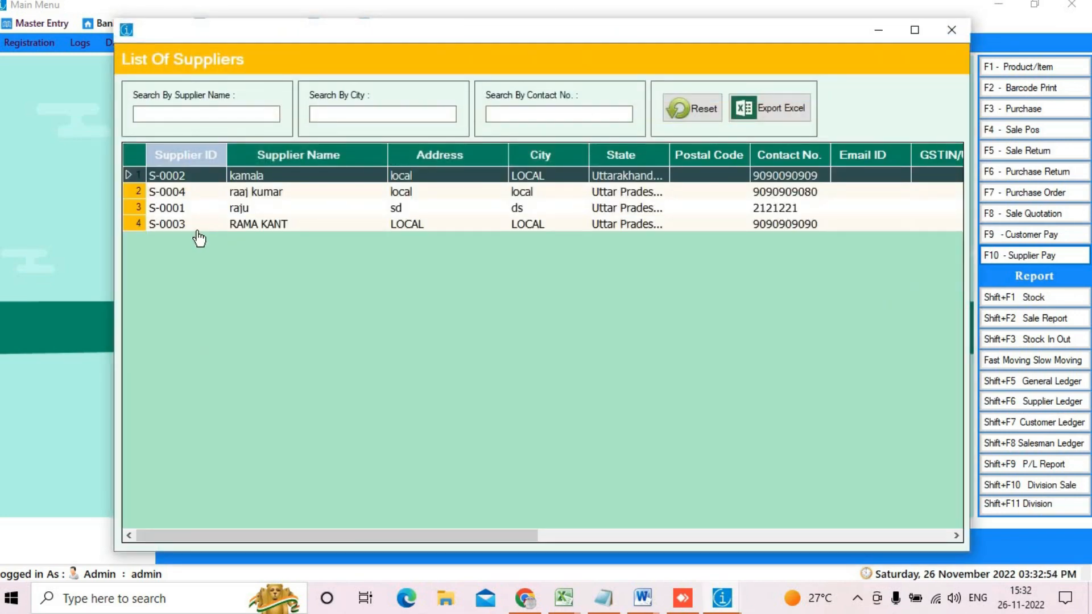
{"action": "double_click", "coordinate": [239, 227]}
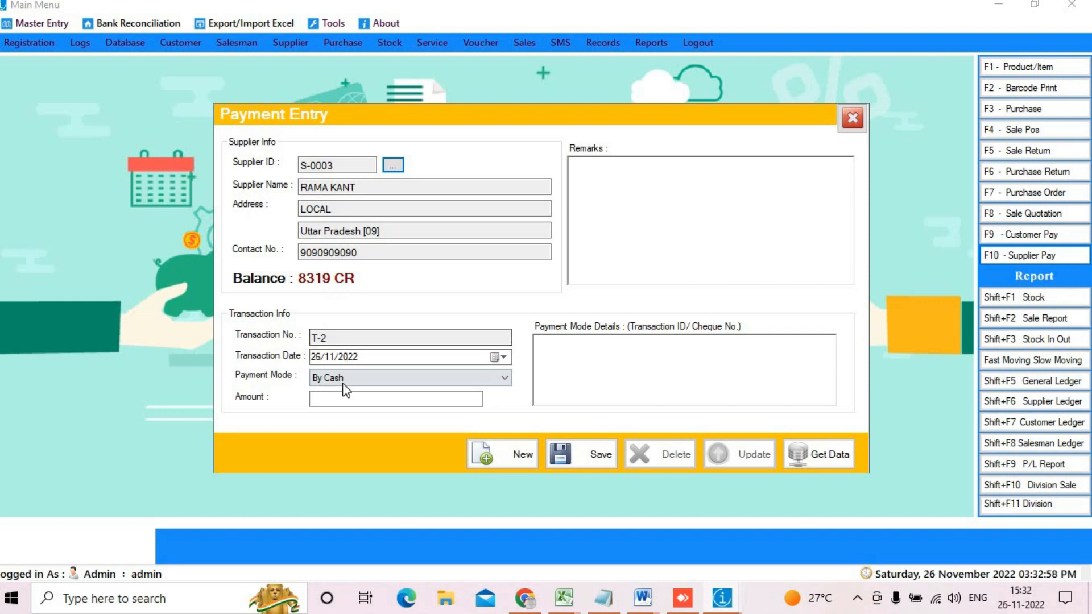
{"action": "left_click", "coordinate": [324, 400]}
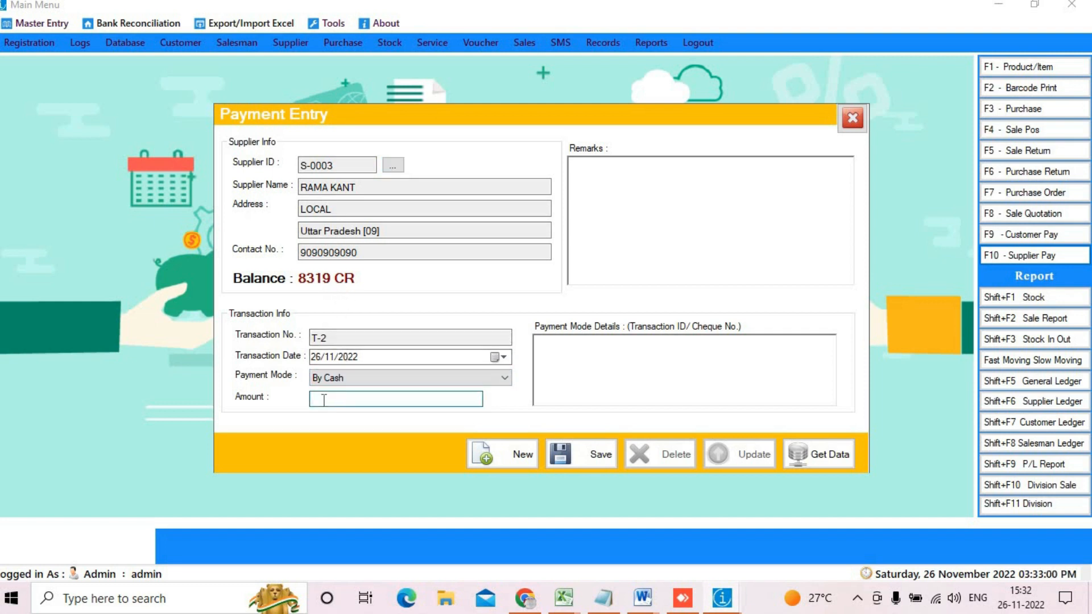
{"action": "type", "text": "7000"}
{"action": "left_click", "coordinate": [572, 449]}
{"action": "key", "text": "Return"}
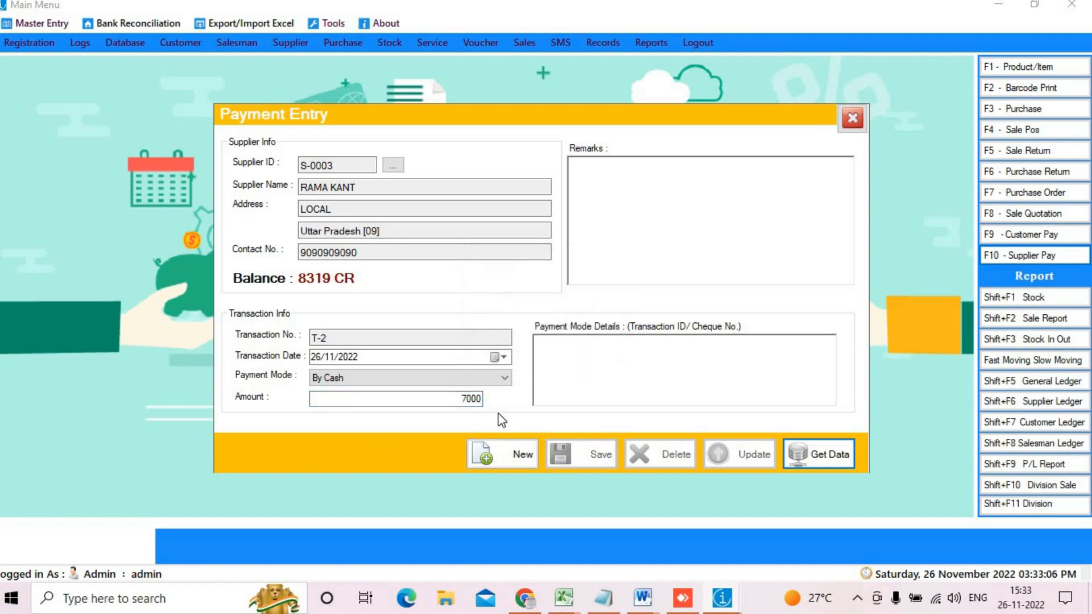
{"action": "left_click", "coordinate": [852, 119]}
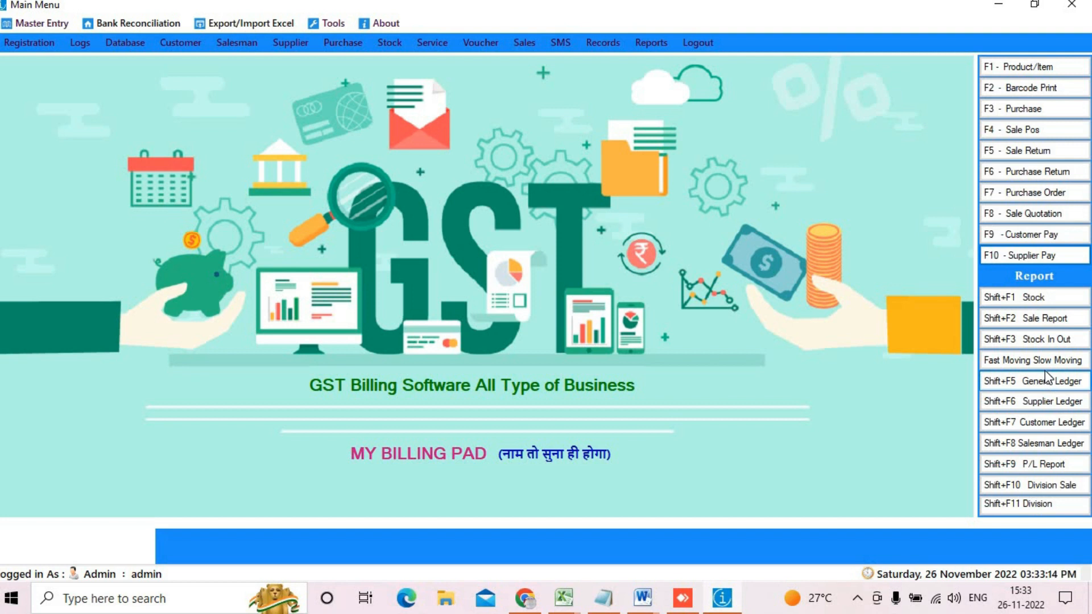
Step: Set up the Supplier Ledger for supplier S-0003 starting from 01/11/2022
{"action": "left_click", "coordinate": [1048, 405]}
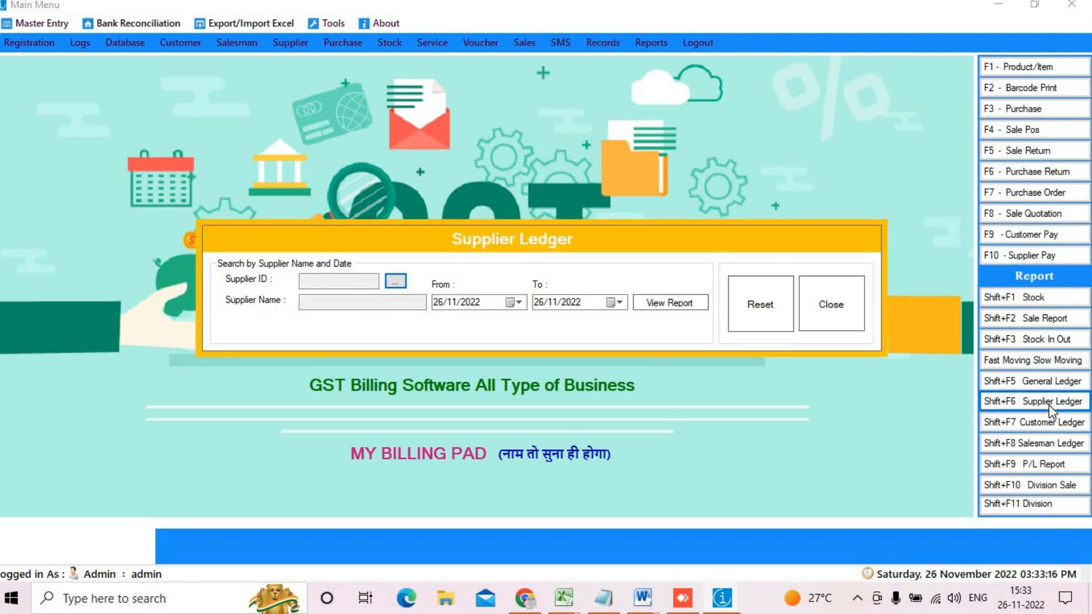
{"action": "left_click", "coordinate": [396, 282]}
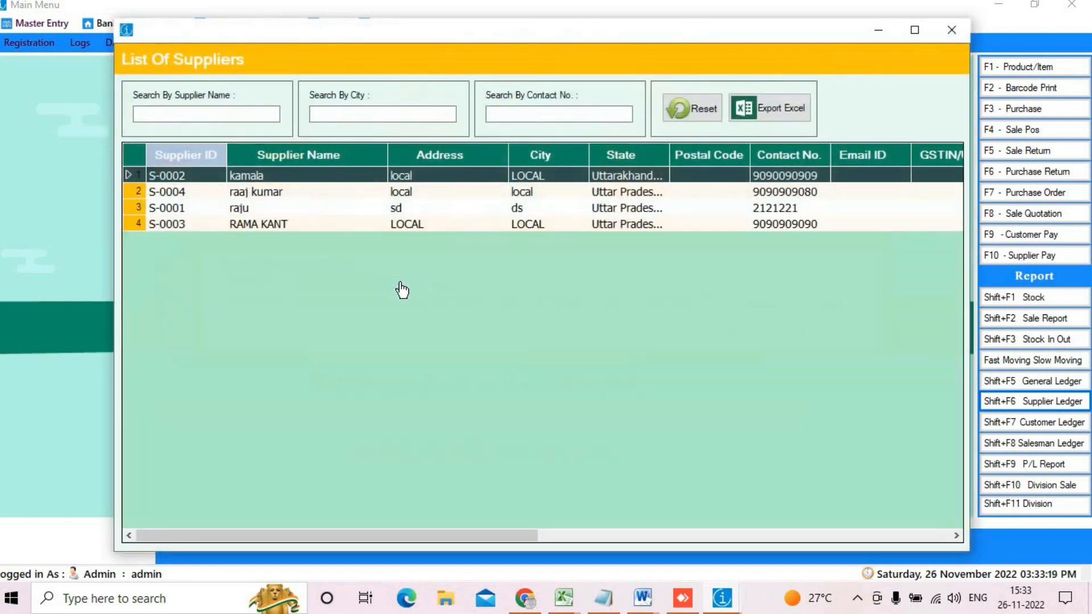
{"action": "double_click", "coordinate": [259, 224]}
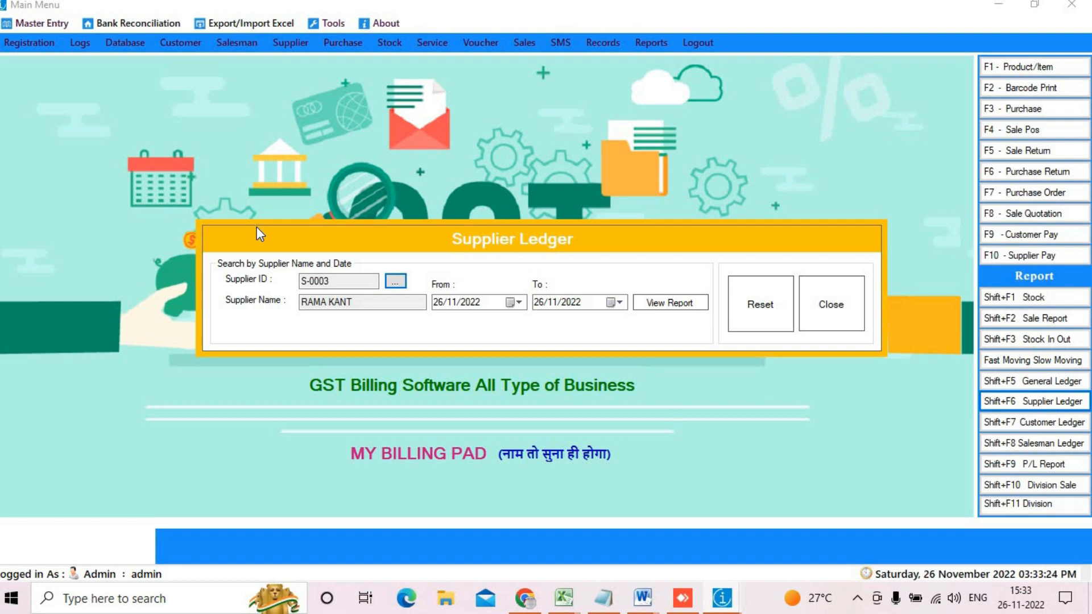
{"action": "left_click", "coordinate": [518, 301]}
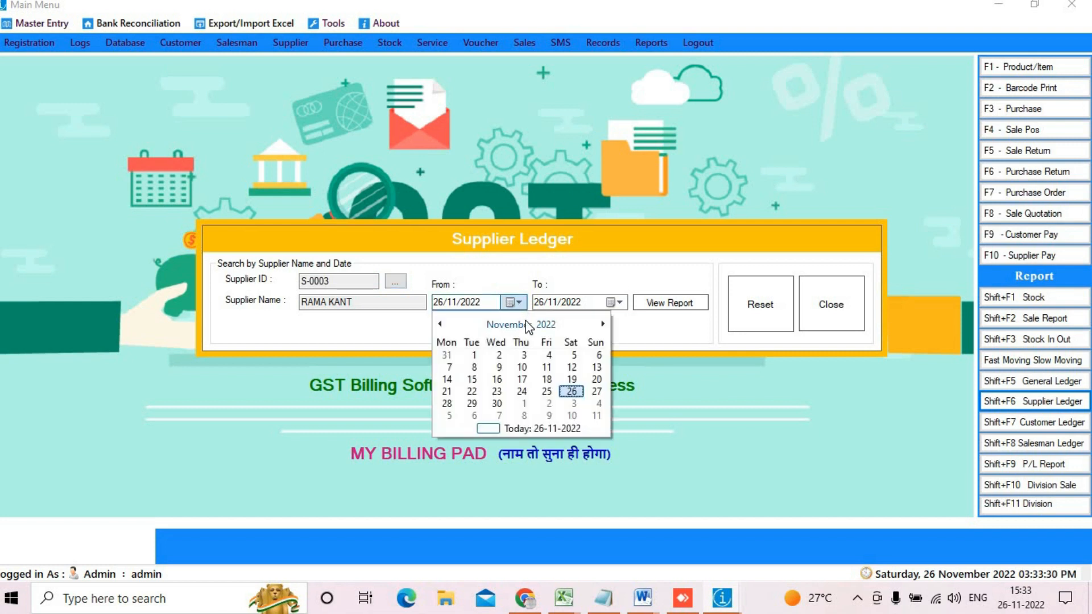
{"action": "left_click", "coordinate": [477, 355]}
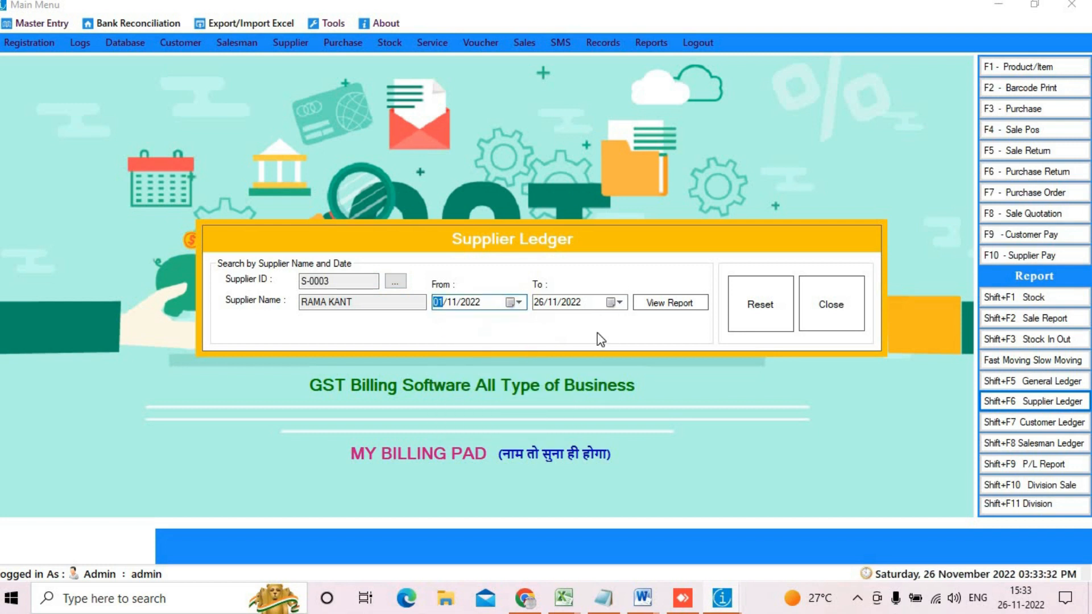
Step: View the full-screen ledger showing the 7000 payment and 5,485.00 closing, then close it
{"action": "left_click", "coordinate": [664, 304]}
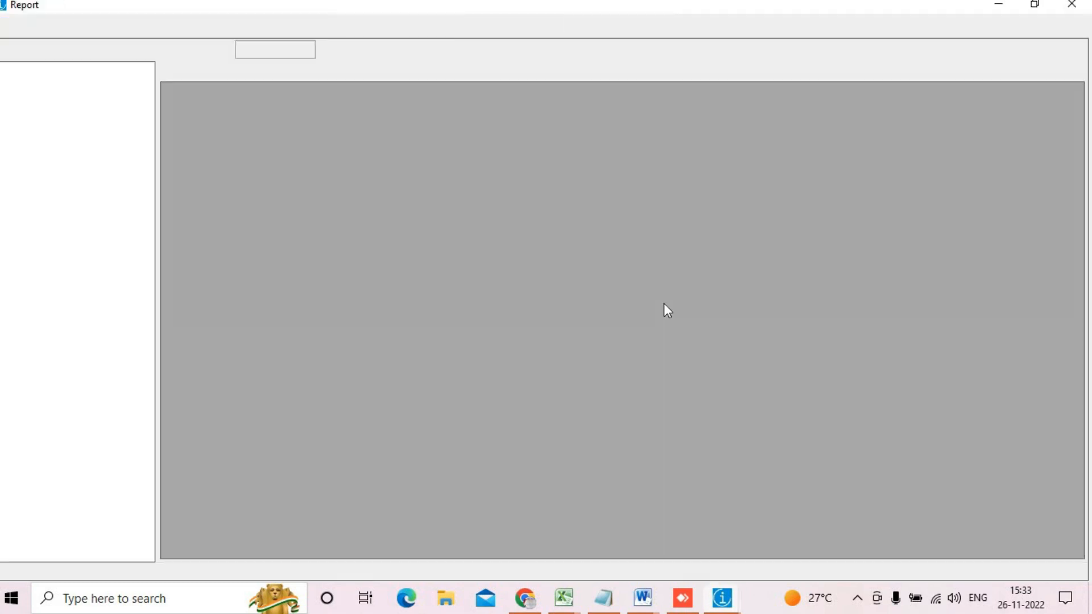
{"action": "scroll", "coordinate": [711, 262], "scroll_direction": "down", "scroll_amount": 10}
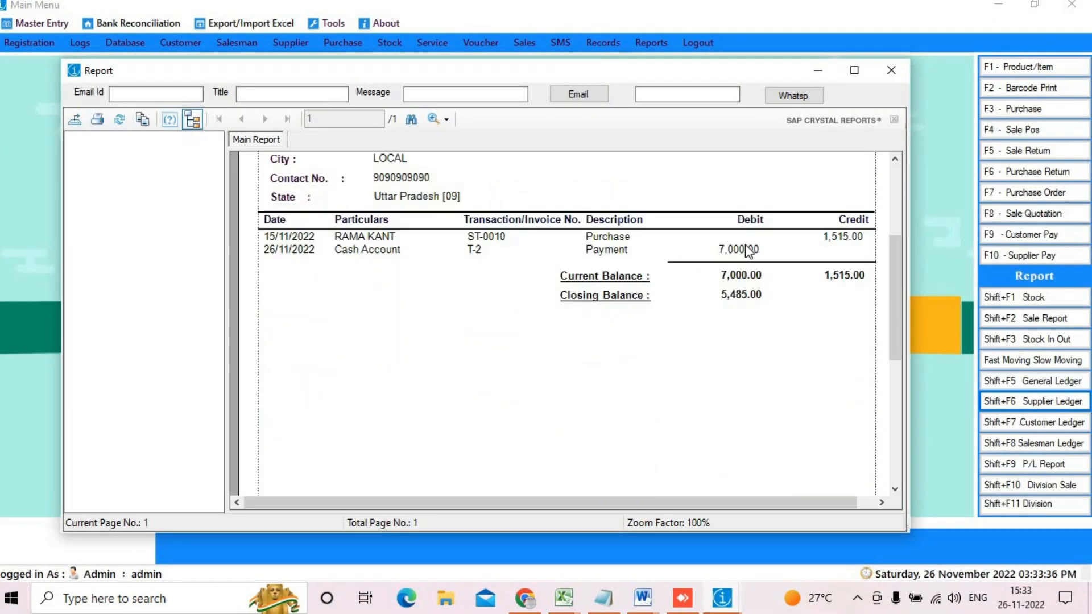
{"action": "left_click", "coordinate": [854, 70]}
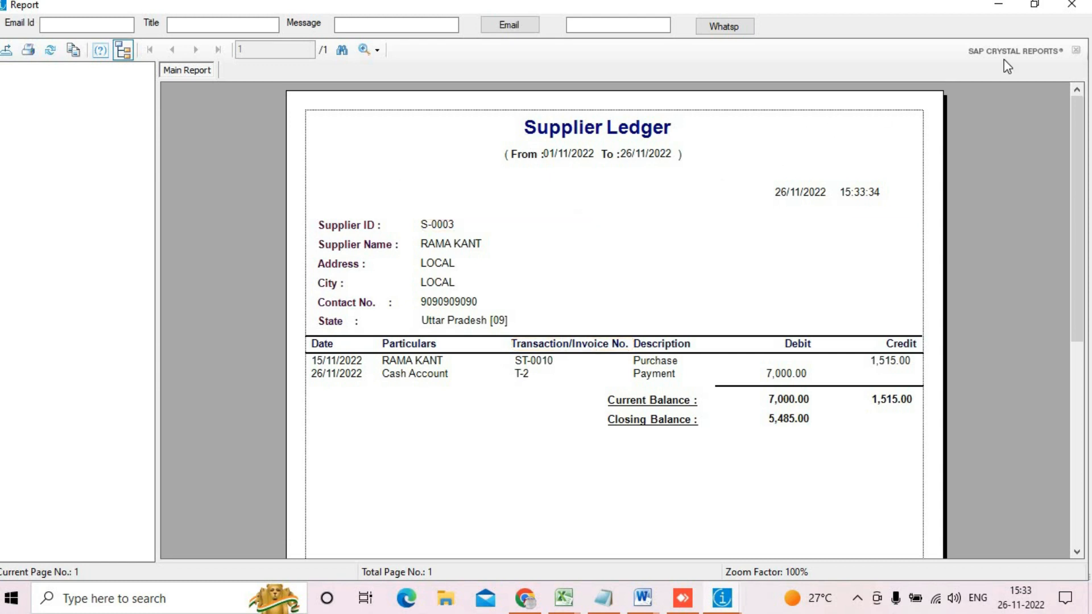
{"action": "left_click", "coordinate": [1071, 5]}
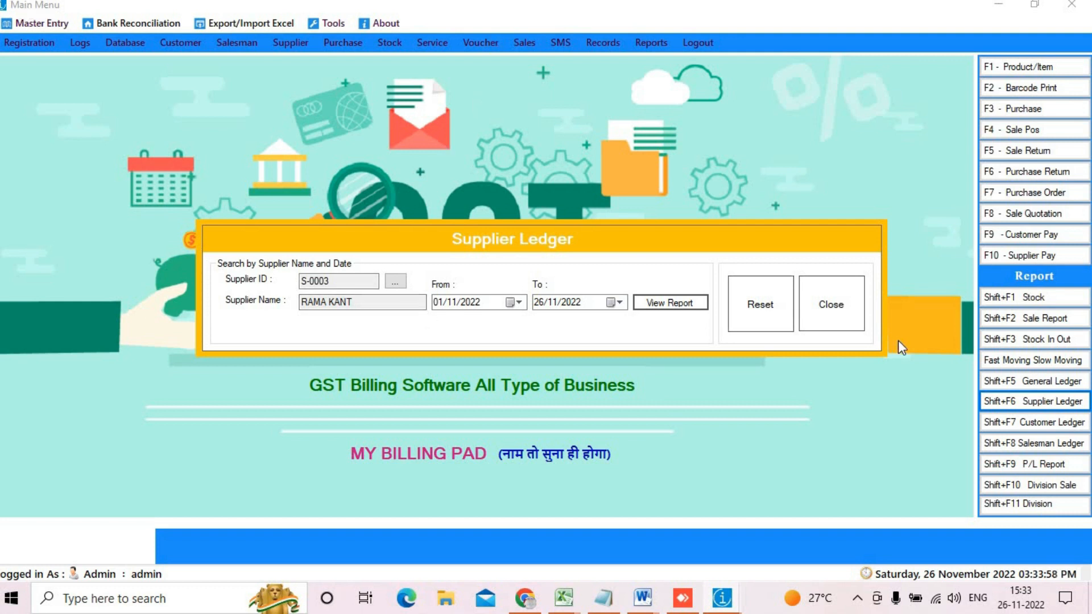
{"action": "left_click", "coordinate": [826, 305]}
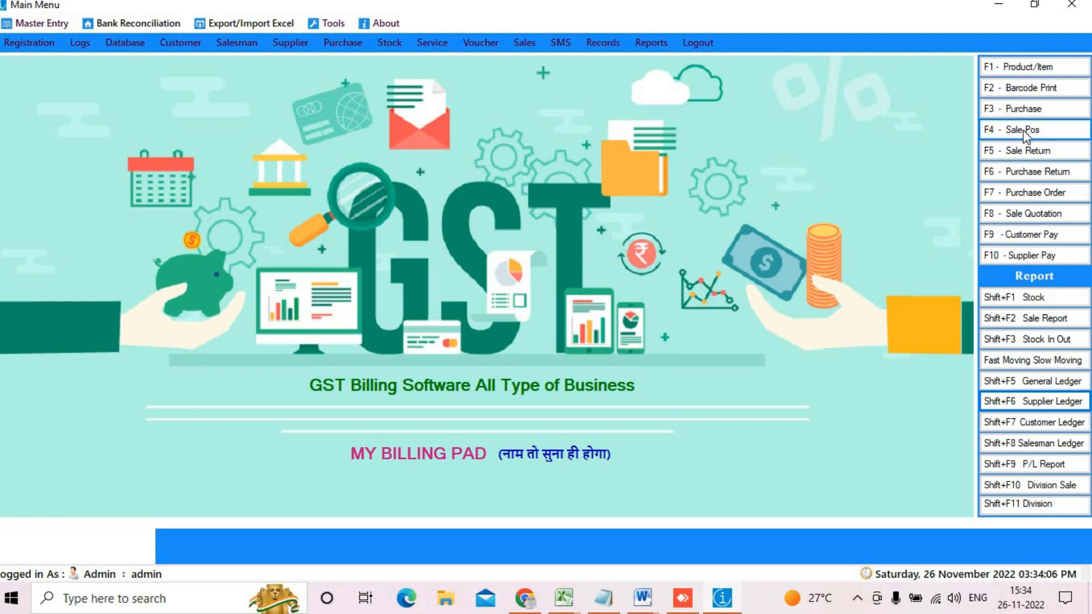
Step: Load saved invoice INV-0196, totalling 922, into the full-screen Point Of Sale
{"action": "left_click", "coordinate": [1052, 136]}
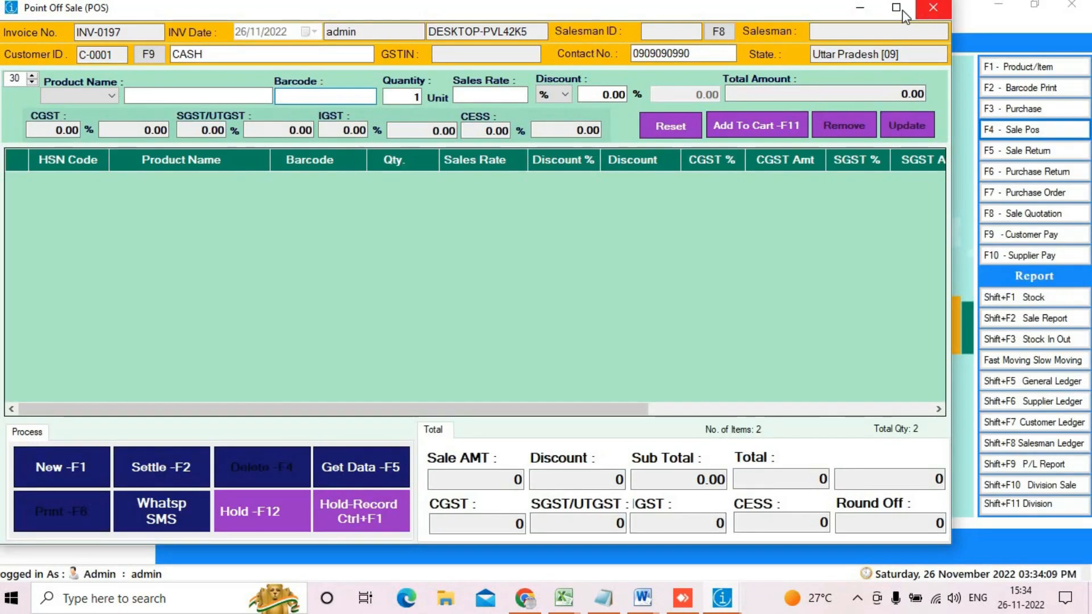
{"action": "left_click", "coordinate": [896, 8]}
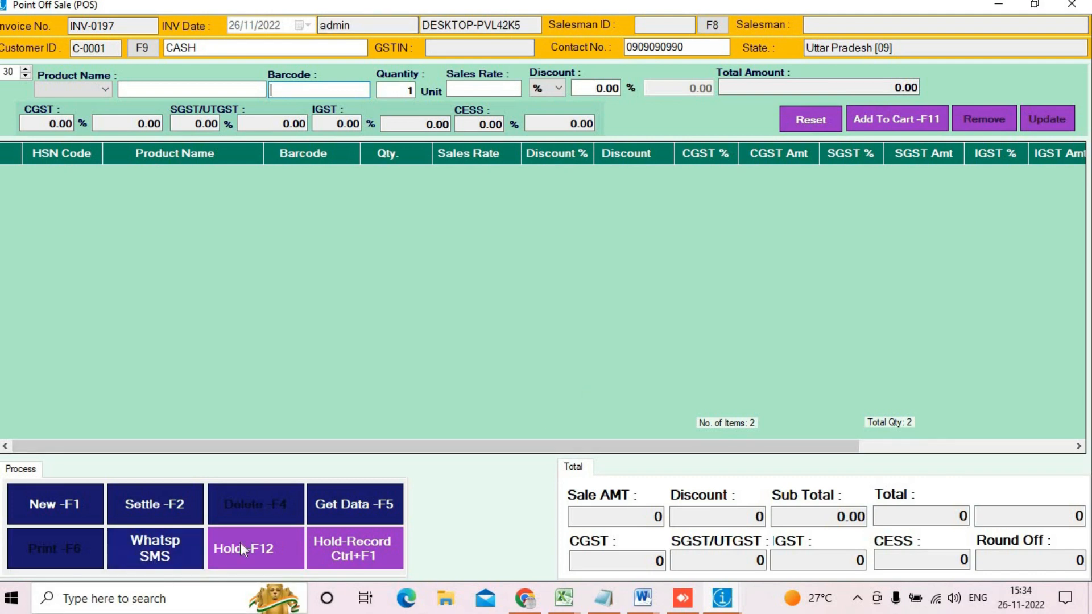
{"action": "left_click", "coordinate": [312, 502]}
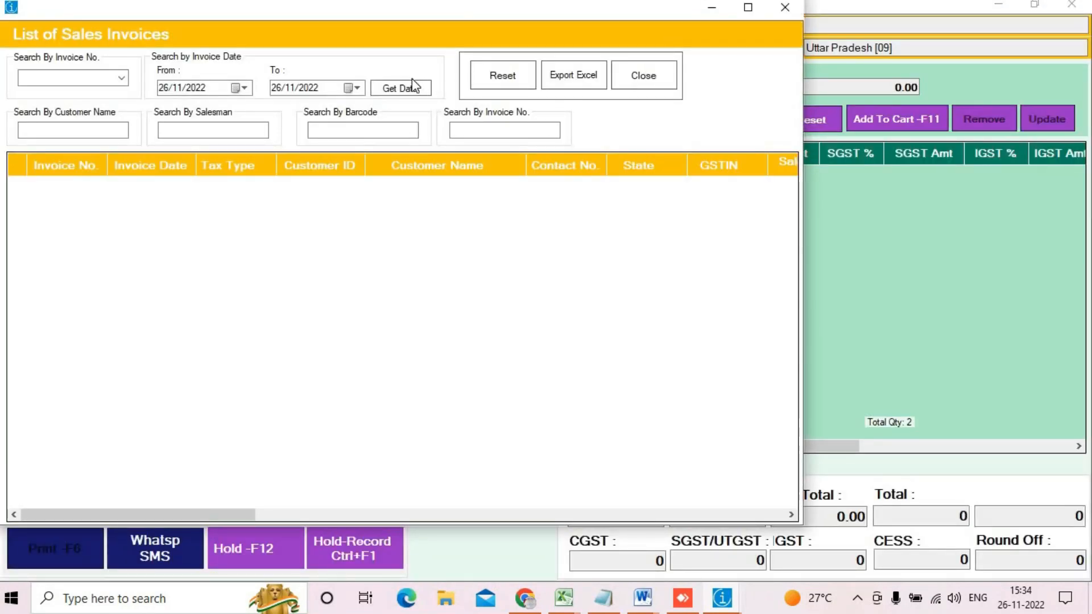
{"action": "left_click", "coordinate": [414, 87]}
{"action": "double_click", "coordinate": [156, 336]}
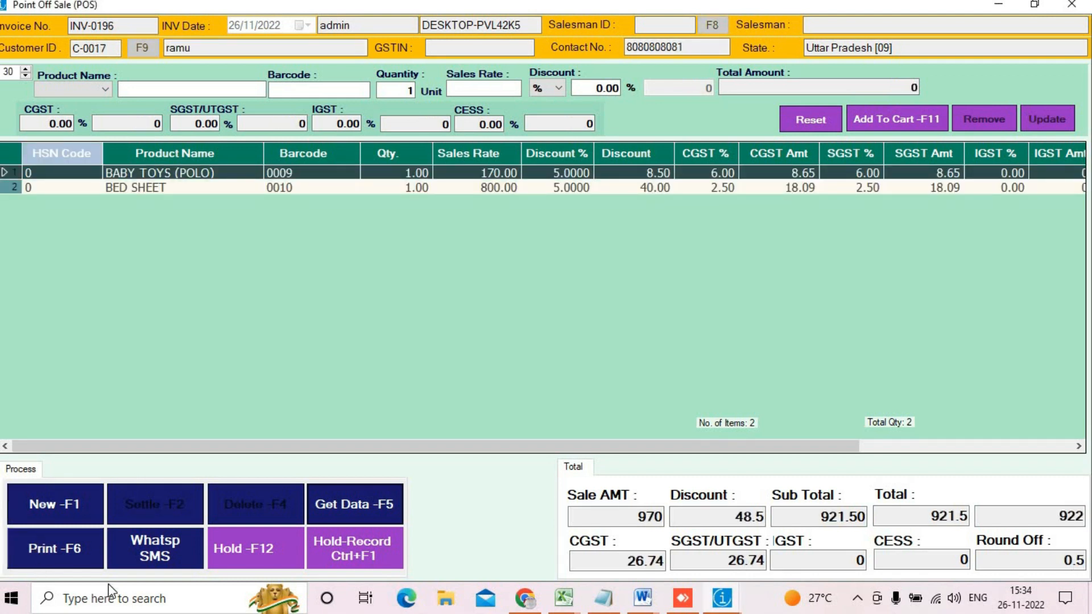
Step: Start printing INV-0196, cancel the save-output dialog, and close the POS window
{"action": "left_click", "coordinate": [89, 546]}
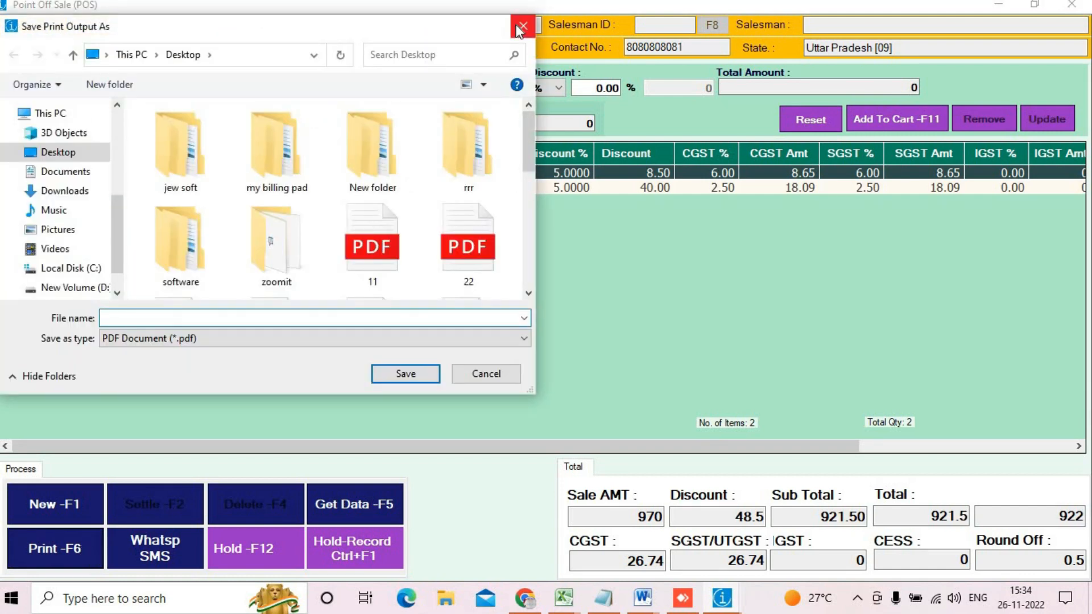
{"action": "left_click", "coordinate": [523, 26]}
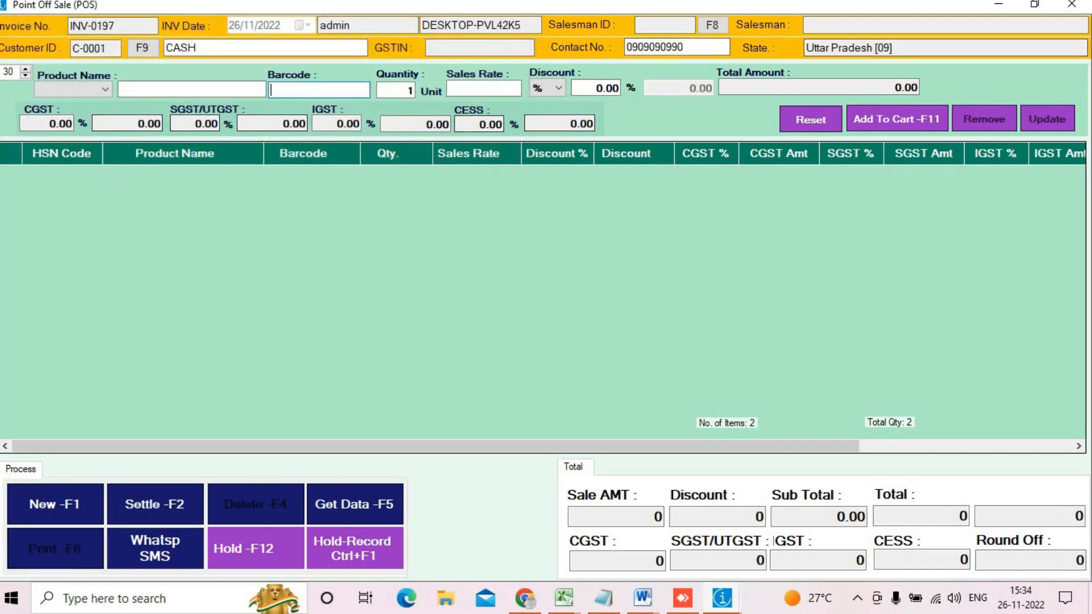
{"action": "left_click", "coordinate": [1071, 5]}
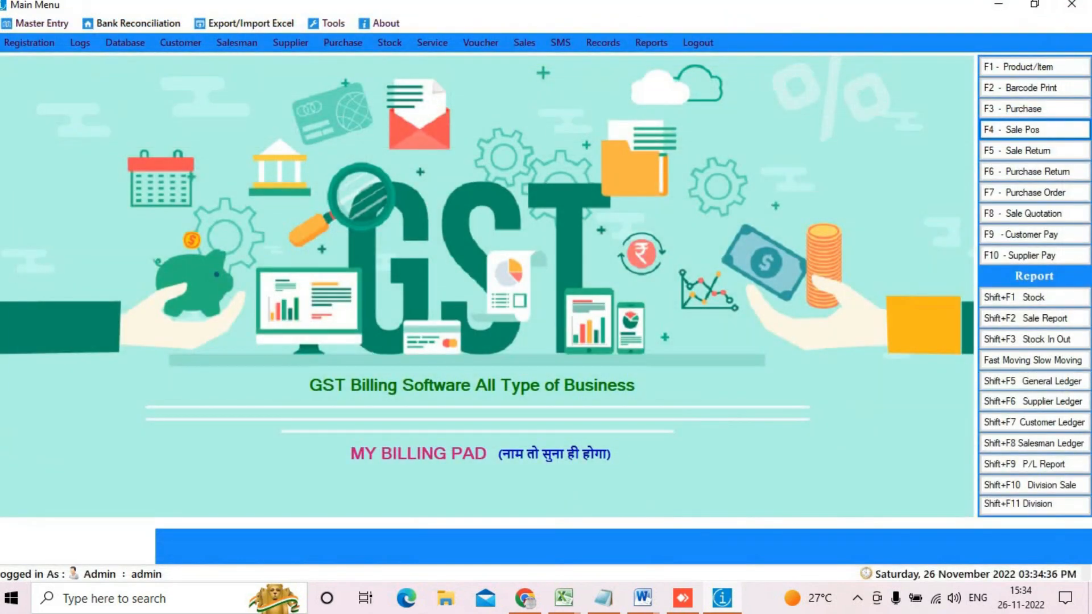
{"action": "left_click", "coordinate": [62, 23]}
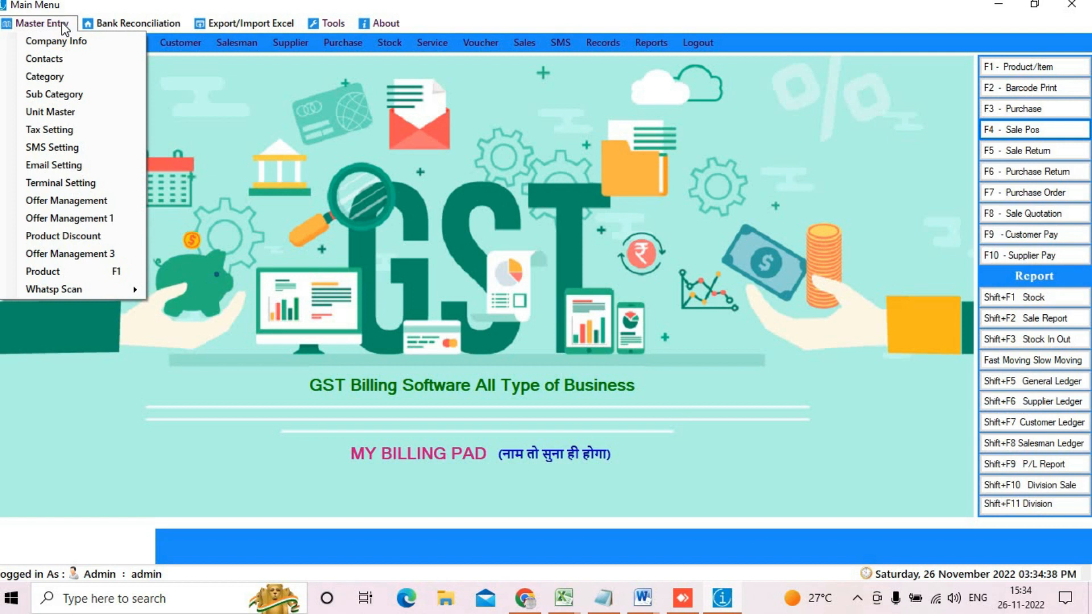
{"action": "left_click", "coordinate": [83, 183]}
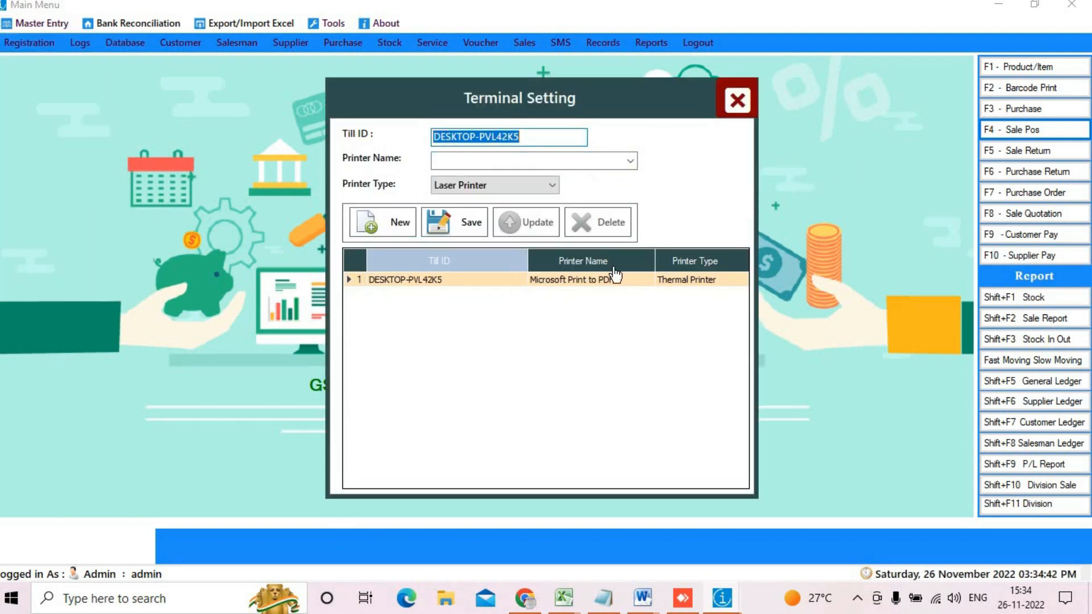
{"action": "left_click", "coordinate": [568, 279]}
{"action": "left_click", "coordinate": [737, 101]}
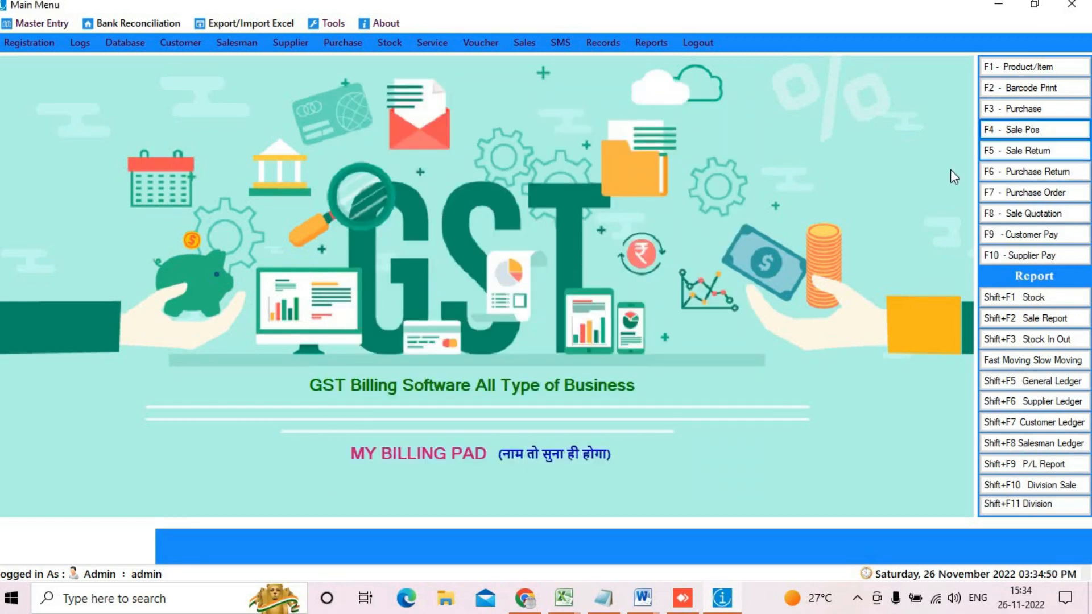
Step: Recall saved invoice INV-0196 into the full-screen Point Of Sale
{"action": "left_click", "coordinate": [1020, 130]}
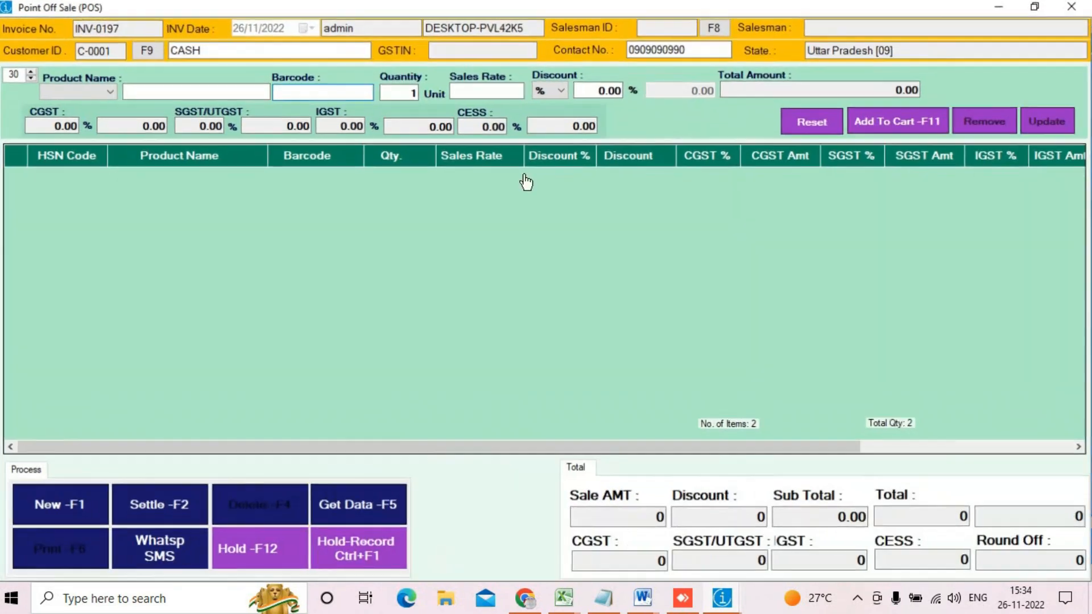
{"action": "left_click", "coordinate": [894, 4]}
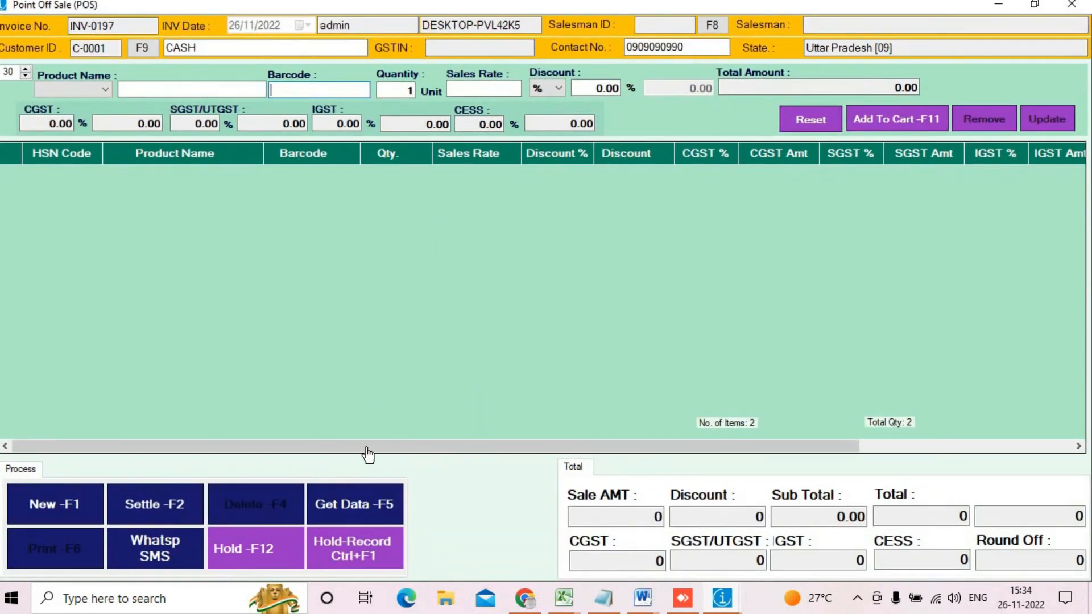
{"action": "left_click", "coordinate": [372, 506]}
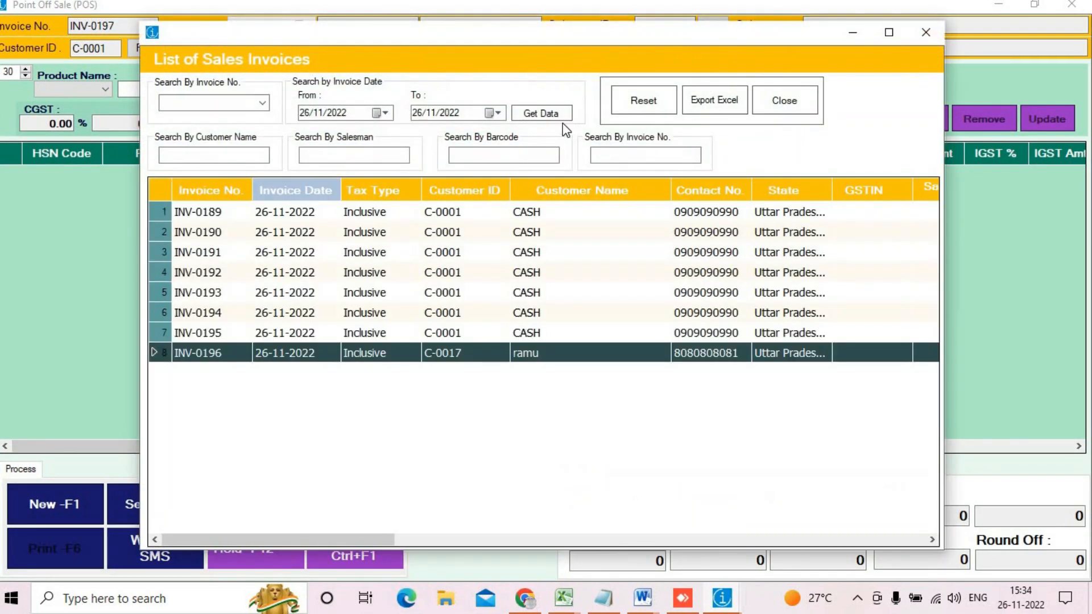
{"action": "left_click", "coordinate": [549, 112]}
{"action": "left_click", "coordinate": [323, 353]}
{"action": "double_click", "coordinate": [323, 353]}
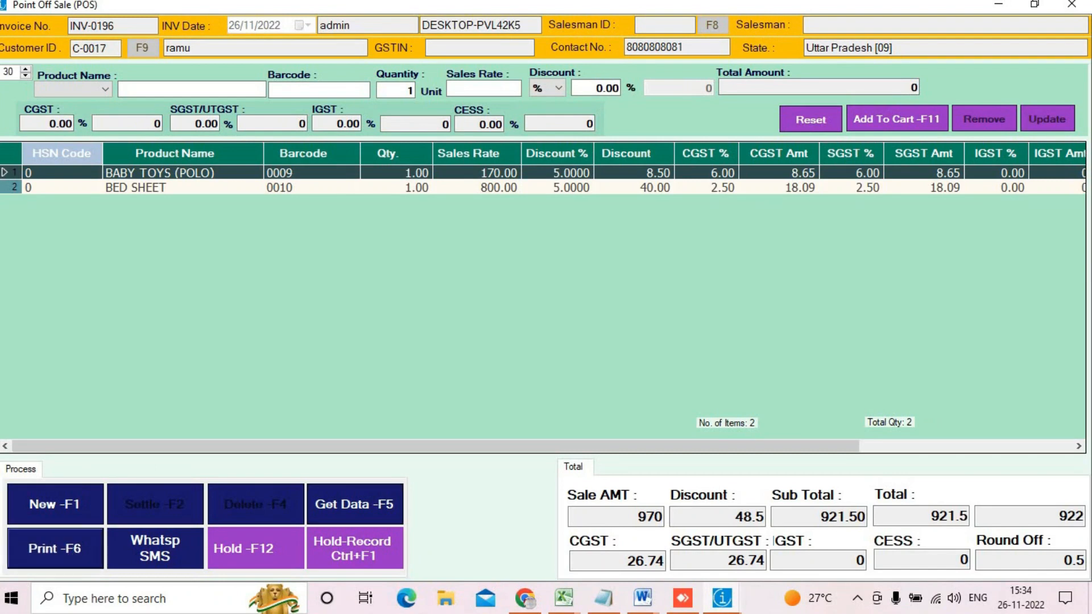
Step: Preview INV-0196's full-page Tax Invoice, then close the preview and the POS window
{"action": "key", "text": "F6"}
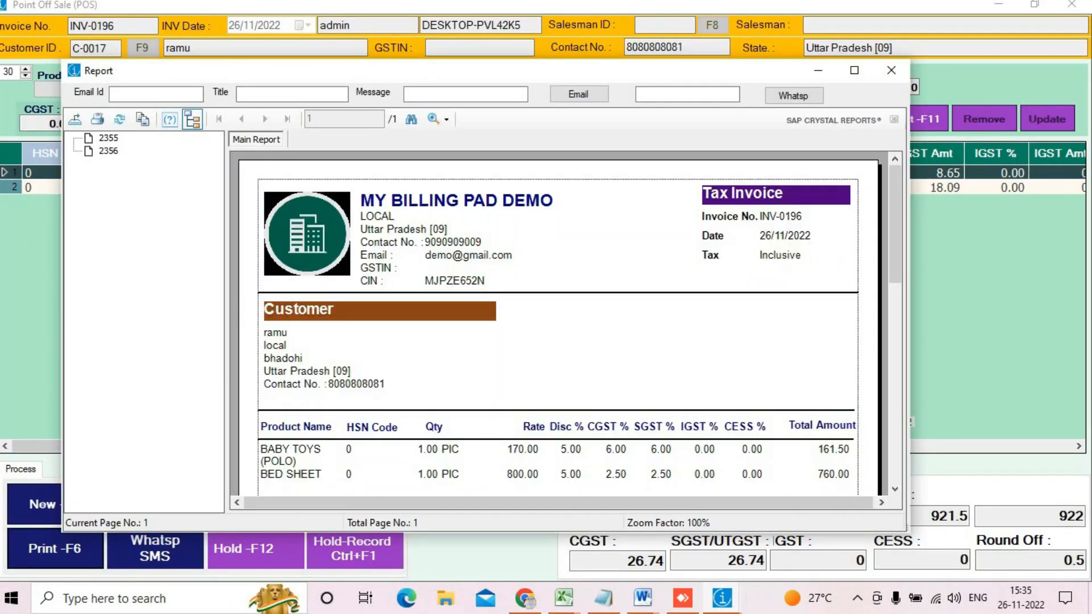
{"action": "left_click", "coordinate": [854, 70]}
{"action": "scroll", "coordinate": [575, 200], "scroll_direction": "down", "scroll_amount": 5}
{"action": "scroll", "coordinate": [580, 200], "scroll_direction": "up", "scroll_amount": 5}
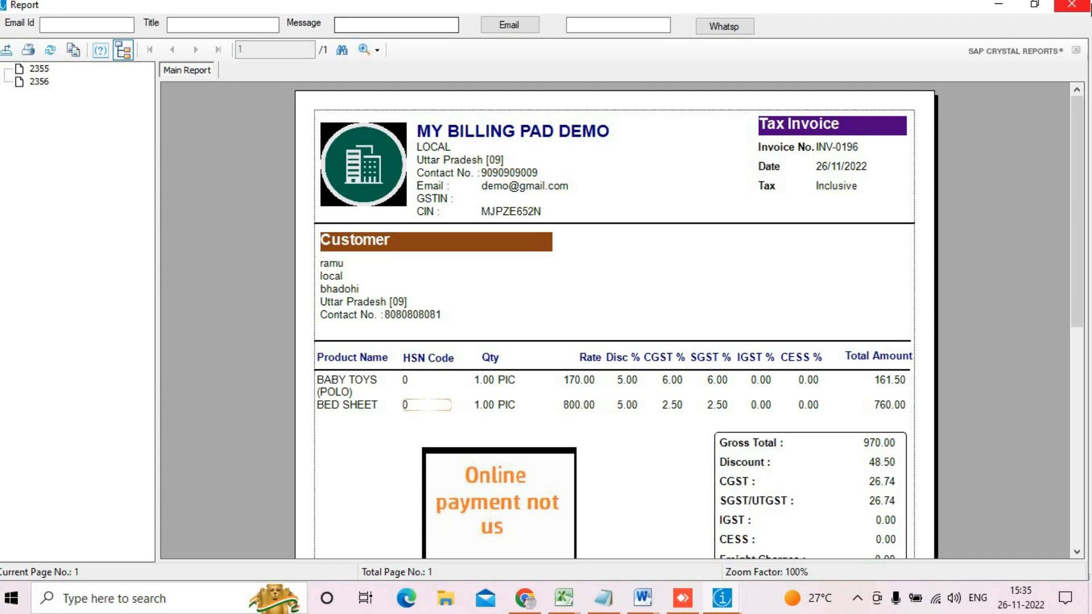
{"action": "left_click", "coordinate": [1062, 9]}
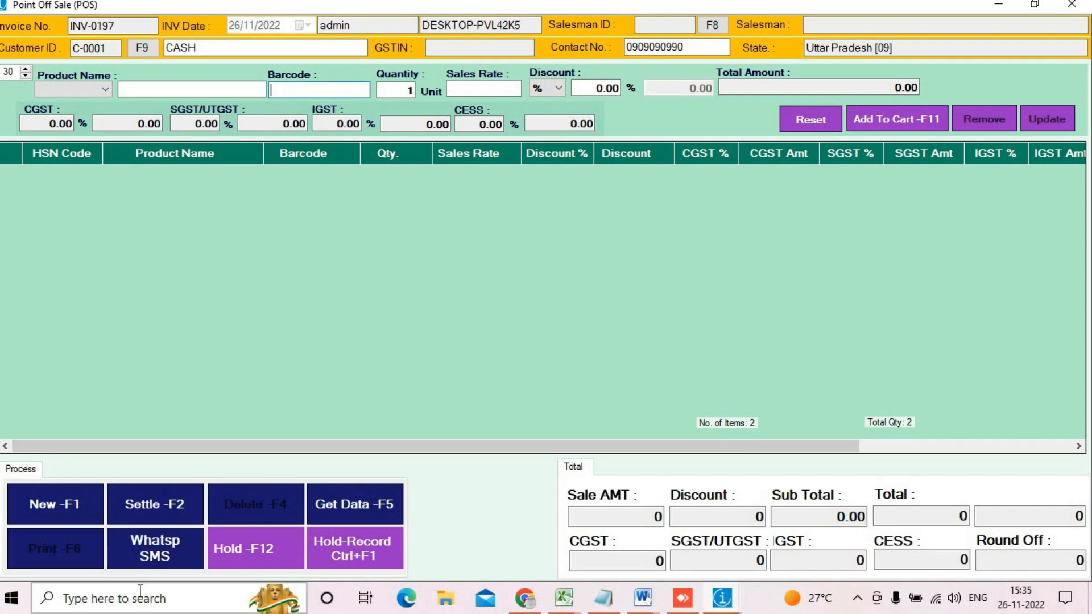
{"action": "left_click", "coordinate": [1071, 4]}
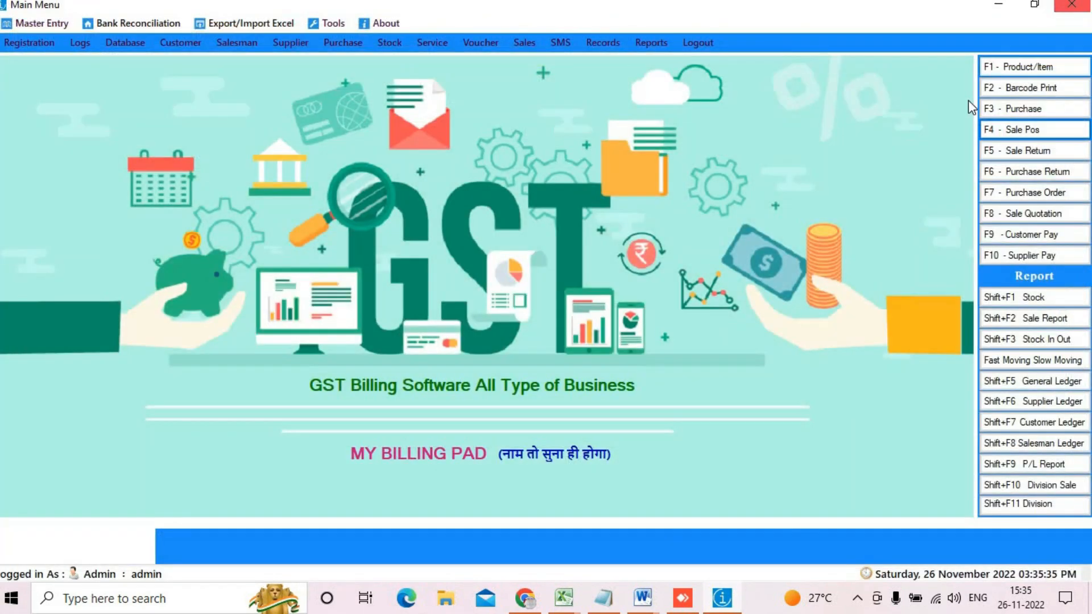
Step: Open a blank Sale Return form numbered SR-0011
{"action": "left_click", "coordinate": [1031, 152]}
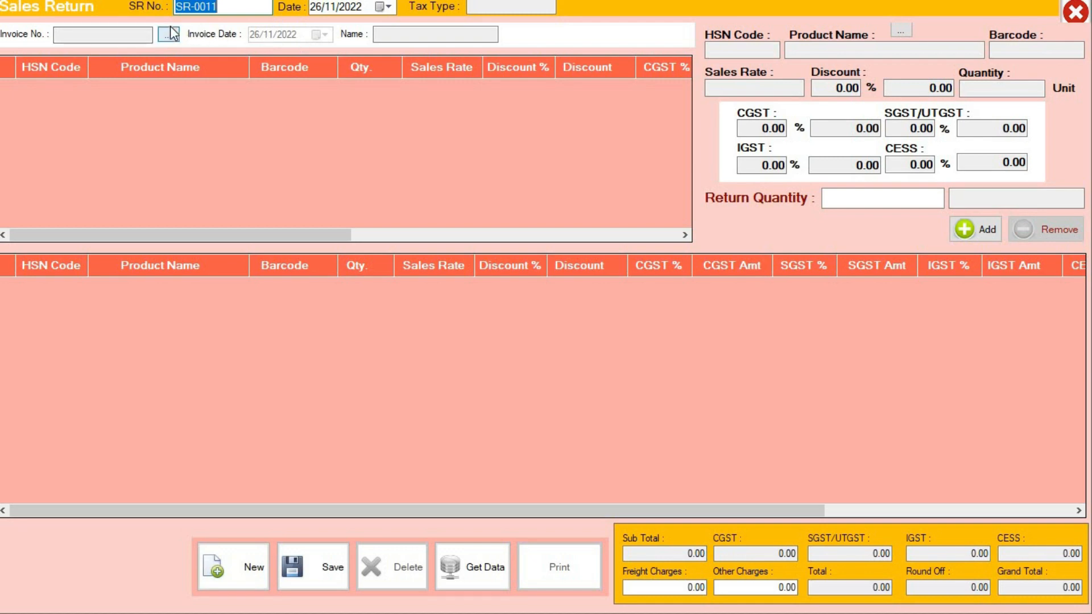
Step: Load INV-0196 and add BABY TOYS (POLO) and one BED SHEET as returned items
{"action": "left_click", "coordinate": [168, 36]}
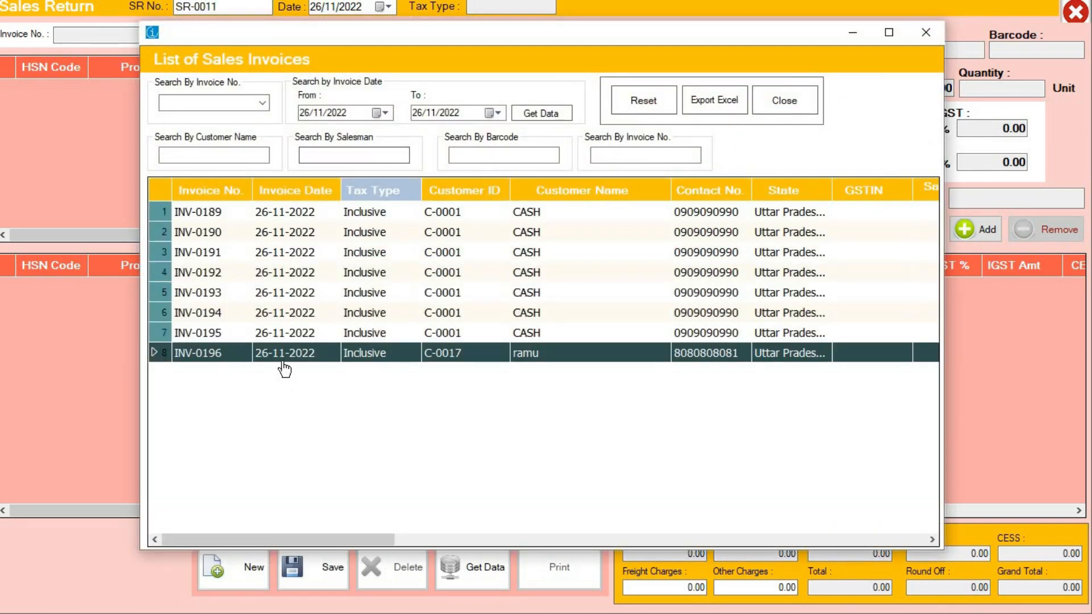
{"action": "double_click", "coordinate": [283, 357]}
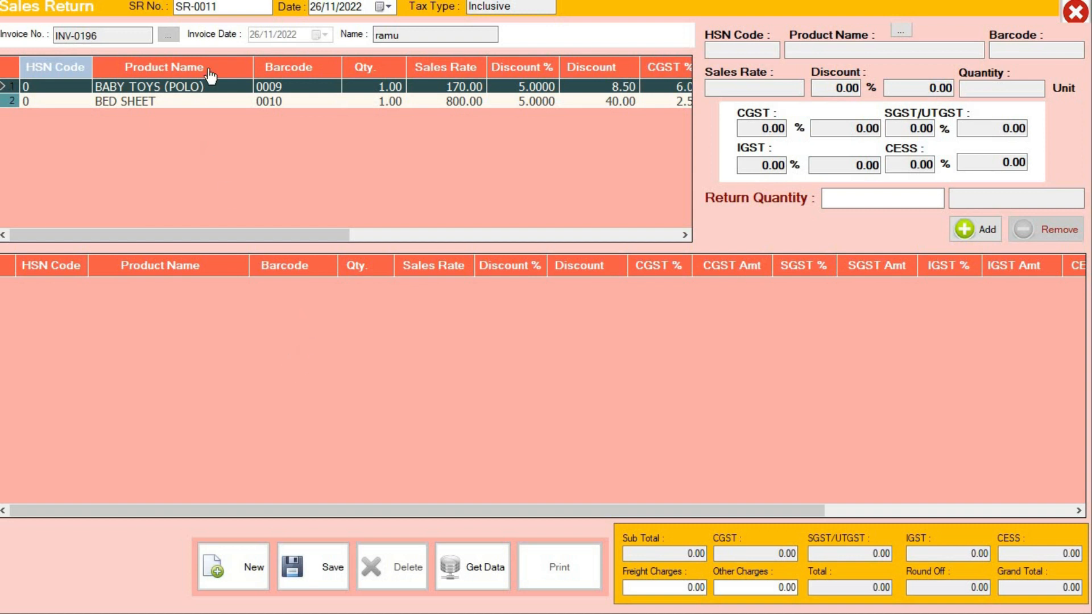
{"action": "left_click", "coordinate": [153, 92]}
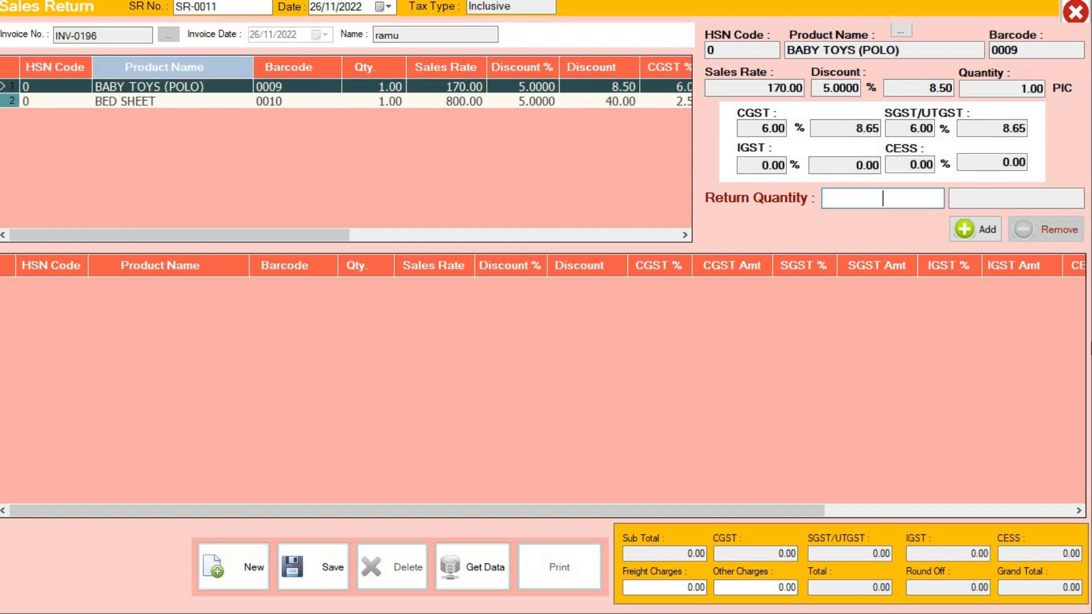
{"action": "left_click", "coordinate": [989, 228]}
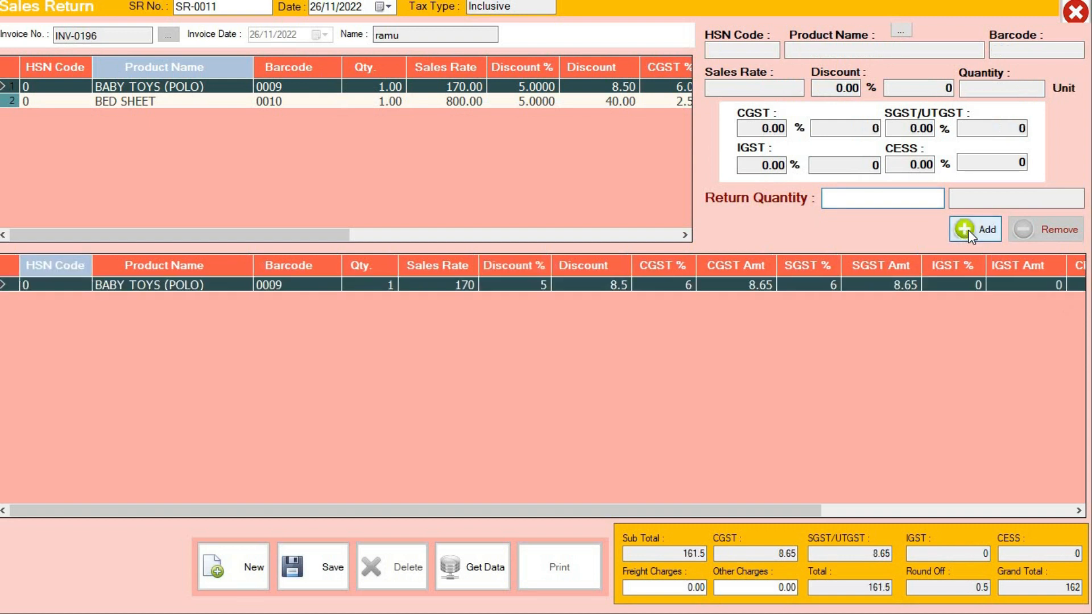
{"action": "left_click", "coordinate": [200, 102]}
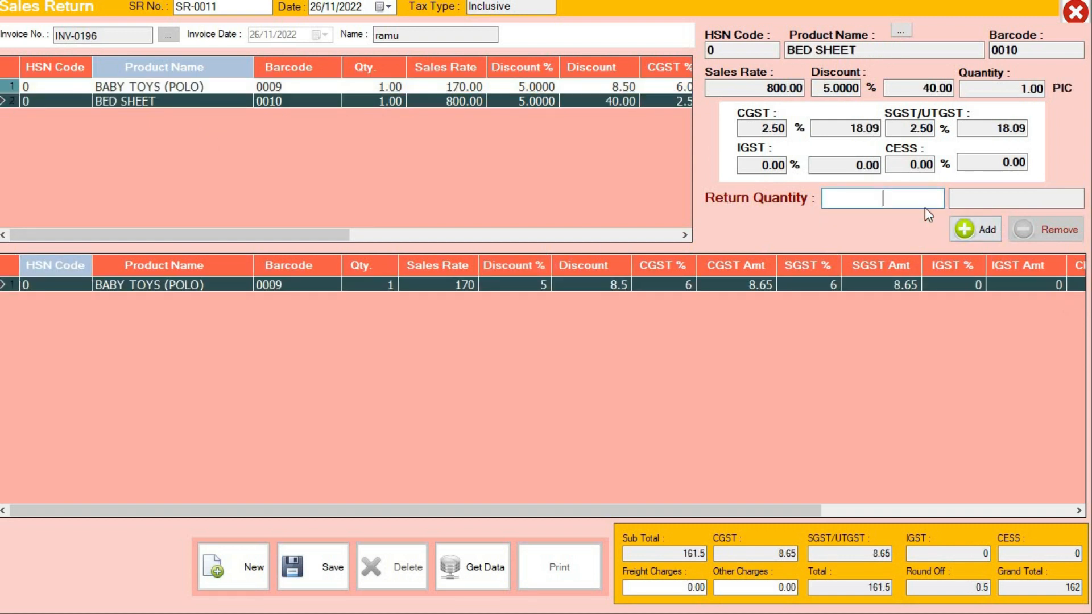
{"action": "type", "text": "1"}
{"action": "left_click", "coordinate": [966, 229]}
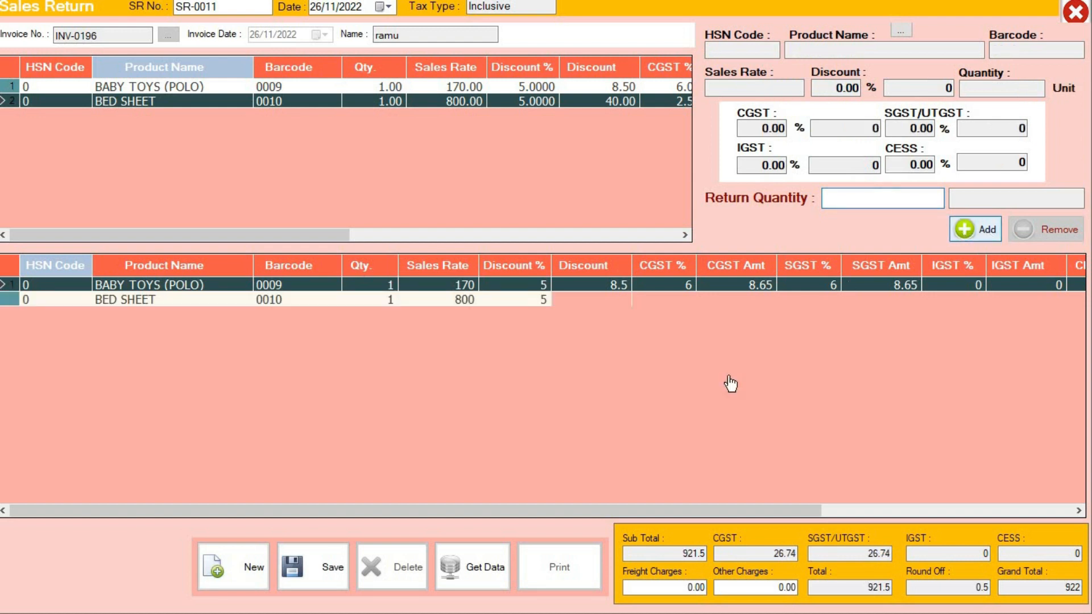
Step: Save sales return SR-0011 worth 922 and close the form
{"action": "left_click", "coordinate": [222, 5]}
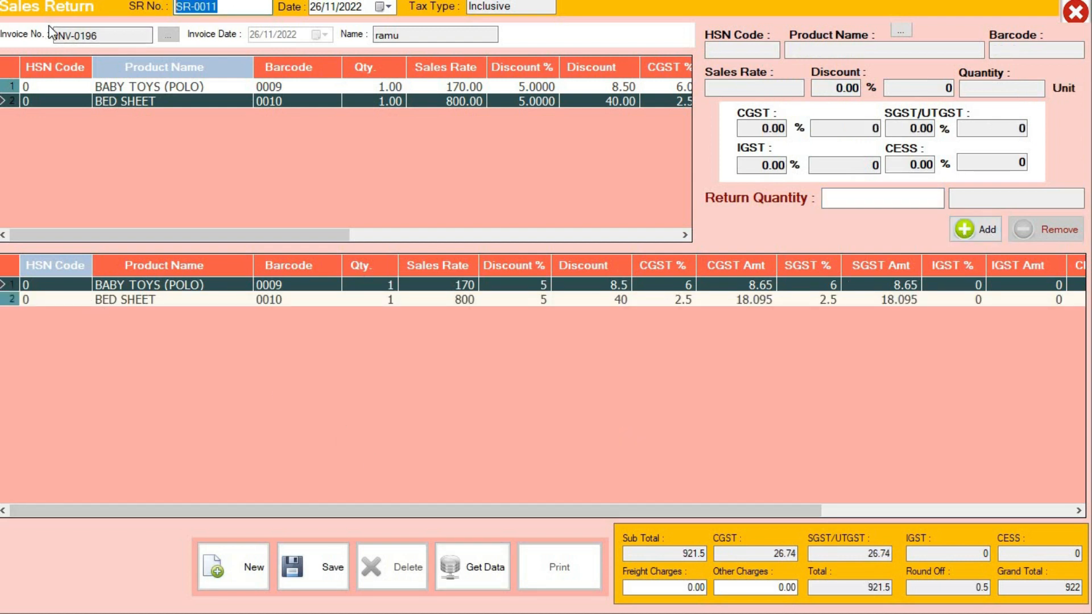
{"action": "left_click", "coordinate": [319, 574]}
{"action": "left_click", "coordinate": [580, 356]}
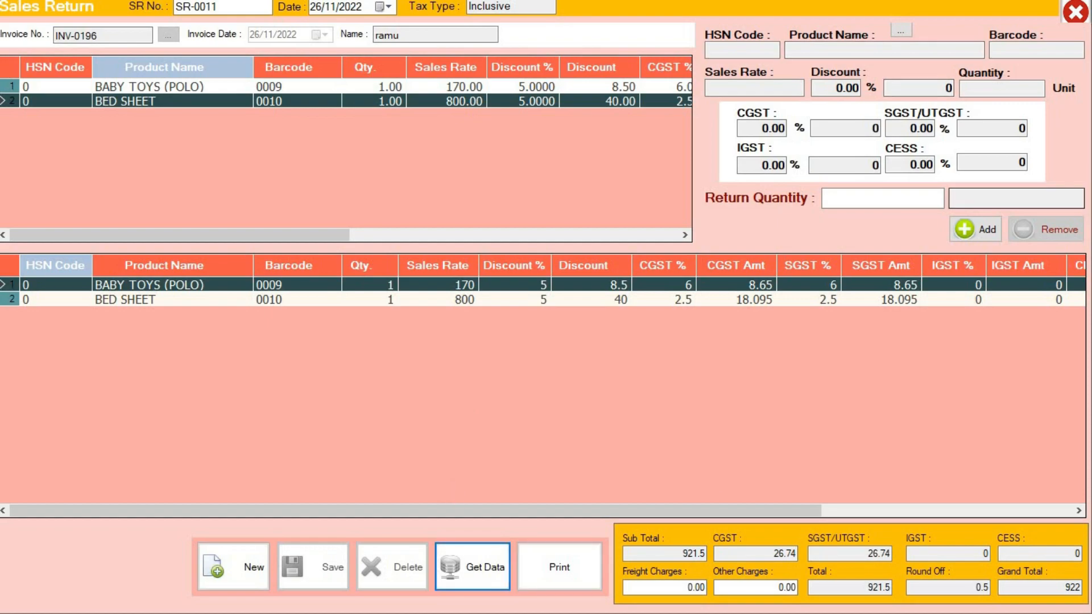
{"action": "left_click", "coordinate": [1071, 14]}
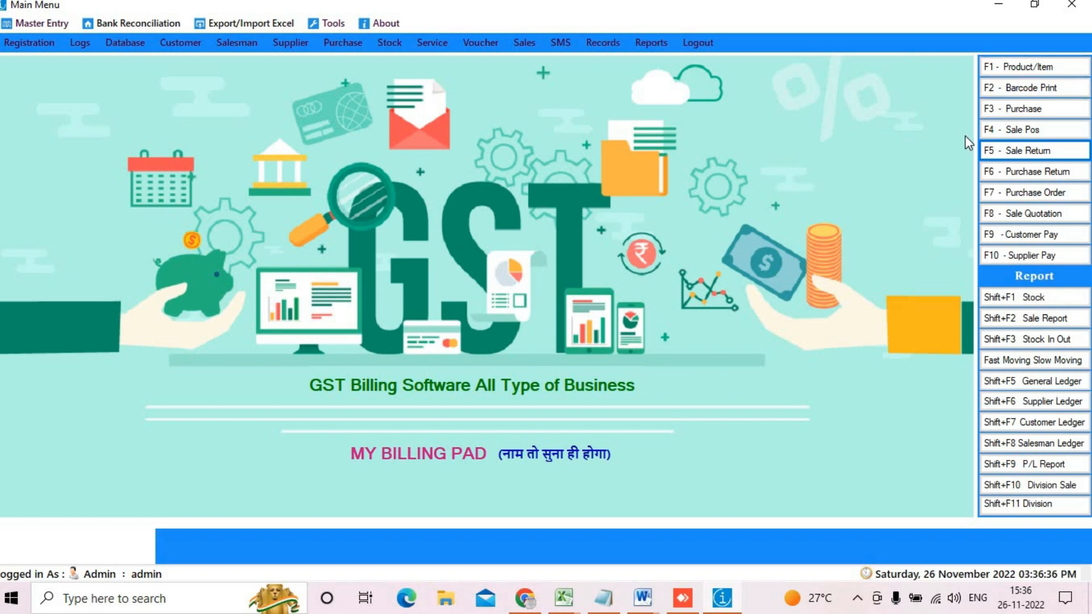
Step: Scan abc, t shirt and FANY FRAK at 5% off onto POS bill INV-0197, totalling 2090, and settle
{"action": "left_click", "coordinate": [1000, 135]}
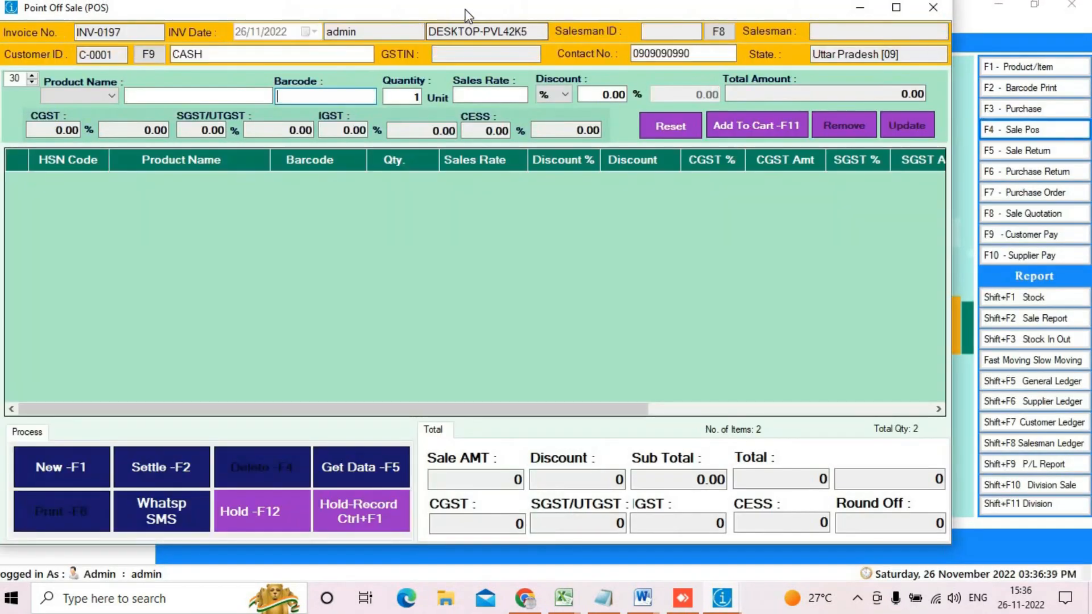
{"action": "double_click", "coordinate": [467, 14]}
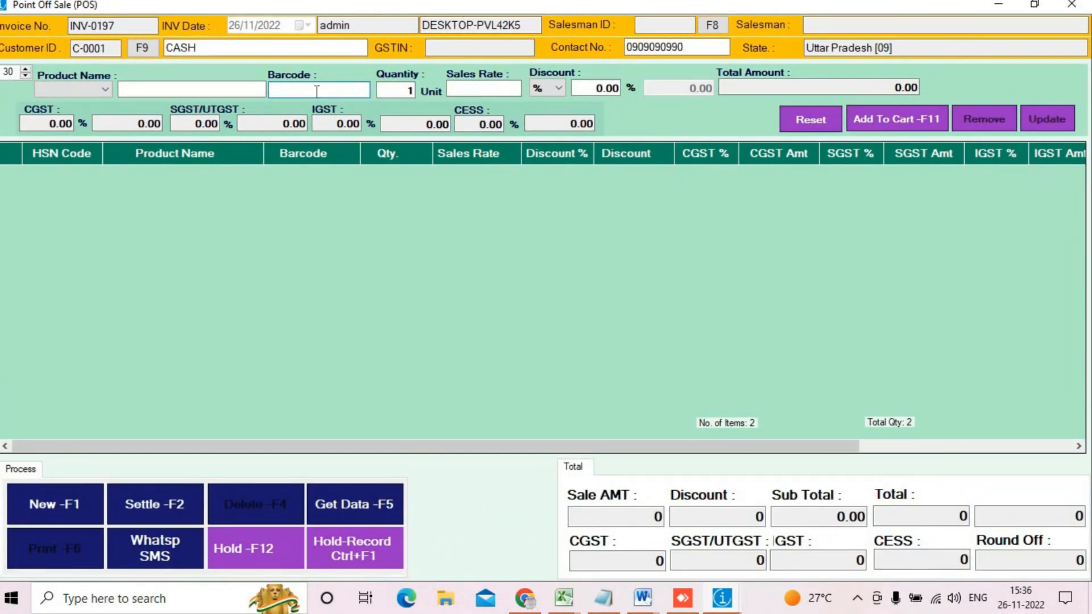
{"action": "type", "text": "0060"}
{"action": "key", "text": "Return"}
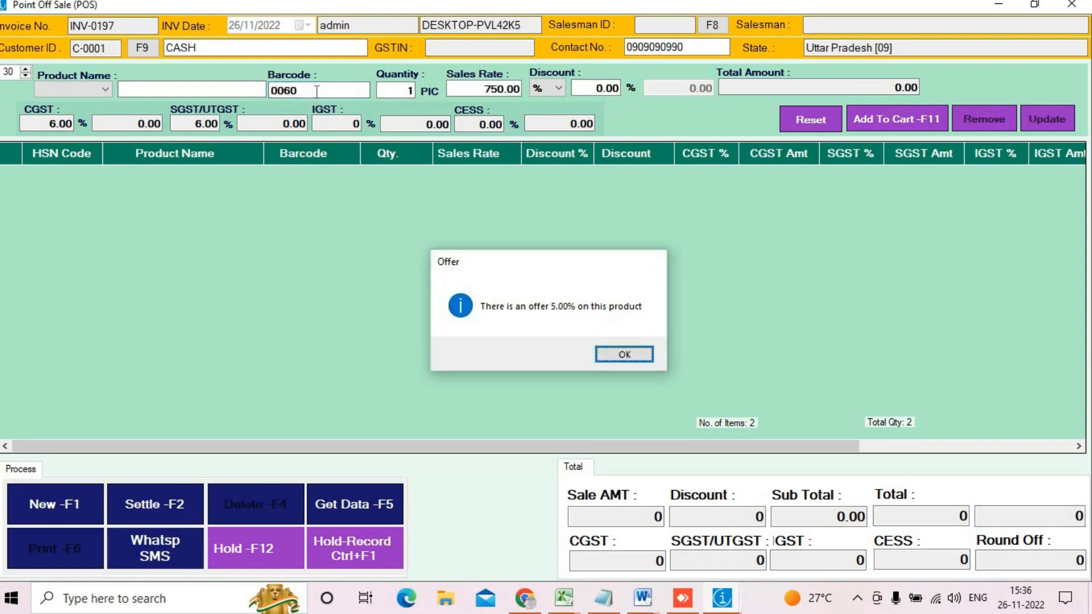
{"action": "key", "text": "Return"}
{"action": "type", "text": "0060"}
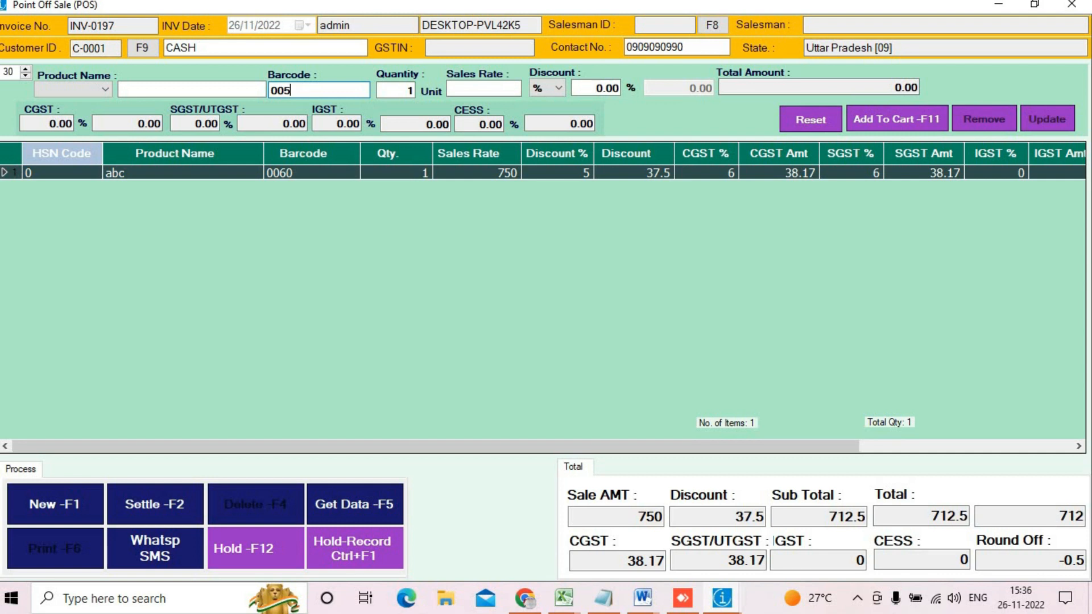
{"action": "key", "text": "Return"}
{"action": "key", "text": "Return"}
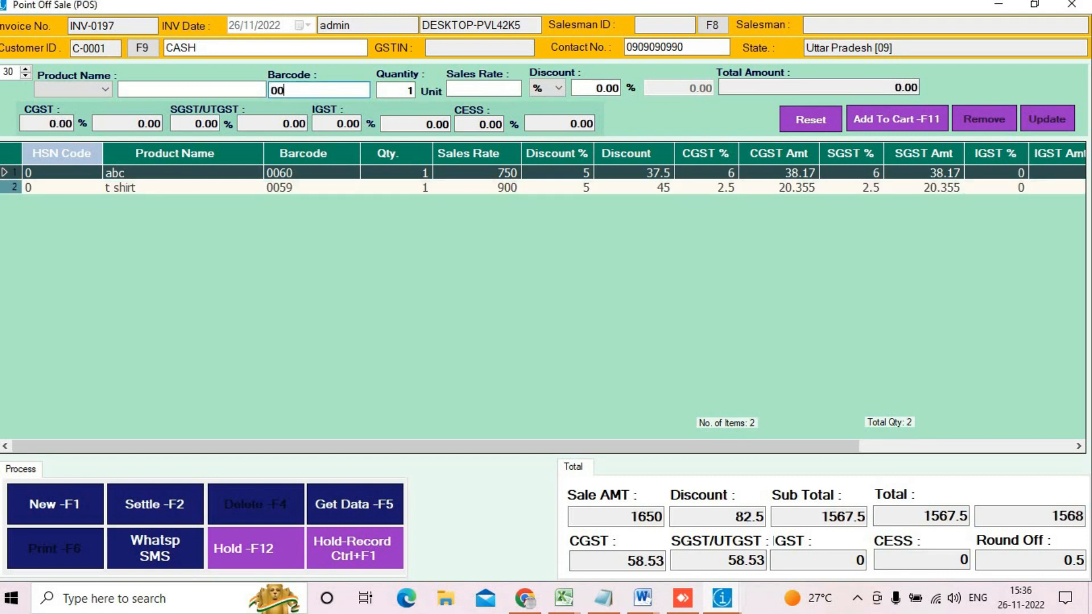
{"action": "type", "text": "0054"}
{"action": "key", "text": "Return"}
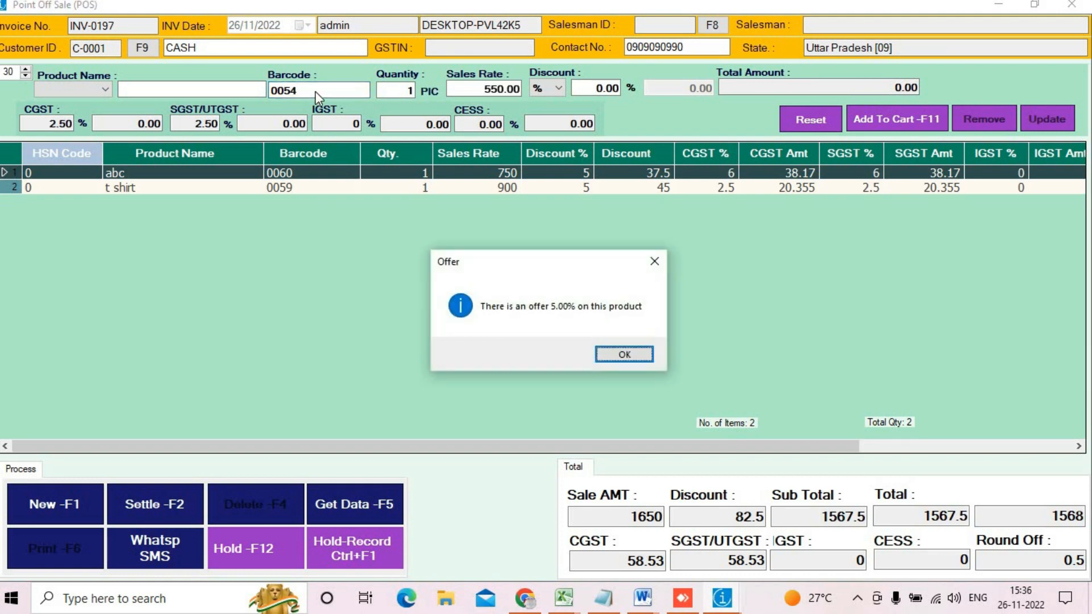
{"action": "key", "text": "Return"}
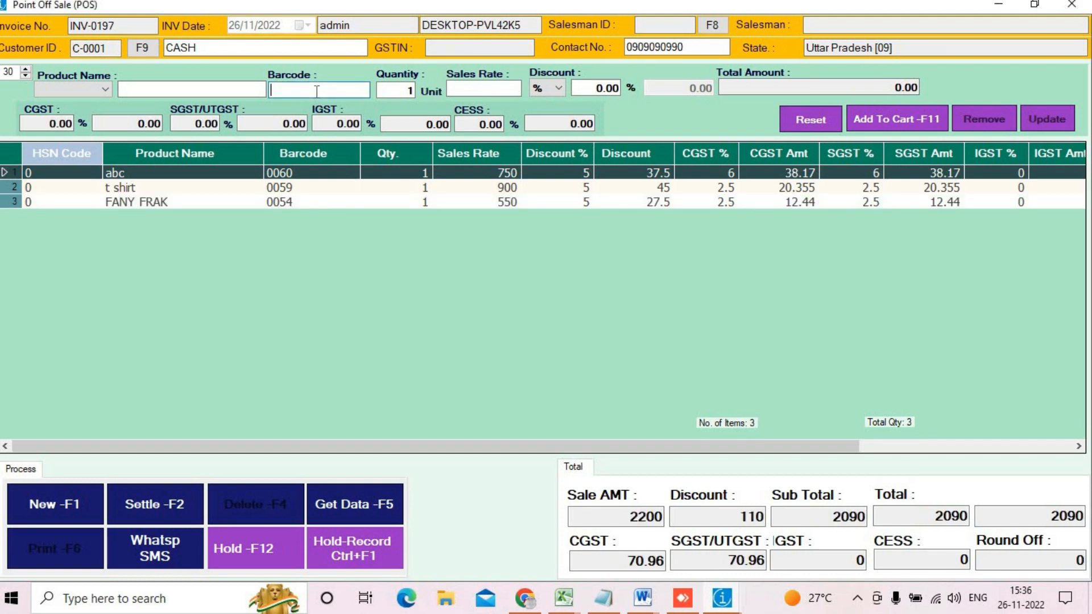
{"action": "left_click", "coordinate": [155, 506]}
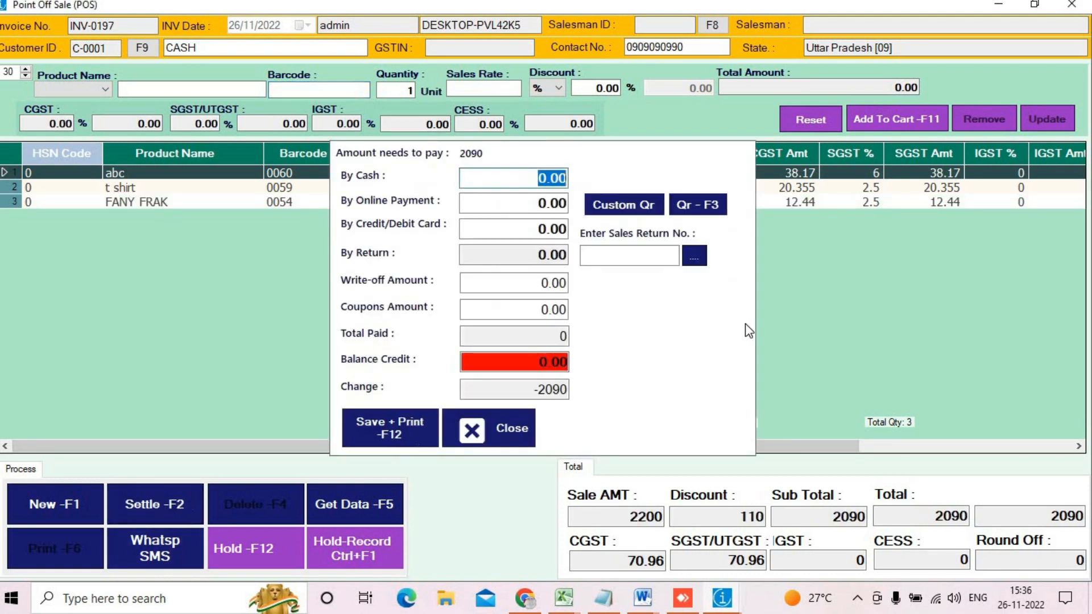
Step: Apply sales return SR-0011 worth 922 toward the 2090 bill
{"action": "left_click", "coordinate": [623, 261]}
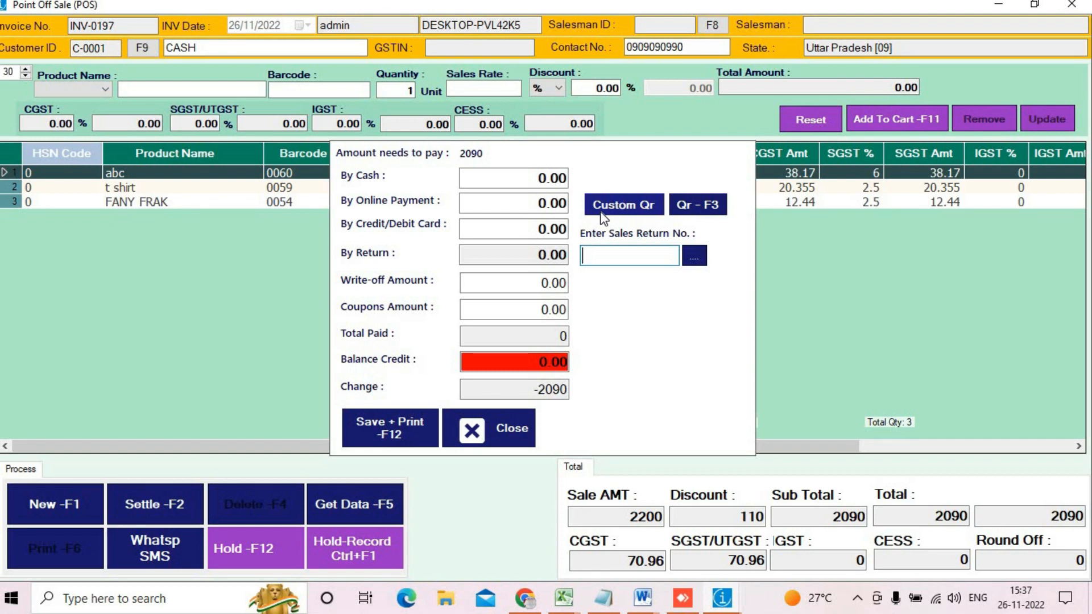
{"action": "type", "text": "SR-0011"}
{"action": "key", "text": "Return"}
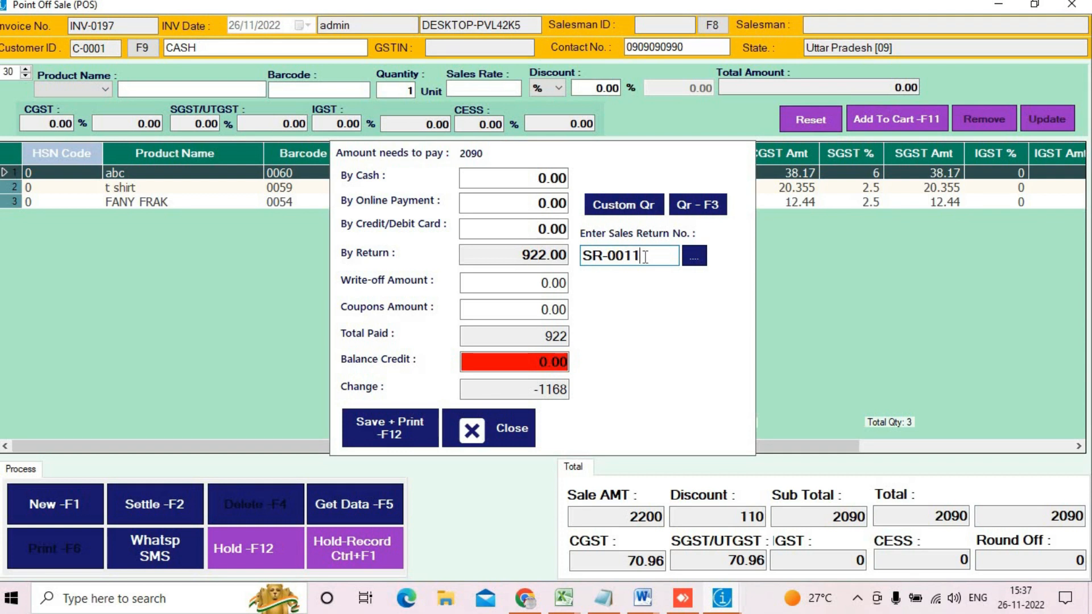
{"action": "key", "text": "Return"}
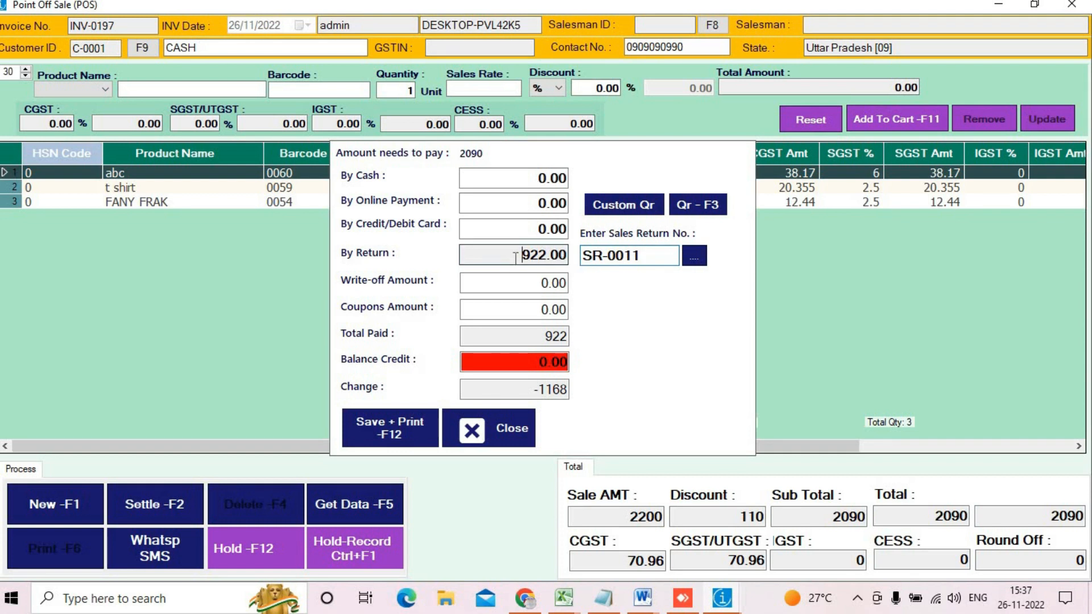
{"action": "left_click", "coordinate": [495, 203]}
{"action": "key", "text": "Tab"}
{"action": "key", "text": "Tab"}
{"action": "key", "text": "Tab"}
{"action": "key", "text": "Tab"}
{"action": "key", "text": "Tab"}
{"action": "key", "text": "Tab"}
{"action": "key", "text": "Tab"}
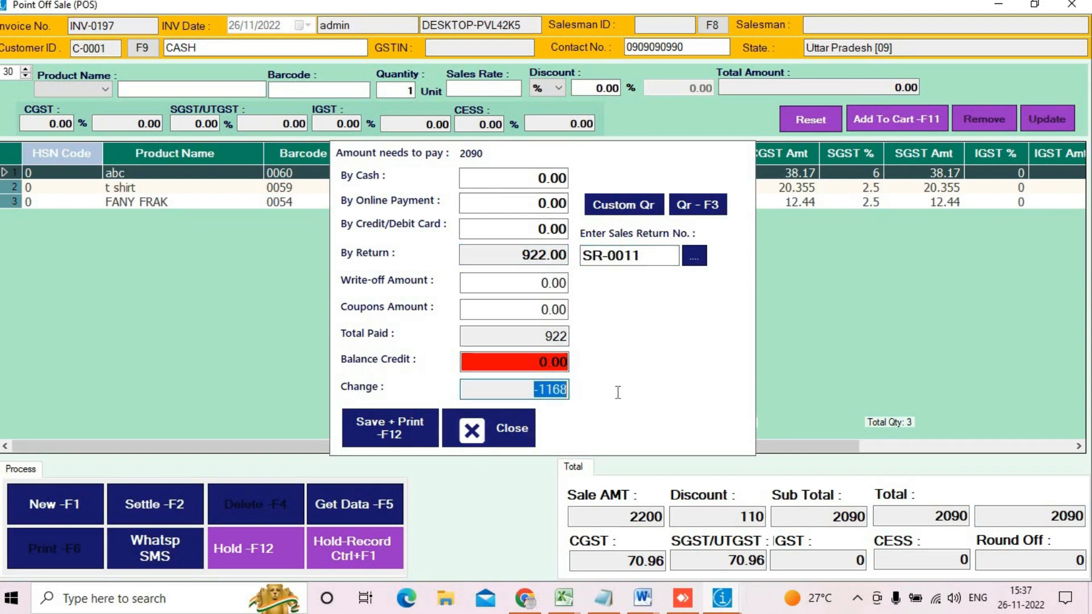
Step: Add 1200 cash, bringing payment to 2122 with 32 change
{"action": "left_click", "coordinate": [500, 178]}
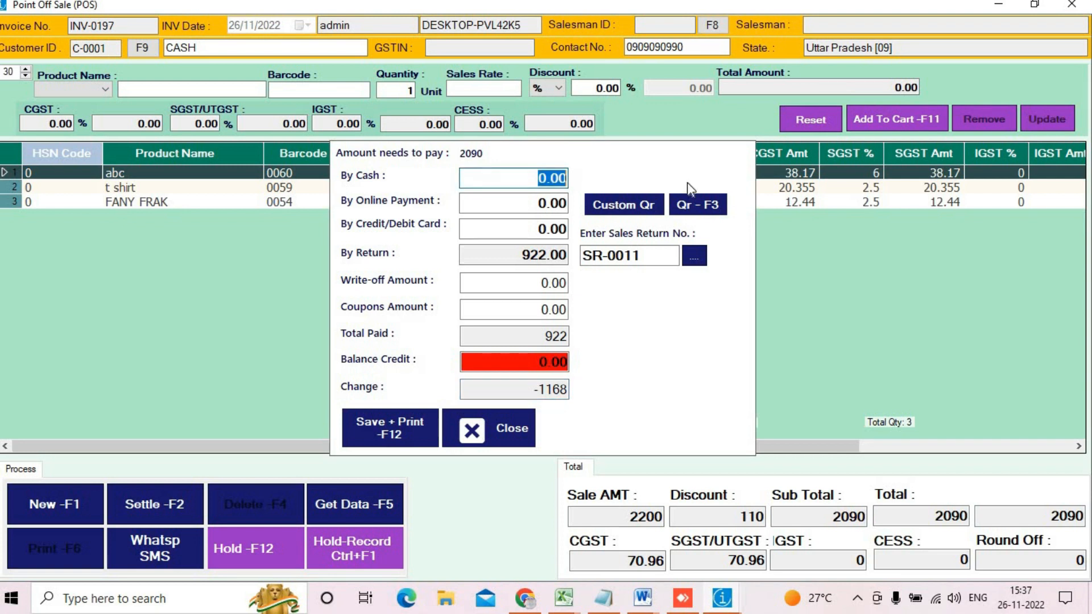
{"action": "type", "text": "1200"}
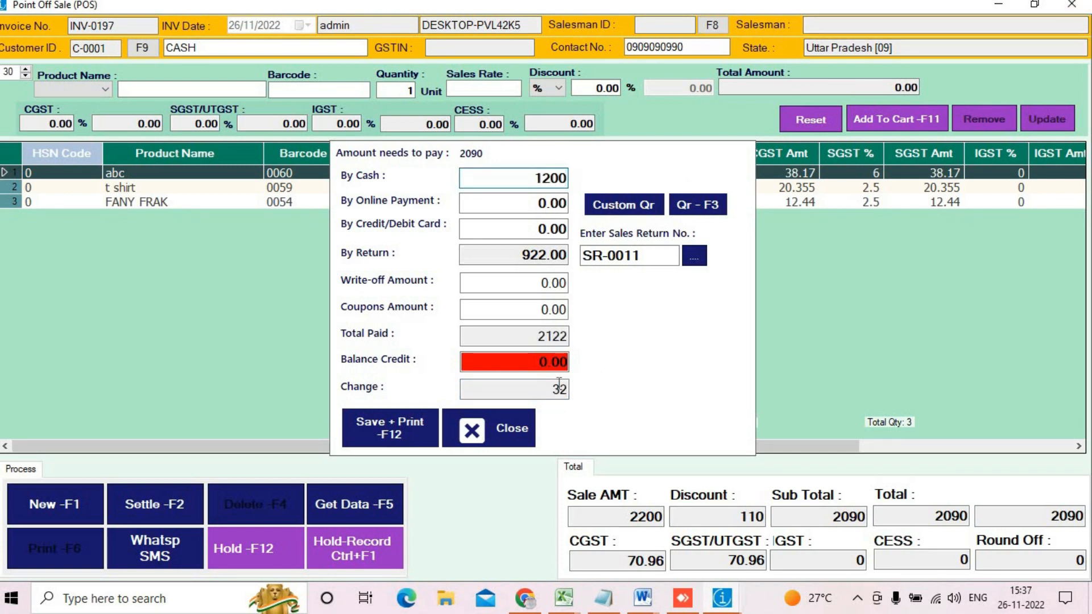
{"action": "left_click", "coordinate": [538, 392]}
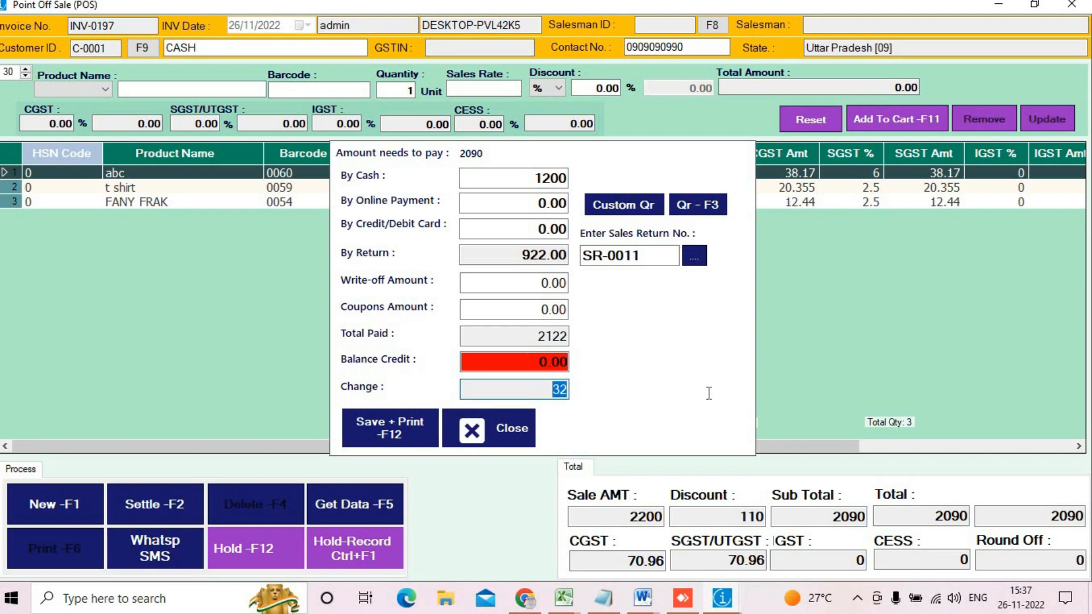
Step: Save INV-0197, preview its 2,090.00 tax invoice, and close the preview
{"action": "left_click", "coordinate": [378, 425]}
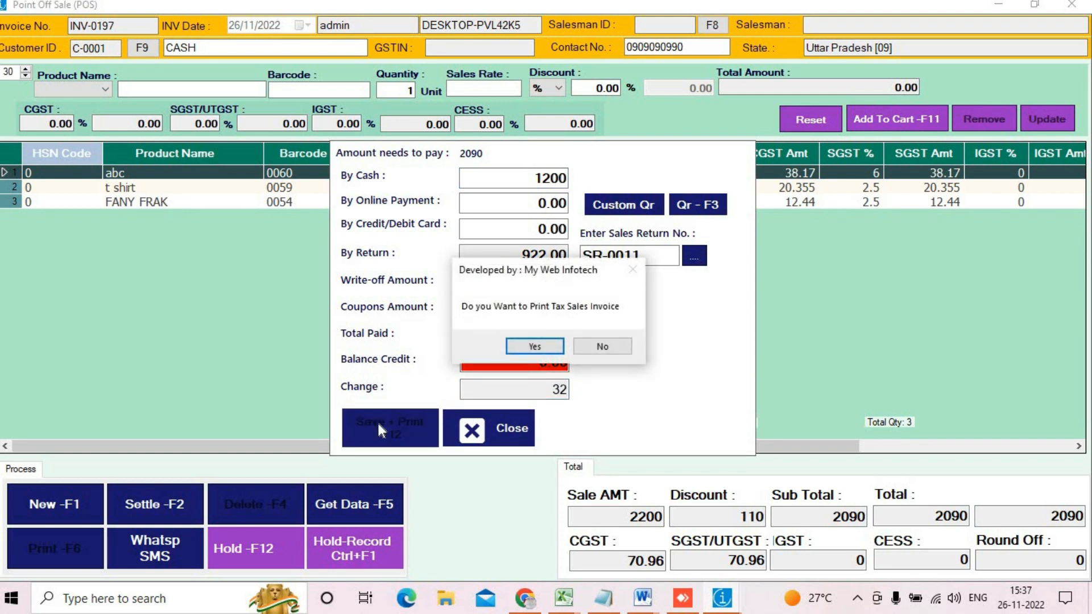
{"action": "key", "text": "Return"}
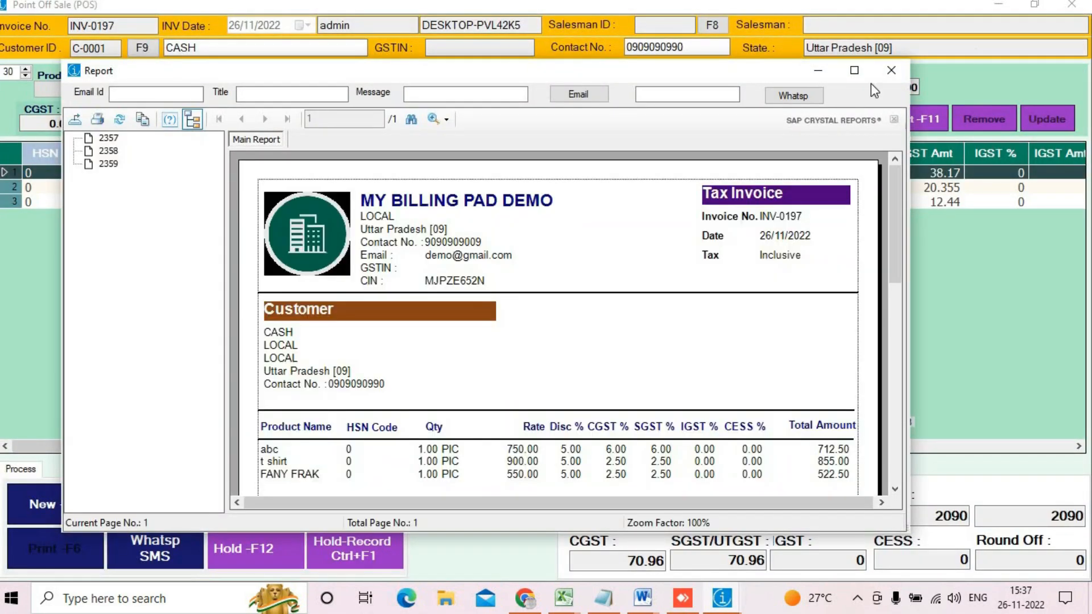
{"action": "left_click", "coordinate": [856, 74]}
{"action": "scroll", "coordinate": [764, 268], "scroll_direction": "down", "scroll_amount": 7}
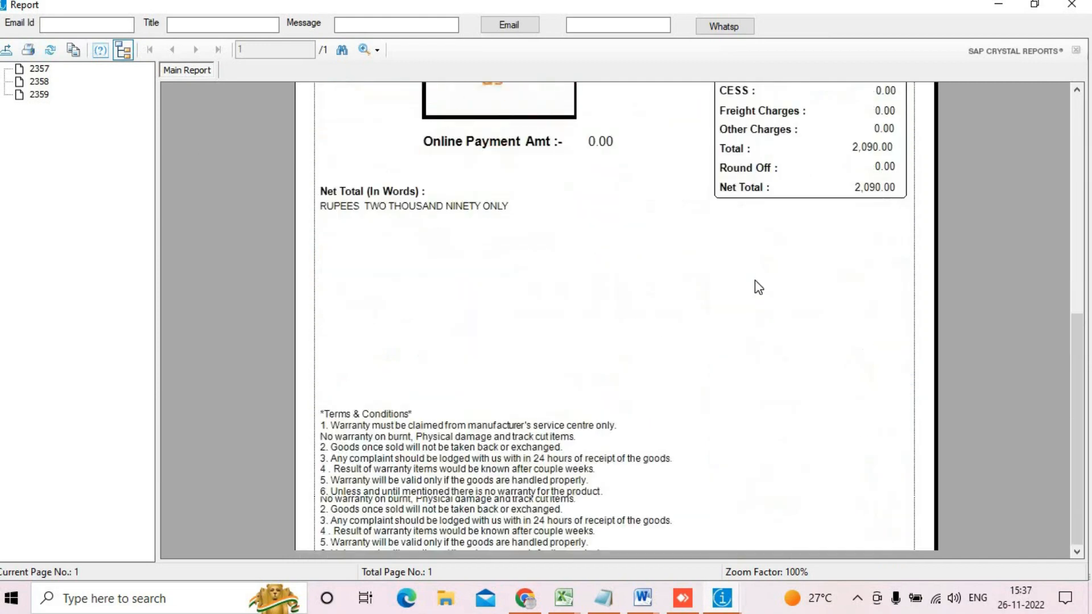
{"action": "scroll", "coordinate": [764, 268], "scroll_direction": "up", "scroll_amount": 7}
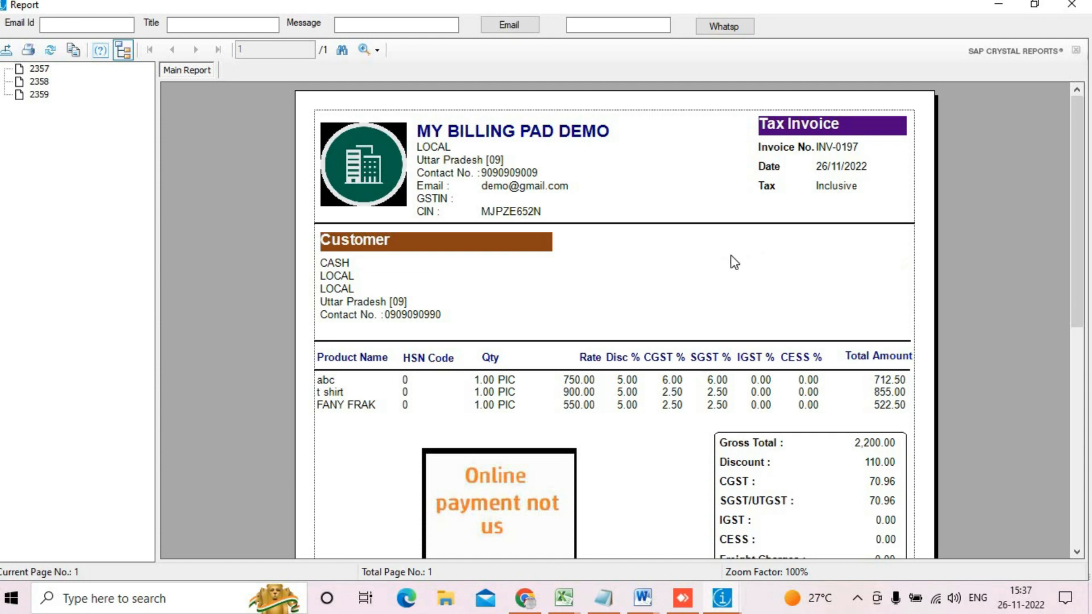
{"action": "left_click", "coordinate": [1059, 7]}
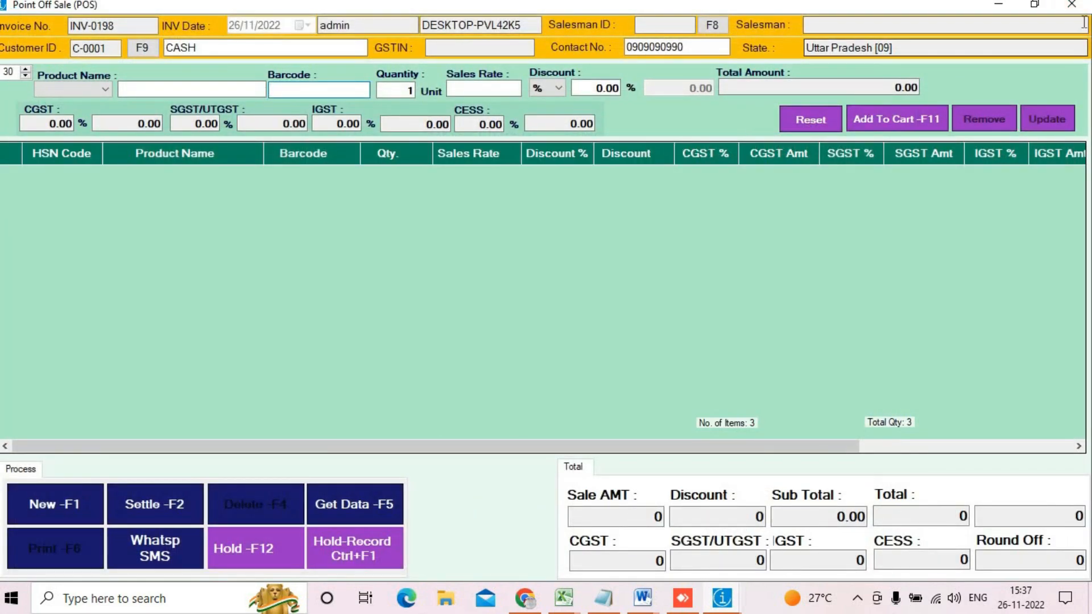
Step: Start purchase return PR-0002 against today's purchase invoice ST-0013
{"action": "left_click", "coordinate": [1071, 4]}
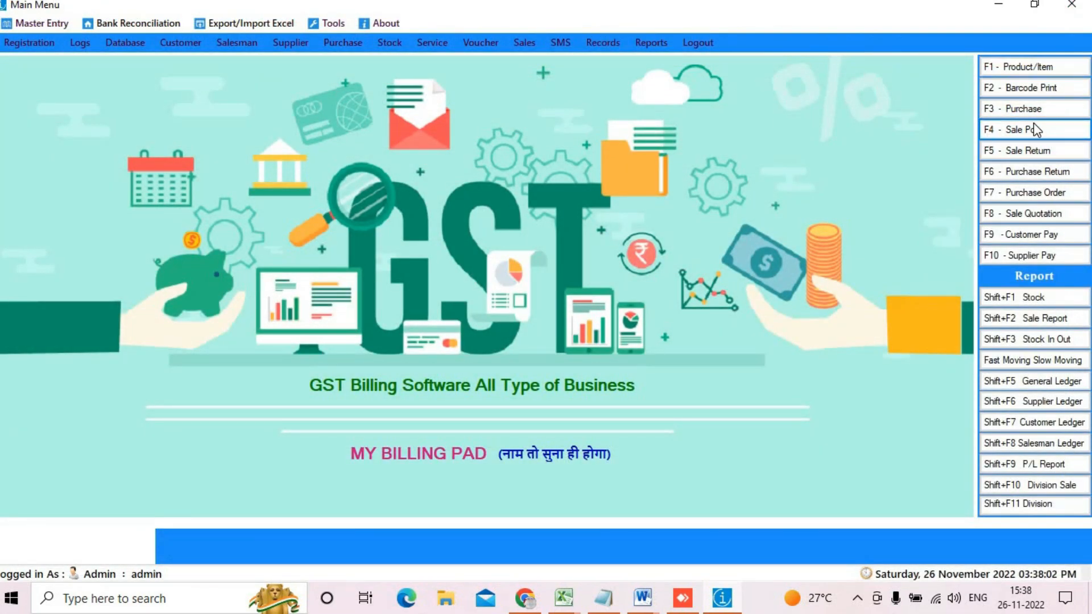
{"action": "left_click", "coordinate": [1031, 174]}
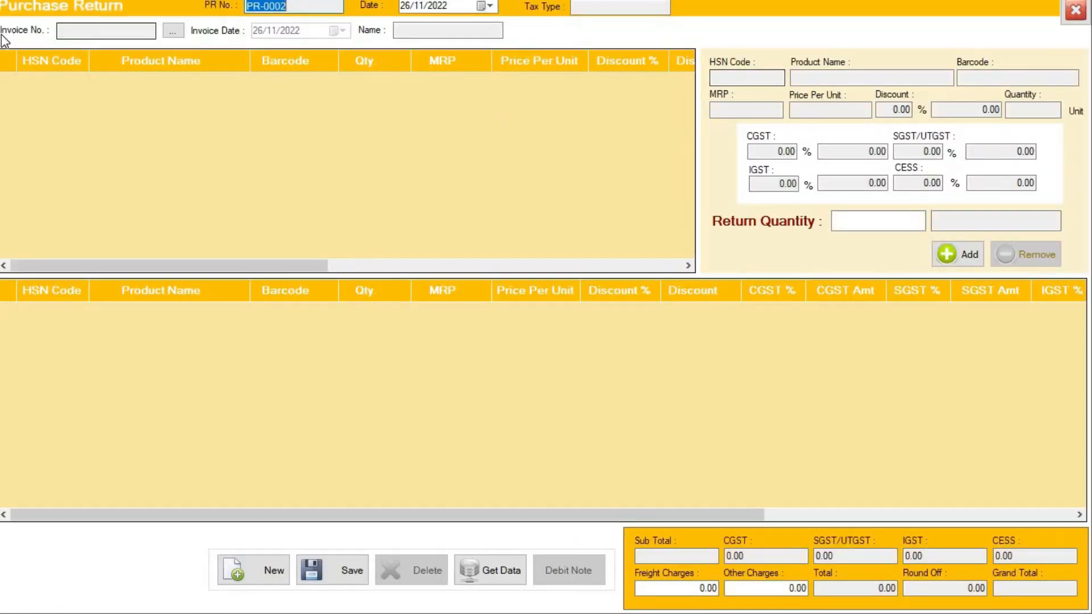
{"action": "left_click", "coordinate": [181, 36]}
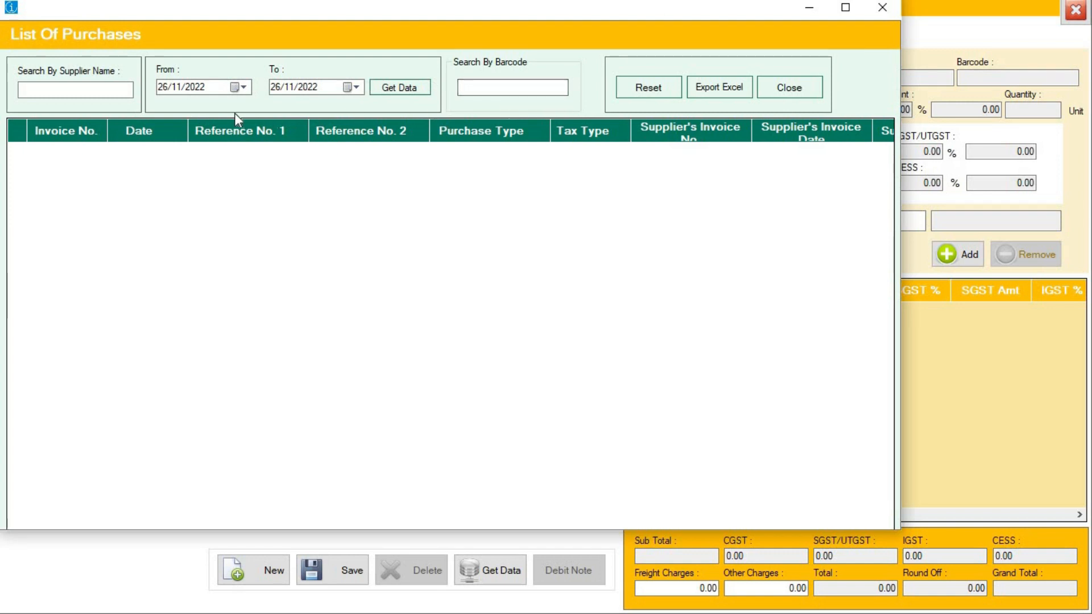
{"action": "left_click", "coordinate": [421, 100]}
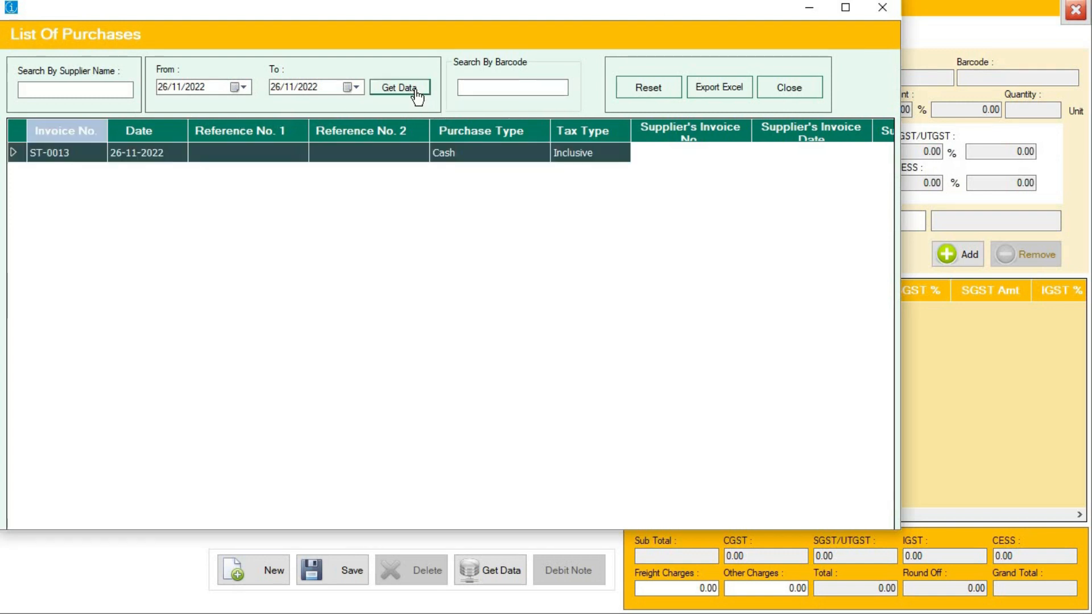
{"action": "left_click", "coordinate": [131, 162]}
{"action": "double_click", "coordinate": [131, 162]}
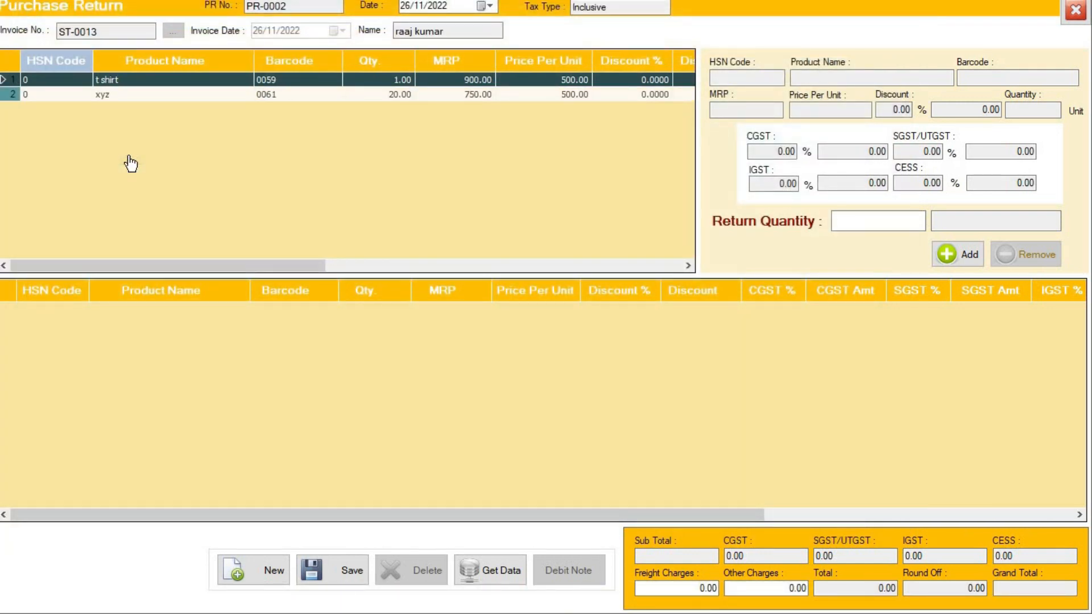
Step: Return one t shirt for 500, save PR-0002, and close the form
{"action": "left_click", "coordinate": [174, 86]}
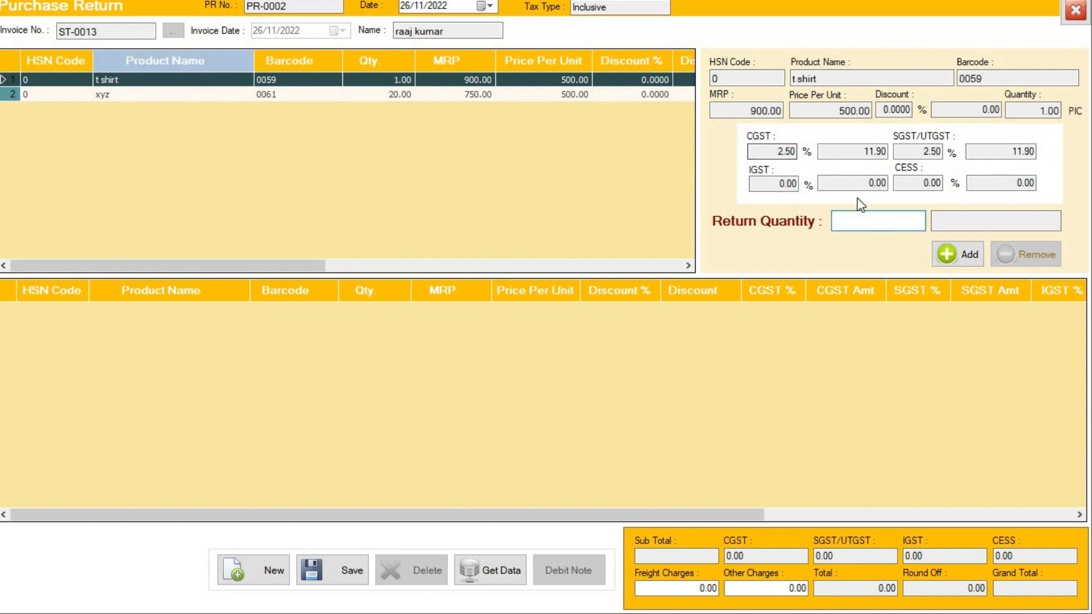
{"action": "type", "text": "1"}
{"action": "left_click", "coordinate": [960, 253]}
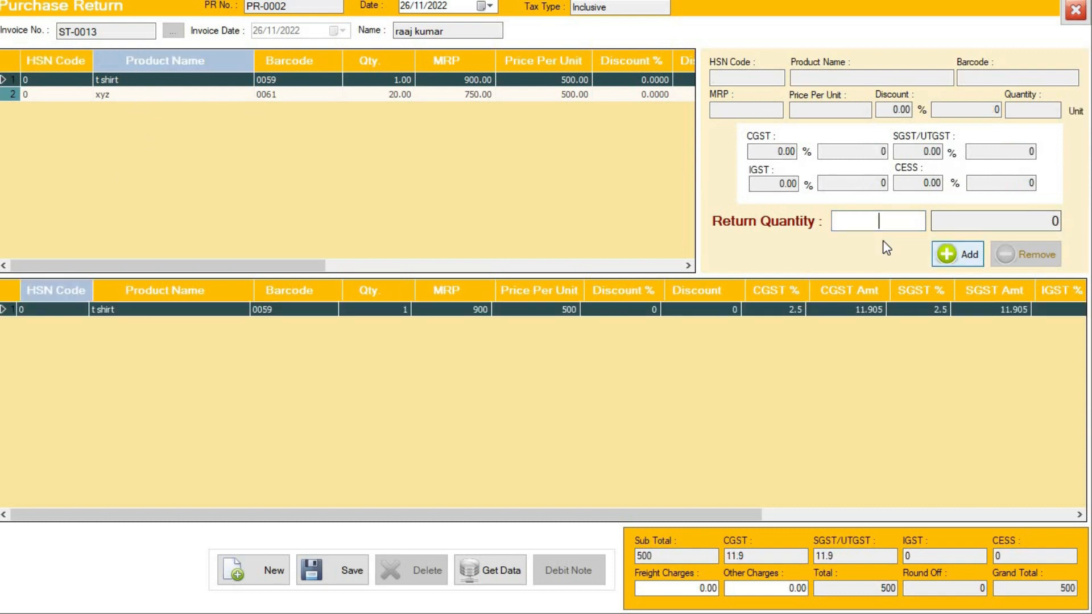
{"action": "left_click", "coordinate": [324, 575]}
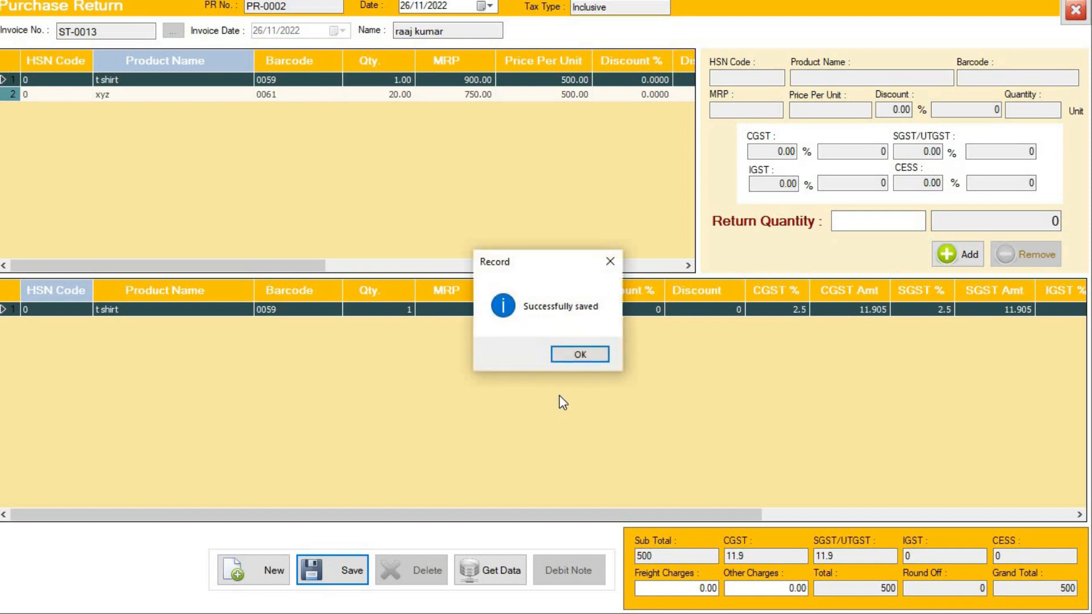
{"action": "left_click", "coordinate": [589, 354]}
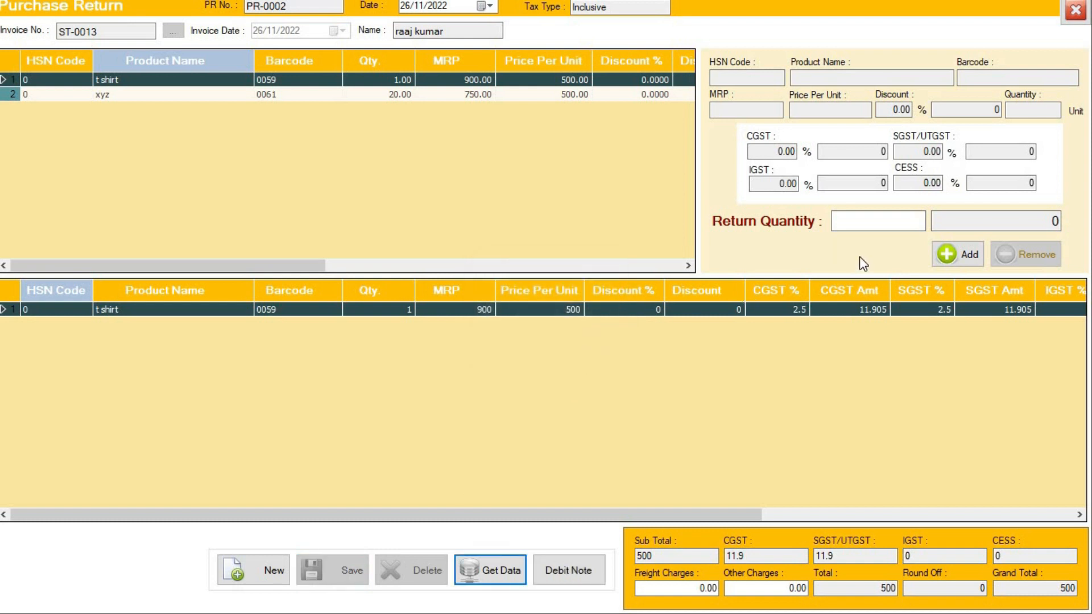
{"action": "left_click", "coordinate": [1075, 9]}
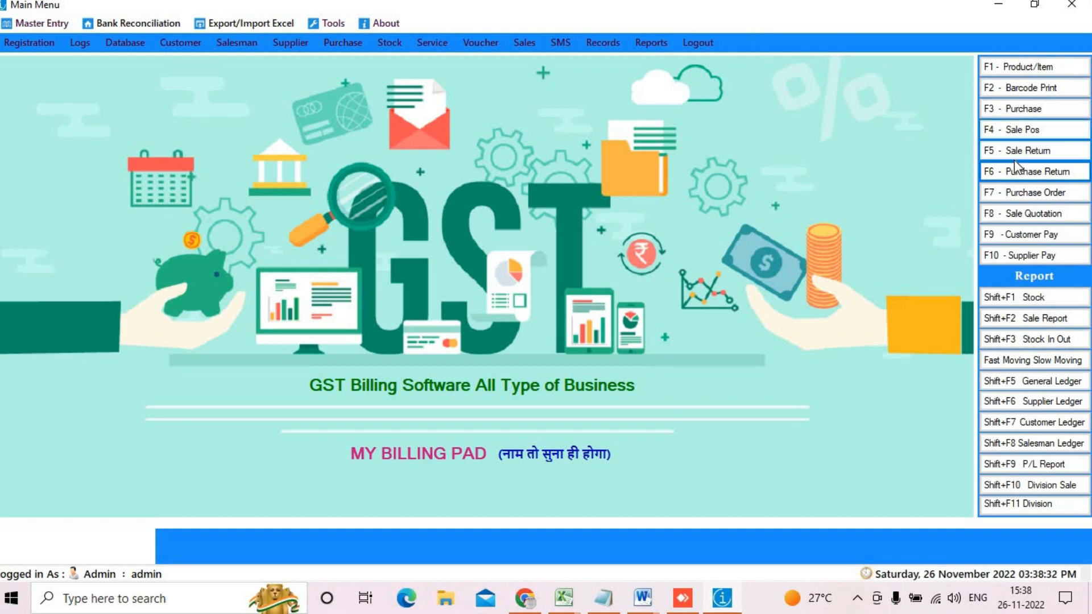
Step: Start a purchase order for the supplier with one SAMBHAR MASALA MDH 100G (barcode 0001) at 50
{"action": "left_click", "coordinate": [1027, 200]}
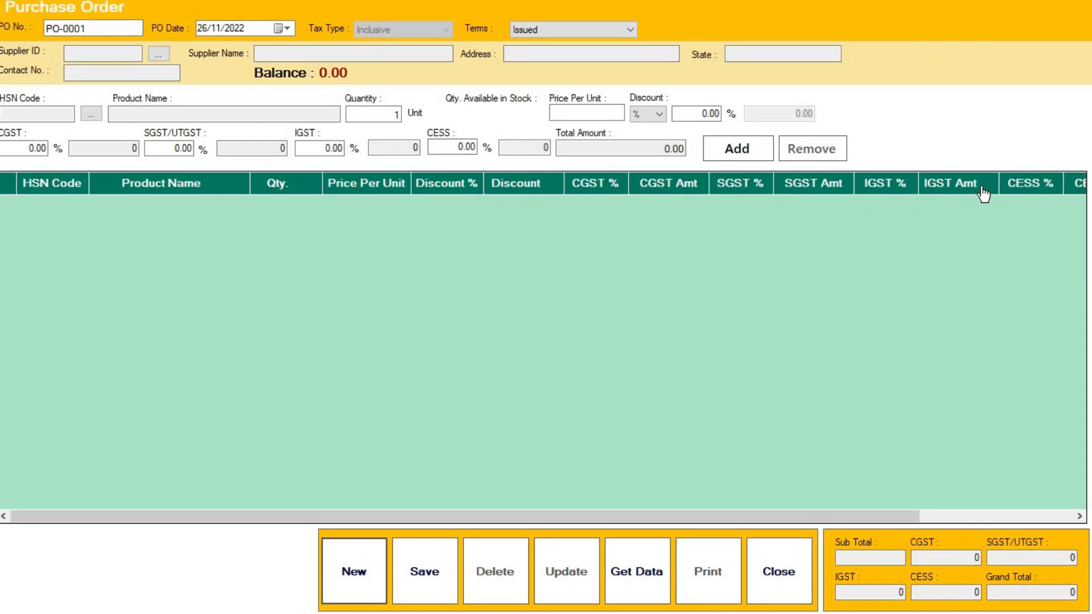
{"action": "left_click", "coordinate": [158, 55]}
{"action": "double_click", "coordinate": [289, 227]}
{"action": "left_click", "coordinate": [91, 114]}
{"action": "left_click", "coordinate": [641, 117]}
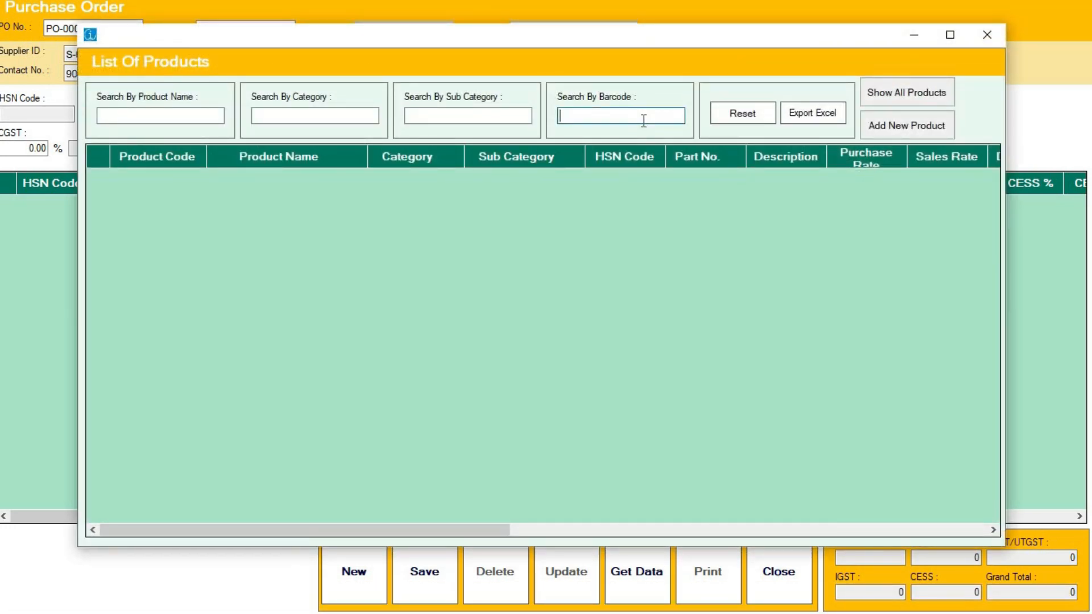
{"action": "type", "text": "0001"}
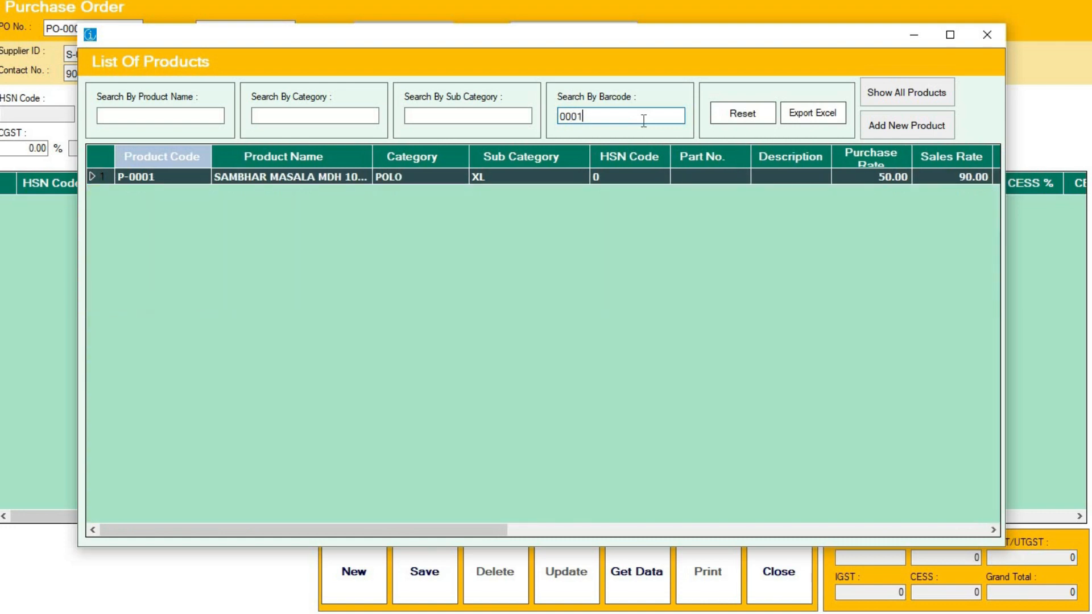
{"action": "double_click", "coordinate": [358, 177]}
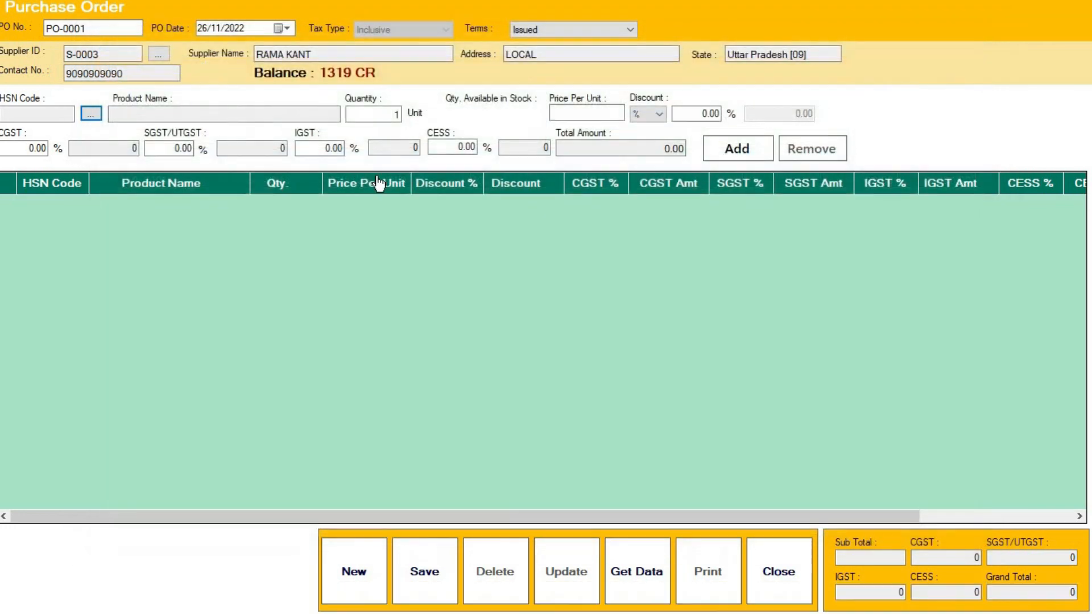
{"action": "left_click", "coordinate": [735, 148]}
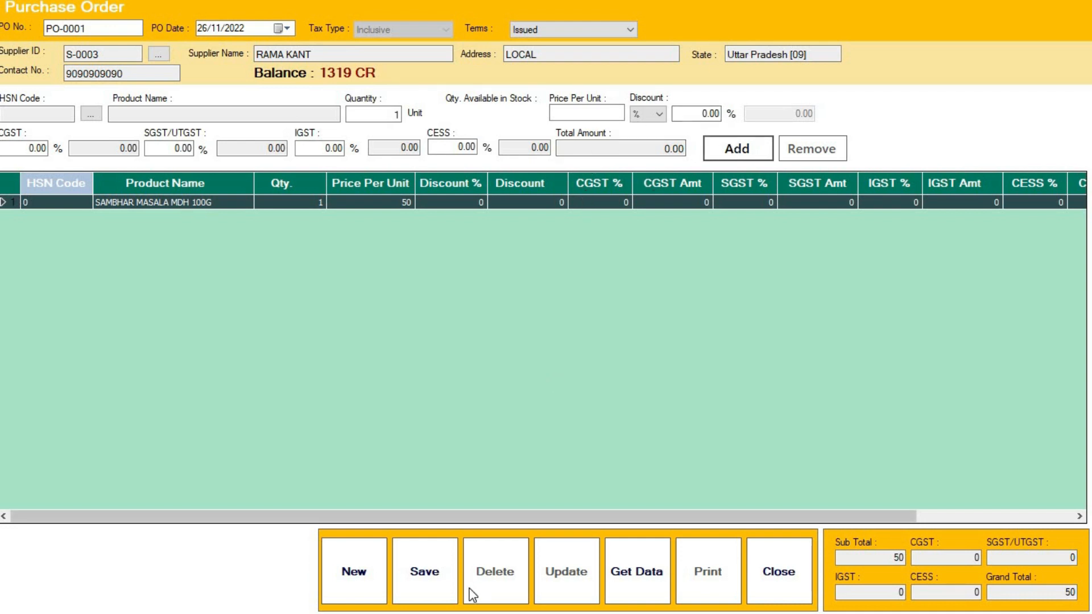
Step: Save purchase order PO-0001 and close the purchase order form
{"action": "left_click", "coordinate": [427, 581]}
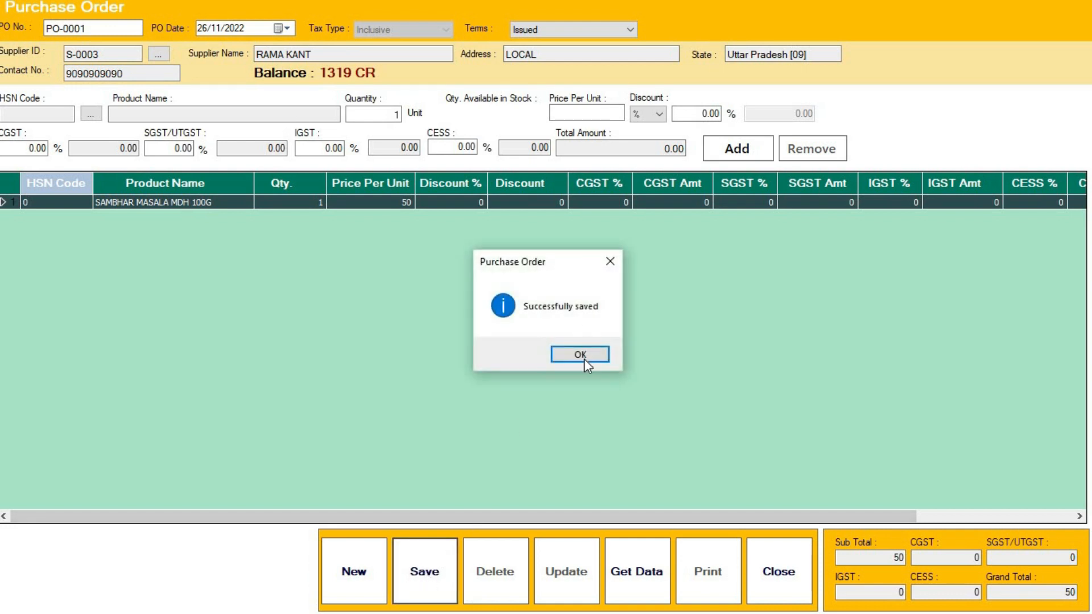
{"action": "left_click", "coordinate": [604, 356]}
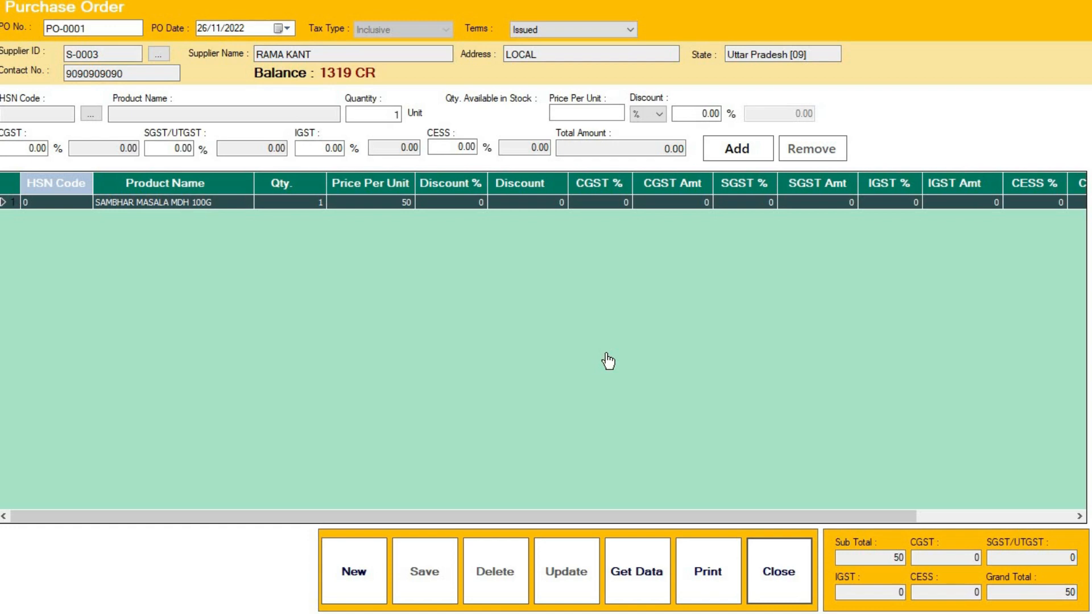
{"action": "left_click", "coordinate": [788, 580]}
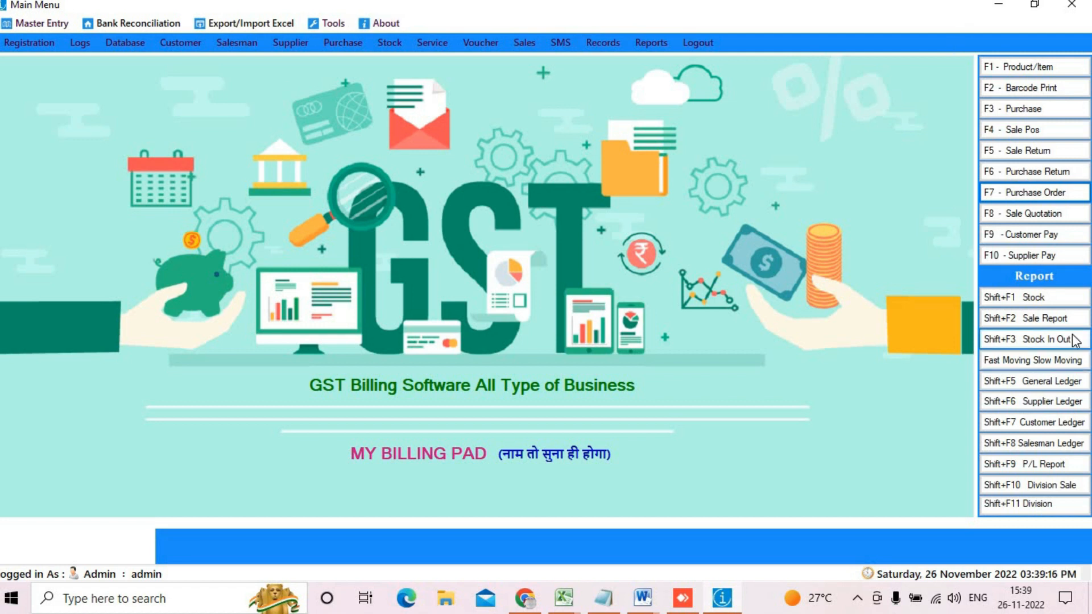
Step: Start a sale quotation for customer C-0007 with one BOROLINE at 90 in the cart
{"action": "left_click", "coordinate": [1036, 214]}
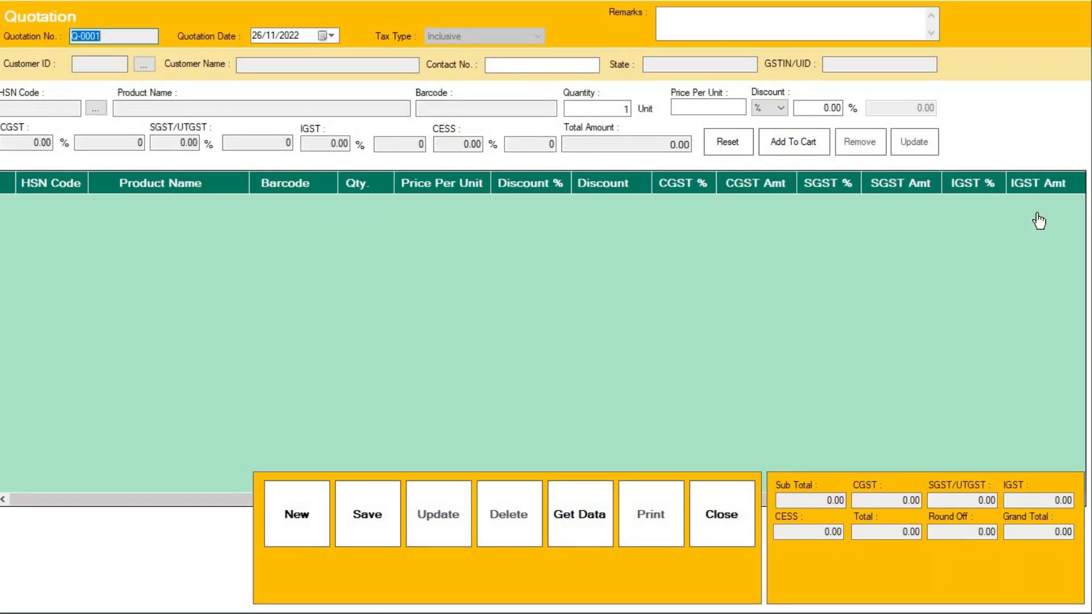
{"action": "left_click", "coordinate": [143, 64]}
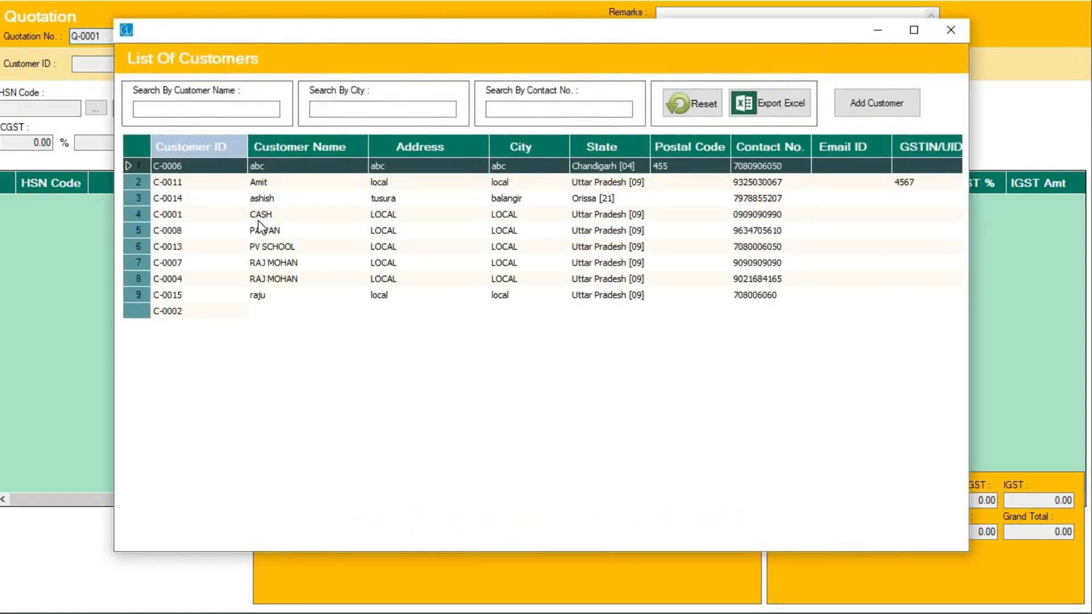
{"action": "double_click", "coordinate": [276, 262]}
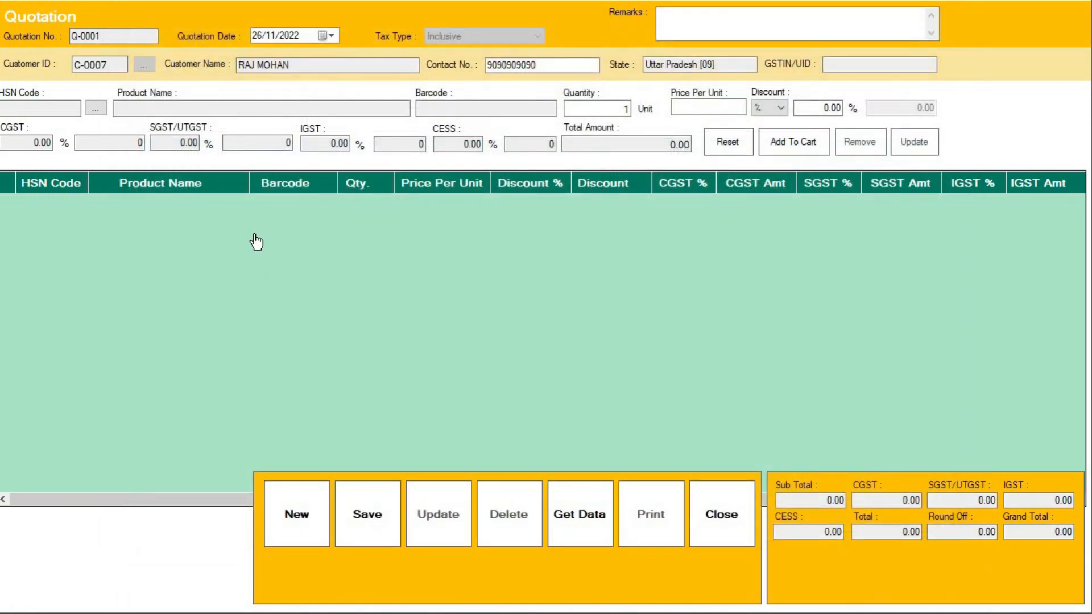
{"action": "left_click", "coordinate": [95, 108]}
{"action": "left_click", "coordinate": [909, 96]}
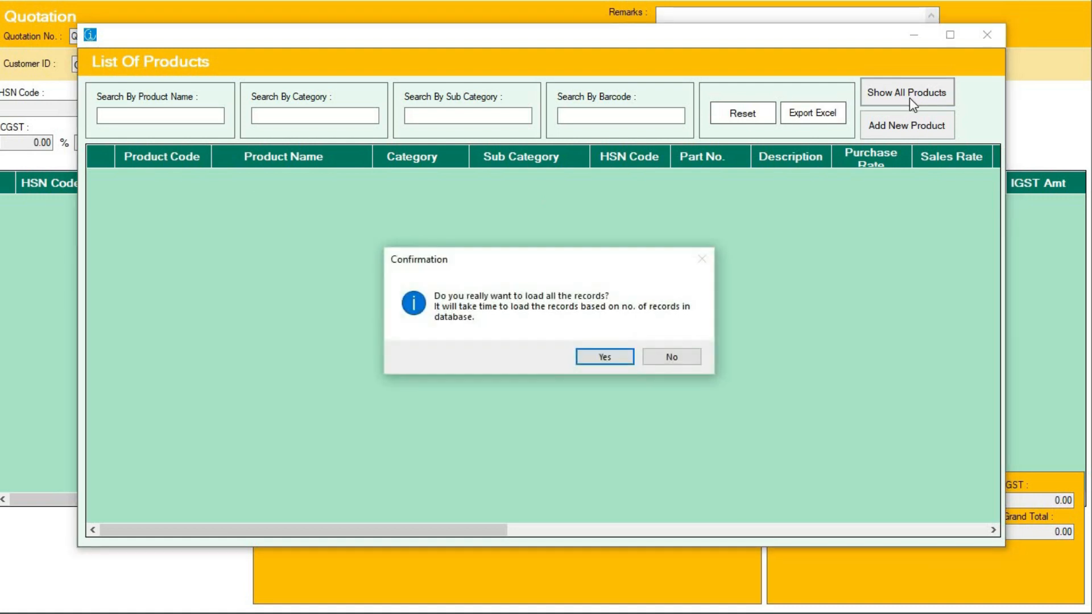
{"action": "key", "text": "Return"}
{"action": "double_click", "coordinate": [257, 310]}
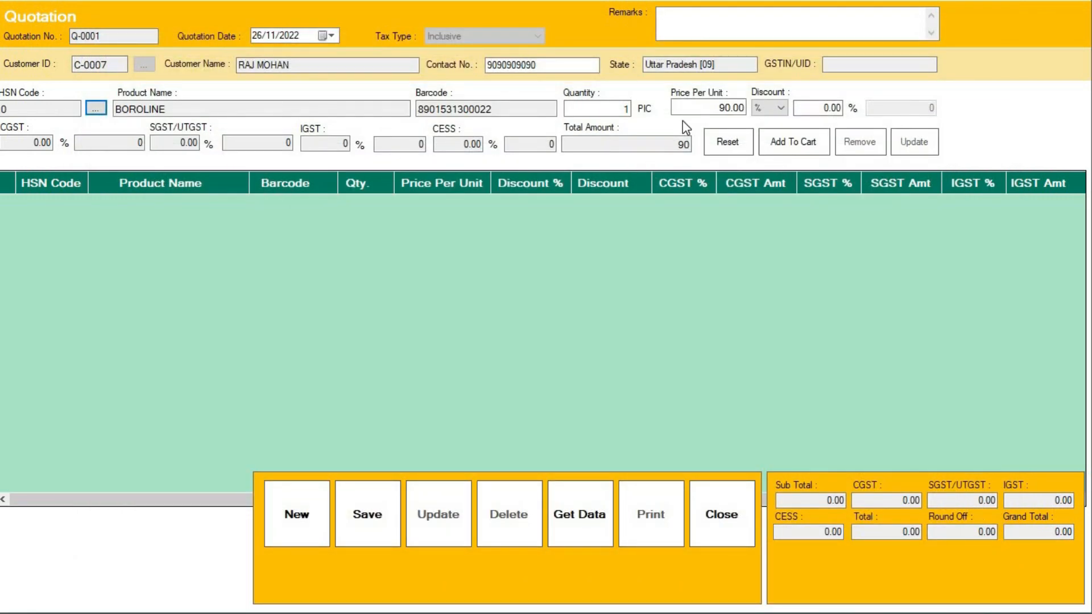
{"action": "left_click", "coordinate": [788, 130]}
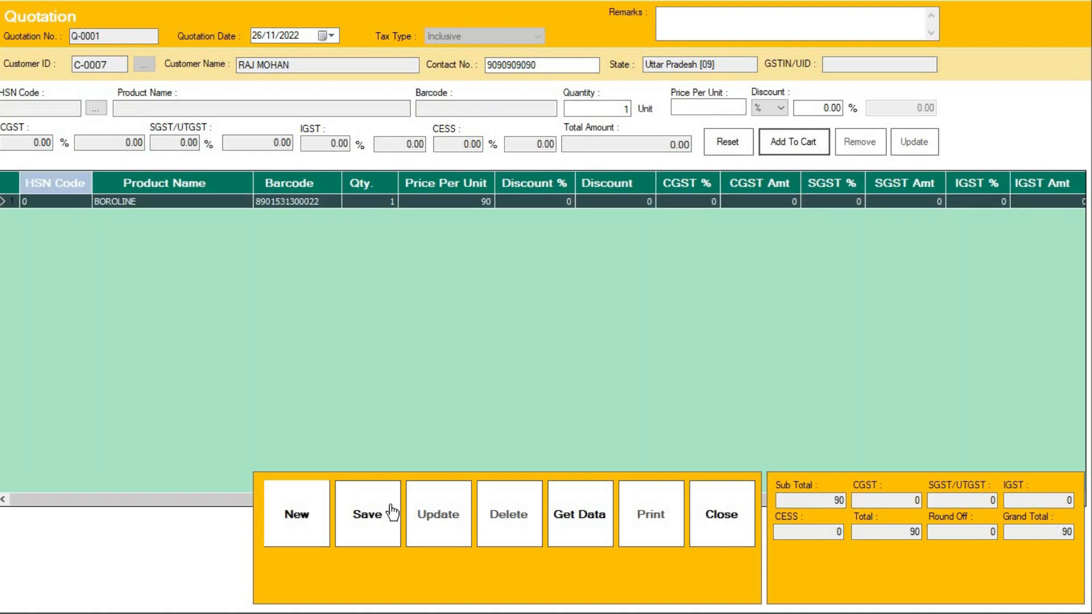
Step: Save quotation Q-0001 and bring up its print report
{"action": "left_click", "coordinate": [373, 514]}
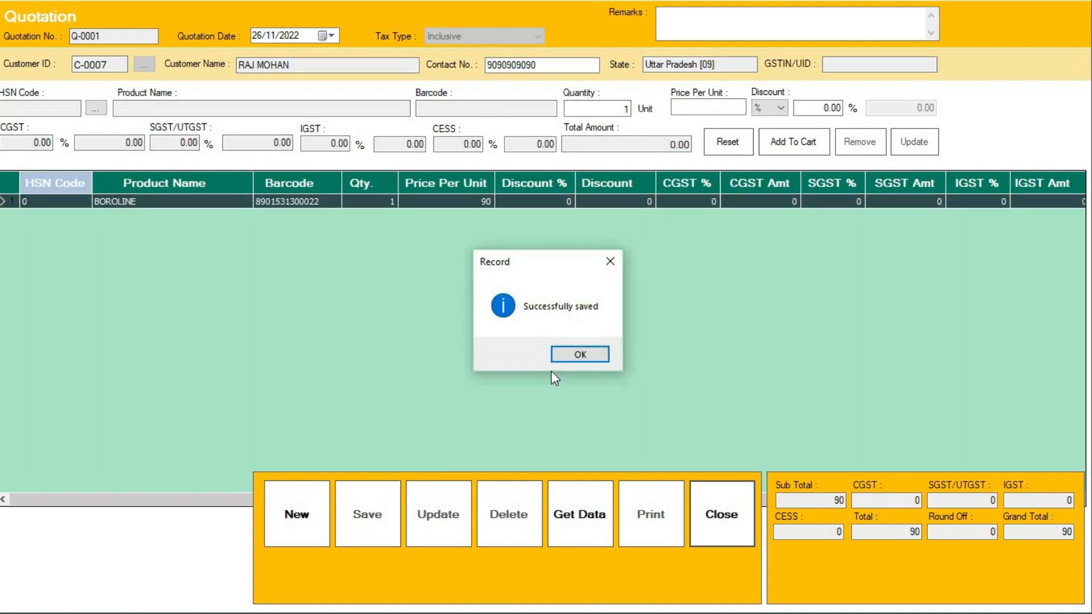
{"action": "left_click", "coordinate": [606, 349]}
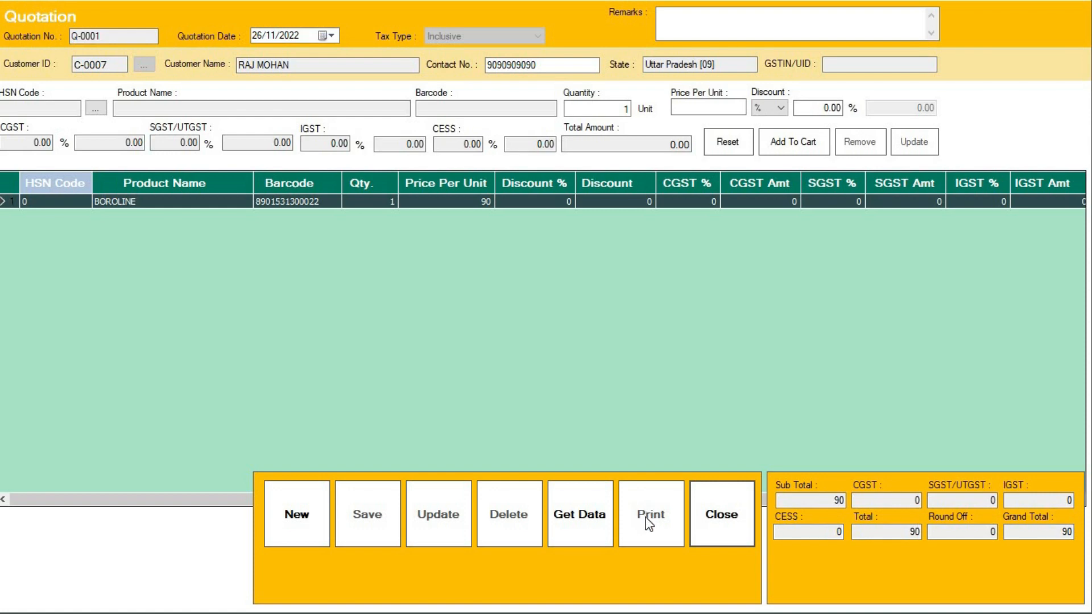
{"action": "left_click", "coordinate": [646, 516]}
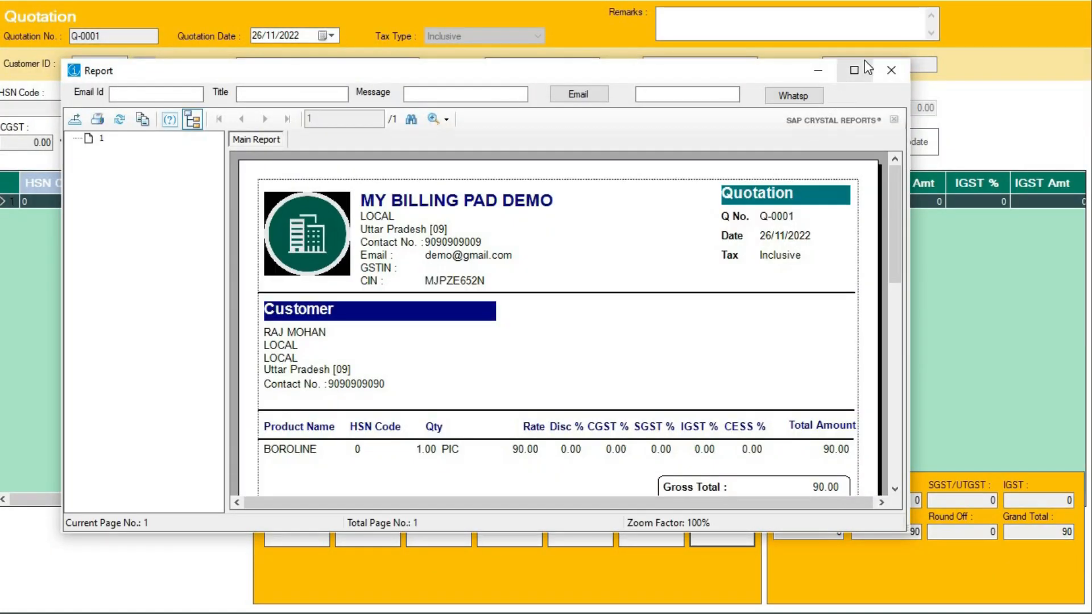
Step: Maximize and close the Q-0001 report window, then close the Quotation form
{"action": "left_click", "coordinate": [857, 75]}
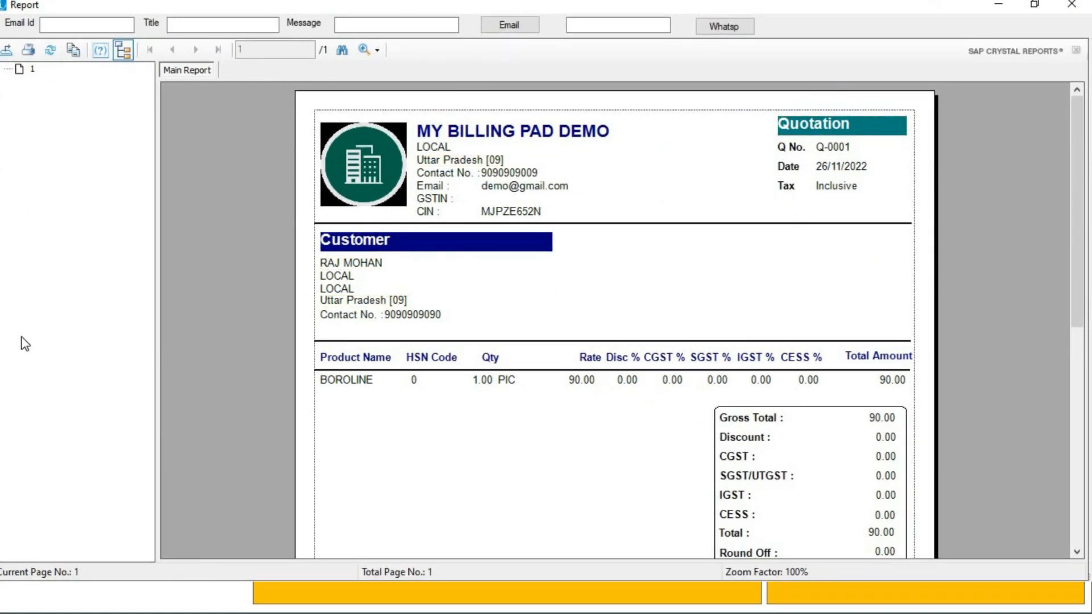
{"action": "left_click", "coordinate": [1072, 4]}
{"action": "left_click", "coordinate": [726, 516]}
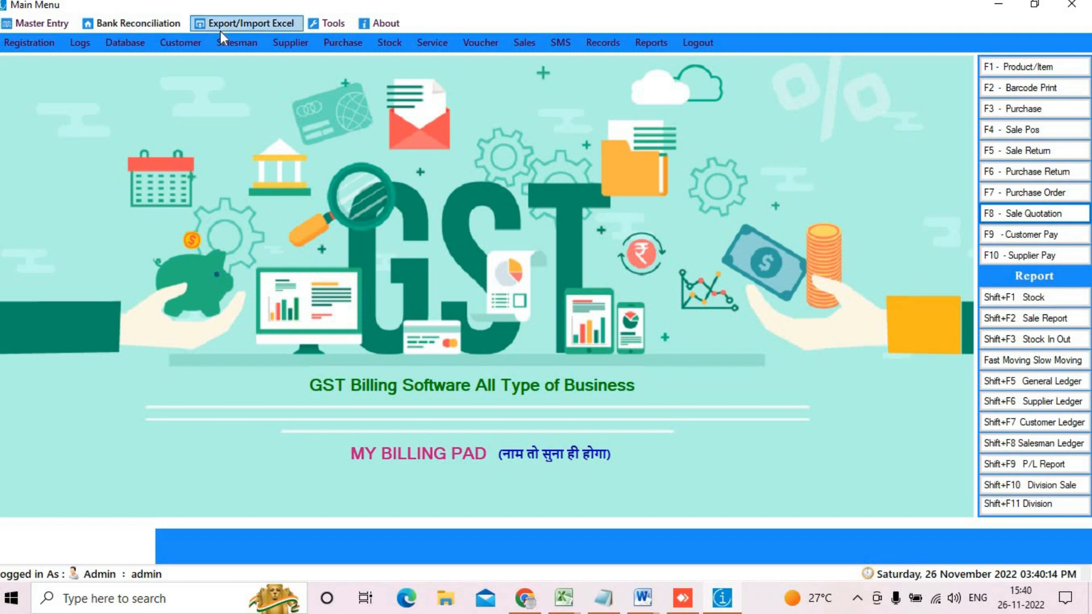
Step: Browse the Master Entry, Bank Reconciliation and Export/Import Excel menus, then open Registration's user list
{"action": "left_click", "coordinate": [41, 25]}
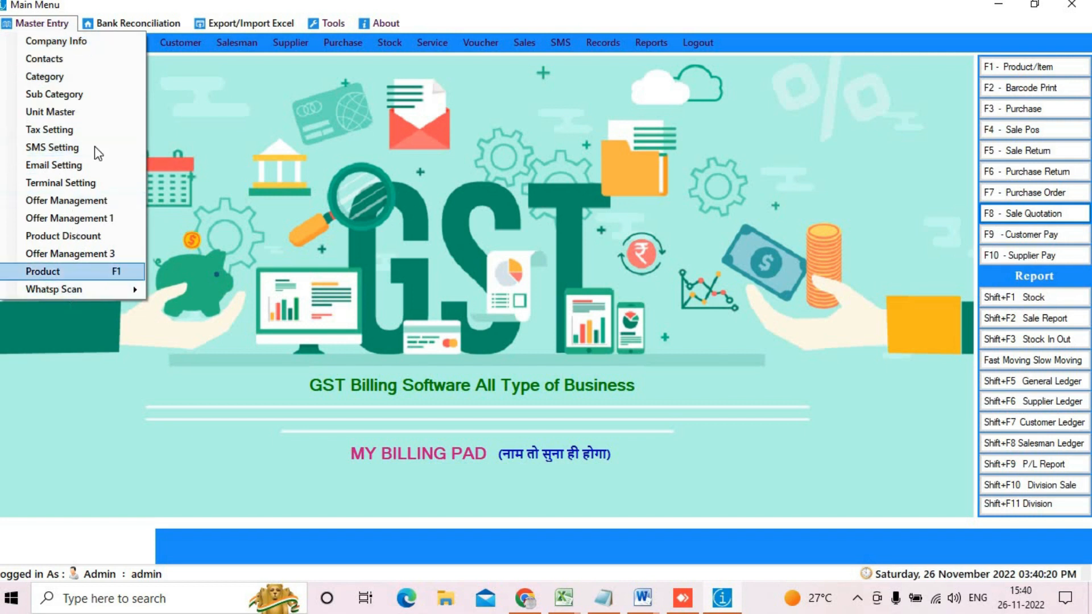
{"action": "mouse_move", "coordinate": [135, 17]}
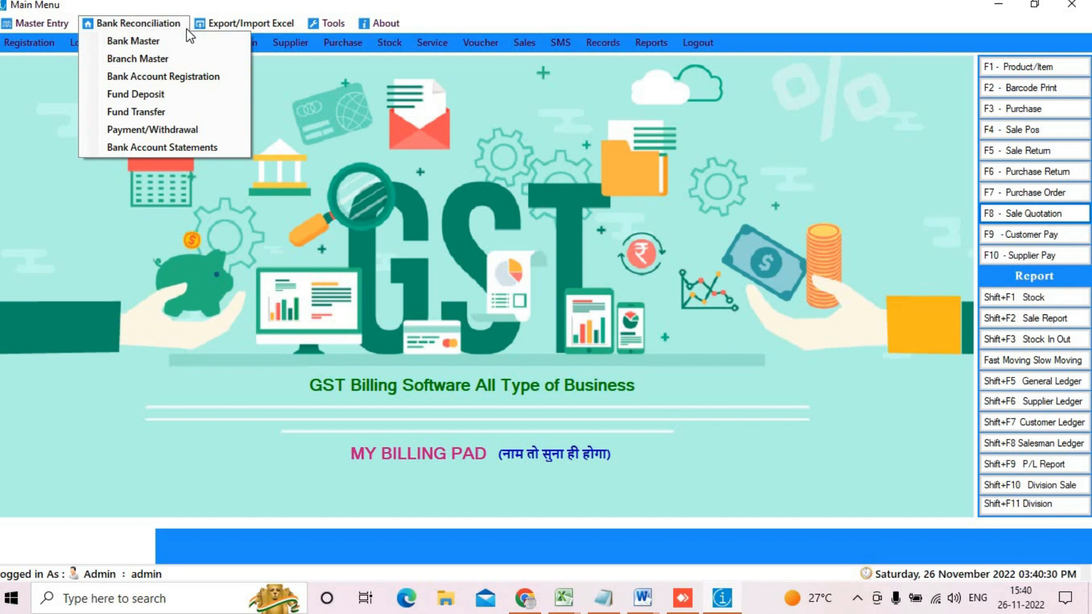
{"action": "mouse_move", "coordinate": [237, 24]}
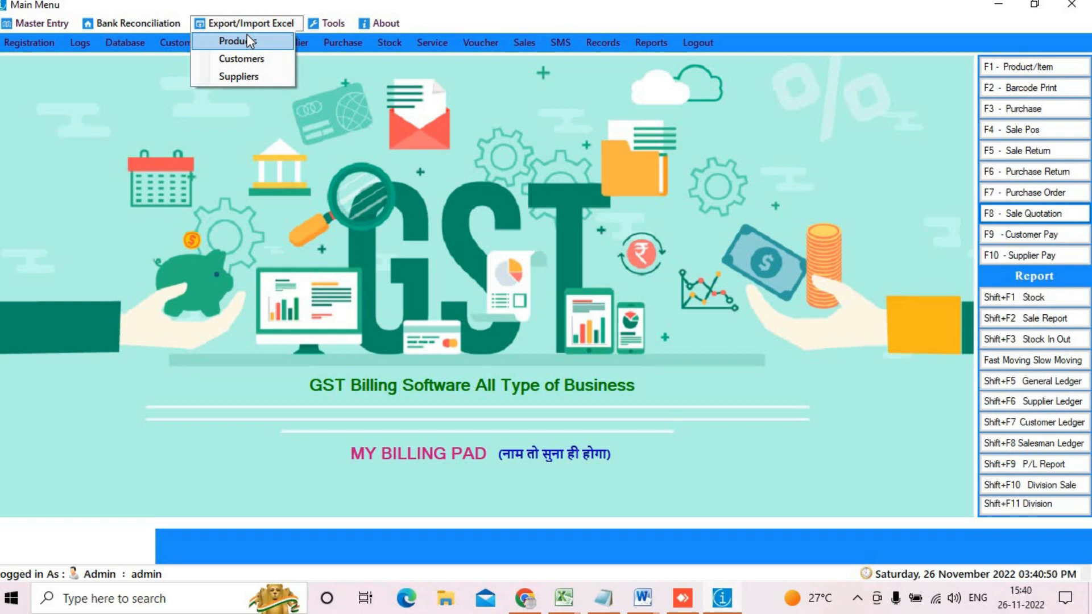
{"action": "left_click", "coordinate": [356, 90]}
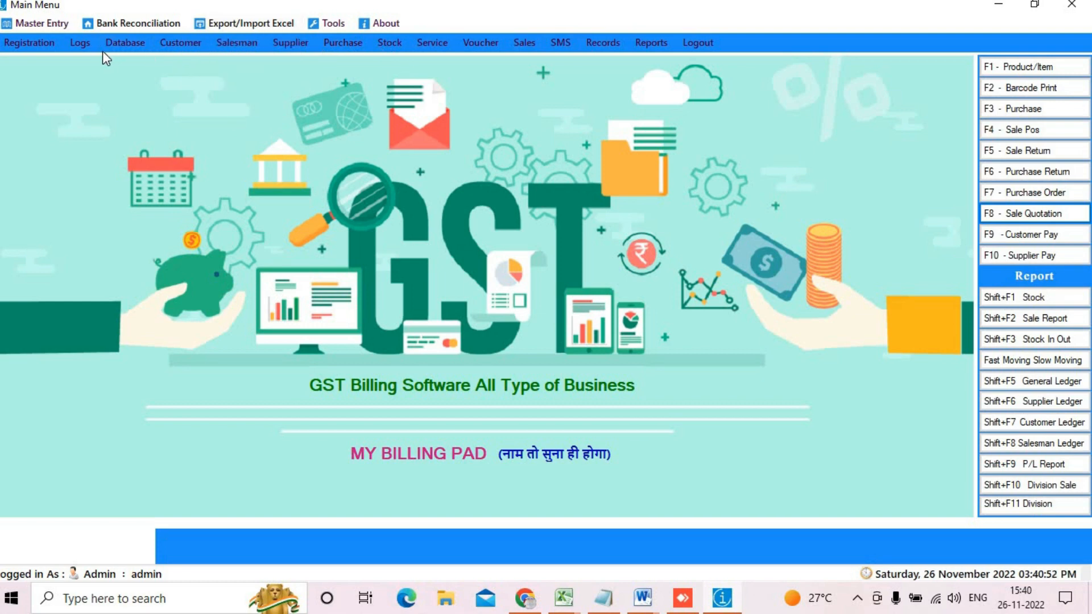
{"action": "left_click", "coordinate": [36, 44]}
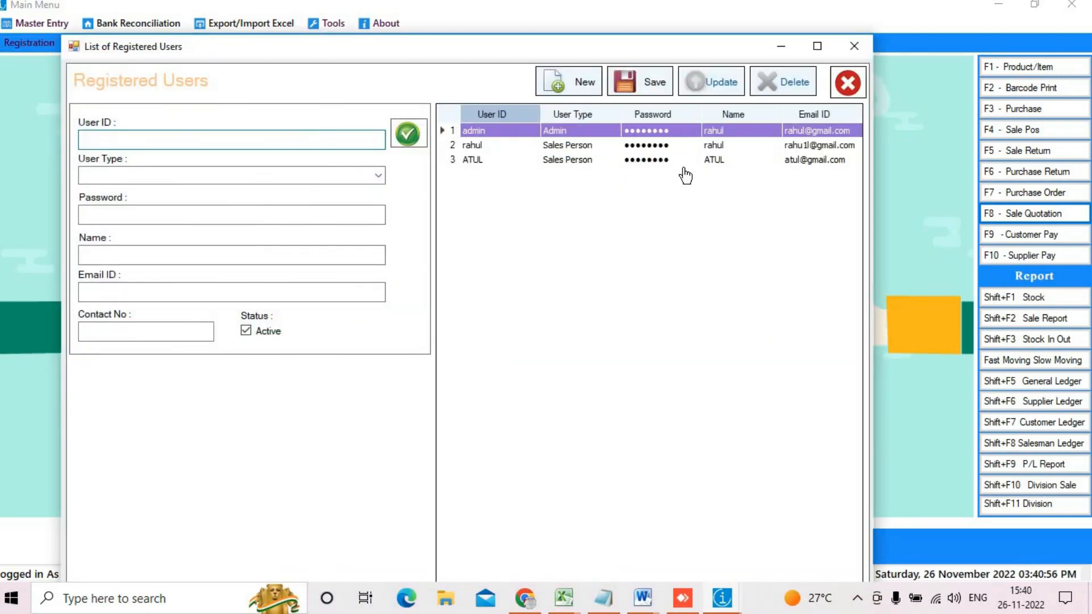
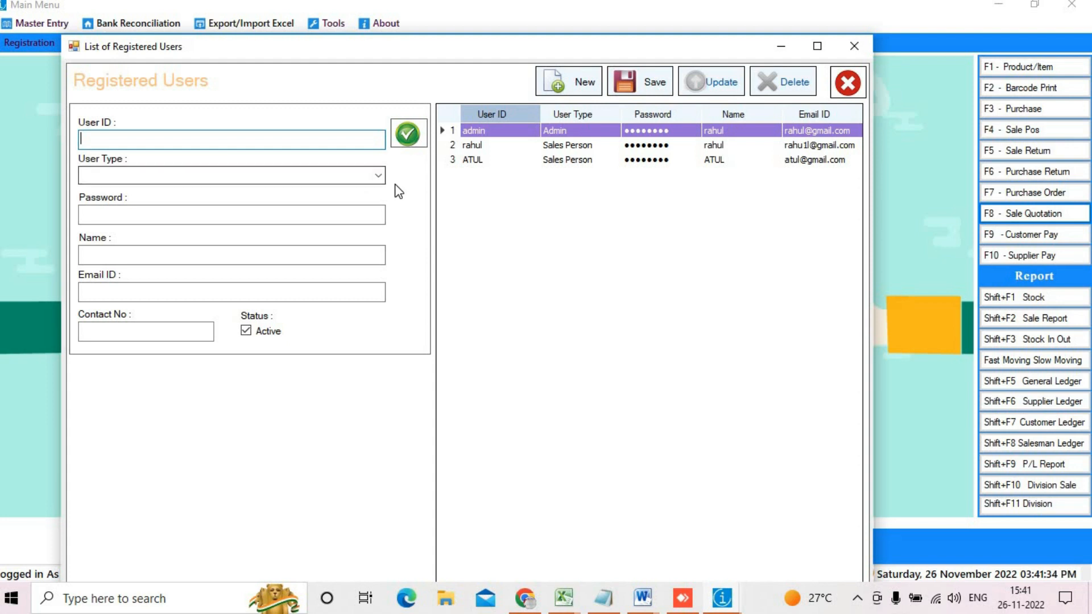
Step: Check the User Type role list without choosing, then close the Registered Users window (three accounts)
{"action": "left_click", "coordinate": [378, 176]}
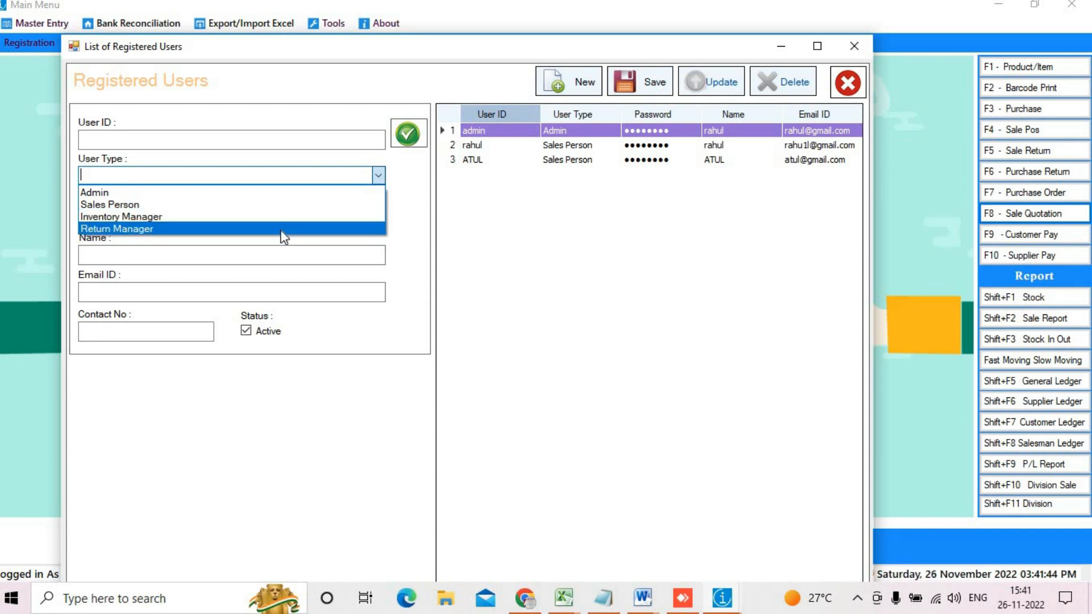
{"action": "left_click", "coordinate": [314, 348]}
{"action": "left_click", "coordinate": [850, 85]}
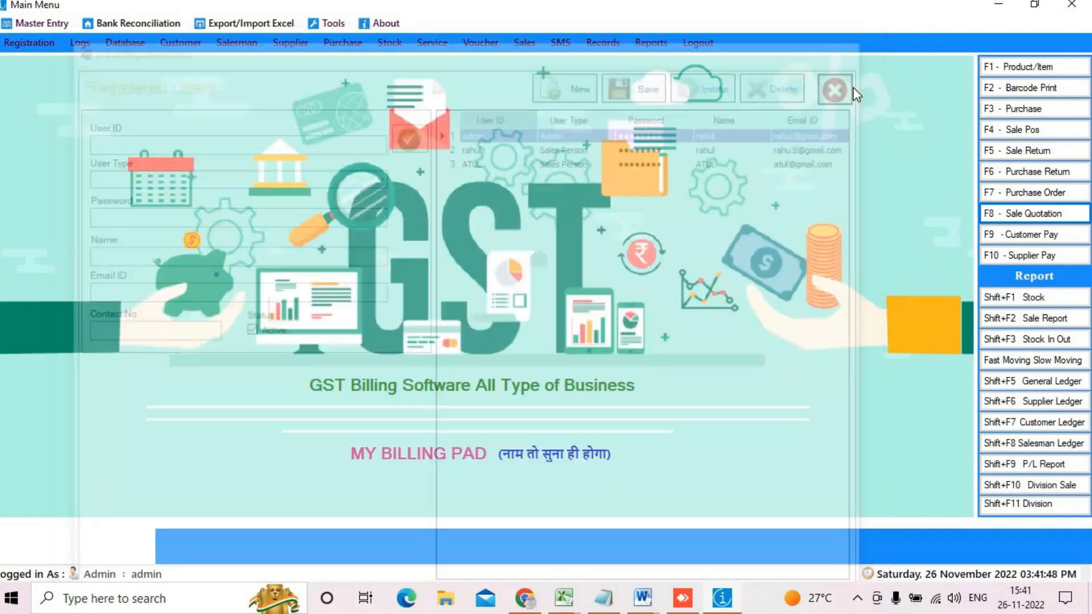
{"action": "left_click", "coordinate": [84, 45]}
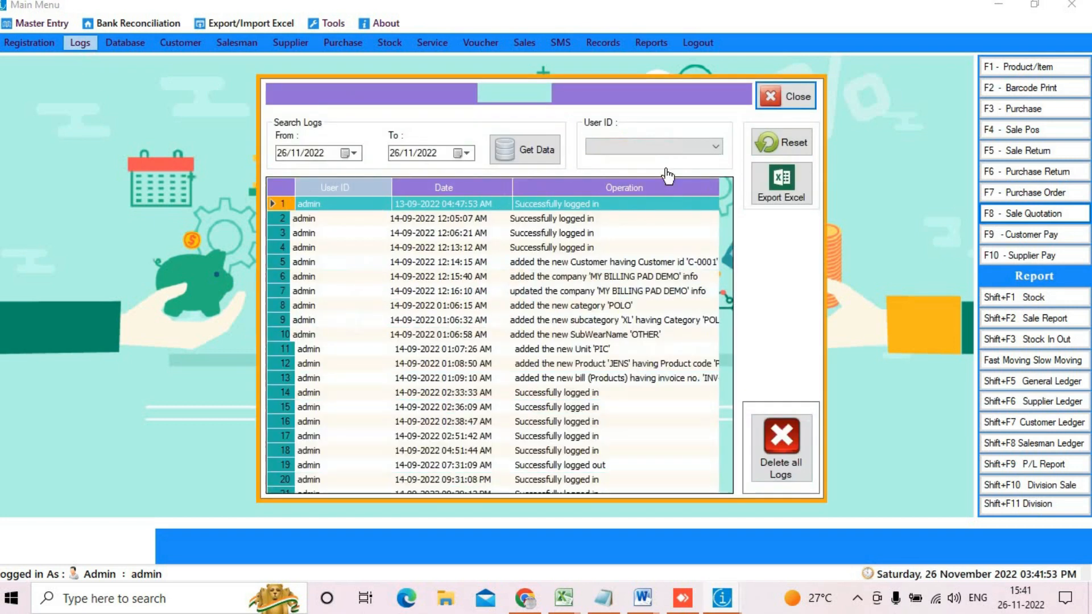
{"action": "left_click", "coordinate": [528, 159]}
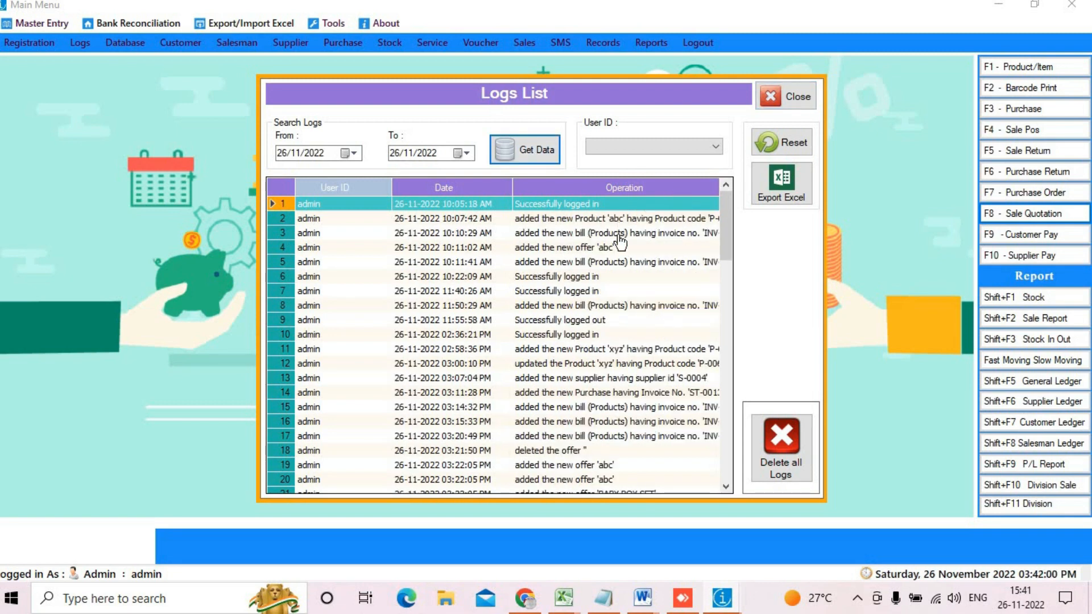
{"action": "scroll", "coordinate": [648, 287], "scroll_direction": "down", "scroll_amount": 13}
{"action": "scroll", "coordinate": [648, 287], "scroll_direction": "down", "scroll_amount": 9}
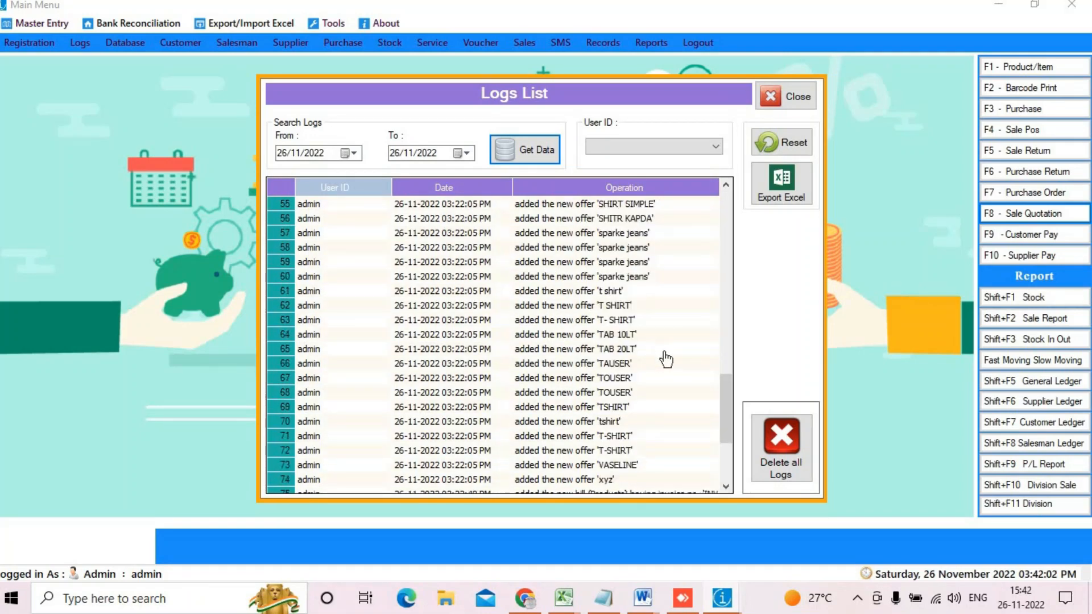
{"action": "scroll", "coordinate": [660, 335], "scroll_direction": "up", "scroll_amount": 20}
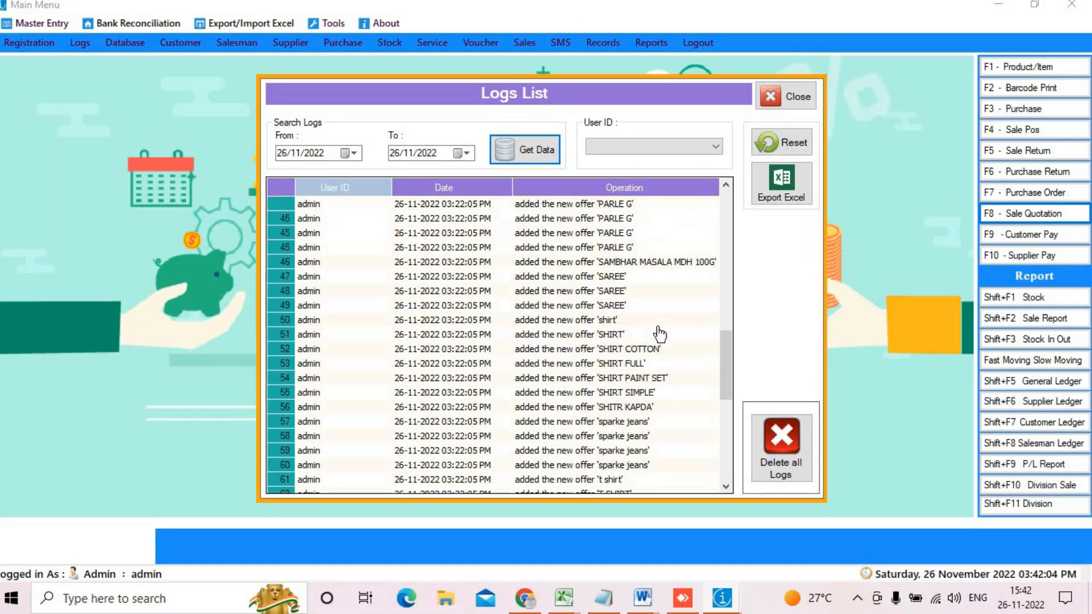
{"action": "scroll", "coordinate": [660, 335], "scroll_direction": "down", "scroll_amount": 6}
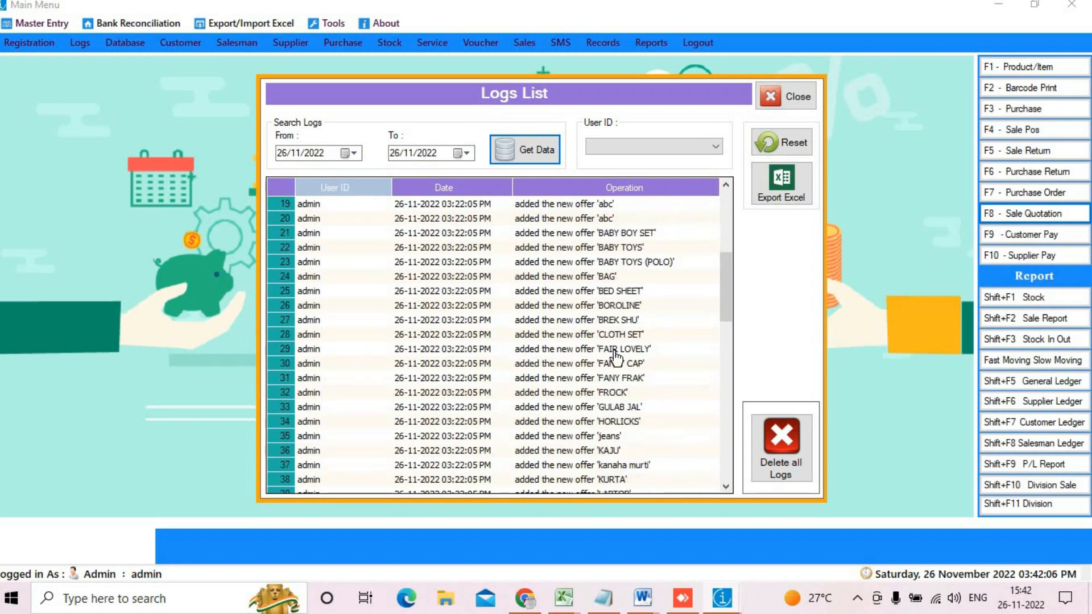
{"action": "left_click", "coordinate": [613, 339]}
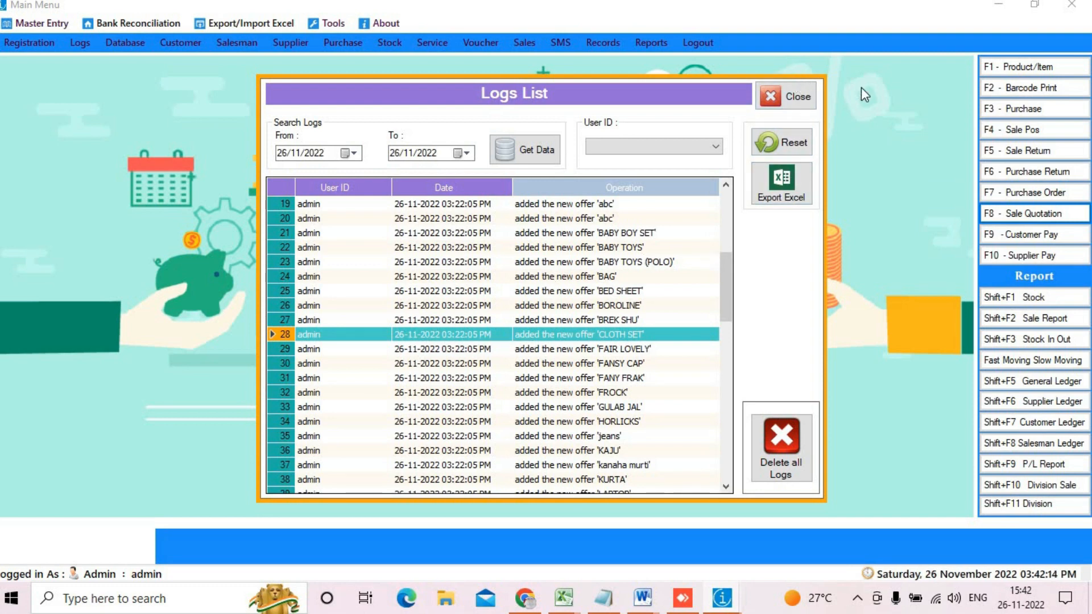
{"action": "left_click", "coordinate": [765, 98]}
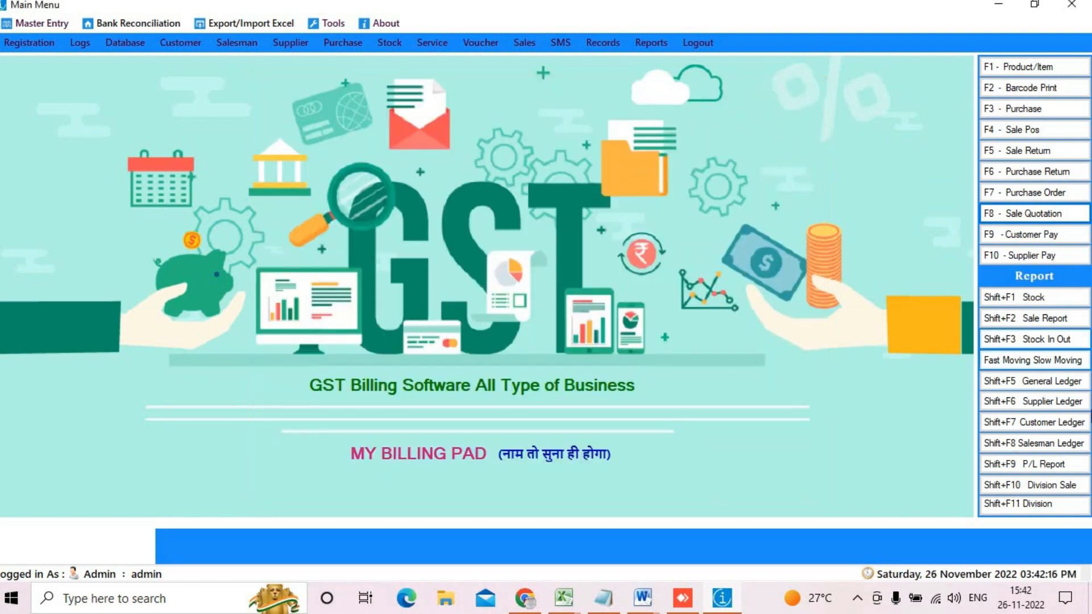
Step: Look at Database Restore and the Salesman entry form, then start POS invoice INV-0198
{"action": "left_click", "coordinate": [120, 42]}
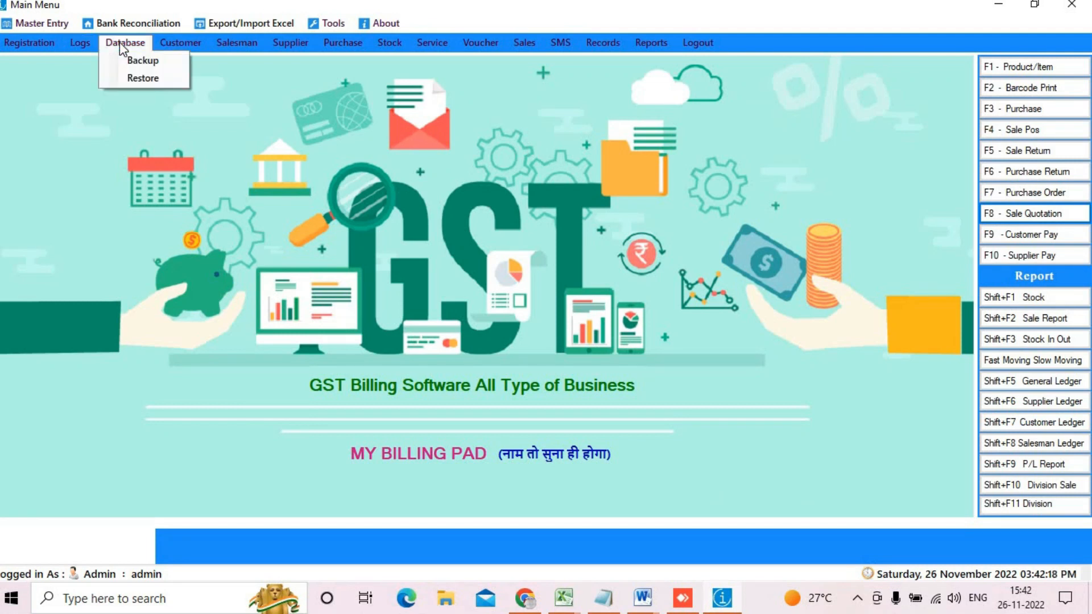
{"action": "left_click", "coordinate": [160, 77]}
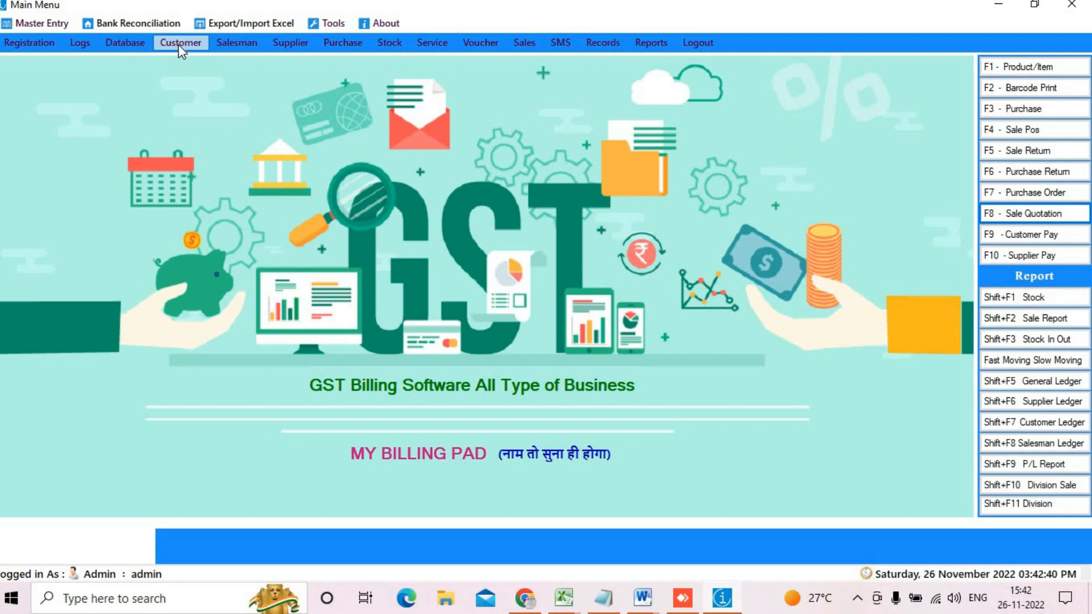
{"action": "left_click", "coordinate": [220, 41]}
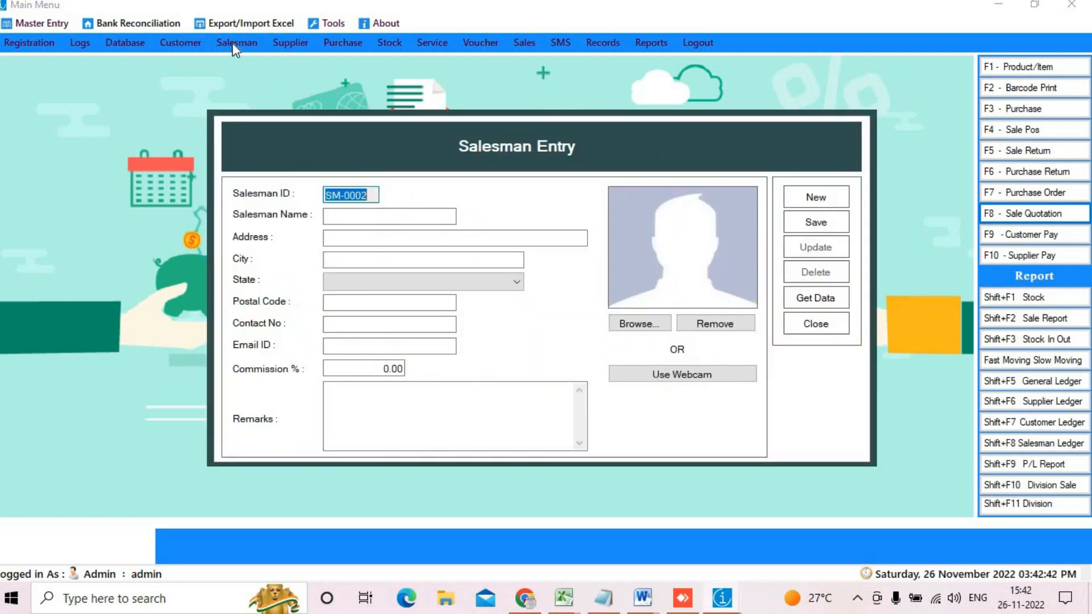
{"action": "left_click", "coordinate": [815, 324]}
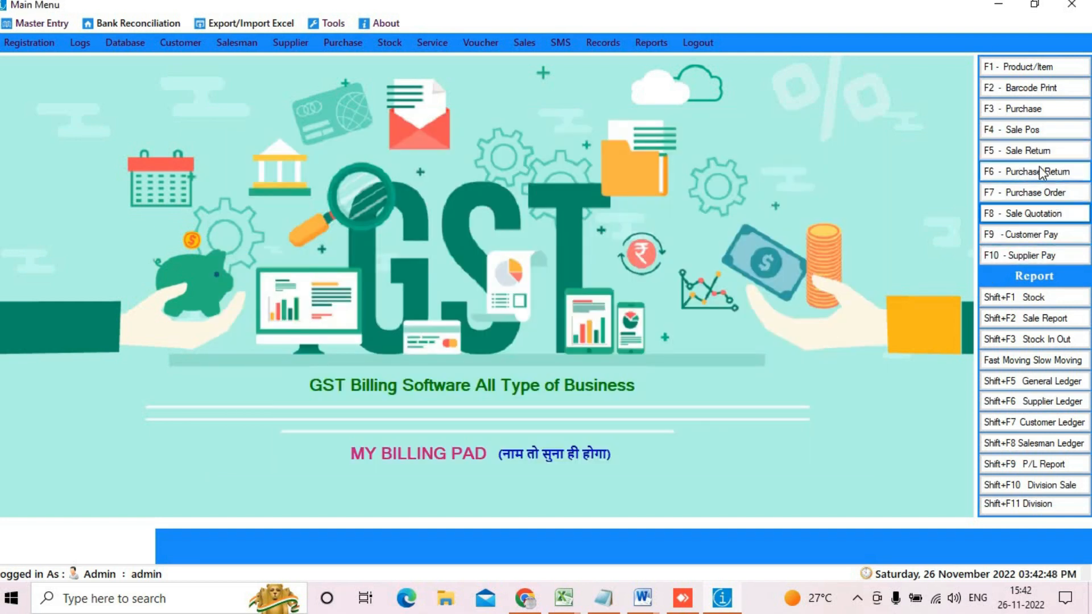
{"action": "left_click", "coordinate": [1023, 129]}
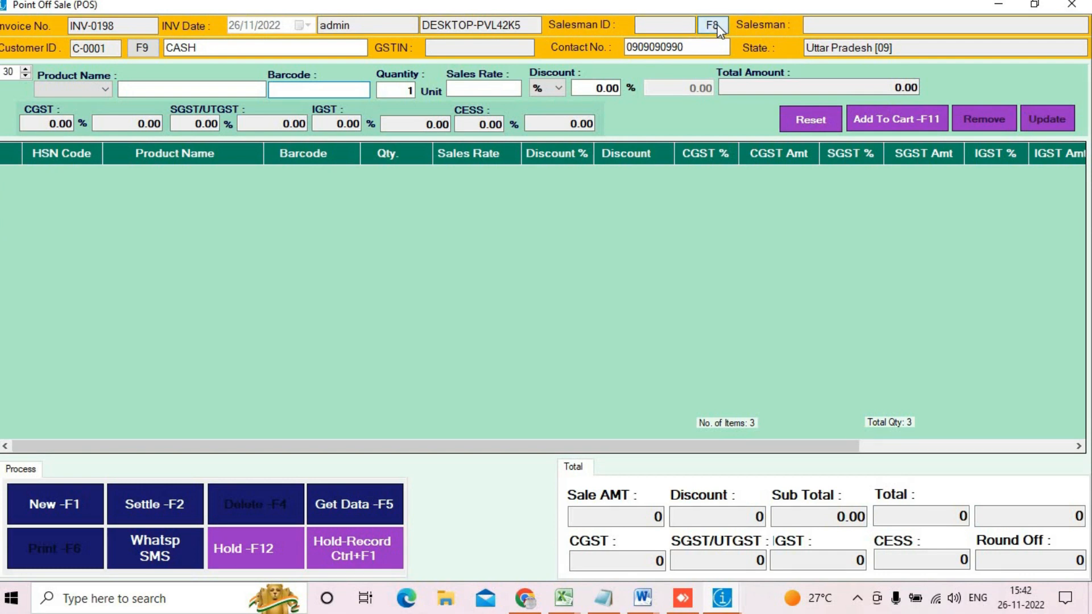
Step: Assign the salesman and add barcode 0001 (SAMBHAR MASALA MDH 100G) and xyz with its 5% offer
{"action": "left_click", "coordinate": [712, 25]}
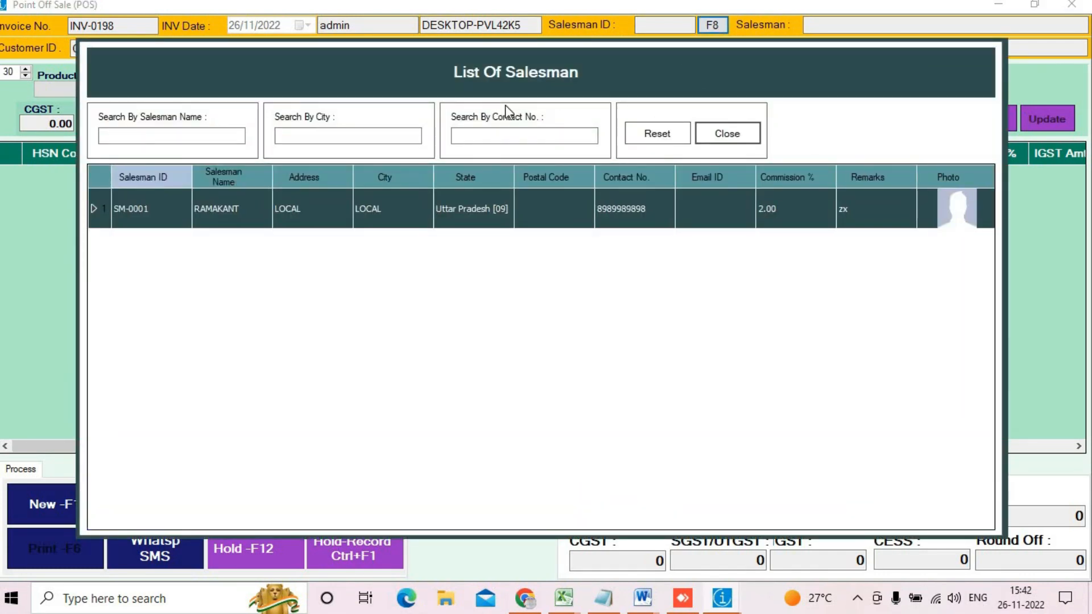
{"action": "double_click", "coordinate": [291, 225]}
{"action": "left_click", "coordinate": [325, 91]}
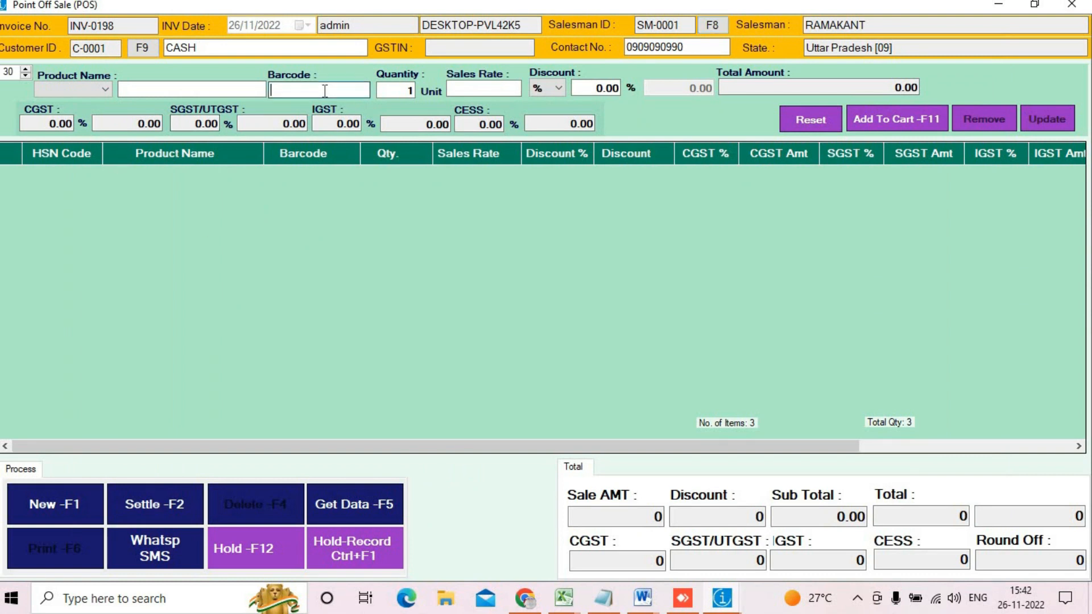
{"action": "type", "text": "0001"}
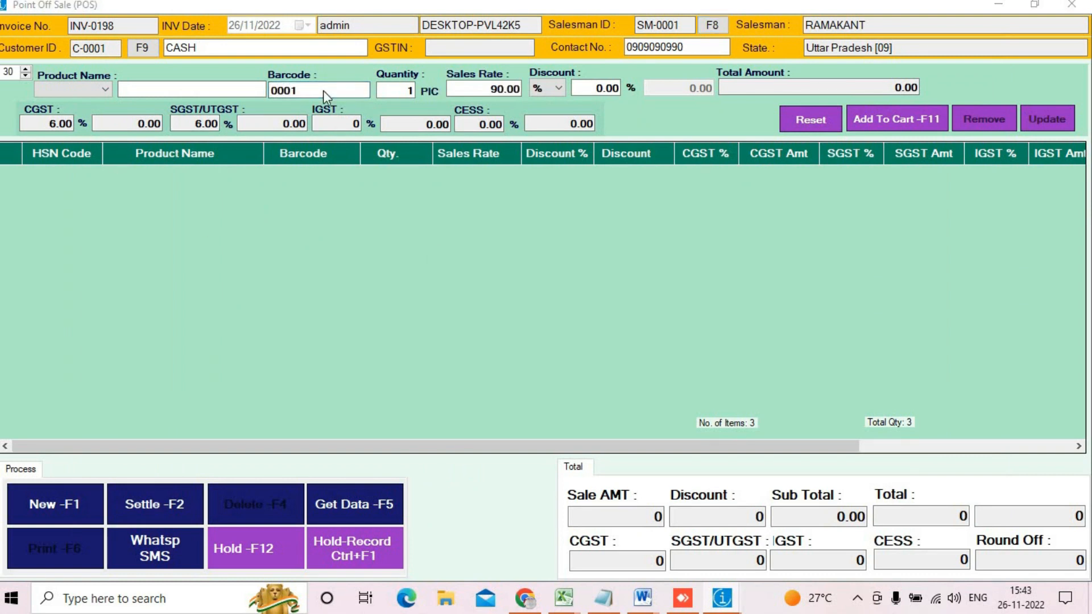
{"action": "key", "text": "Return"}
{"action": "key", "text": "Return"}
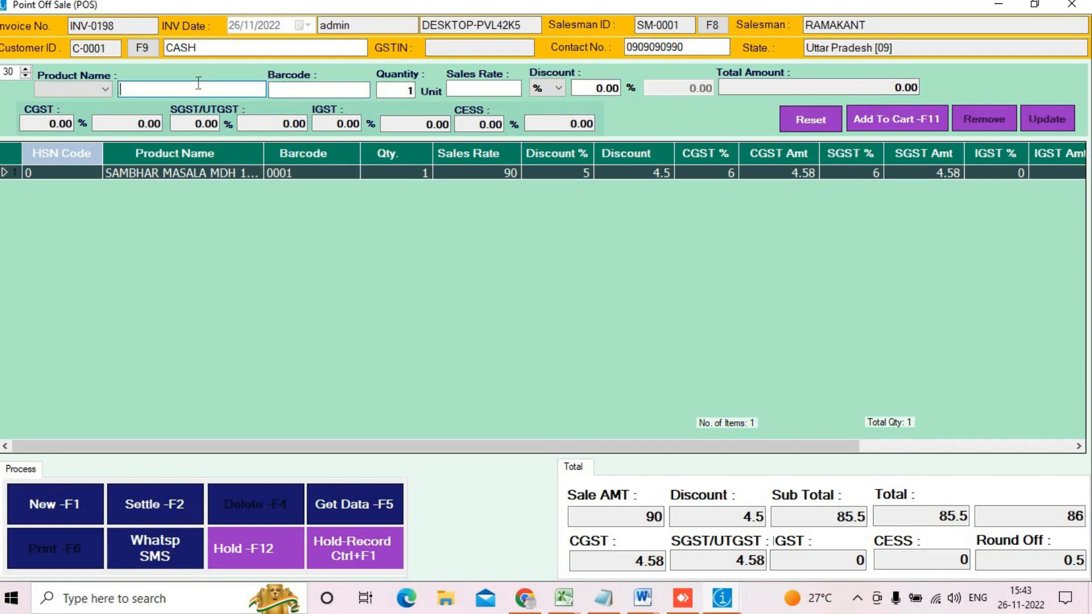
{"action": "type", "text": "xyz"}
{"action": "key", "text": "Return"}
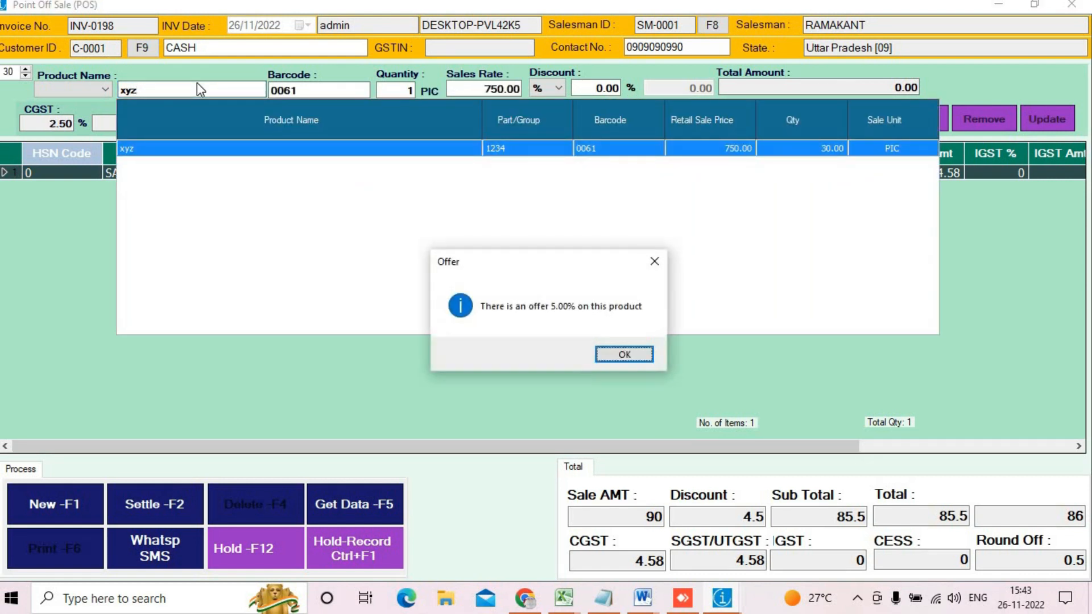
{"action": "key", "text": "Return"}
{"action": "key", "text": "Return"}
{"action": "key", "text": "Return"}
{"action": "key", "text": "Return"}
{"action": "key", "text": "Return"}
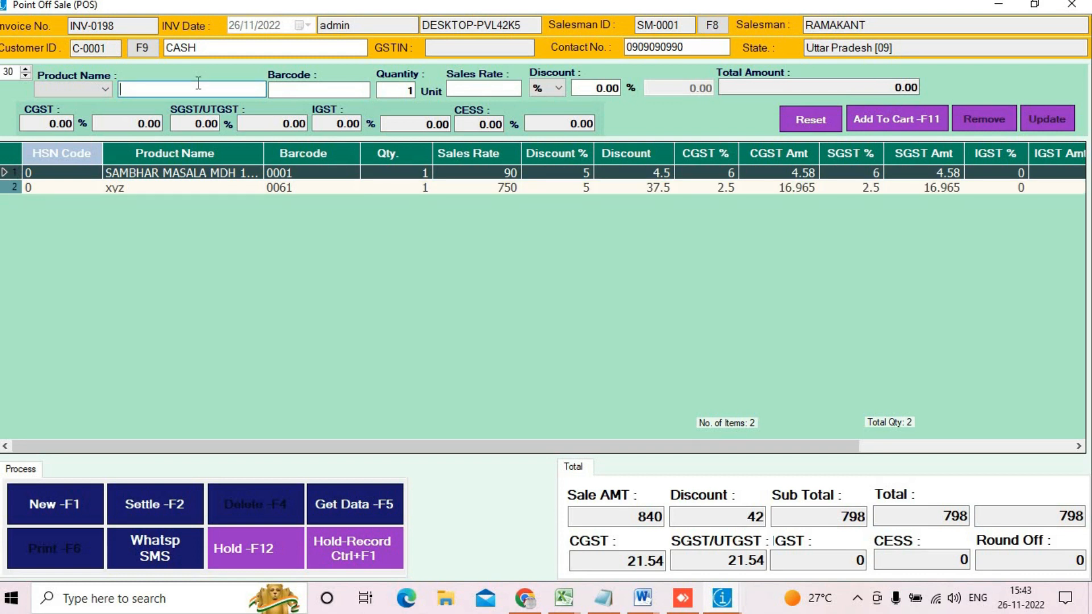
Step: Settle the 798 bill with 800 cash, then save and print the tax invoice
{"action": "left_click", "coordinate": [98, 90]}
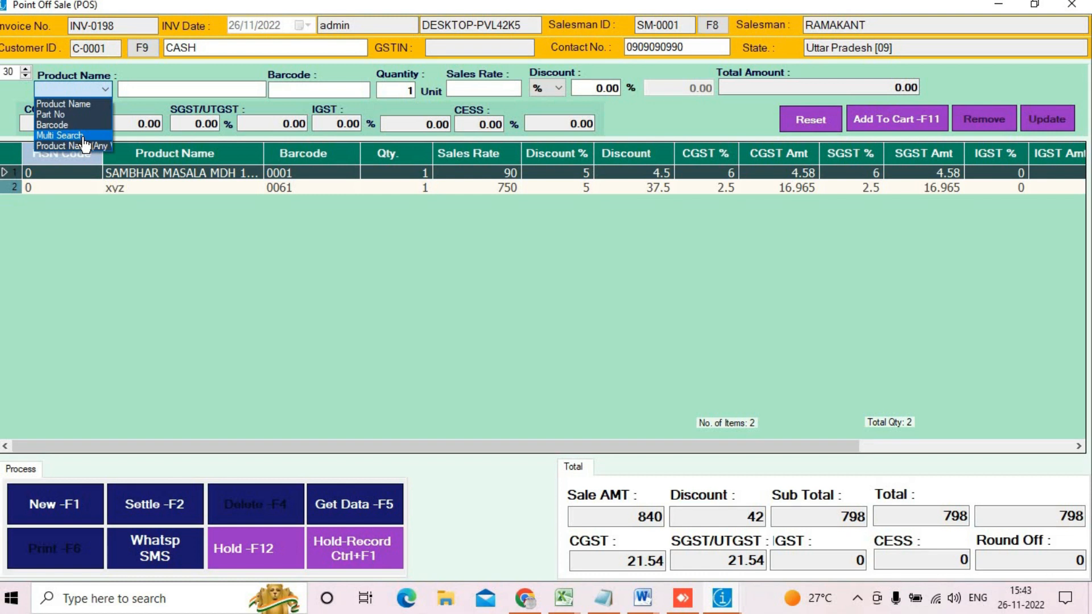
{"action": "left_click", "coordinate": [252, 257]}
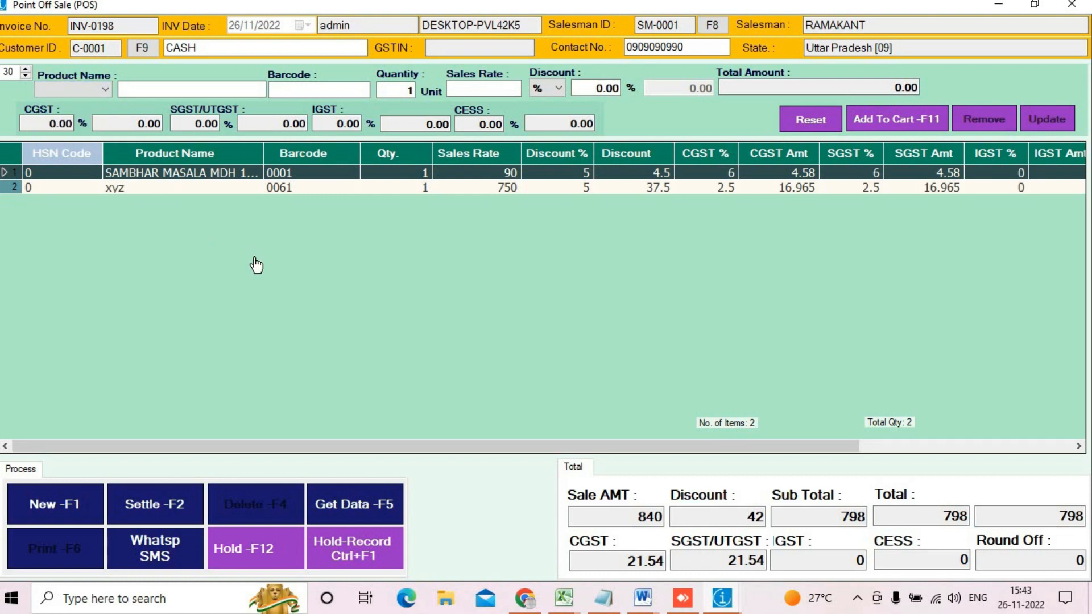
{"action": "left_click", "coordinate": [164, 531]}
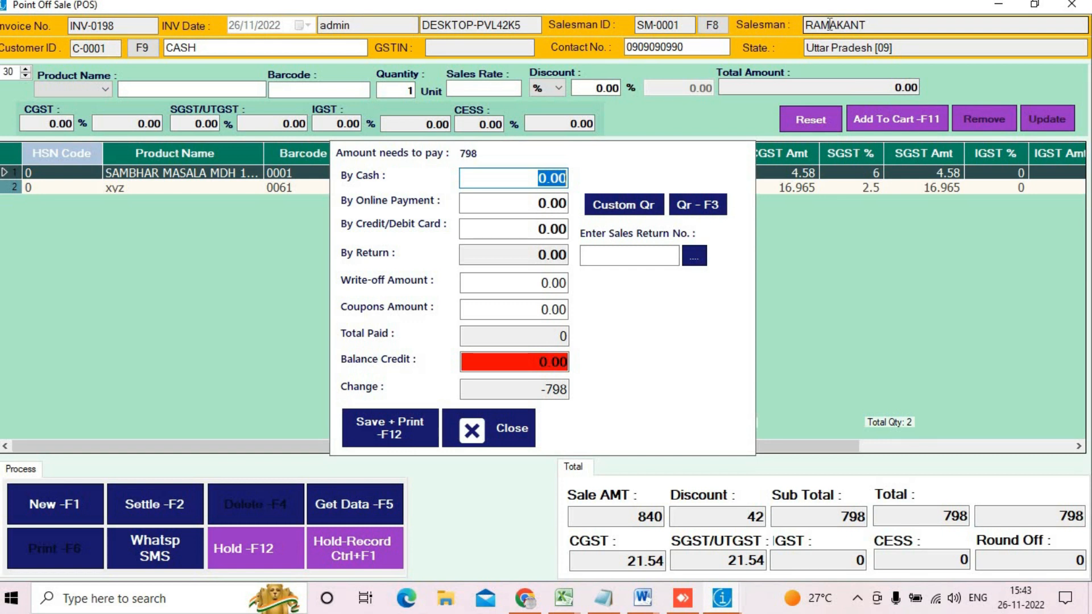
{"action": "type", "text": "800"}
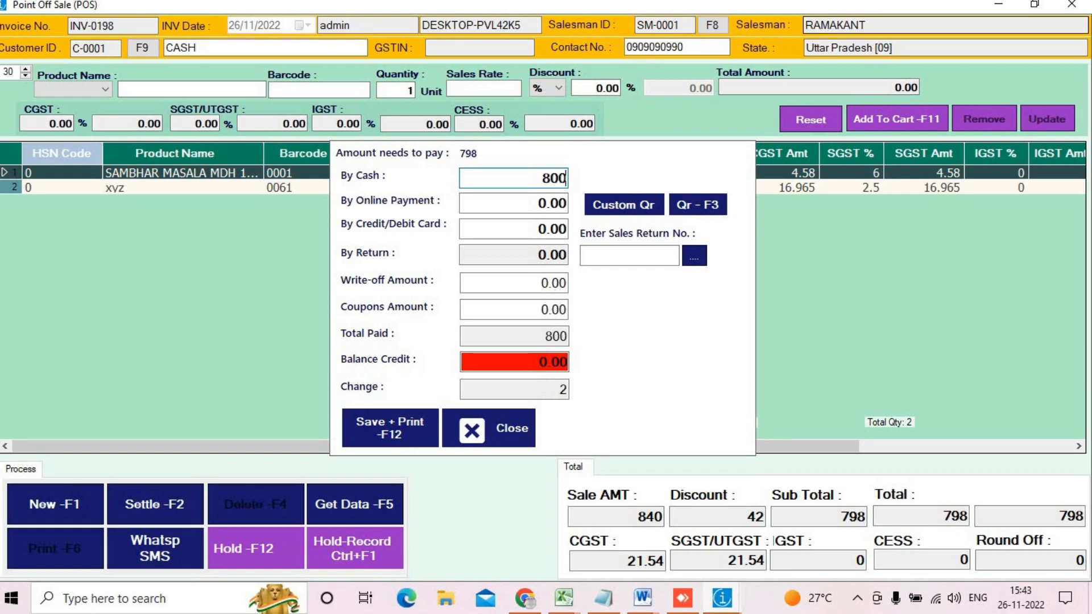
{"action": "key", "text": "Return"}
{"action": "key", "text": "Return"}
{"action": "key", "text": "F12"}
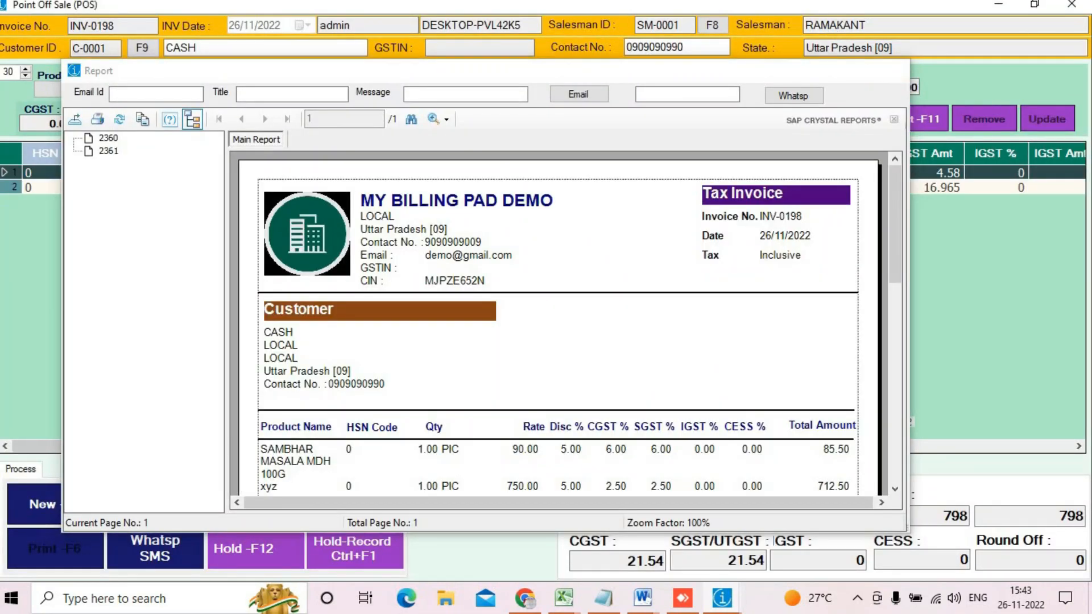
{"action": "left_click", "coordinate": [891, 70]}
{"action": "left_click", "coordinate": [1073, 6]}
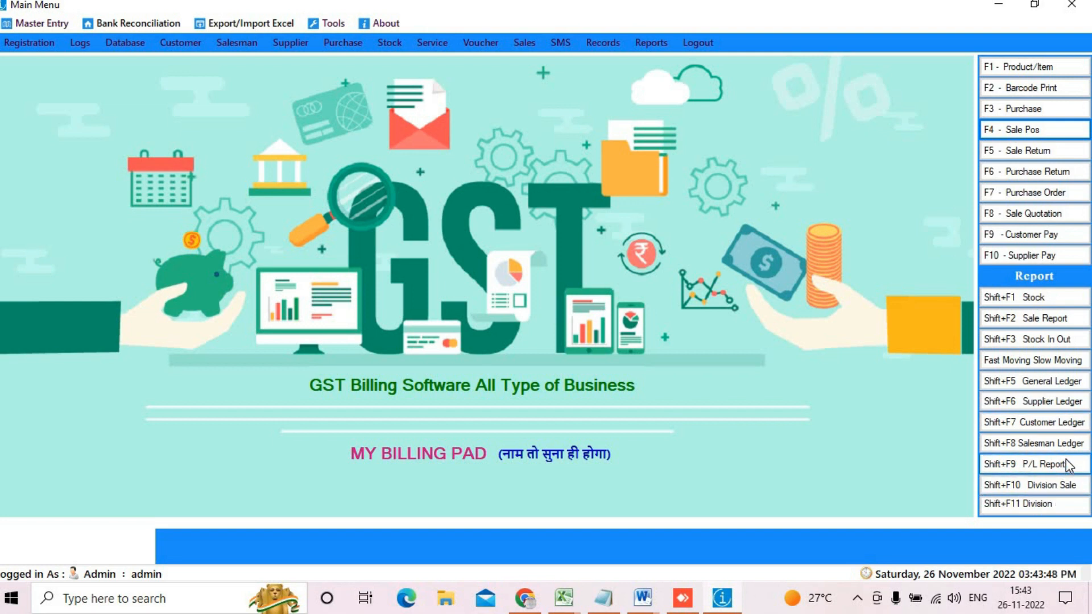
Step: Show the salesman's 26/11/2022 ledger with INV-0198 at 2.00% commission (15.96), then close it
{"action": "left_click", "coordinate": [1064, 444]}
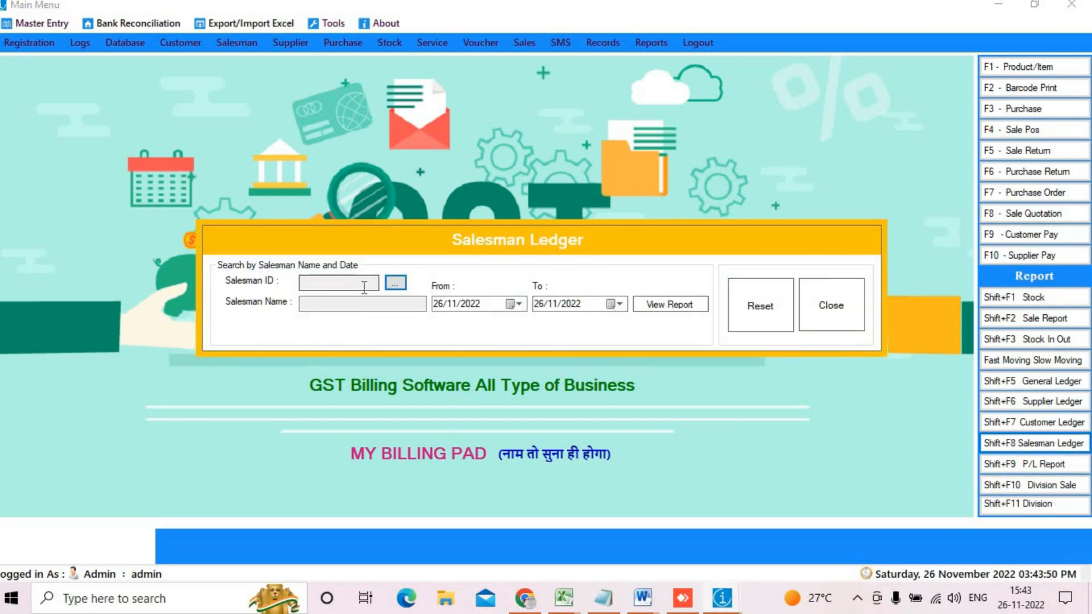
{"action": "left_click", "coordinate": [395, 283]}
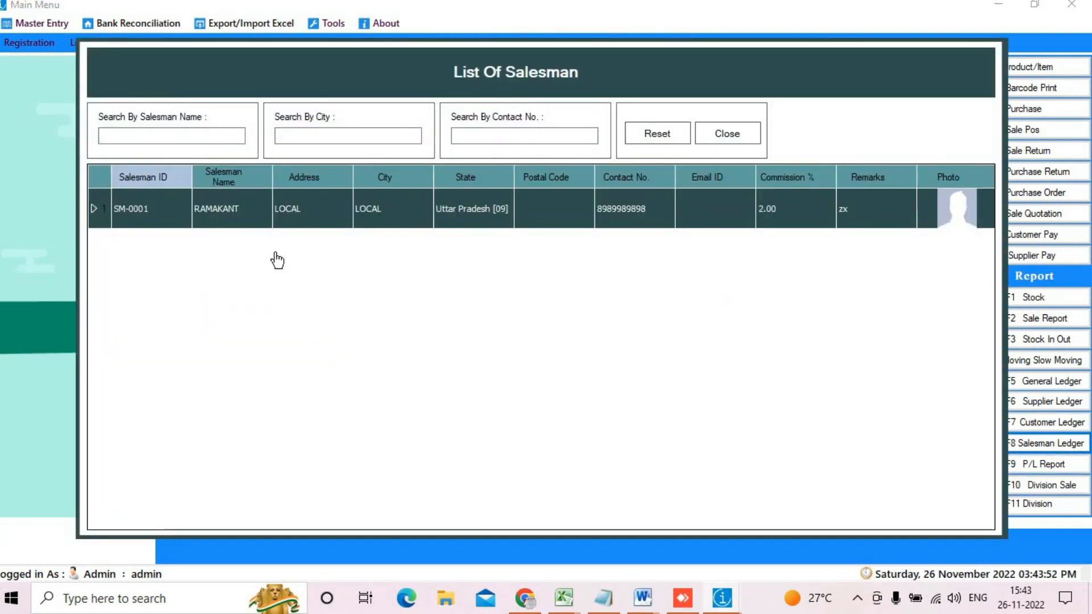
{"action": "double_click", "coordinate": [316, 208]}
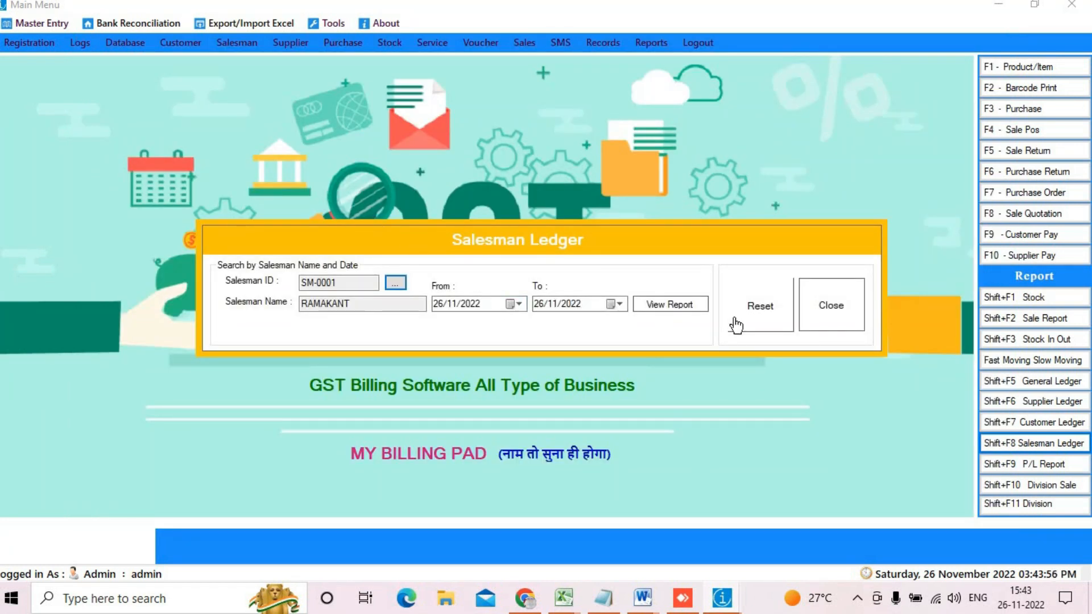
{"action": "left_click", "coordinate": [686, 310]}
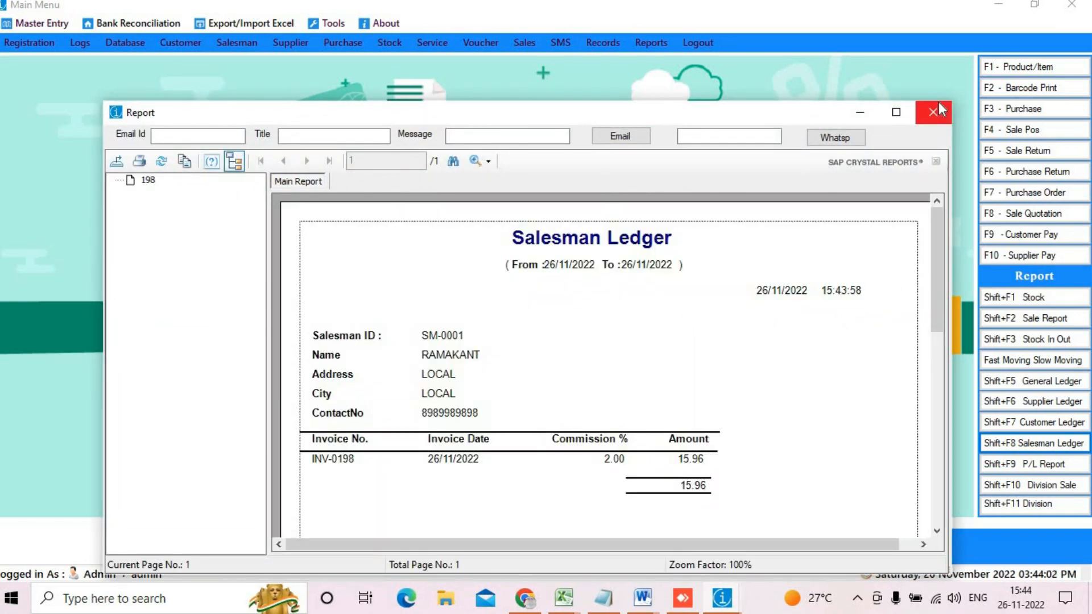
{"action": "left_click", "coordinate": [932, 125]}
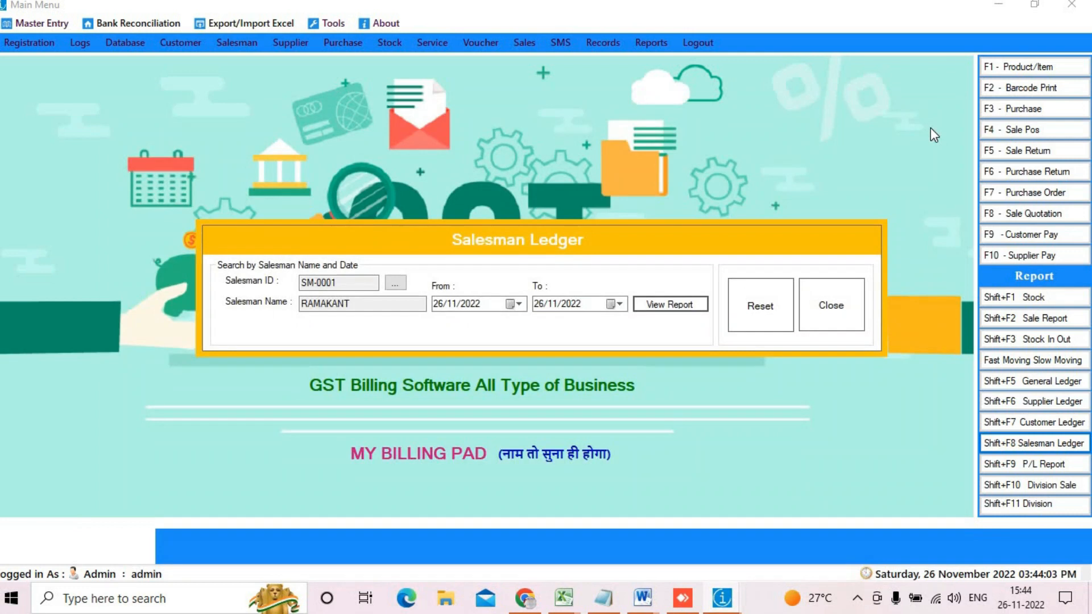
{"action": "left_click", "coordinate": [830, 307]}
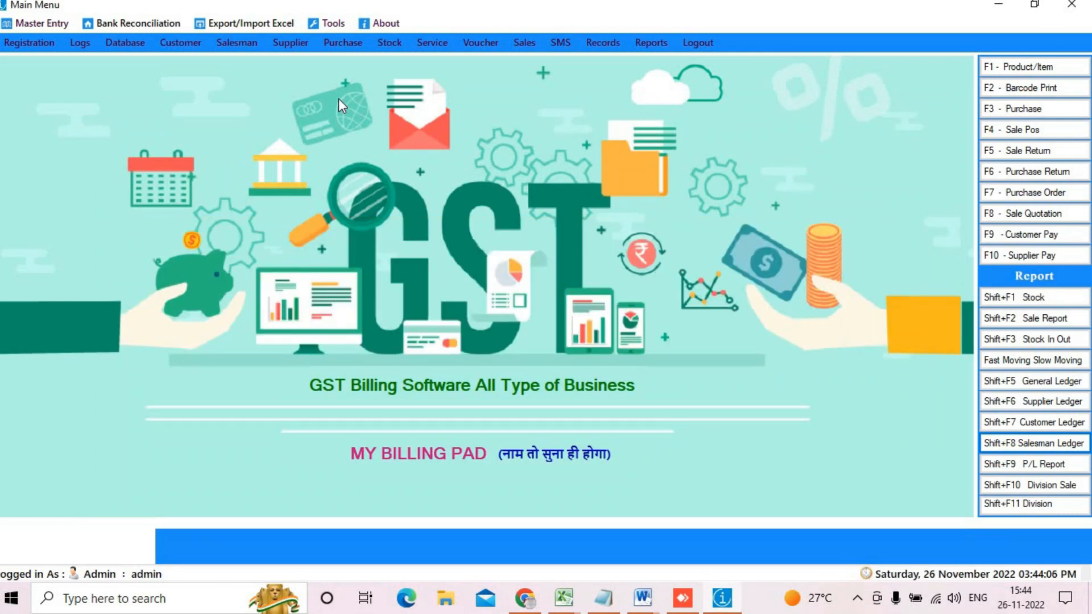
Step: Open Stock In from the Stock menu and show all records
{"action": "left_click", "coordinate": [353, 44]}
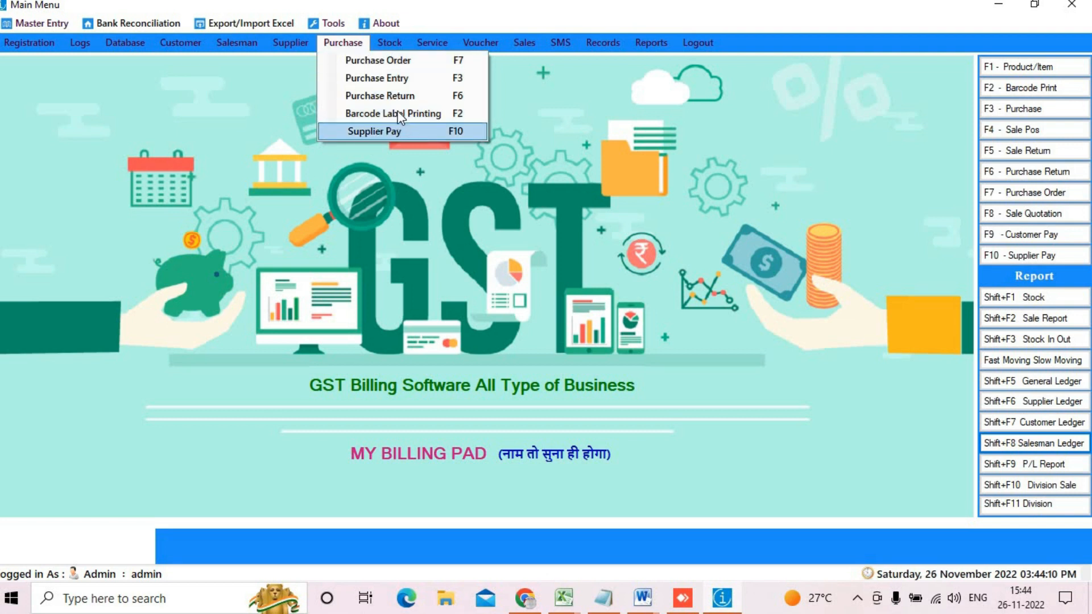
{"action": "mouse_move", "coordinate": [394, 40]}
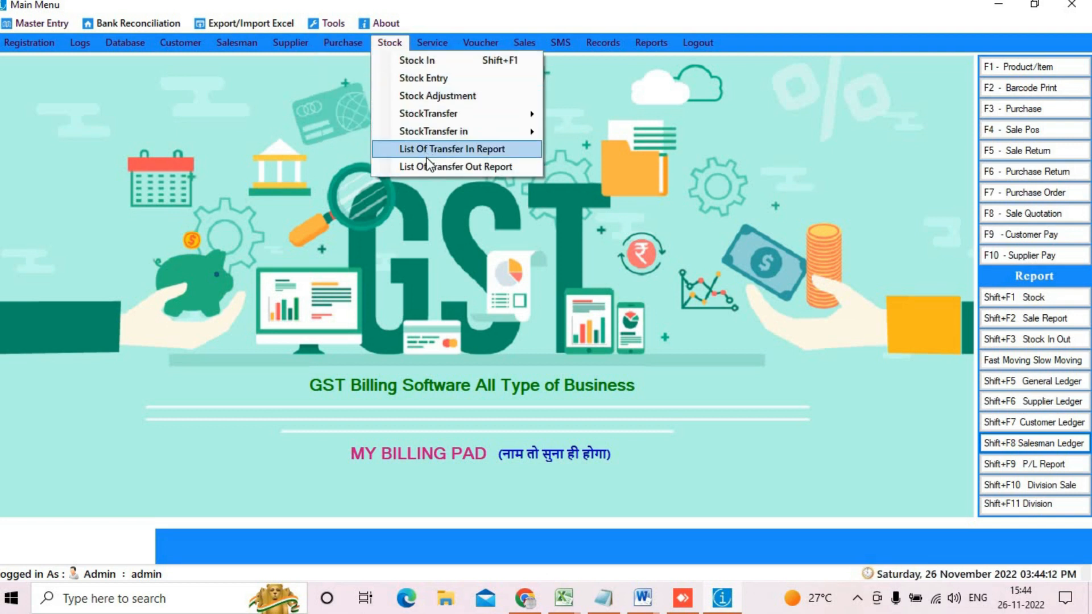
{"action": "left_click", "coordinate": [435, 57]}
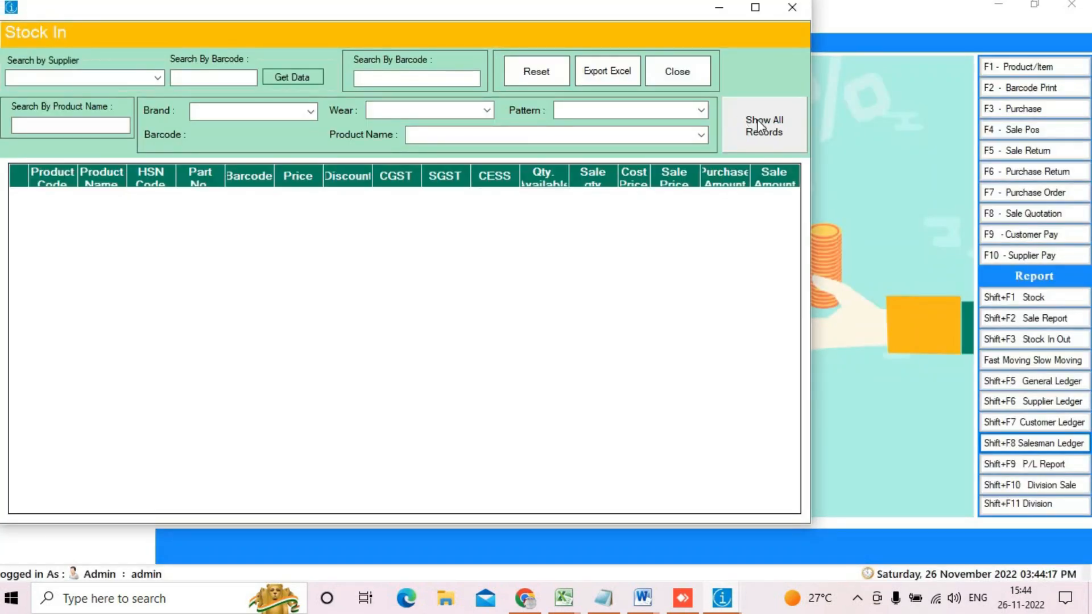
{"action": "left_click", "coordinate": [759, 126]}
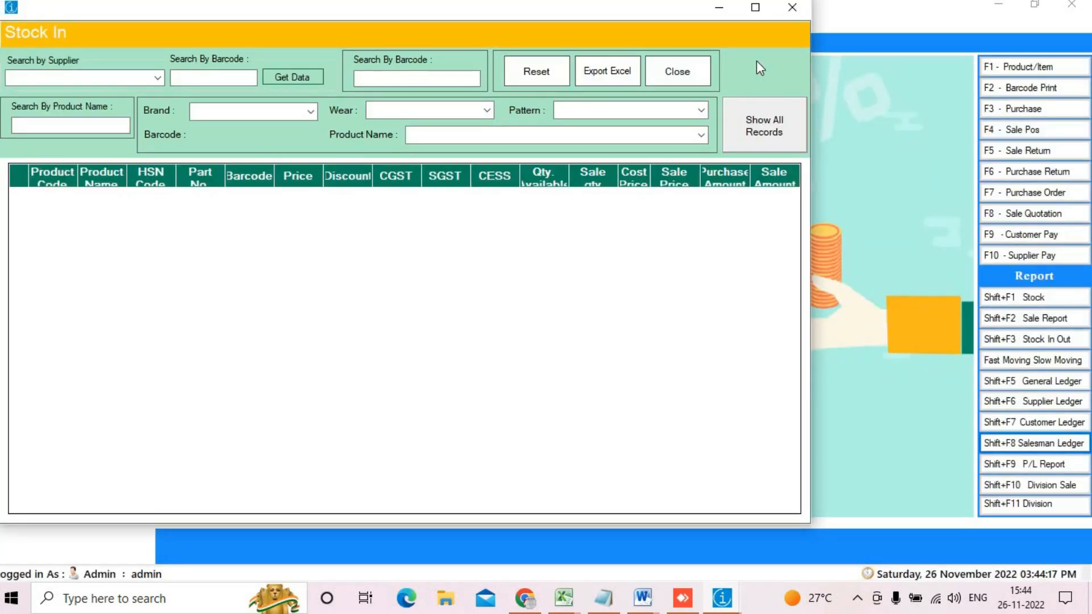
Step: Maximize Stock In and fetch the records for the last supplier in the list
{"action": "left_click", "coordinate": [755, 7]}
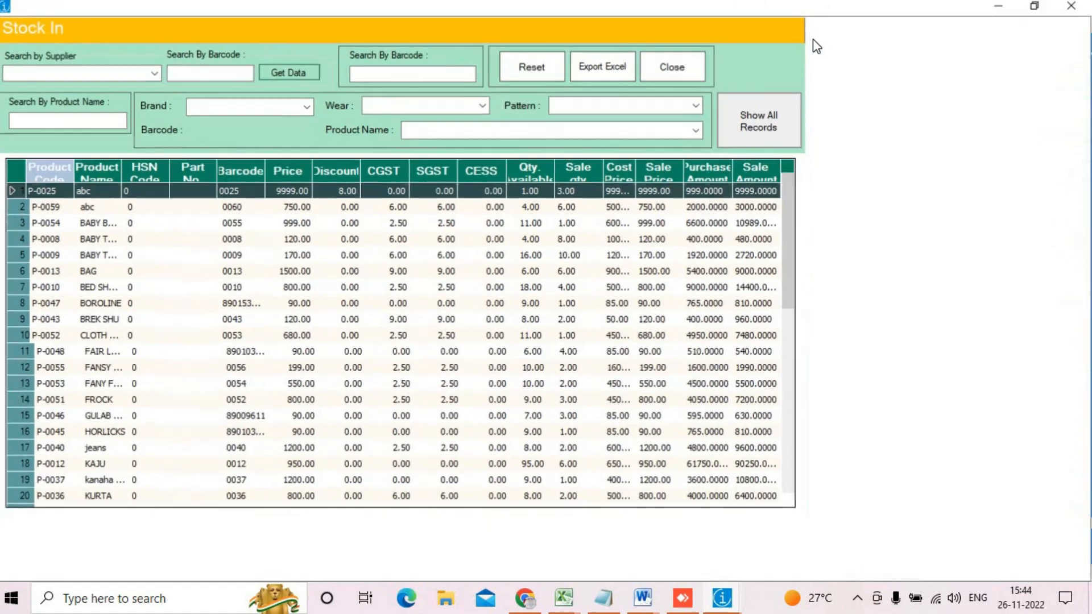
{"action": "scroll", "coordinate": [648, 293], "scroll_direction": "down", "scroll_amount": 5}
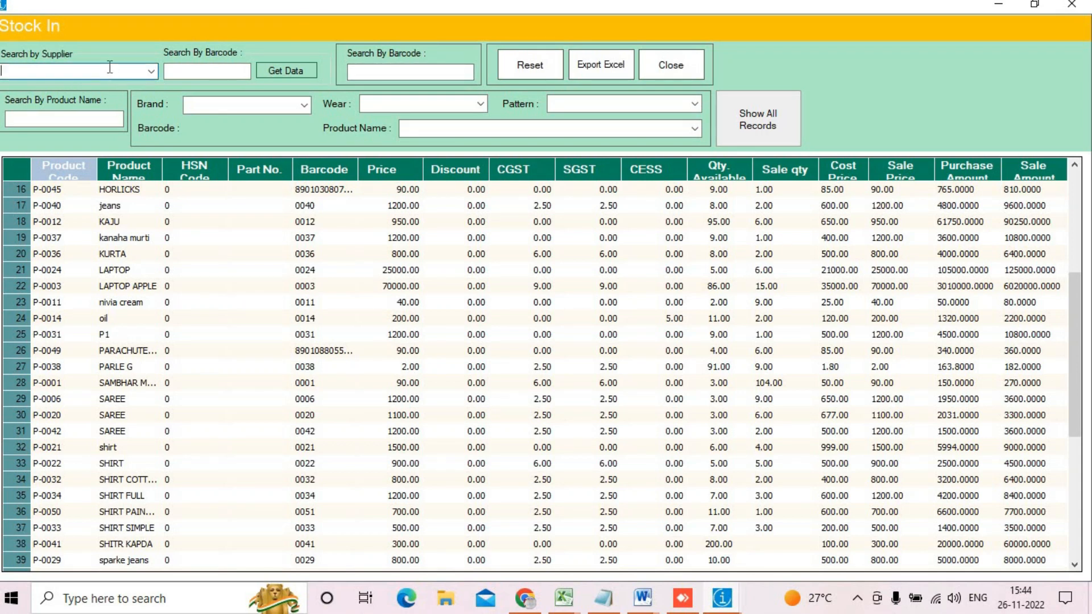
{"action": "left_click", "coordinate": [150, 71]}
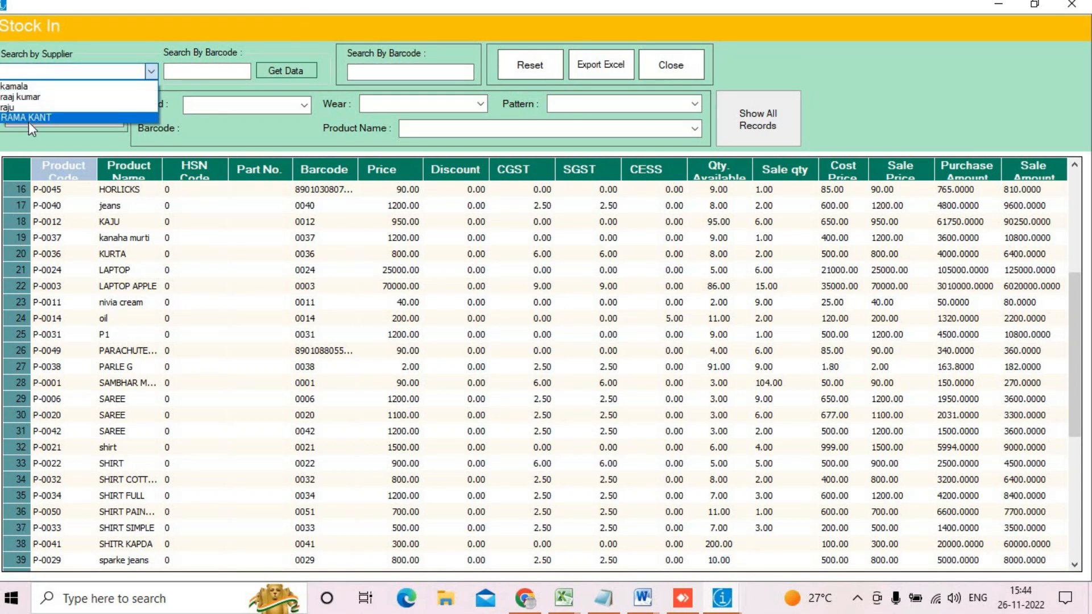
{"action": "left_click", "coordinate": [28, 122]}
{"action": "left_click", "coordinate": [276, 70]}
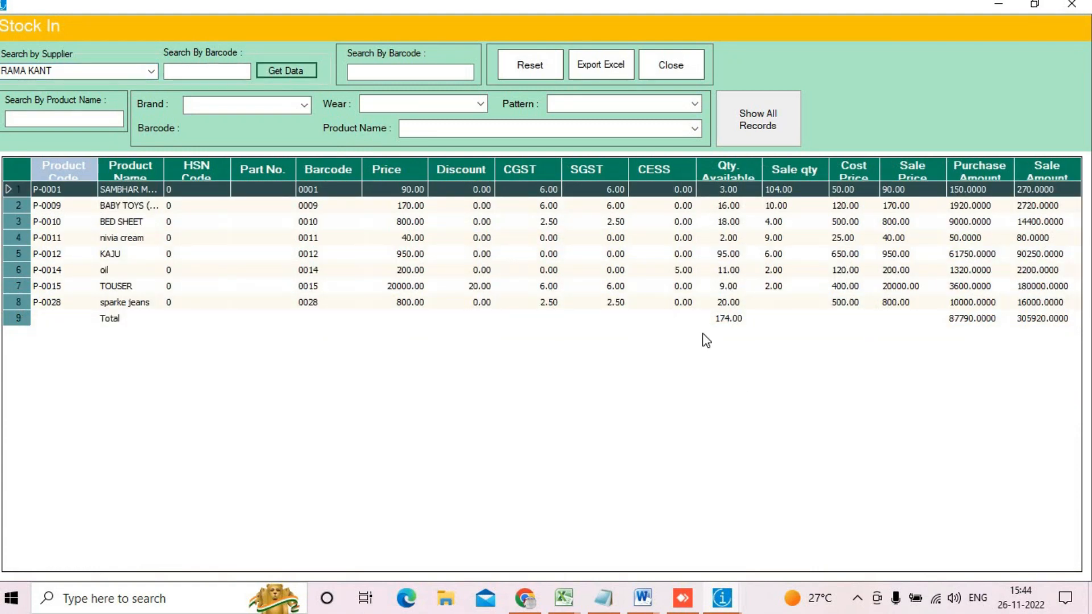
Step: Review the eight products' totals: 174.00 quantity, 87790 purchase, 305920 sale
{"action": "mouse_move", "coordinate": [702, 312]}
{"action": "left_mouse_down"}
{"action": "mouse_move", "coordinate": [721, 341]}
{"action": "mouse_move", "coordinate": [753, 315]}
{"action": "mouse_move", "coordinate": [703, 308]}
{"action": "left_mouse_up"}
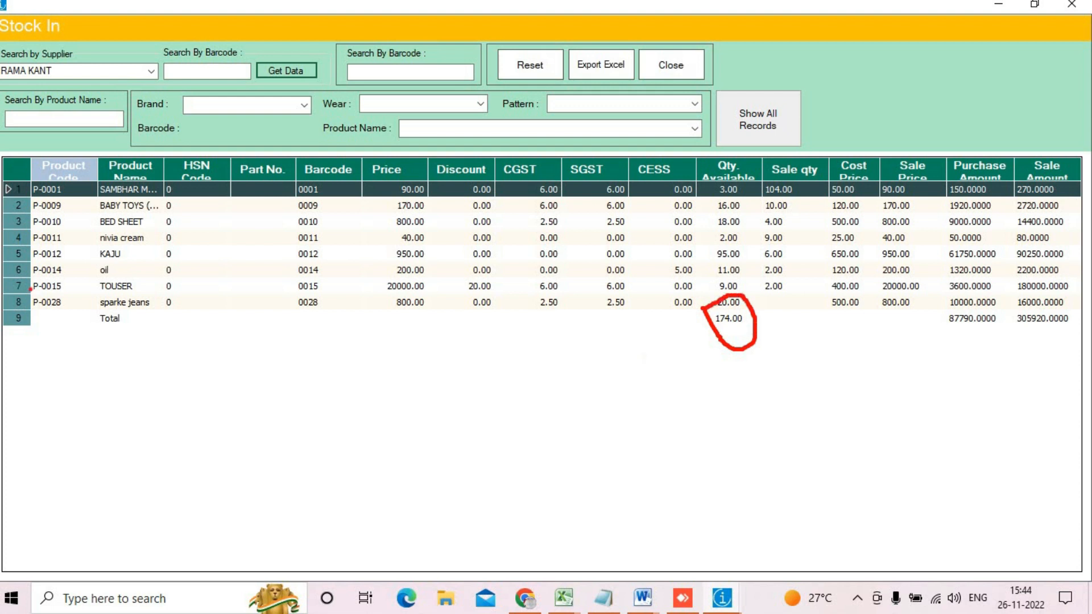
{"action": "mouse_move", "coordinate": [930, 310]}
{"action": "left_mouse_down"}
{"action": "mouse_move", "coordinate": [934, 323]}
{"action": "mouse_move", "coordinate": [996, 336]}
{"action": "mouse_move", "coordinate": [933, 307]}
{"action": "left_mouse_up"}
{"action": "mouse_move", "coordinate": [1015, 307]}
{"action": "left_mouse_down"}
{"action": "mouse_move", "coordinate": [1088, 349]}
{"action": "mouse_move", "coordinate": [1023, 305]}
{"action": "mouse_move", "coordinate": [1009, 312]}
{"action": "left_mouse_up"}
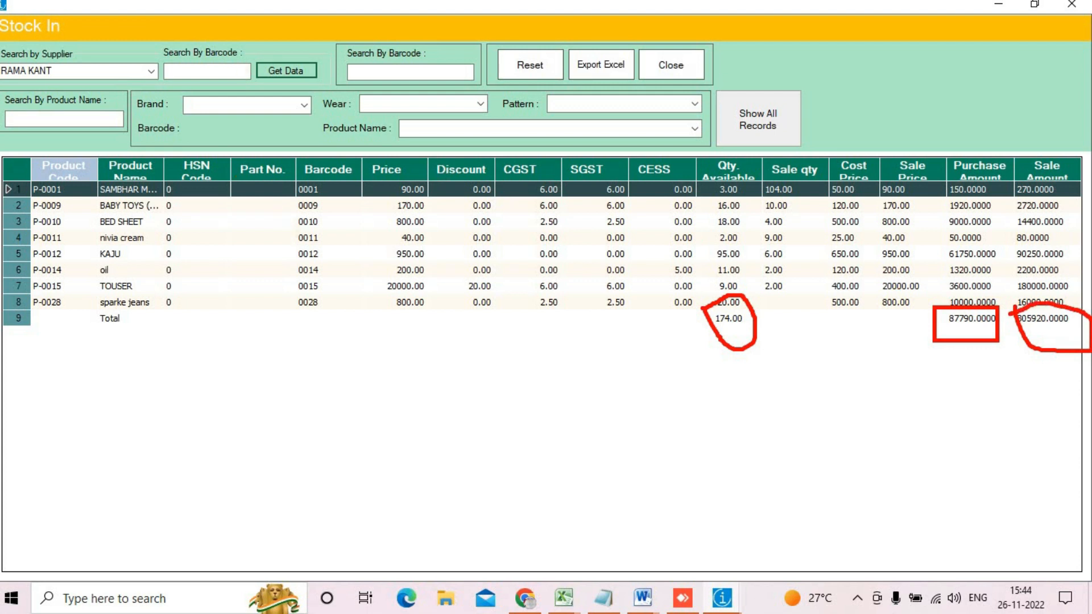
{"action": "key", "text": "Escape"}
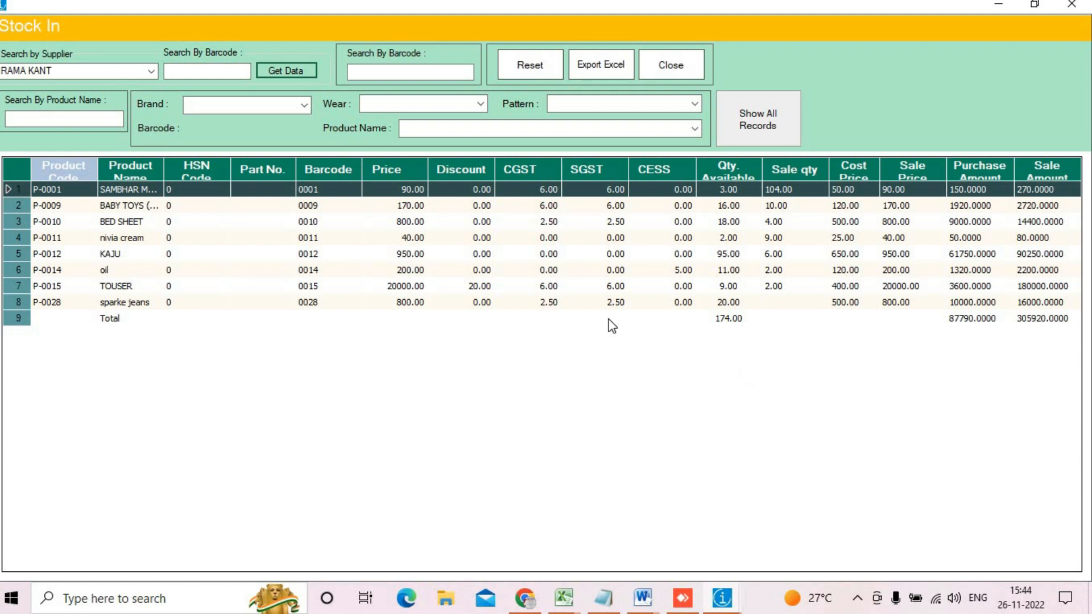
{"action": "left_click", "coordinate": [437, 71]}
{"action": "left_click", "coordinate": [86, 117]}
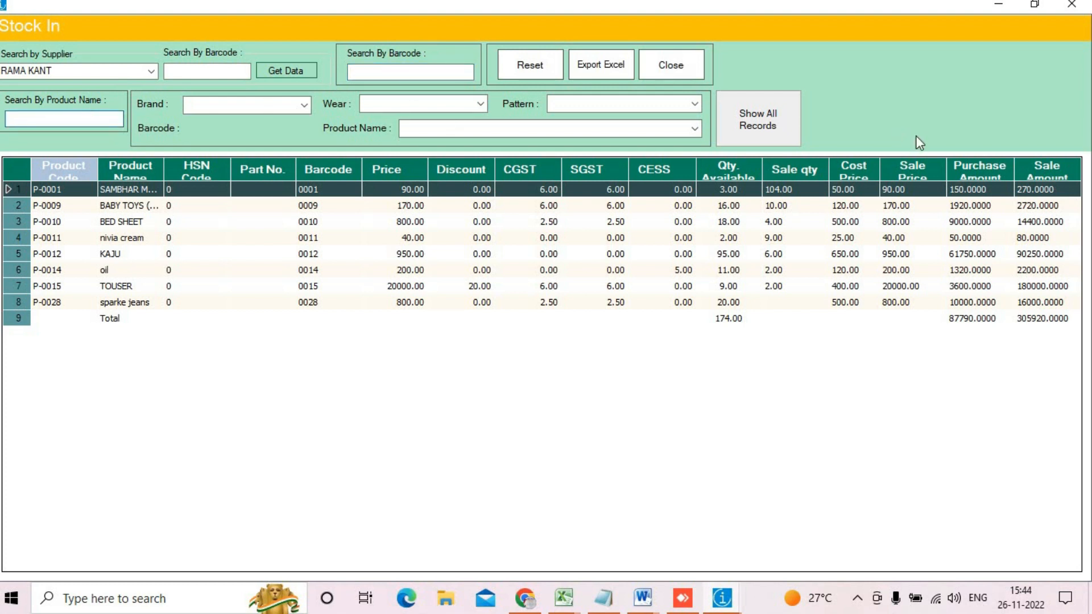
Step: Reload all 56 Stock In records and check totals 882.00, 3360767.80 purchase, 6760442.00 sale
{"action": "left_click", "coordinate": [752, 135]}
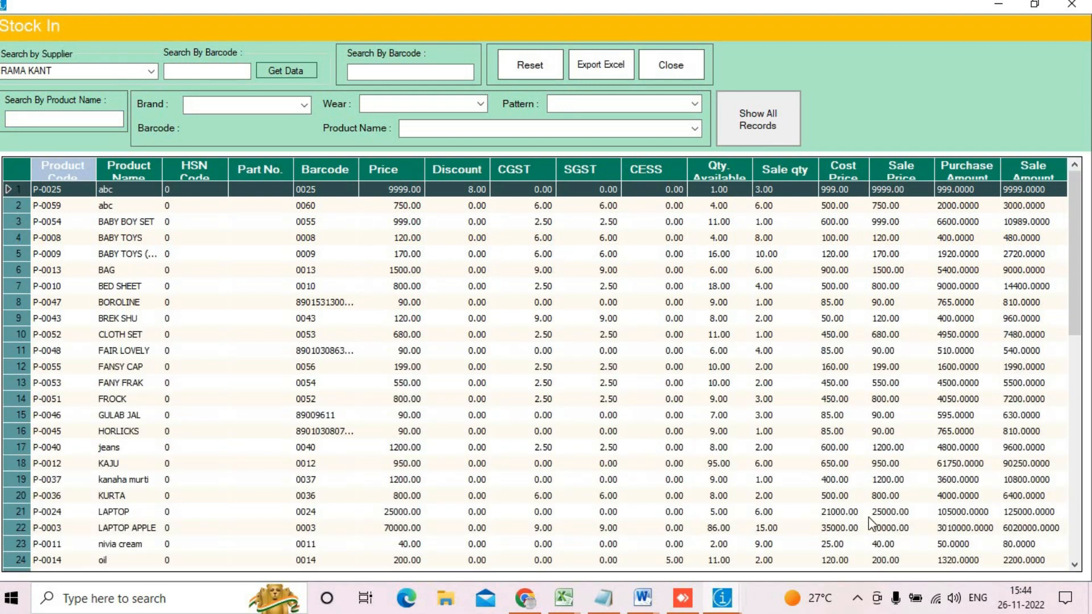
{"action": "scroll", "coordinate": [1081, 444], "scroll_direction": "down", "scroll_amount": 1}
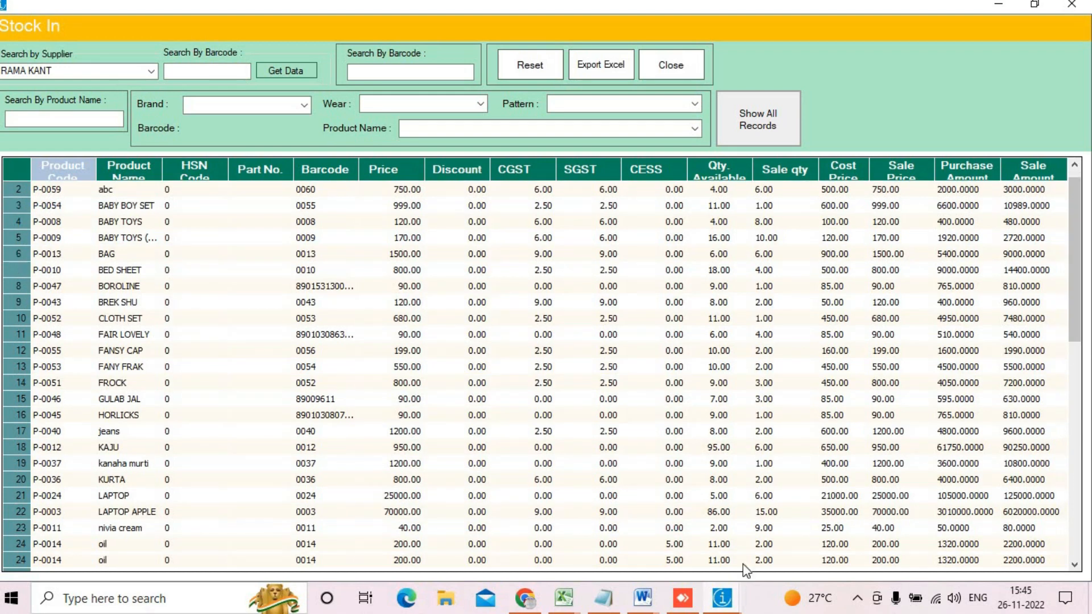
{"action": "left_click", "coordinate": [1078, 401]}
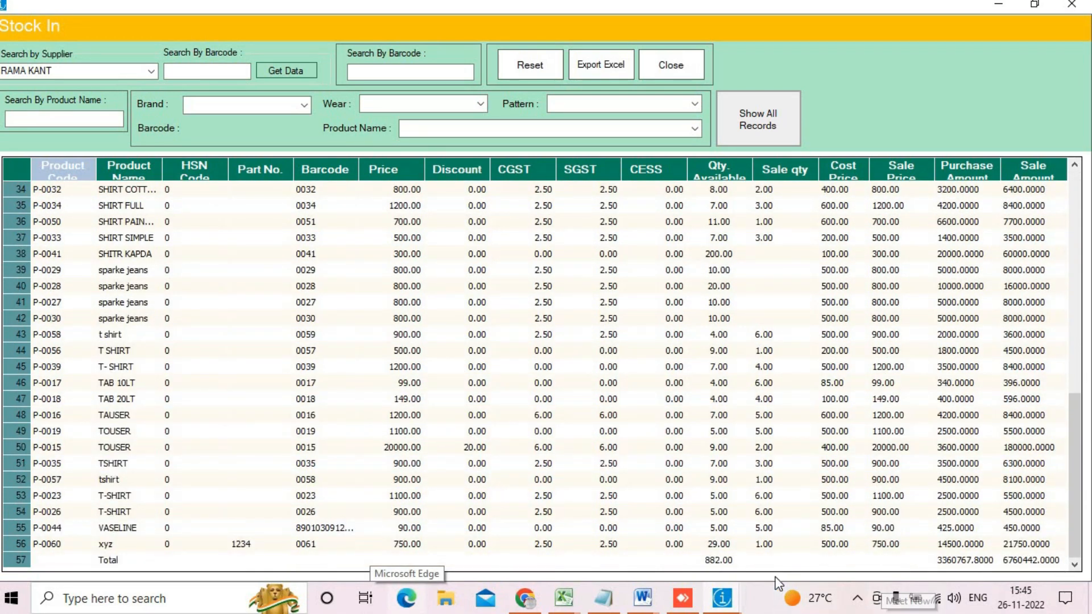
{"action": "mouse_move", "coordinate": [696, 550]}
{"action": "left_mouse_down"}
{"action": "mouse_move", "coordinate": [719, 583]}
{"action": "mouse_move", "coordinate": [737, 583]}
{"action": "left_mouse_up"}
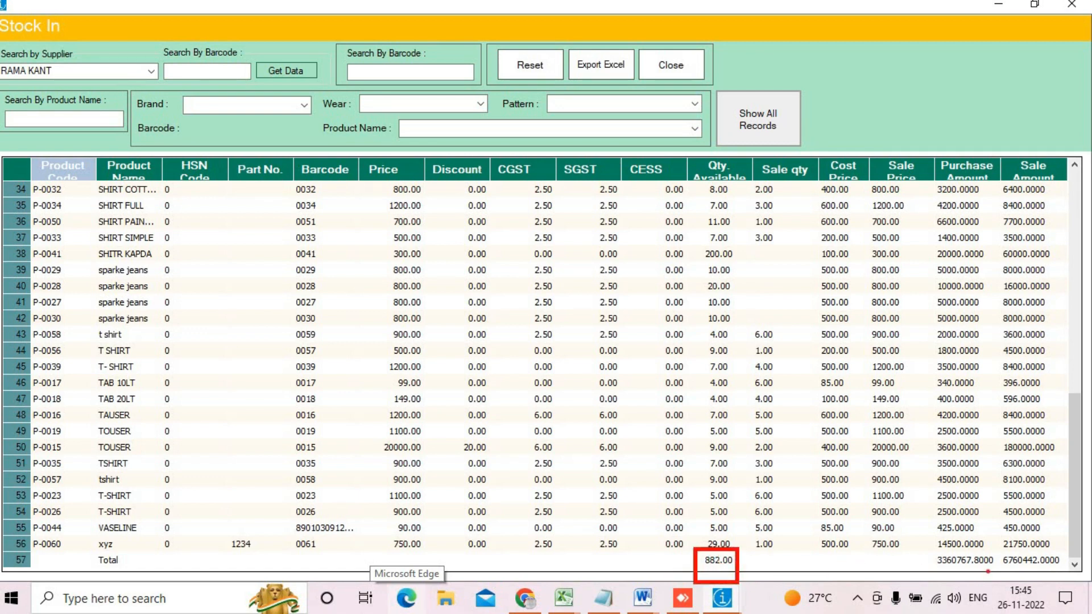
{"action": "mouse_move", "coordinate": [928, 556]}
{"action": "left_mouse_down"}
{"action": "mouse_move", "coordinate": [1027, 580]}
{"action": "mouse_move", "coordinate": [997, 576]}
{"action": "mouse_move", "coordinate": [1074, 578]}
{"action": "left_mouse_up"}
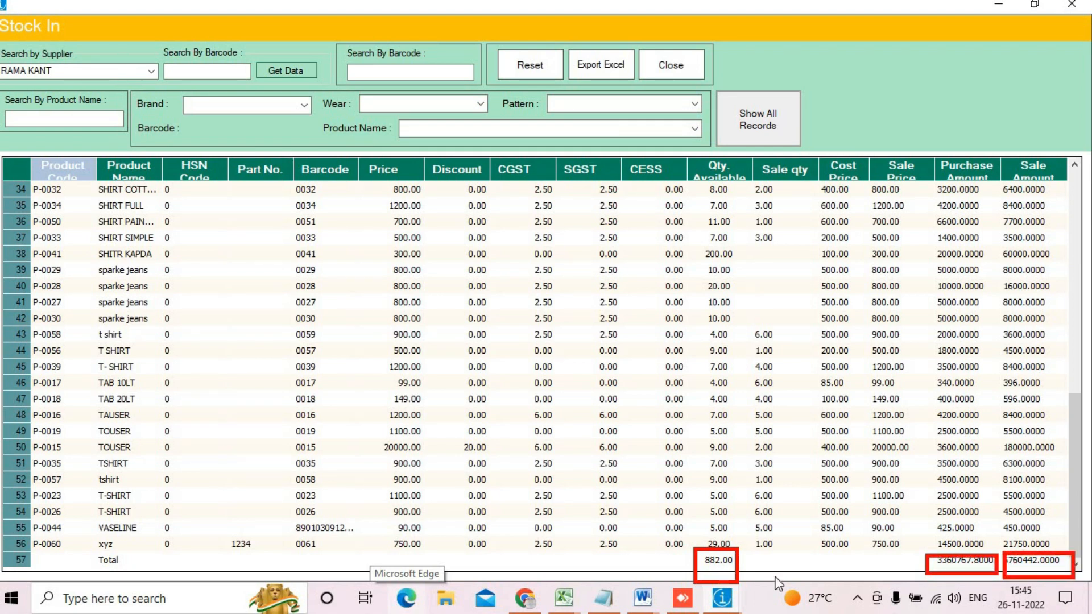
{"action": "key", "text": "Escape"}
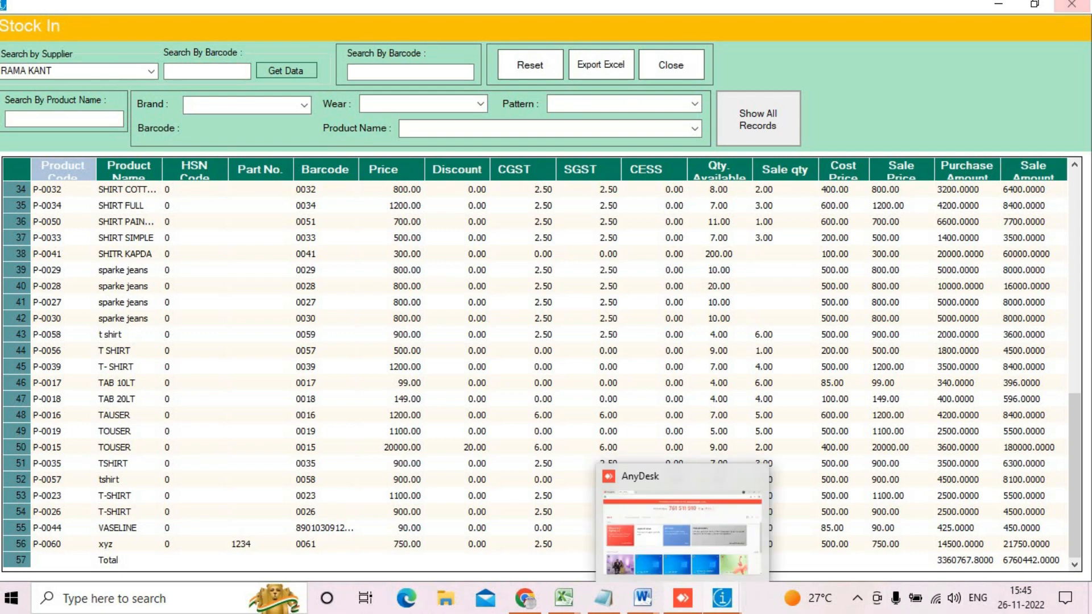
Step: Close the Stock In report and take a brief look at the Voucher form
{"action": "left_click", "coordinate": [1071, 5]}
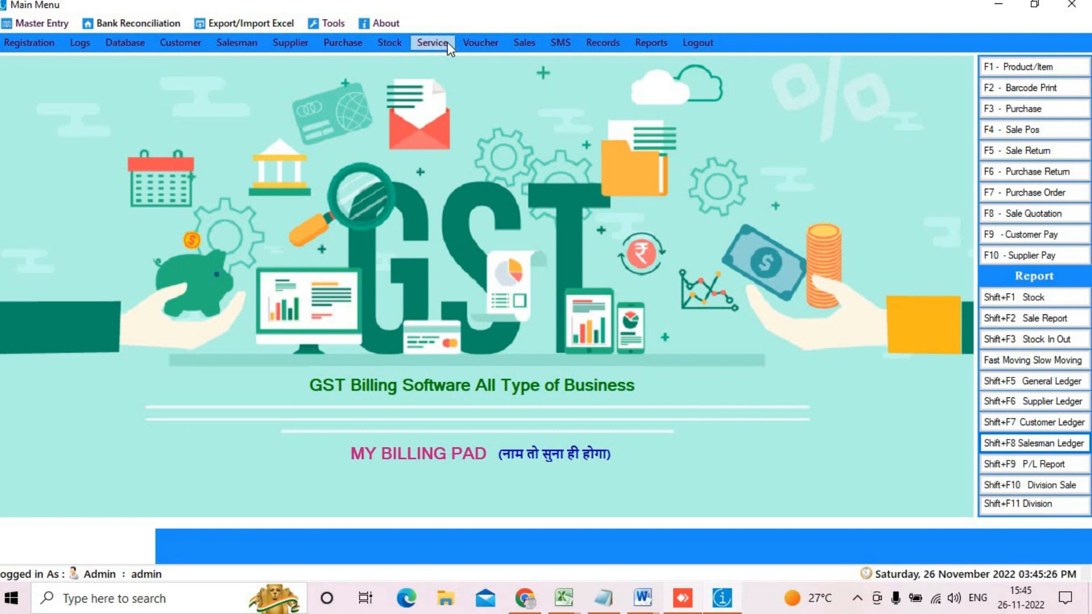
{"action": "left_click", "coordinate": [470, 46]}
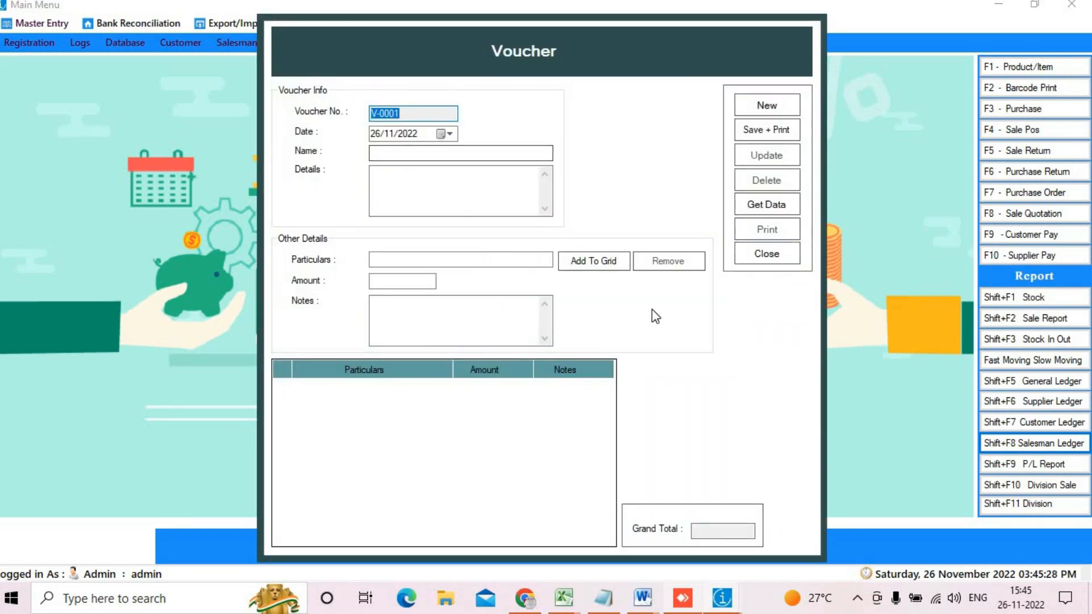
{"action": "left_click", "coordinate": [775, 257]}
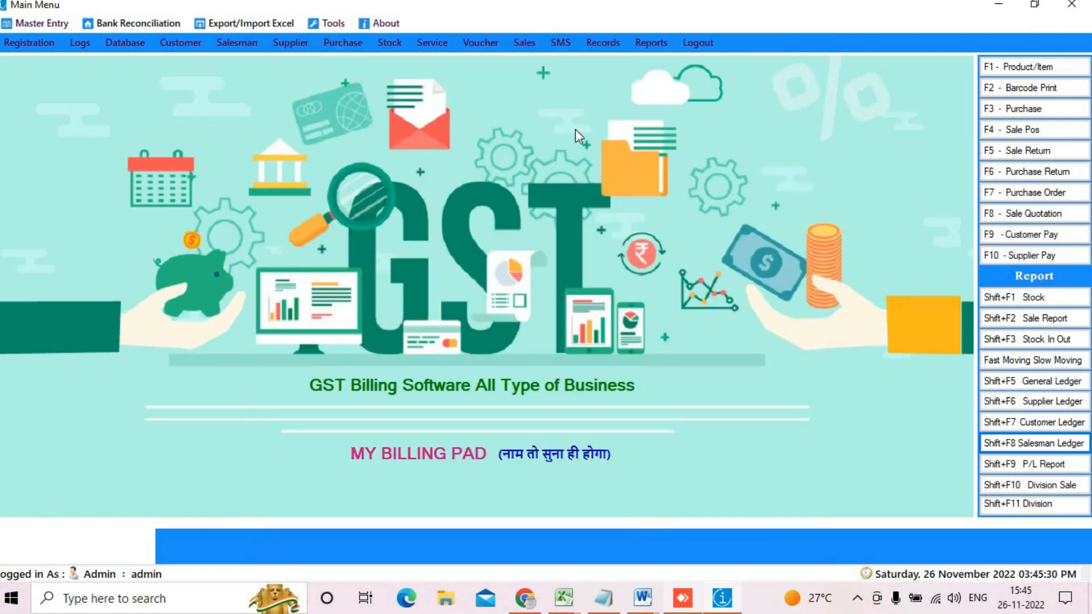
Step: Bring up the Records > GST Returns submenu with its Sales option
{"action": "left_click", "coordinate": [523, 43]}
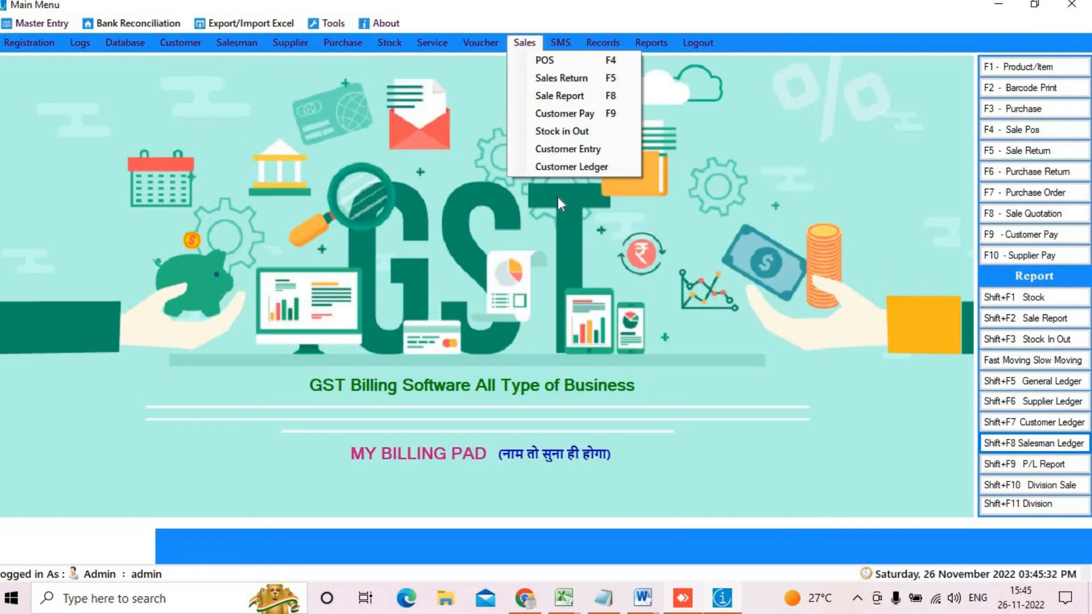
{"action": "mouse_move", "coordinate": [560, 44]}
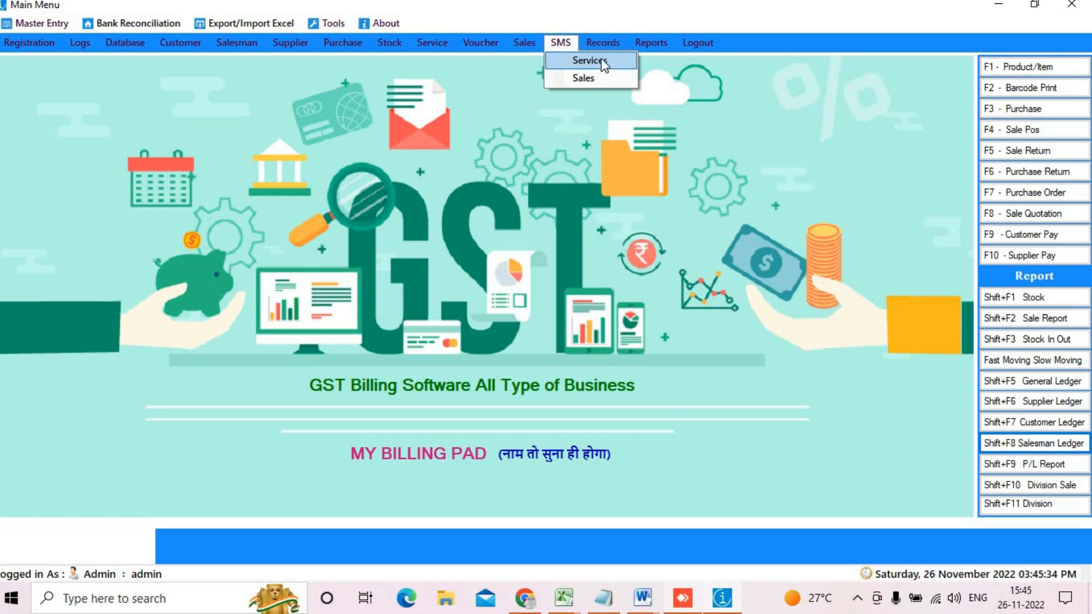
{"action": "mouse_move", "coordinate": [602, 46]}
{"action": "mouse_move", "coordinate": [661, 308]}
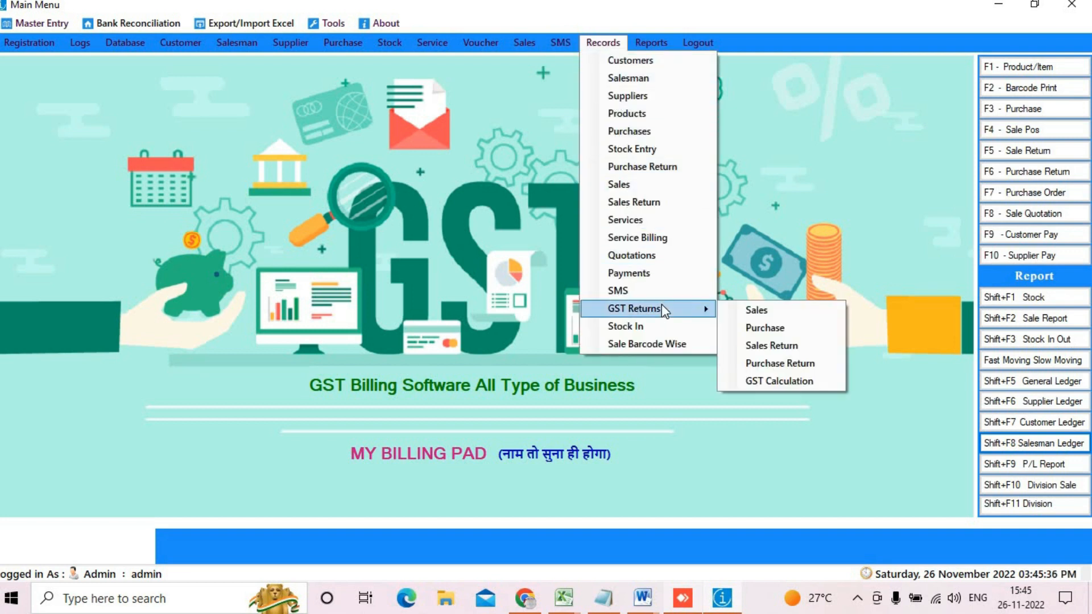
Step: List GST sales invoices from 01/11/2022 to 26/11/2022 full-screen, review them, then close
{"action": "left_click", "coordinate": [778, 312]}
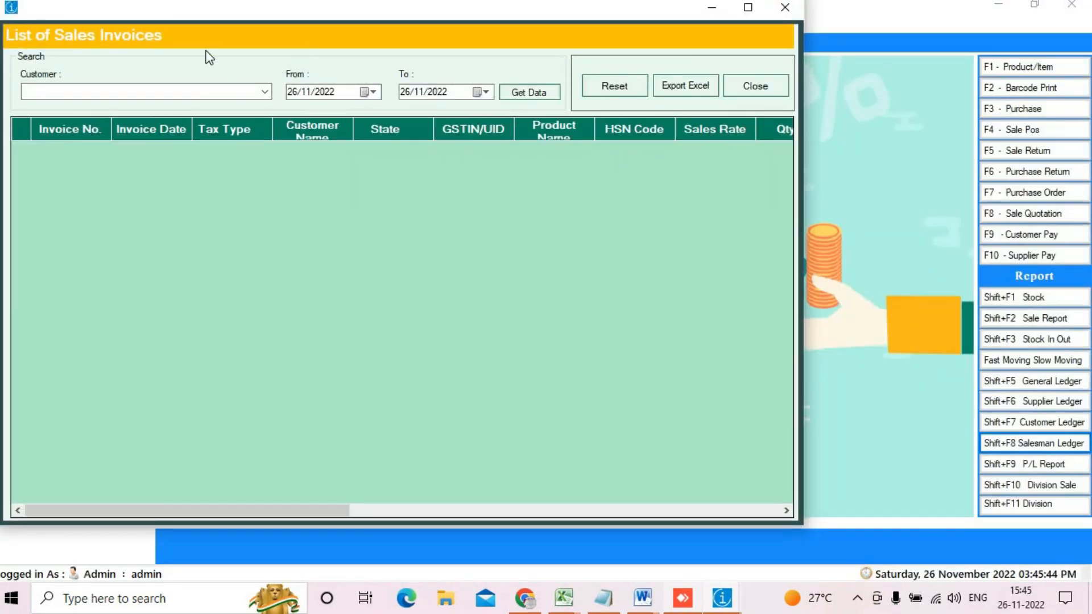
{"action": "double_click", "coordinate": [503, 18]}
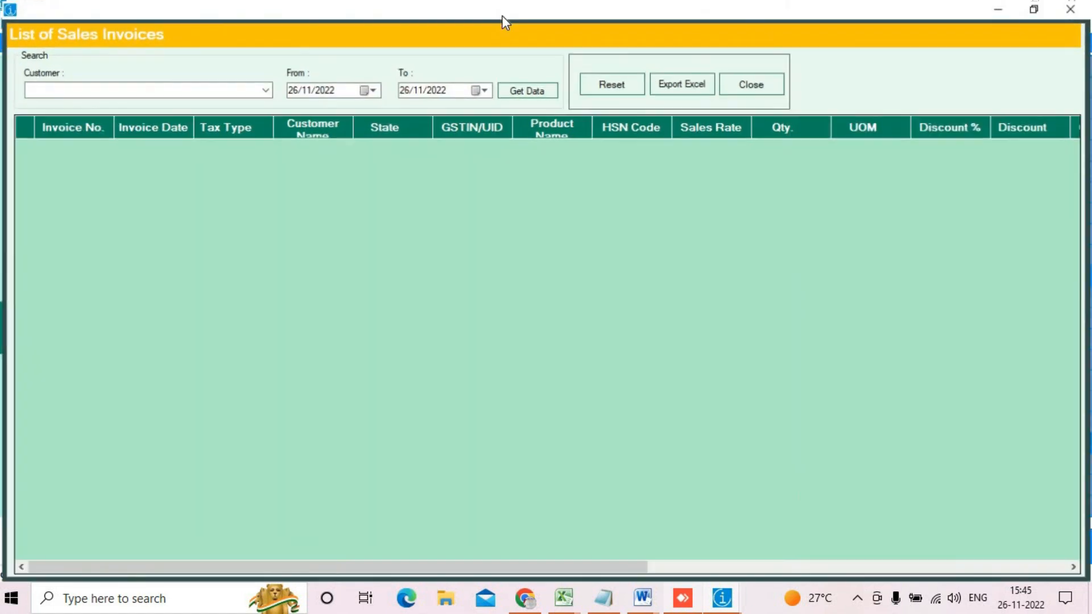
{"action": "left_click", "coordinate": [358, 86]}
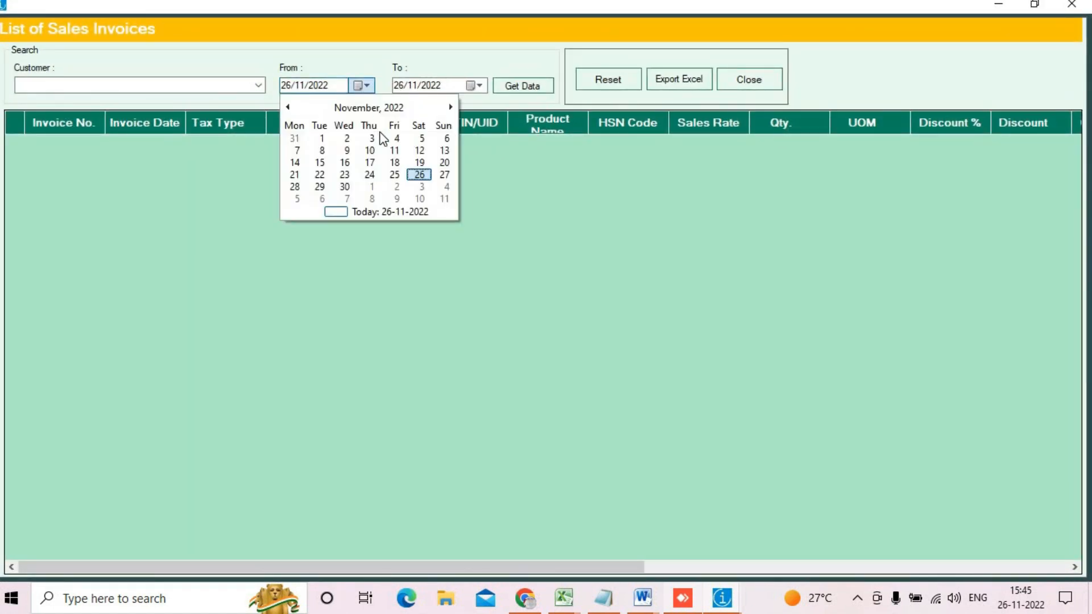
{"action": "left_click", "coordinate": [318, 138]}
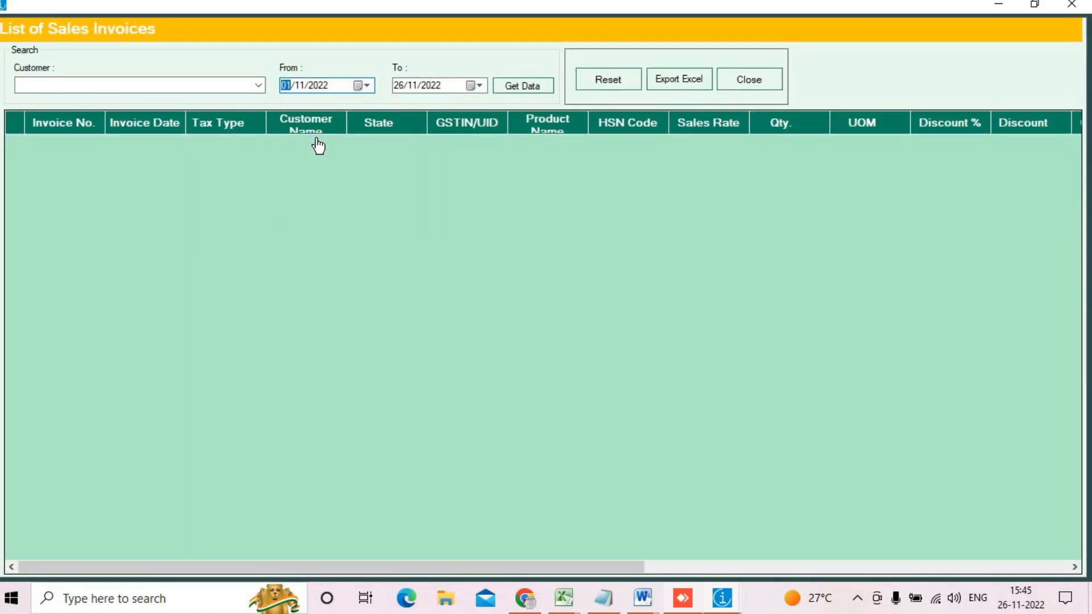
{"action": "left_click", "coordinate": [499, 87]}
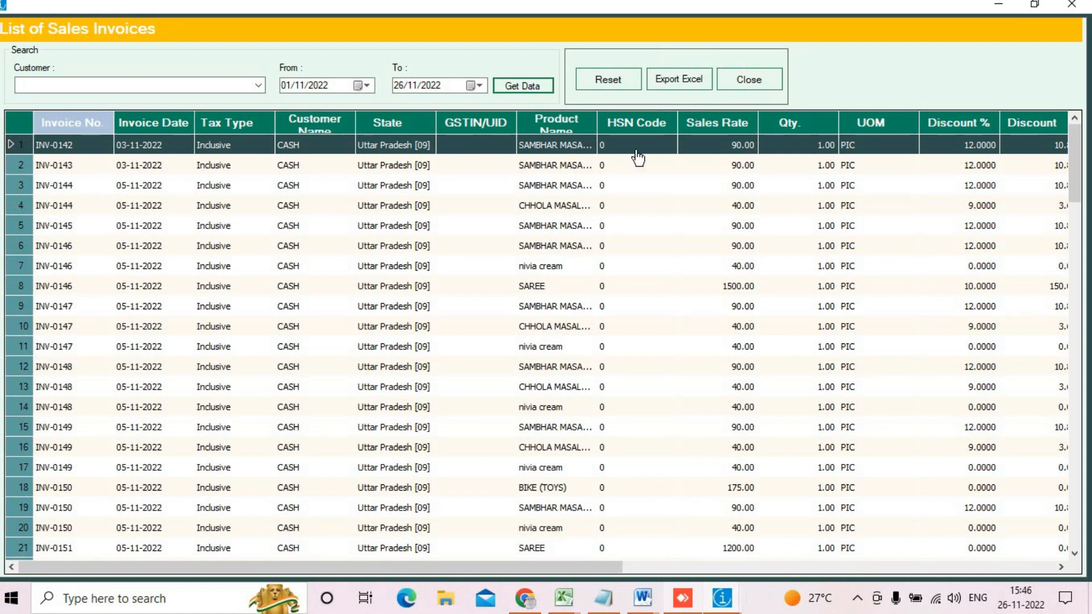
{"action": "left_click", "coordinate": [1071, 5]}
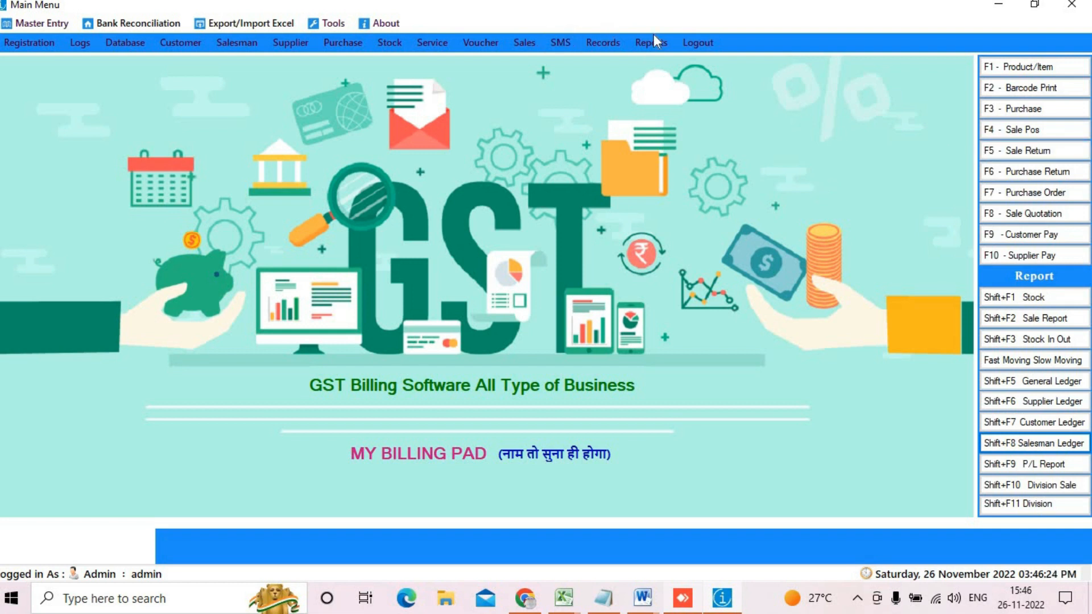
Step: Glance at the Reports menu and Stock window, then open the Sales Daybook search for 26/11/2022
{"action": "left_click", "coordinate": [641, 42]}
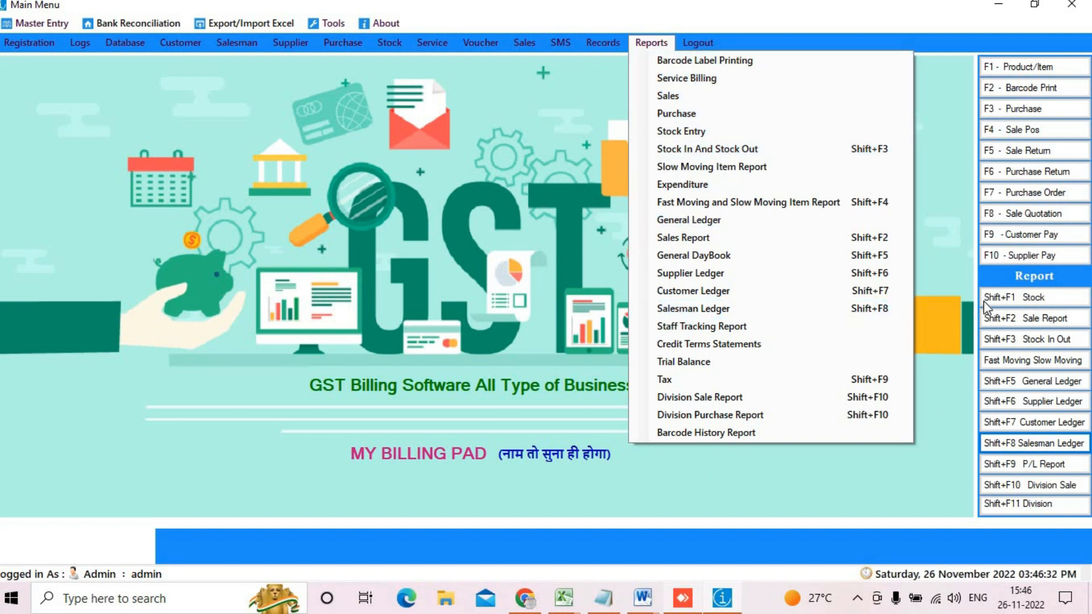
{"action": "left_click", "coordinate": [930, 366]}
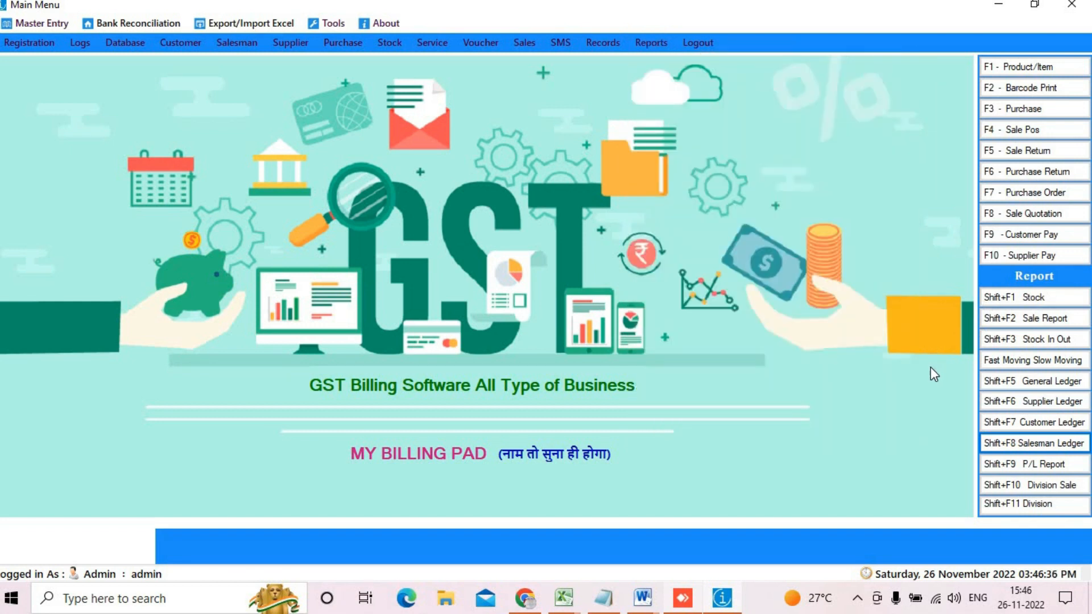
{"action": "left_click", "coordinate": [1066, 300]}
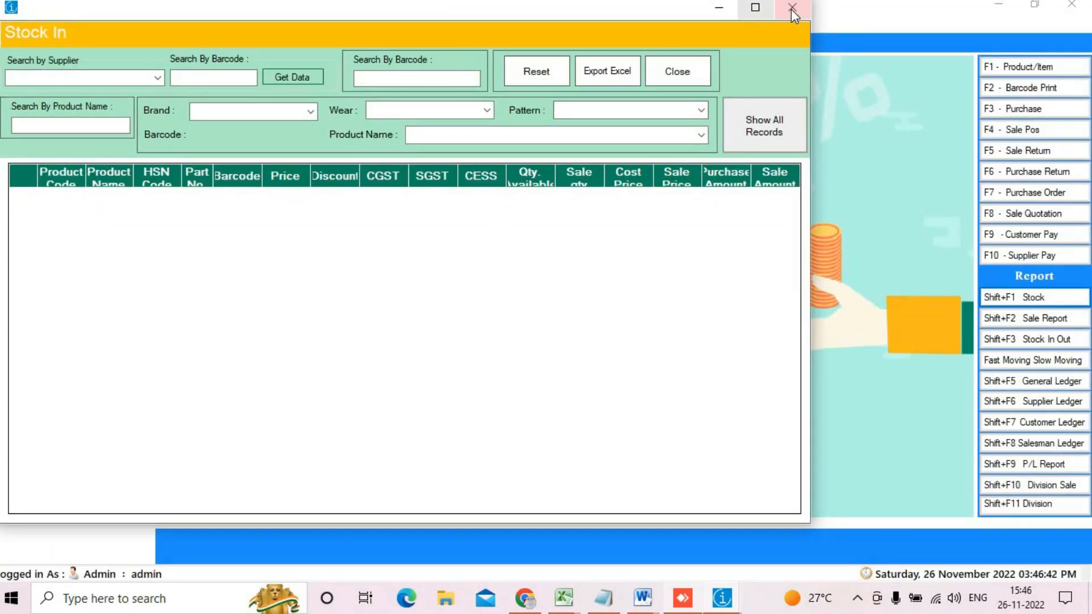
{"action": "left_click", "coordinate": [790, 8]}
{"action": "left_click", "coordinate": [1026, 322]}
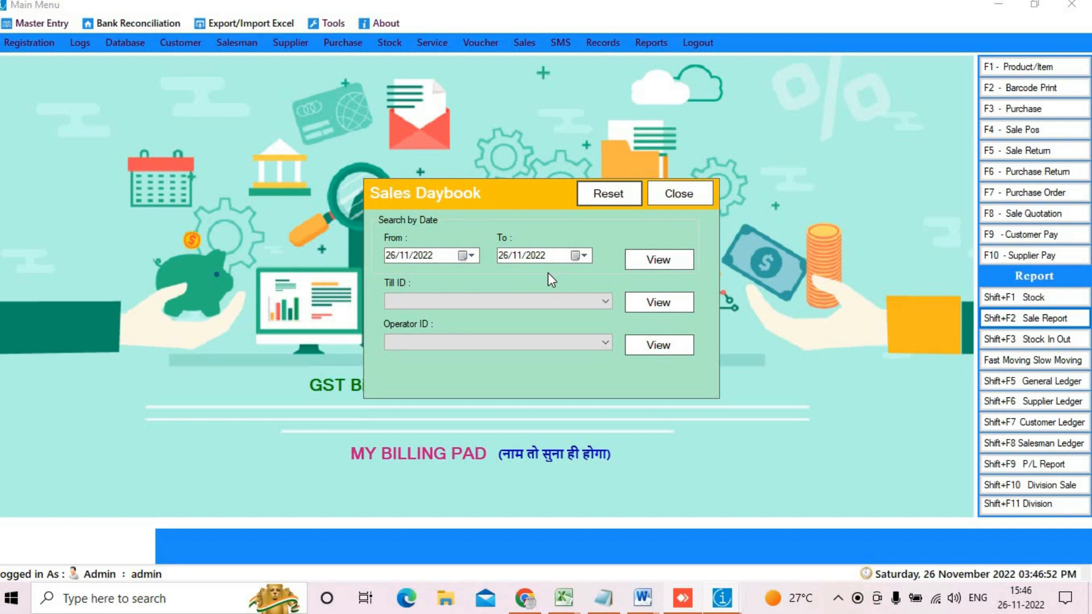
Step: View the 26/11/2022 sales daybook full screen, totalling 9,282.00, then close the report
{"action": "left_click", "coordinate": [629, 266]}
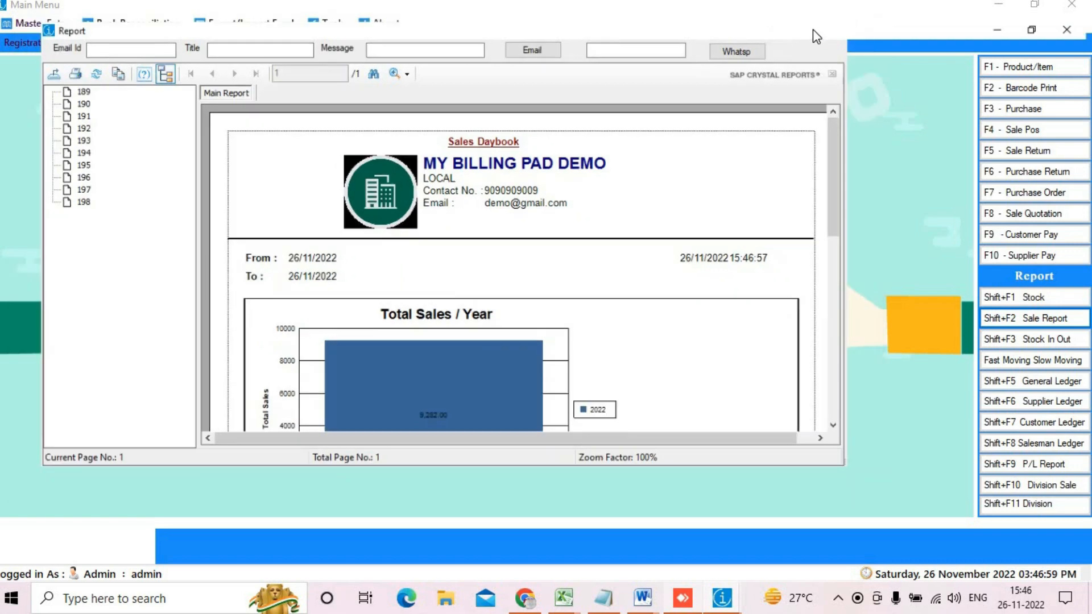
{"action": "left_click", "coordinate": [813, 29]}
{"action": "scroll", "coordinate": [421, 494], "scroll_direction": "down", "scroll_amount": 3}
{"action": "scroll", "coordinate": [421, 494], "scroll_direction": "down", "scroll_amount": 3}
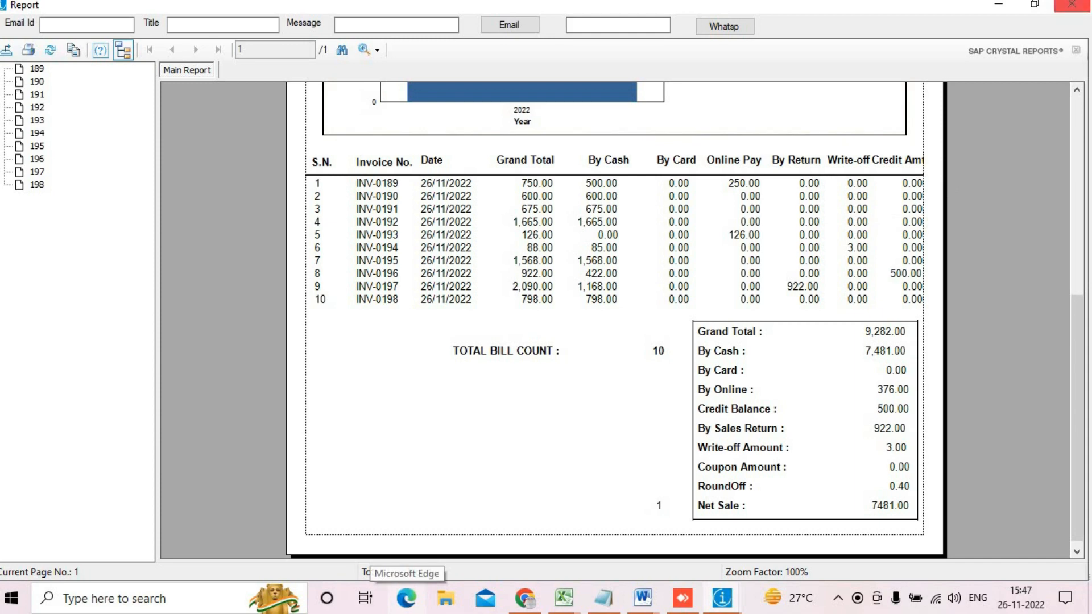
{"action": "left_click", "coordinate": [1071, 4]}
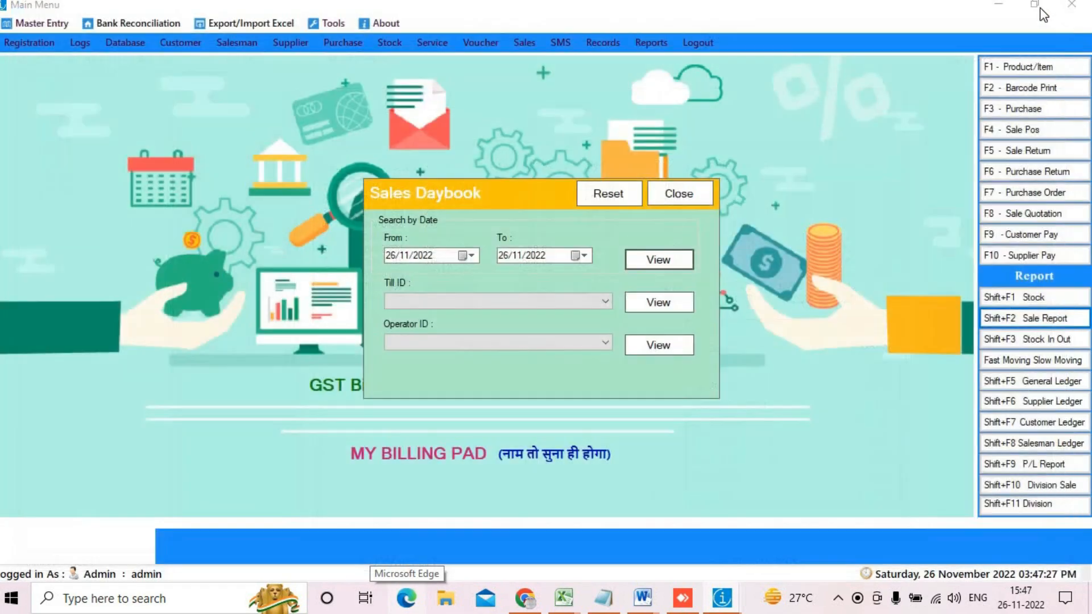
Step: Select till DESKTOP-PVL42K5, check the operator IDs, and close the daybook search
{"action": "left_click", "coordinate": [500, 303]}
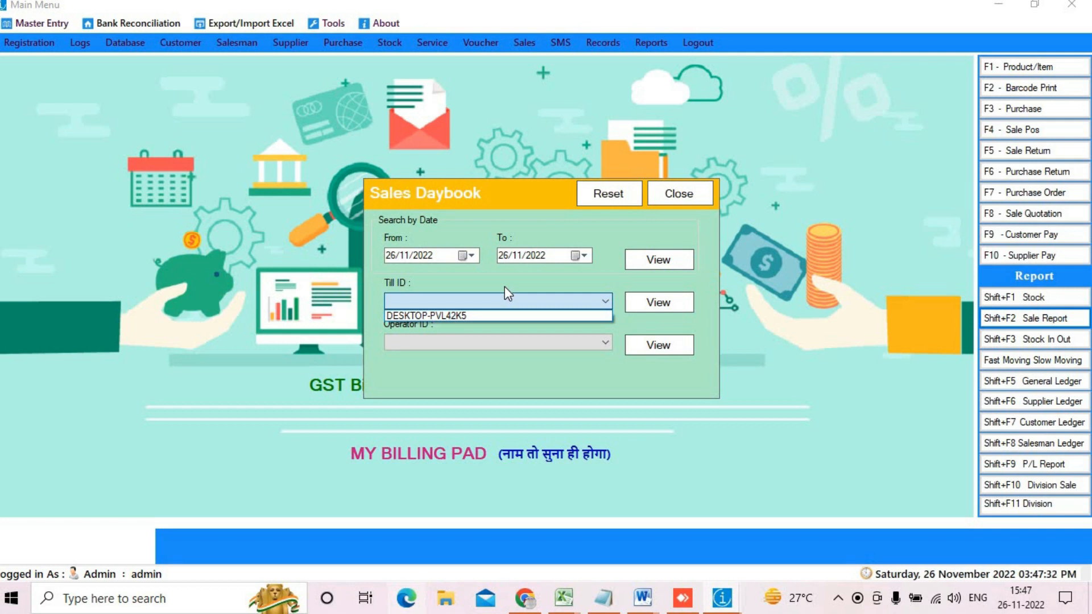
{"action": "left_click", "coordinate": [511, 315]}
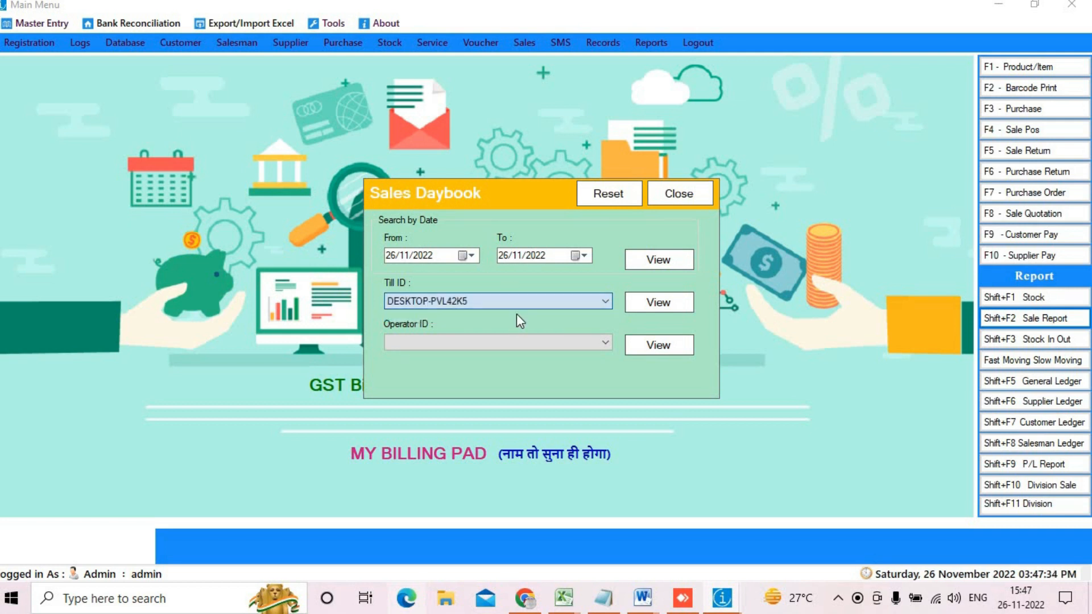
{"action": "left_click", "coordinate": [561, 346]}
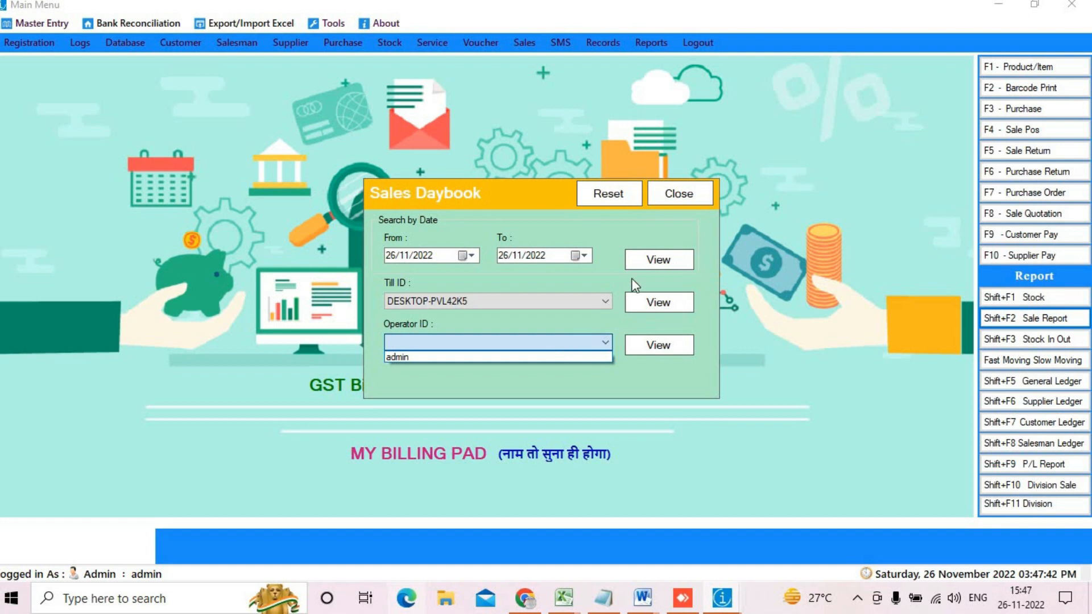
{"action": "left_click", "coordinate": [699, 192]}
{"action": "left_click", "coordinate": [700, 192]}
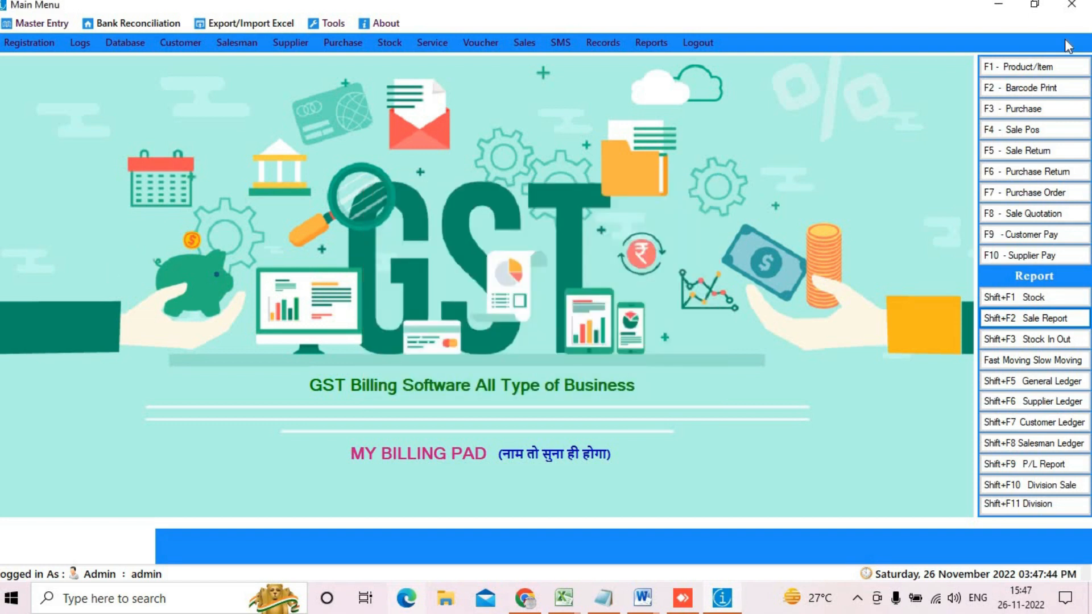
Step: Generate the Stock In Report and look through both of its pages
{"action": "left_click", "coordinate": [1055, 338]}
{"action": "left_click", "coordinate": [433, 322]}
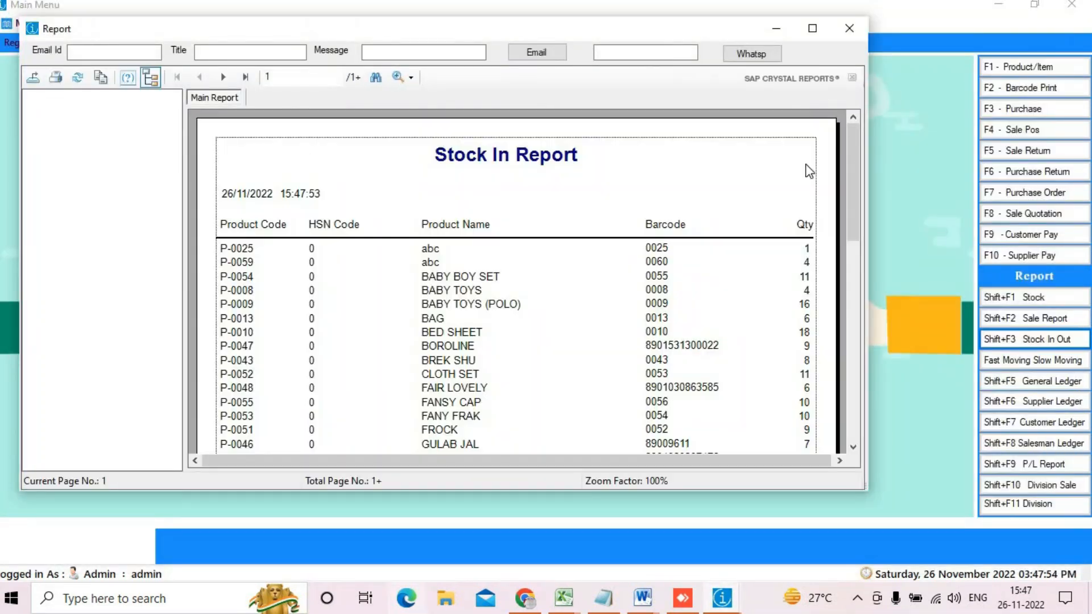
{"action": "scroll", "coordinate": [711, 165], "scroll_direction": "down", "scroll_amount": 10}
{"action": "scroll", "coordinate": [519, 219], "scroll_direction": "up", "scroll_amount": 2}
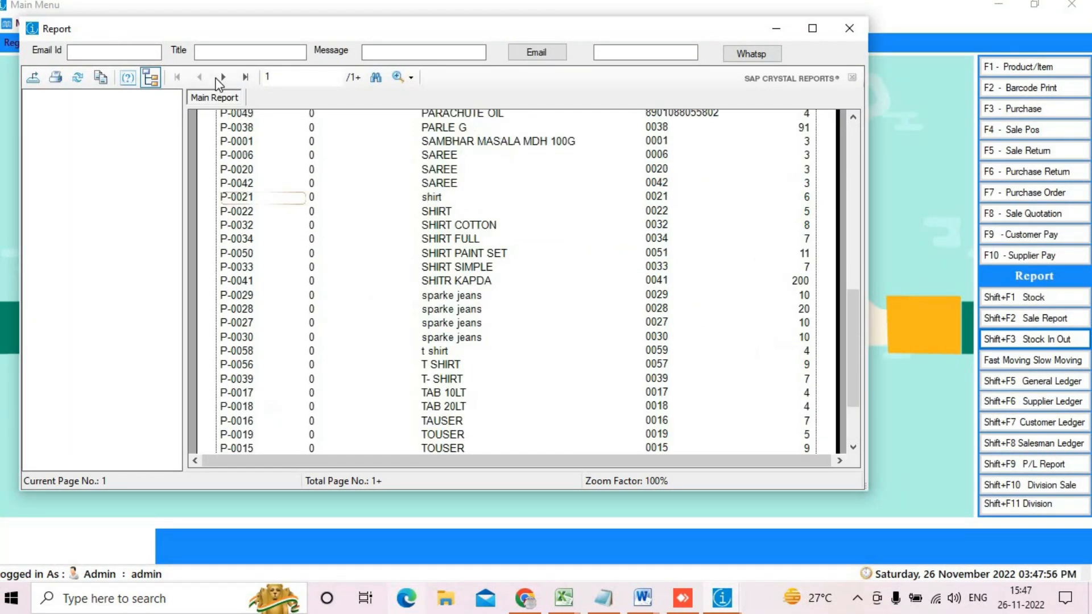
{"action": "left_click", "coordinate": [238, 78]}
{"action": "scroll", "coordinate": [714, 241], "scroll_direction": "down", "scroll_amount": 2}
{"action": "scroll", "coordinate": [705, 246], "scroll_direction": "up", "scroll_amount": 2}
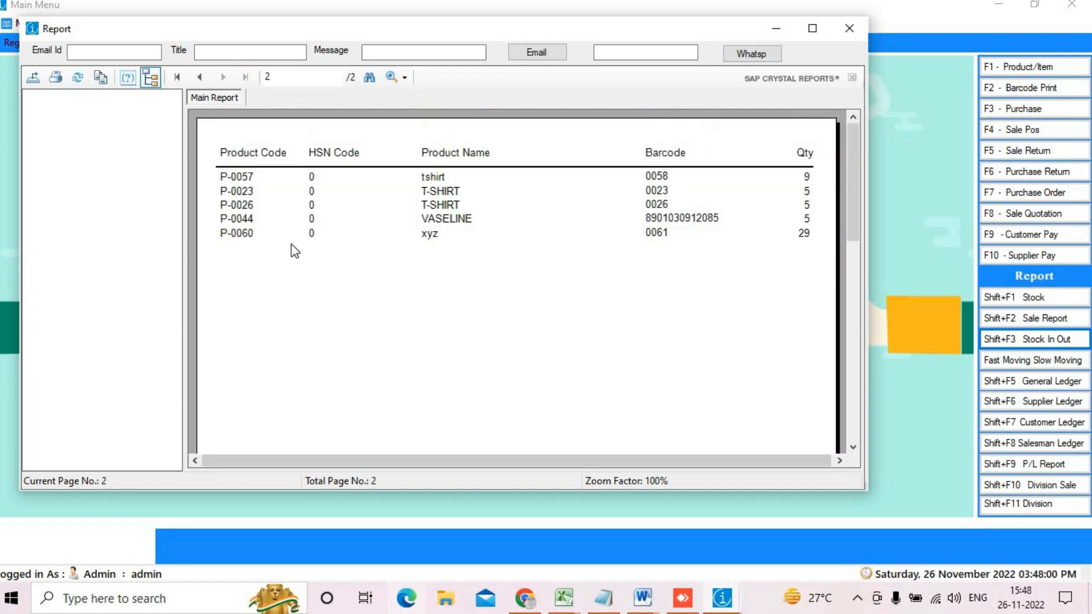
{"action": "left_click", "coordinate": [177, 77]}
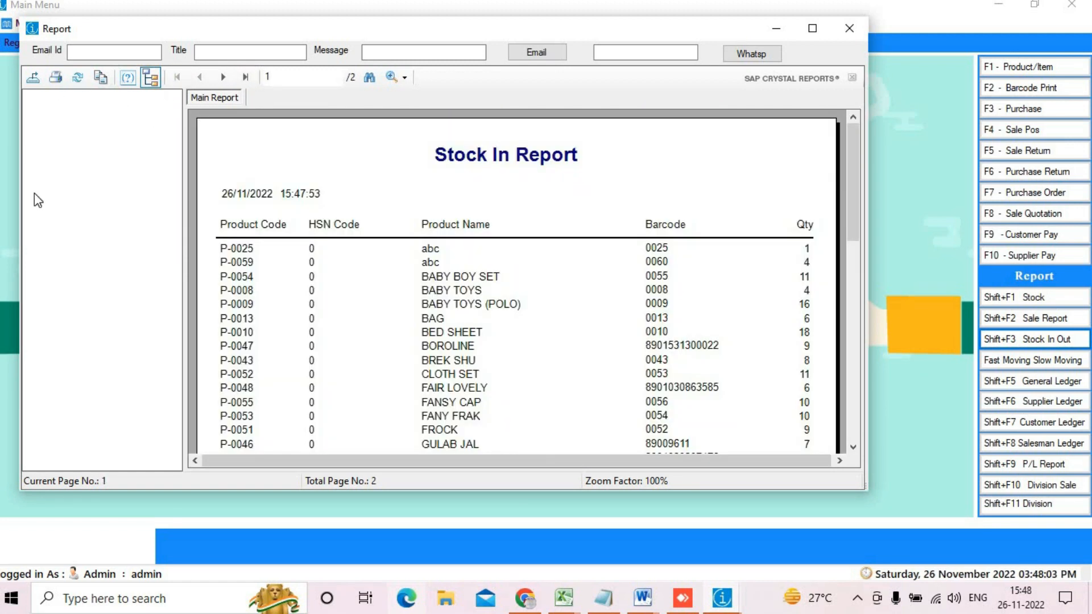
{"action": "left_click", "coordinate": [849, 28]}
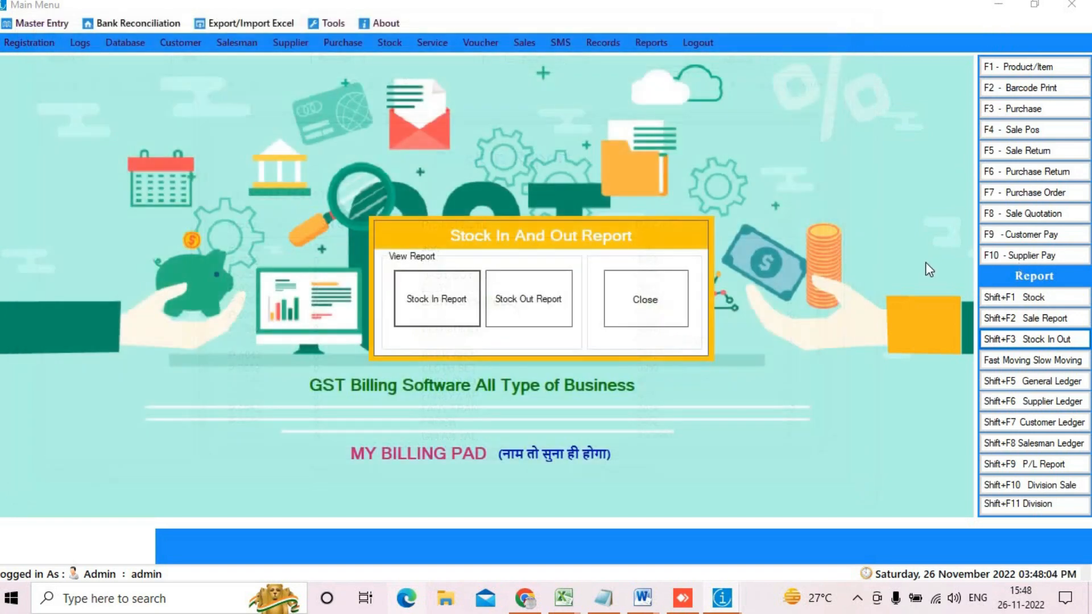
Step: View the four-product Stock Out Report, then close the stock in-and-out dialog
{"action": "left_click", "coordinate": [554, 300]}
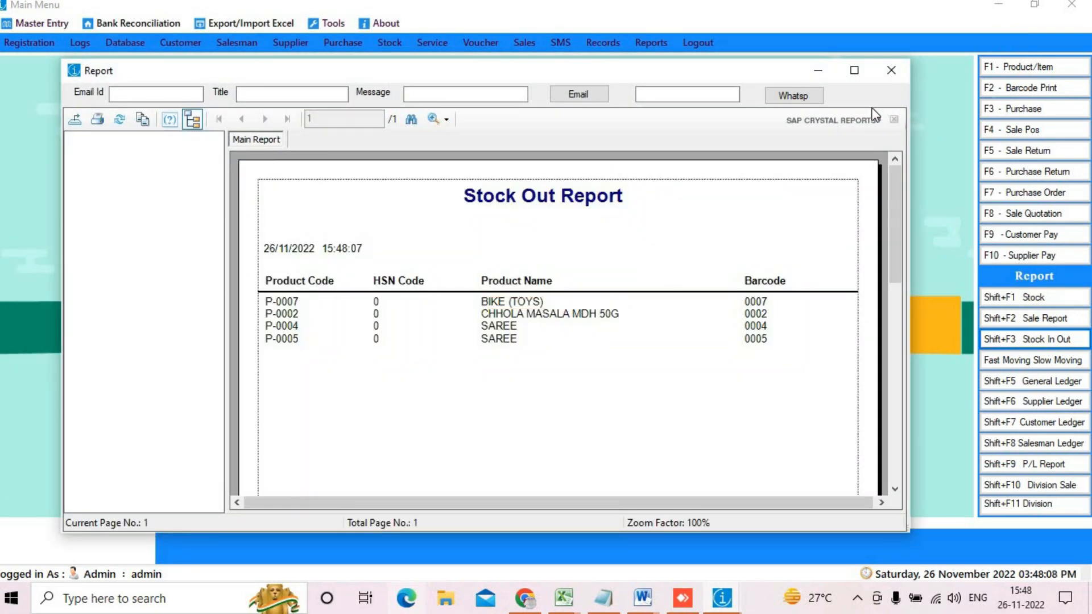
{"action": "left_click", "coordinate": [891, 71]}
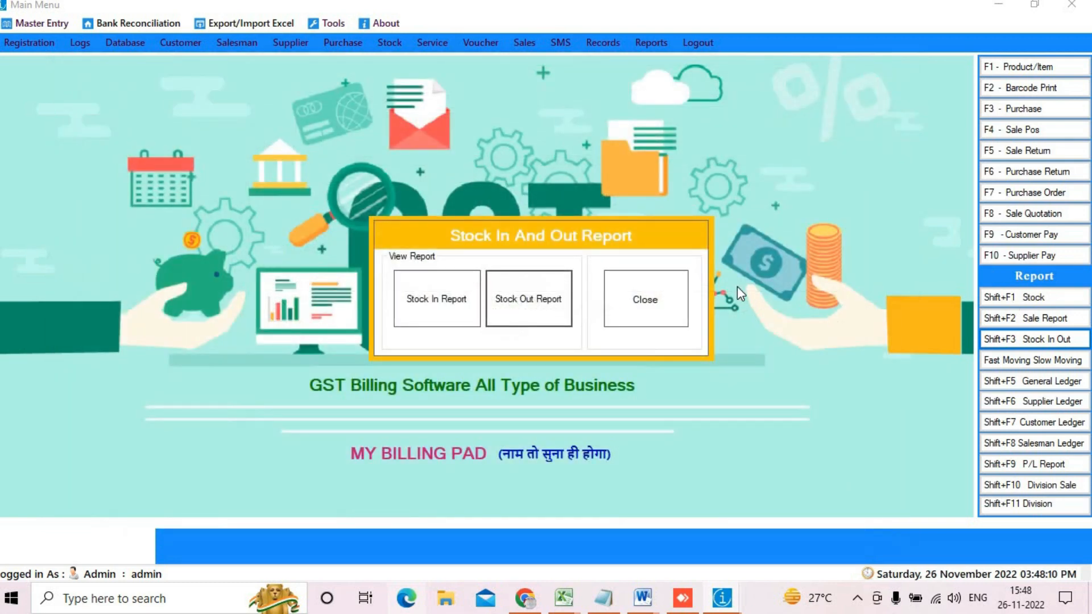
{"action": "left_click", "coordinate": [671, 304]}
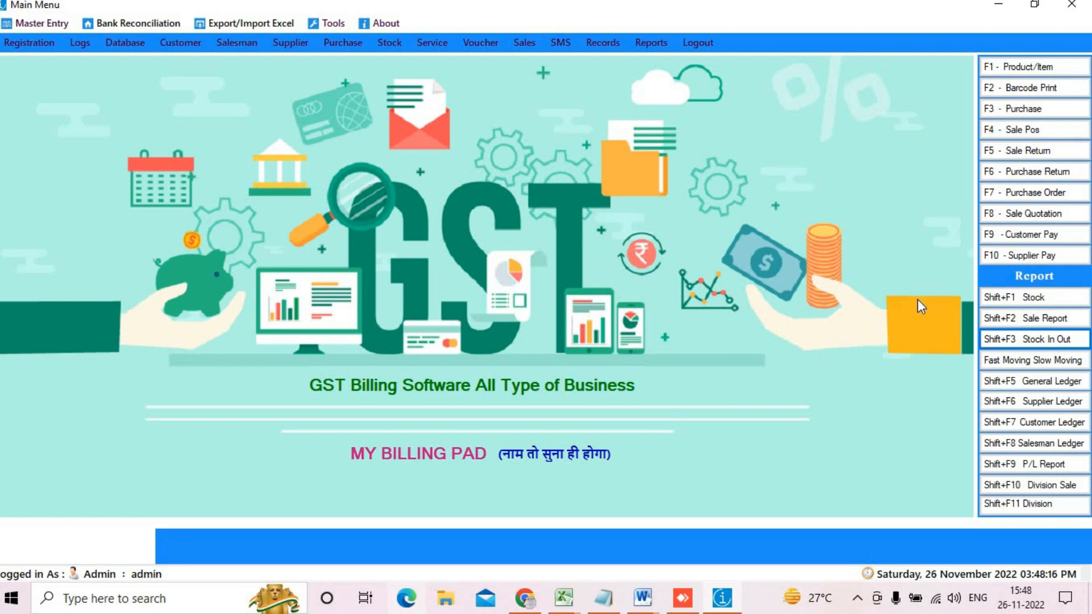
Step: Generate and review the eight-item Best Selling Items report for 26/11/2022
{"action": "left_click", "coordinate": [1021, 360]}
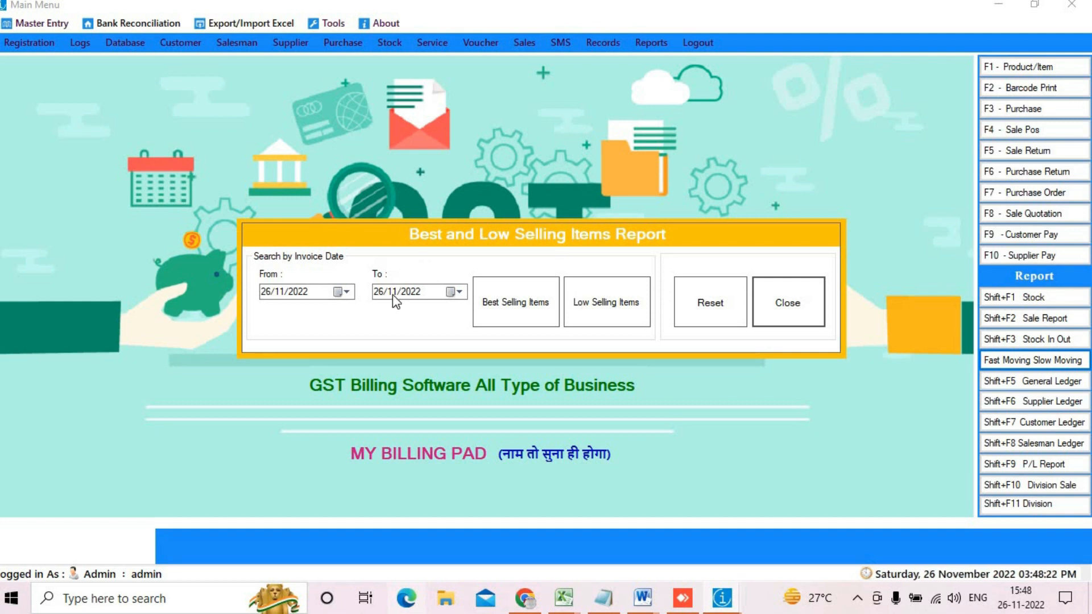
{"action": "left_click", "coordinate": [534, 304]}
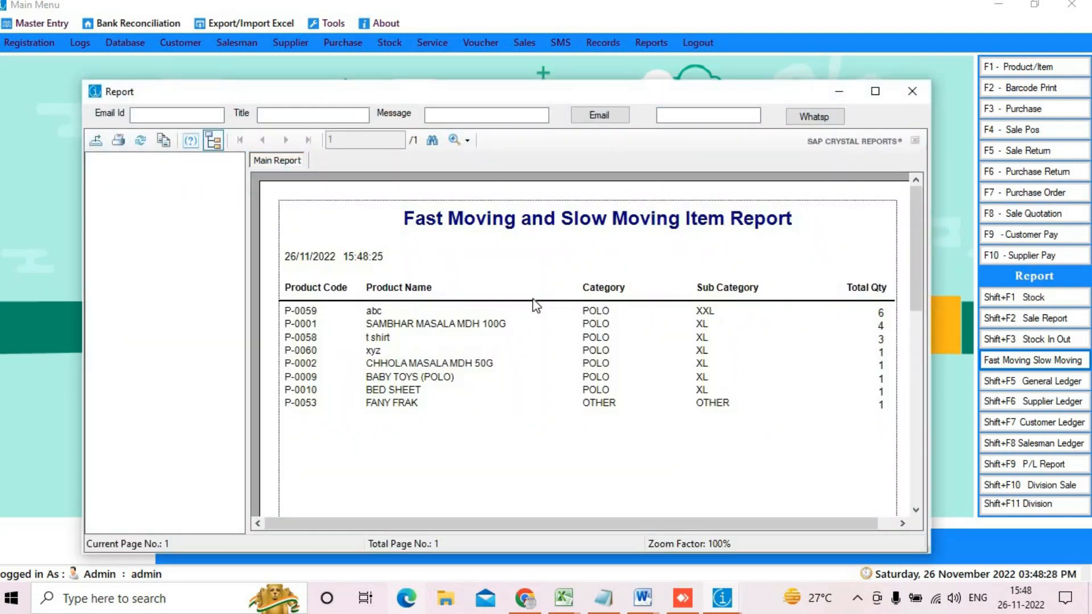
{"action": "left_click", "coordinate": [730, 379]}
{"action": "scroll", "coordinate": [741, 390], "scroll_direction": "down", "scroll_amount": 3}
{"action": "scroll", "coordinate": [742, 390], "scroll_direction": "up", "scroll_amount": 3}
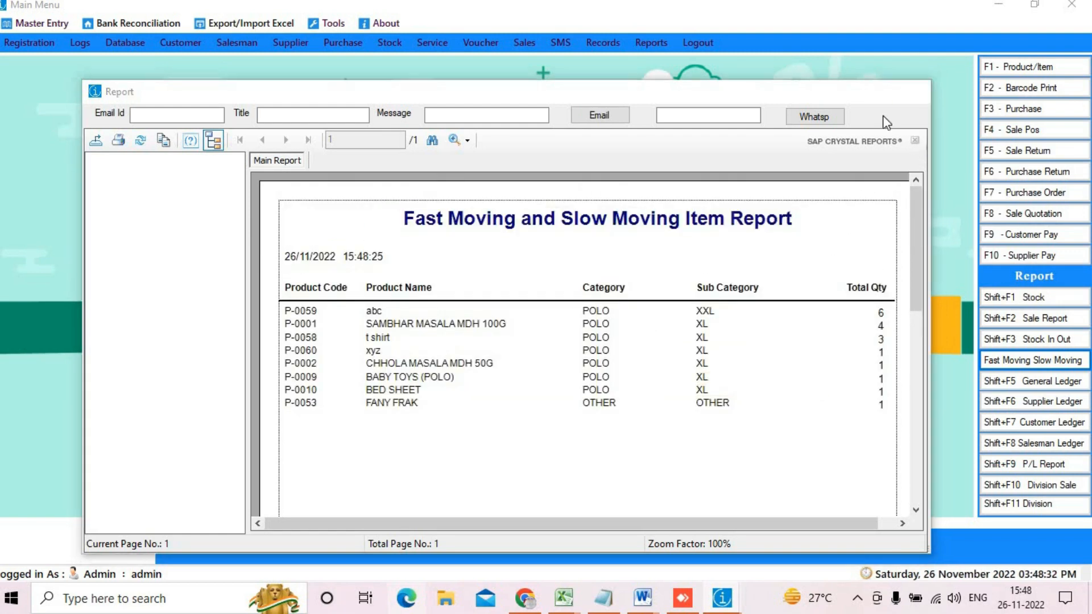
{"action": "left_click", "coordinate": [912, 91]}
Step: View the Low Selling Items report, then close the fast/slow moving dialog
{"action": "left_click", "coordinate": [587, 300]}
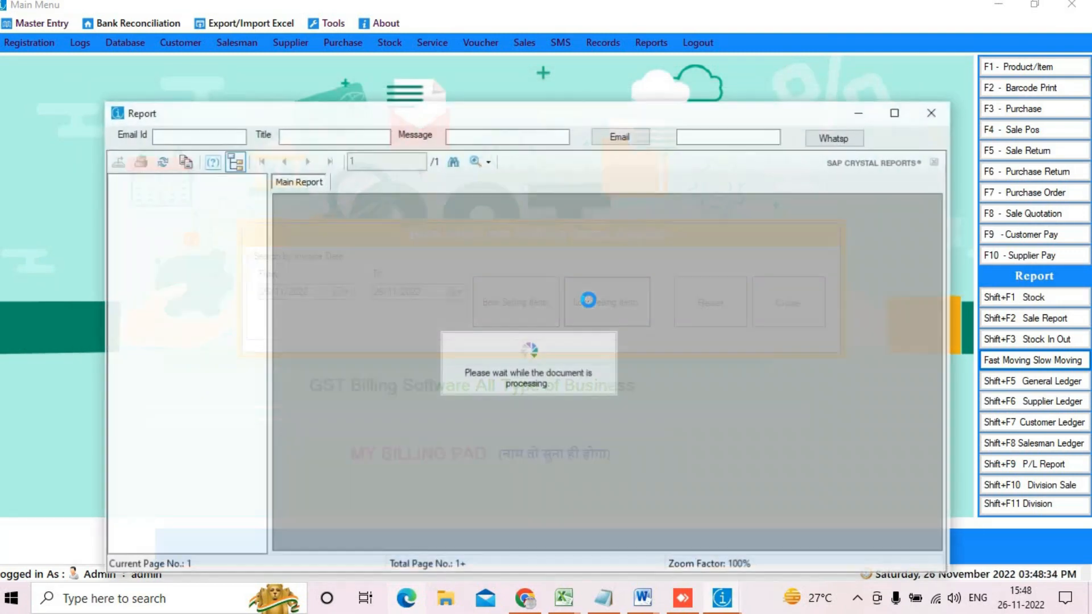
{"action": "left_click", "coordinate": [933, 112]}
{"action": "left_click", "coordinate": [785, 303]}
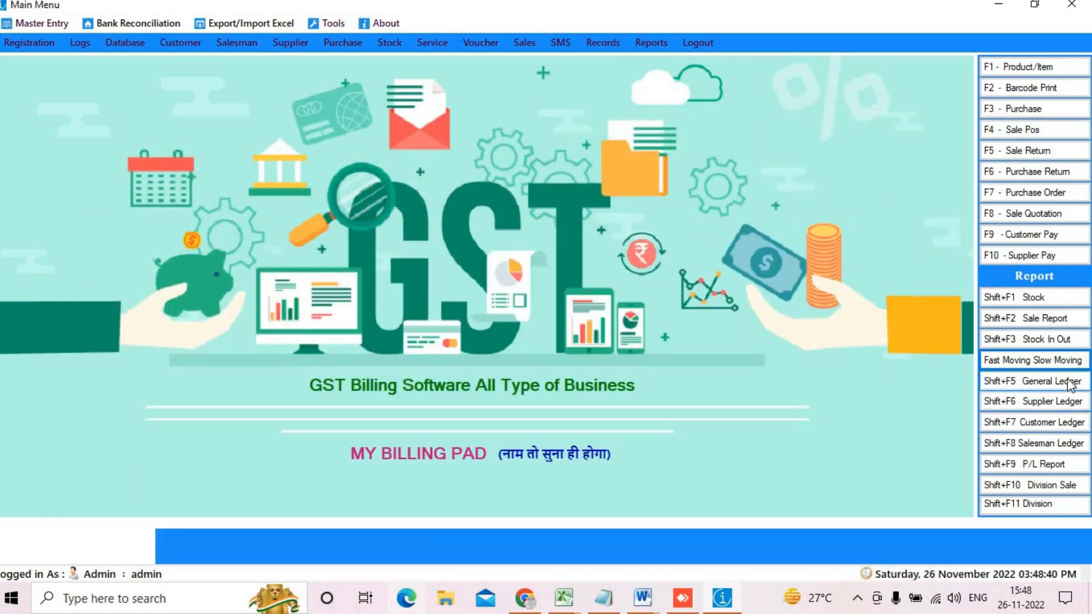
Step: Generate the 26/11/2022 General Daybook of sales, payments, purchases and returns, enlarge it, then close it
{"action": "left_click", "coordinate": [1069, 380]}
{"action": "left_click", "coordinate": [503, 302]}
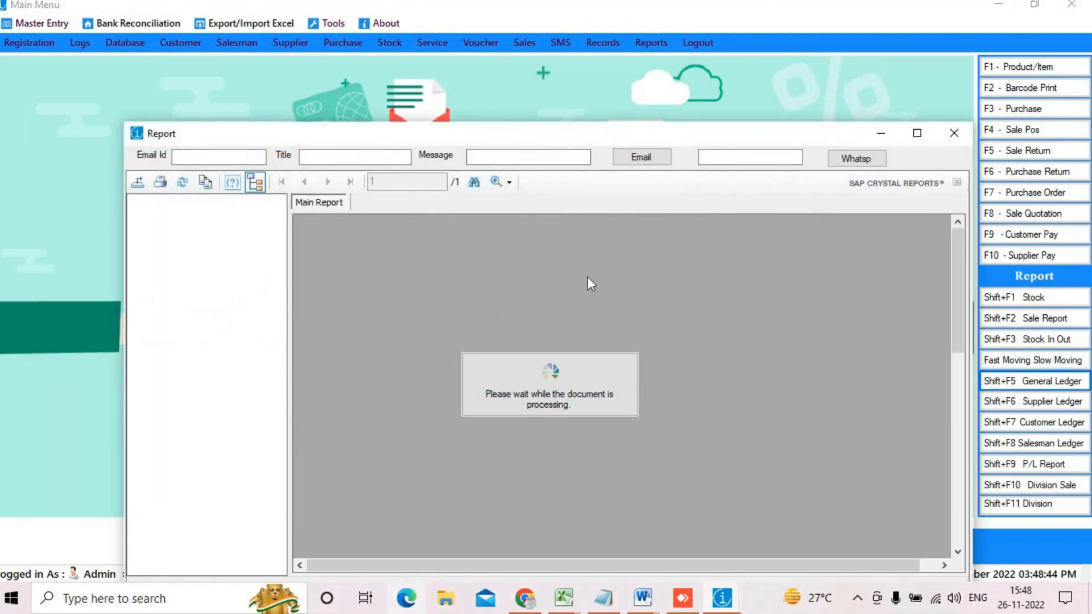
{"action": "scroll", "coordinate": [604, 284], "scroll_direction": "down", "scroll_amount": 10}
{"action": "scroll", "coordinate": [804, 368], "scroll_direction": "up", "scroll_amount": 10}
{"action": "scroll", "coordinate": [804, 367], "scroll_direction": "down", "scroll_amount": 3}
{"action": "scroll", "coordinate": [804, 370], "scroll_direction": "down", "scroll_amount": 10}
{"action": "scroll", "coordinate": [804, 370], "scroll_direction": "up", "scroll_amount": 10}
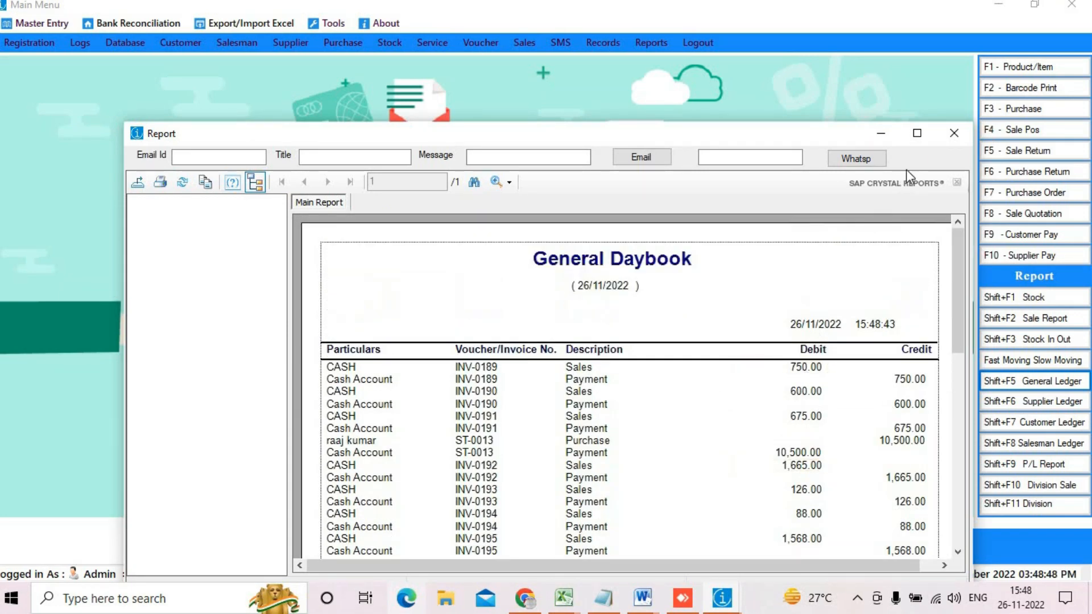
{"action": "double_click", "coordinate": [829, 124]}
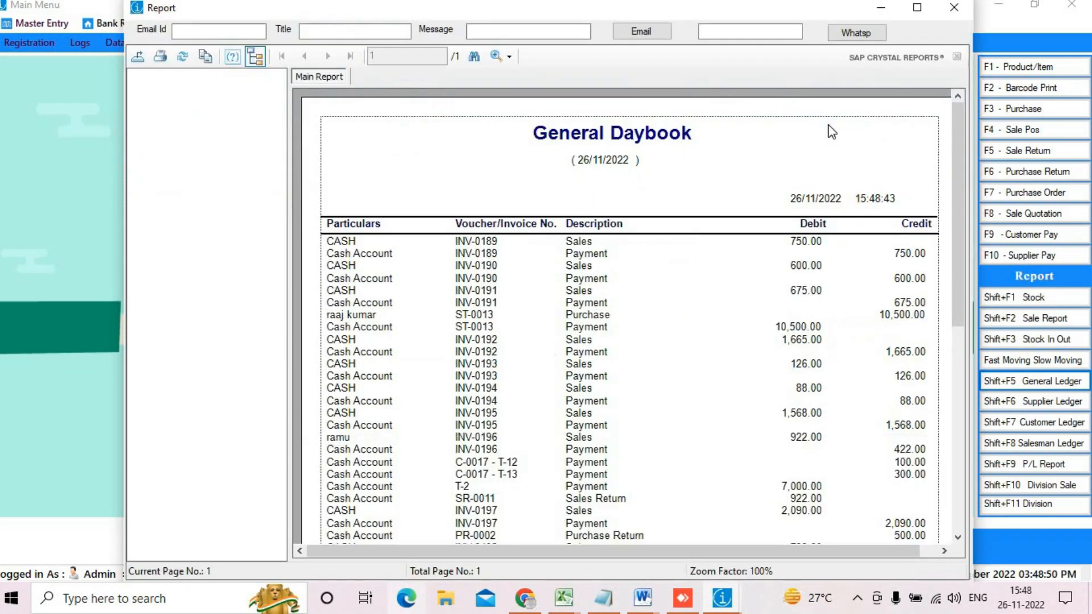
{"action": "left_click", "coordinate": [961, 7]}
{"action": "left_click", "coordinate": [684, 325]}
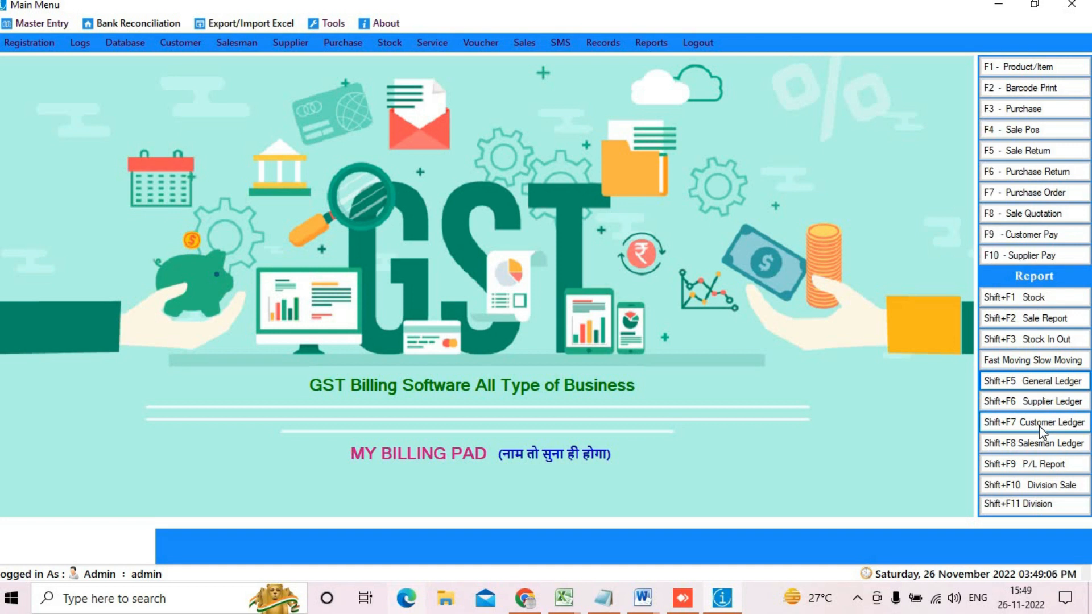
Step: Calculate 26/11/2022 profit and loss, showing 2687.1 profit on 8561.26 sales, then close it
{"action": "left_click", "coordinate": [1036, 467]}
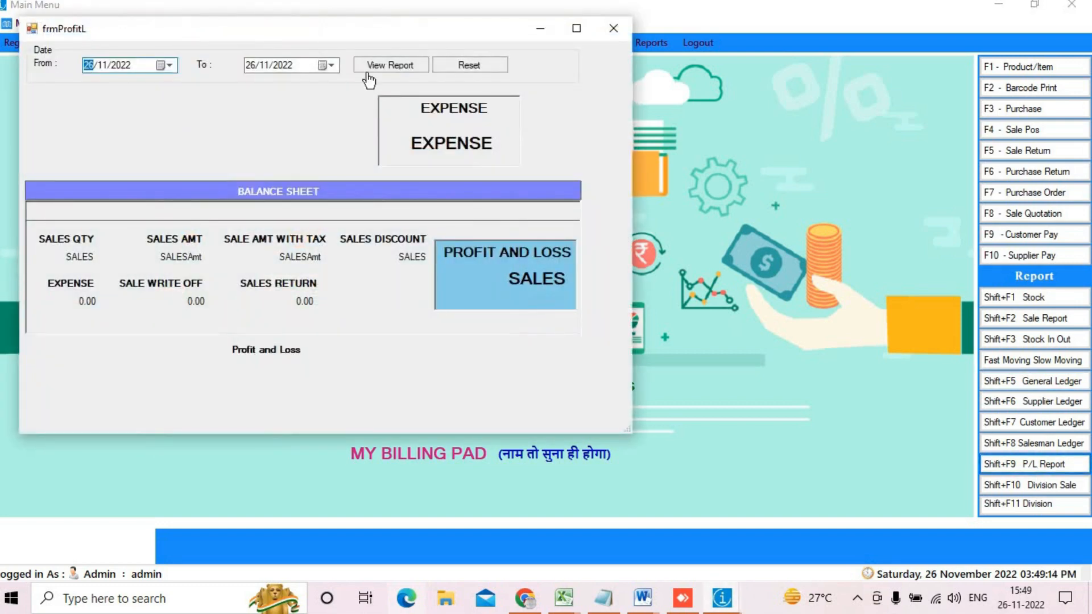
{"action": "left_click", "coordinate": [392, 66]}
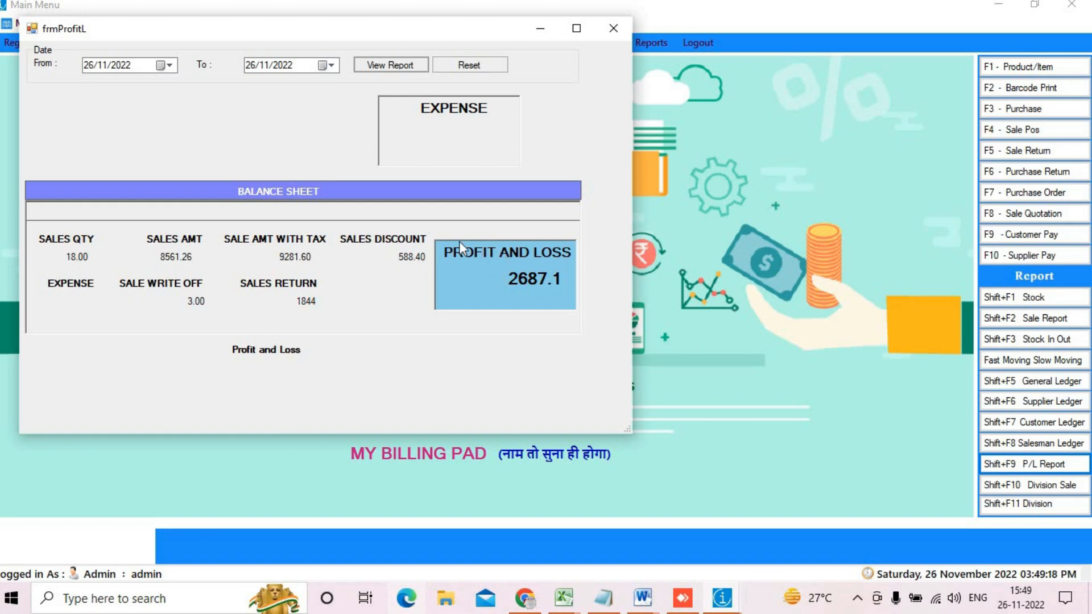
{"action": "left_click", "coordinate": [613, 28]}
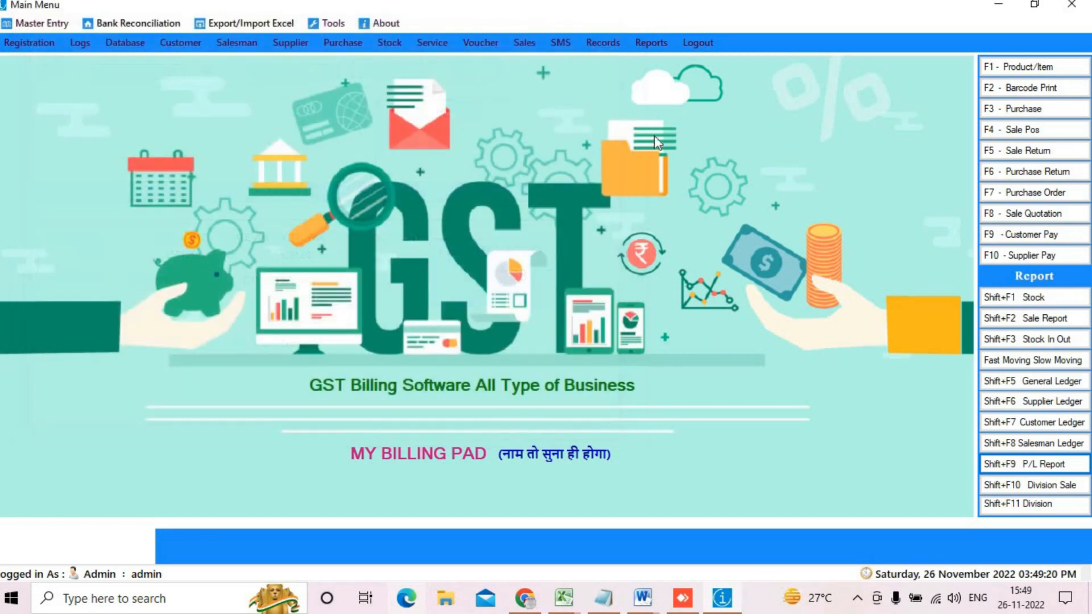
Step: Run the 01/11/2022–26/11/2022 division-wise sale report, noting FOODING's 1.92 rate and 57 bills
{"action": "left_click", "coordinate": [1073, 486]}
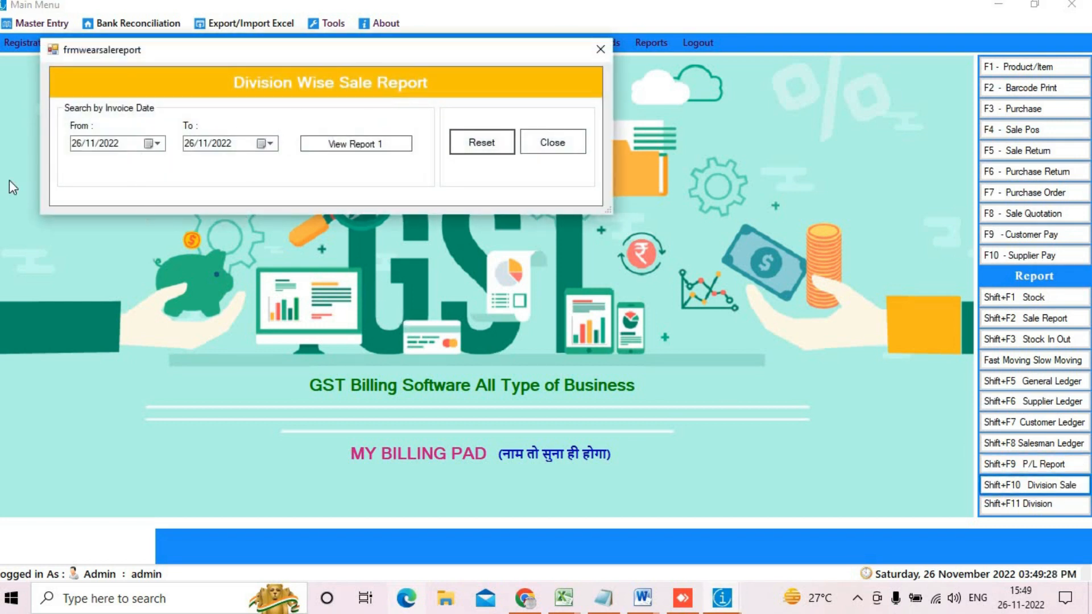
{"action": "left_click", "coordinate": [153, 143]}
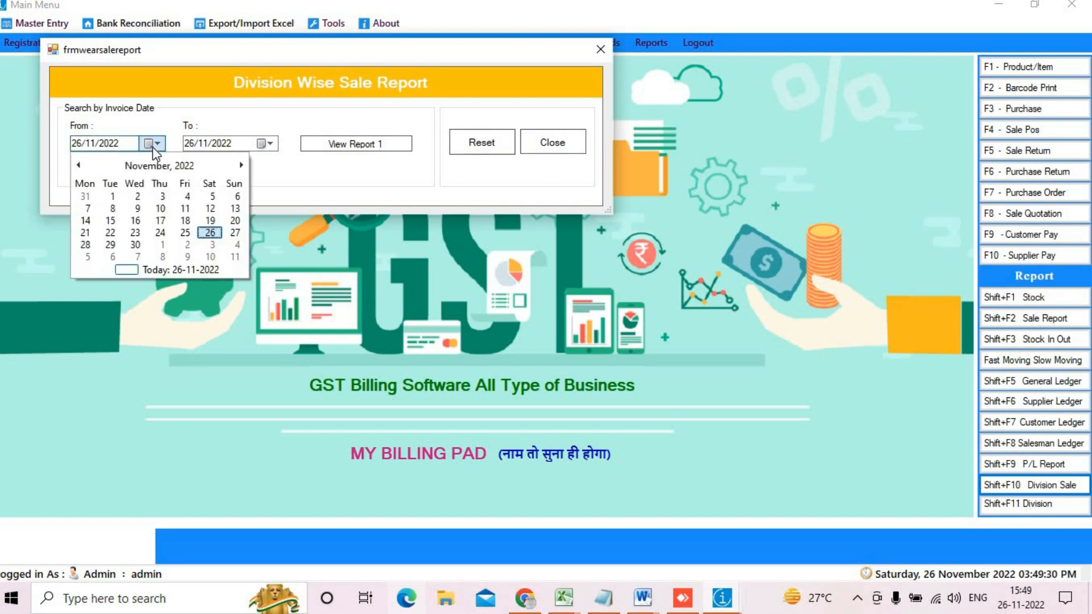
{"action": "left_click", "coordinate": [119, 201]}
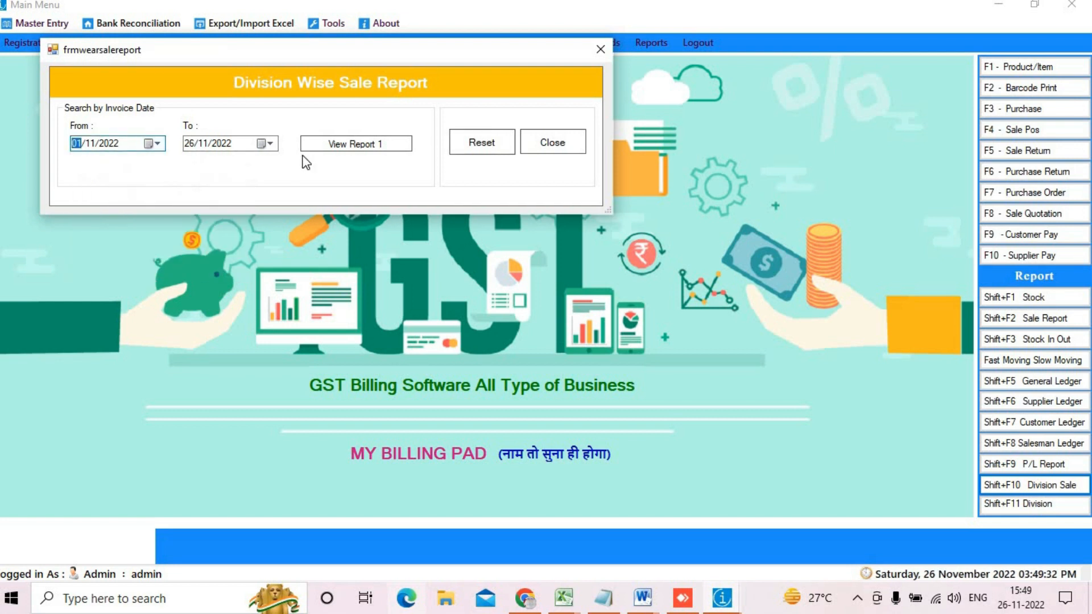
{"action": "left_click", "coordinate": [360, 149]}
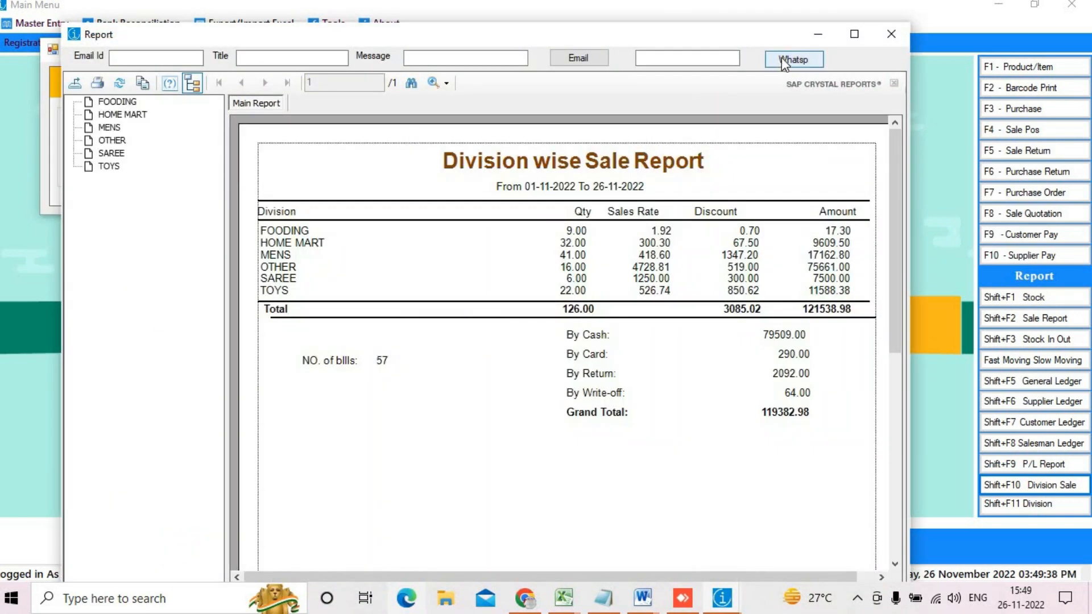
{"action": "left_click", "coordinate": [854, 34]}
{"action": "left_click", "coordinate": [332, 205]}
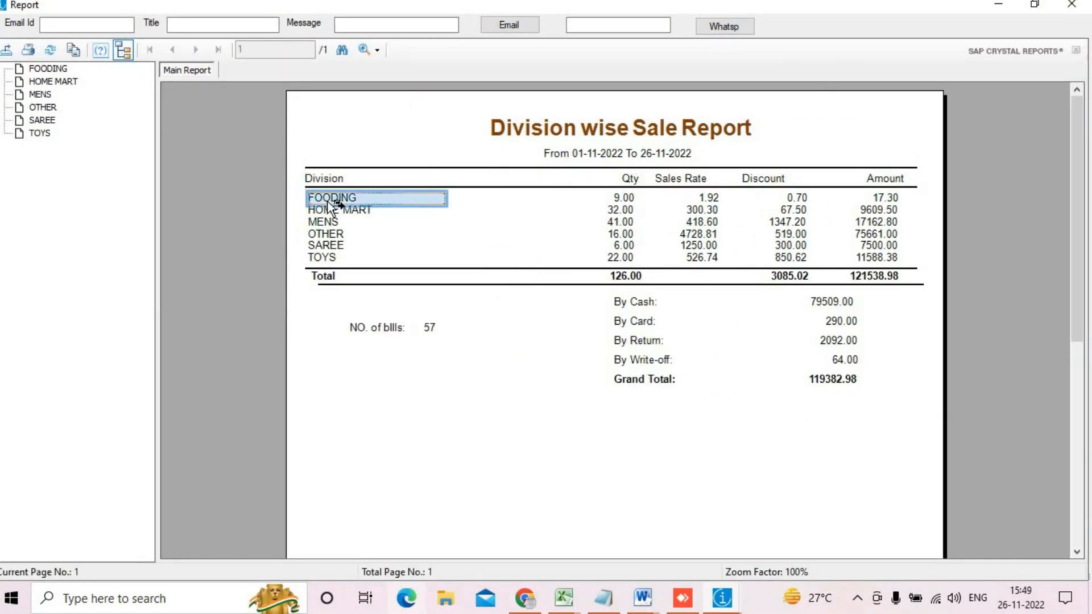
{"action": "left_click", "coordinate": [704, 202]}
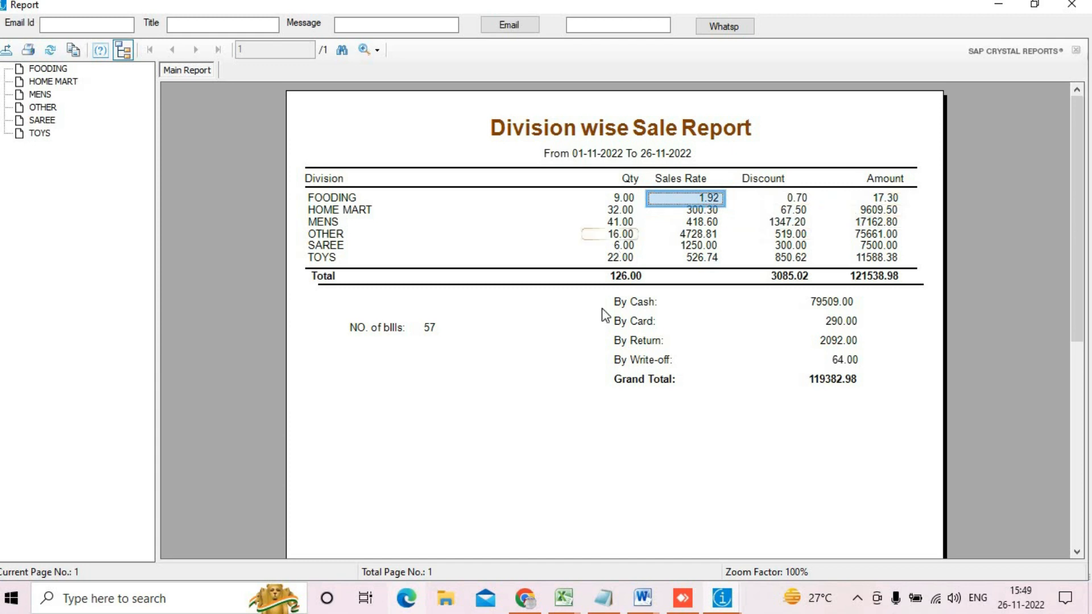
{"action": "left_click", "coordinate": [456, 329]}
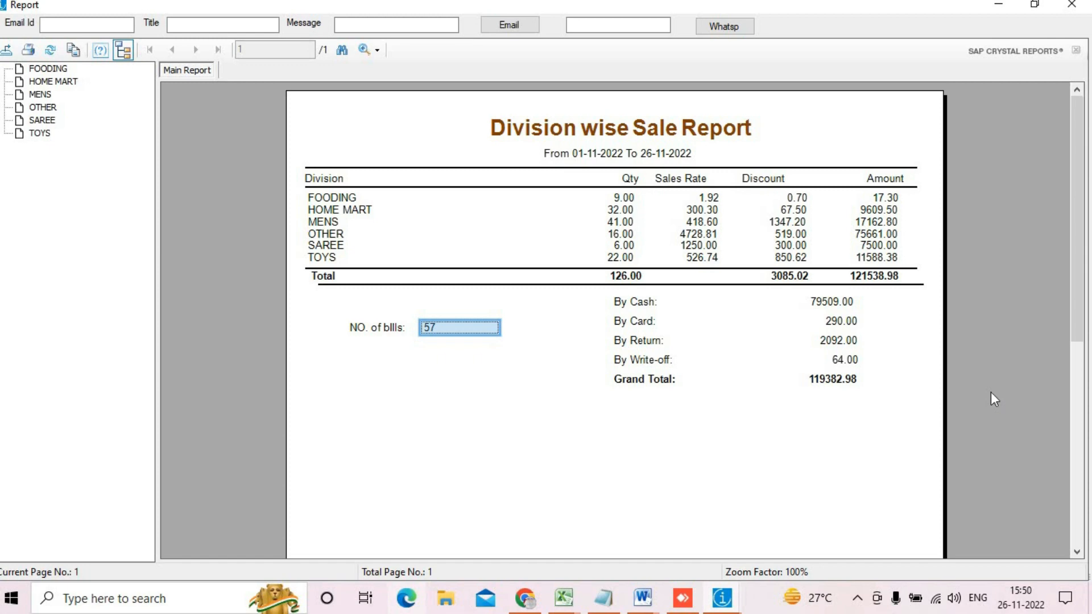
{"action": "left_click", "coordinate": [1071, 4]}
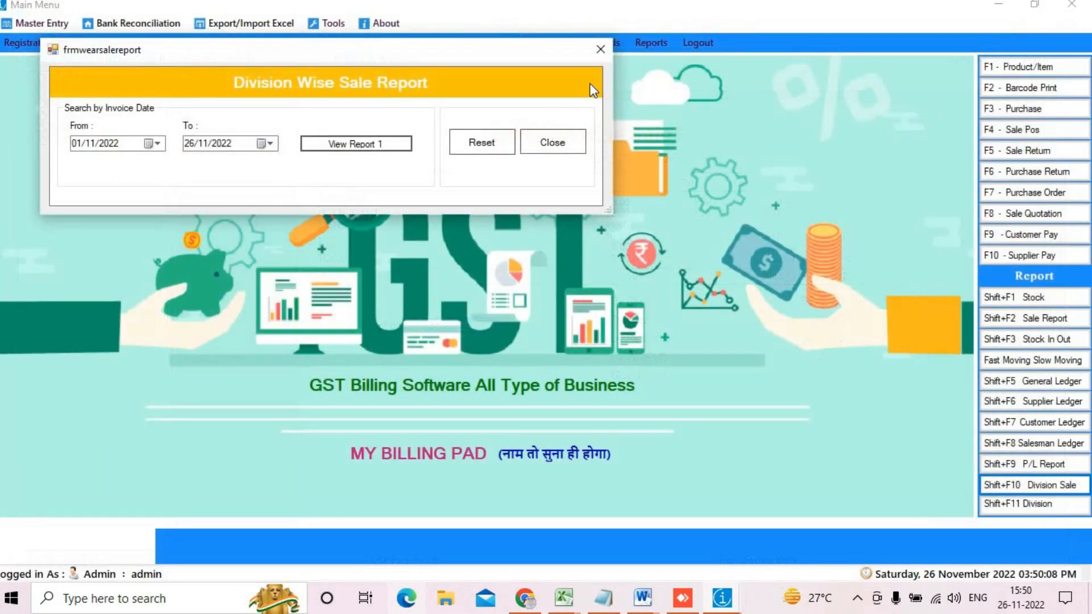
Step: Close the division-wise dialog, briefly open the wear-wise purchase report, and reach Sales Report options
{"action": "left_click", "coordinate": [549, 142]}
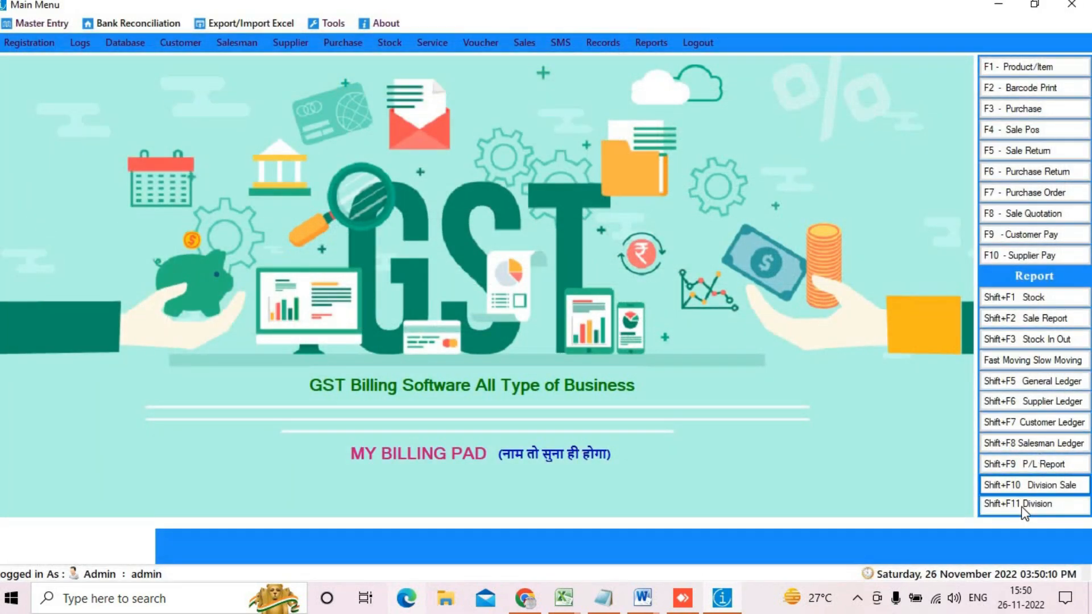
{"action": "left_click", "coordinate": [1021, 506]}
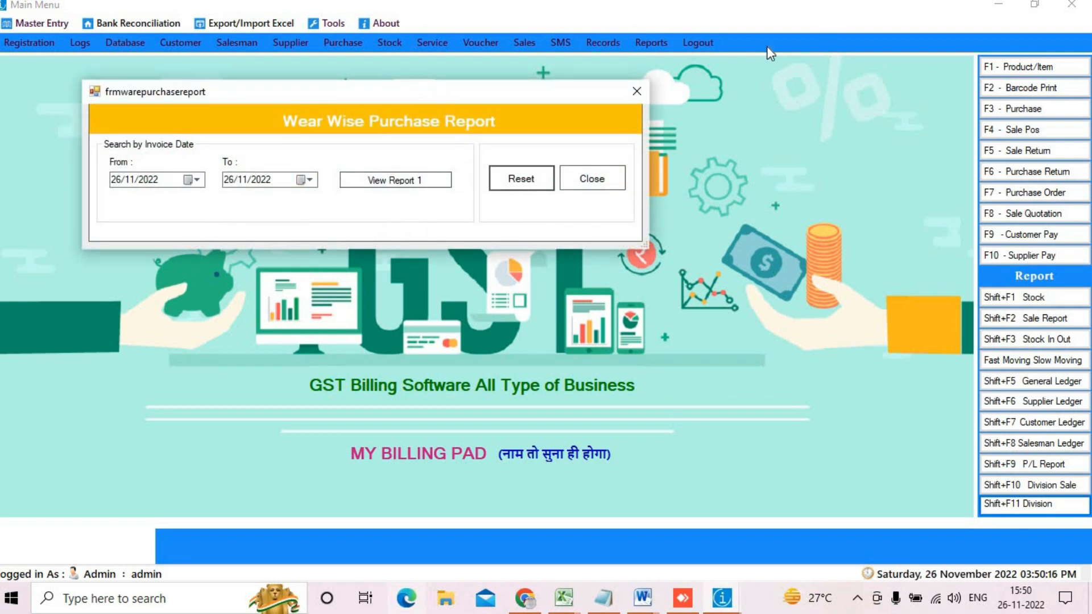
{"action": "left_click", "coordinate": [637, 92]}
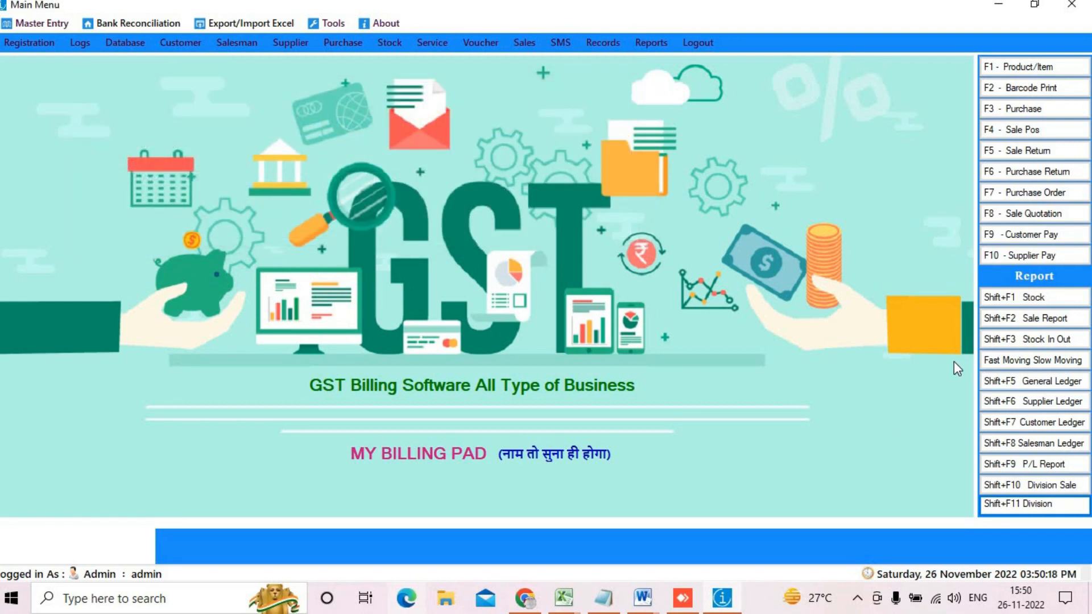
{"action": "left_click", "coordinate": [653, 45]}
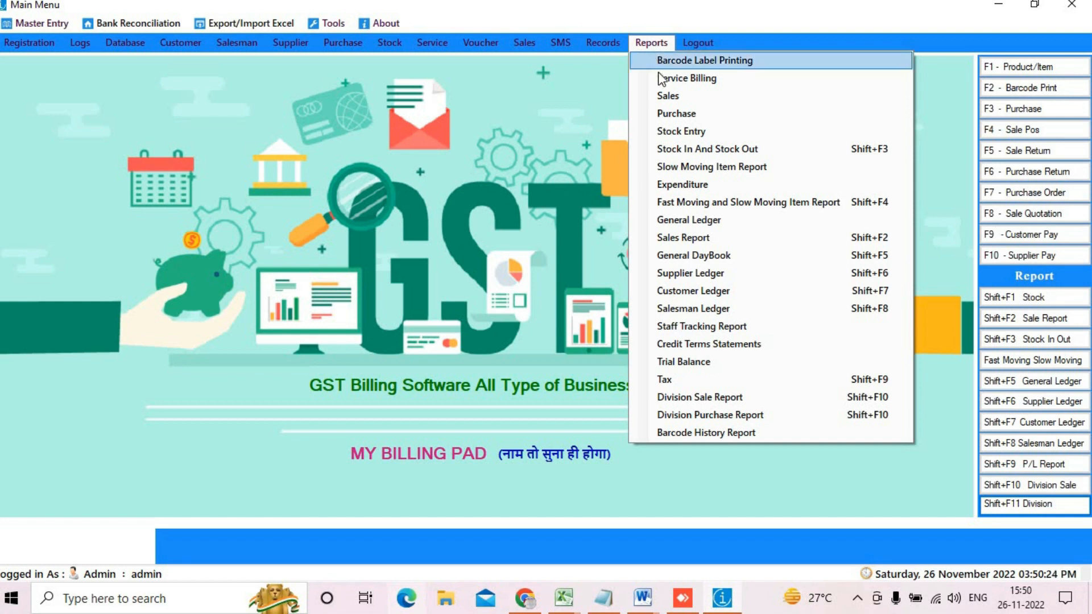
{"action": "left_click", "coordinate": [701, 96]}
Step: Generate the 26/11/2022 sales report full screen, checking INV-0189's 250.00 and INV-0190's 100.00 margins
{"action": "left_click", "coordinate": [620, 292]}
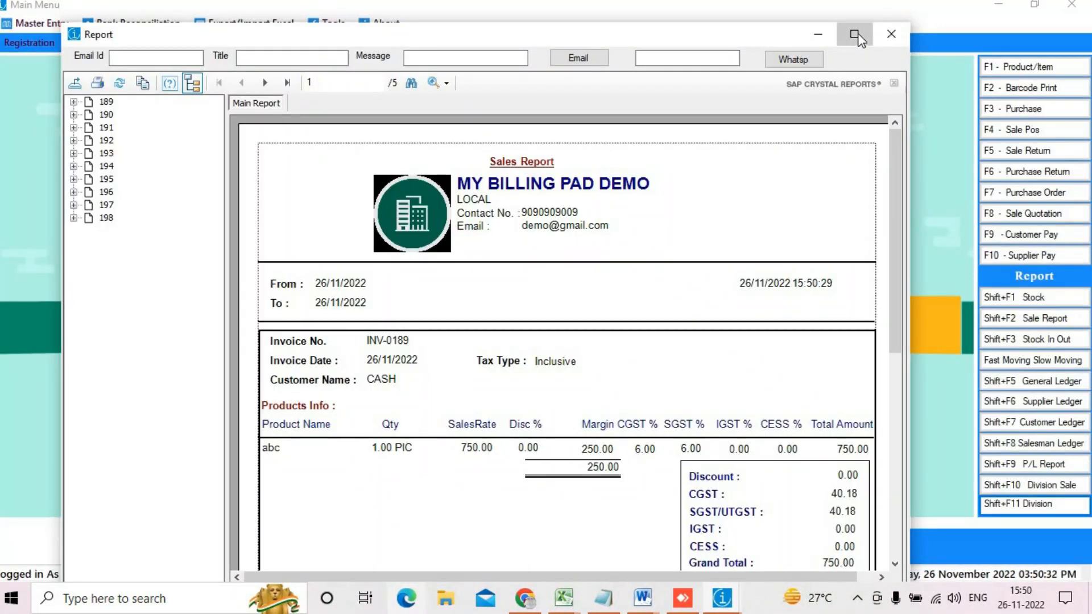
{"action": "left_click", "coordinate": [854, 35]}
{"action": "scroll", "coordinate": [648, 278], "scroll_direction": "down", "scroll_amount": 2}
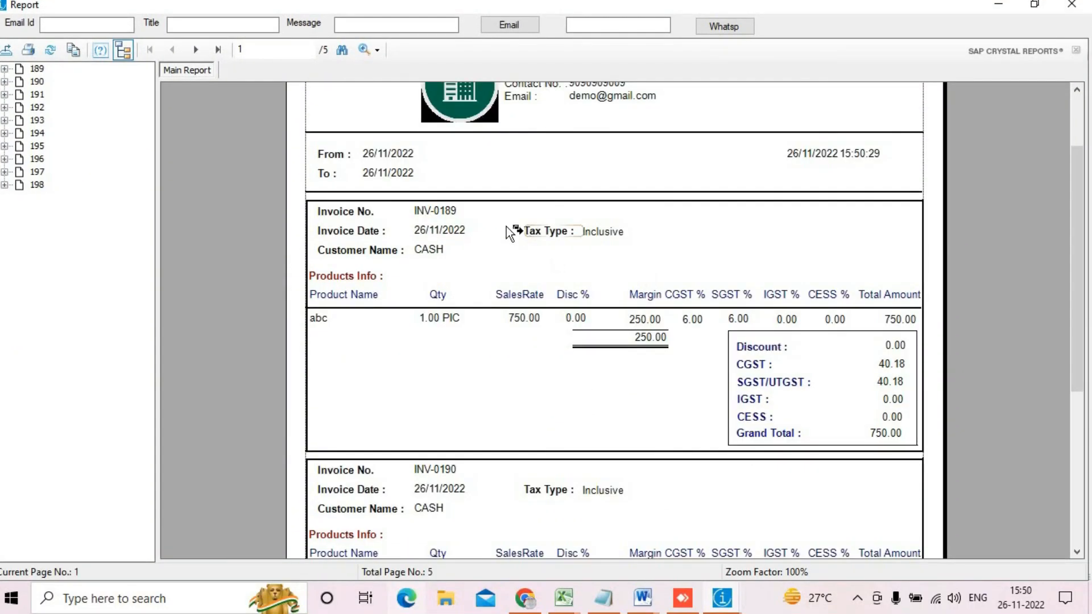
{"action": "left_click", "coordinate": [455, 217]}
{"action": "left_click", "coordinate": [626, 340]}
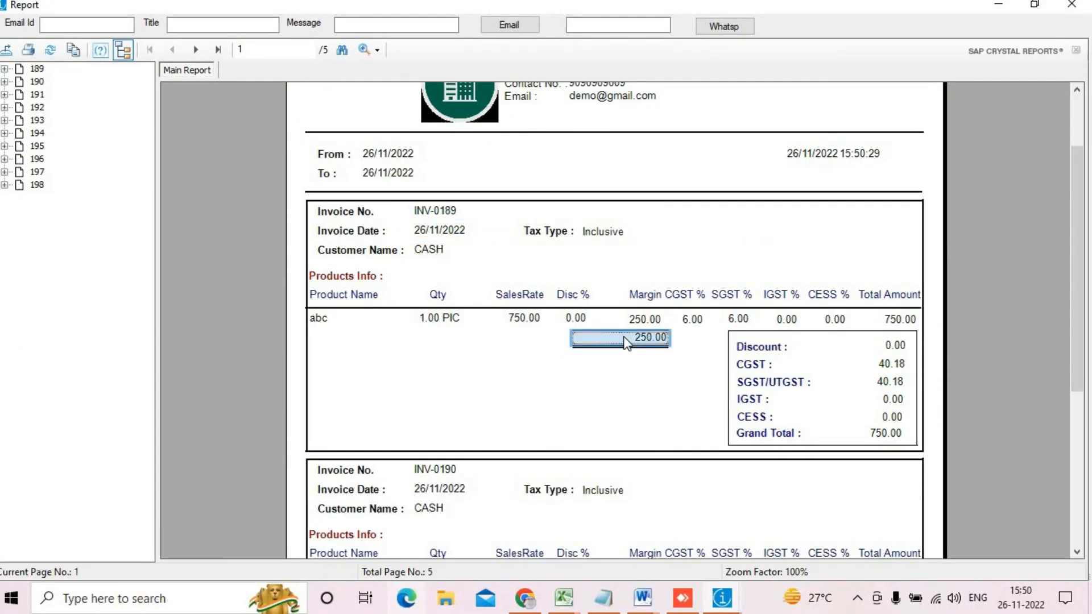
{"action": "scroll", "coordinate": [625, 341], "scroll_direction": "down", "scroll_amount": 5}
{"action": "left_click", "coordinate": [647, 304]}
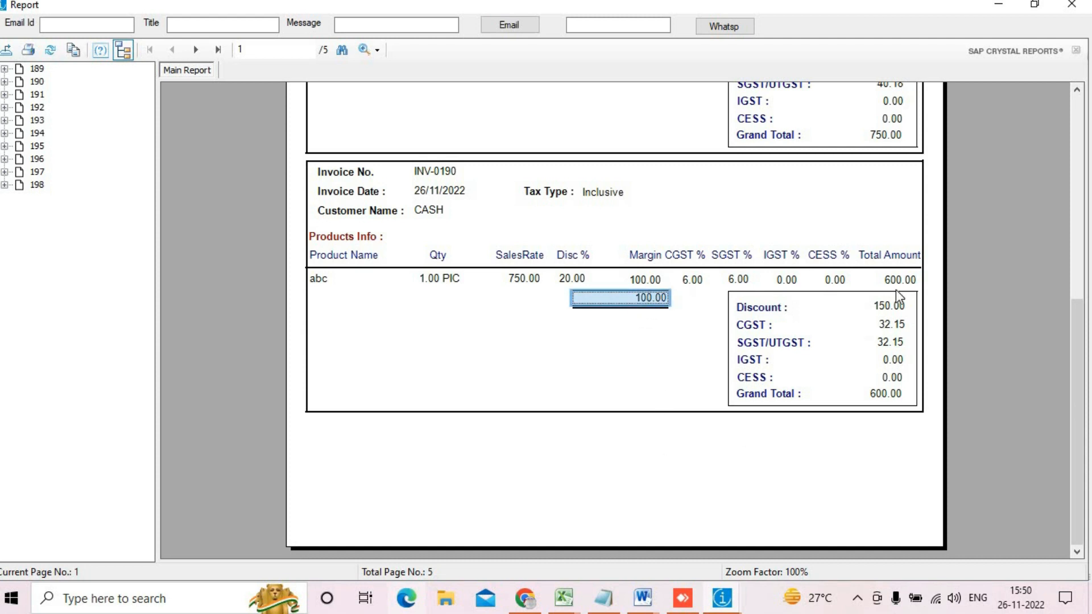
Step: On the next page, check INV-0191's 175.00 and INV-0192's 615.00 margins, then close the report
{"action": "left_click", "coordinate": [196, 49]}
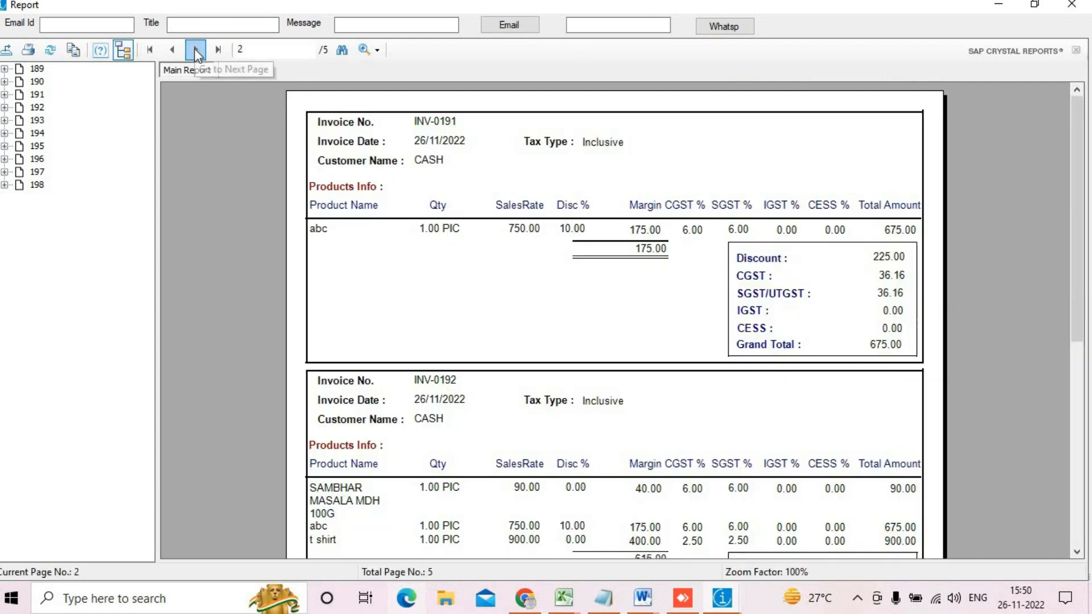
{"action": "left_click", "coordinate": [641, 247]}
{"action": "scroll", "coordinate": [578, 426], "scroll_direction": "down", "scroll_amount": 5}
{"action": "left_click", "coordinate": [639, 172]}
{"action": "left_click", "coordinate": [651, 182]}
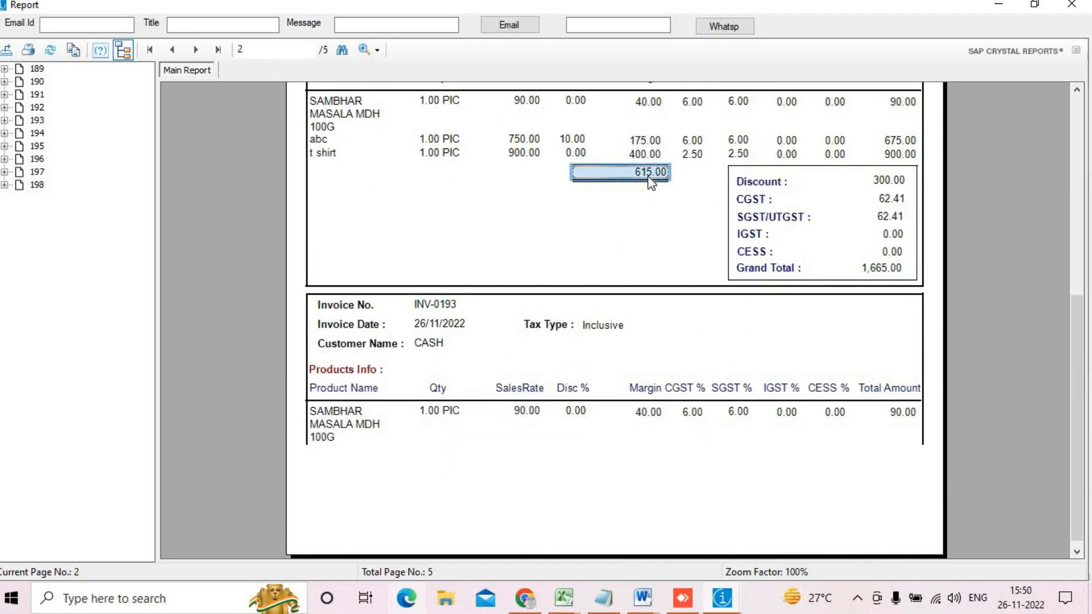
{"action": "scroll", "coordinate": [648, 193], "scroll_direction": "down", "scroll_amount": 1}
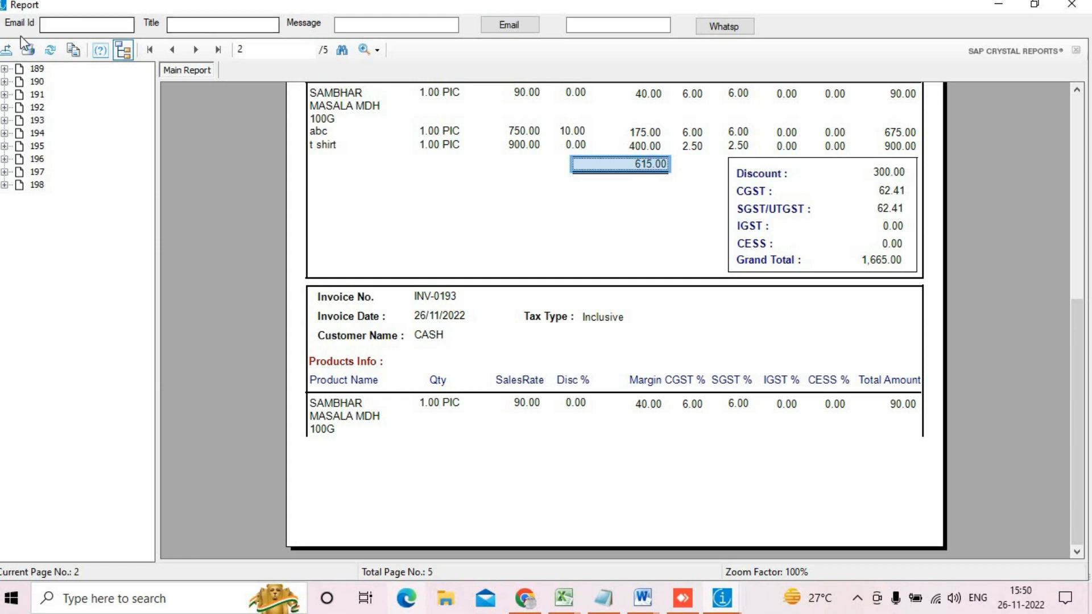
{"action": "left_click", "coordinate": [1072, 5]}
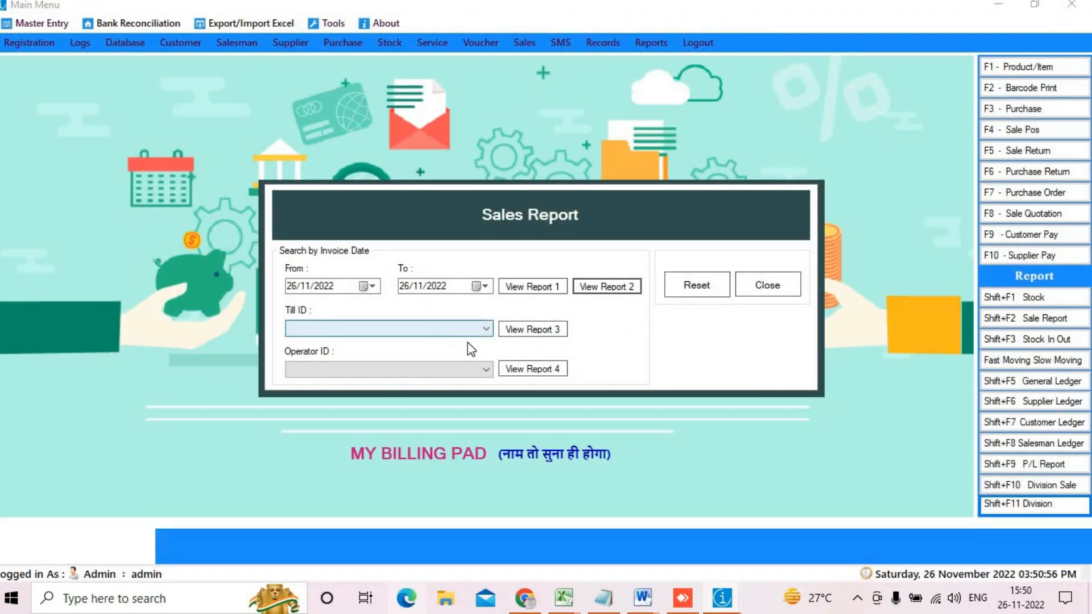
Step: Close the Sales Report options dialog, leaving the main menu with its GST banner
{"action": "left_click", "coordinate": [783, 286]}
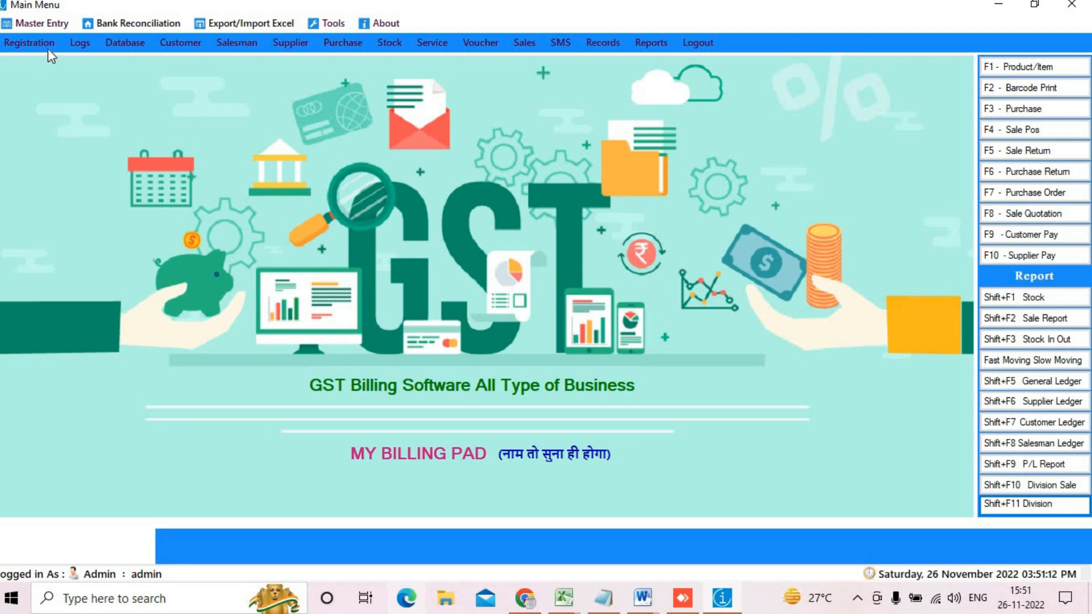
Step: Log out of the application, declining the database backup
{"action": "left_click", "coordinate": [698, 43]}
{"action": "left_click", "coordinate": [570, 354]}
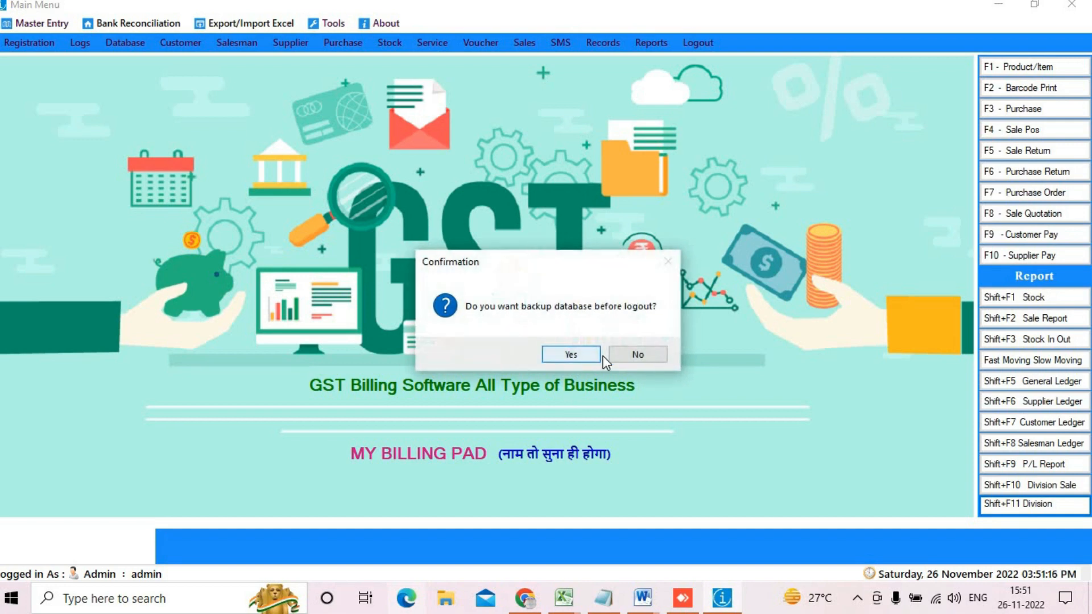
{"action": "left_click", "coordinate": [637, 355]}
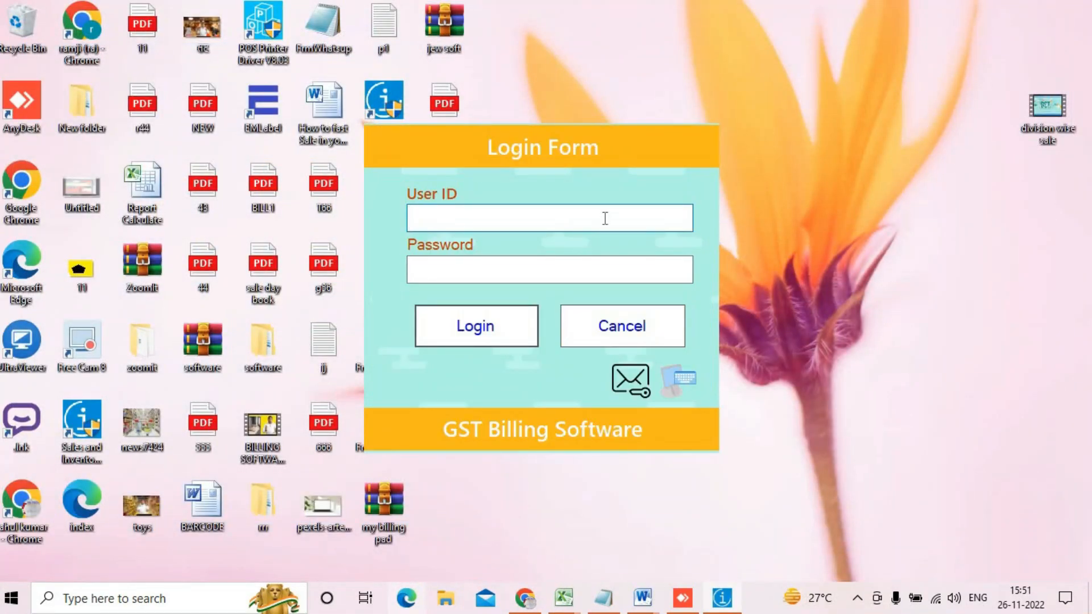
Step: Log in with the sales person's user ID and password, then maximize the main window
{"action": "type", "text": "rahul"}
{"action": "key", "text": "Tab"}
{"action": "type", "text": "1234"}
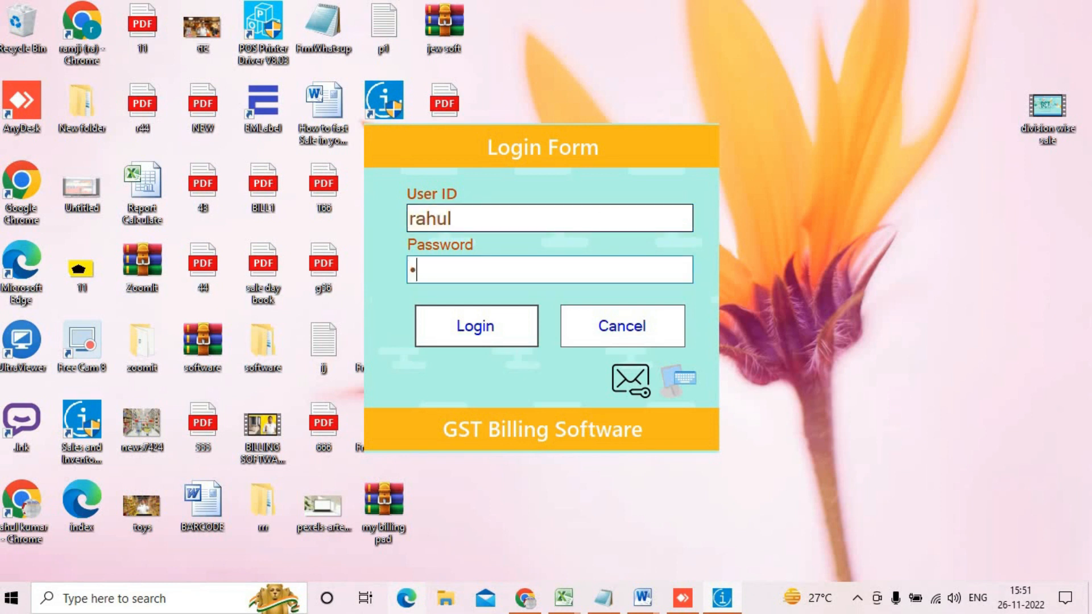
{"action": "key", "text": "Return"}
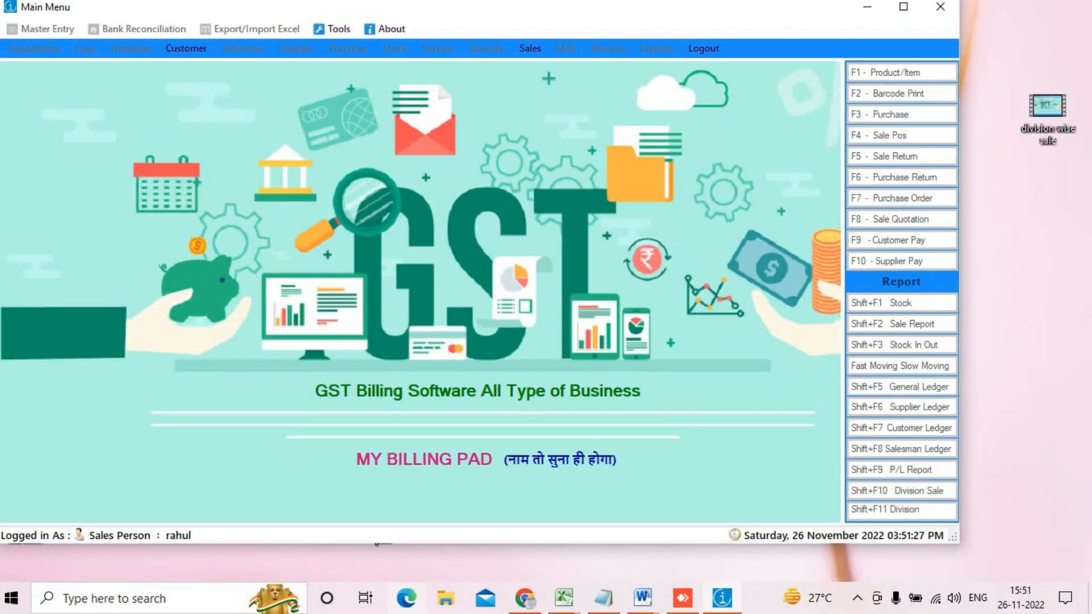
{"action": "left_click", "coordinate": [903, 7]}
Step: Check the restricted Sales menu, then log out without backing up the database
{"action": "left_click", "coordinate": [522, 42]}
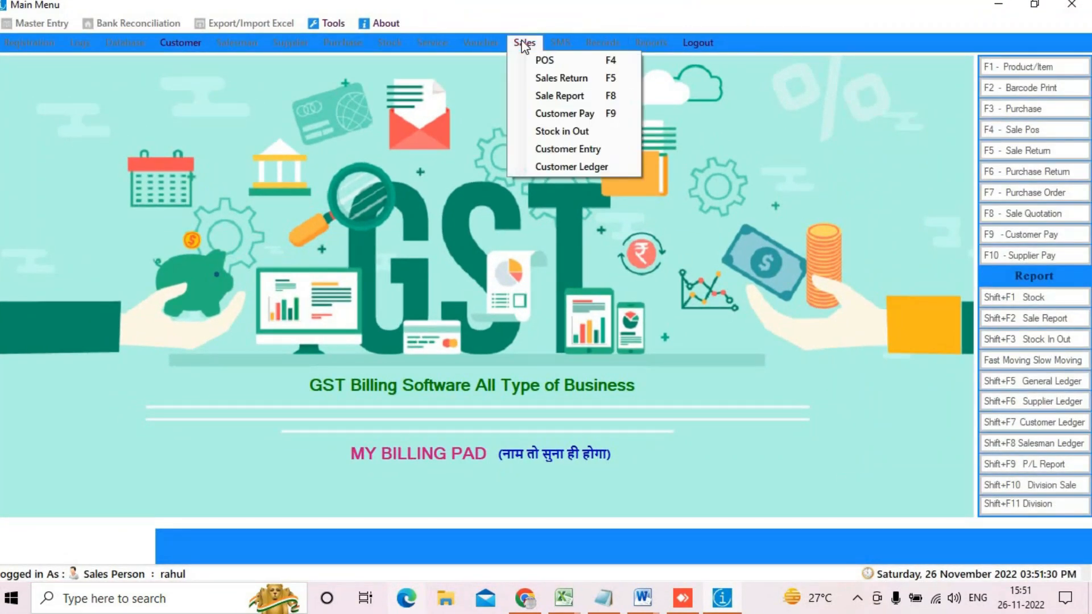
{"action": "left_click", "coordinate": [546, 149]}
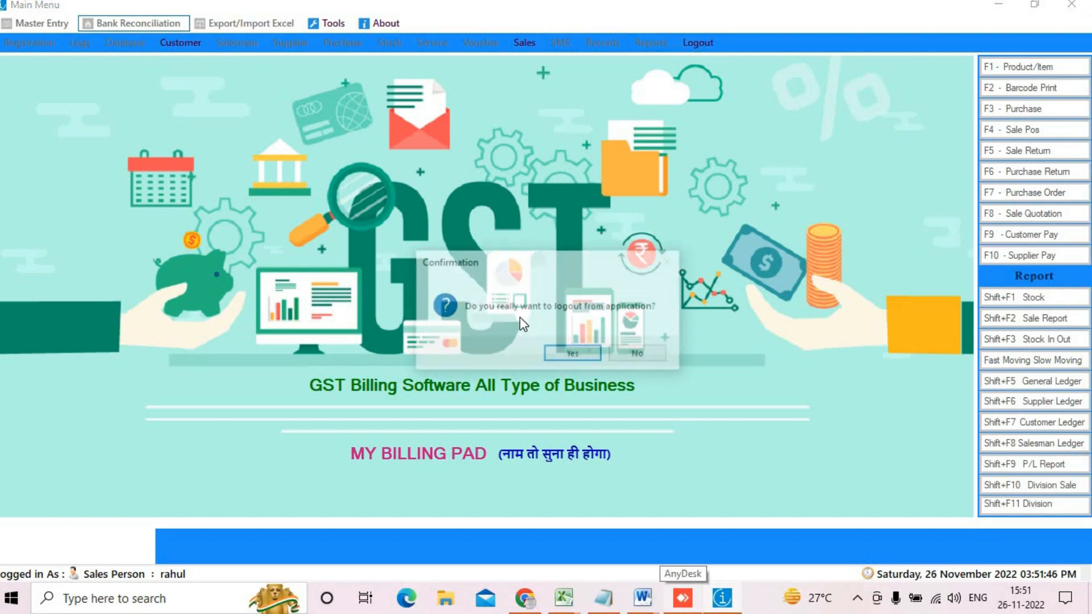
{"action": "left_click", "coordinate": [574, 363]}
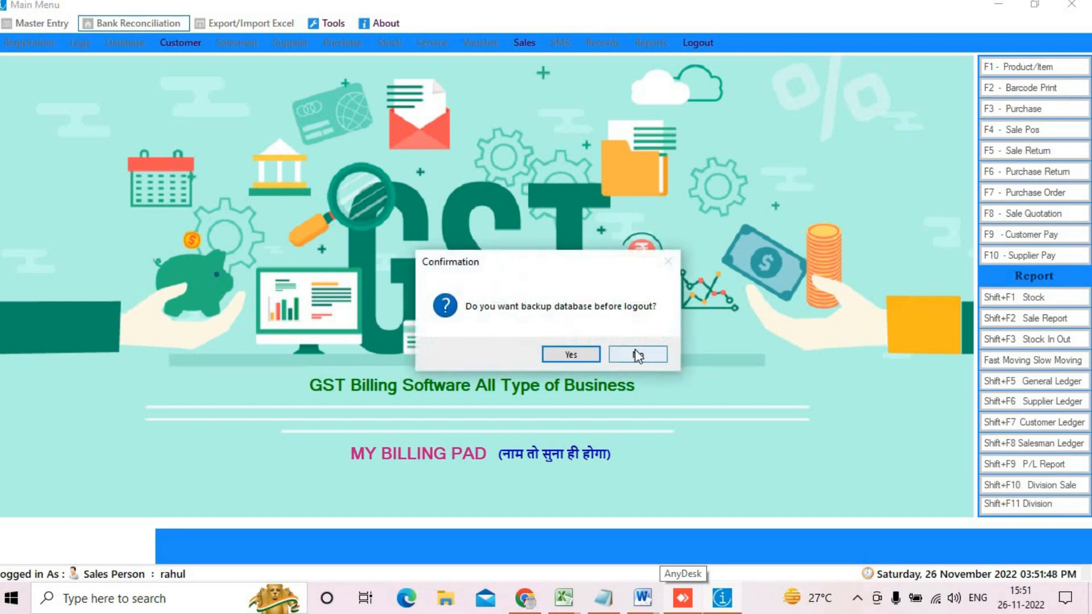
{"action": "left_click", "coordinate": [635, 349]}
Step: Log back in with the admin user ID and password
{"action": "type", "text": "admin"}
{"action": "key", "text": "Tab"}
{"action": "type", "text": "admin"}
{"action": "key", "text": "Return"}
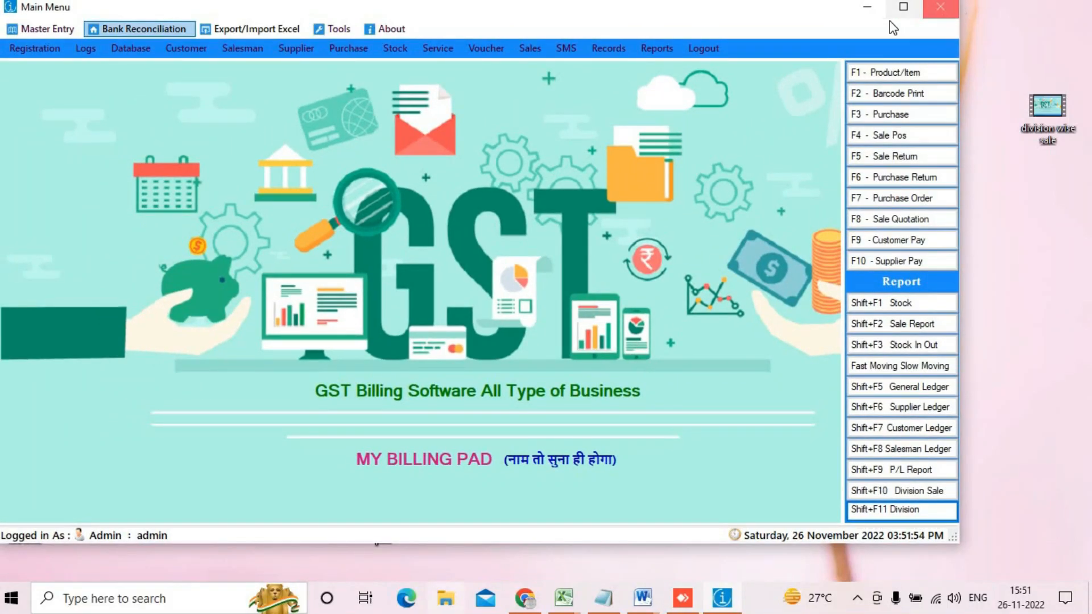
Step: Log out of Admin, attempting a Desktop backup as finalGST 26-11-2022_3-52-21.bak, which fails with access denied
{"action": "left_click", "coordinate": [904, 8]}
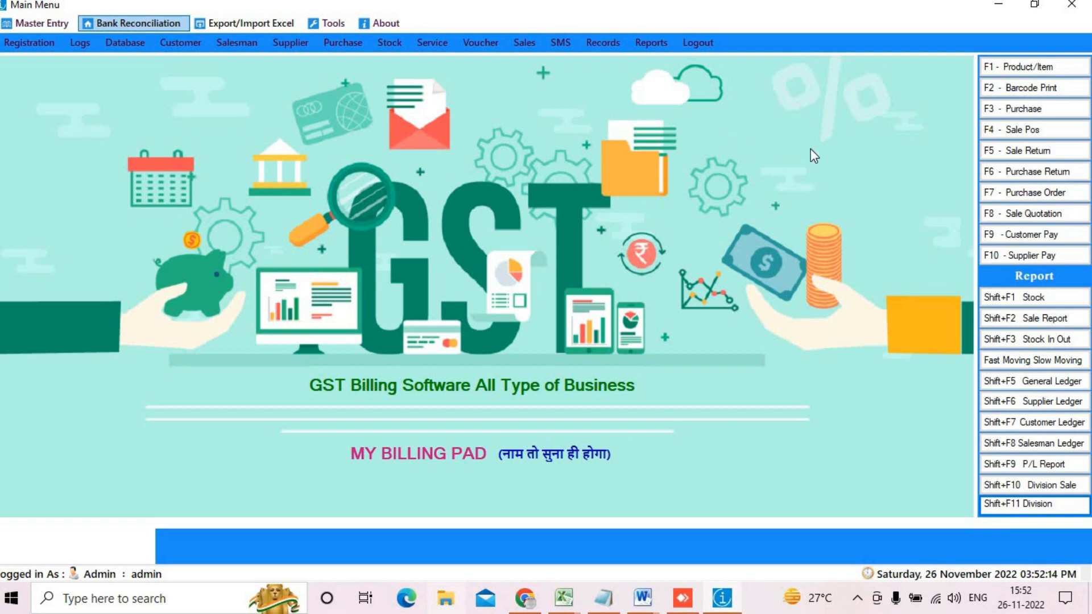
{"action": "left_click", "coordinate": [697, 46]}
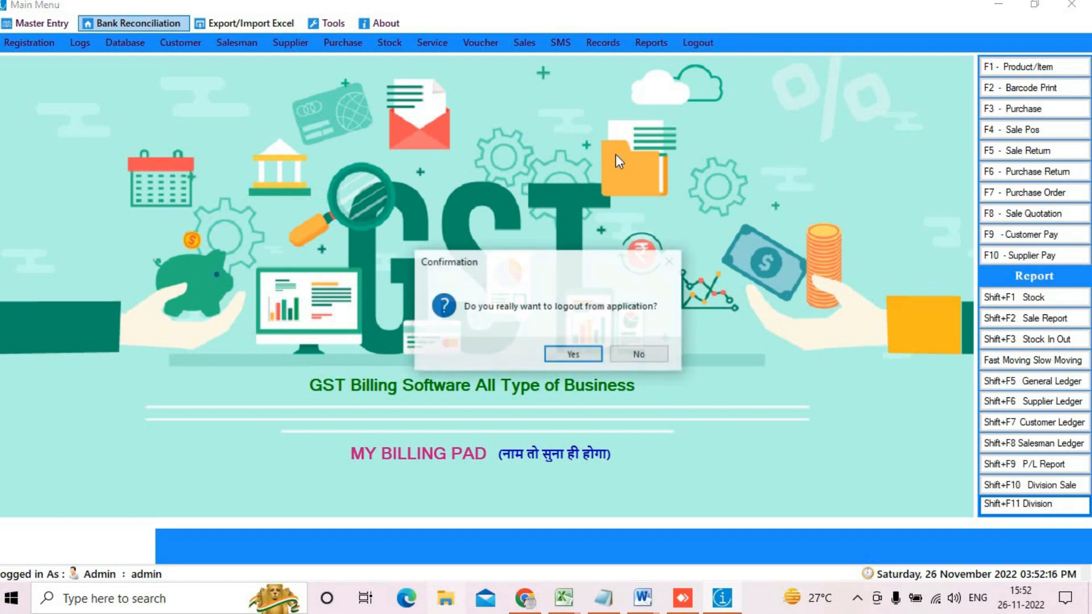
{"action": "left_click", "coordinate": [590, 354]}
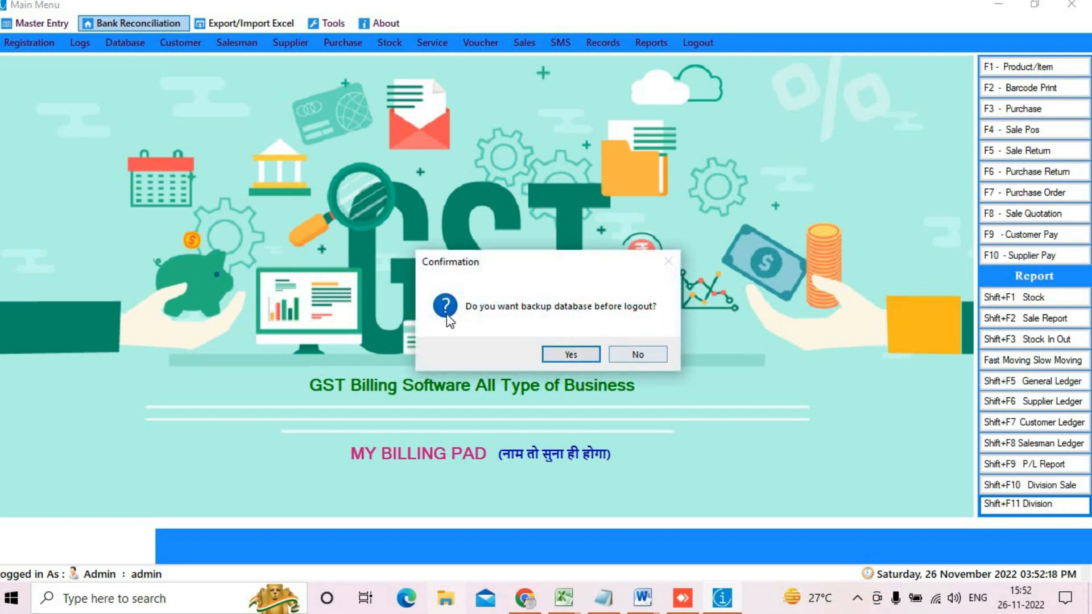
{"action": "left_click", "coordinate": [571, 352]}
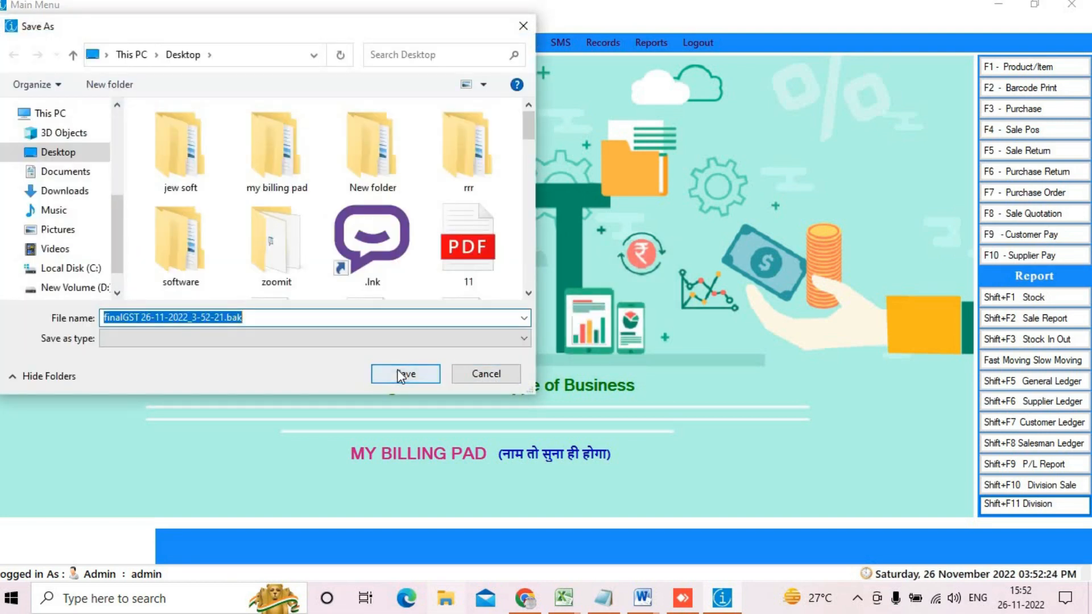
{"action": "left_click", "coordinate": [384, 374]}
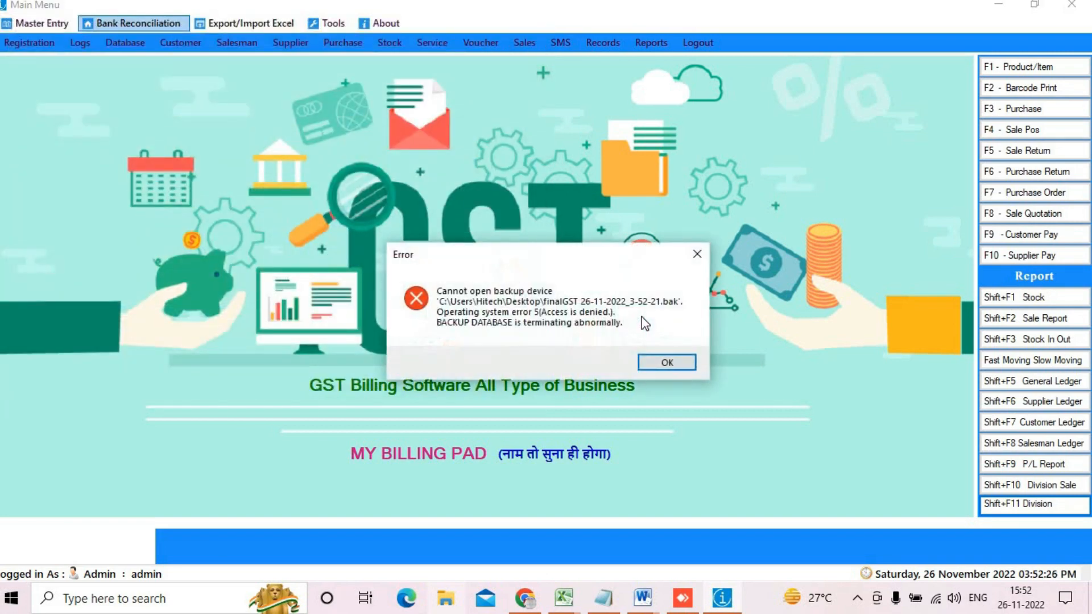
{"action": "left_click", "coordinate": [658, 358]}
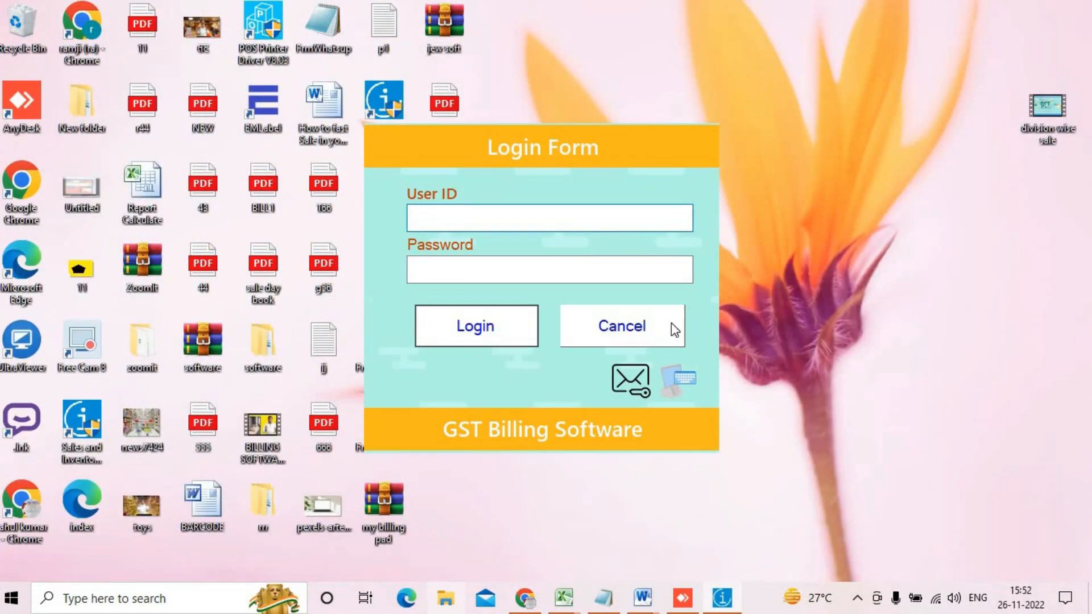